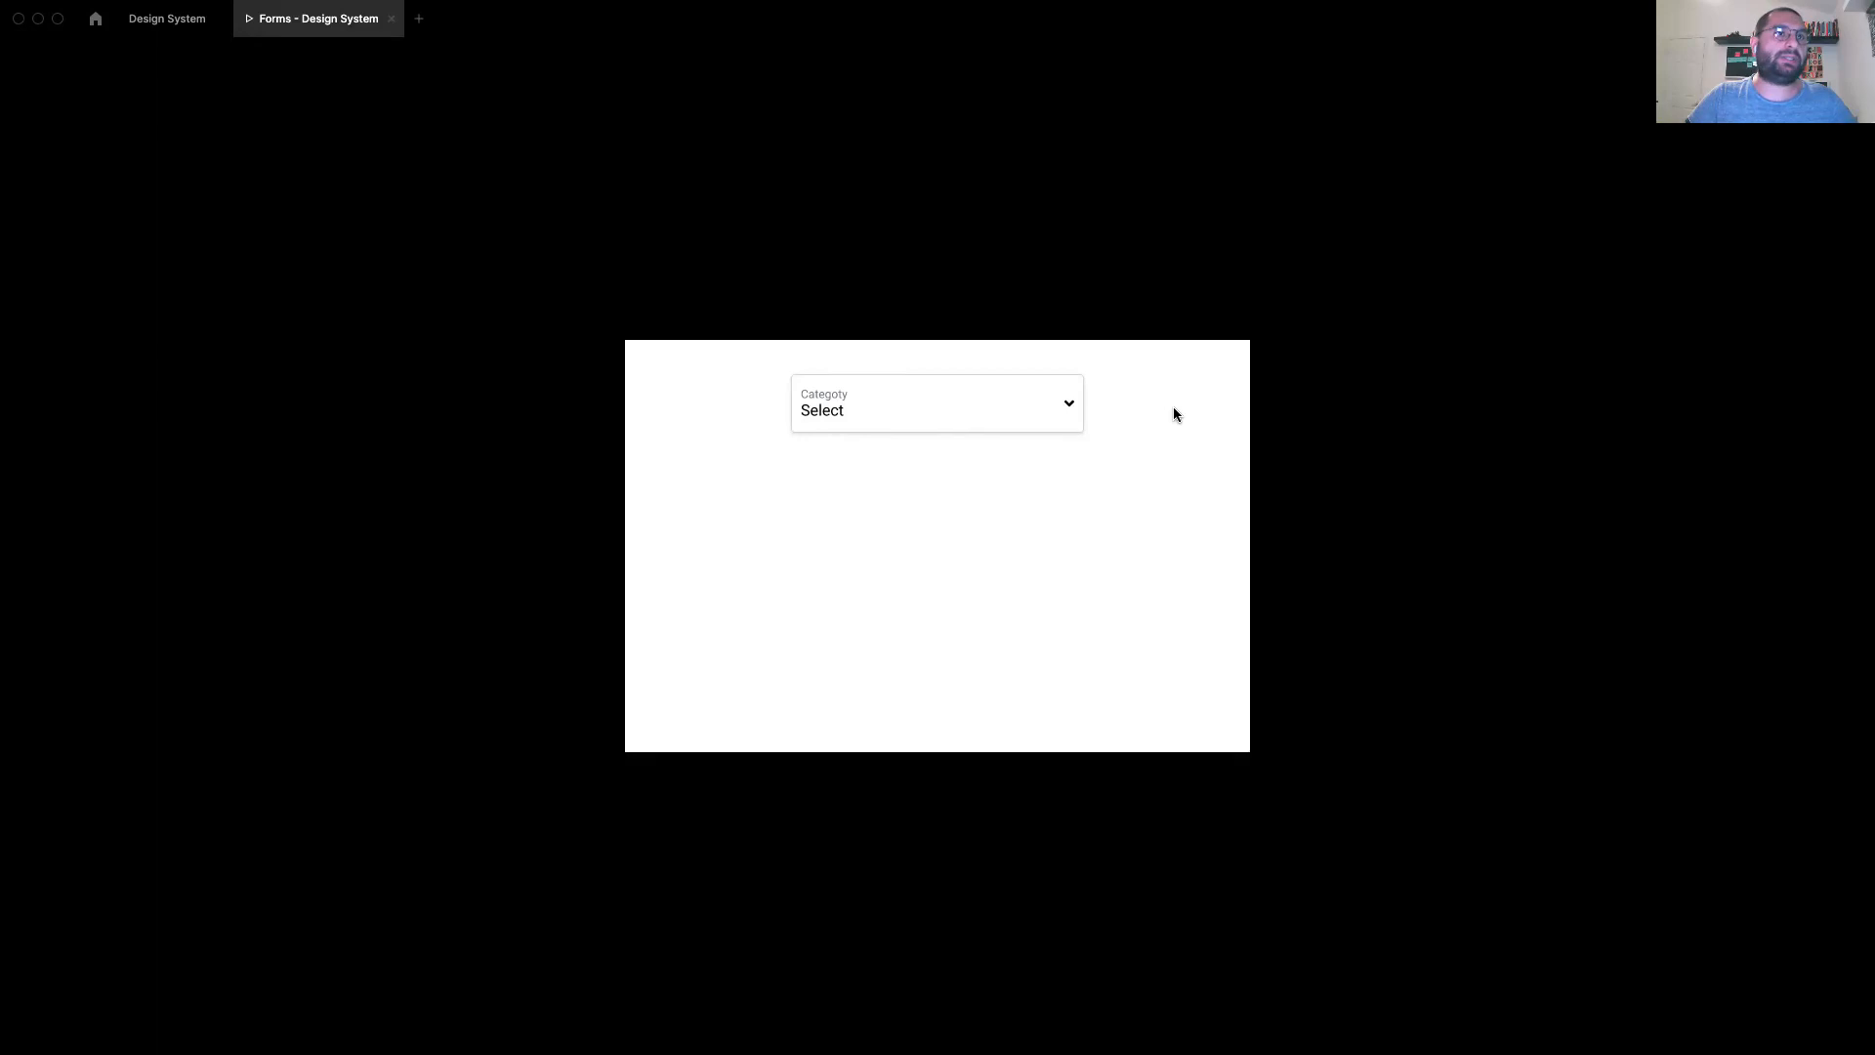
Step: Test the category dropdown in the prototype preview by choosing Option 2, Option 4 and Option 5, and close the preview
{"action": "left_click", "coordinate": [1046, 407]}
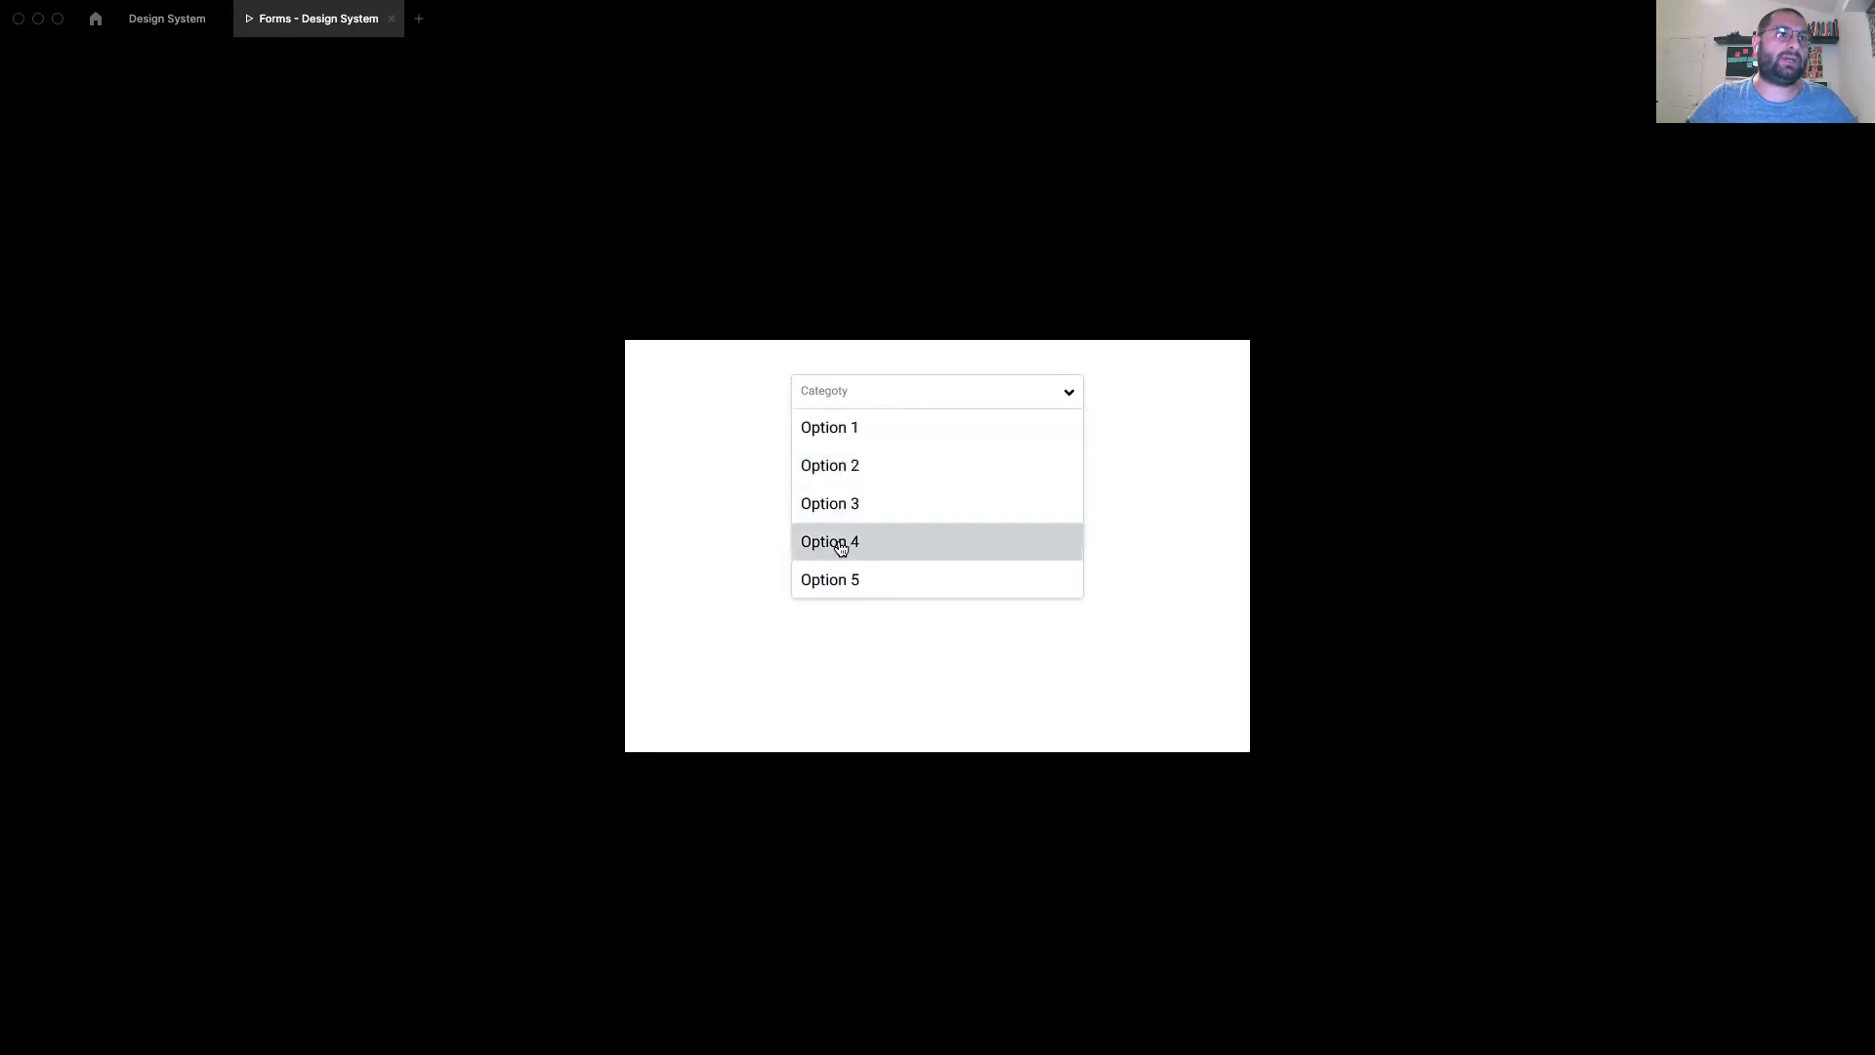
{"action": "left_click", "coordinate": [837, 469]}
{"action": "left_click", "coordinate": [865, 421]}
{"action": "left_click", "coordinate": [810, 543]}
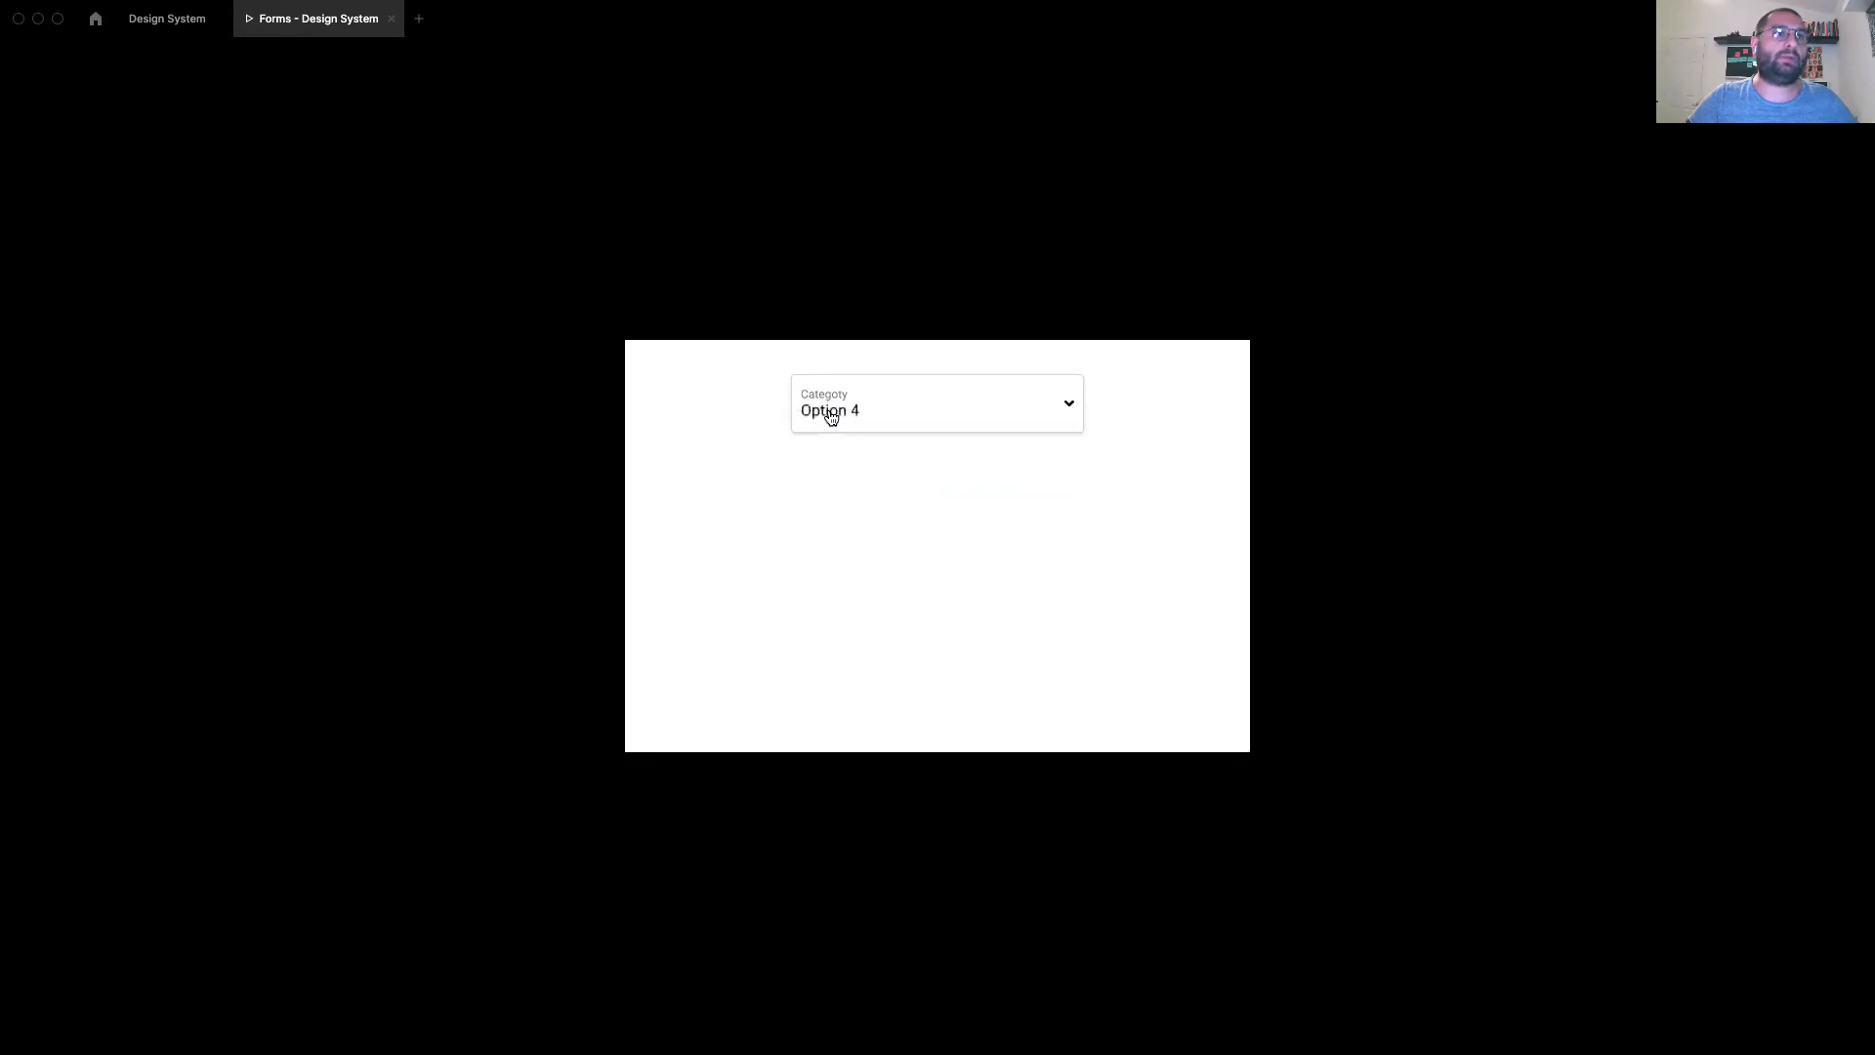
{"action": "left_click", "coordinate": [946, 414]}
{"action": "left_click", "coordinate": [833, 577]}
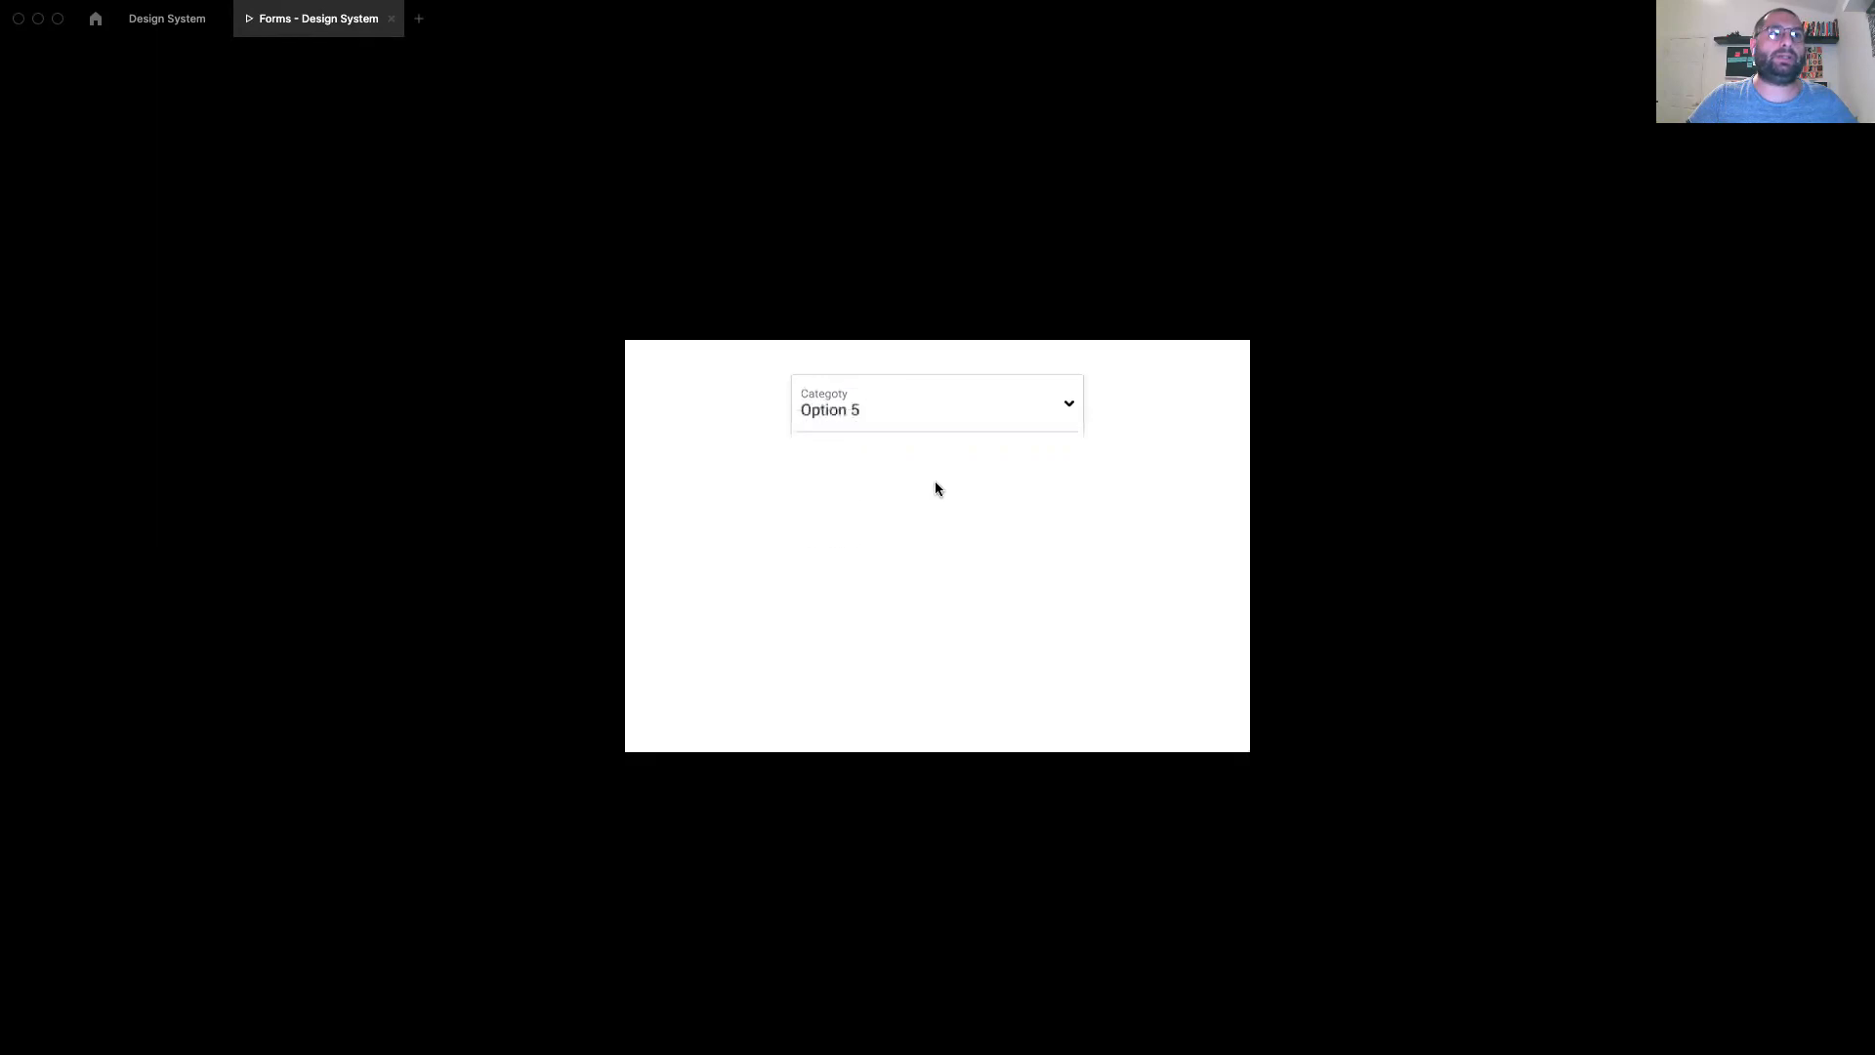
{"action": "left_click", "coordinate": [390, 19]}
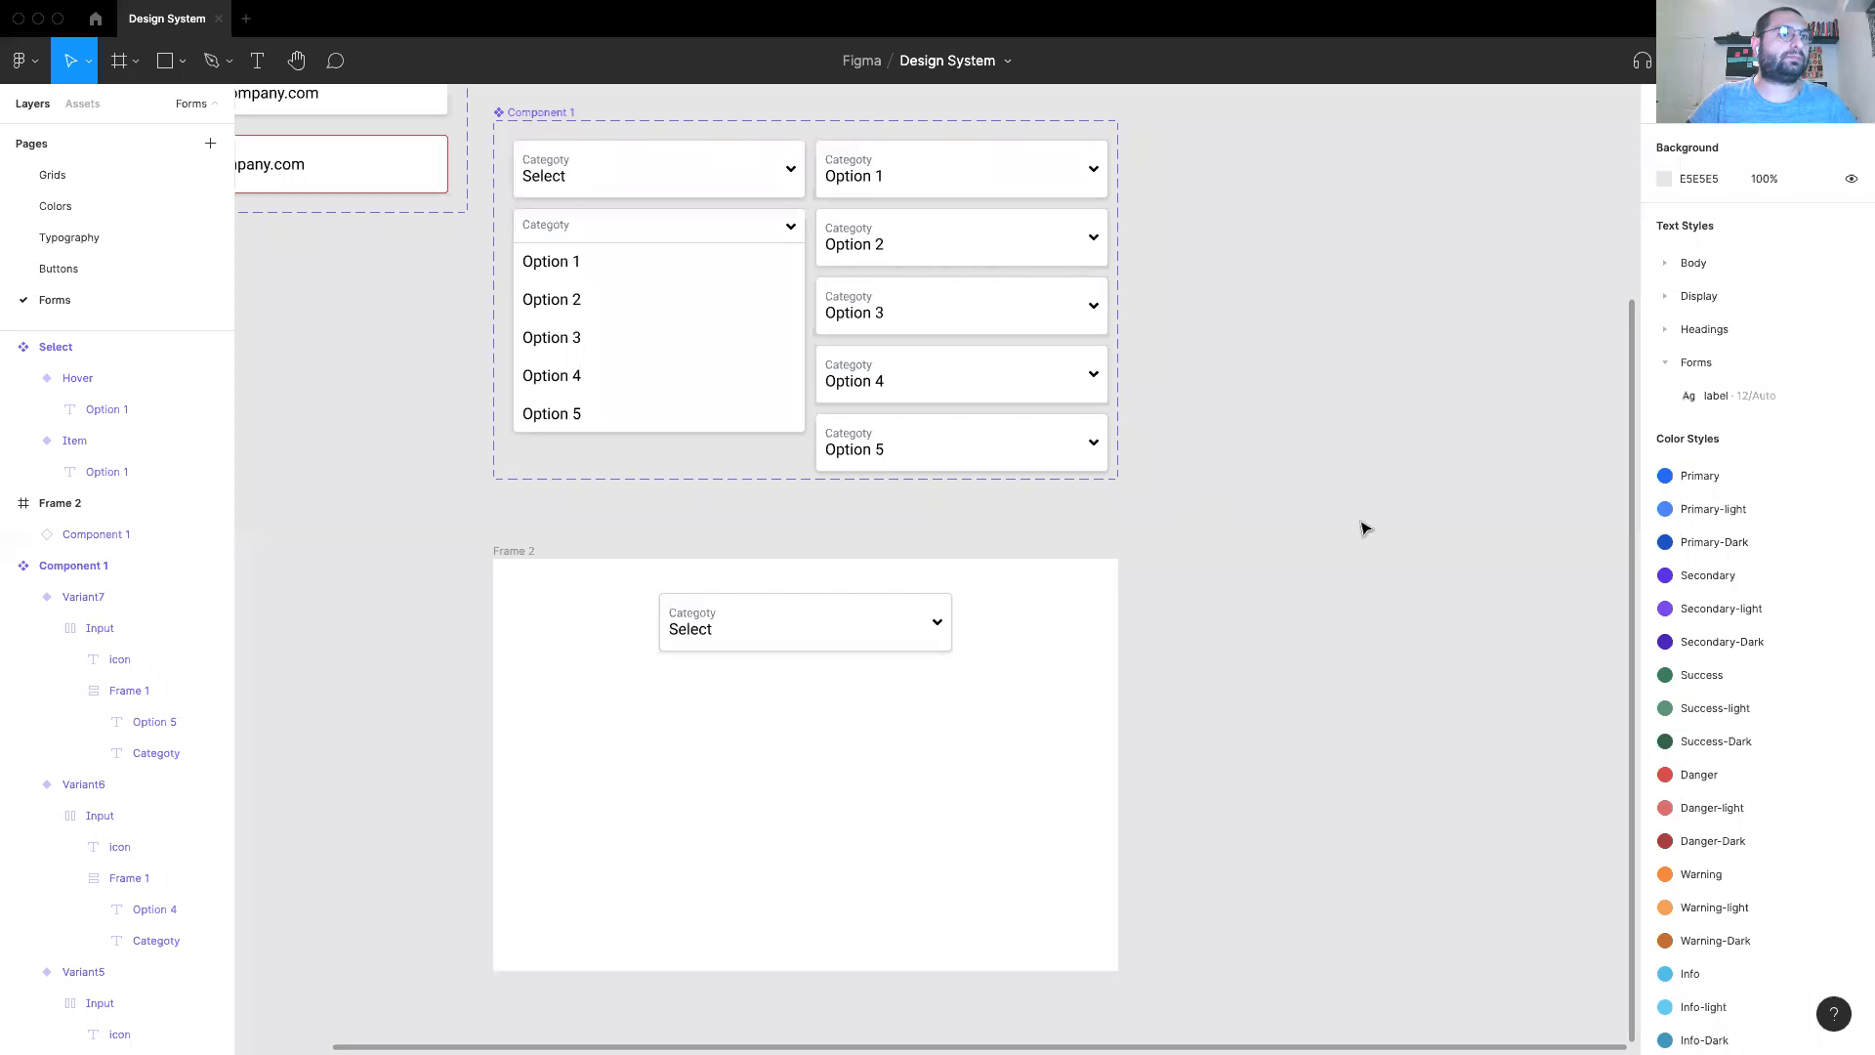
Step: Delete the two-variant Select component set beside the Select/item set
{"action": "scroll", "coordinate": [1387, 508], "scroll_direction": "up", "scroll_amount": 5}
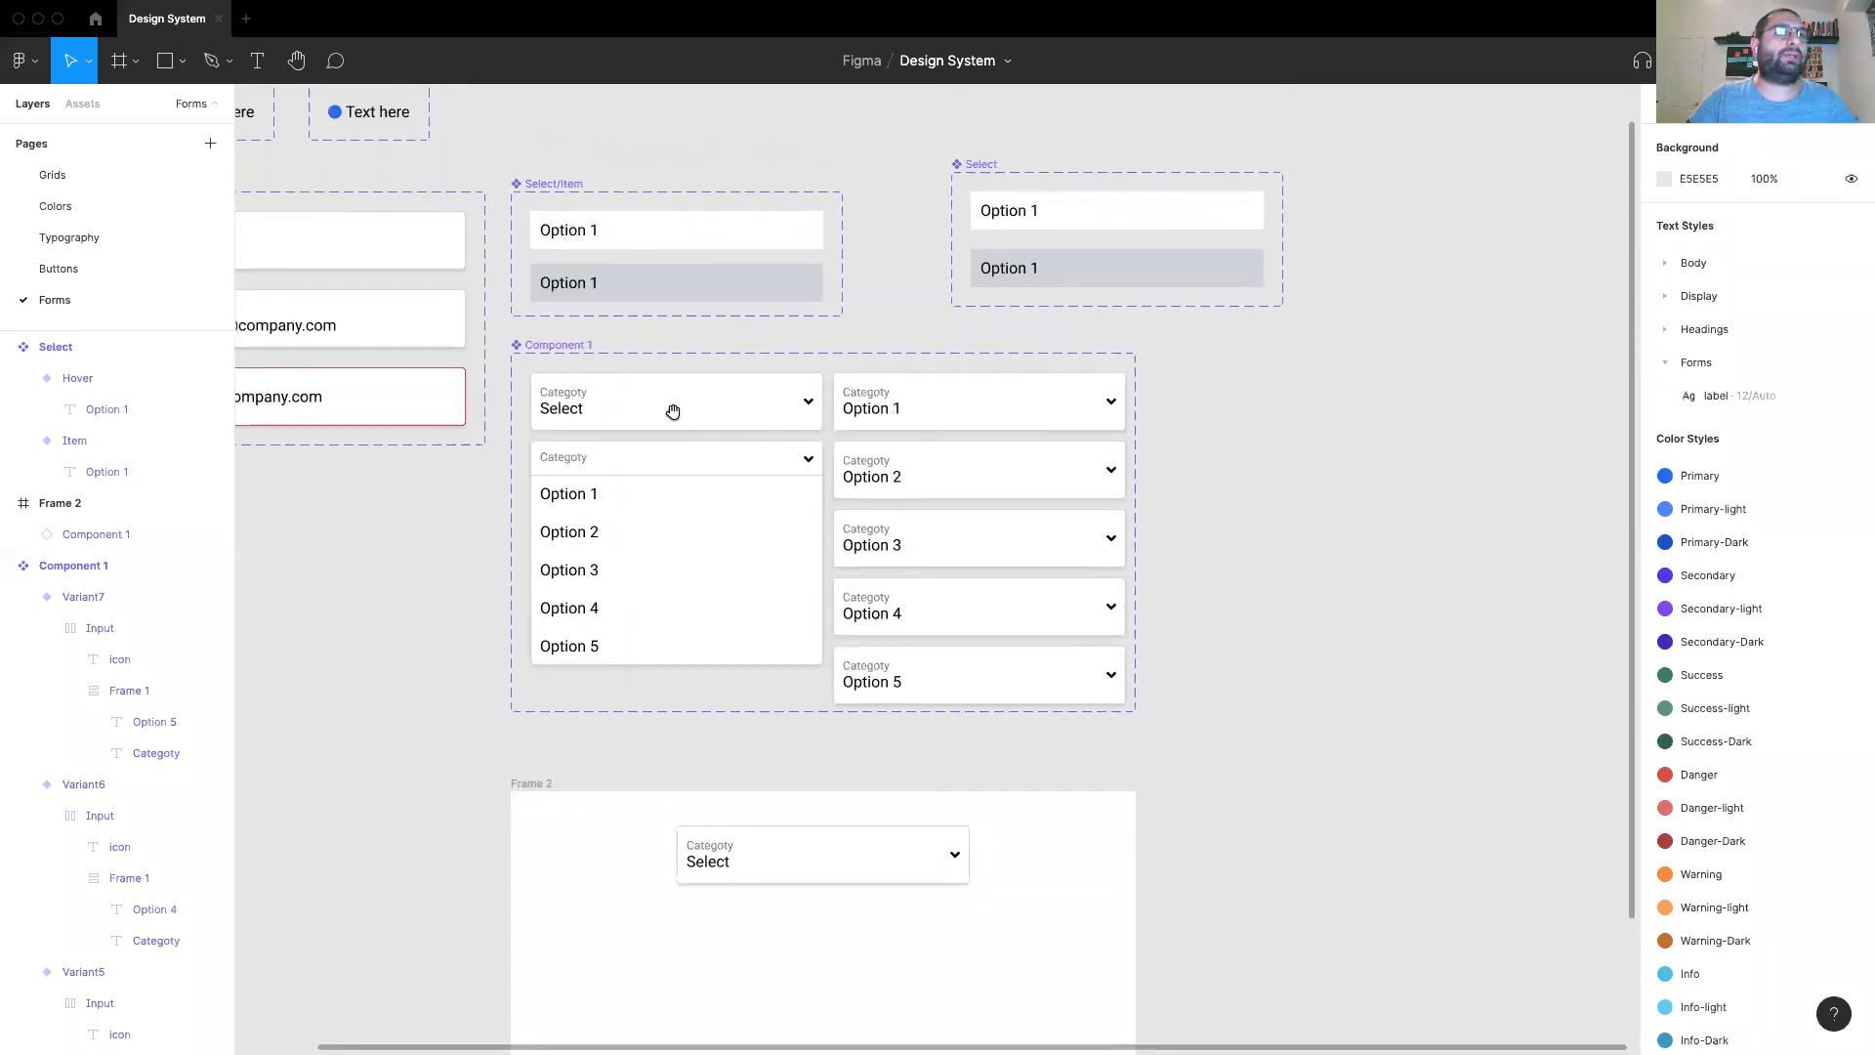
{"action": "left_click", "coordinate": [973, 169]}
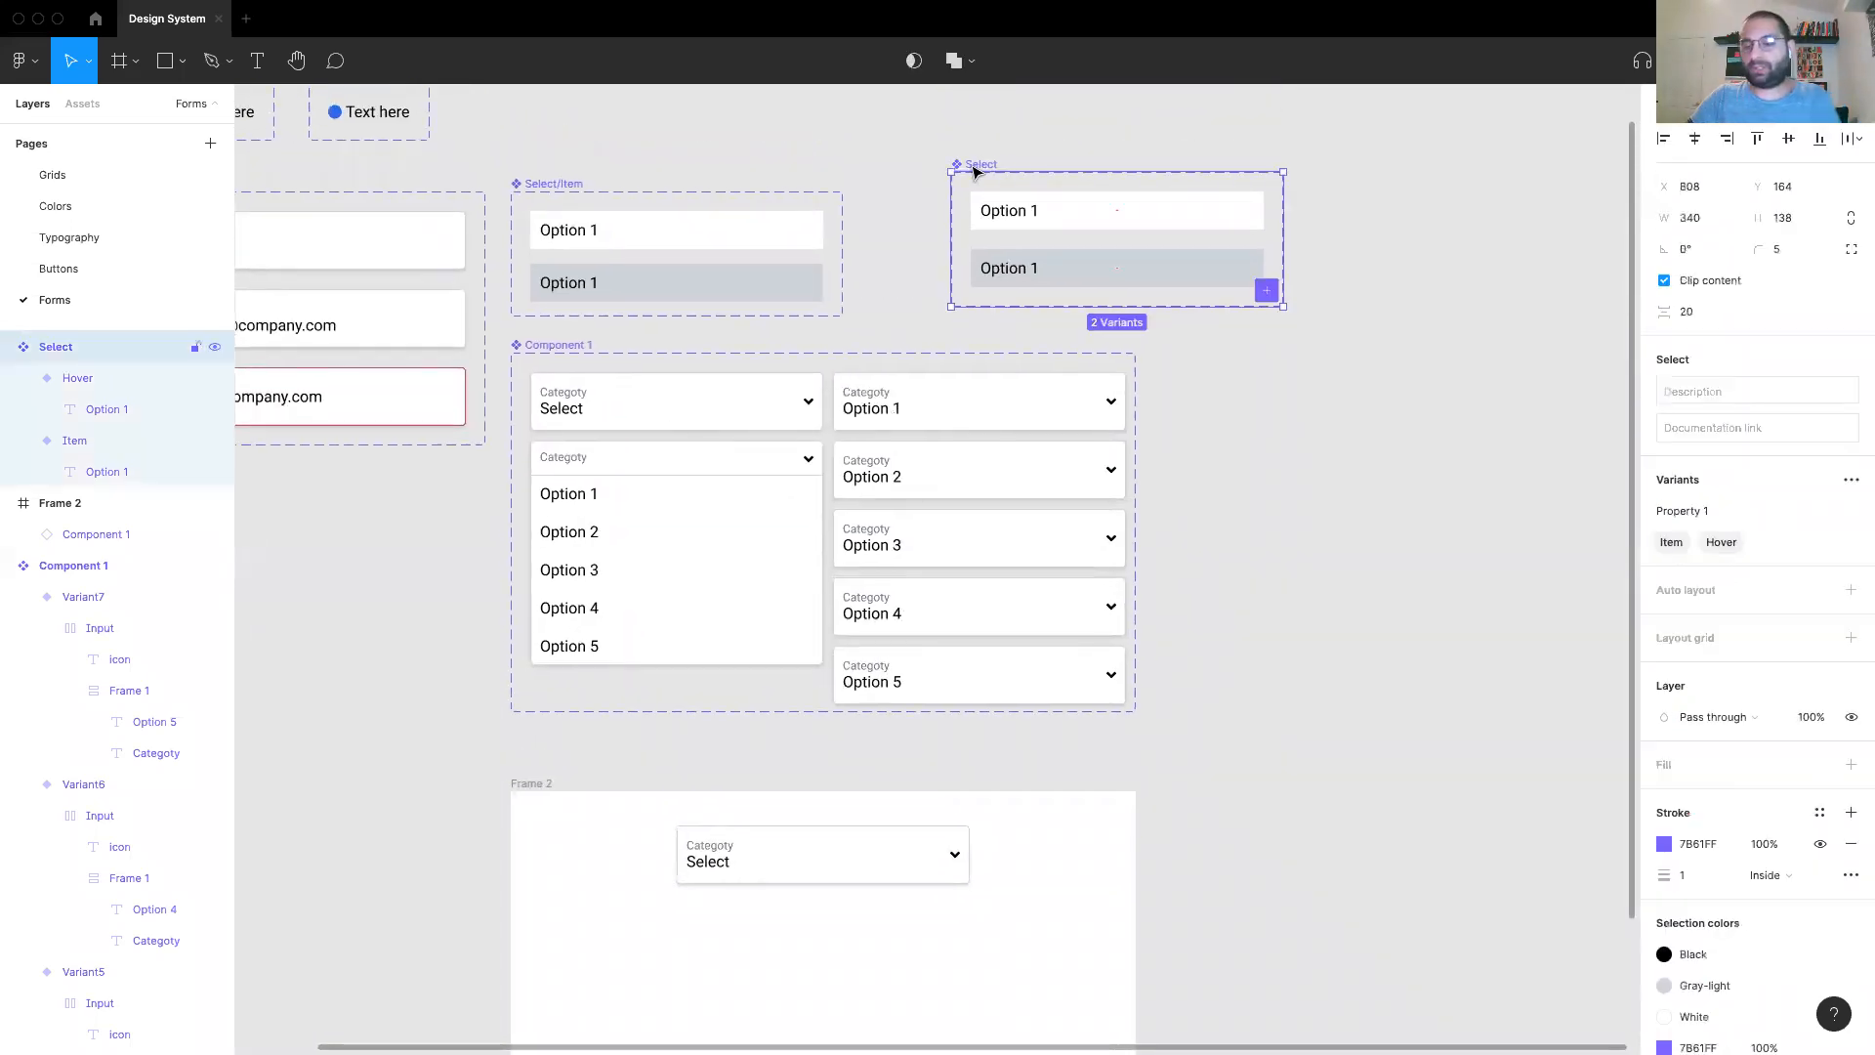
{"action": "key", "text": "Delete"}
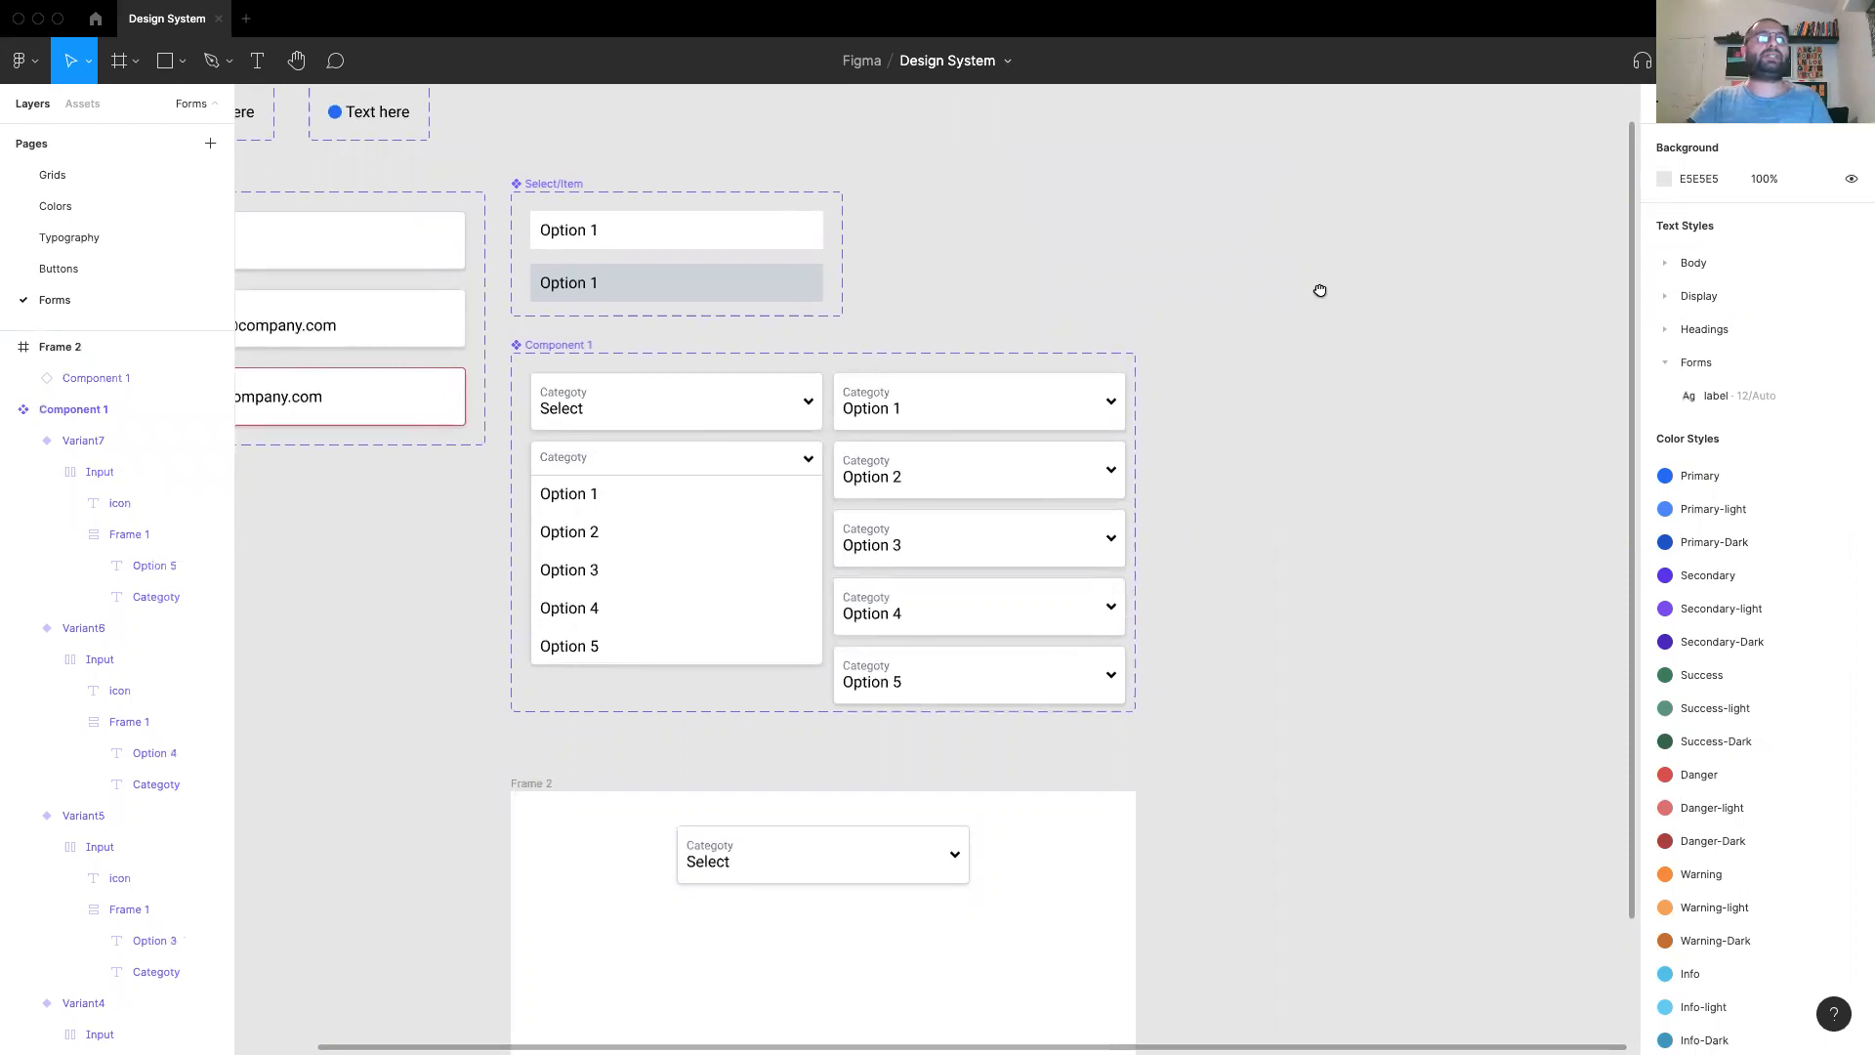
{"action": "left_click_drag", "start_coordinate": [1319, 291], "coordinate": [1302, 297]}
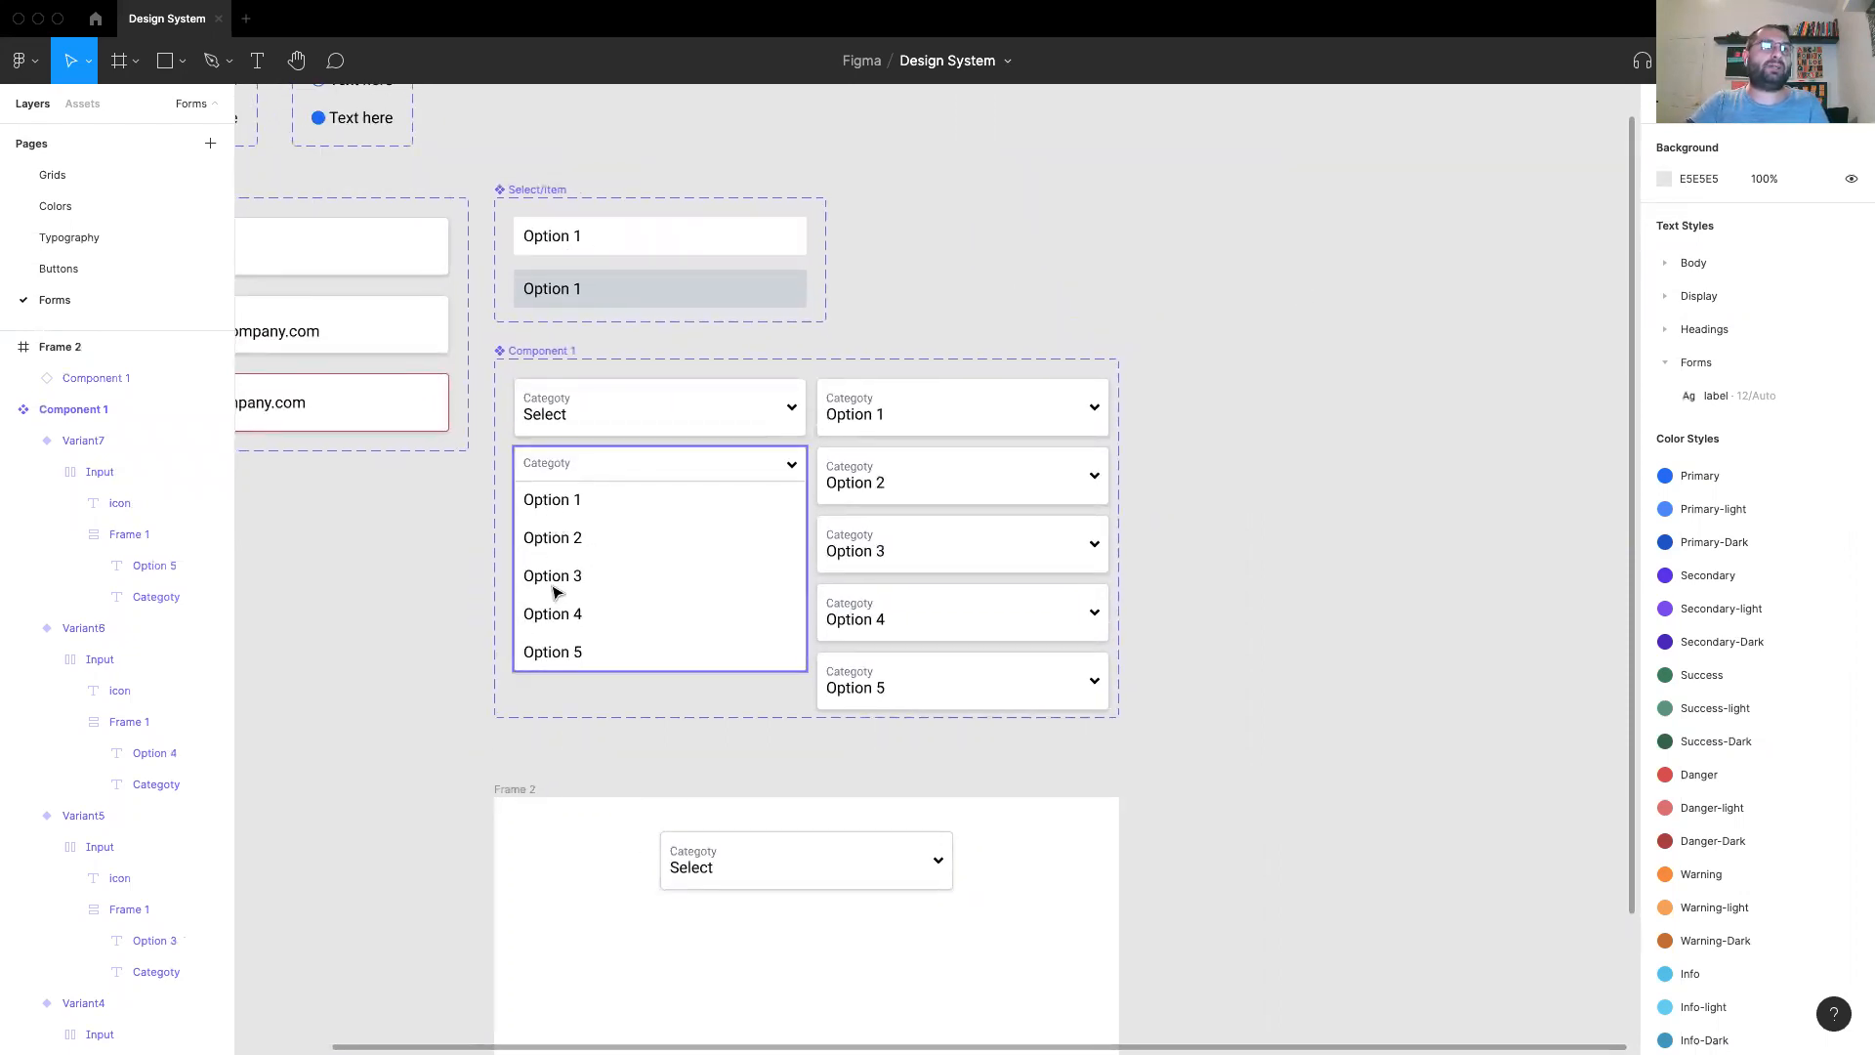
Step: Add an "Option 1" text on the empty canvas beside the component sets and wrap it in an auto layout frame
{"action": "key", "text": "t"}
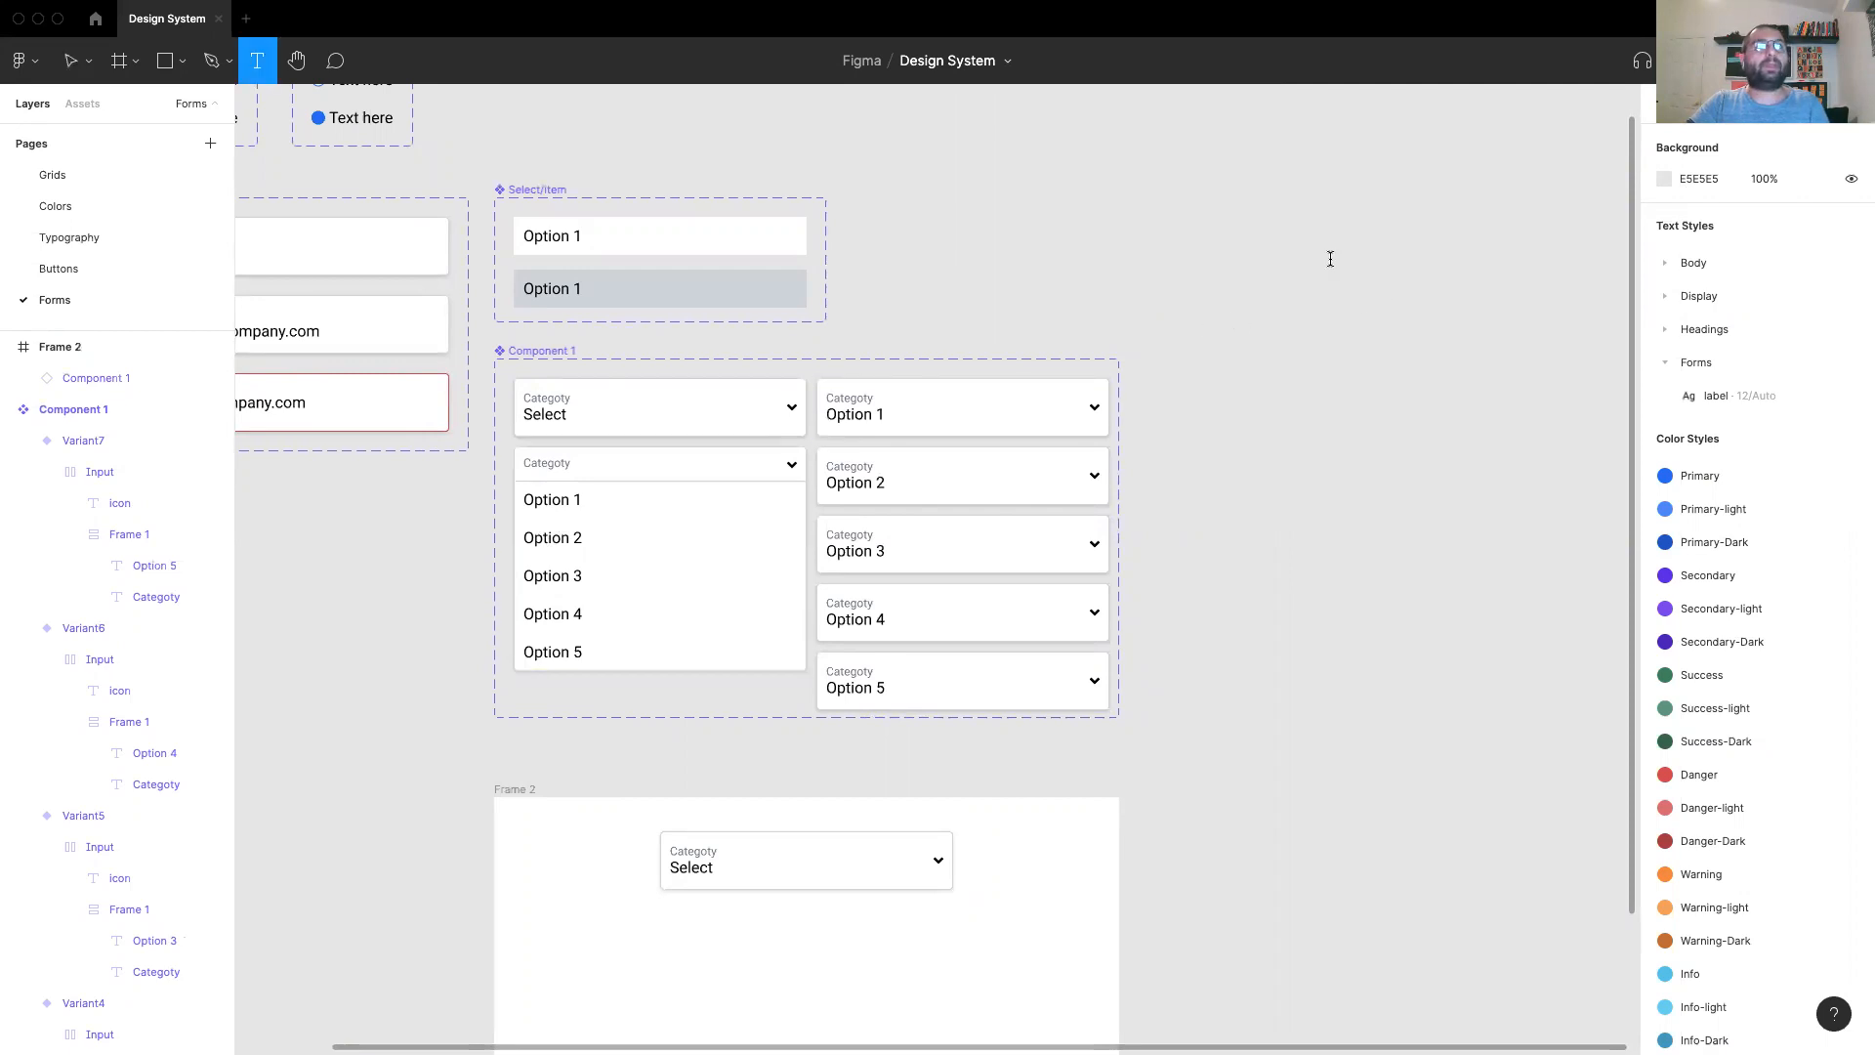
{"action": "left_click", "coordinate": [1362, 327]}
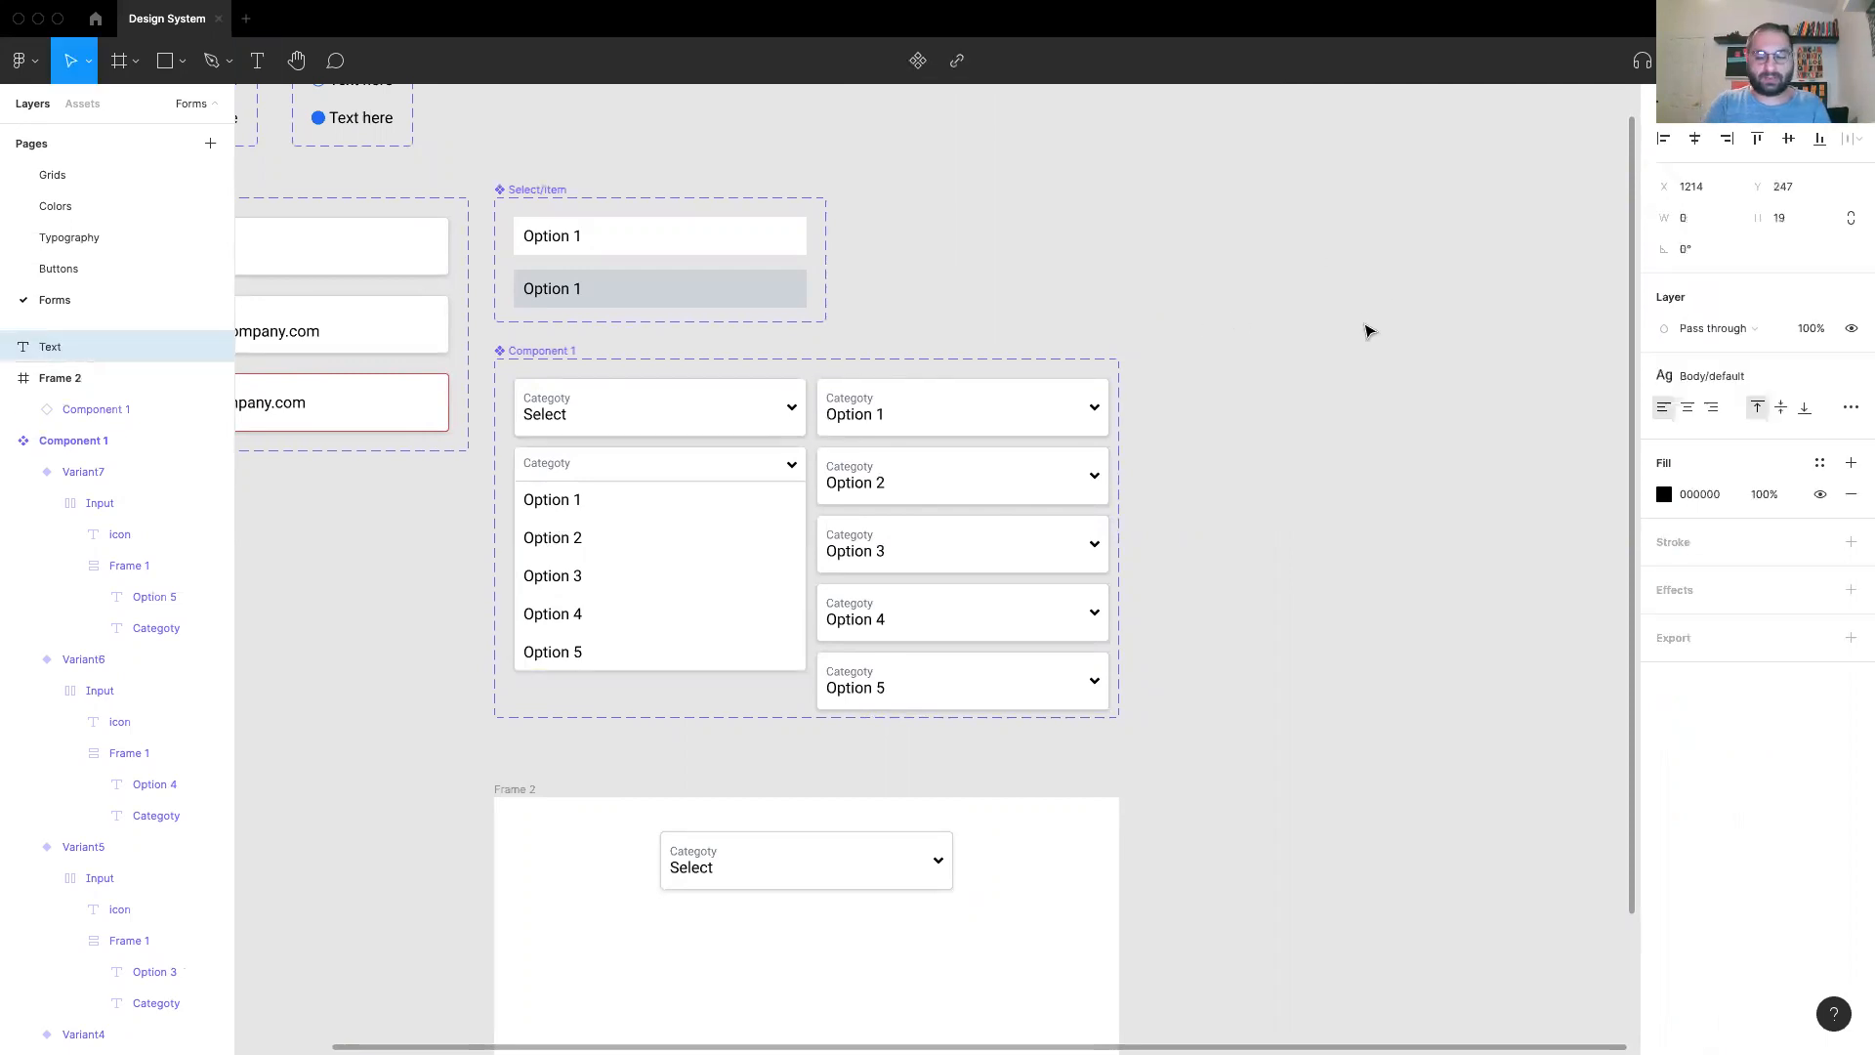
{"action": "type", "text": "Option 1"}
{"action": "key", "text": "Escape"}
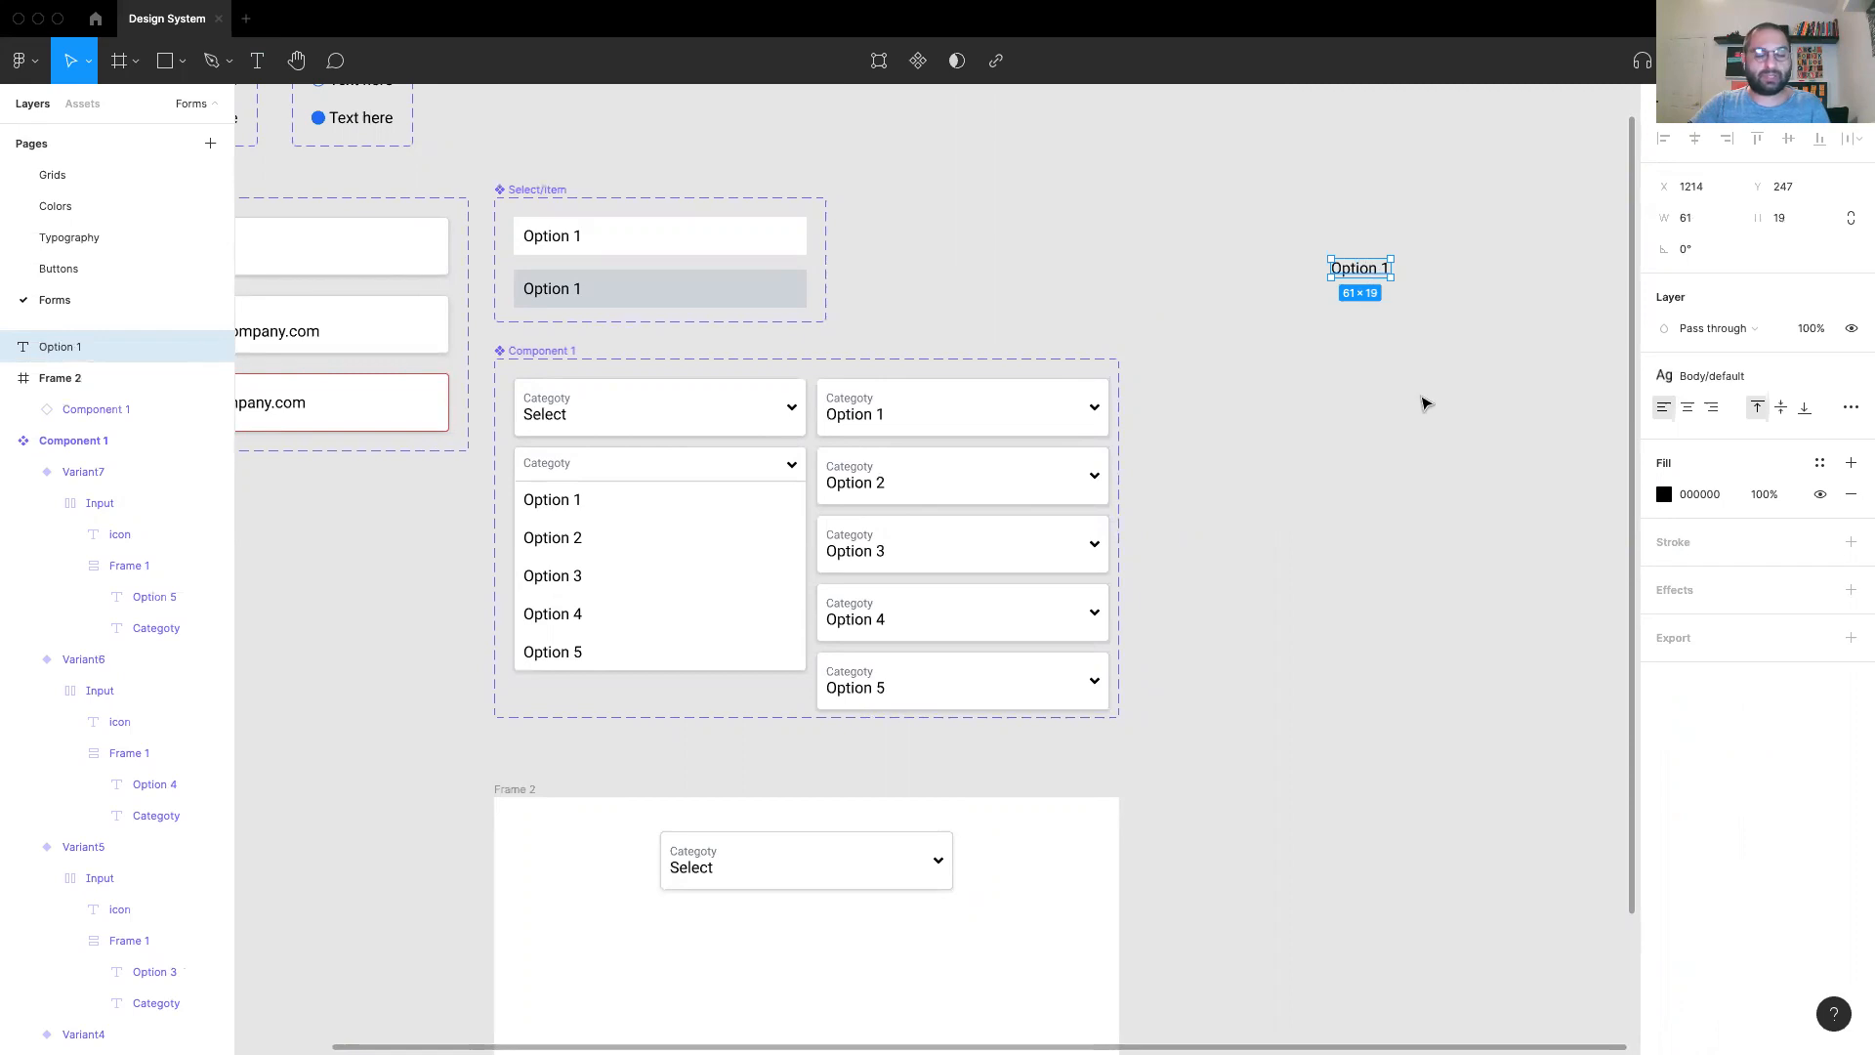
{"action": "key", "text": "shift+a"}
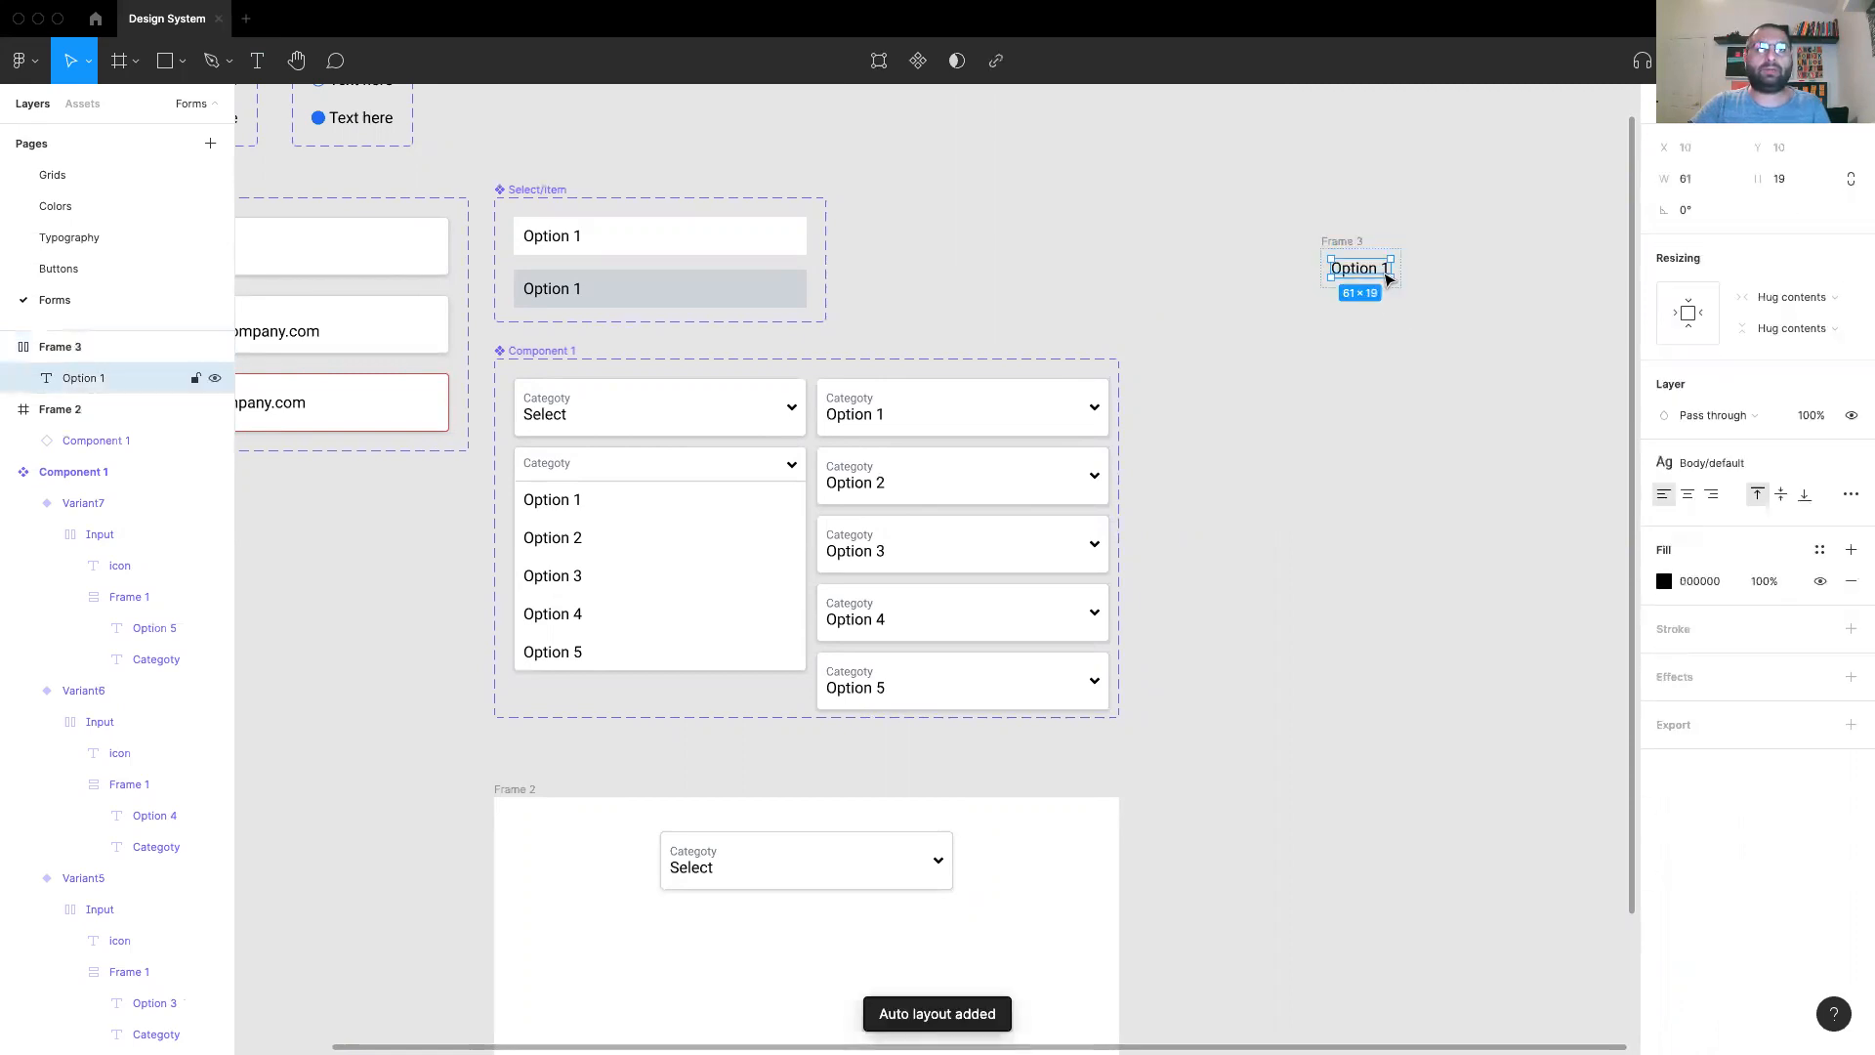
Step: Apply the White color style to the new option frame's fill and the Black color style to its text
{"action": "key", "text": "Escape"}
{"action": "left_click", "coordinate": [1333, 244]}
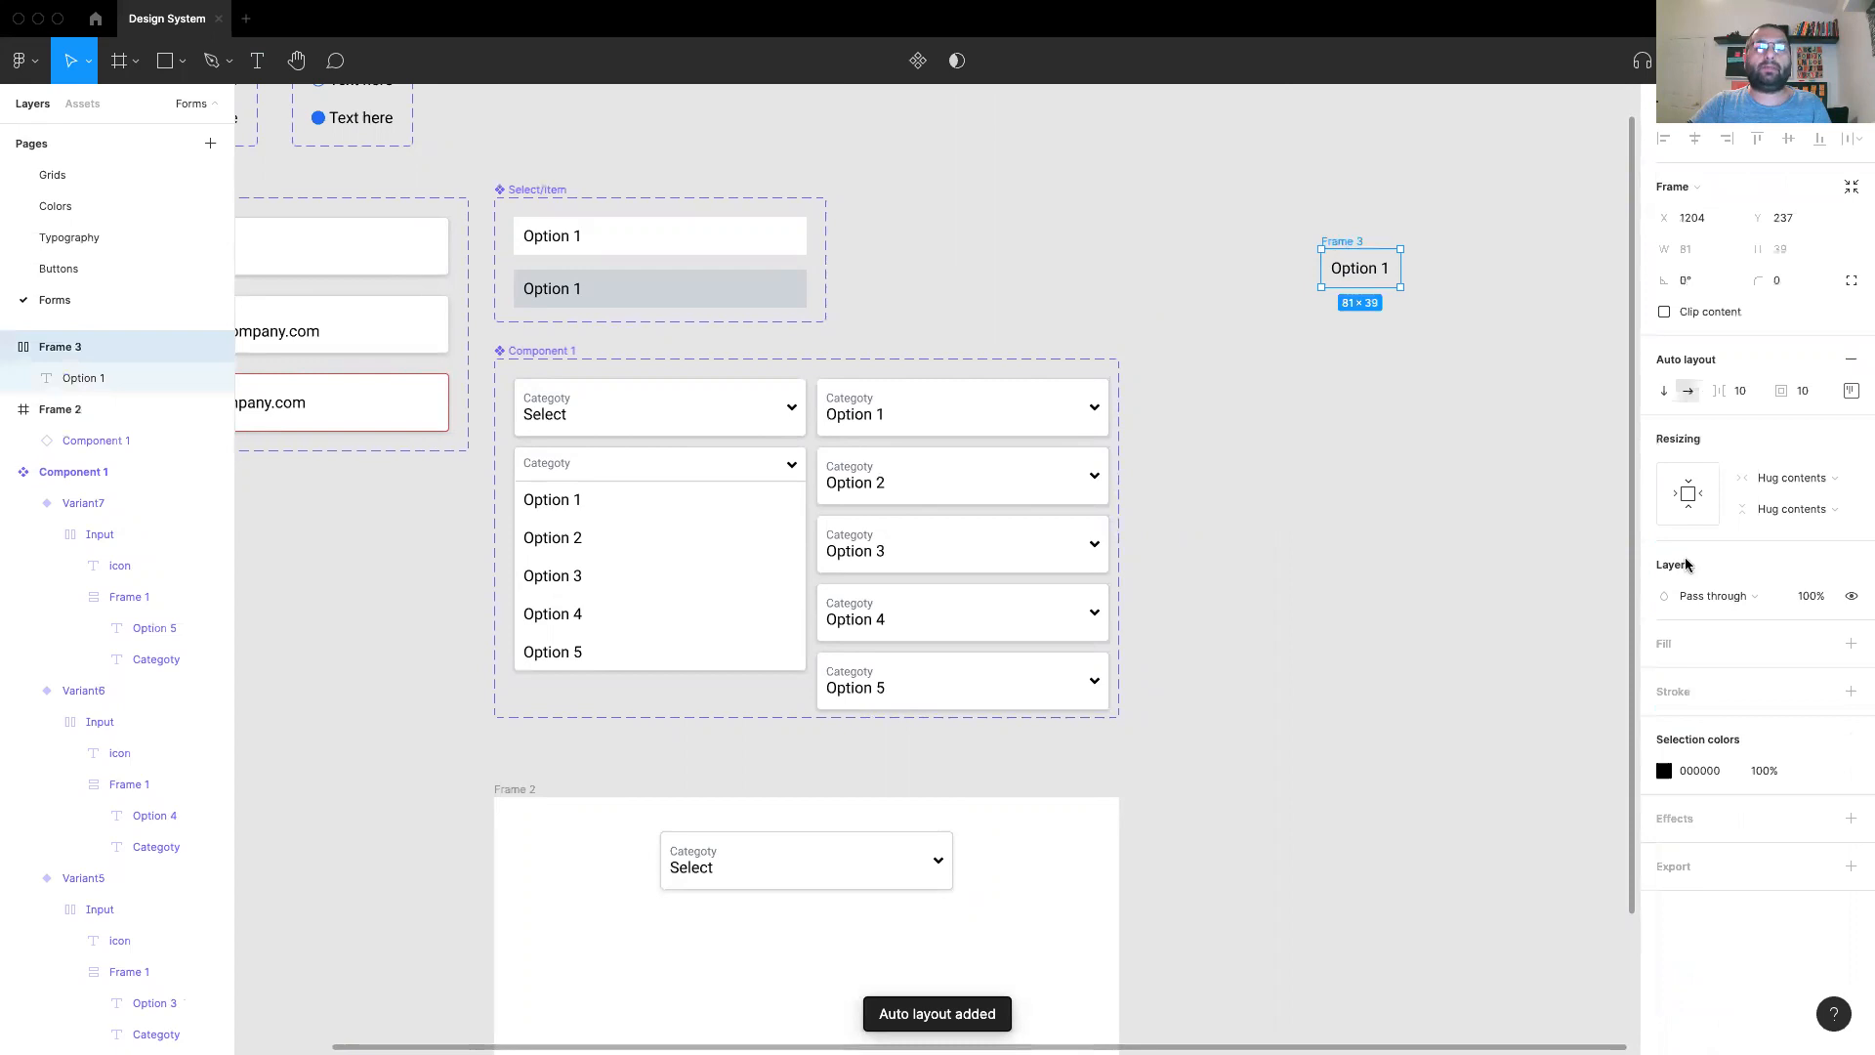
{"action": "left_click", "coordinate": [1820, 642]}
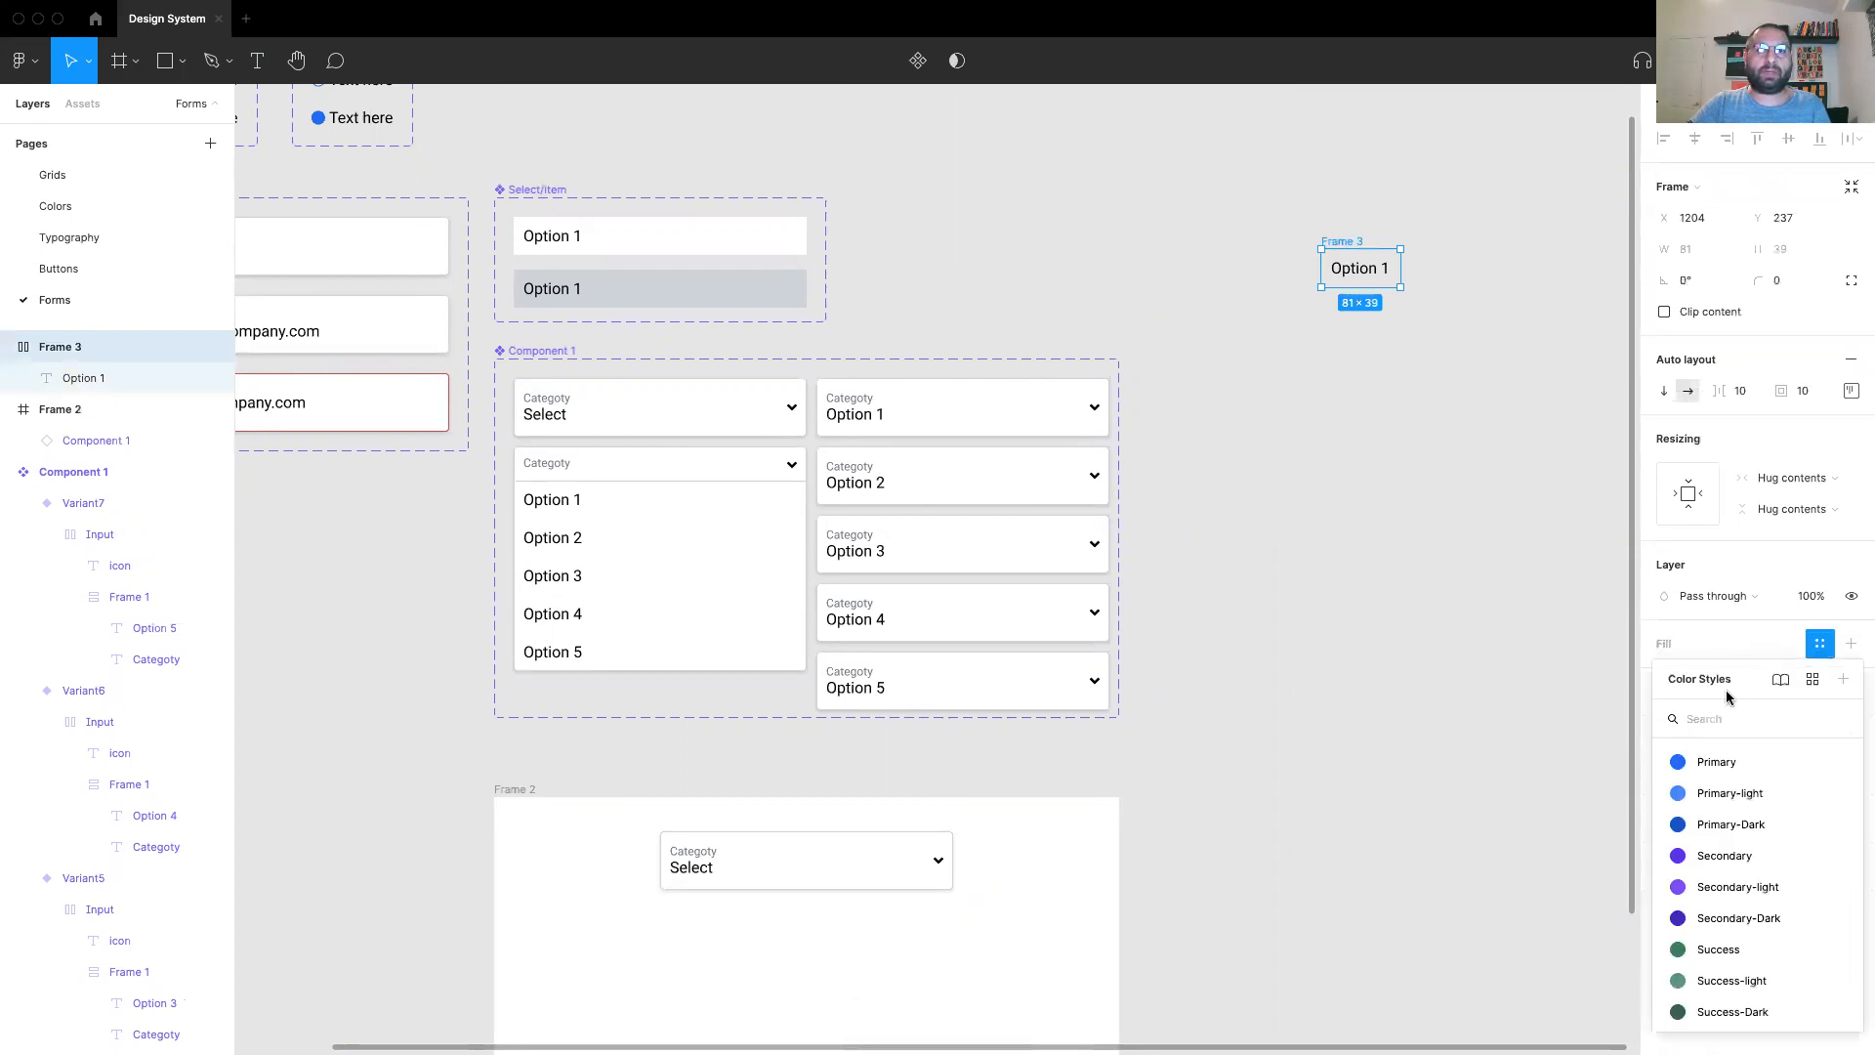
{"action": "type", "text": "whi"}
{"action": "key", "text": "Return"}
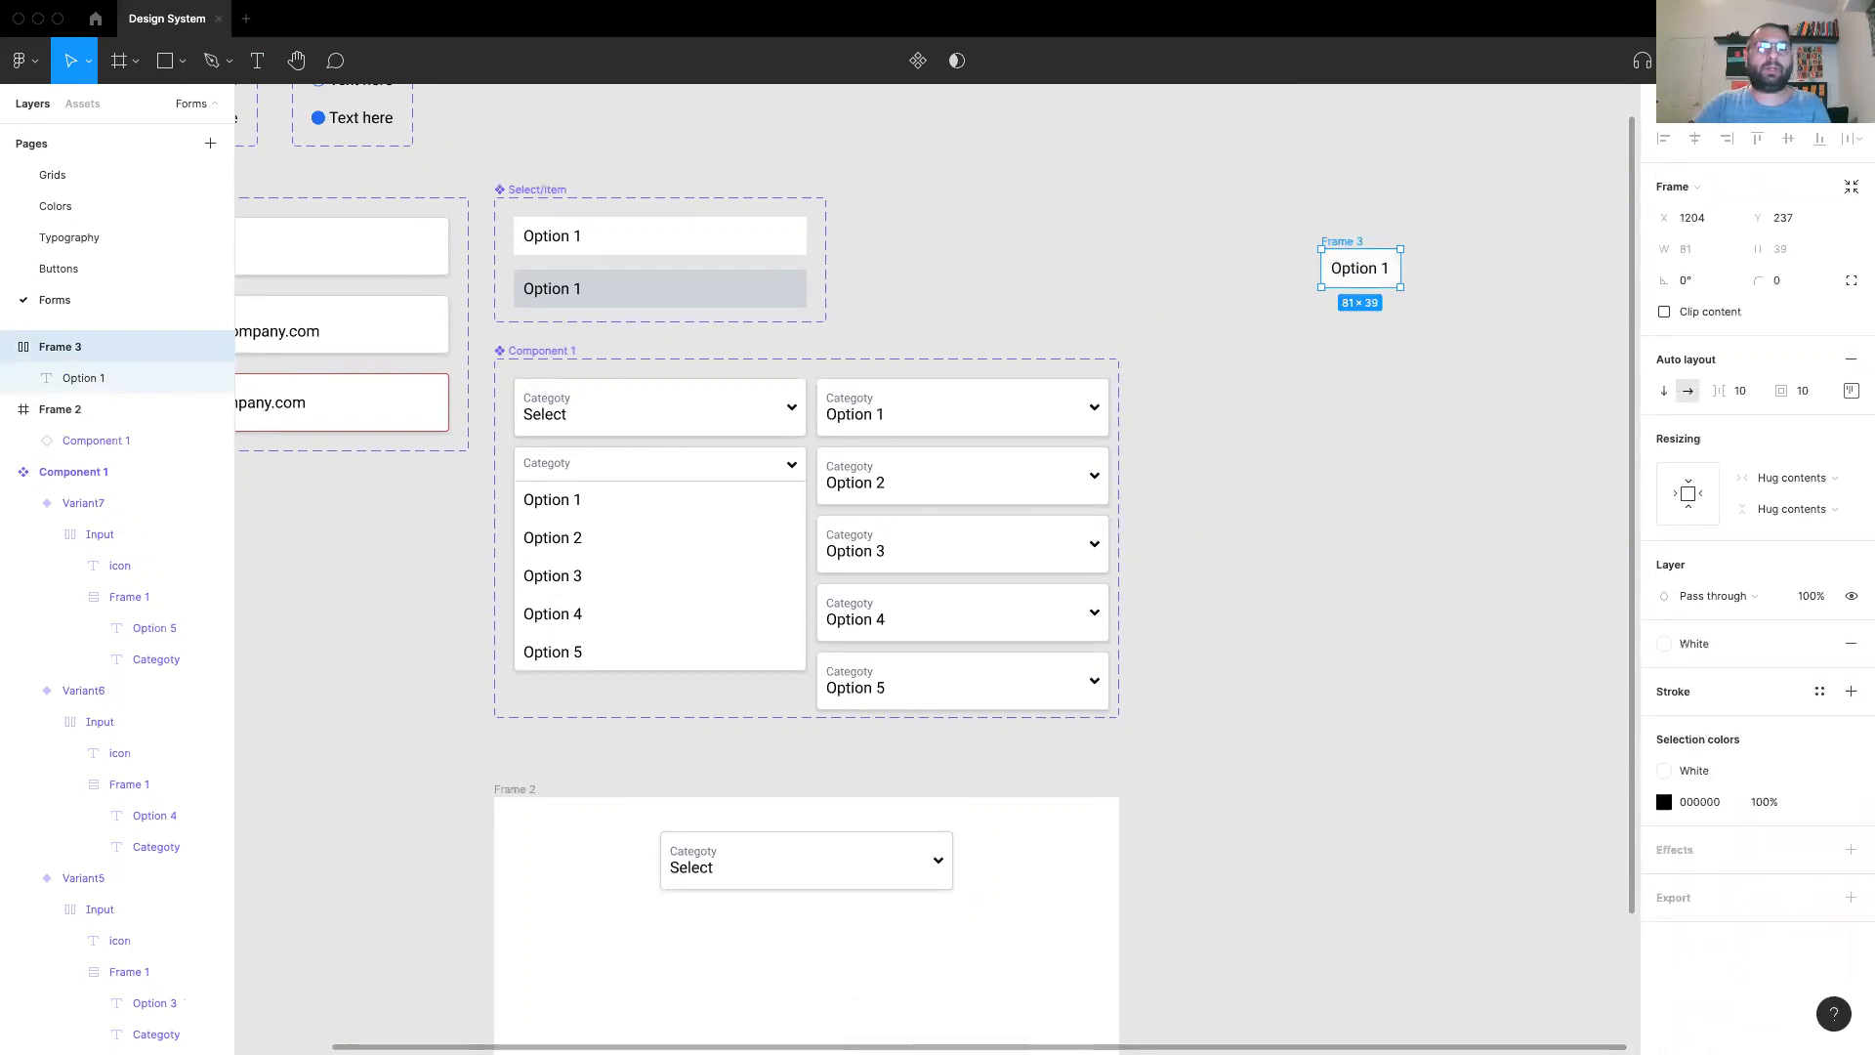
{"action": "left_click", "coordinate": [1819, 802]}
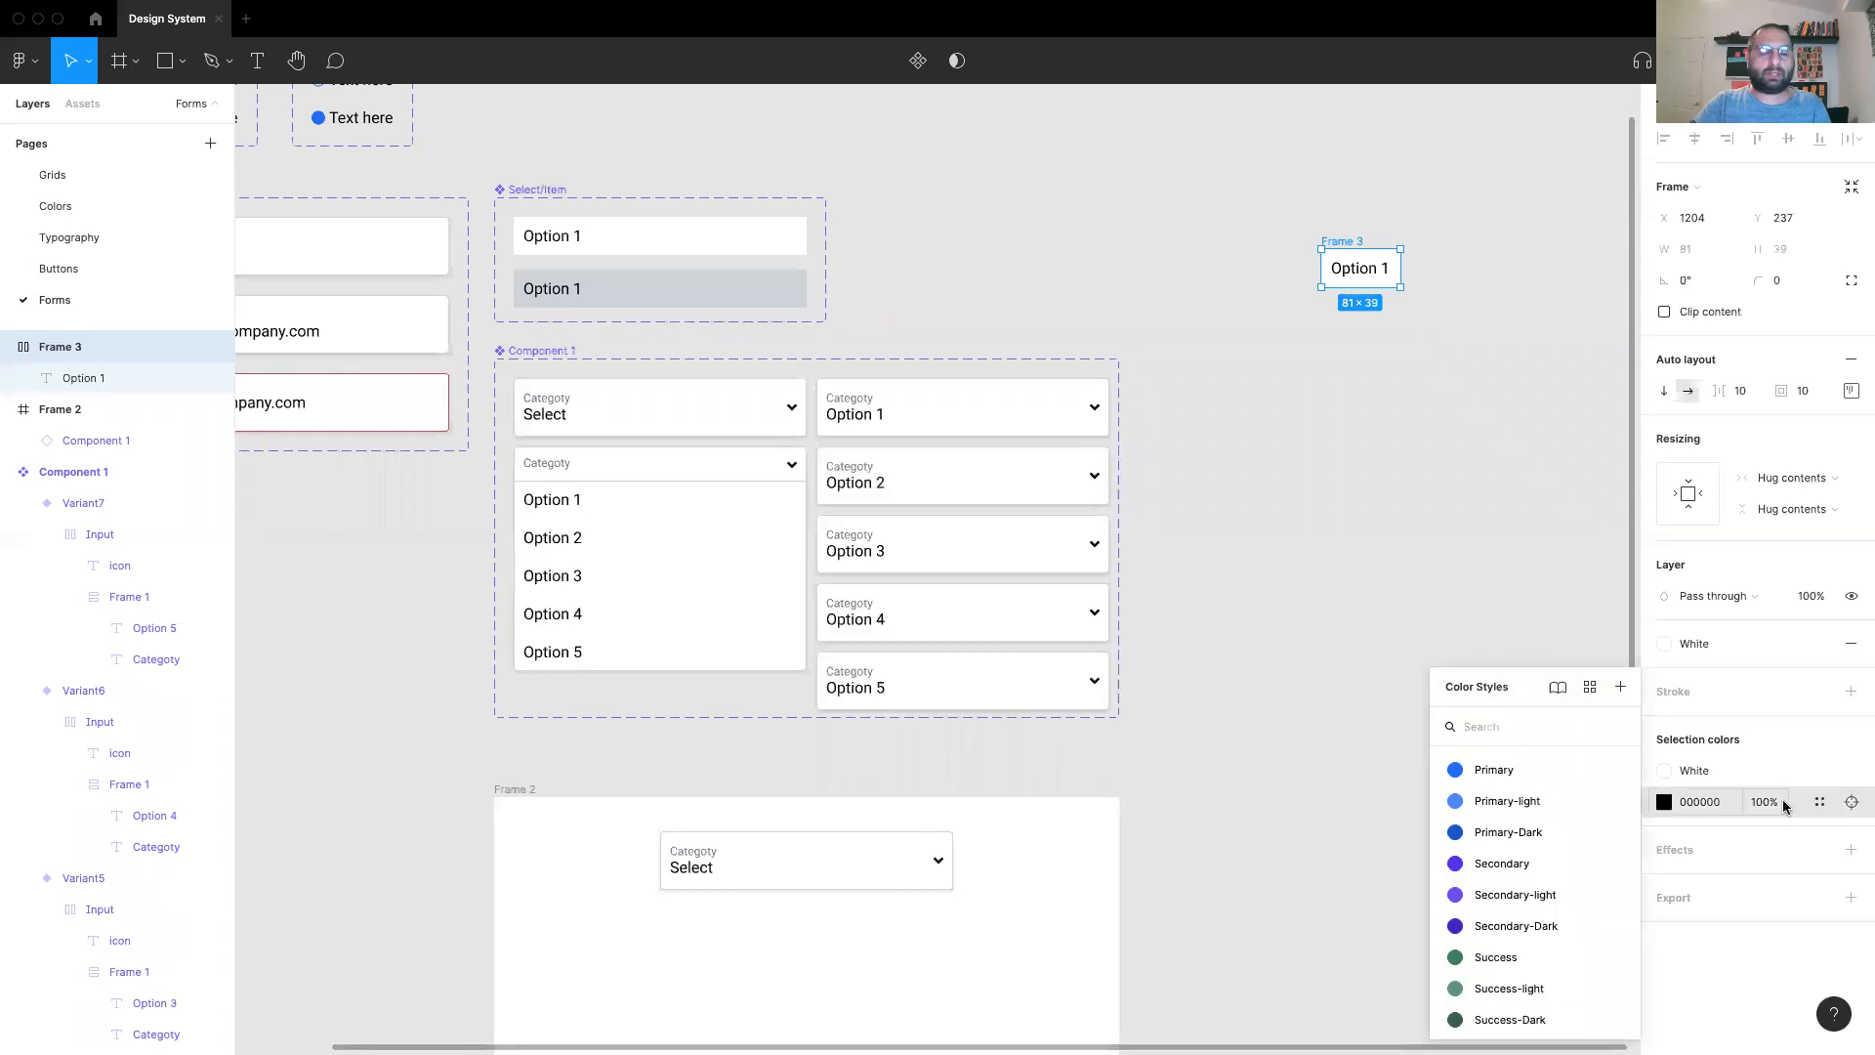
{"action": "type", "text": "bla"}
{"action": "key", "text": "Return"}
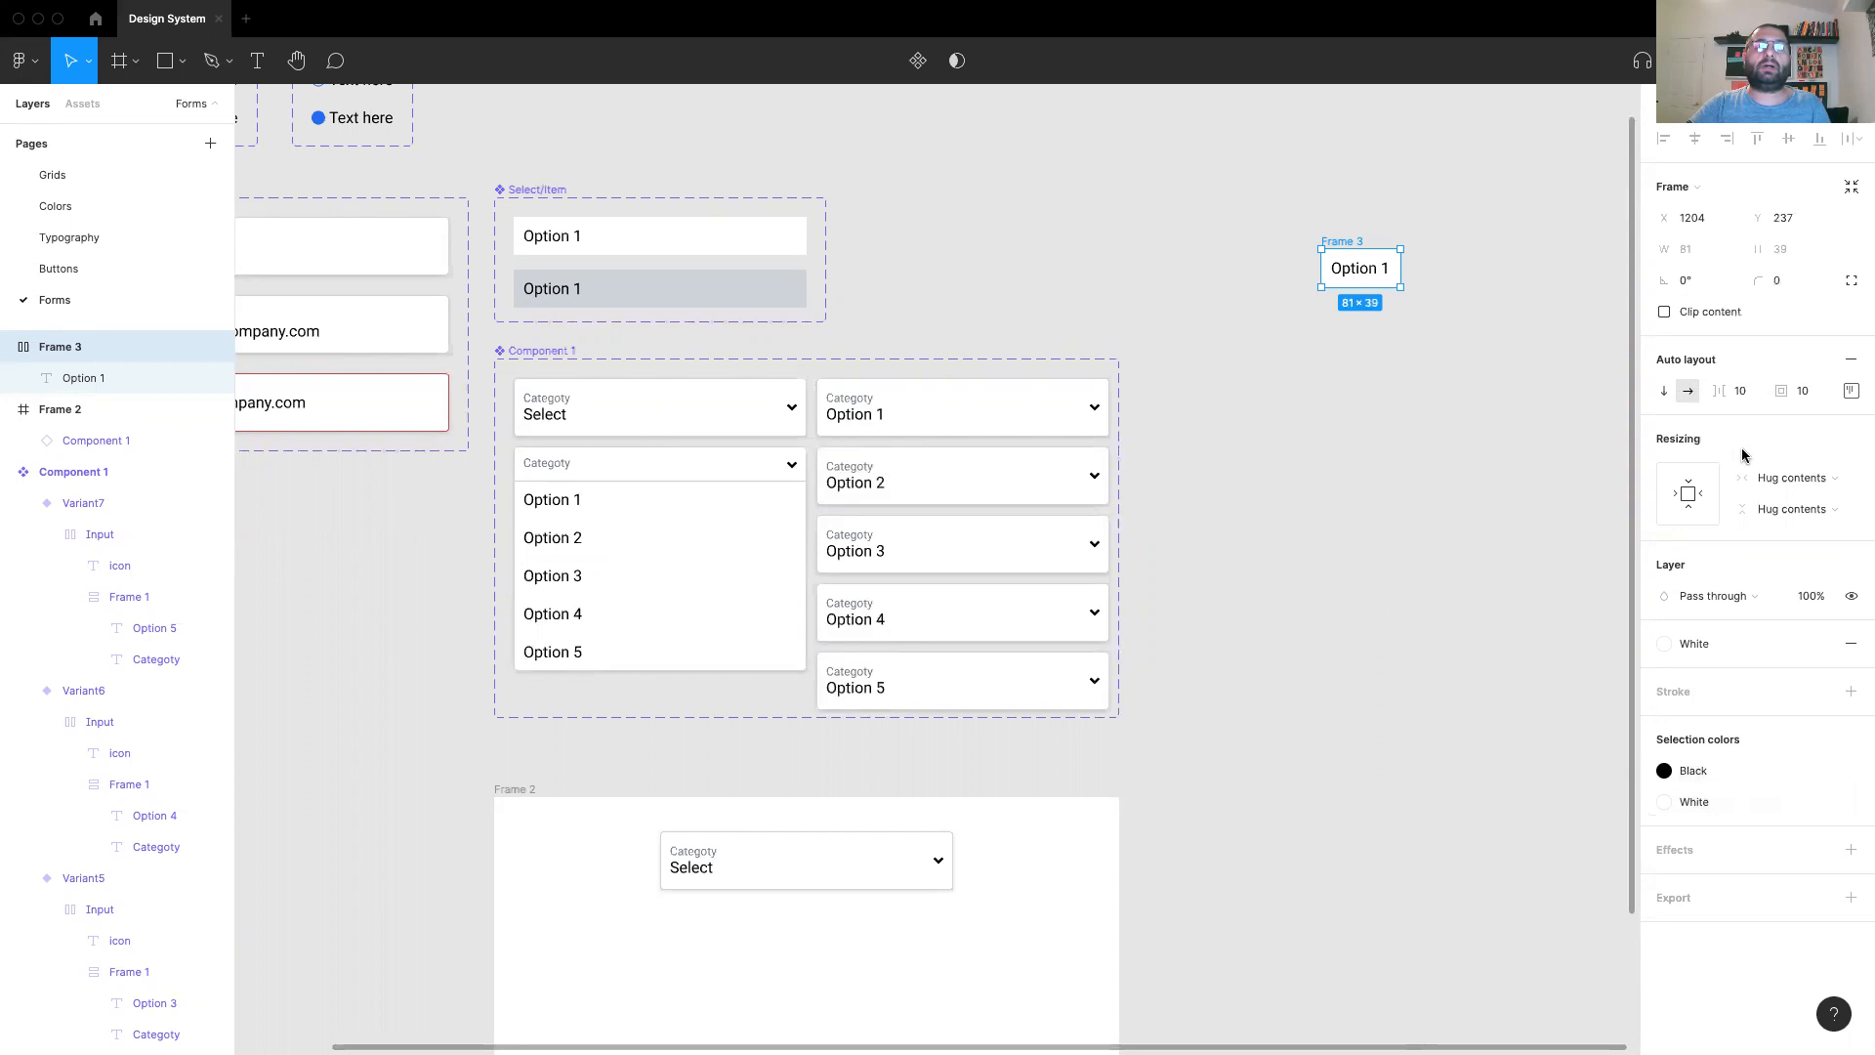
Step: Set the option frame's width to 300 and move it up beside the Select/item set
{"action": "left_click_drag", "start_coordinate": [1396, 267], "coordinate": [1407, 268]}
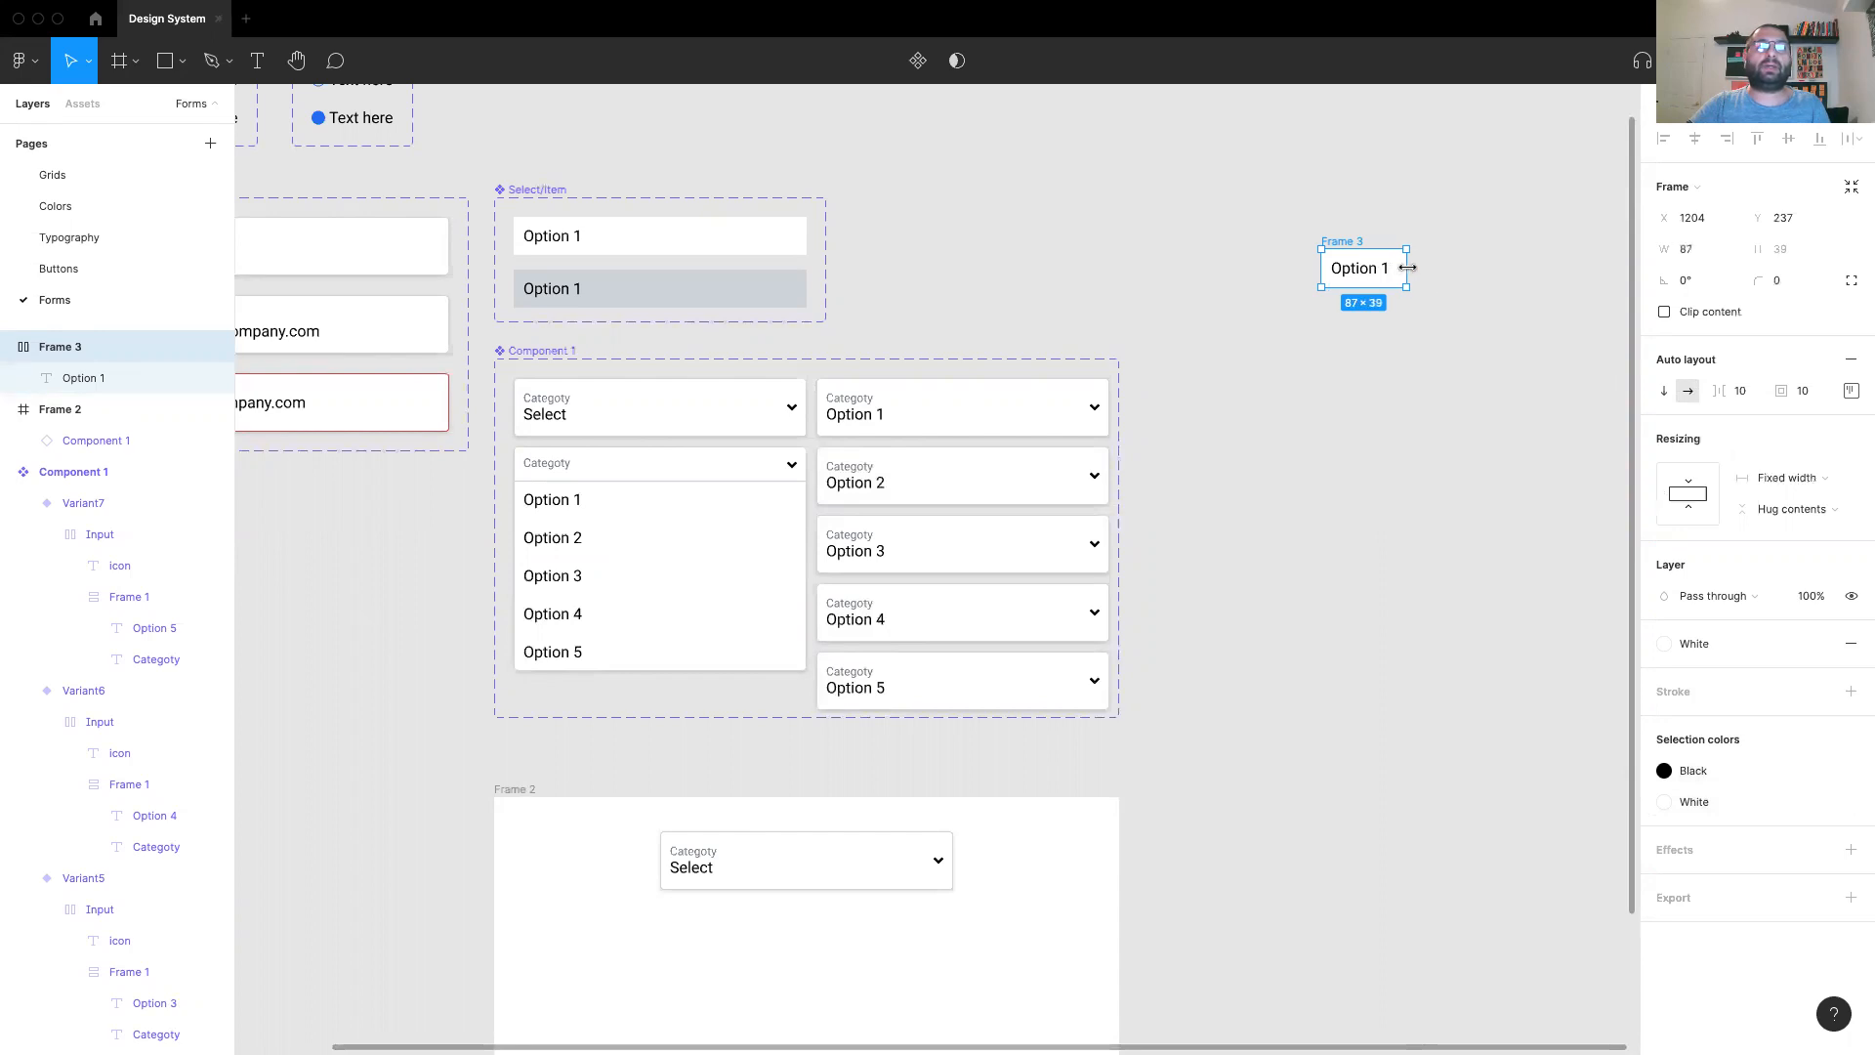
{"action": "left_click", "coordinate": [1704, 249]}
{"action": "type", "text": "3"}
{"action": "key", "text": "Return"}
{"action": "left_click_drag", "start_coordinate": [1372, 243], "coordinate": [1240, 190]}
{"action": "left_click", "coordinate": [1303, 334]}
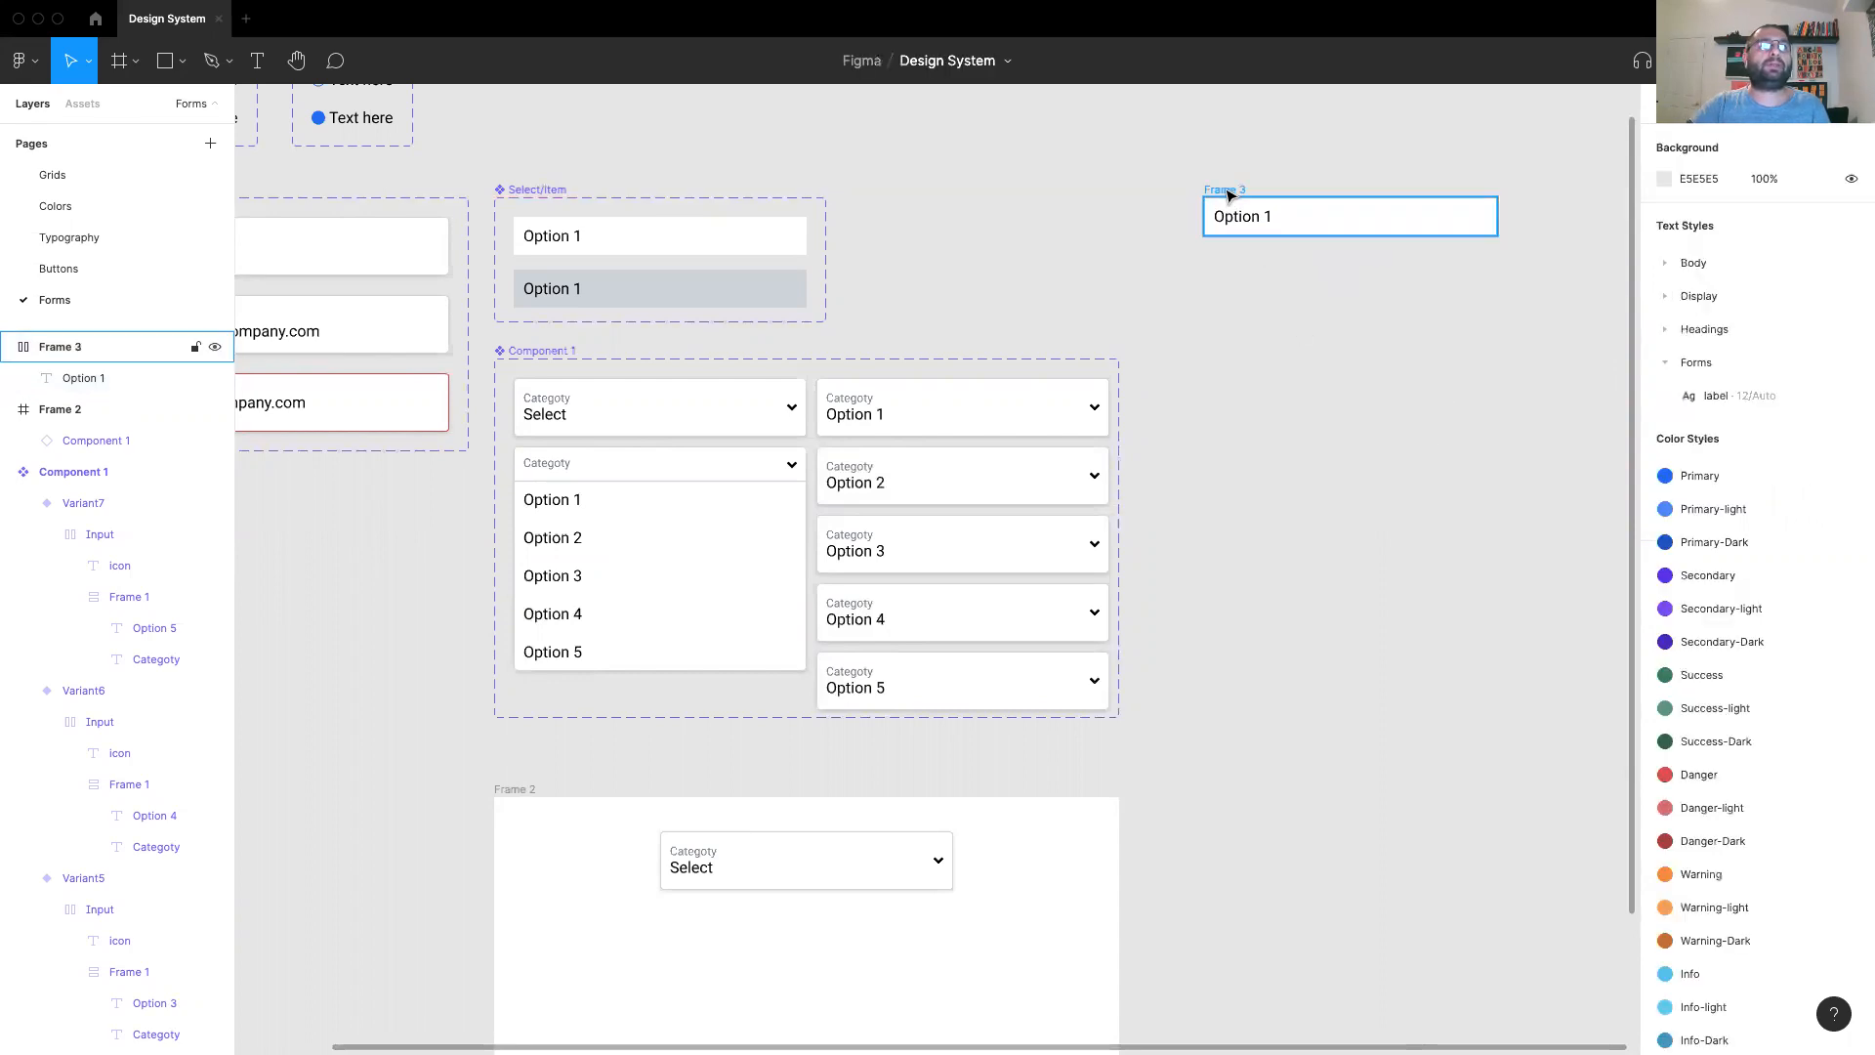
Step: Turn the option frame into a component and rename it Select/item
{"action": "left_click", "coordinate": [1227, 192]}
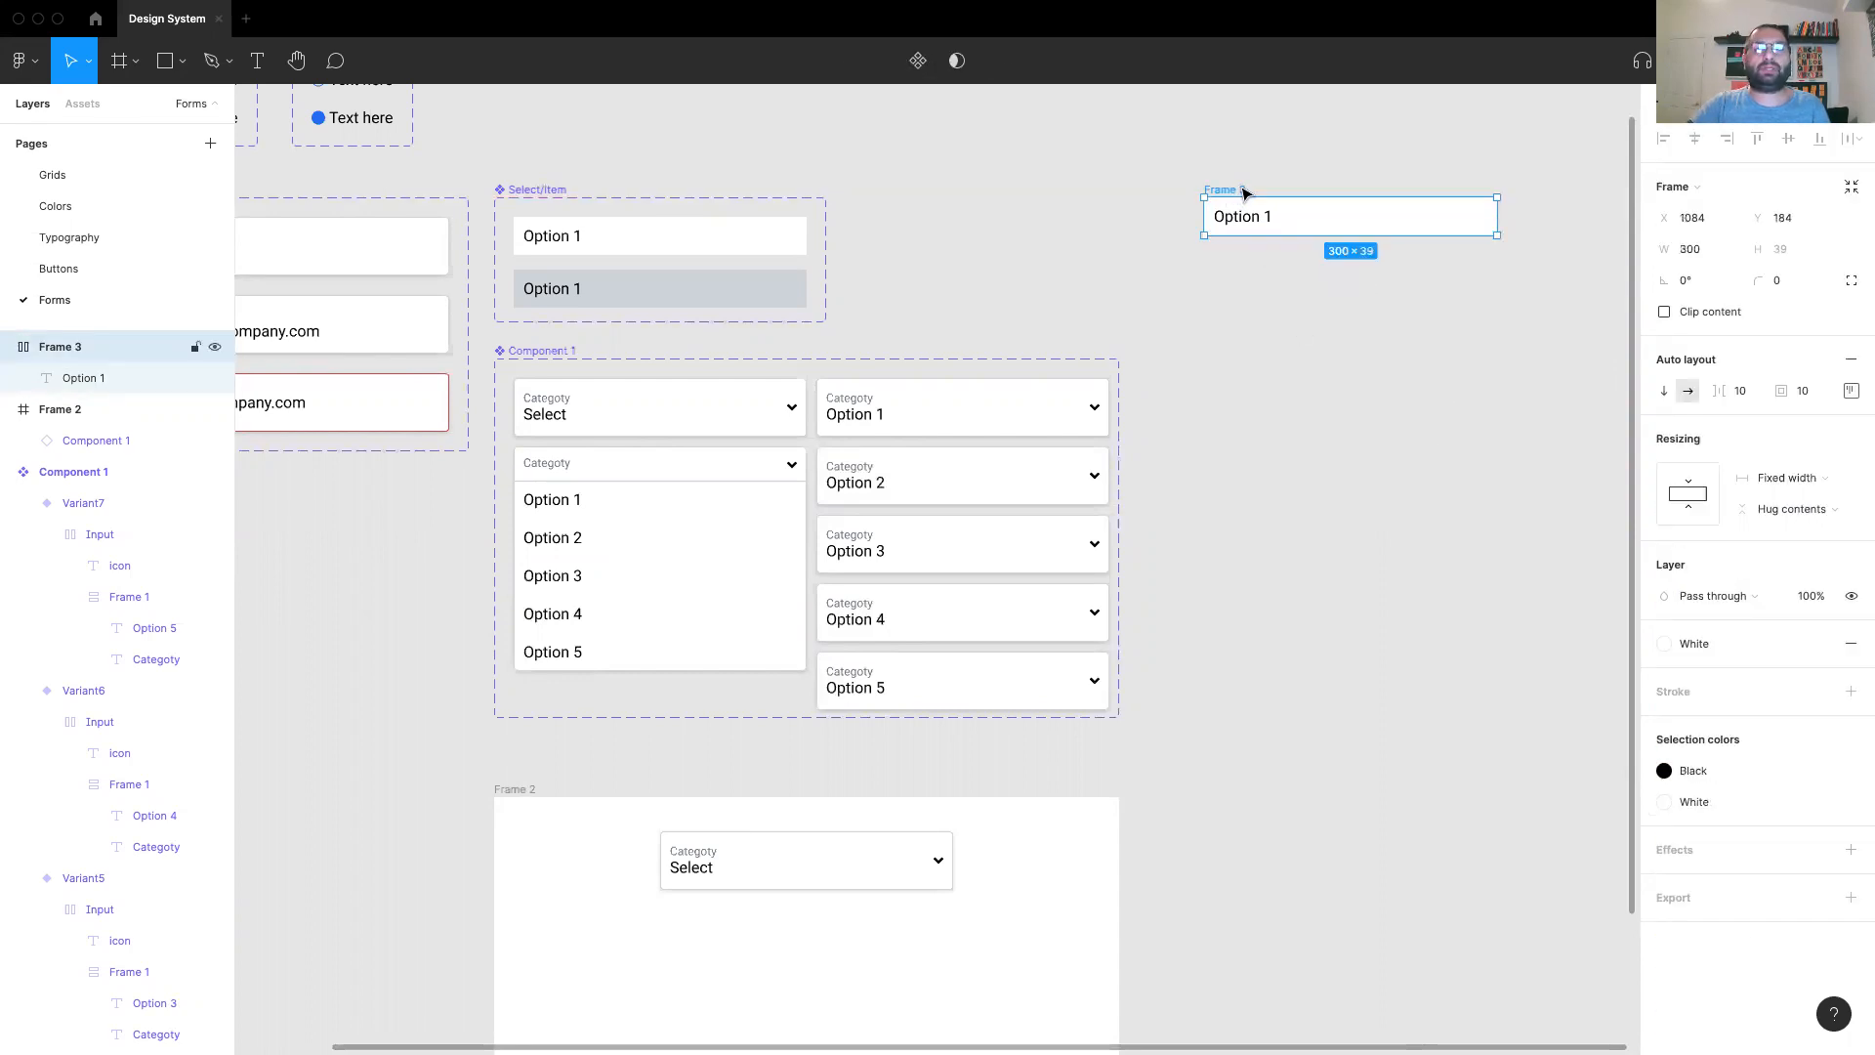
{"action": "left_click", "coordinate": [918, 62]}
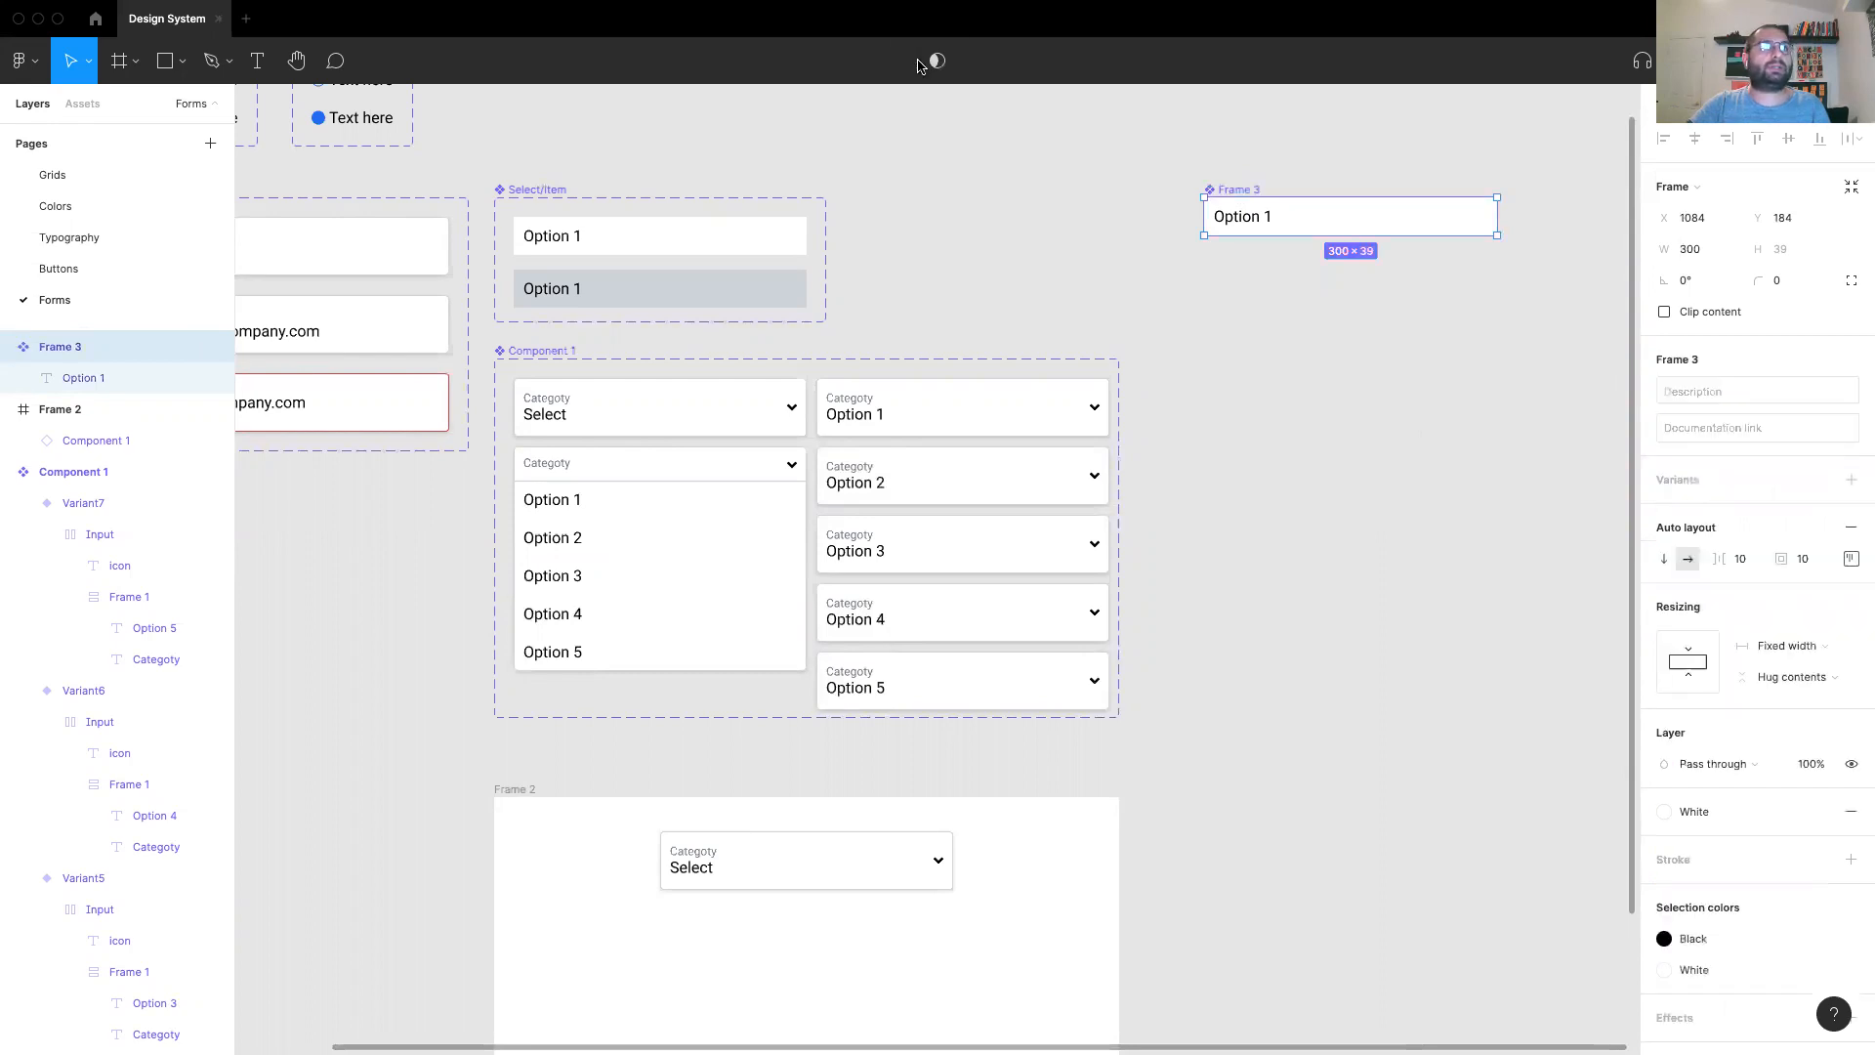
{"action": "double_click", "coordinate": [1235, 189]}
{"action": "type", "text": "Select/item"}
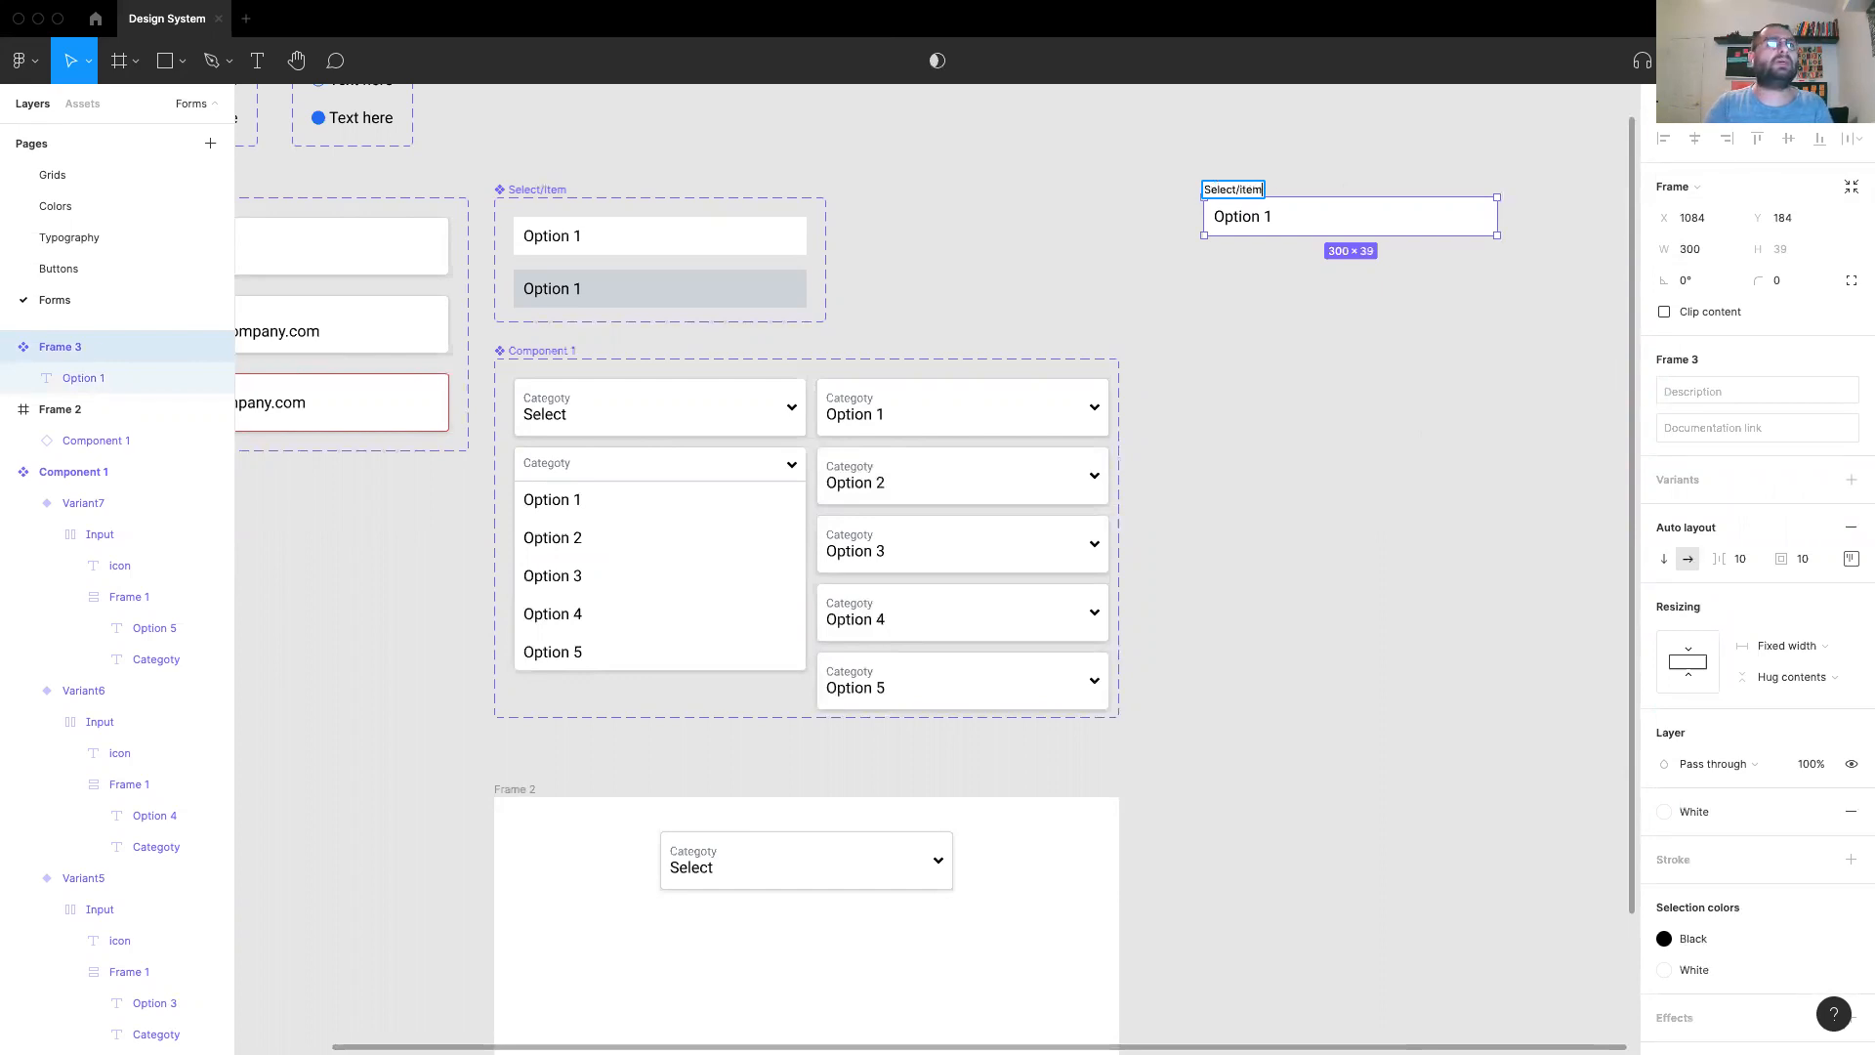
{"action": "key", "text": "Return"}
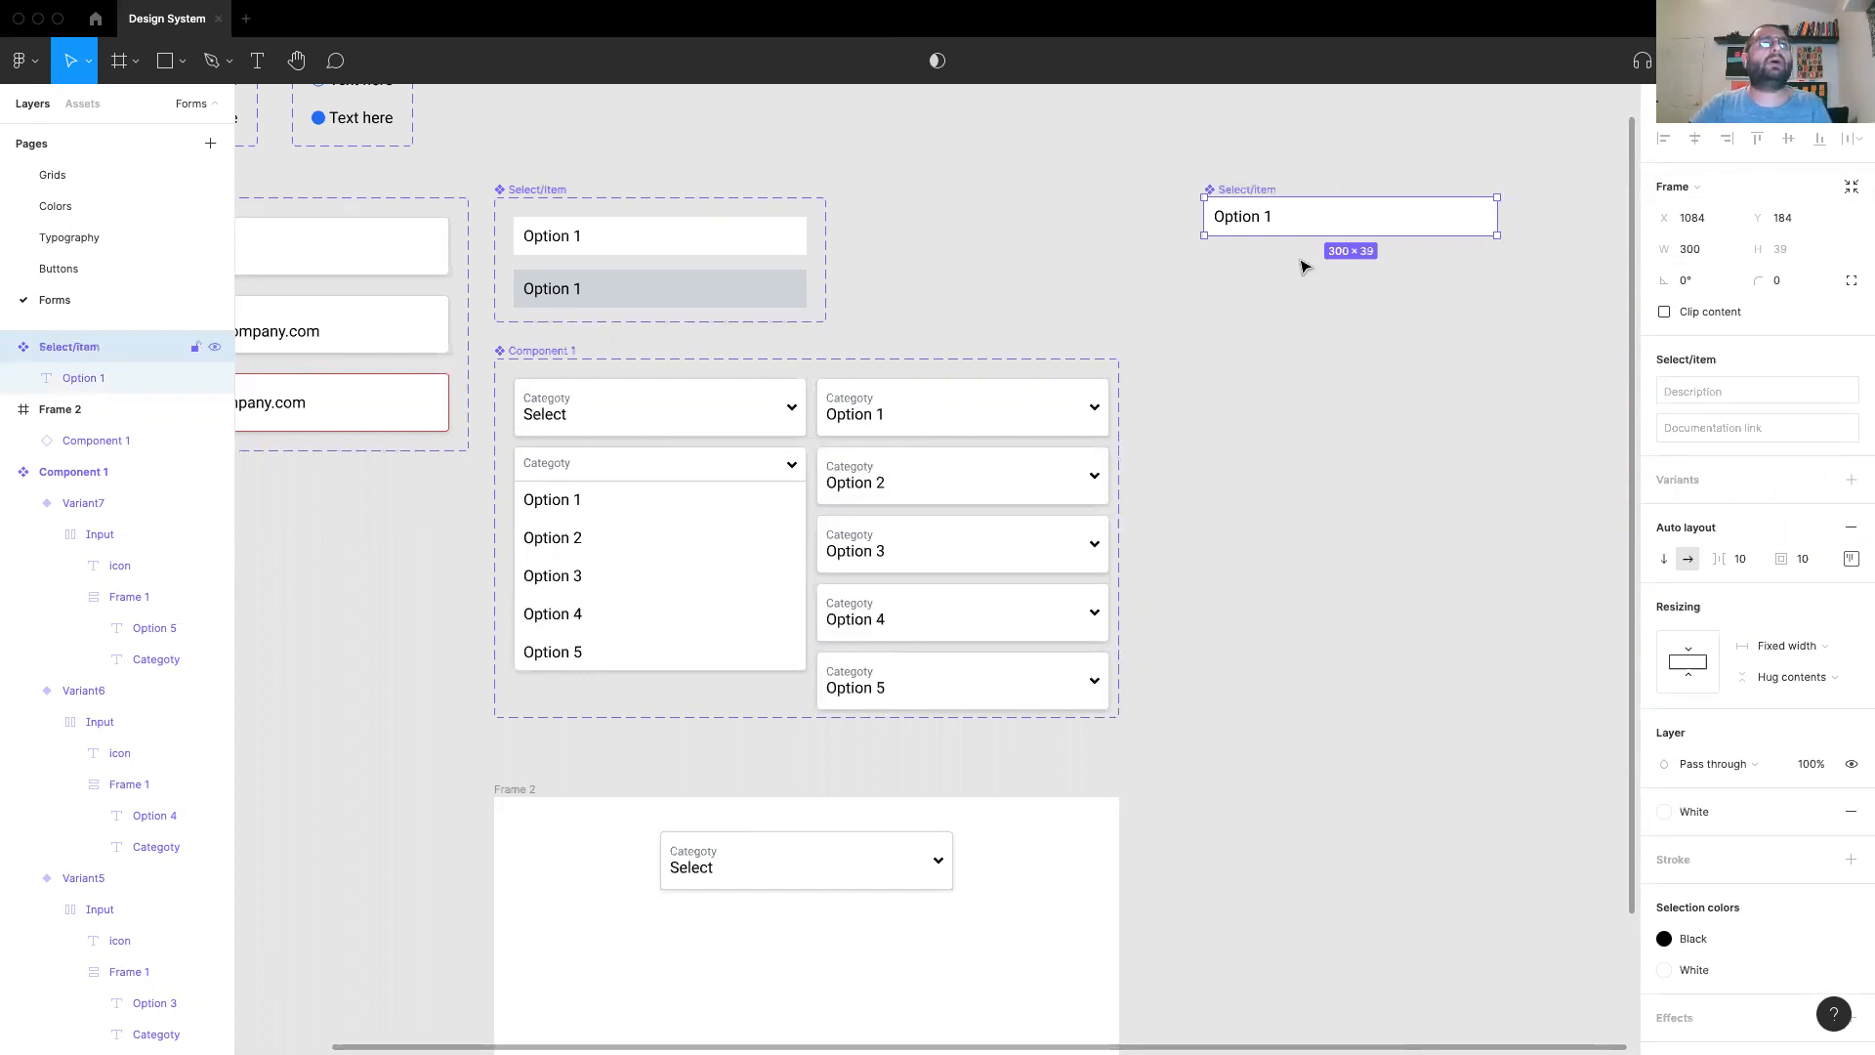
{"action": "left_click", "coordinate": [1296, 379]}
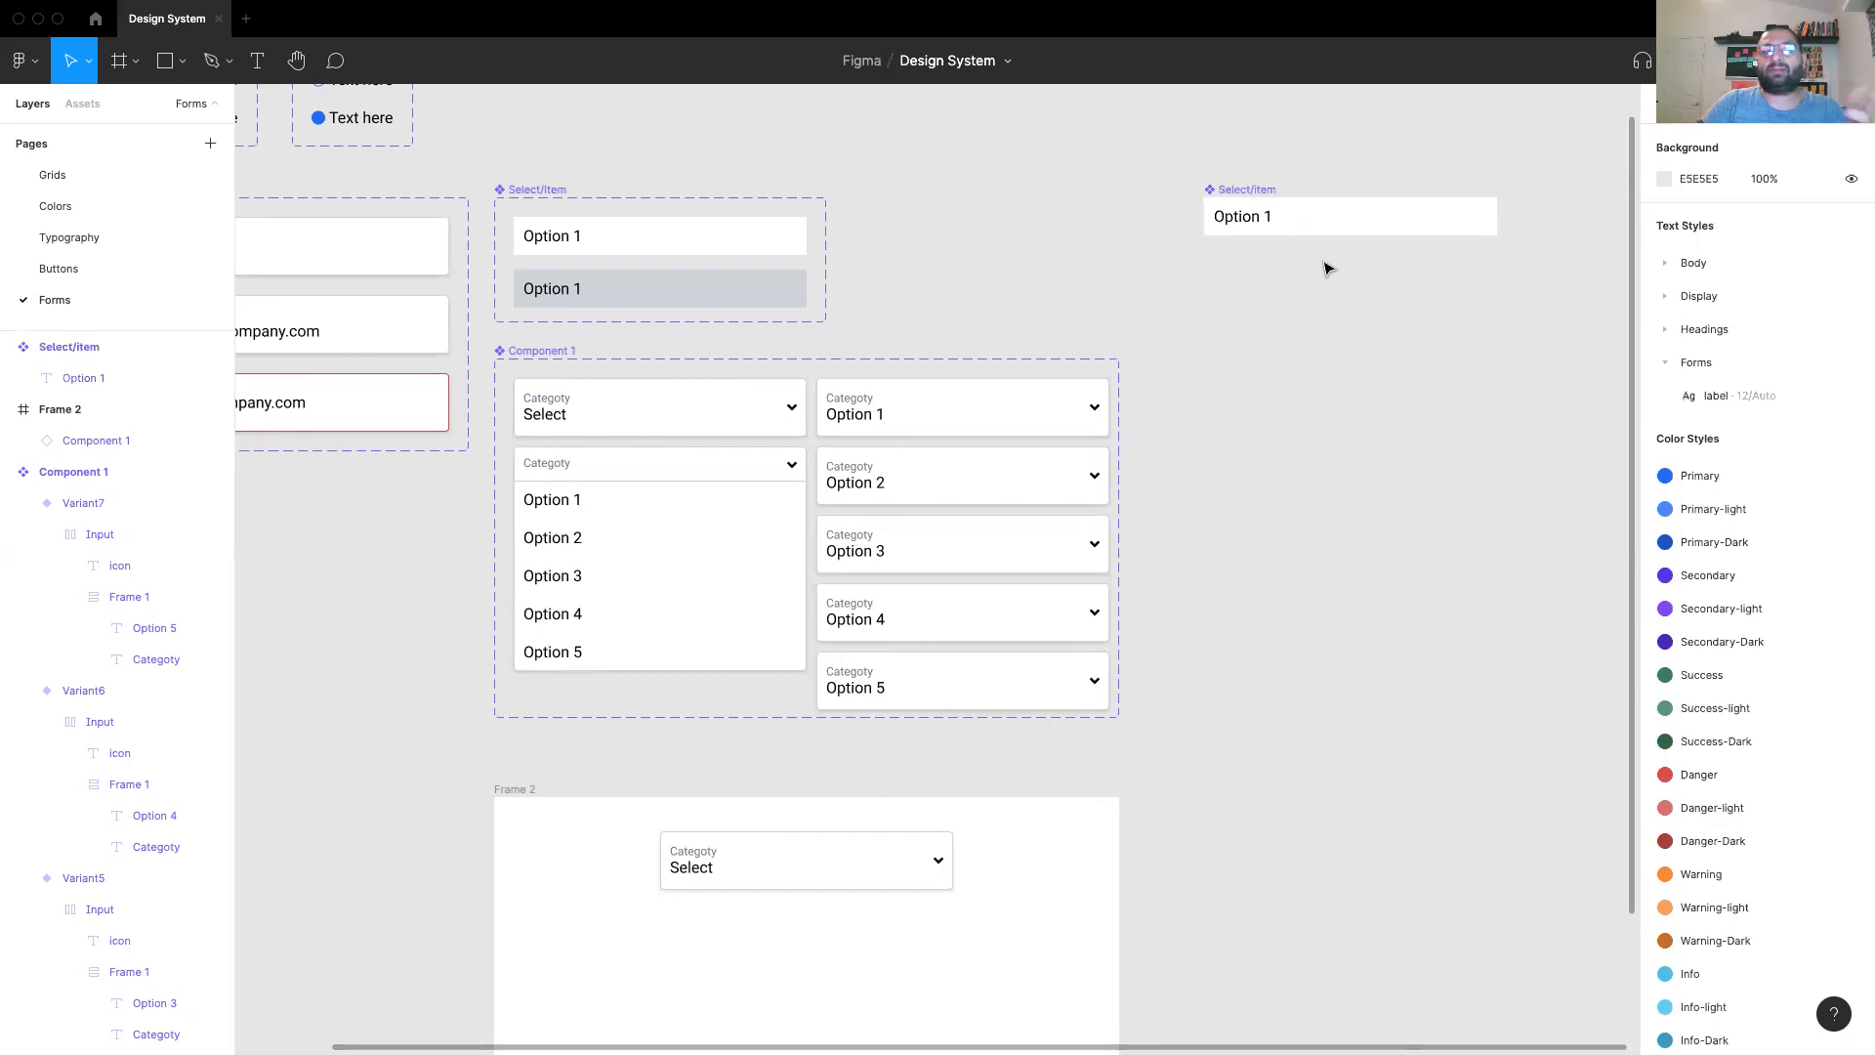
Step: Add a variant named Hover to the new Select/item component and fill it with the Gray-light color style
{"action": "left_click", "coordinate": [1248, 193]}
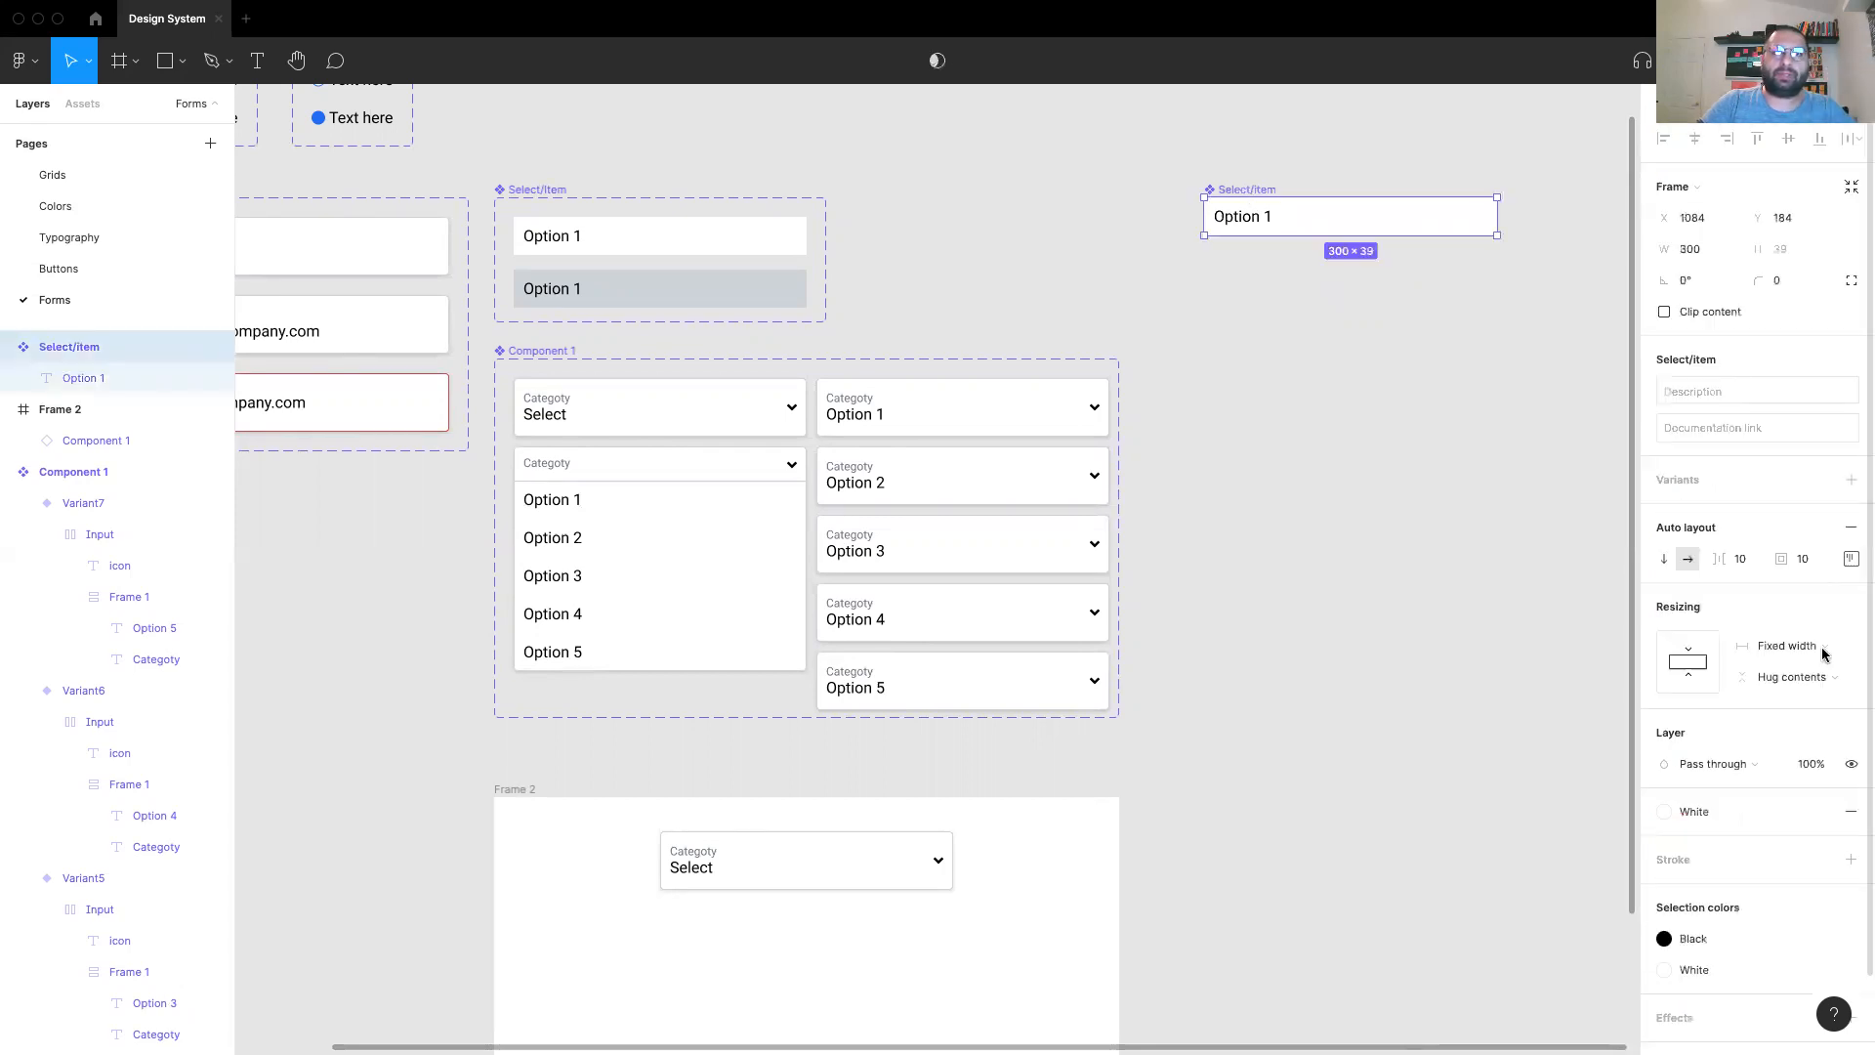
{"action": "left_click", "coordinate": [1851, 482]}
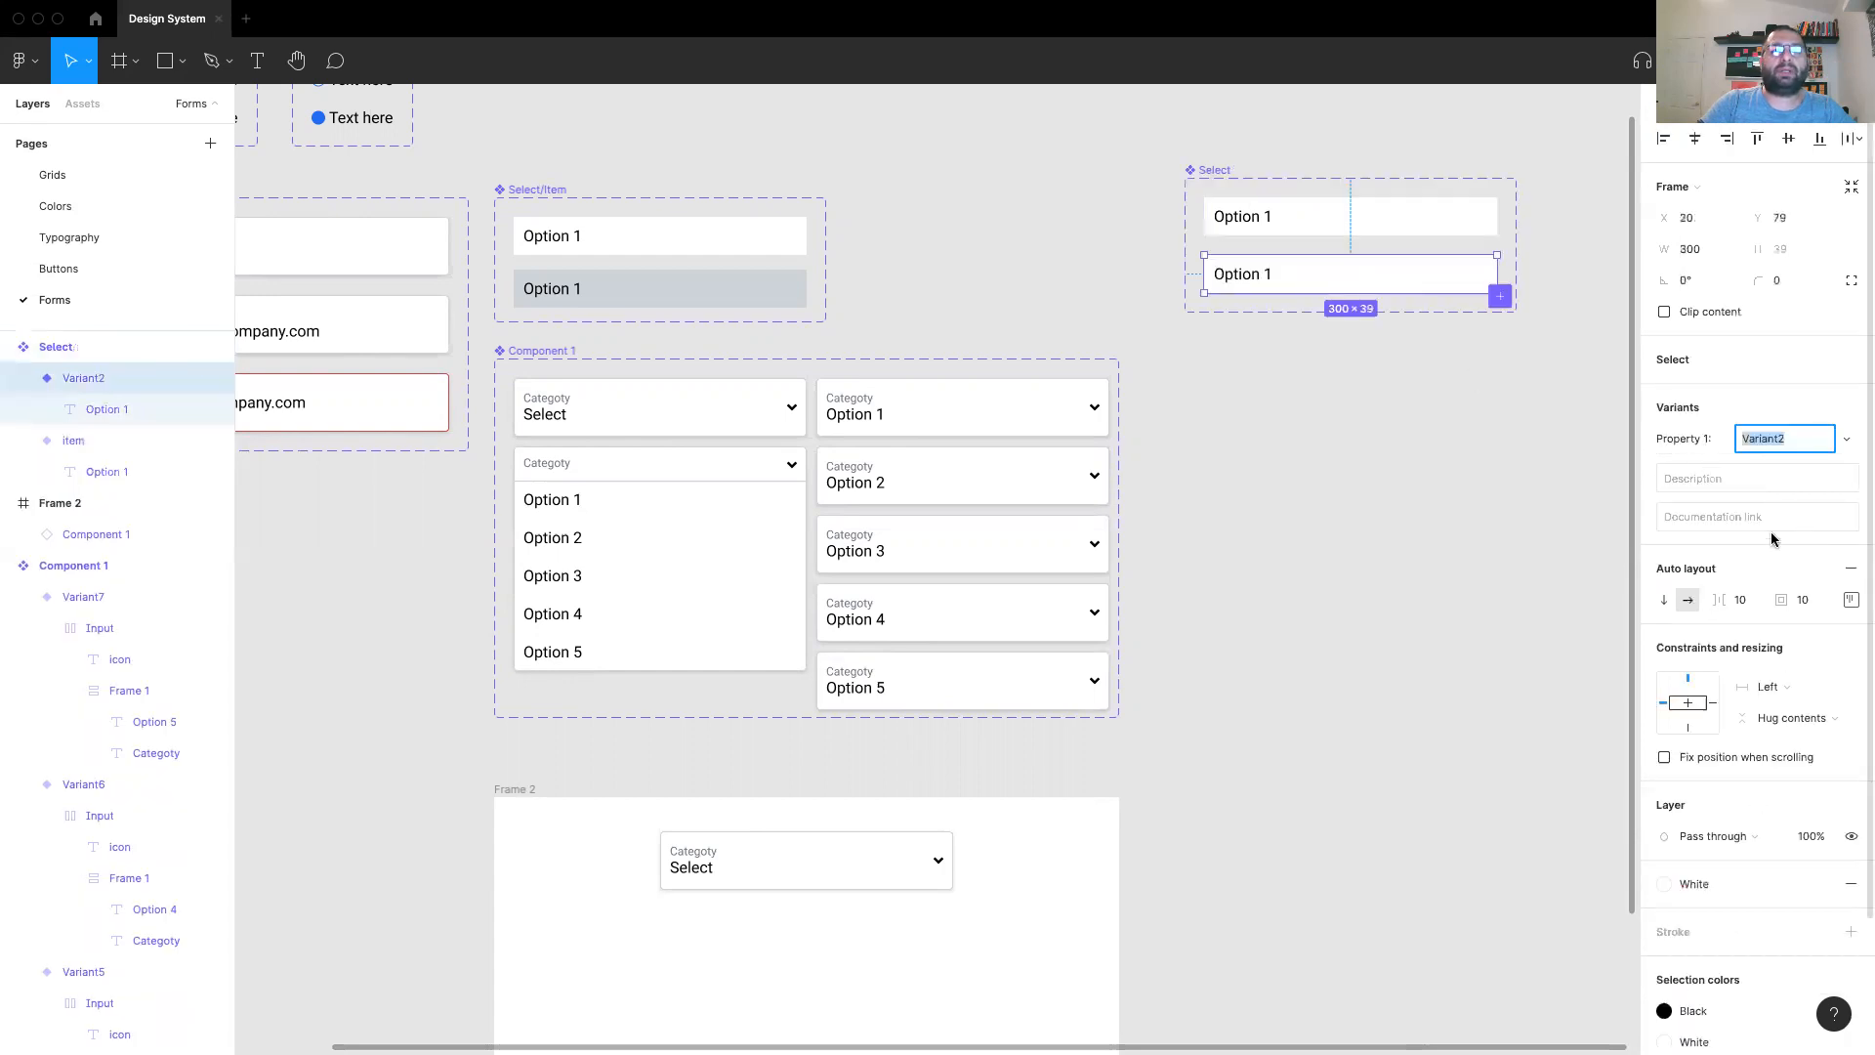
{"action": "type", "text": "Hover"}
{"action": "key", "text": "Return"}
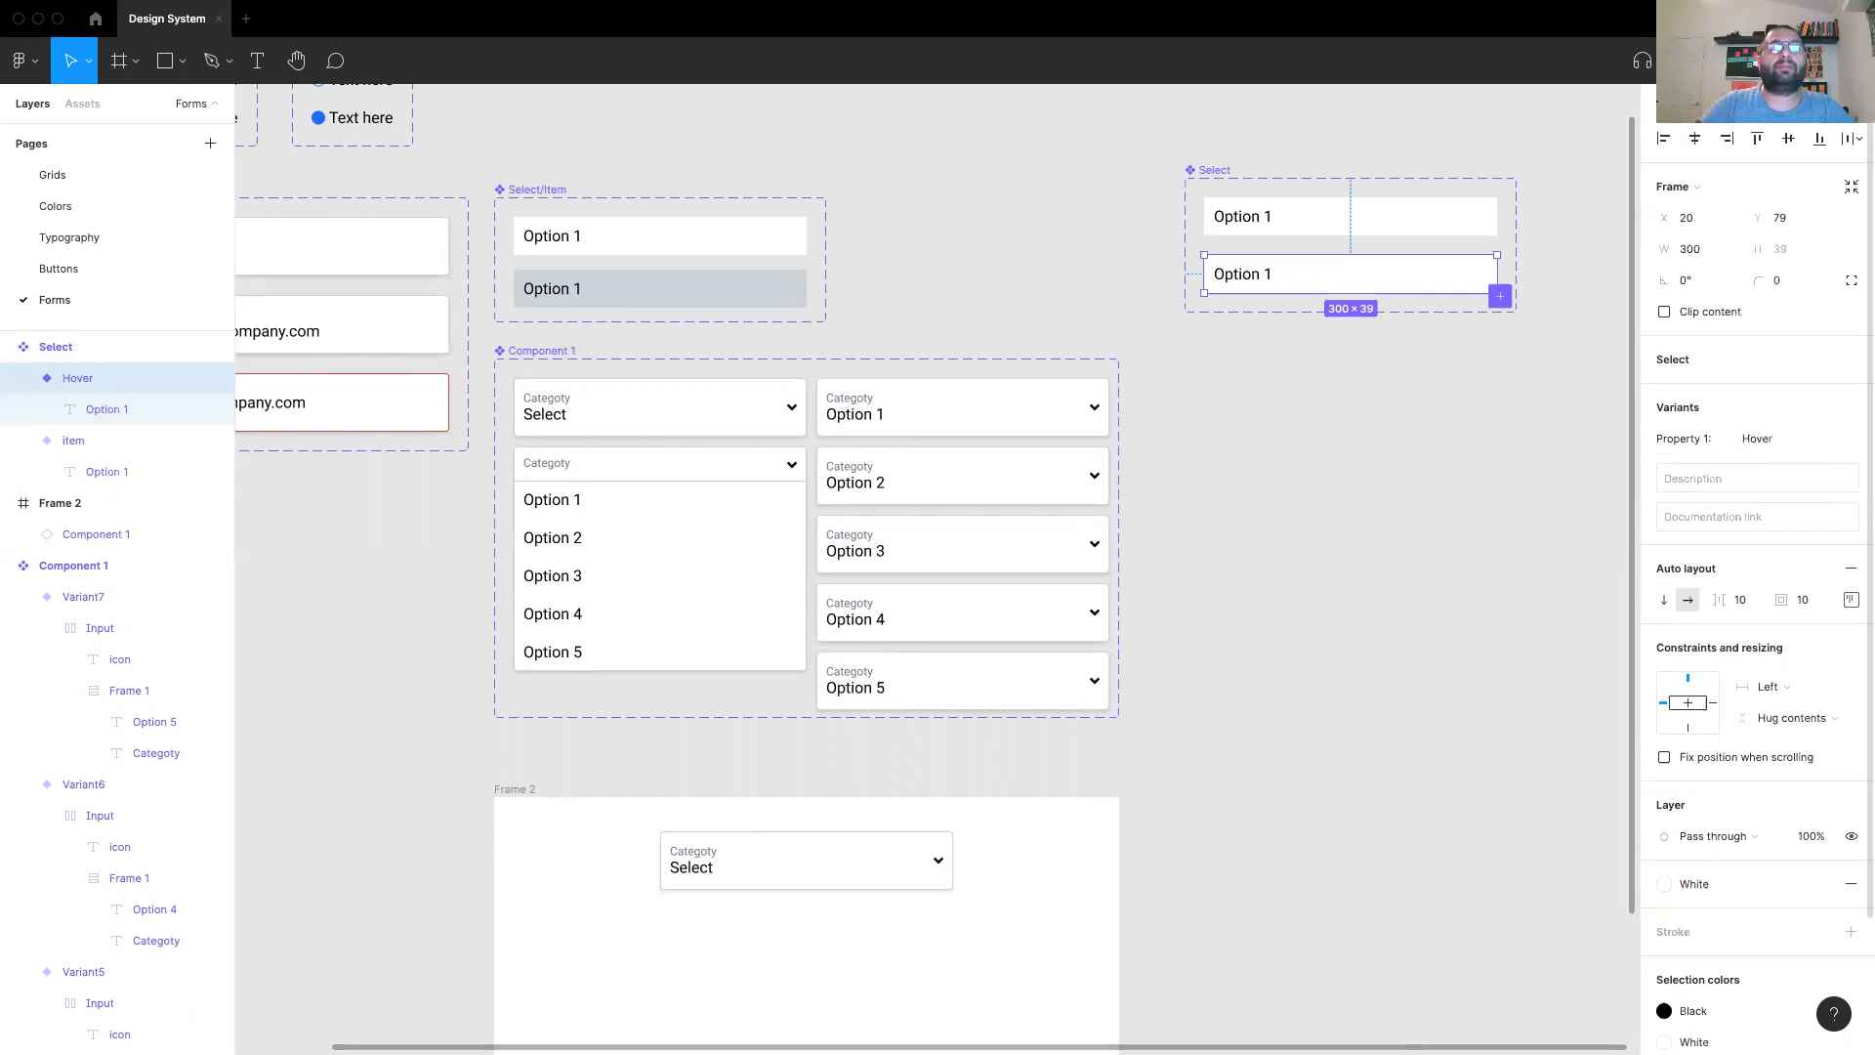
{"action": "left_click", "coordinate": [1686, 892]}
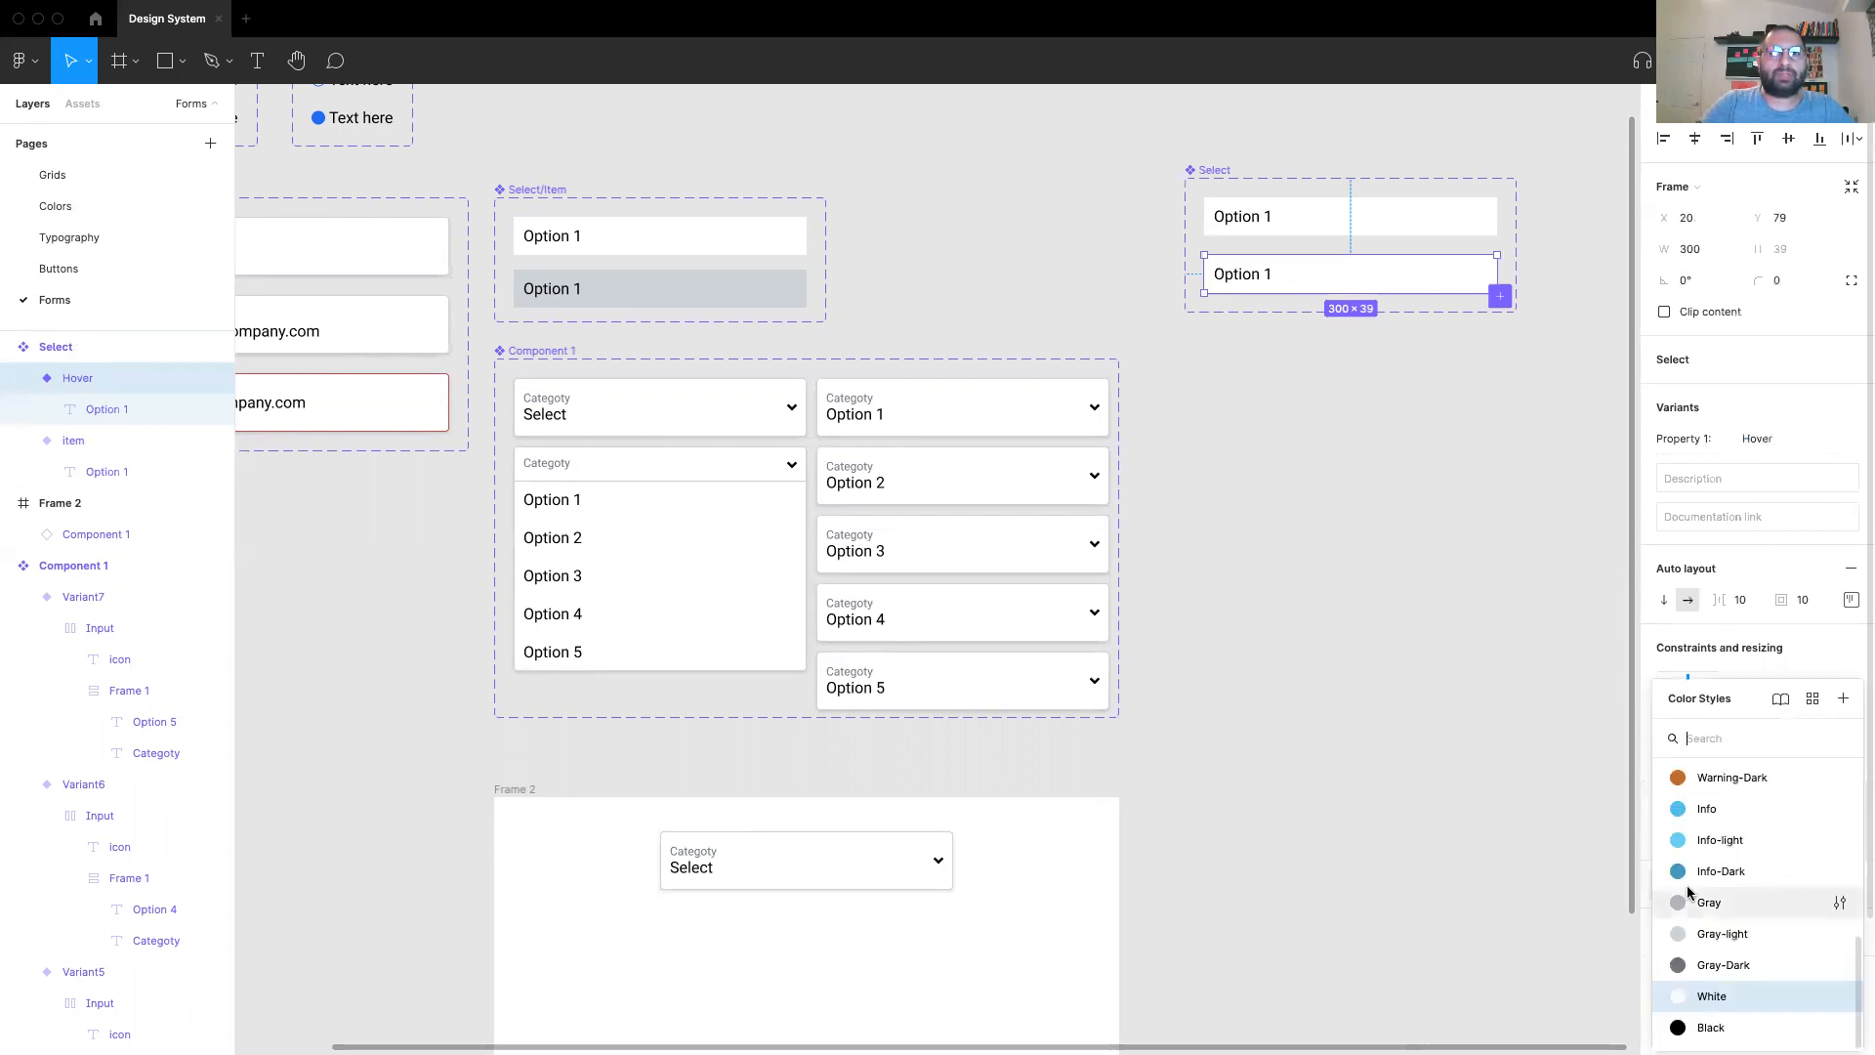
{"action": "left_click", "coordinate": [1744, 938]}
{"action": "left_click", "coordinate": [1443, 500]}
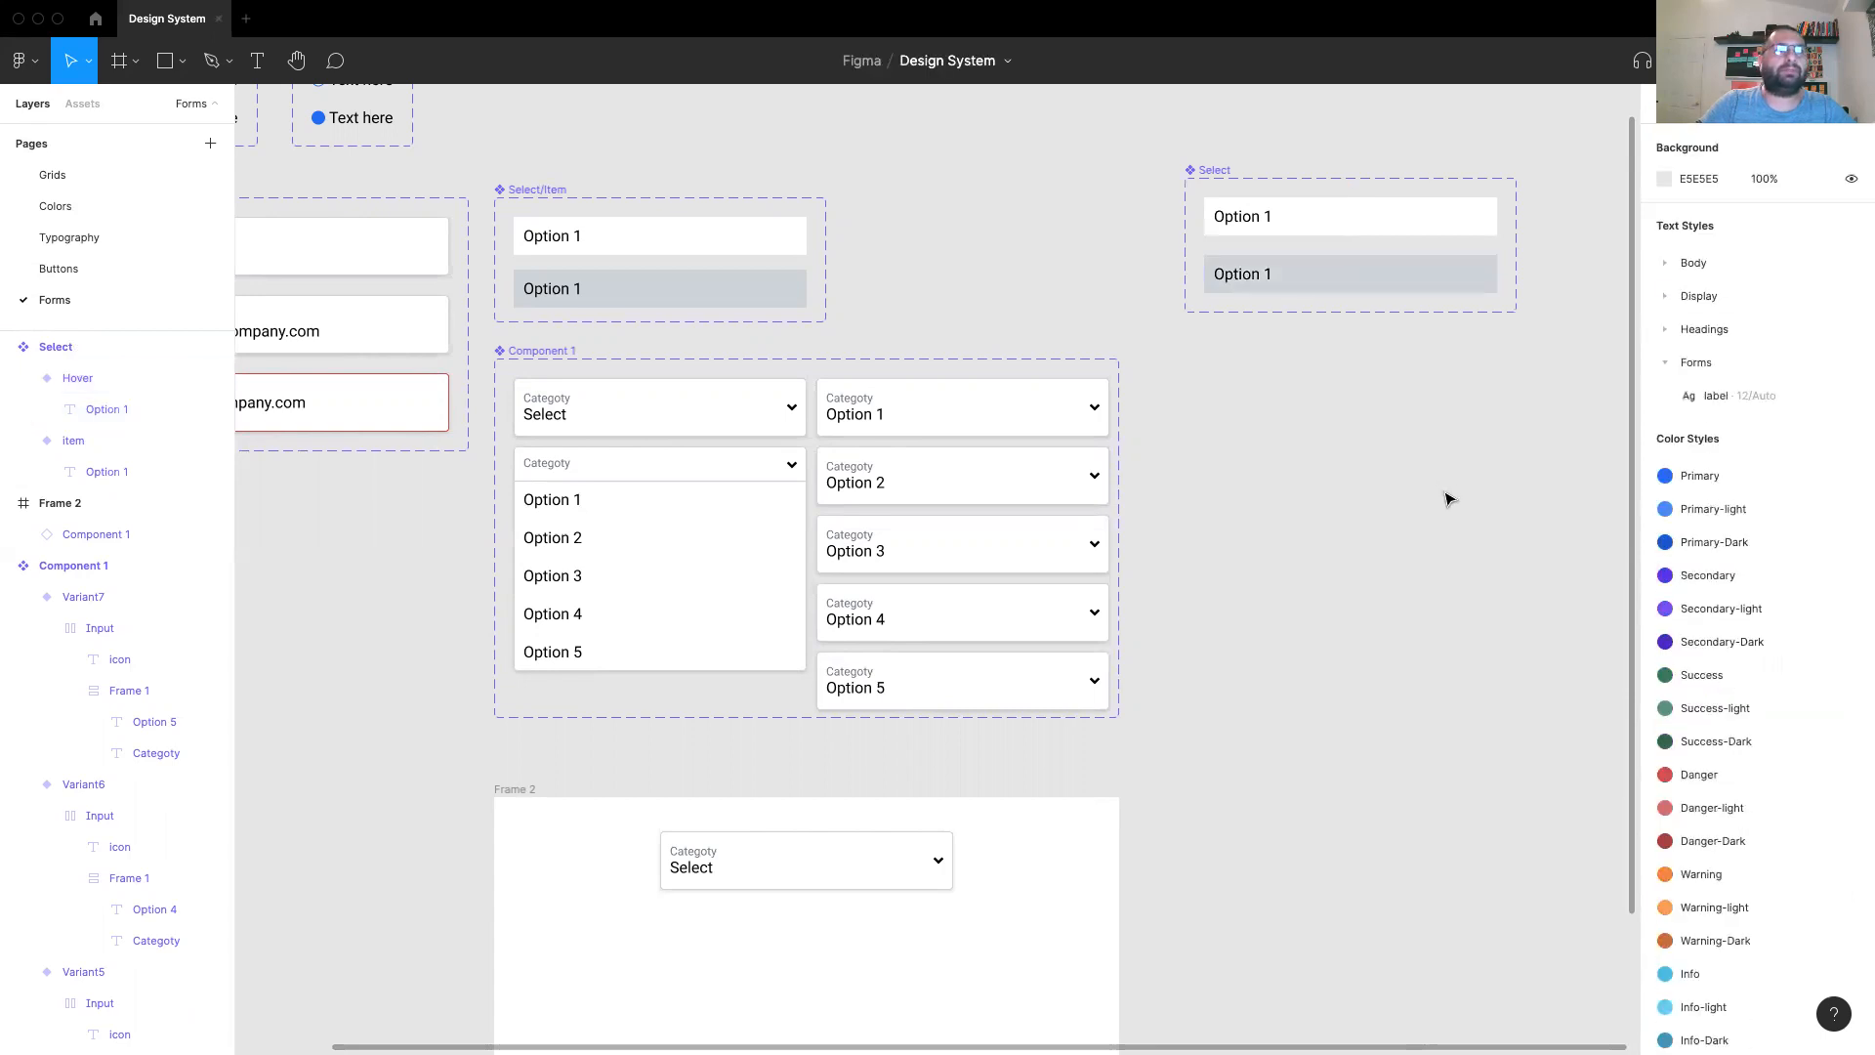
Step: Link the white item variant to the Hover variant with a While hovering prototype interaction
{"action": "left_click", "coordinate": [1758, 106]}
{"action": "left_click", "coordinate": [1484, 218]}
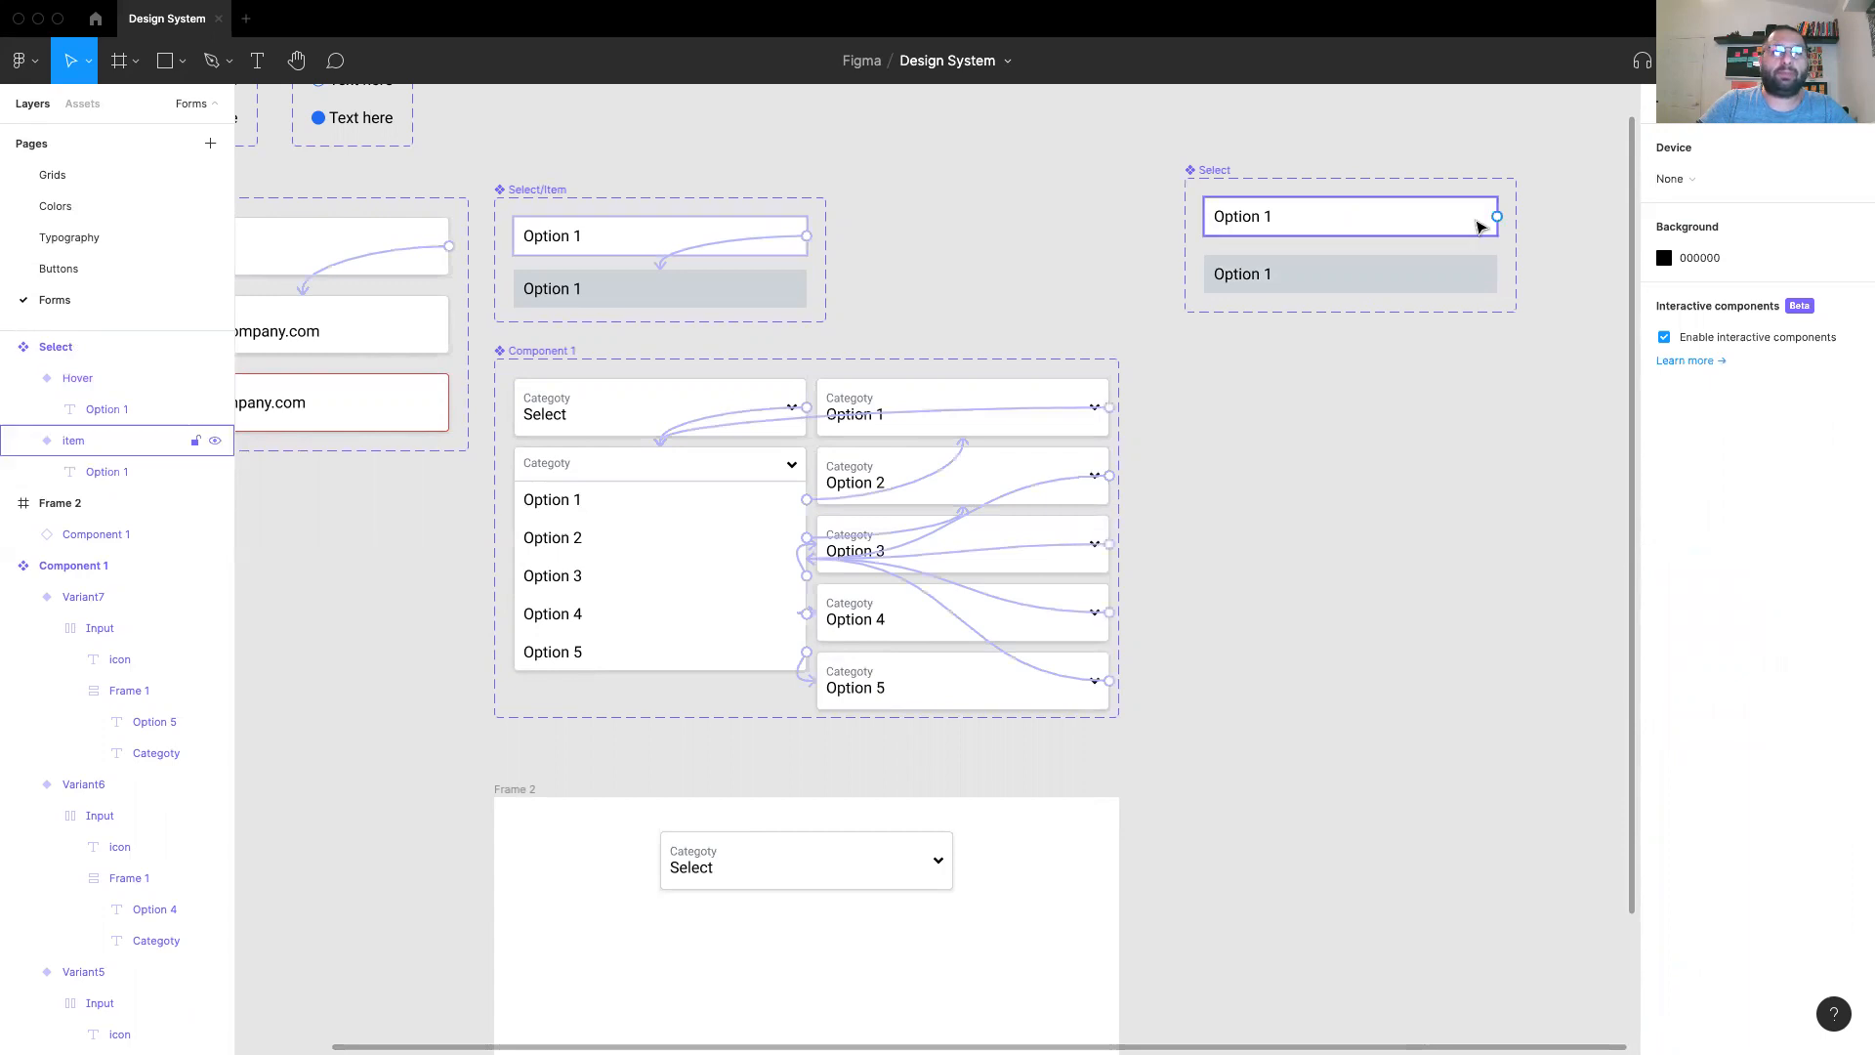
{"action": "left_click_drag", "start_coordinate": [1498, 218], "coordinate": [1362, 278]}
{"action": "left_click", "coordinate": [1482, 227]}
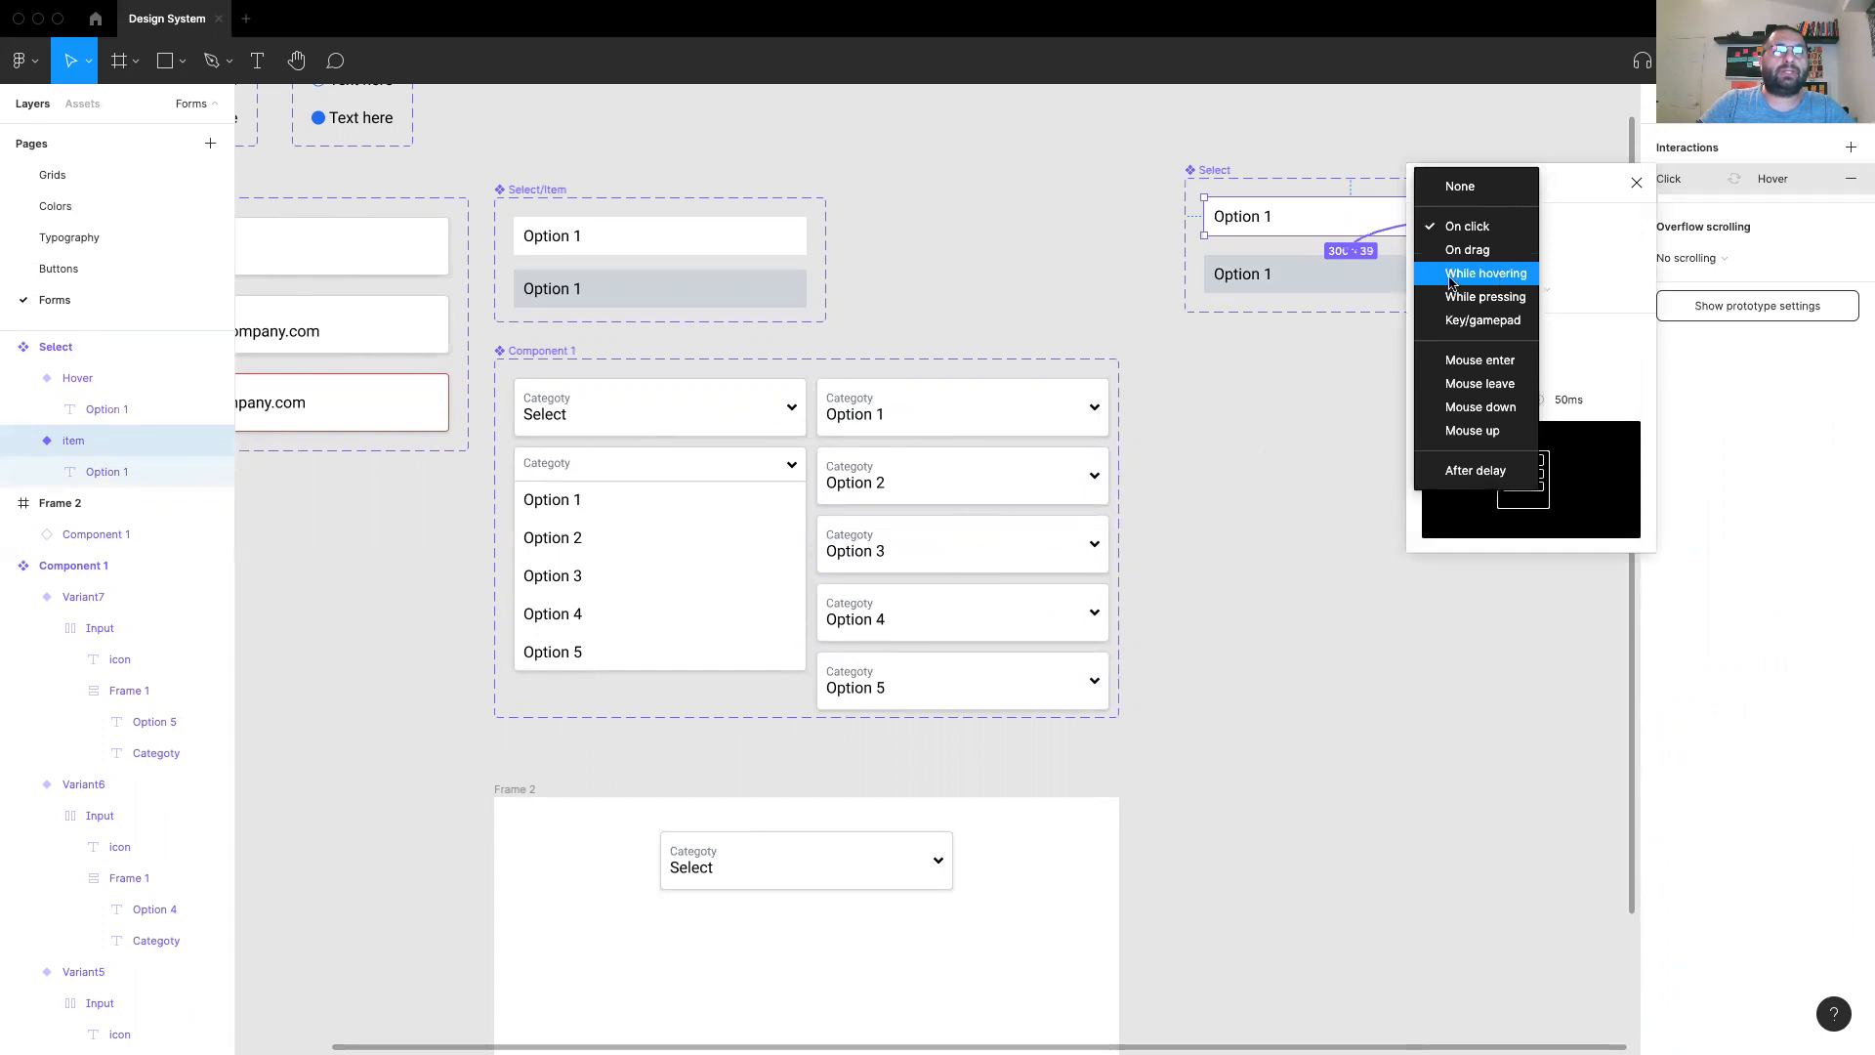
{"action": "left_click", "coordinate": [1481, 277]}
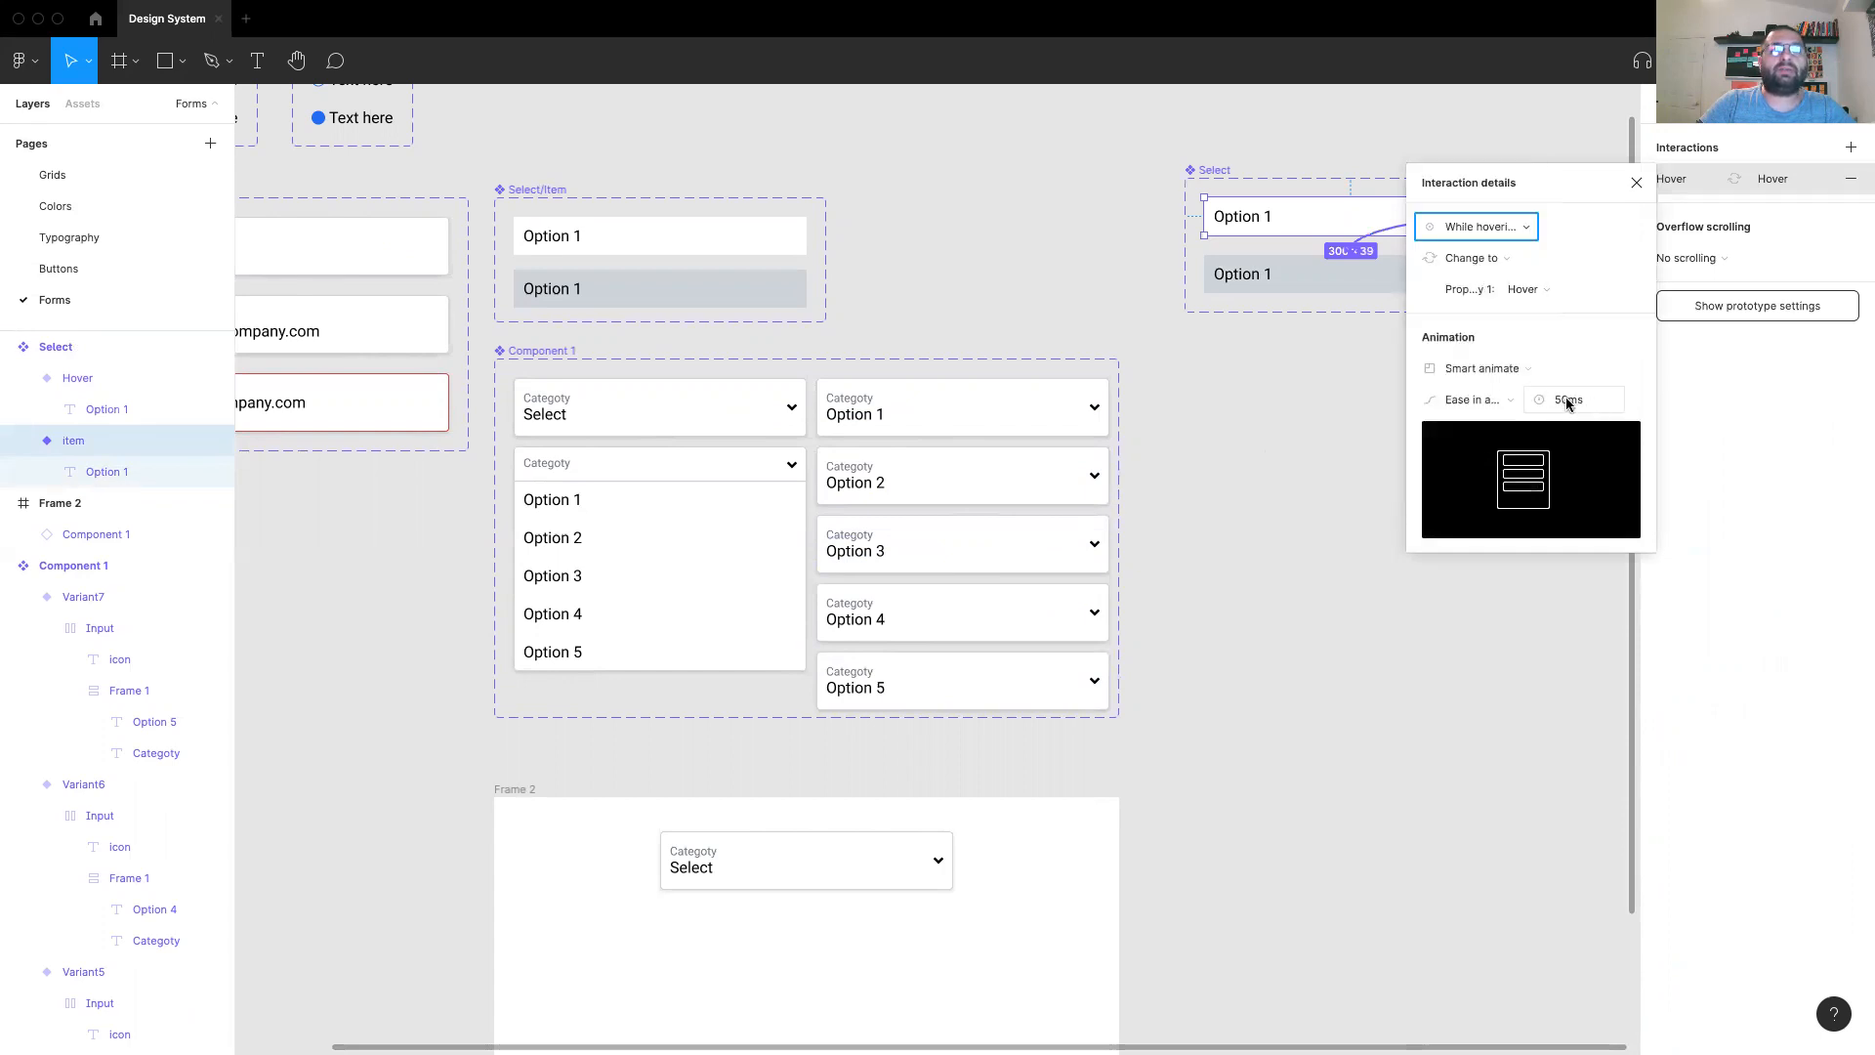
{"action": "left_click", "coordinate": [1320, 424]}
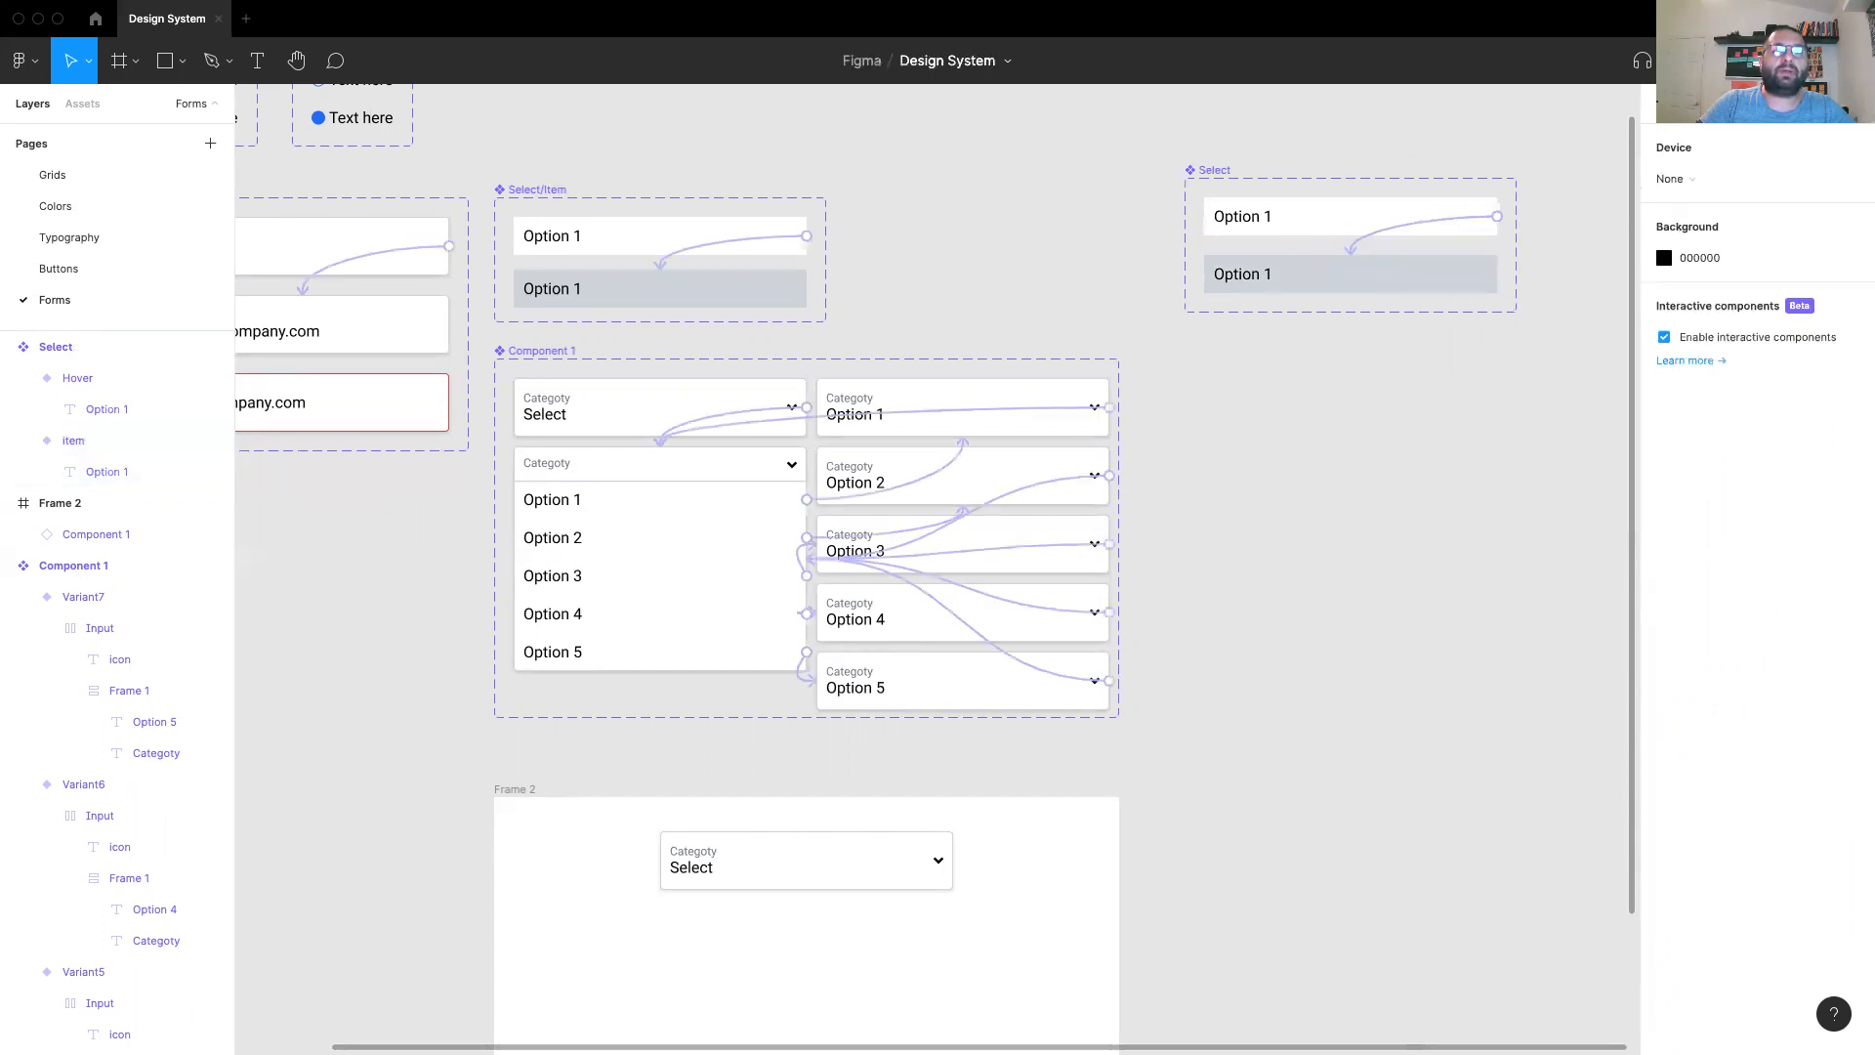
Step: Return to design mode and move the new Select component set farther away from the existing components
{"action": "scroll", "coordinate": [1260, 510], "scroll_direction": "right", "scroll_amount": 2}
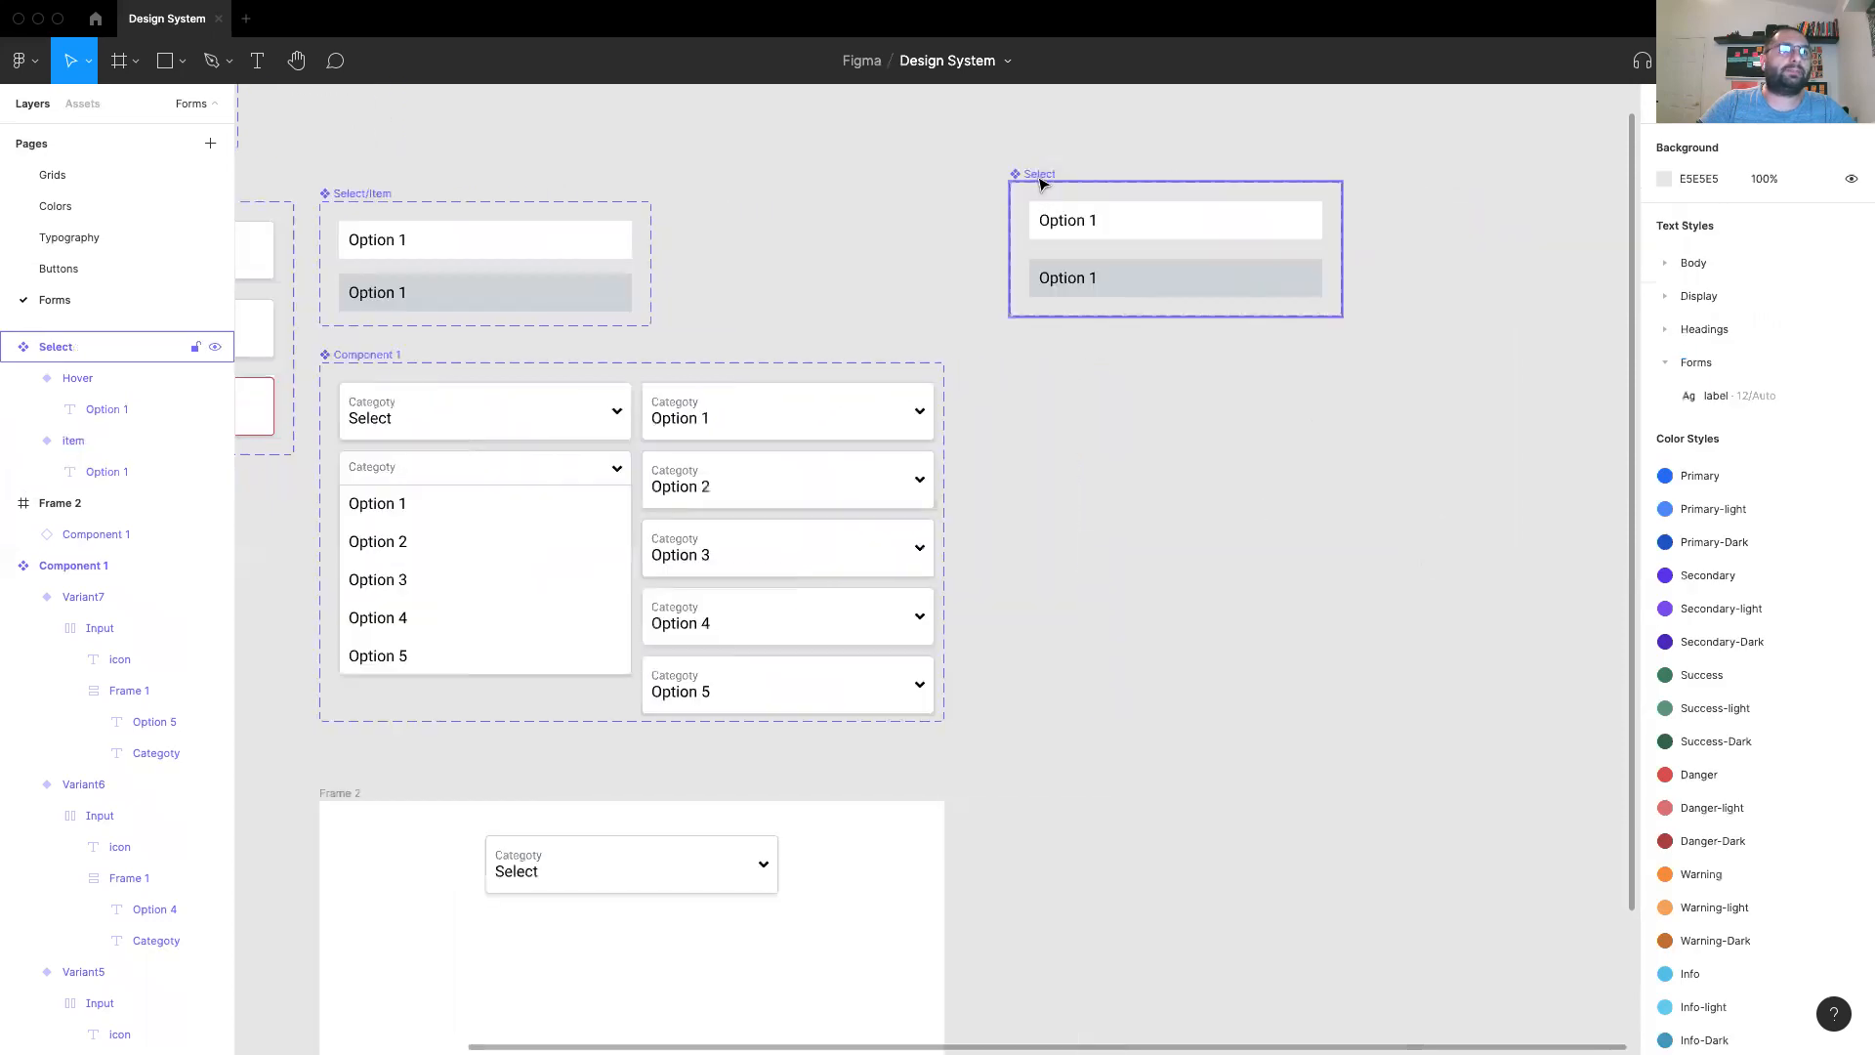
{"action": "left_click_drag", "start_coordinate": [1041, 180], "coordinate": [1044, 171]}
{"action": "left_click", "coordinate": [1307, 608]}
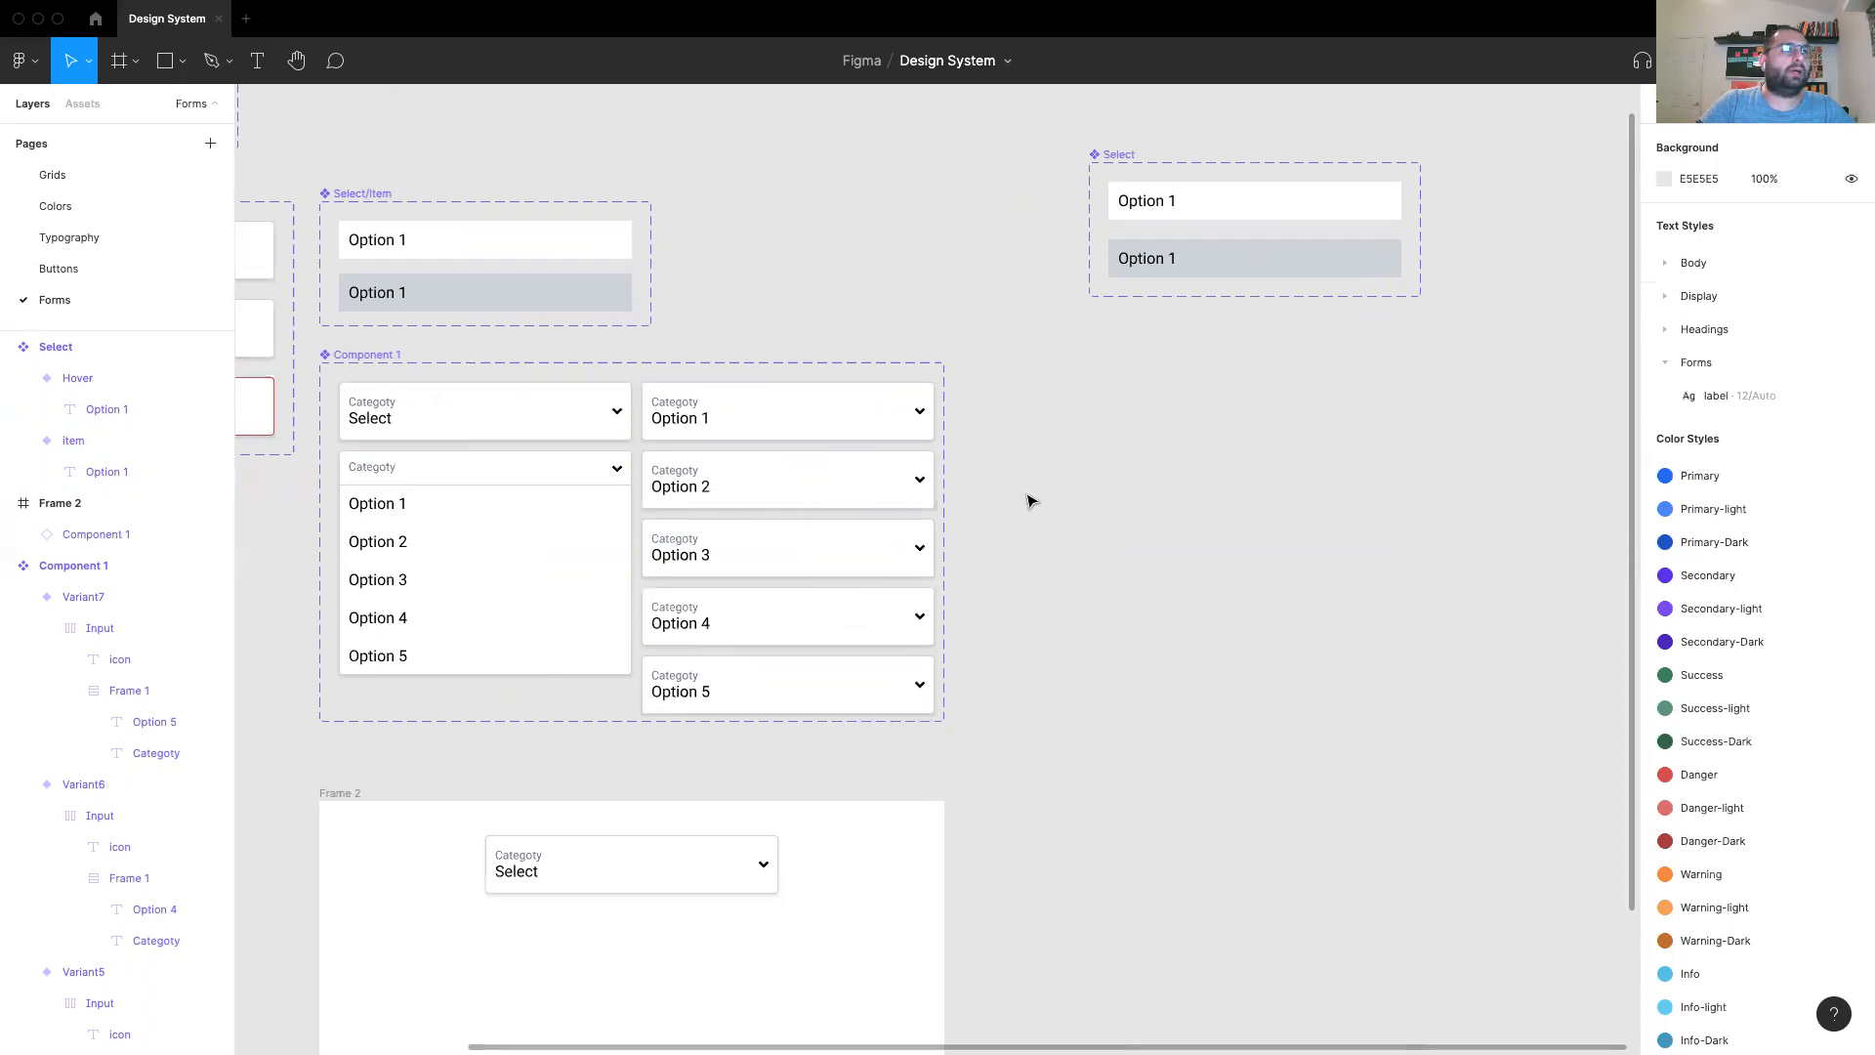
Step: Place a copy of the filled Email input variant below the new Select component set and detach the instance
{"action": "scroll", "coordinate": [599, 469], "scroll_direction": "left", "scroll_amount": 5}
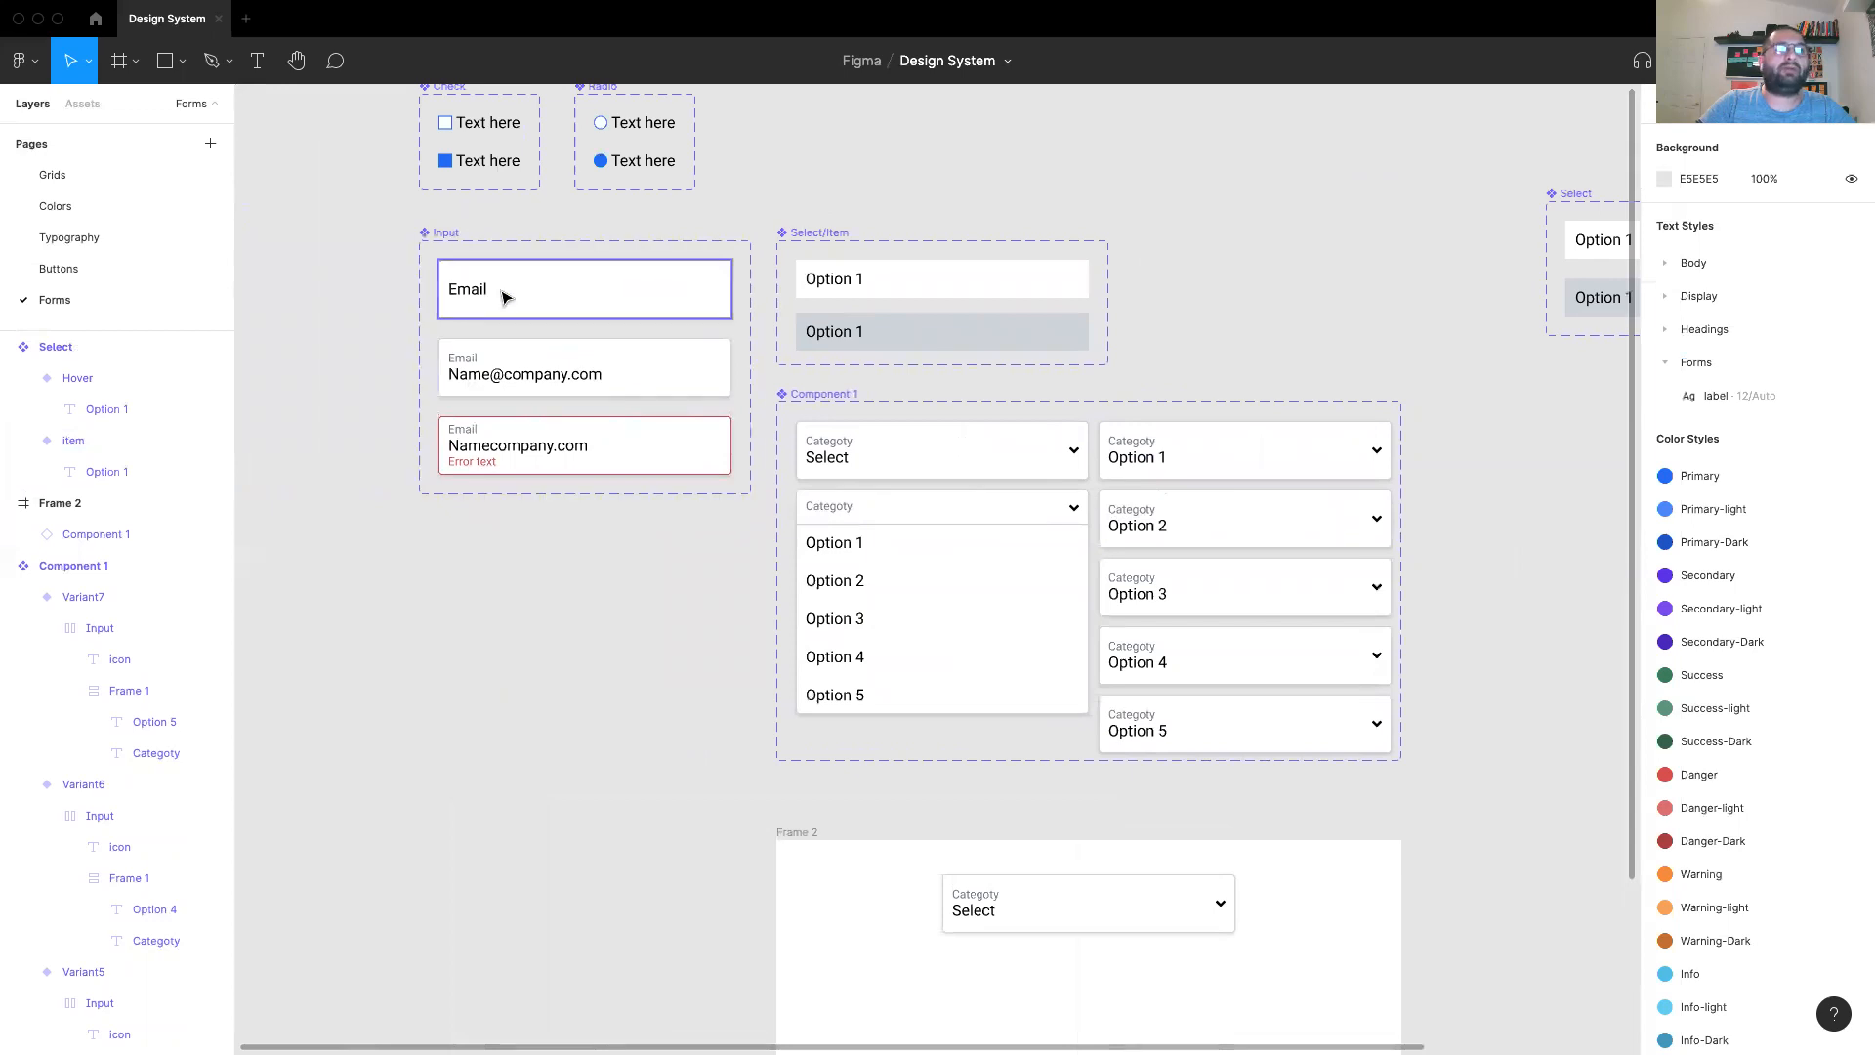
{"action": "left_click", "coordinate": [516, 382]}
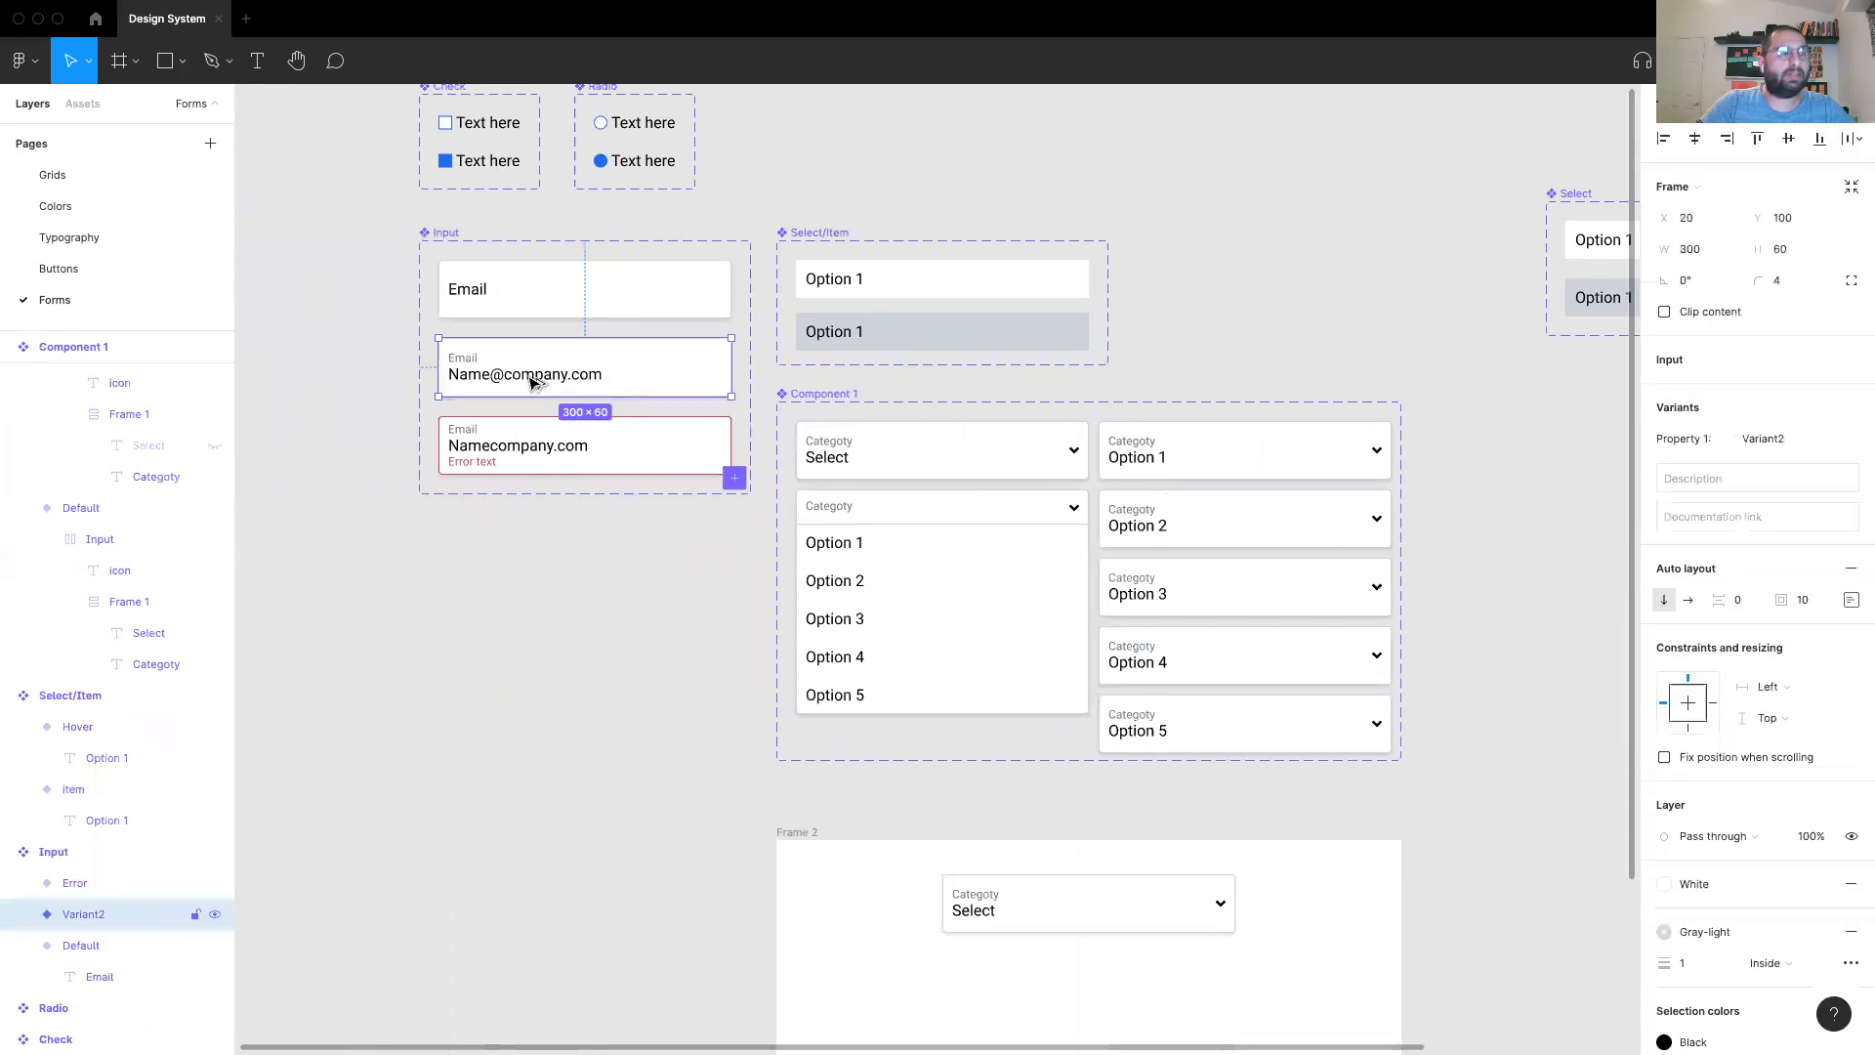
{"action": "left_click_drag", "start_coordinate": [515, 372], "coordinate": [1497, 406], "text": "alt"}
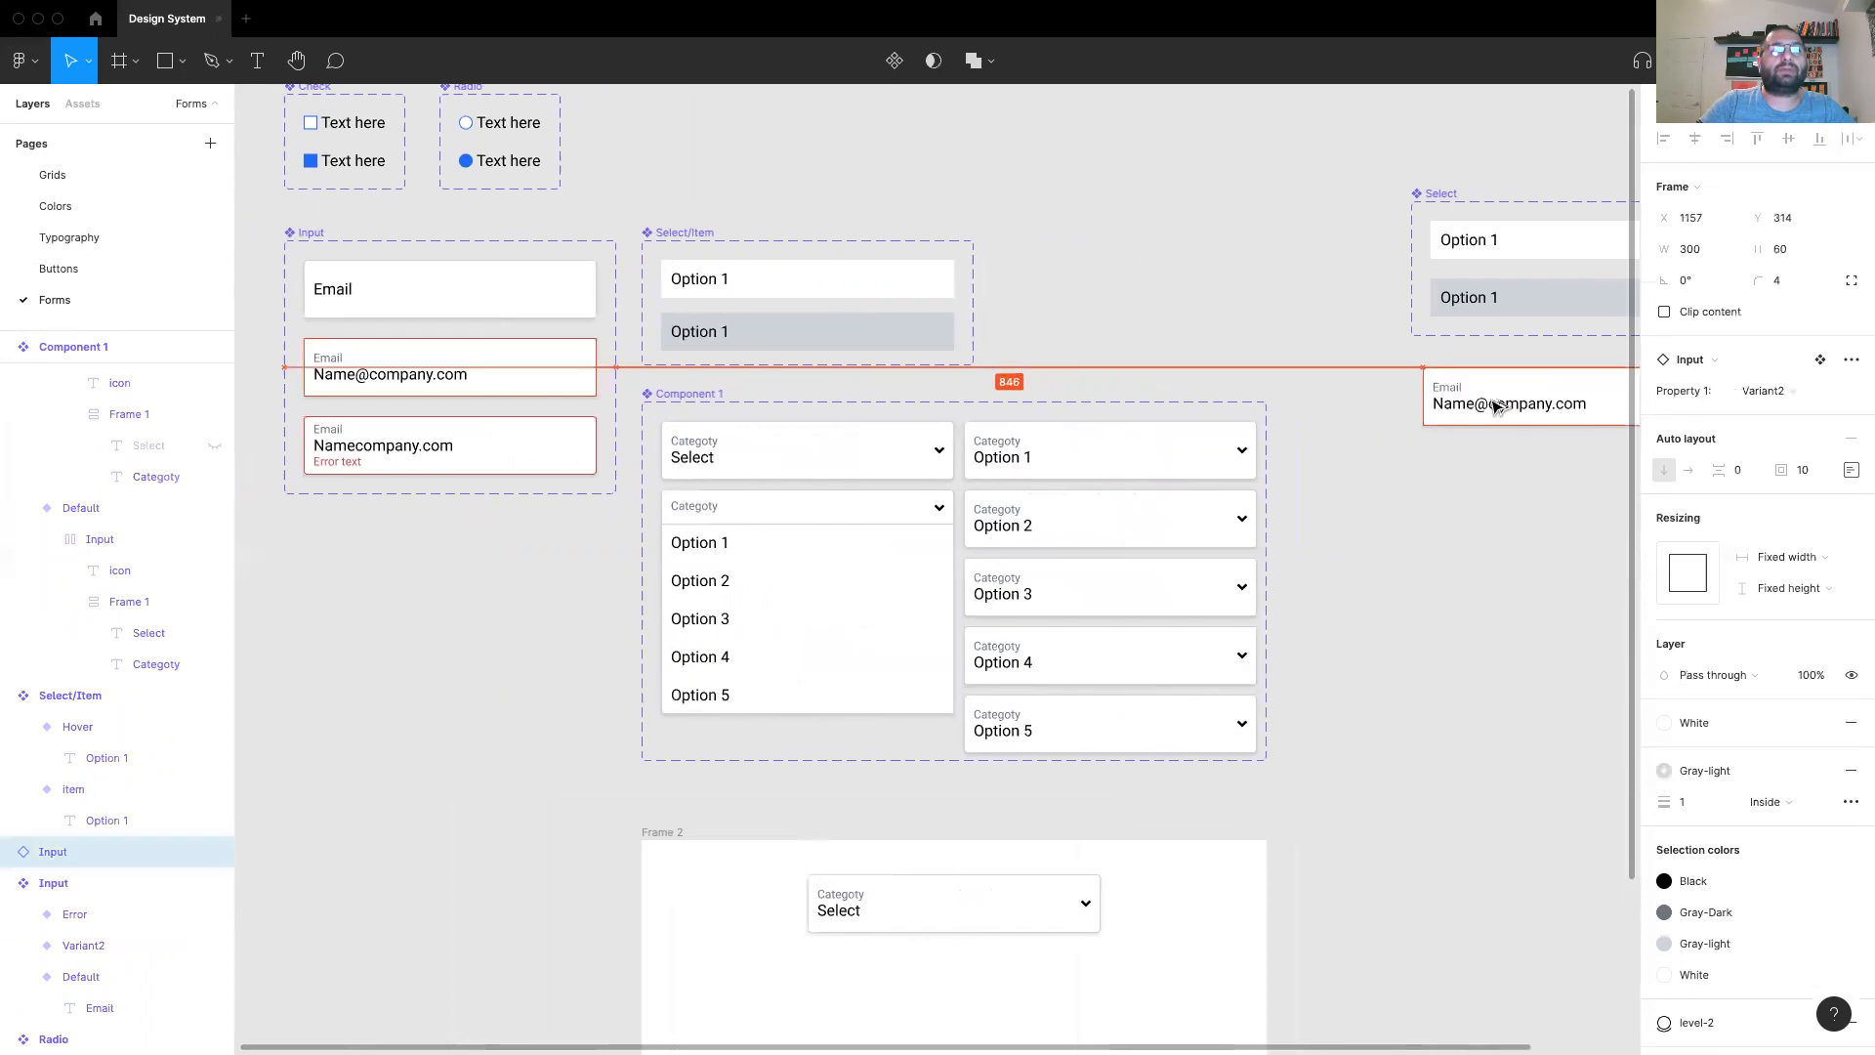
{"action": "left_click", "coordinate": [1511, 544]}
{"action": "left_click_drag", "start_coordinate": [1607, 440], "coordinate": [1021, 531]}
{"action": "left_click", "coordinate": [1009, 482]}
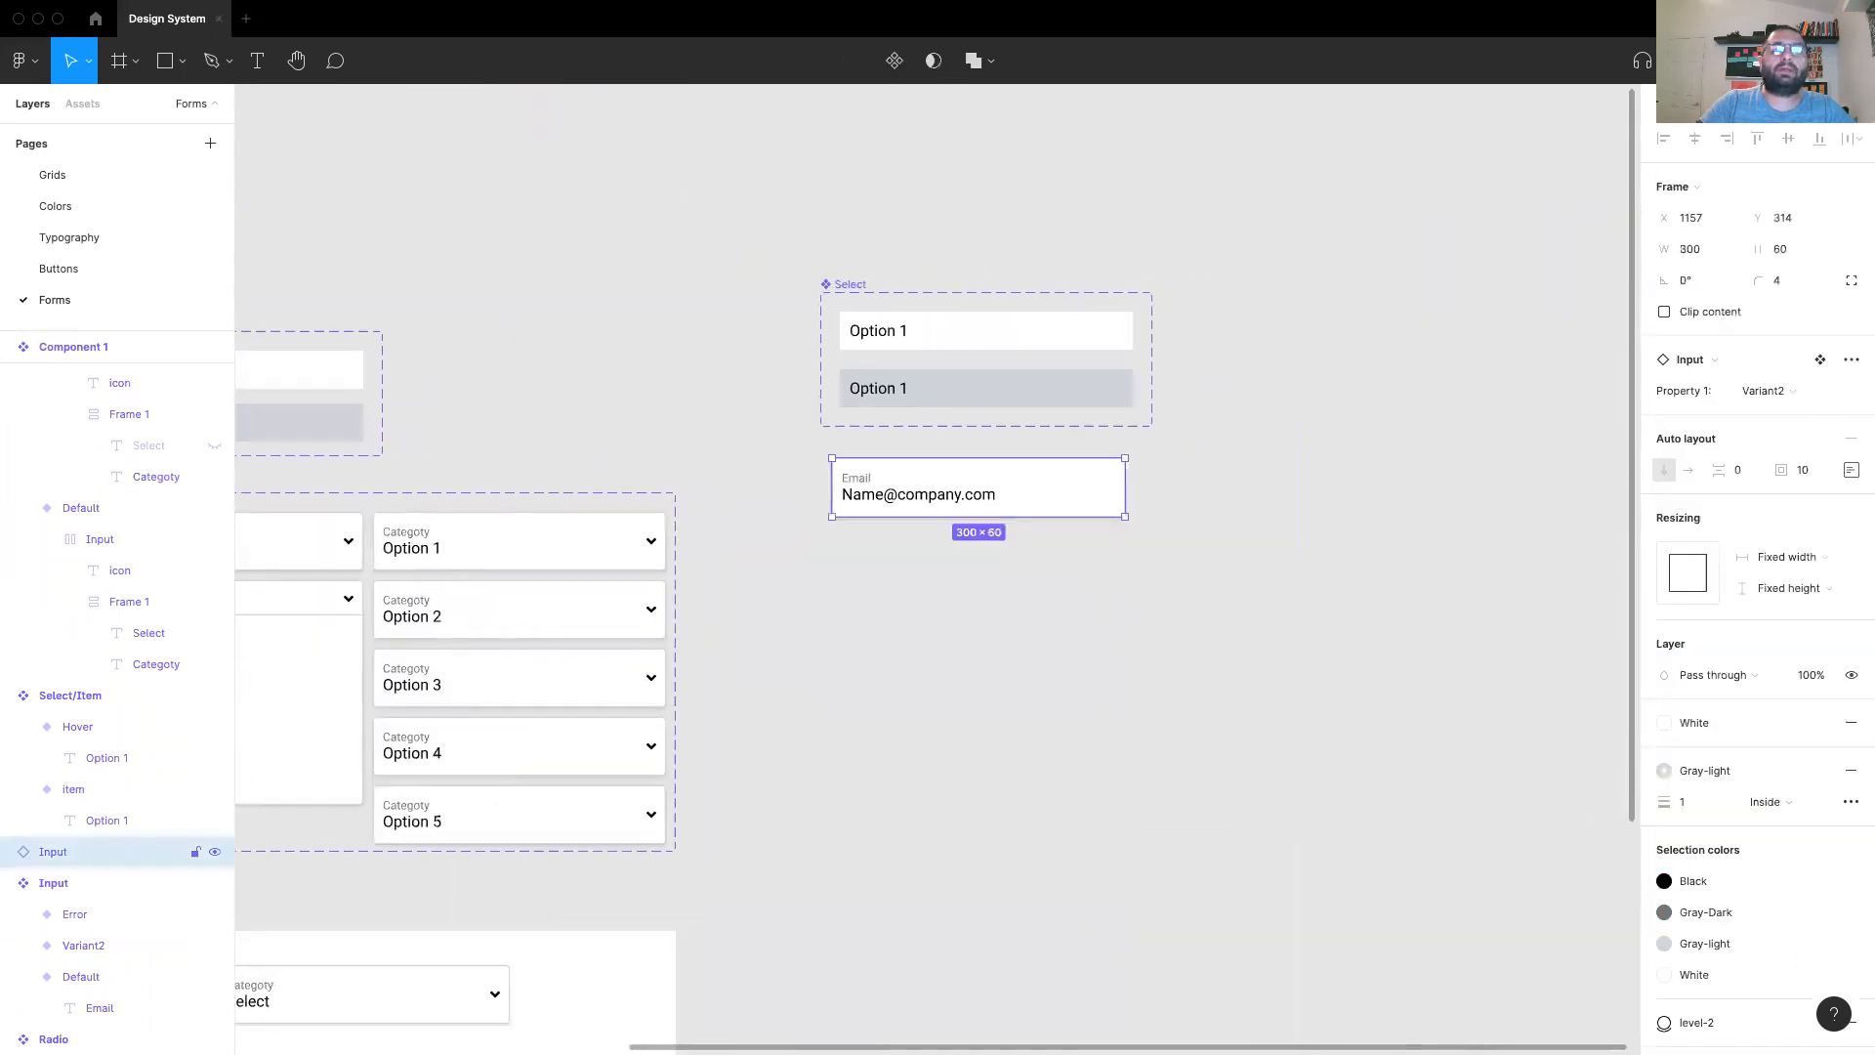
{"action": "left_click", "coordinate": [1852, 359]}
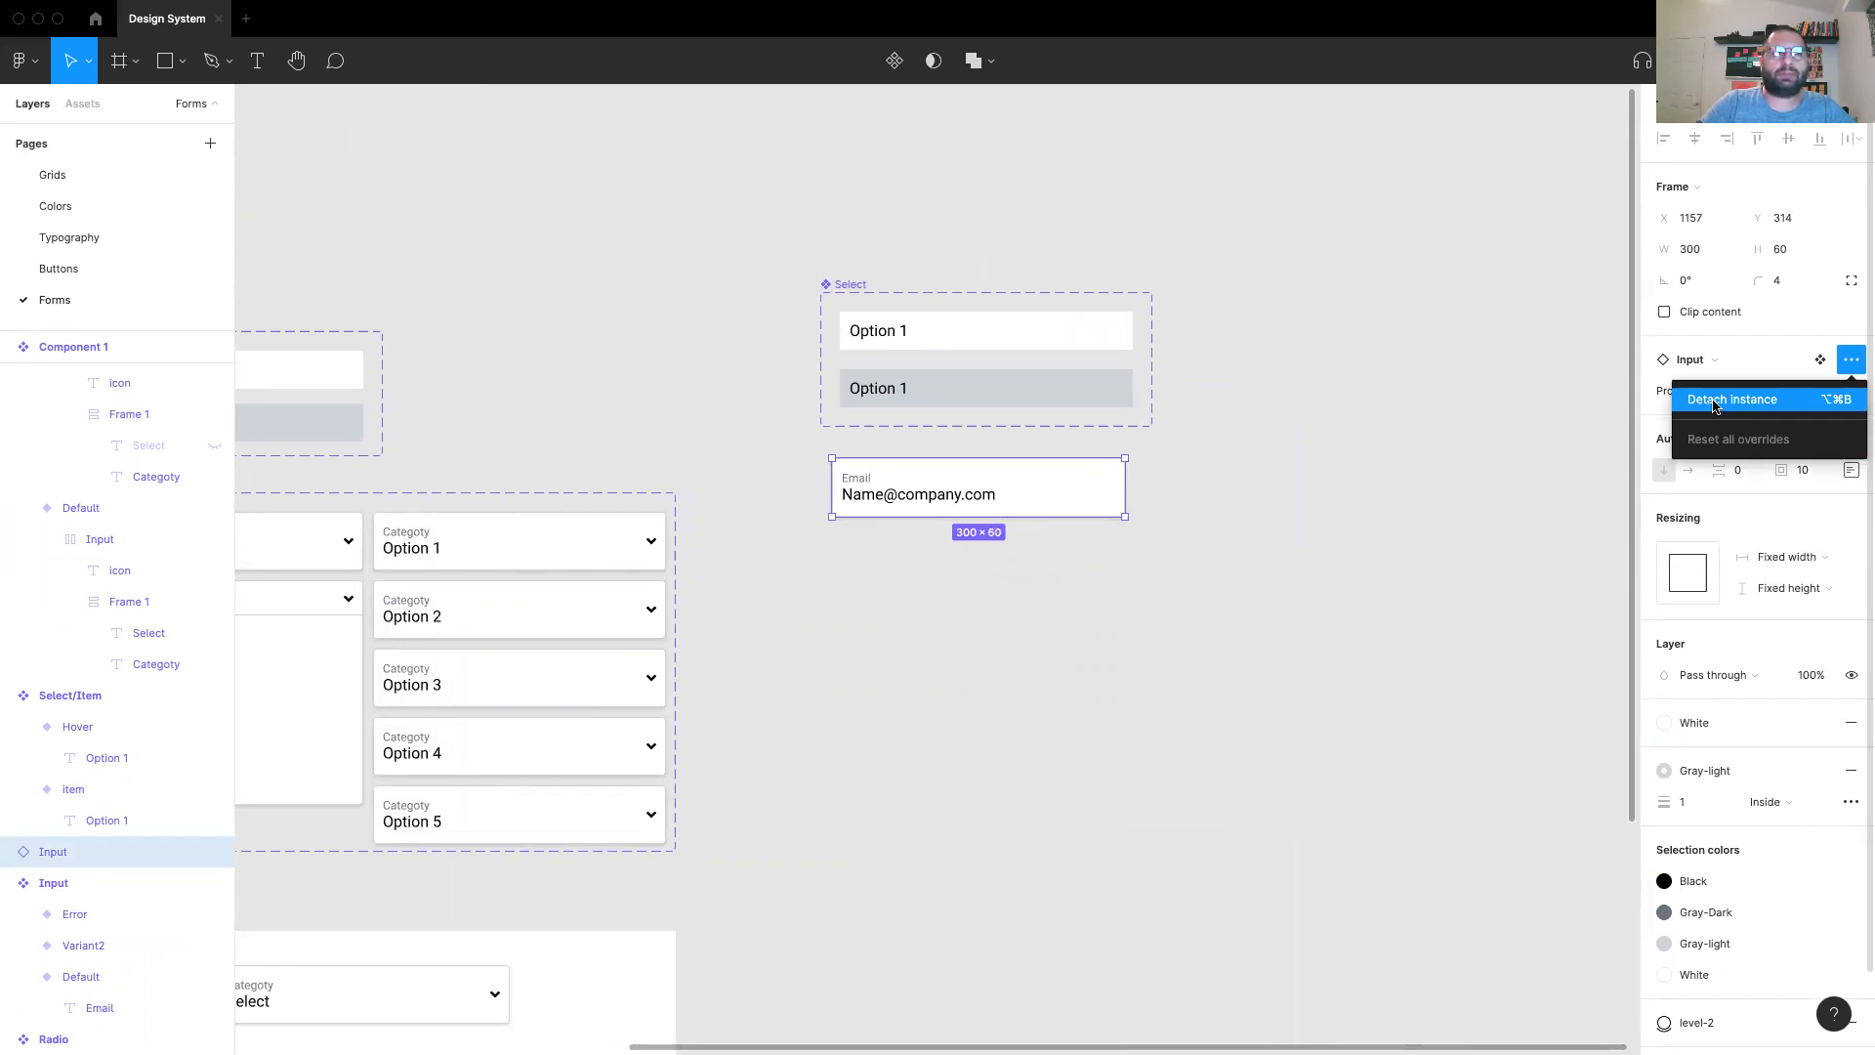
{"action": "left_click", "coordinate": [1725, 400]}
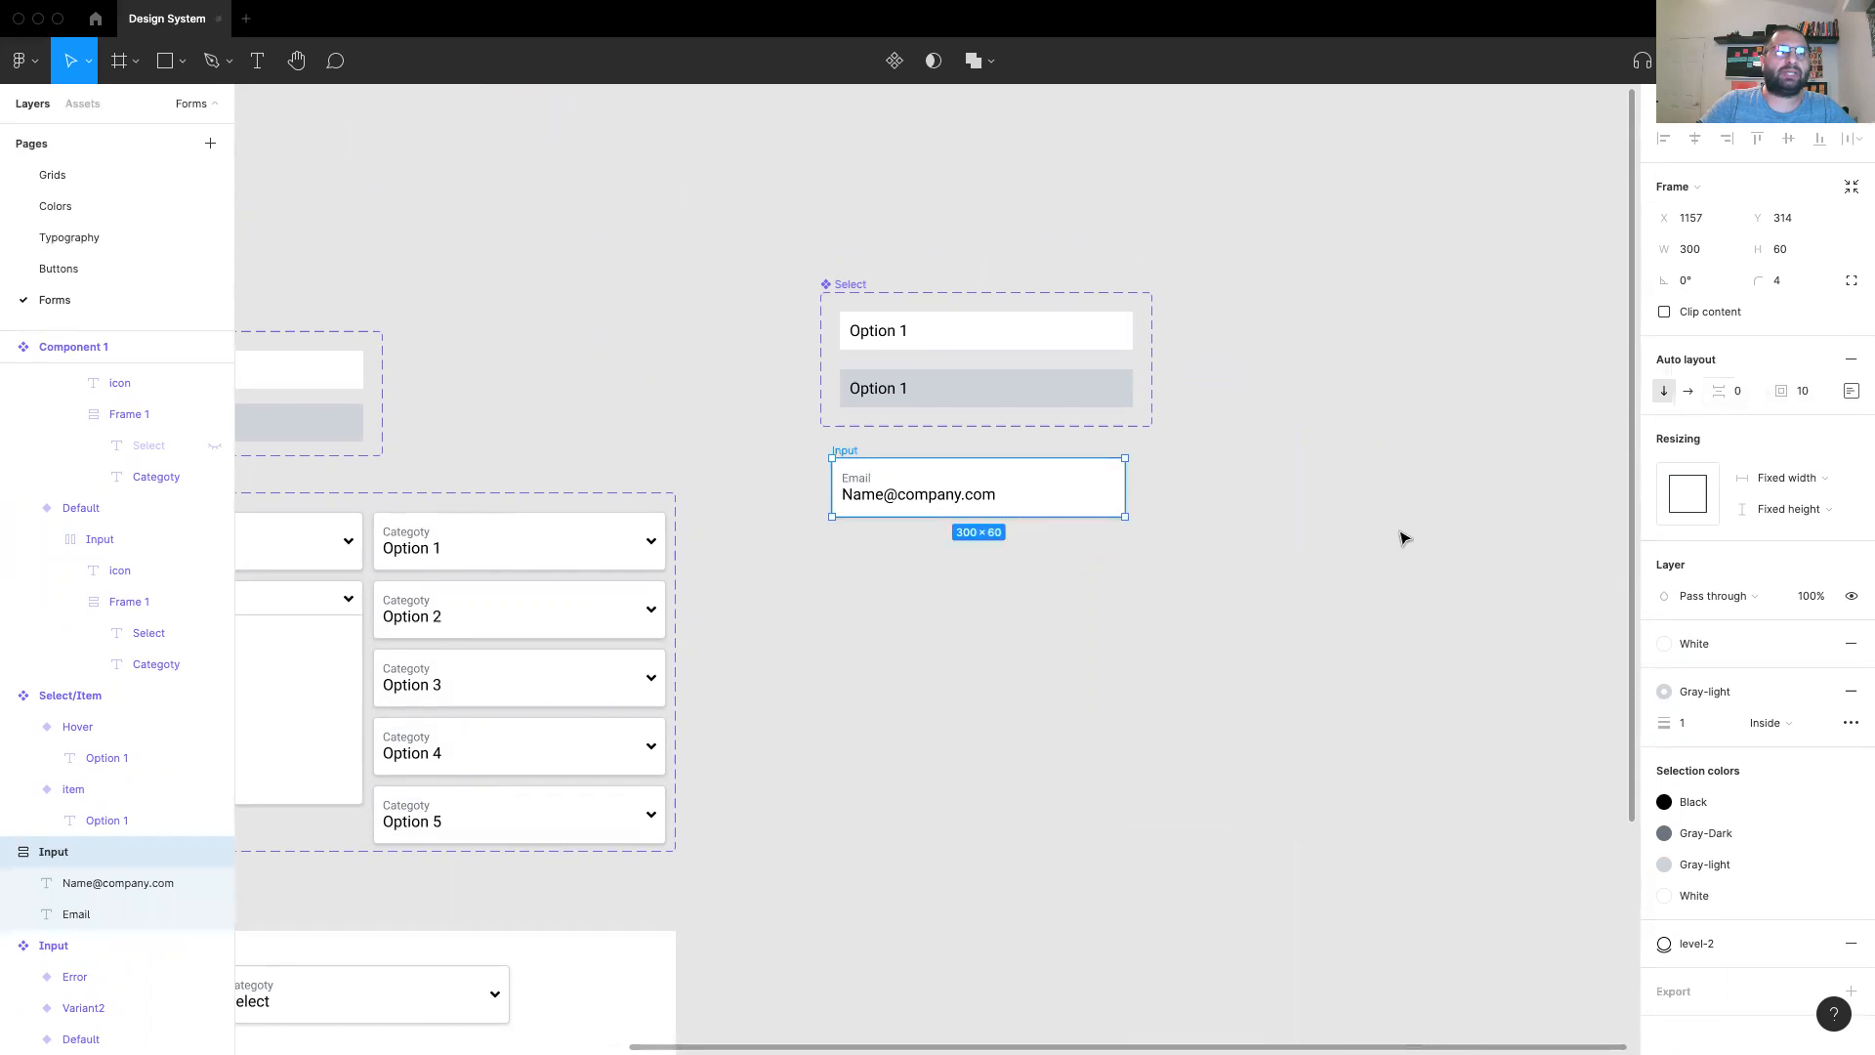
{"action": "left_click", "coordinate": [1402, 537]}
Step: Change the copied input's label to Category and its value text to Select
{"action": "double_click", "coordinate": [850, 475]}
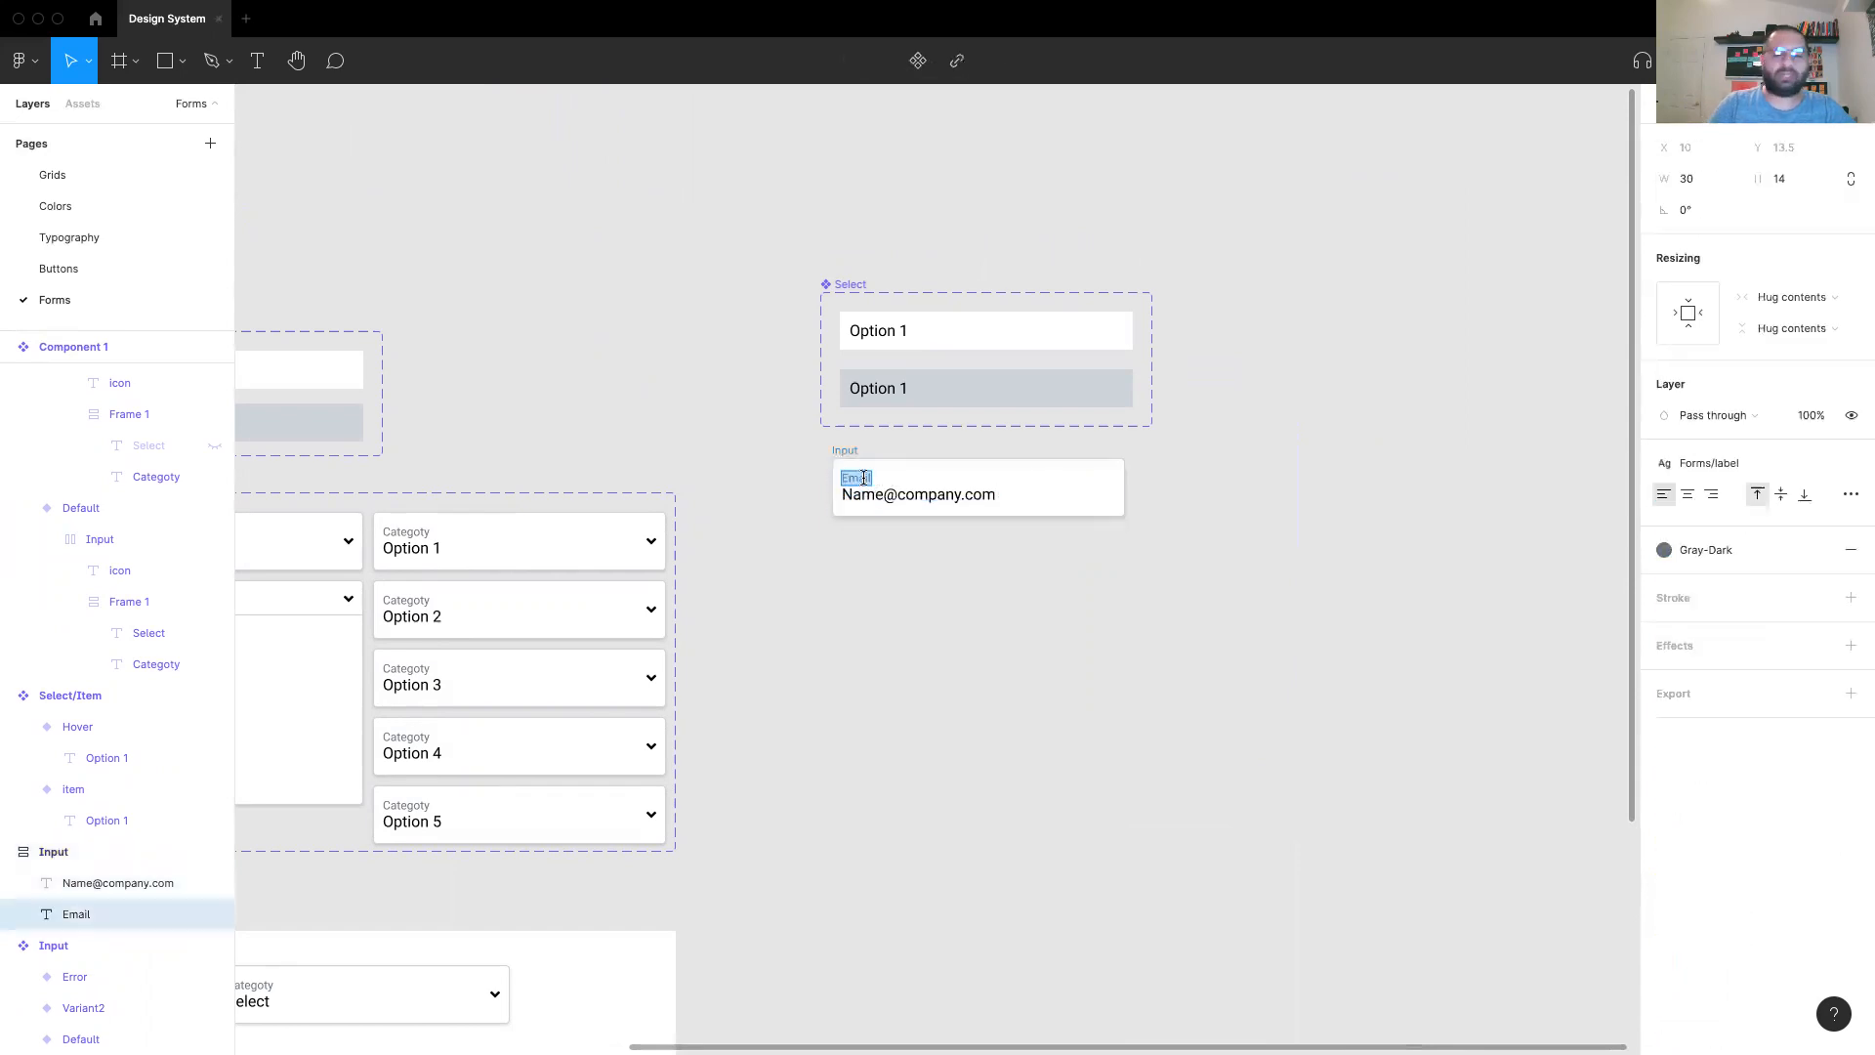
{"action": "type", "text": "Category"}
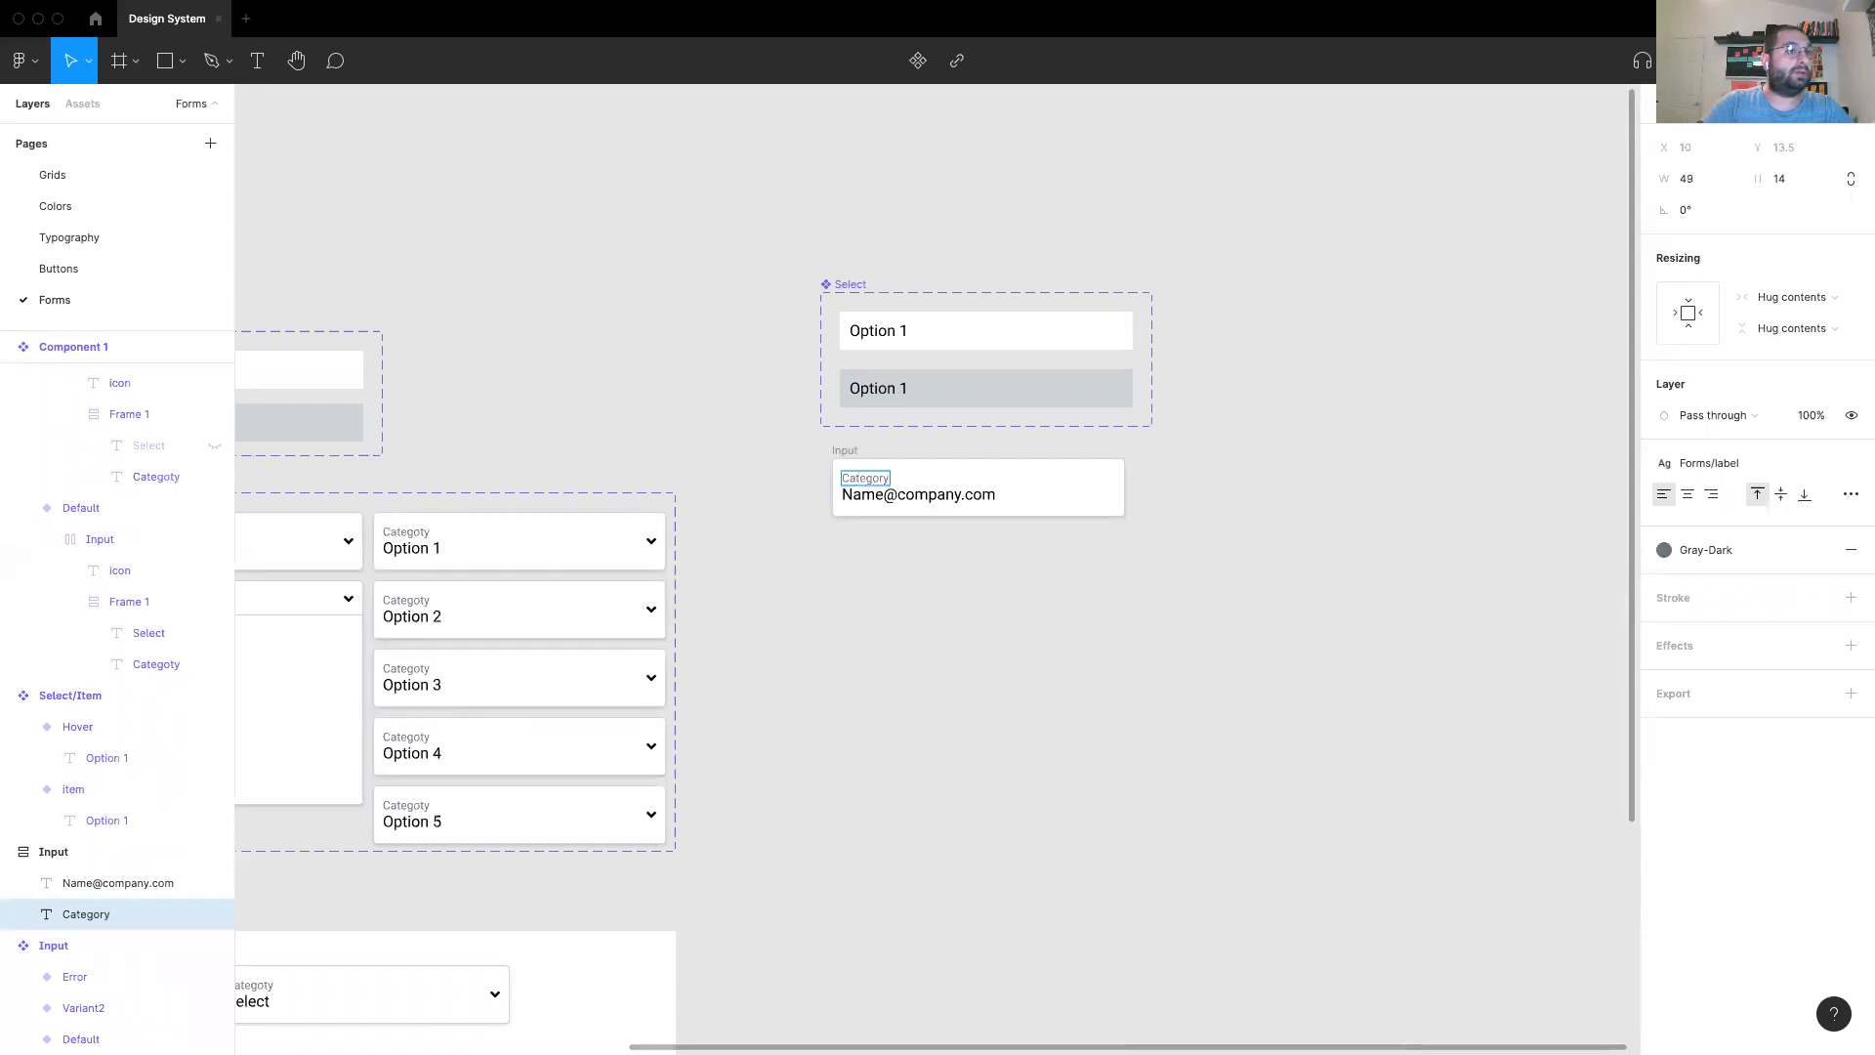
{"action": "double_click", "coordinate": [900, 495]}
{"action": "type", "text": "Sel"}
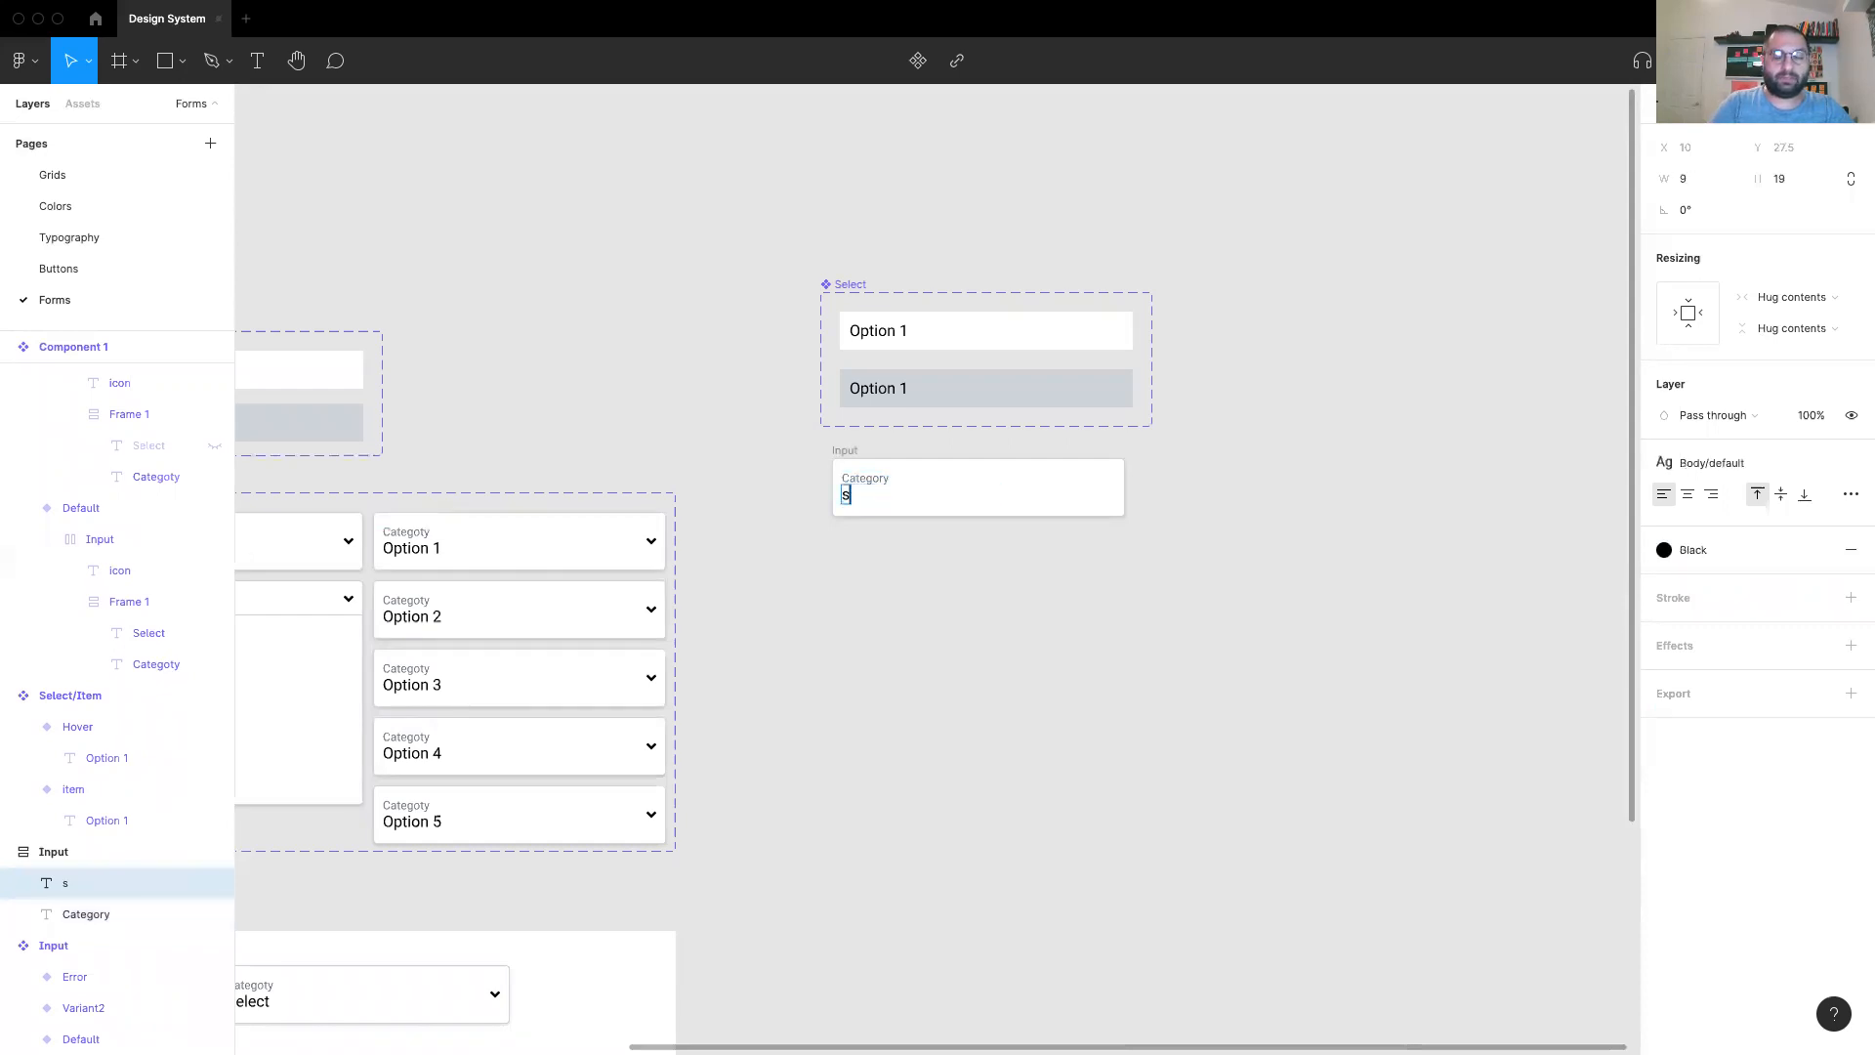
{"action": "type", "text": "ect"}
{"action": "key", "text": "Escape"}
{"action": "left_click", "coordinate": [1055, 645]}
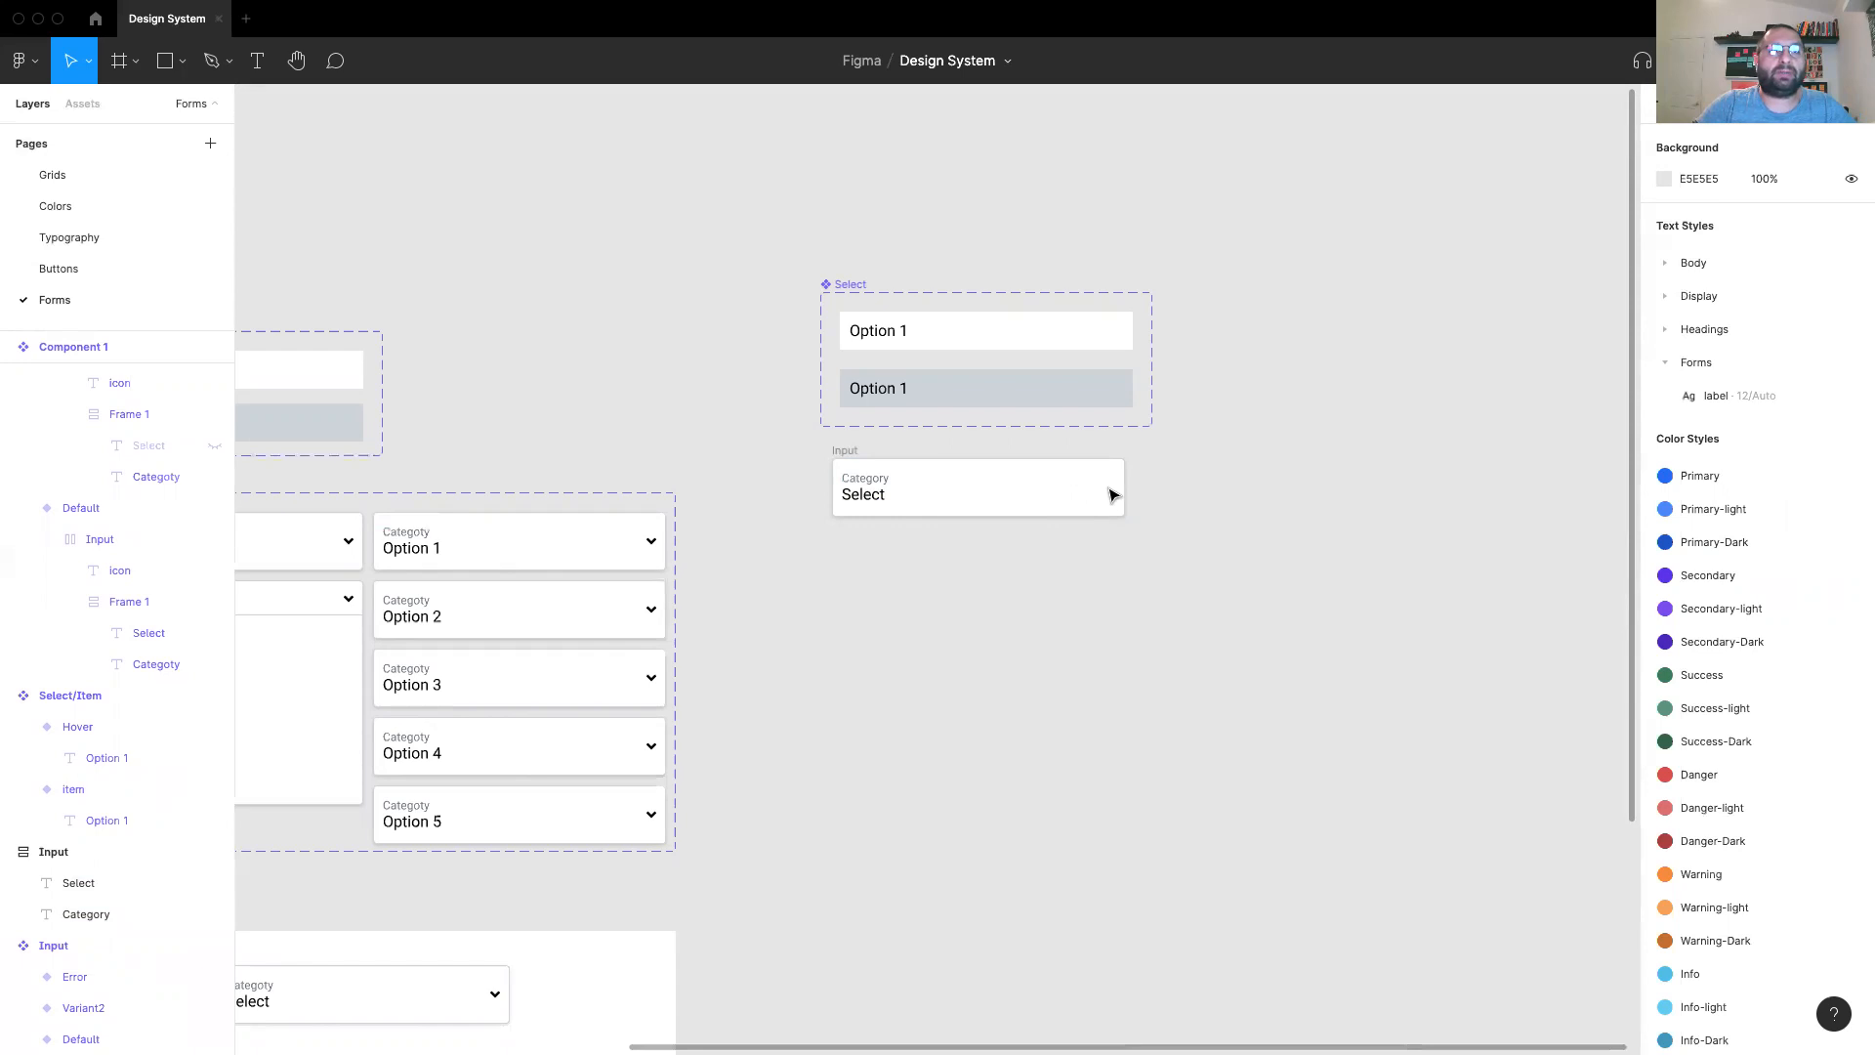
Step: Copy the chevron icon from the Option 1 variant and place it beside the new Category input
{"action": "double_click", "coordinate": [653, 545]}
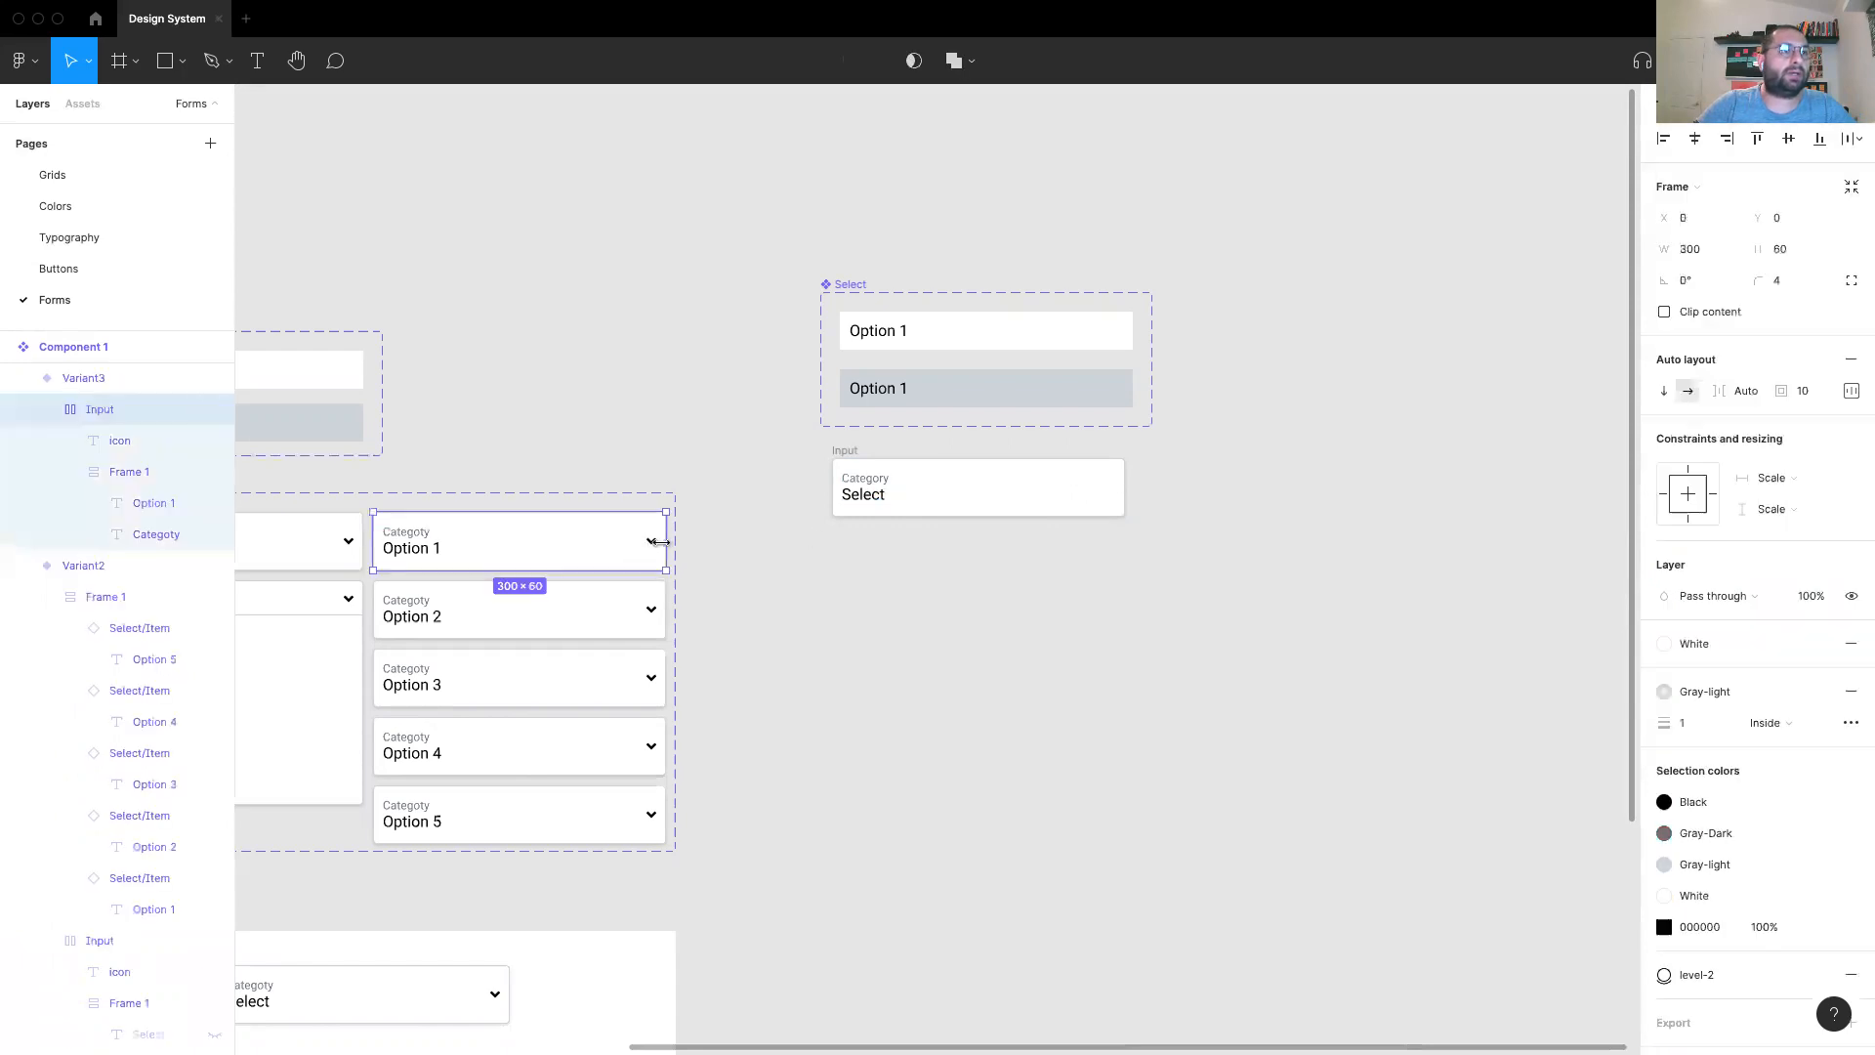
{"action": "double_click", "coordinate": [650, 543]}
{"action": "left_click_drag", "start_coordinate": [650, 543], "coordinate": [1187, 486], "text": "alt"}
{"action": "left_click", "coordinate": [1163, 598]}
{"action": "scroll", "coordinate": [1161, 596], "scroll_direction": "up", "scroll_amount": 5, "text": "ctrl"}
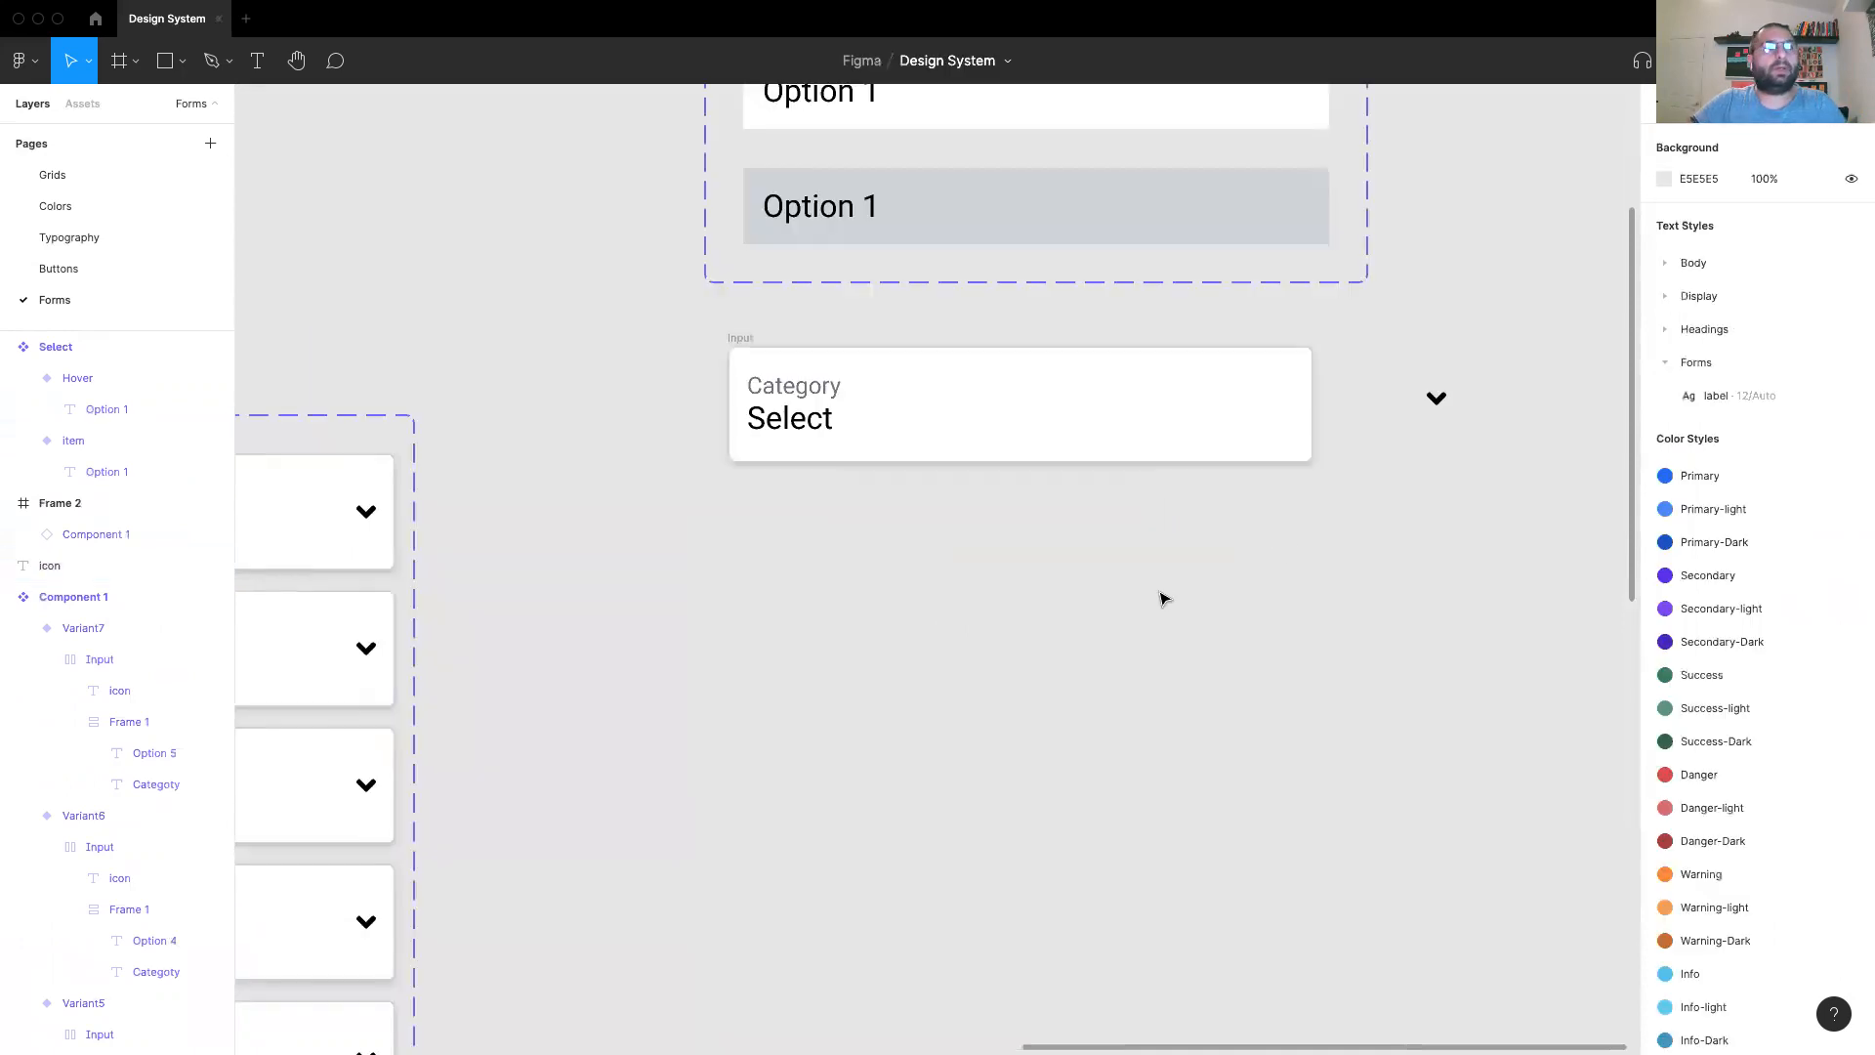
{"action": "mouse_move", "coordinate": [1452, 440]}
{"action": "left_mouse_down"}
{"action": "mouse_move", "coordinate": [1285, 480]}
{"action": "mouse_move", "coordinate": [1285, 452]}
{"action": "mouse_move", "coordinate": [1454, 450]}
{"action": "left_mouse_up"}
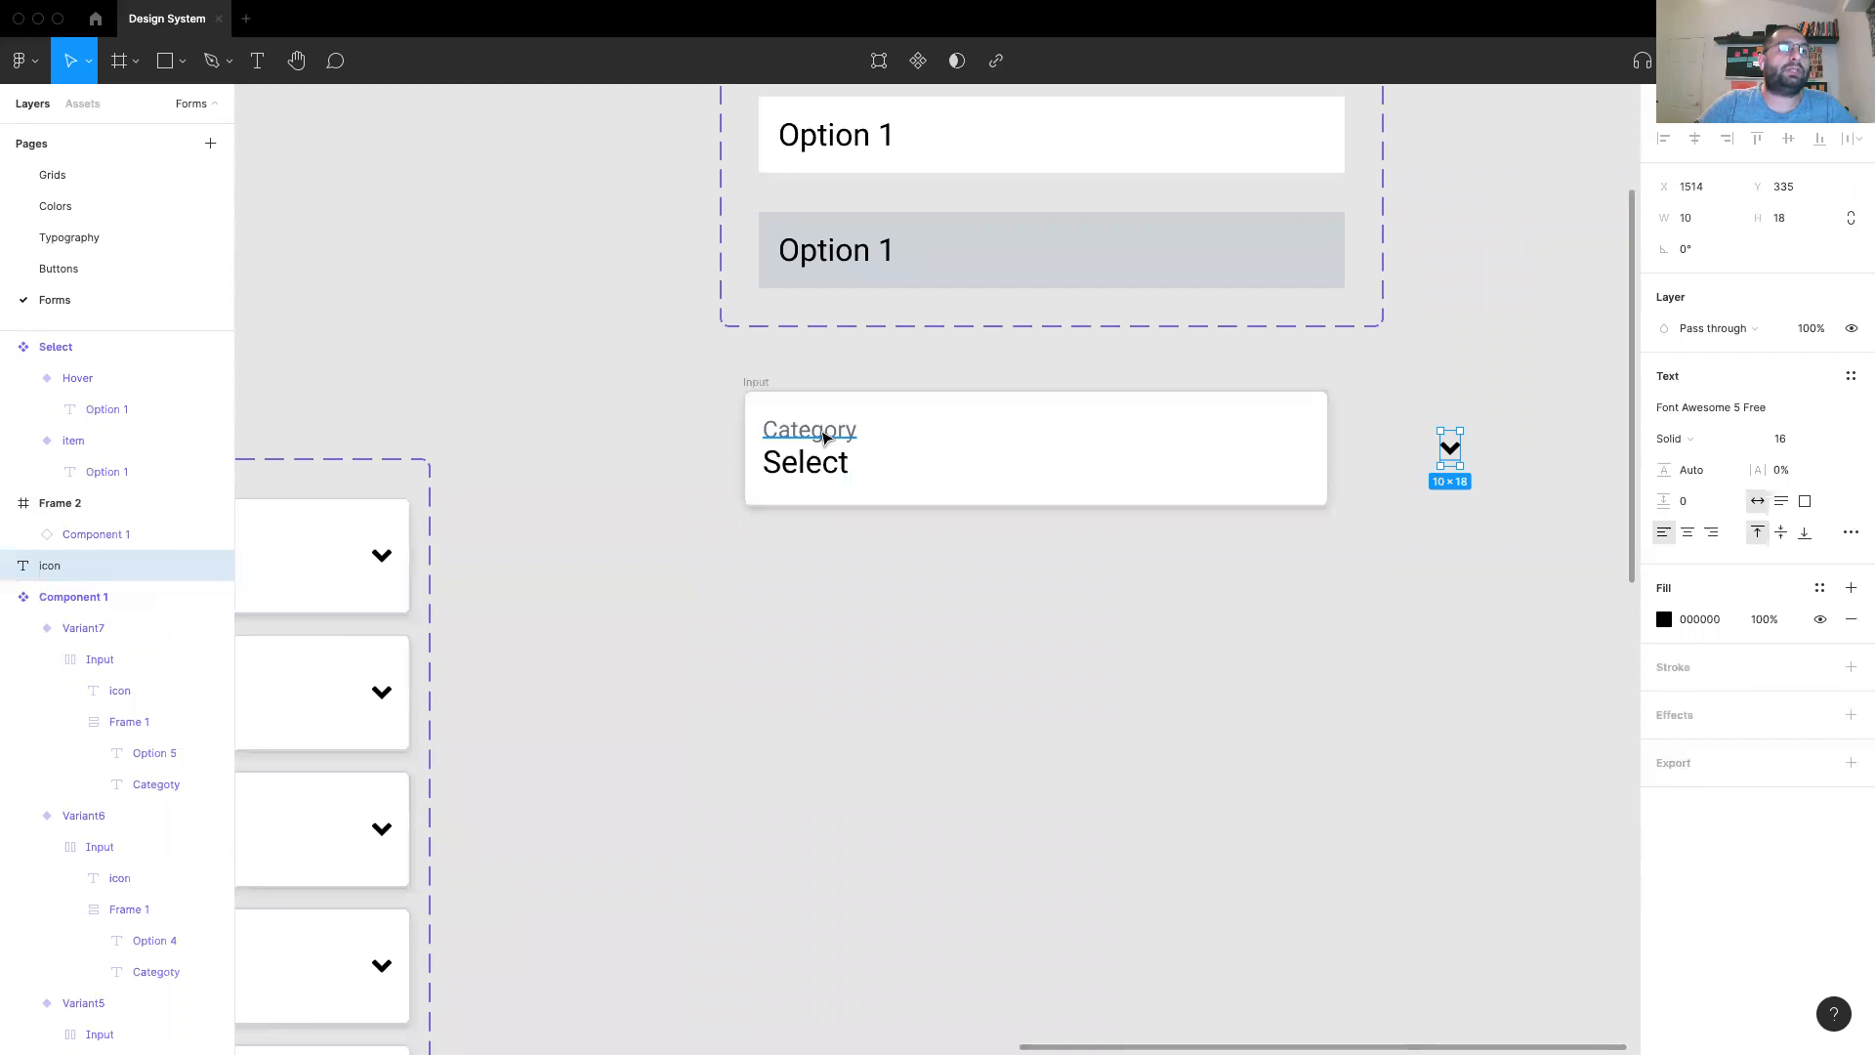
{"action": "left_click", "coordinate": [820, 431]}
{"action": "left_click", "coordinate": [821, 468]}
{"action": "left_click", "coordinate": [812, 433]}
{"action": "left_click", "coordinate": [817, 456]}
{"action": "left_click", "coordinate": [806, 433]}
{"action": "left_click", "coordinate": [816, 461]}
{"action": "left_click", "coordinate": [810, 431]}
{"action": "left_click", "coordinate": [823, 462]}
{"action": "left_click", "coordinate": [811, 432]}
{"action": "left_click", "coordinate": [823, 463]}
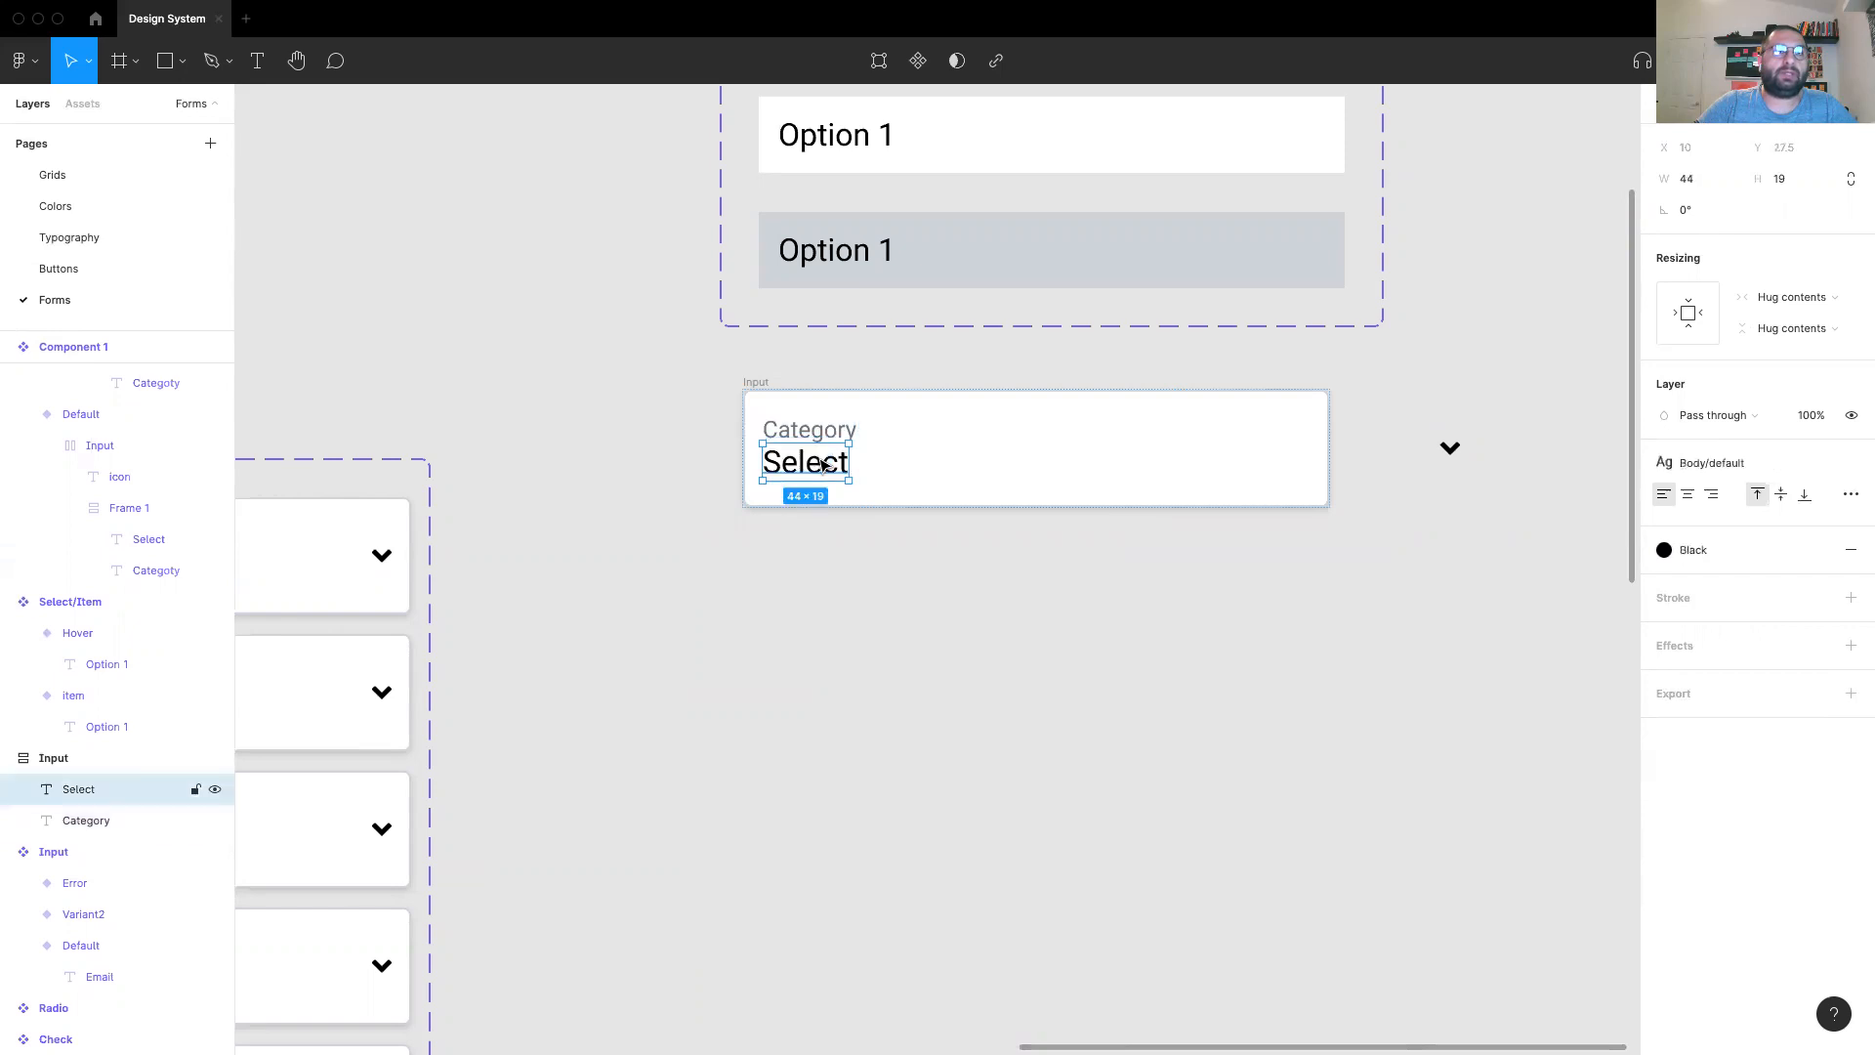
Step: Wrap the Category and Select texts together in an auto layout frame
{"action": "left_click", "coordinate": [813, 435]}
{"action": "left_click", "coordinate": [809, 467], "text": "shift"}
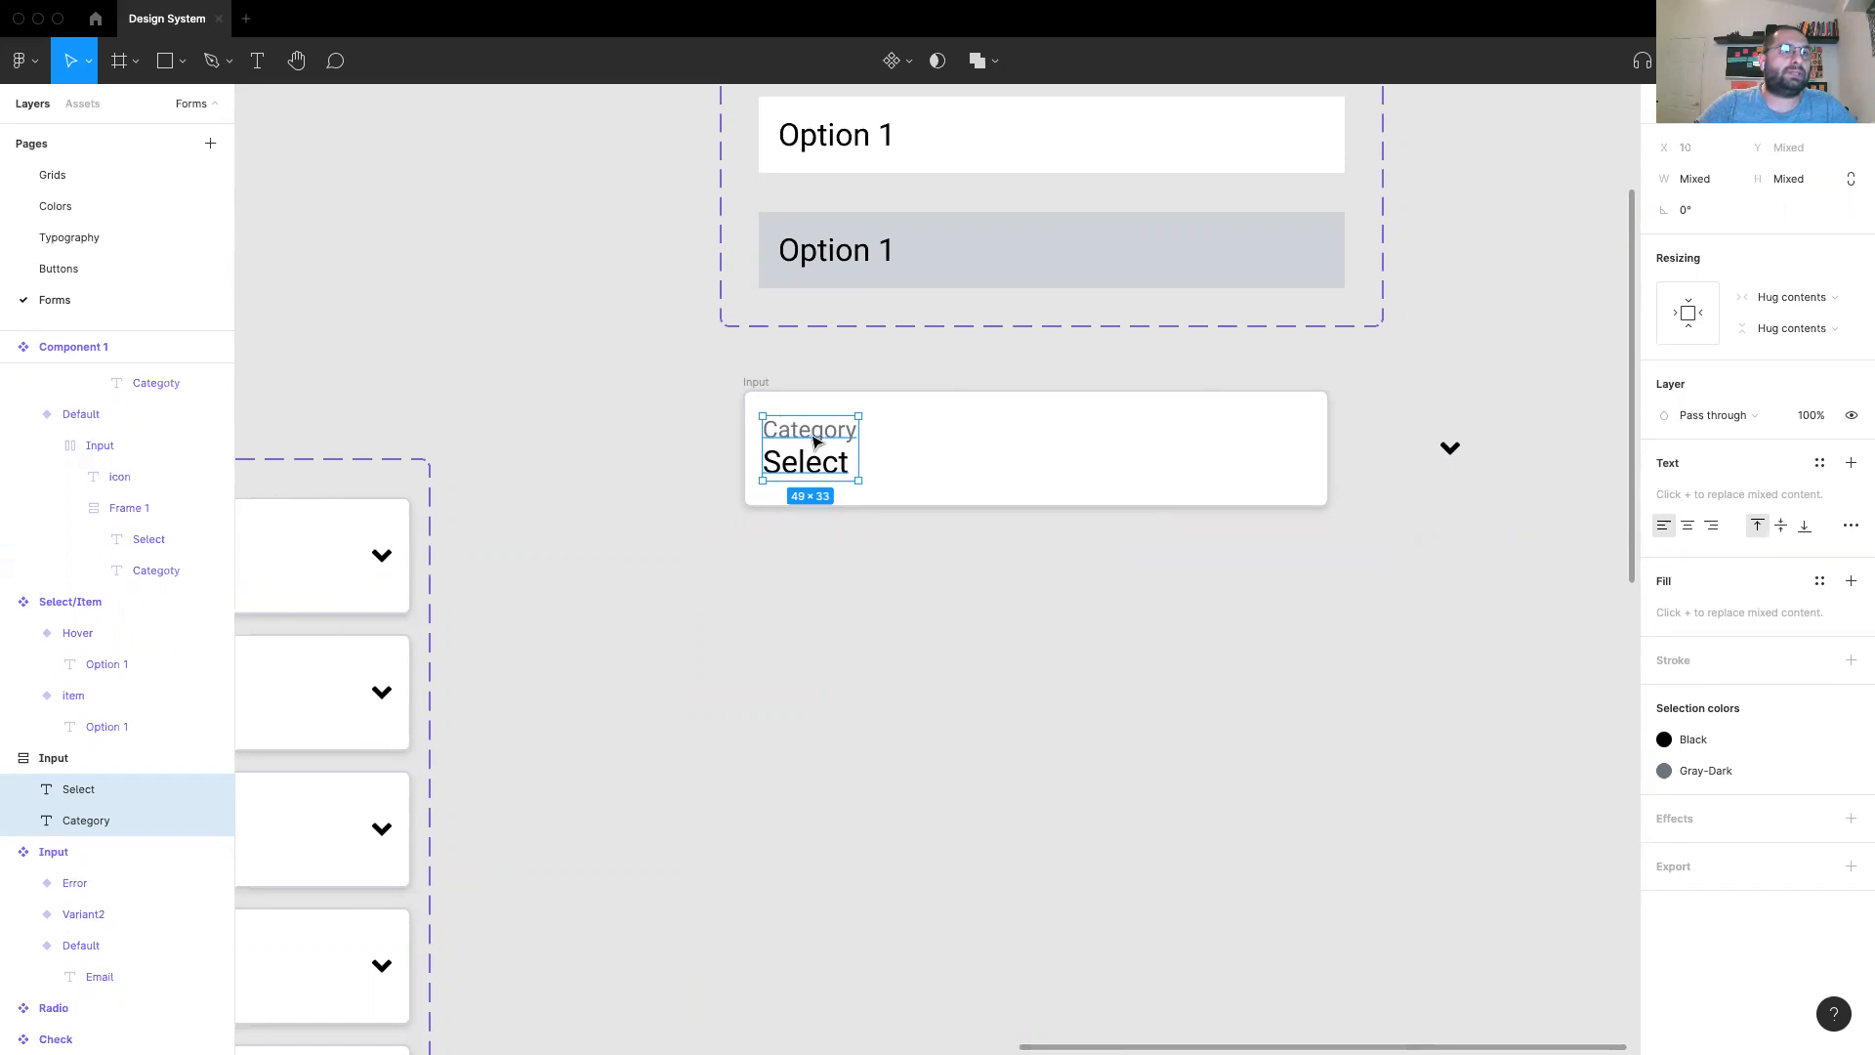
{"action": "key", "text": "shift+a"}
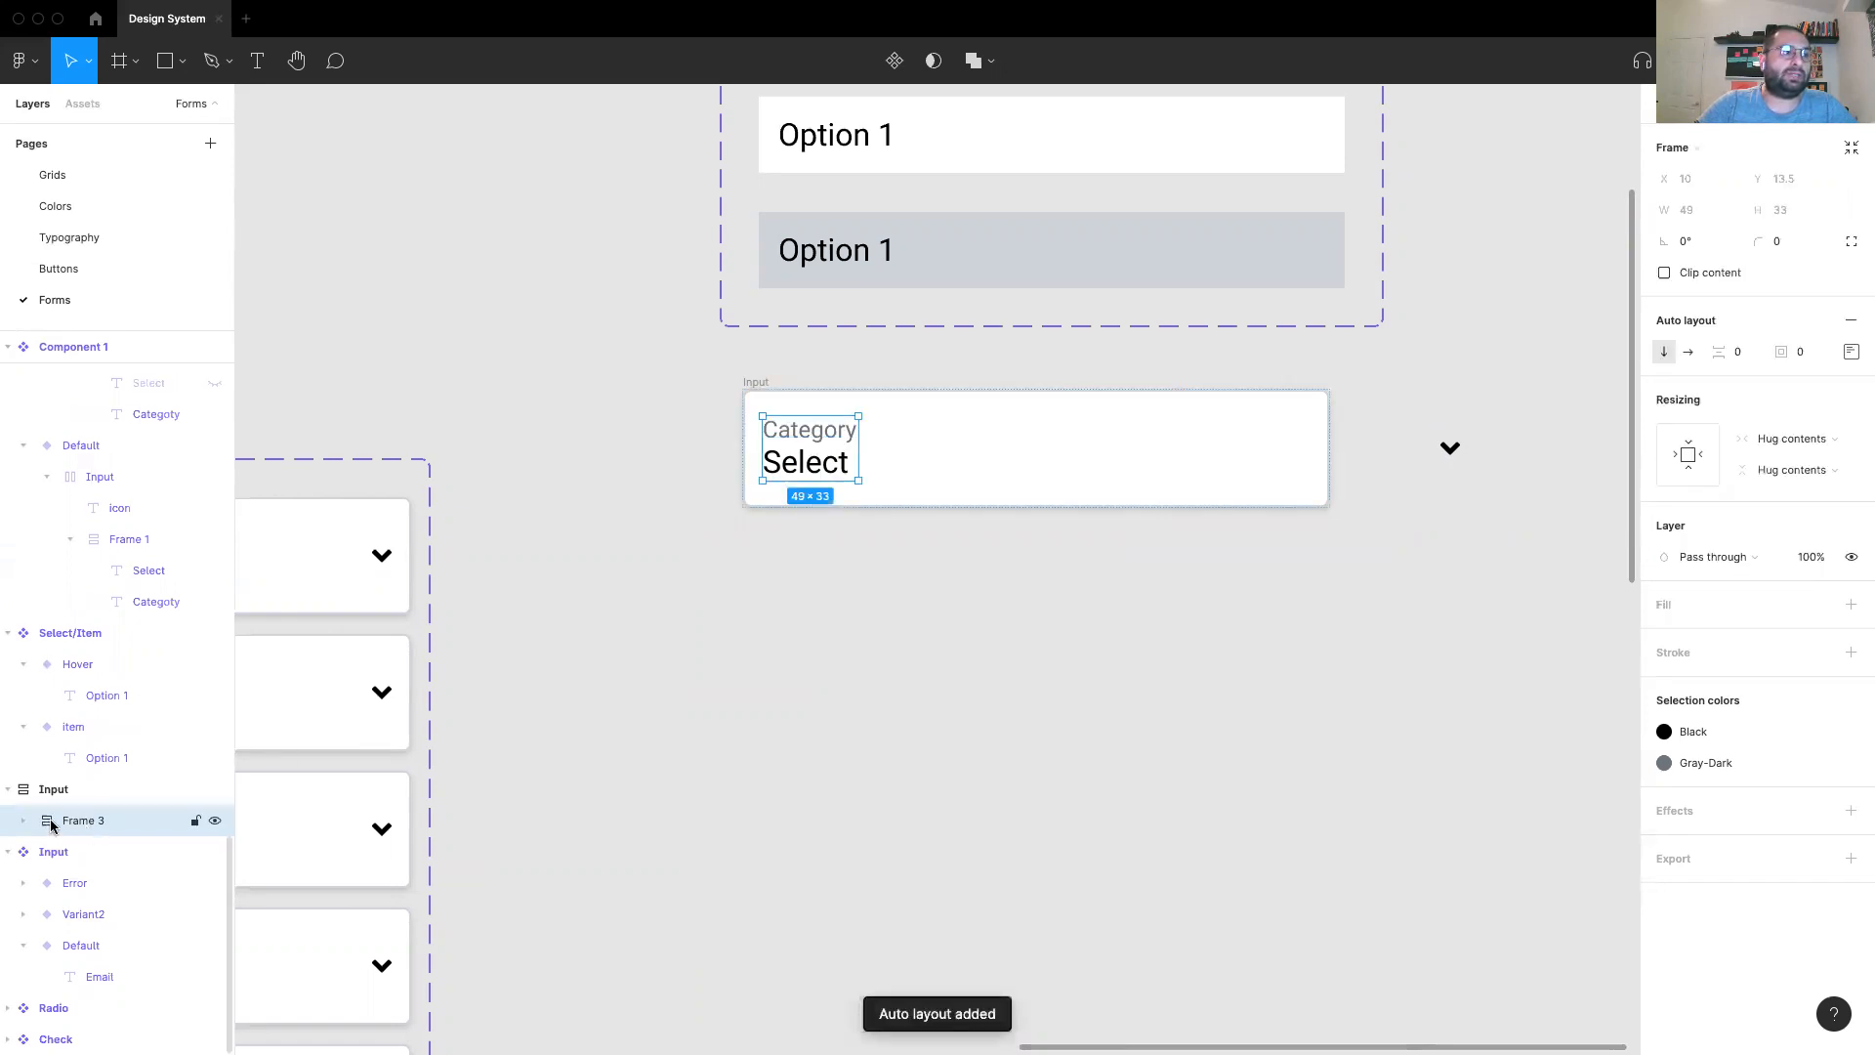
{"action": "left_click", "coordinate": [214, 822]}
{"action": "left_click", "coordinate": [213, 823]}
{"action": "left_click", "coordinate": [213, 822]}
{"action": "left_click", "coordinate": [214, 823]}
{"action": "left_click", "coordinate": [214, 822]}
{"action": "left_click", "coordinate": [214, 822]}
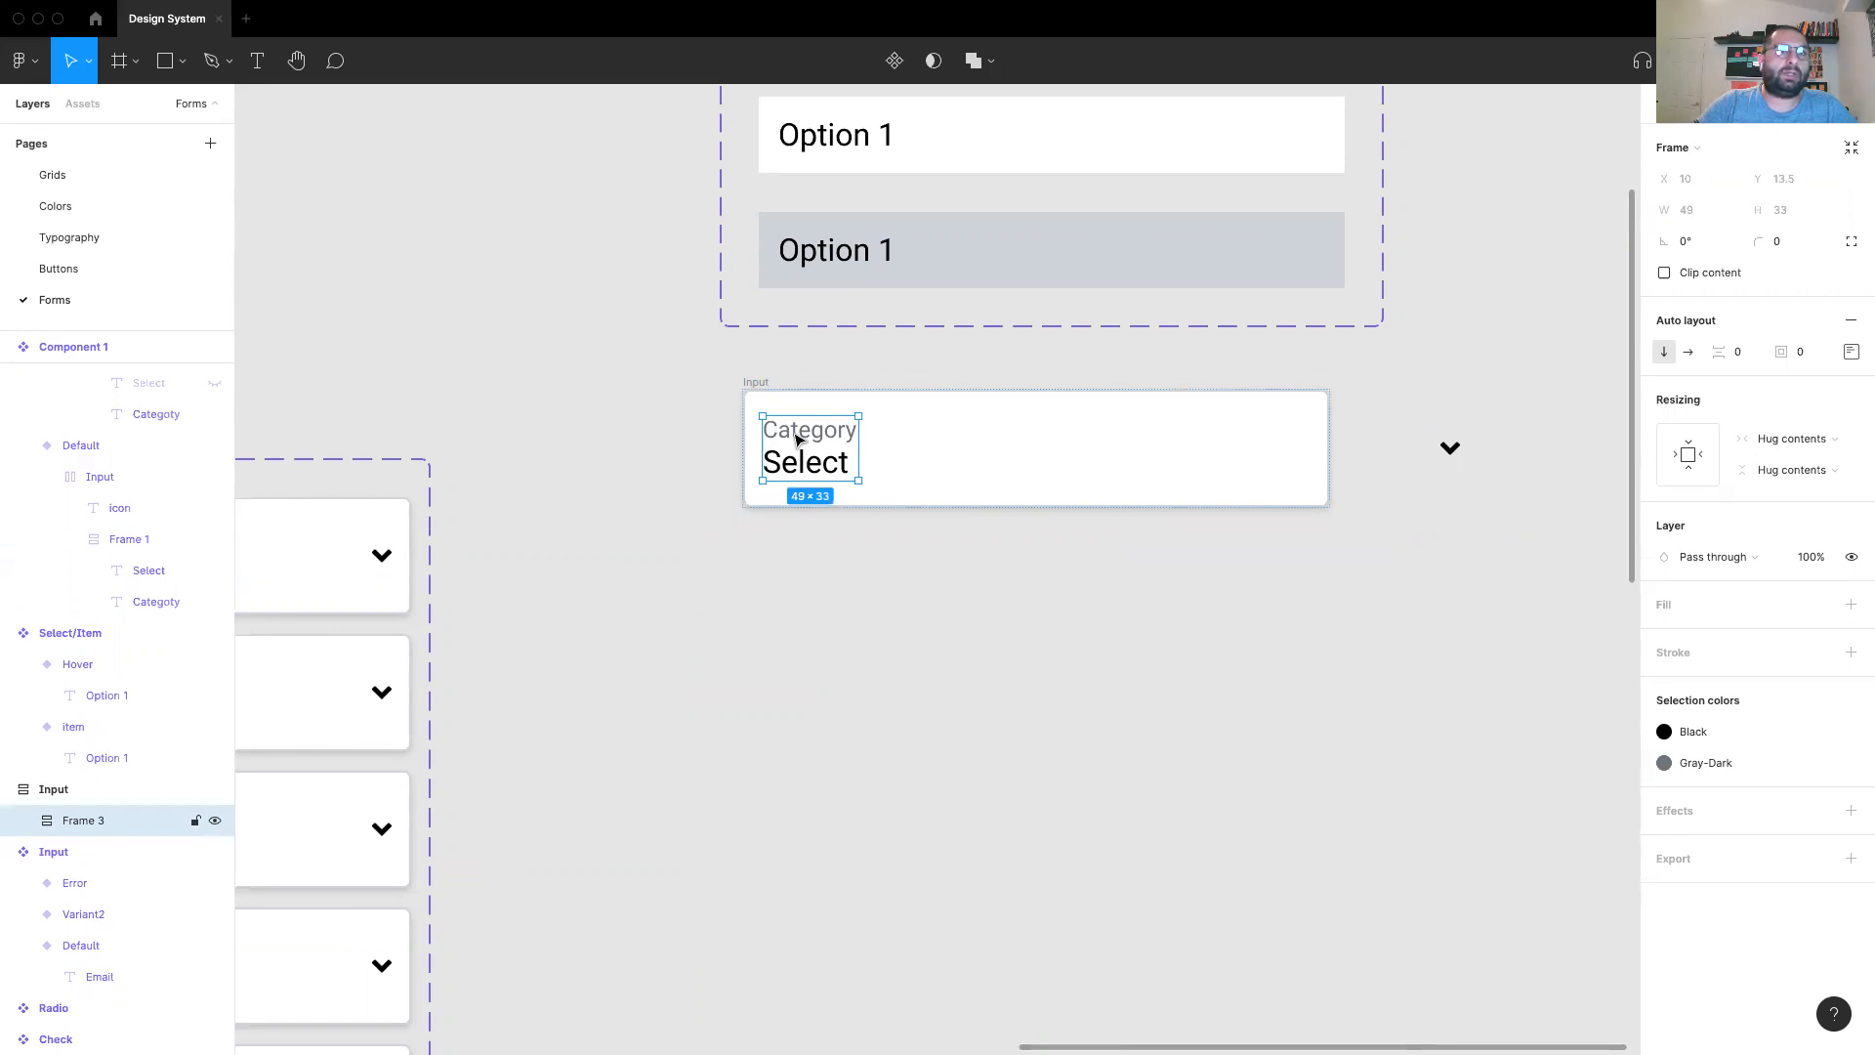
Step: Combine the text frame and the chevron icon in a horizontal auto layout frame
{"action": "left_click", "coordinate": [1449, 452], "text": "shift"}
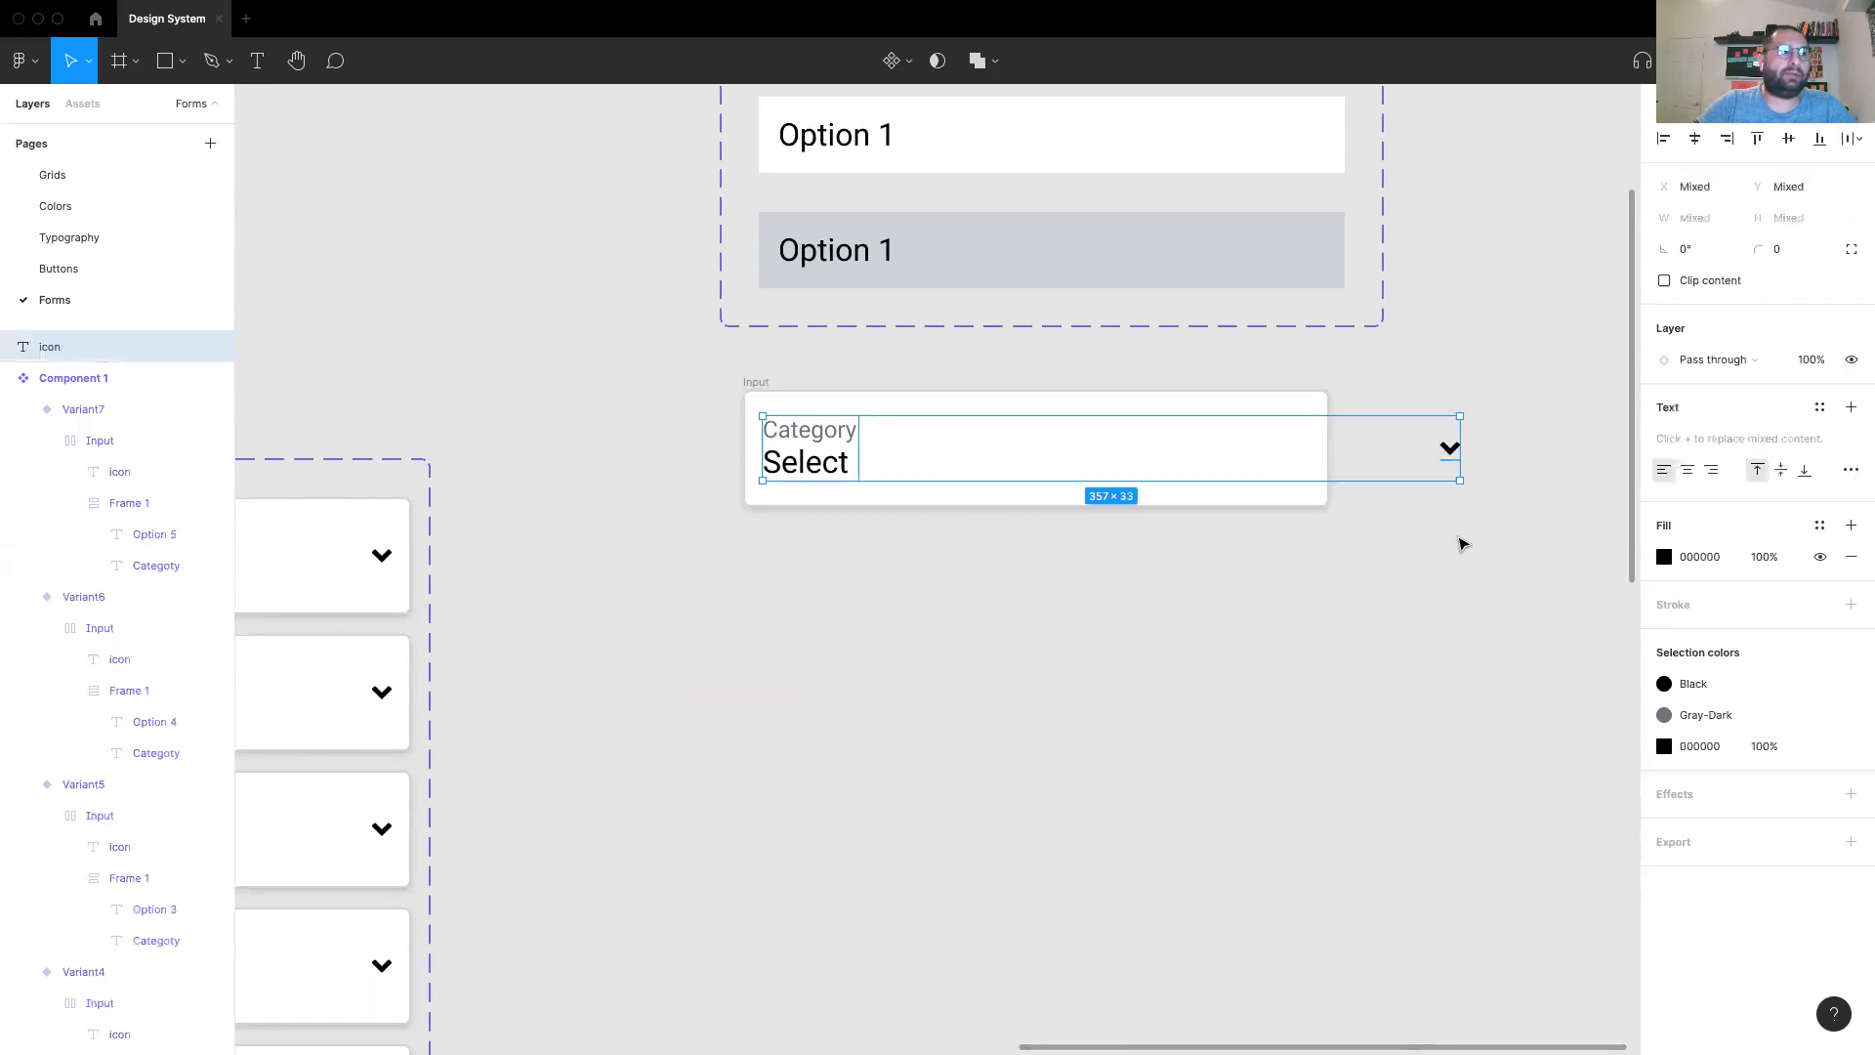
{"action": "key", "text": "shift+a"}
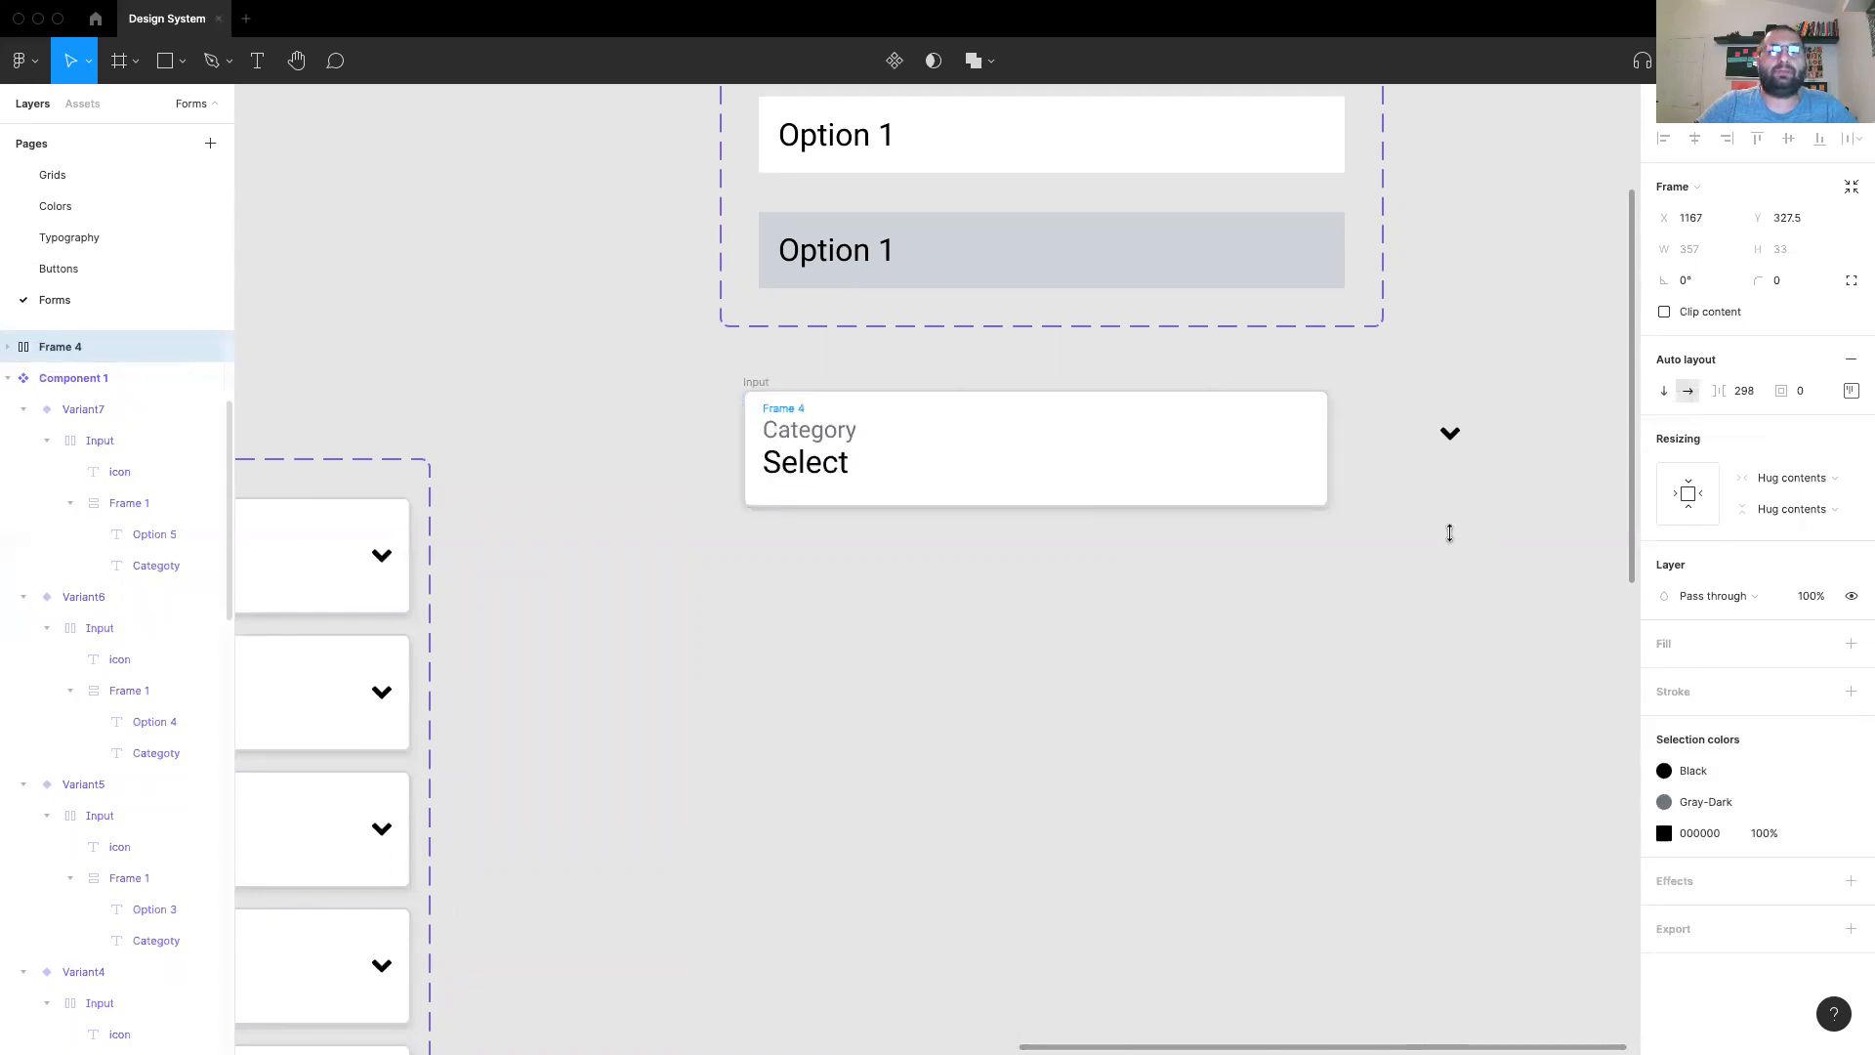
{"action": "left_click_drag", "start_coordinate": [1395, 444], "coordinate": [1273, 439]}
{"action": "double_click", "coordinate": [1273, 439]}
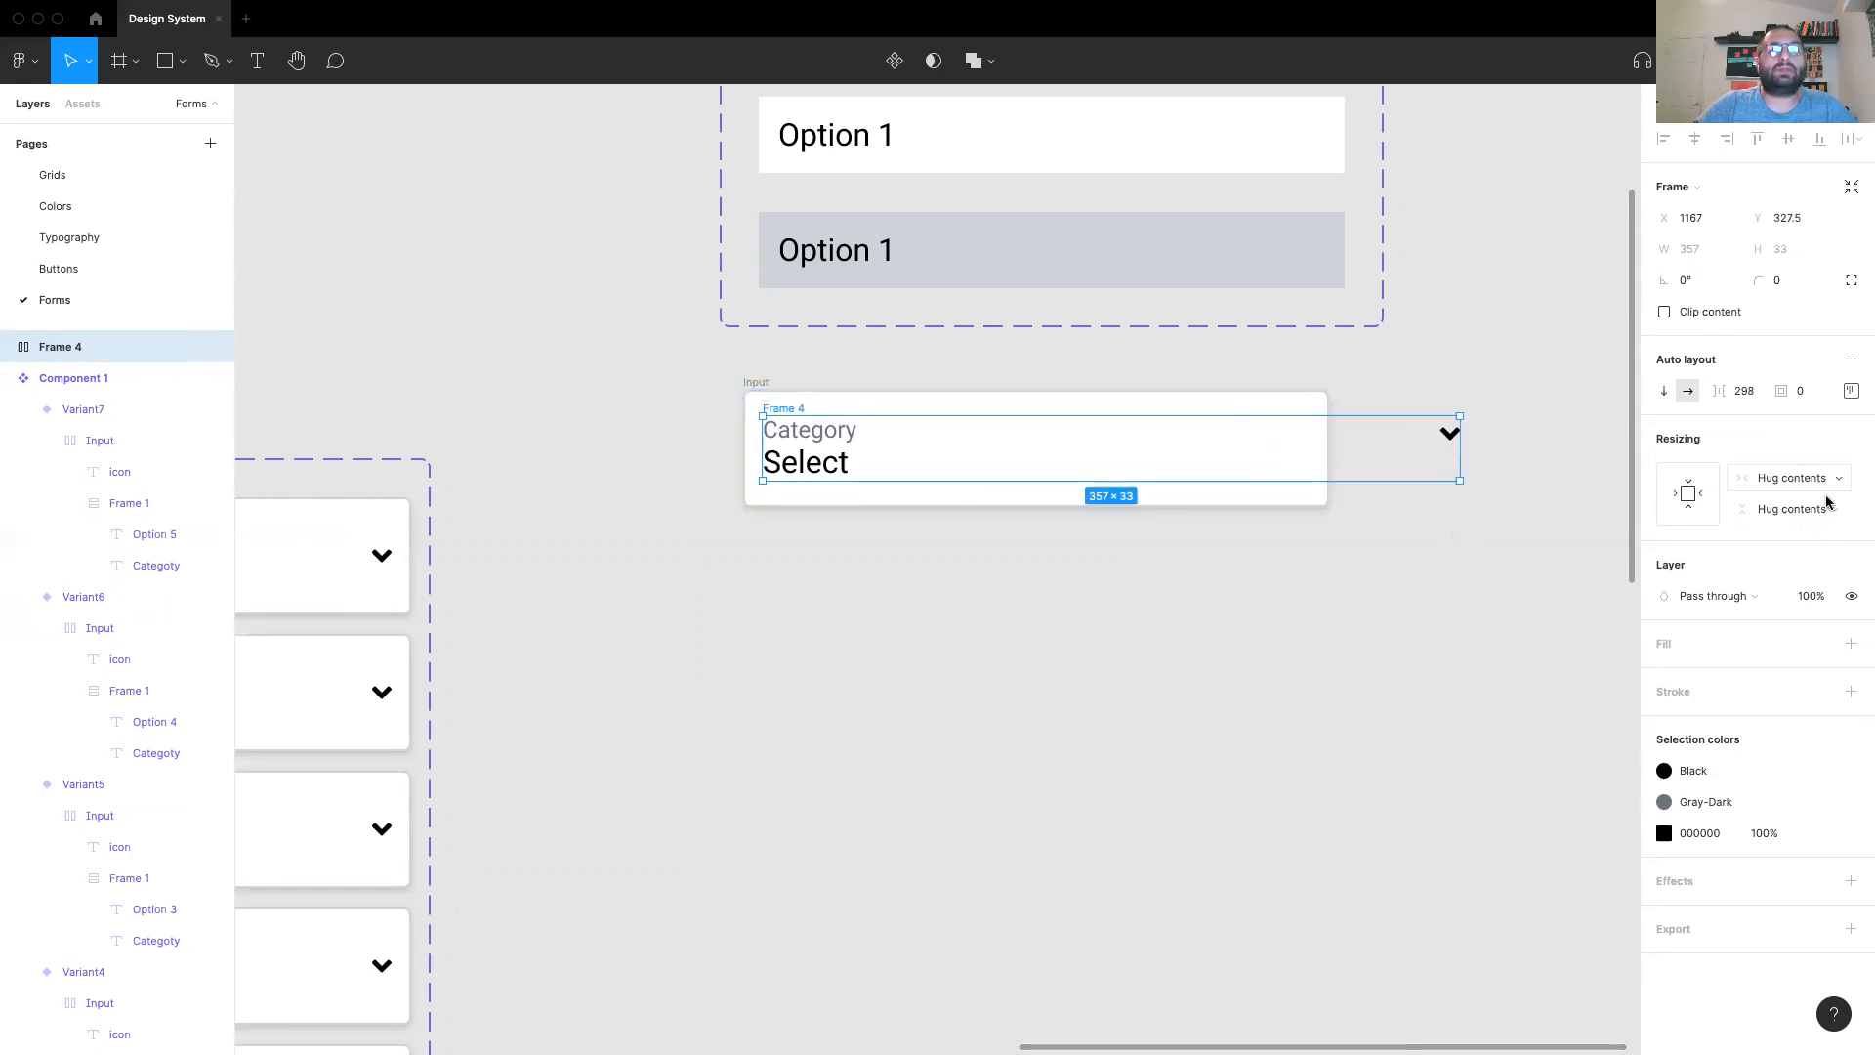
Step: Center the new frame's contents vertically with Space between distribution and narrow it to about 276 px so it fits inside the input
{"action": "left_click", "coordinate": [1850, 391]}
{"action": "left_click", "coordinate": [1768, 473]}
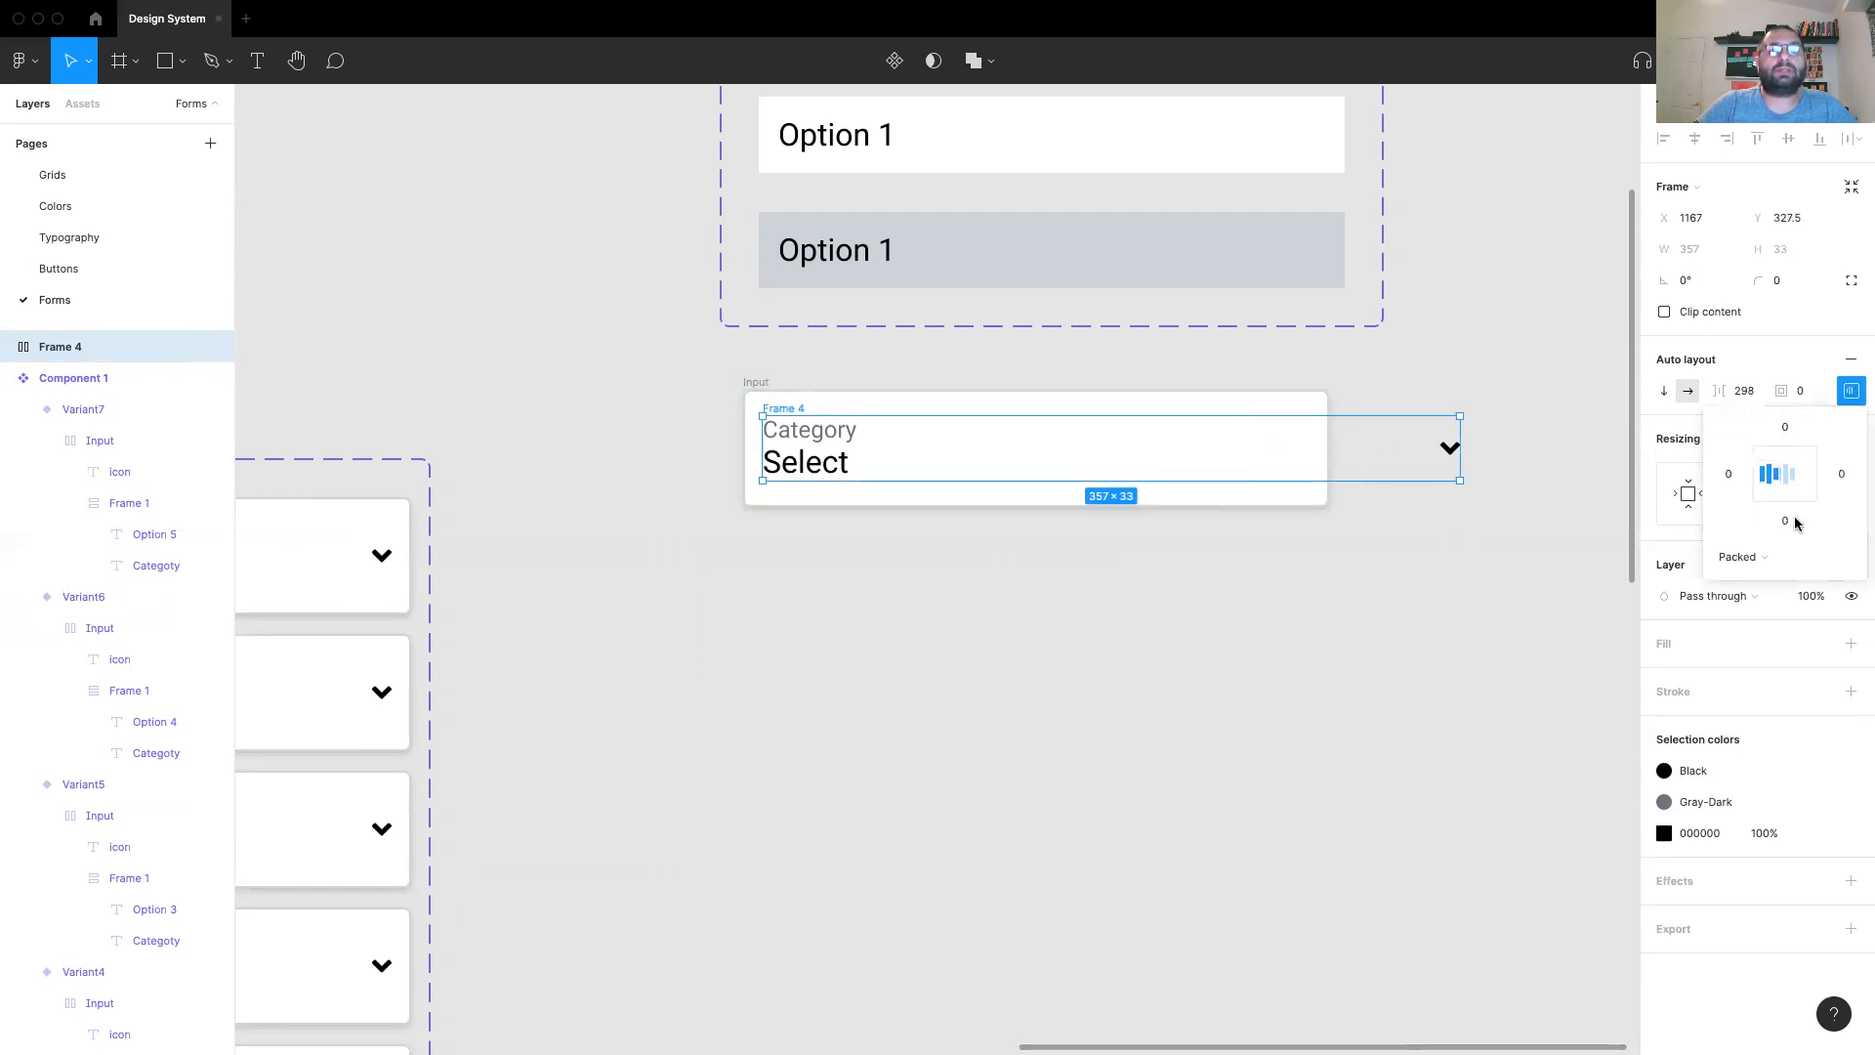
{"action": "left_click", "coordinate": [1742, 557]}
{"action": "left_click", "coordinate": [1775, 582]}
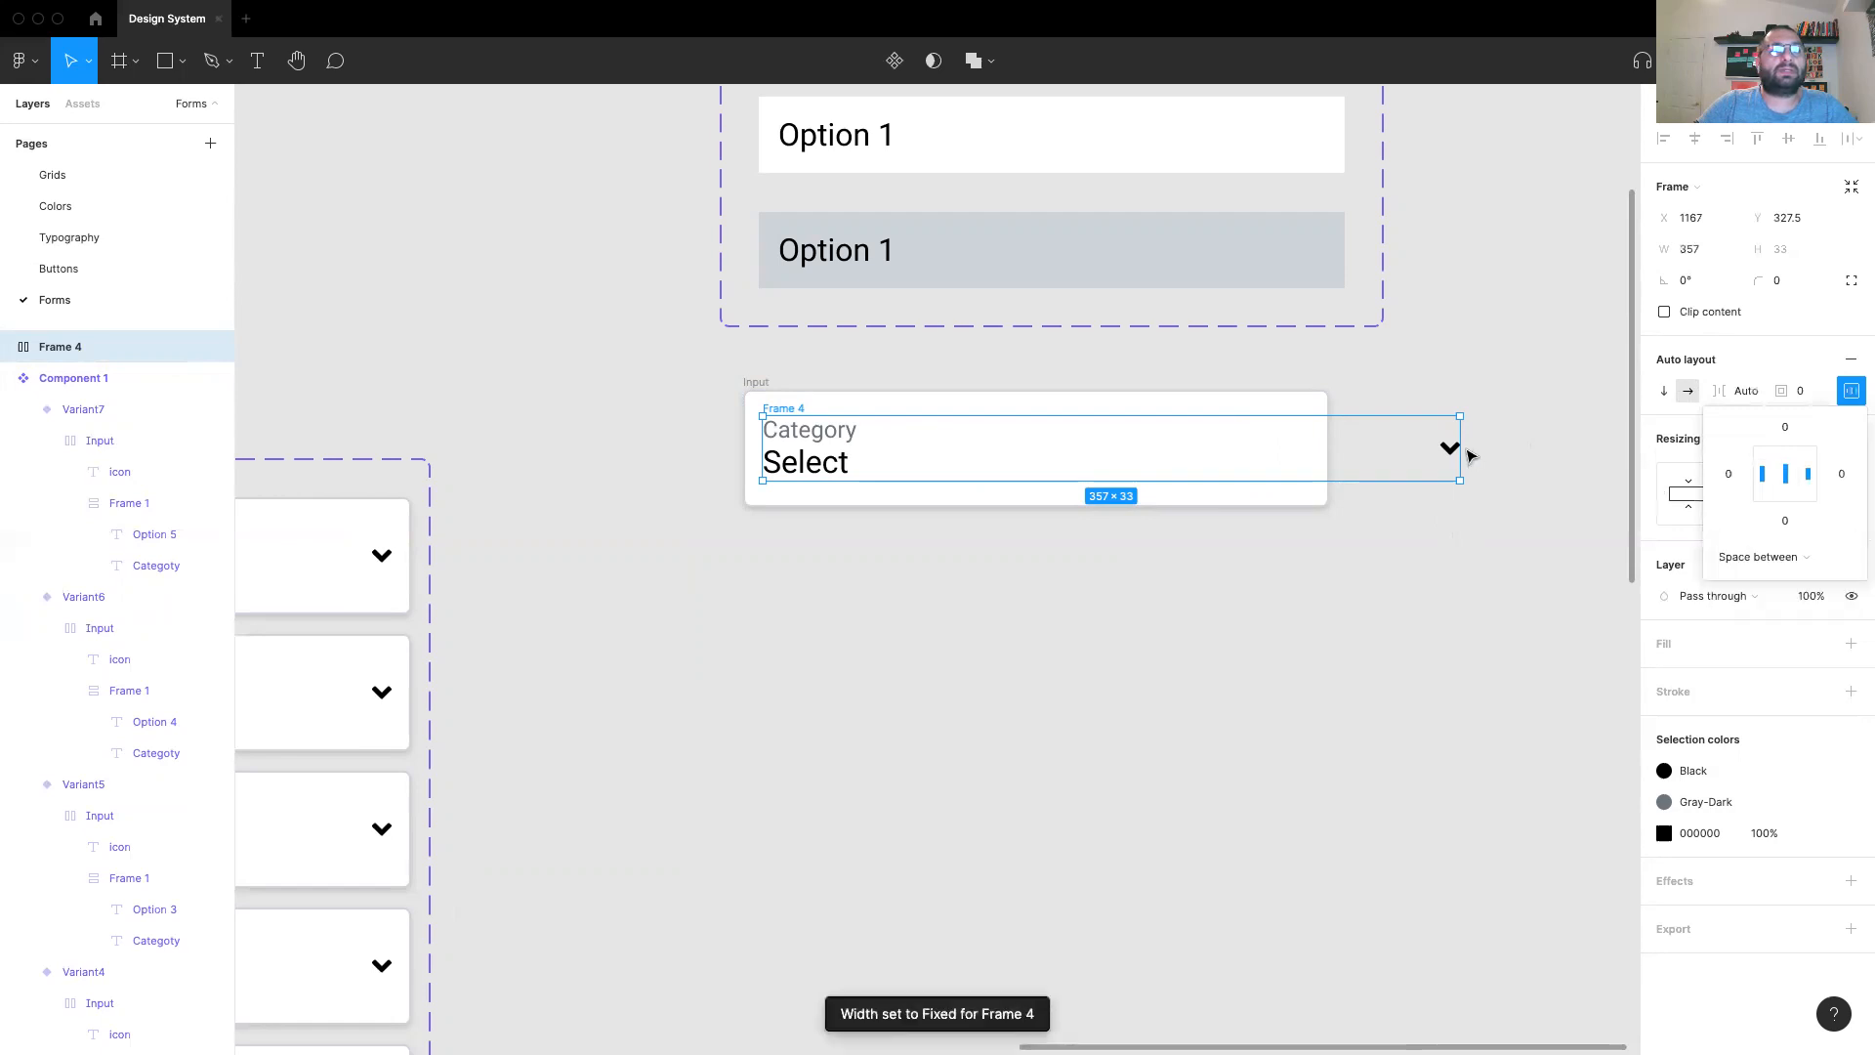
{"action": "left_click_drag", "start_coordinate": [1461, 446], "coordinate": [1302, 437]}
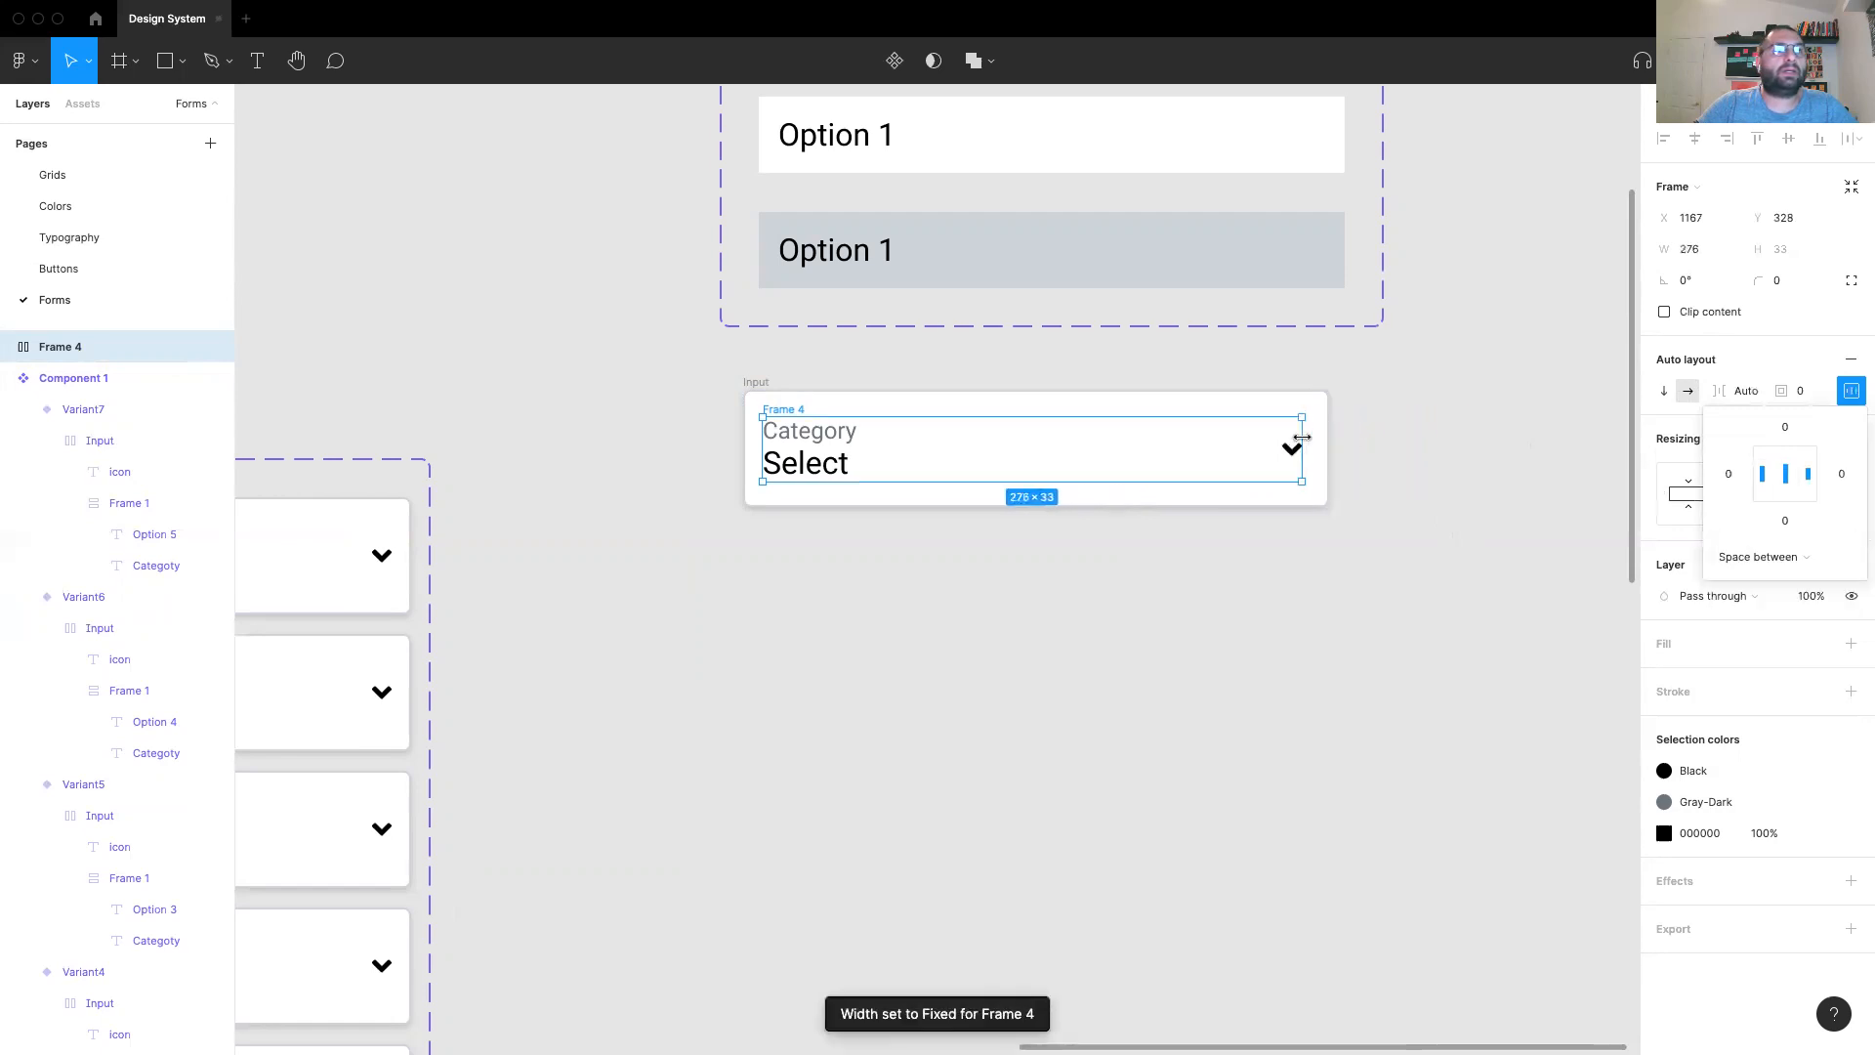
{"action": "left_click", "coordinate": [1375, 449]}
Step: Group the input box with the frame holding the texts and chevron
{"action": "left_click", "coordinate": [924, 408]}
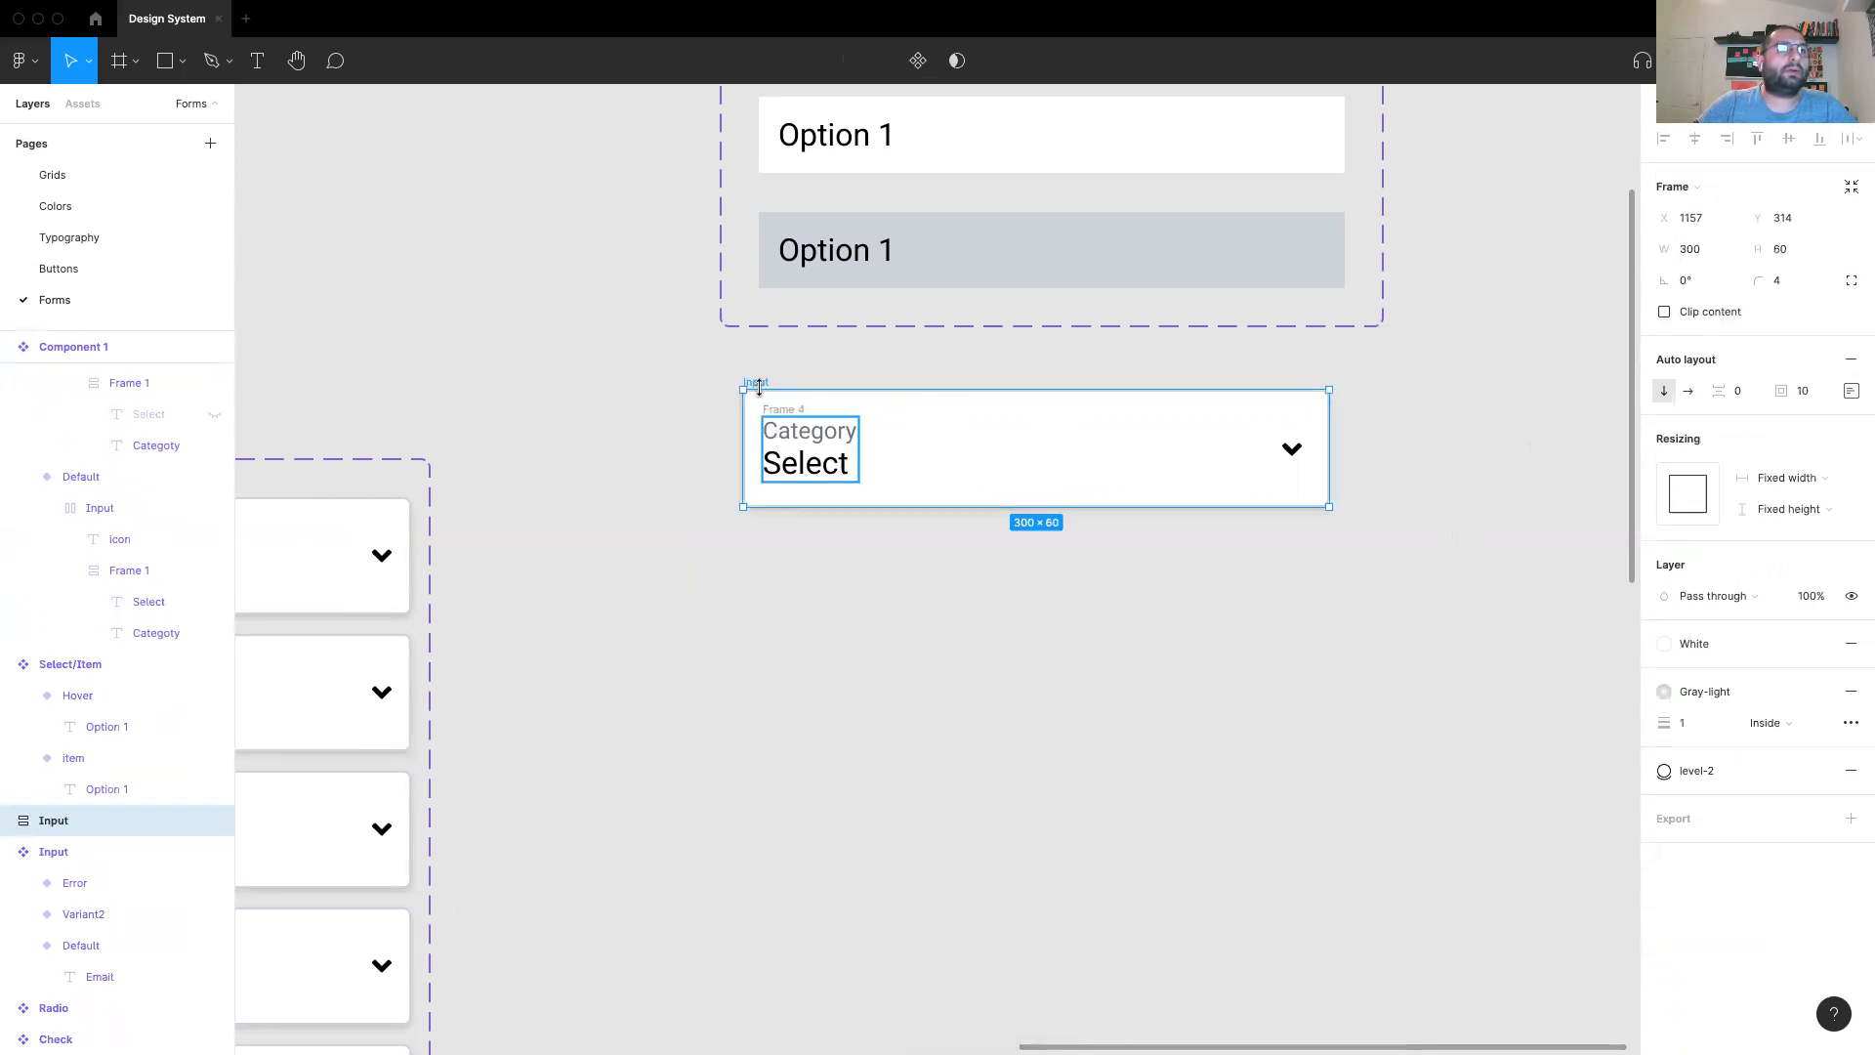
{"action": "mouse_move", "coordinate": [753, 384]}
{"action": "left_mouse_down"}
{"action": "mouse_move", "coordinate": [799, 361]}
{"action": "mouse_move", "coordinate": [826, 606]}
{"action": "mouse_move", "coordinate": [913, 486]}
{"action": "mouse_move", "coordinate": [644, 327]}
{"action": "mouse_move", "coordinate": [749, 531]}
{"action": "mouse_move", "coordinate": [933, 473]}
{"action": "mouse_move", "coordinate": [681, 433]}
{"action": "mouse_move", "coordinate": [720, 377]}
{"action": "mouse_move", "coordinate": [751, 384]}
{"action": "left_mouse_up"}
{"action": "left_click_drag", "start_coordinate": [1424, 572], "coordinate": [674, 365]}
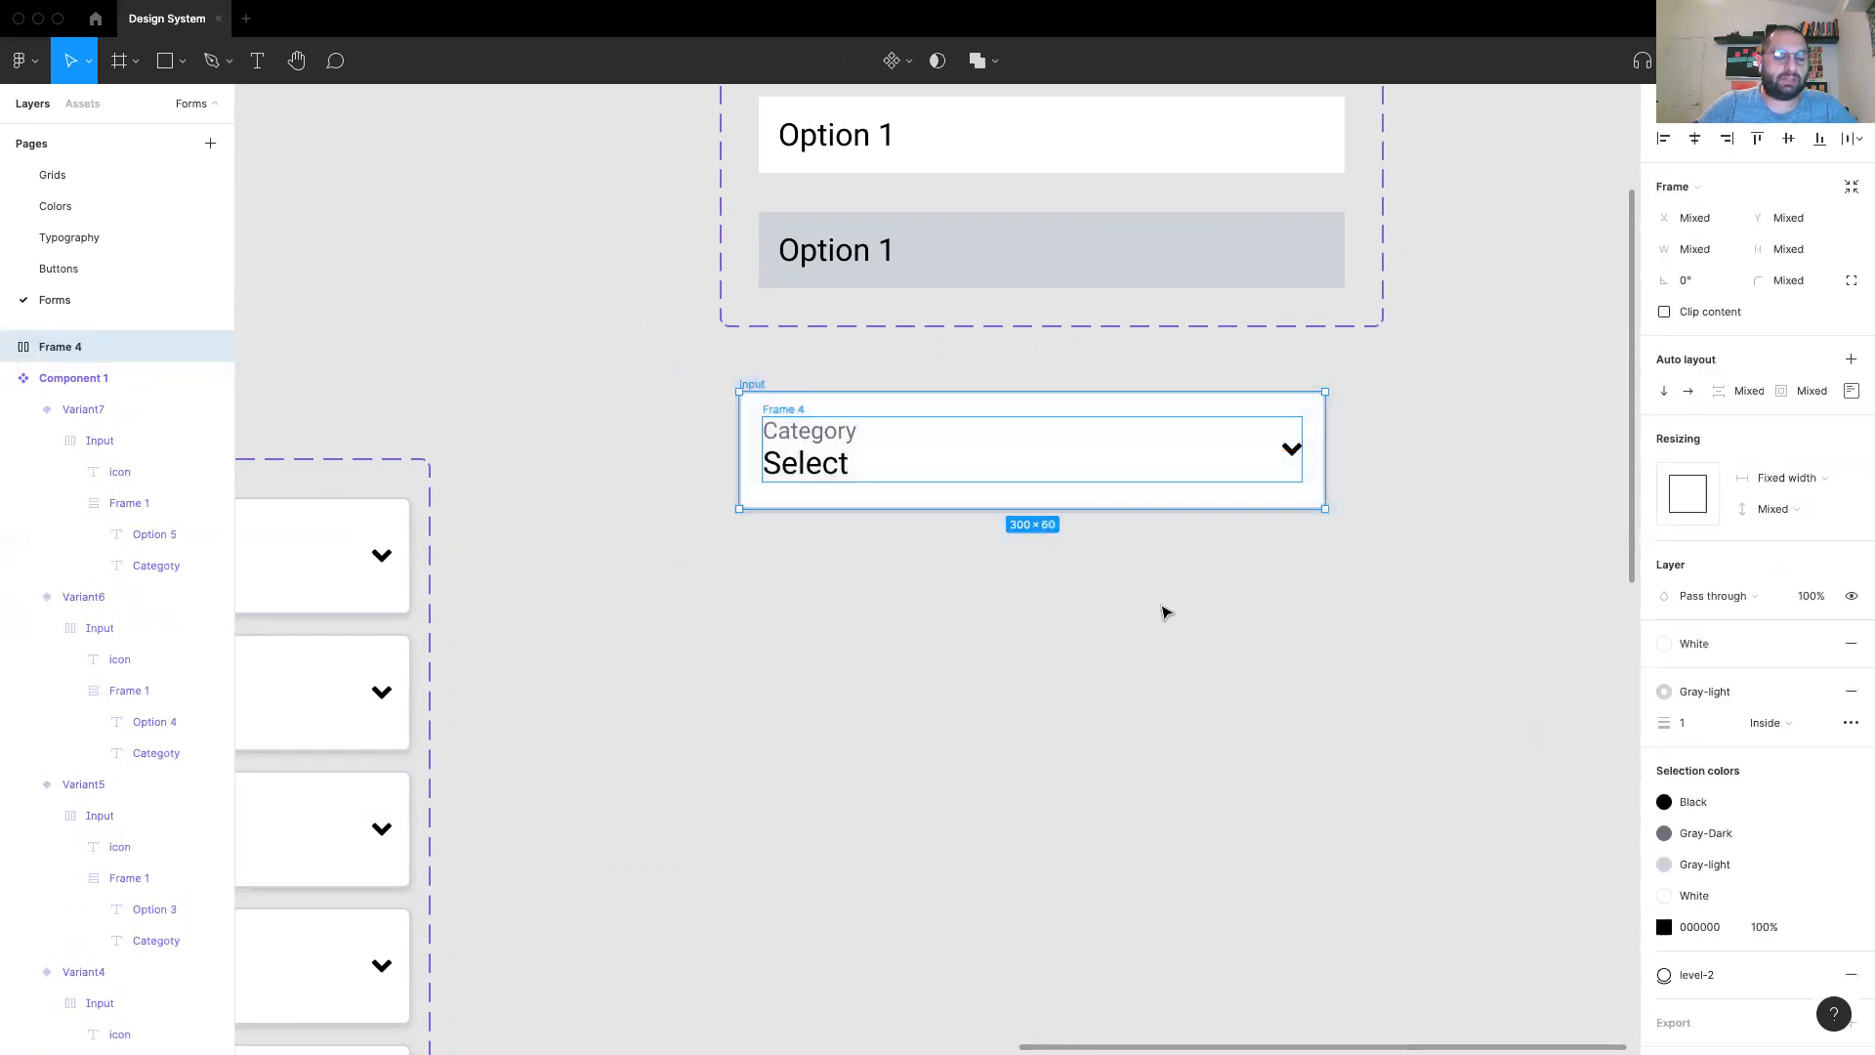
{"action": "key", "text": "super+g"}
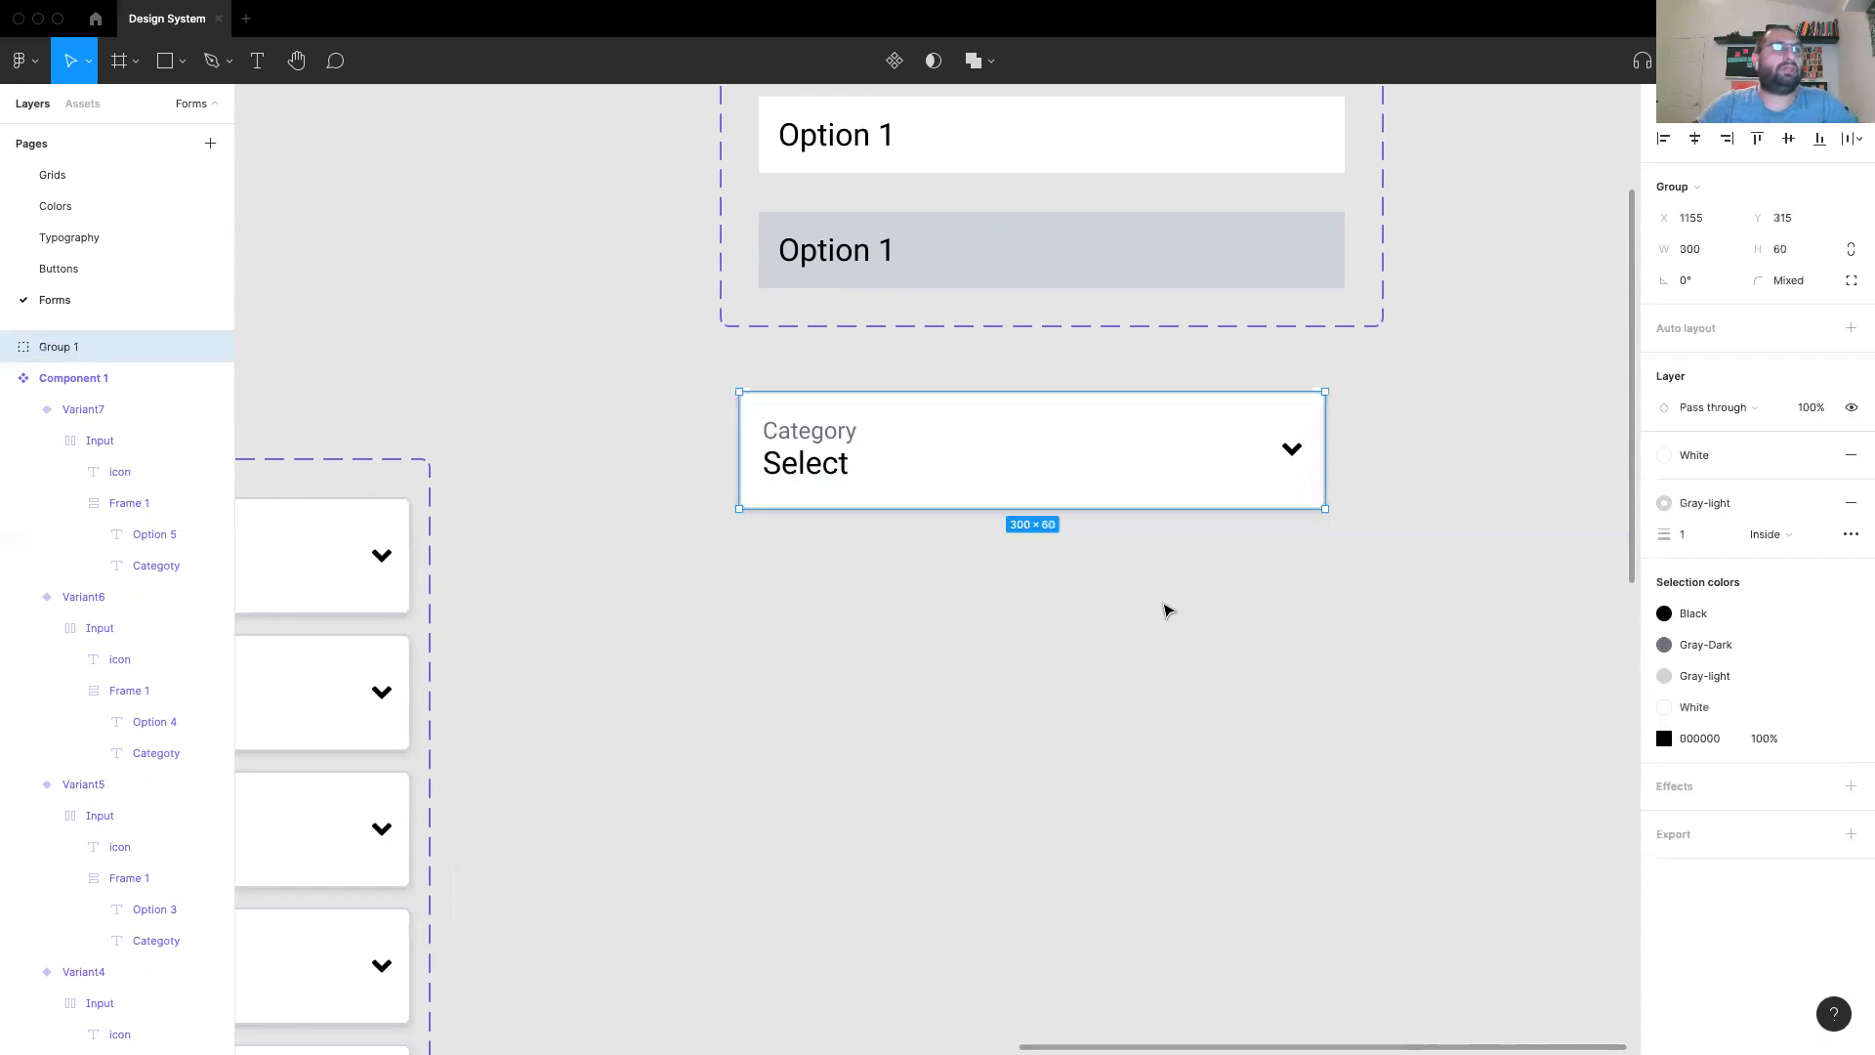
Step: Nest the frame with the texts and chevron inside the Input frame of the group
{"action": "left_click", "coordinate": [7, 348]}
{"action": "left_click", "coordinate": [51, 376]}
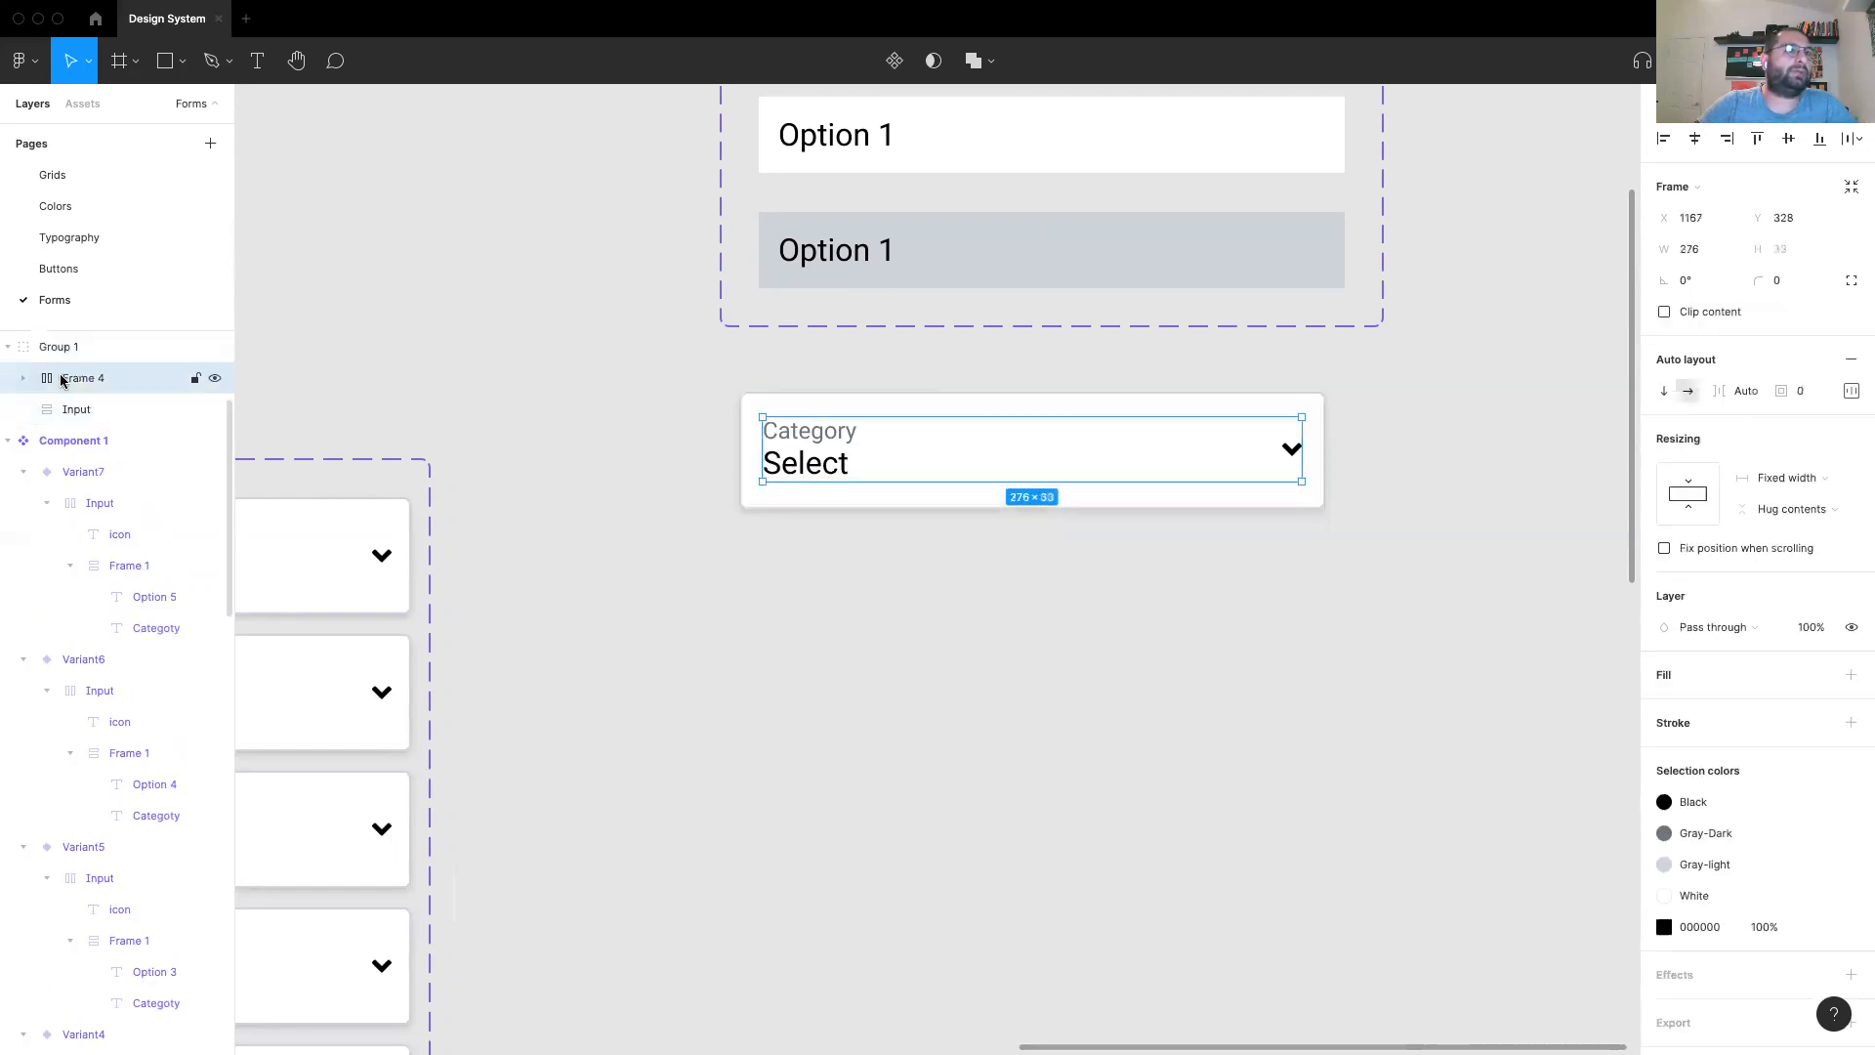
{"action": "left_click", "coordinate": [74, 413]}
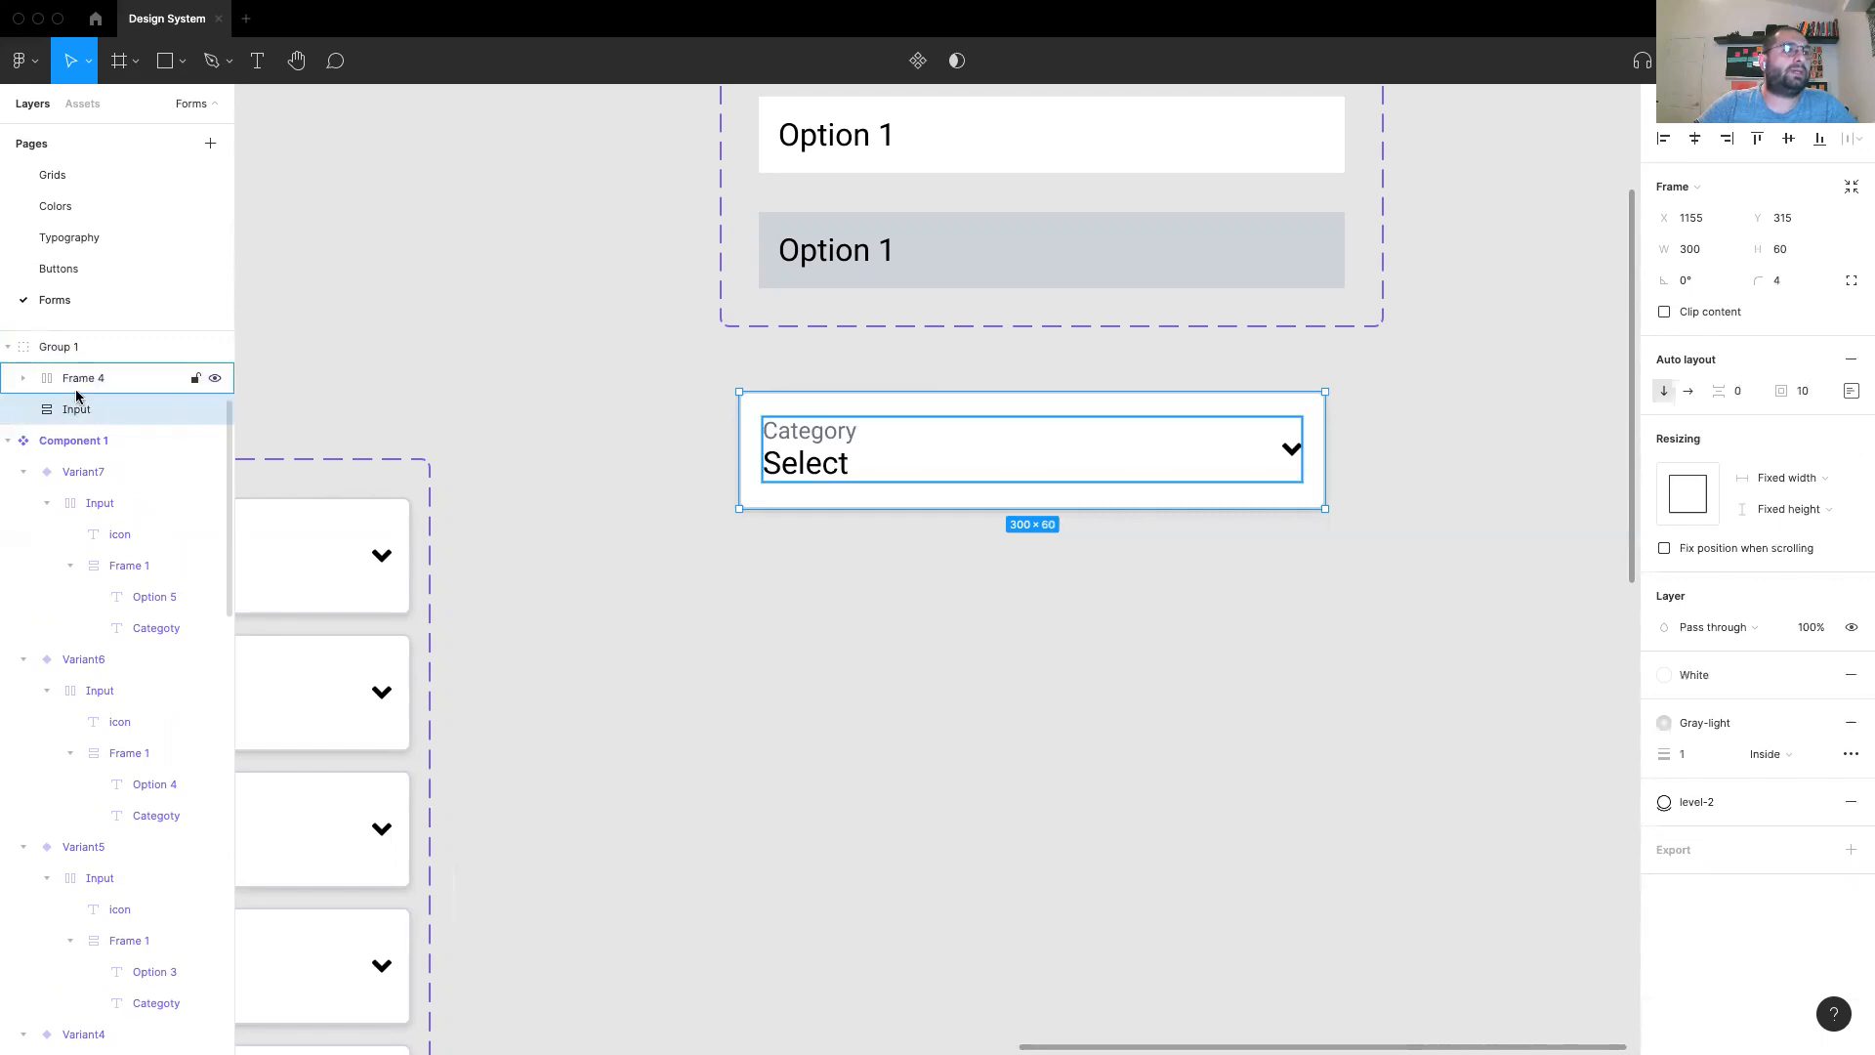
{"action": "left_click_drag", "start_coordinate": [49, 381], "coordinate": [172, 421]}
{"action": "left_click", "coordinate": [22, 378]}
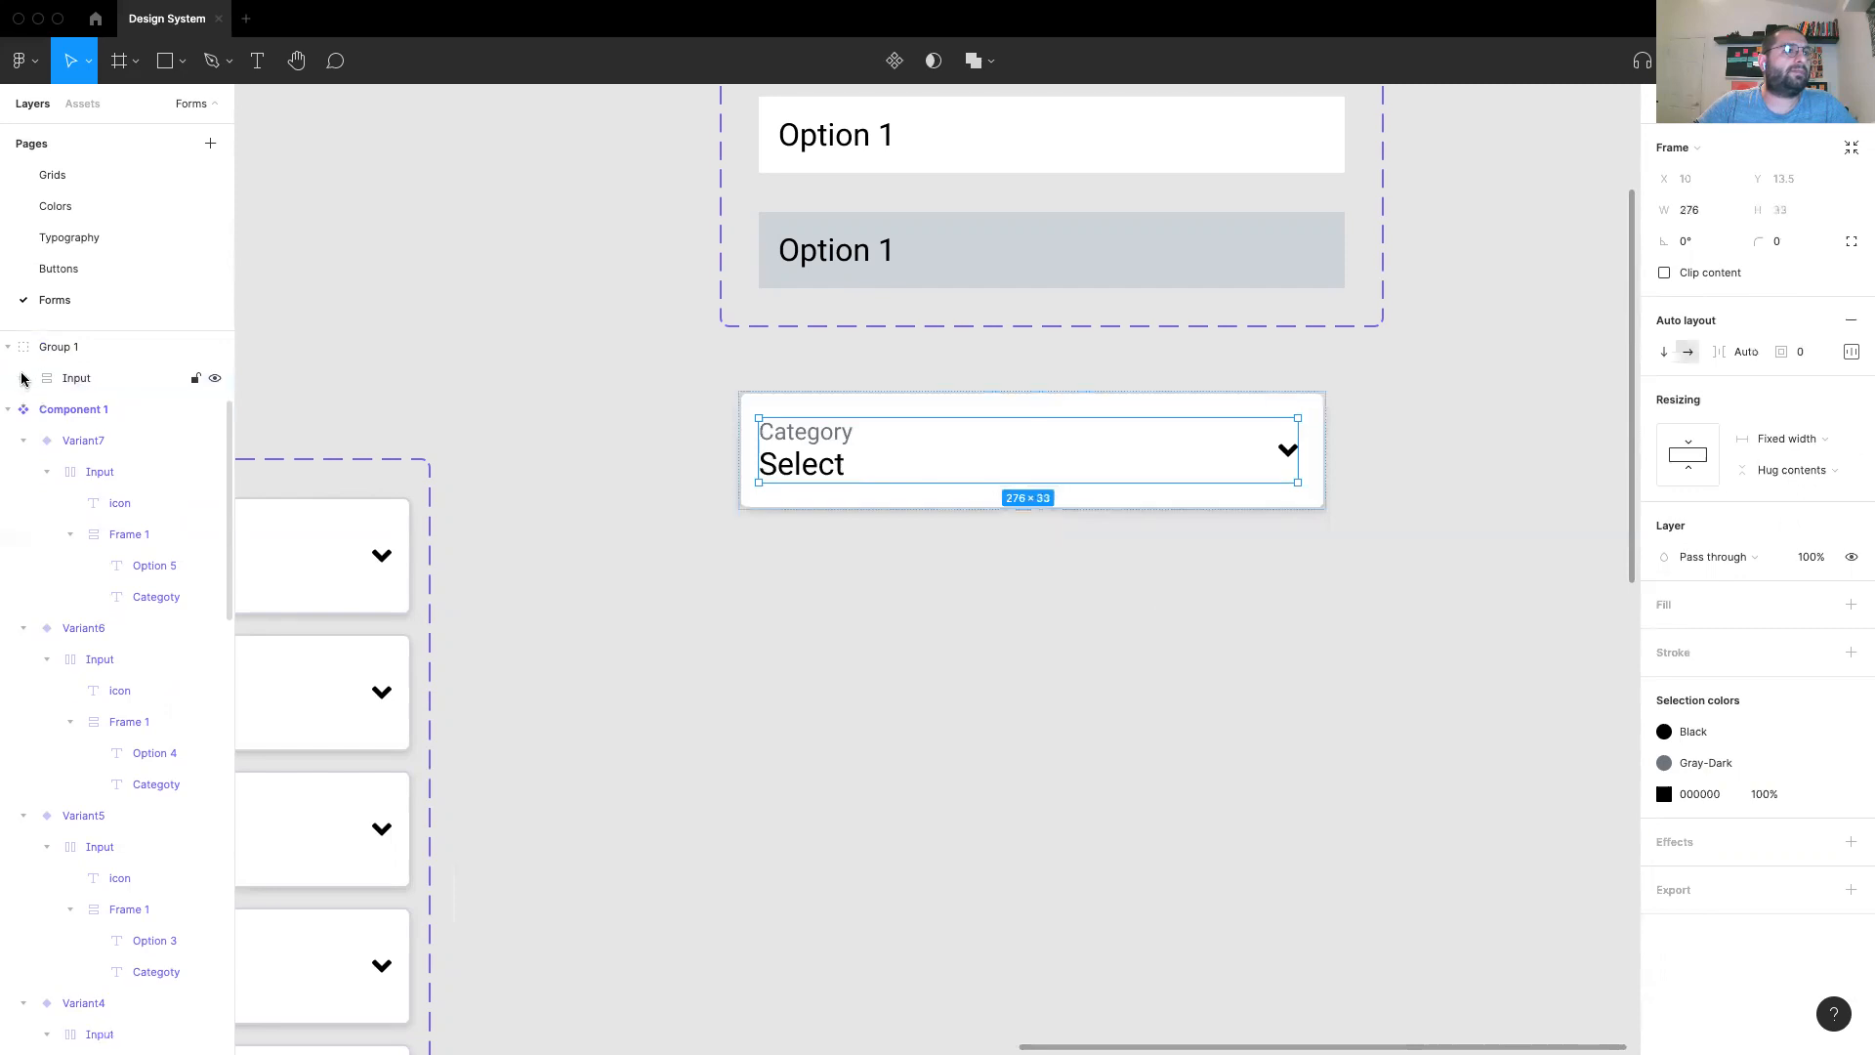
{"action": "left_click", "coordinate": [217, 380]}
{"action": "left_click", "coordinate": [217, 379]}
{"action": "left_click", "coordinate": [217, 380]}
{"action": "left_click", "coordinate": [217, 380]}
{"action": "left_click", "coordinate": [217, 379]}
Step: Make the Input frame visible and move it out of the group to the page's top level
{"action": "left_click", "coordinate": [67, 383]}
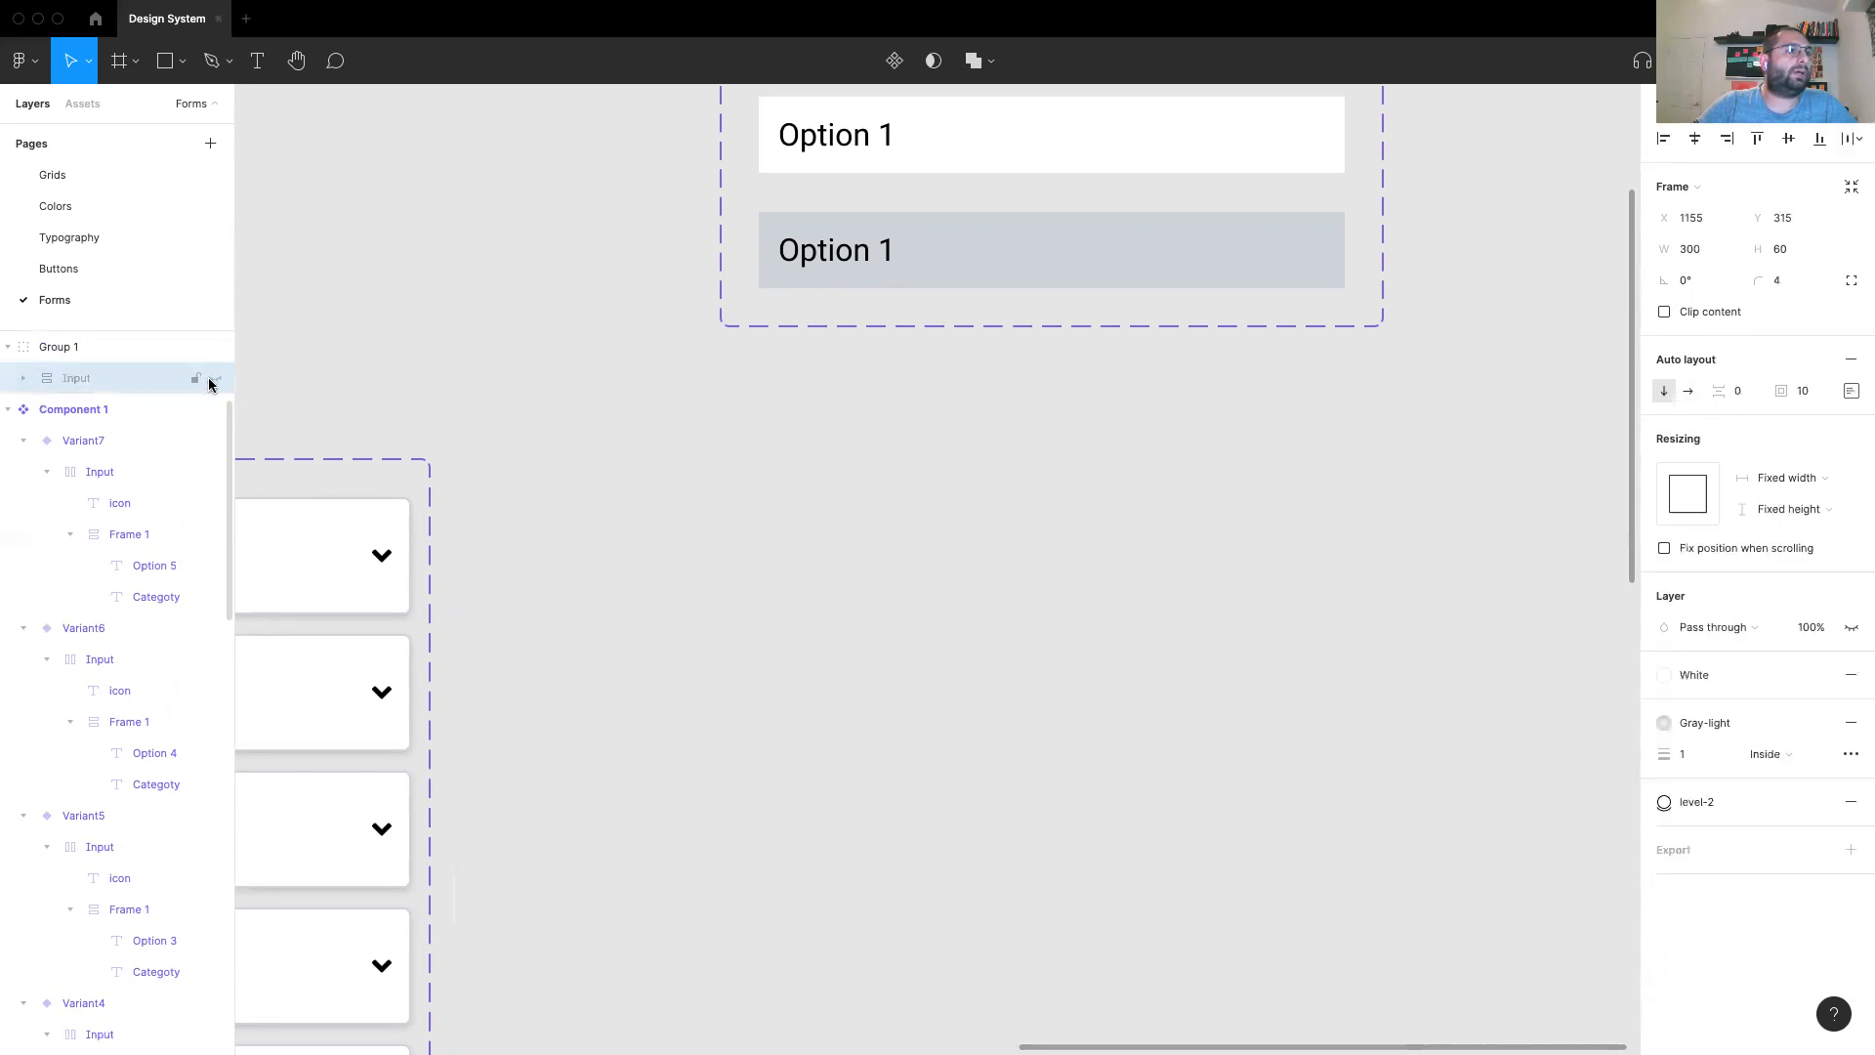
{"action": "left_click", "coordinate": [215, 378]}
{"action": "left_click_drag", "start_coordinate": [33, 339], "coordinate": [34, 341]}
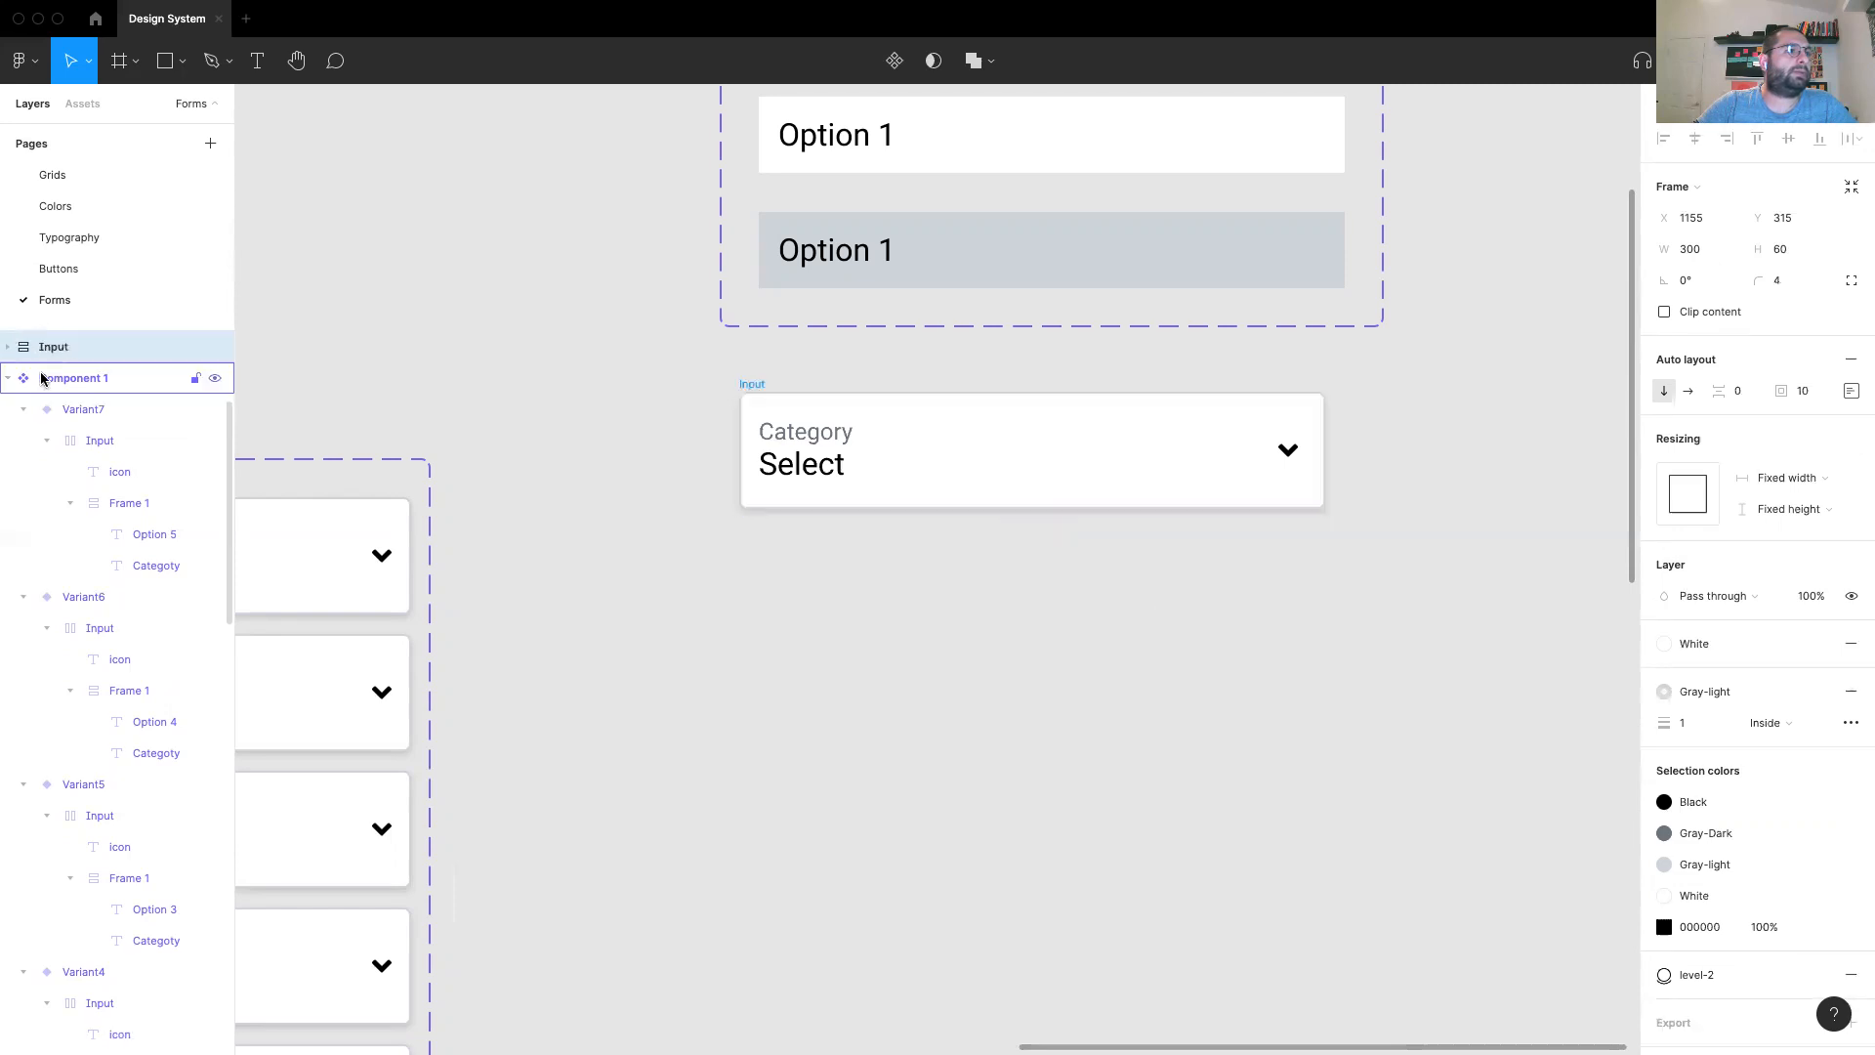
{"action": "left_click", "coordinate": [216, 346]}
{"action": "left_click", "coordinate": [216, 347]}
{"action": "left_click", "coordinate": [216, 347]}
{"action": "left_click", "coordinate": [216, 346]}
{"action": "left_click", "coordinate": [216, 347]}
{"action": "left_click", "coordinate": [219, 347]}
{"action": "left_click", "coordinate": [219, 346]}
{"action": "left_click", "coordinate": [218, 347]}
{"action": "left_click", "coordinate": [1075, 645]}
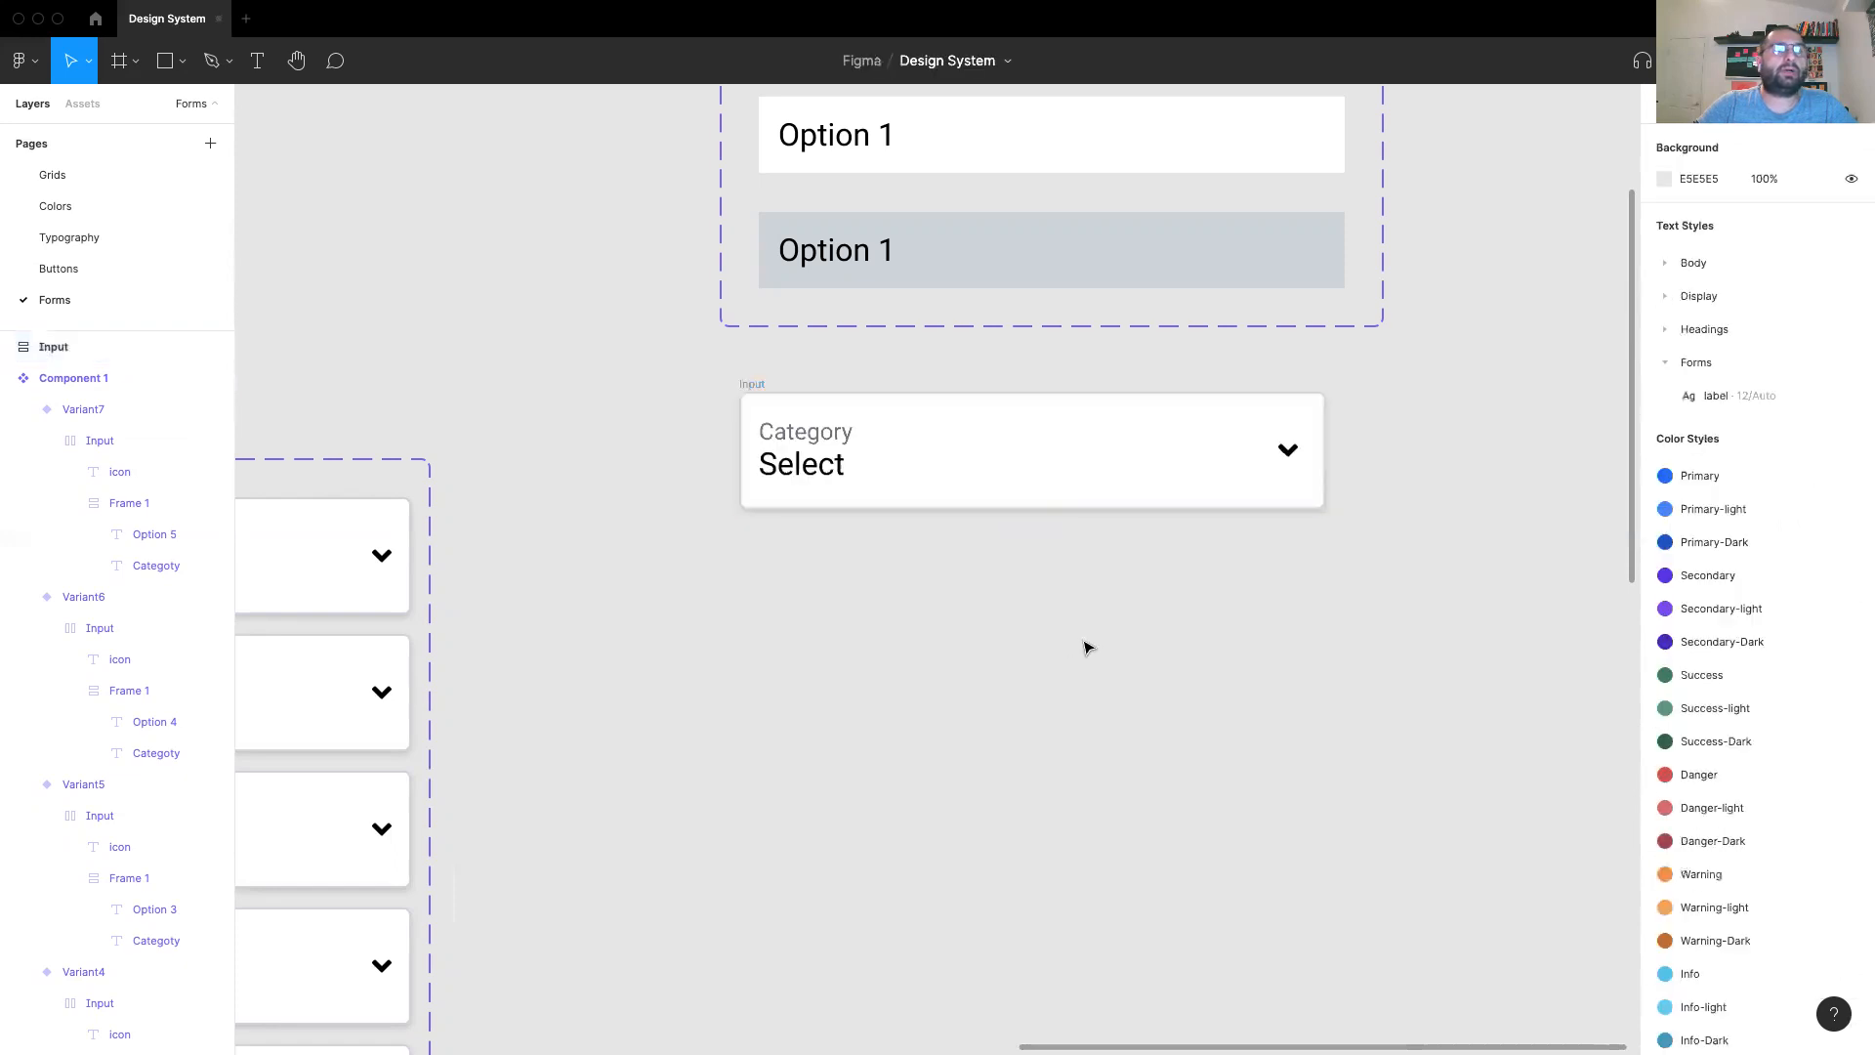
Step: Turn the Input frame with the chevron into a component and rename it Select/select
{"action": "key", "text": "minus"}
{"action": "left_click", "coordinate": [849, 474]}
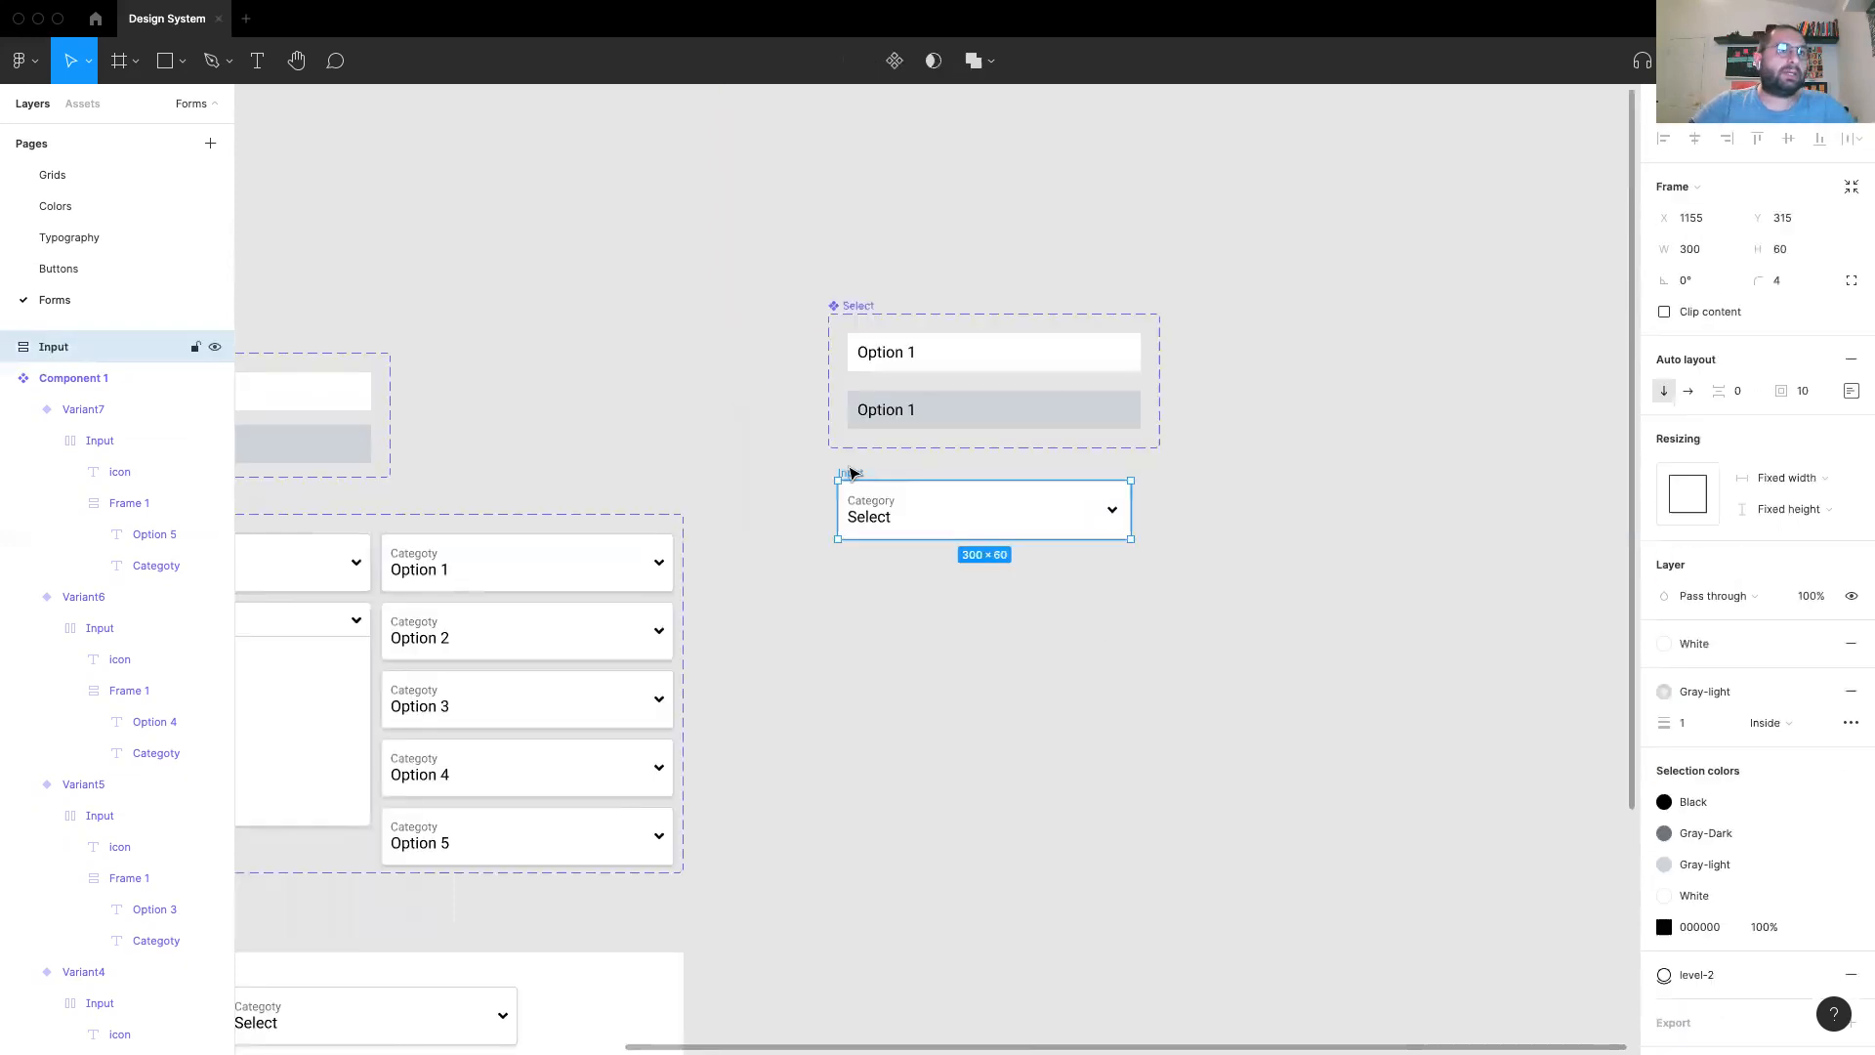
{"action": "left_click", "coordinate": [895, 61]}
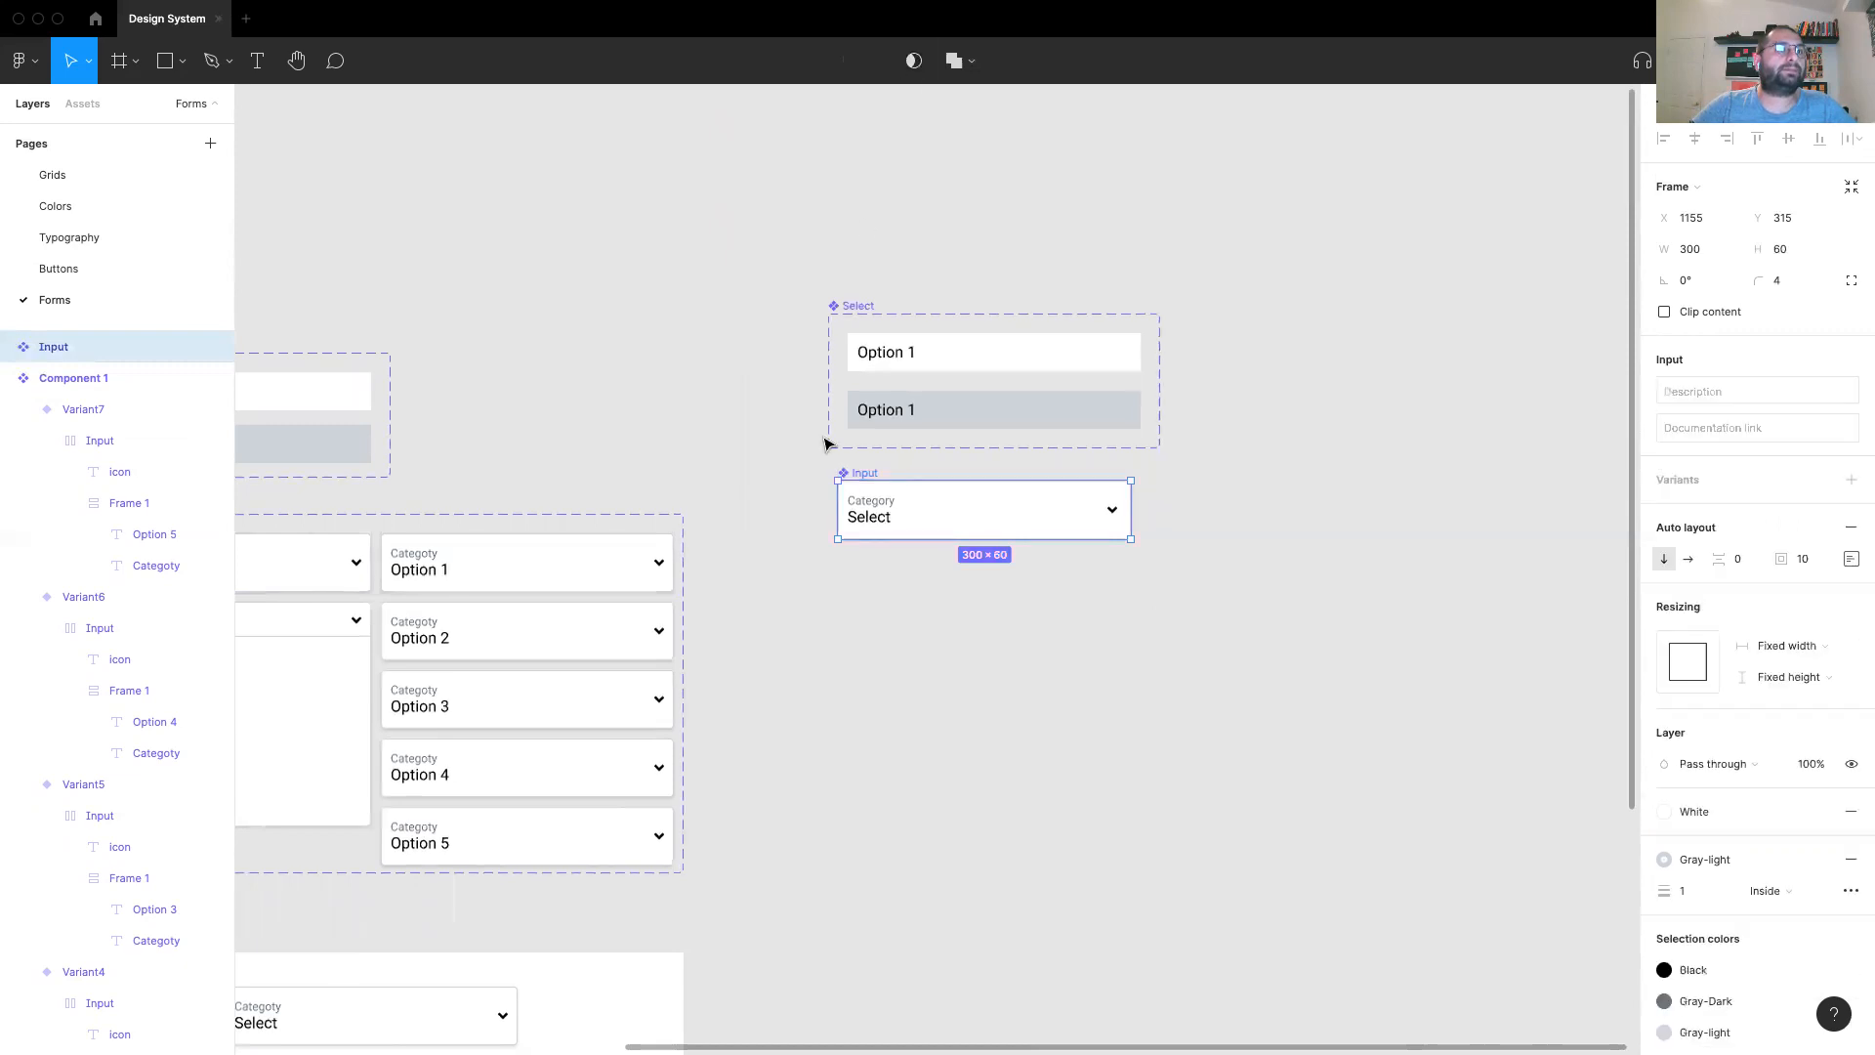
{"action": "double_click", "coordinate": [104, 346]}
{"action": "type", "text": "Select/select"}
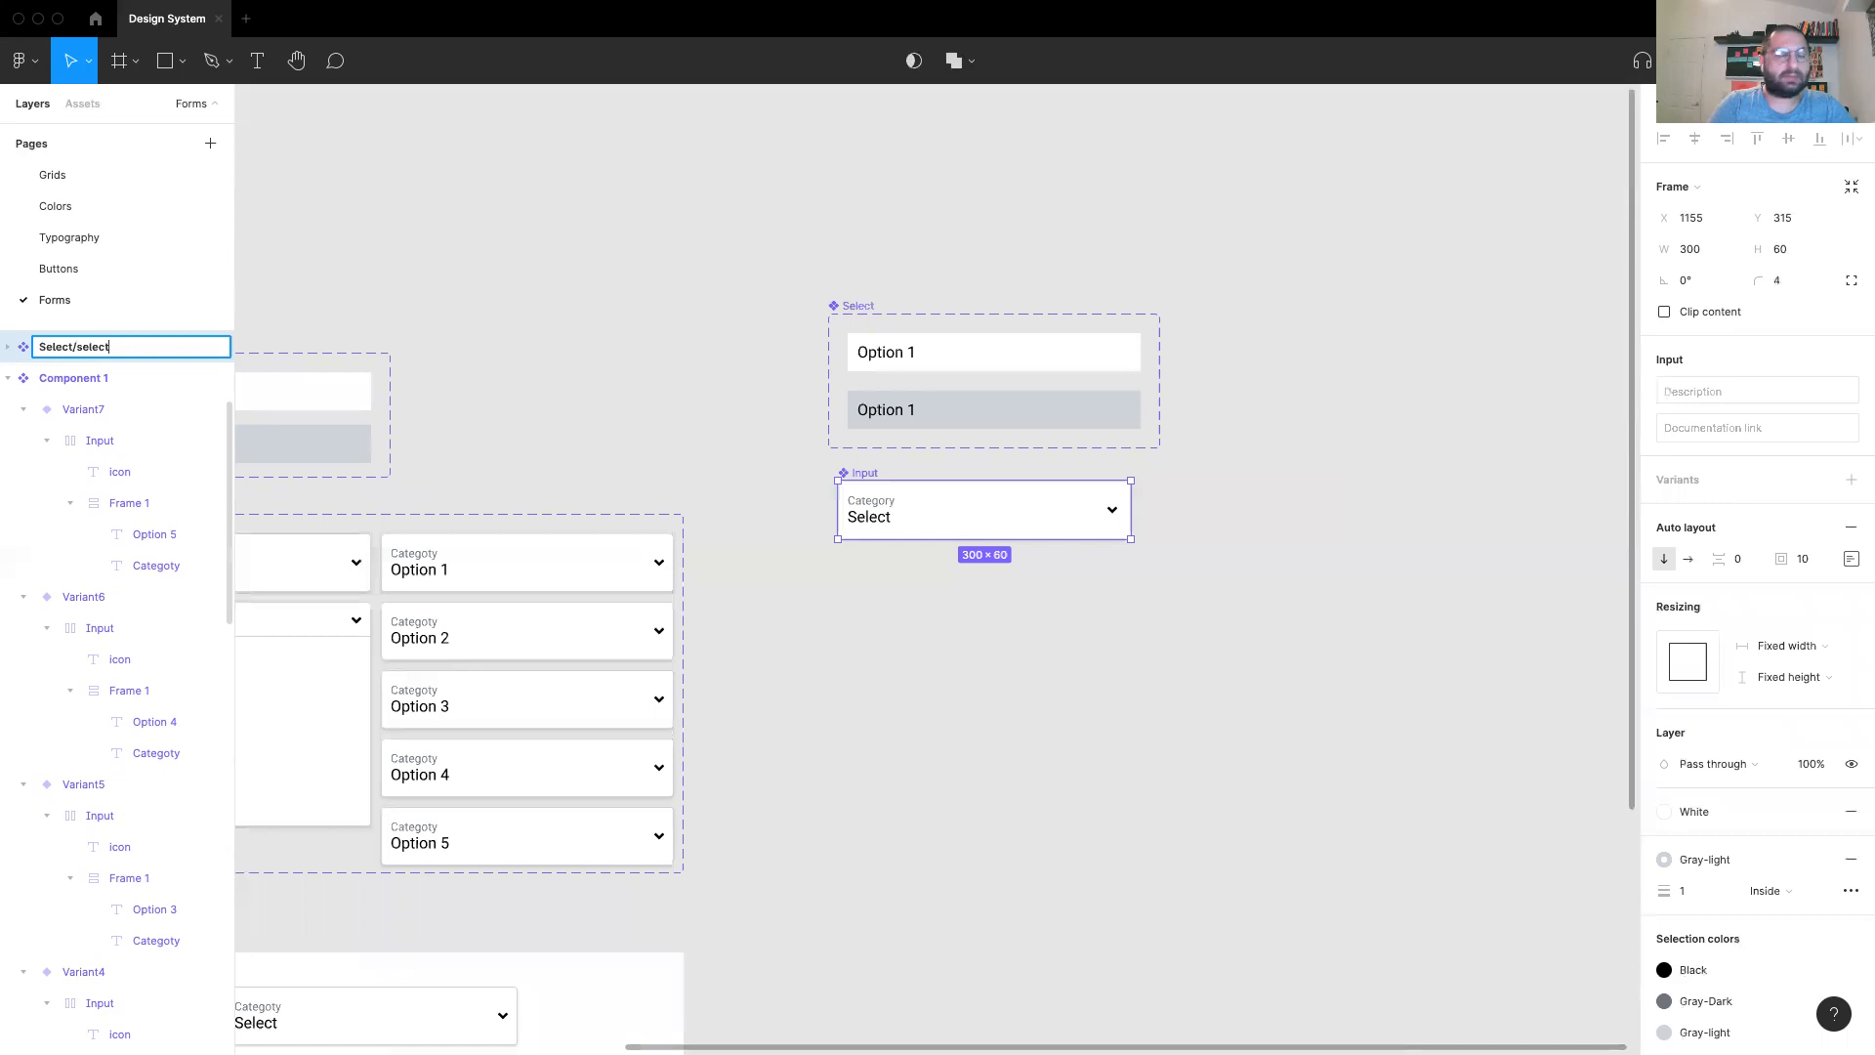
Step: Confirm the name Select/select for the select field component and add a second variant to it
{"action": "key", "text": "Return"}
{"action": "left_click", "coordinate": [918, 586]}
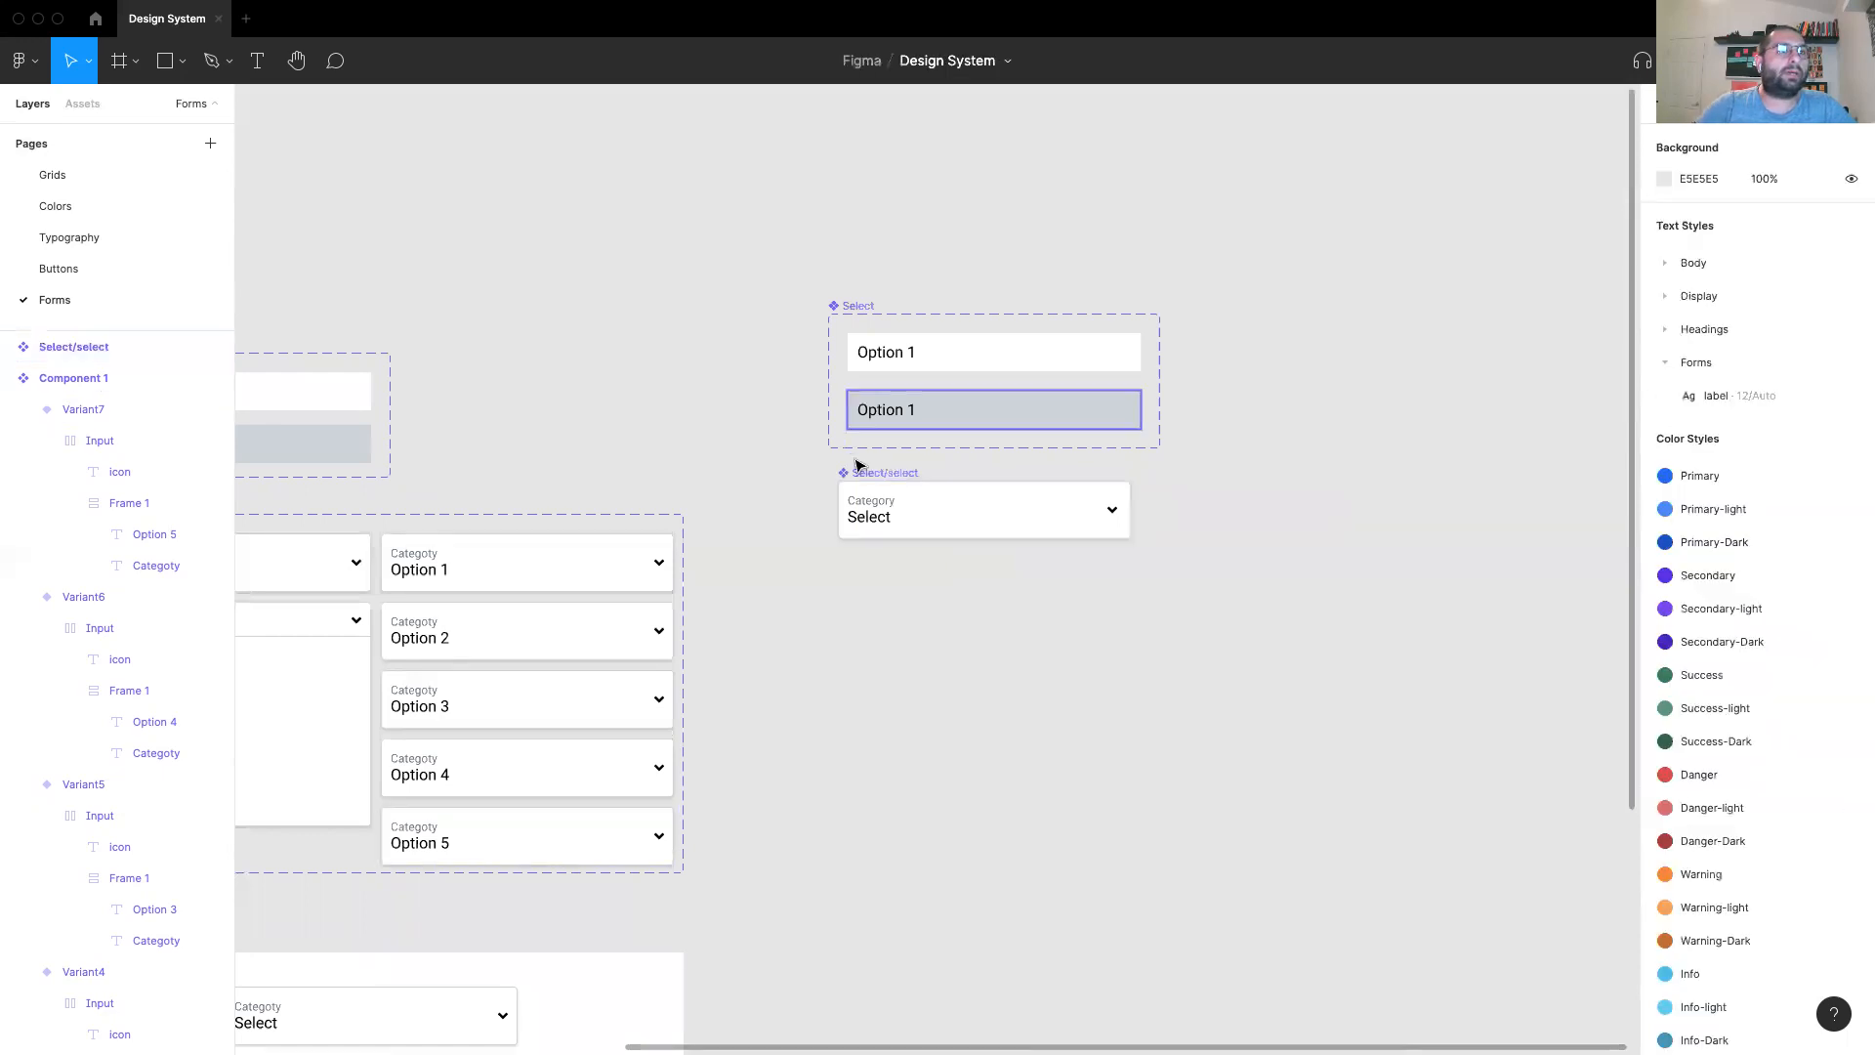
{"action": "left_click", "coordinate": [870, 476]}
{"action": "left_click", "coordinate": [1033, 691]}
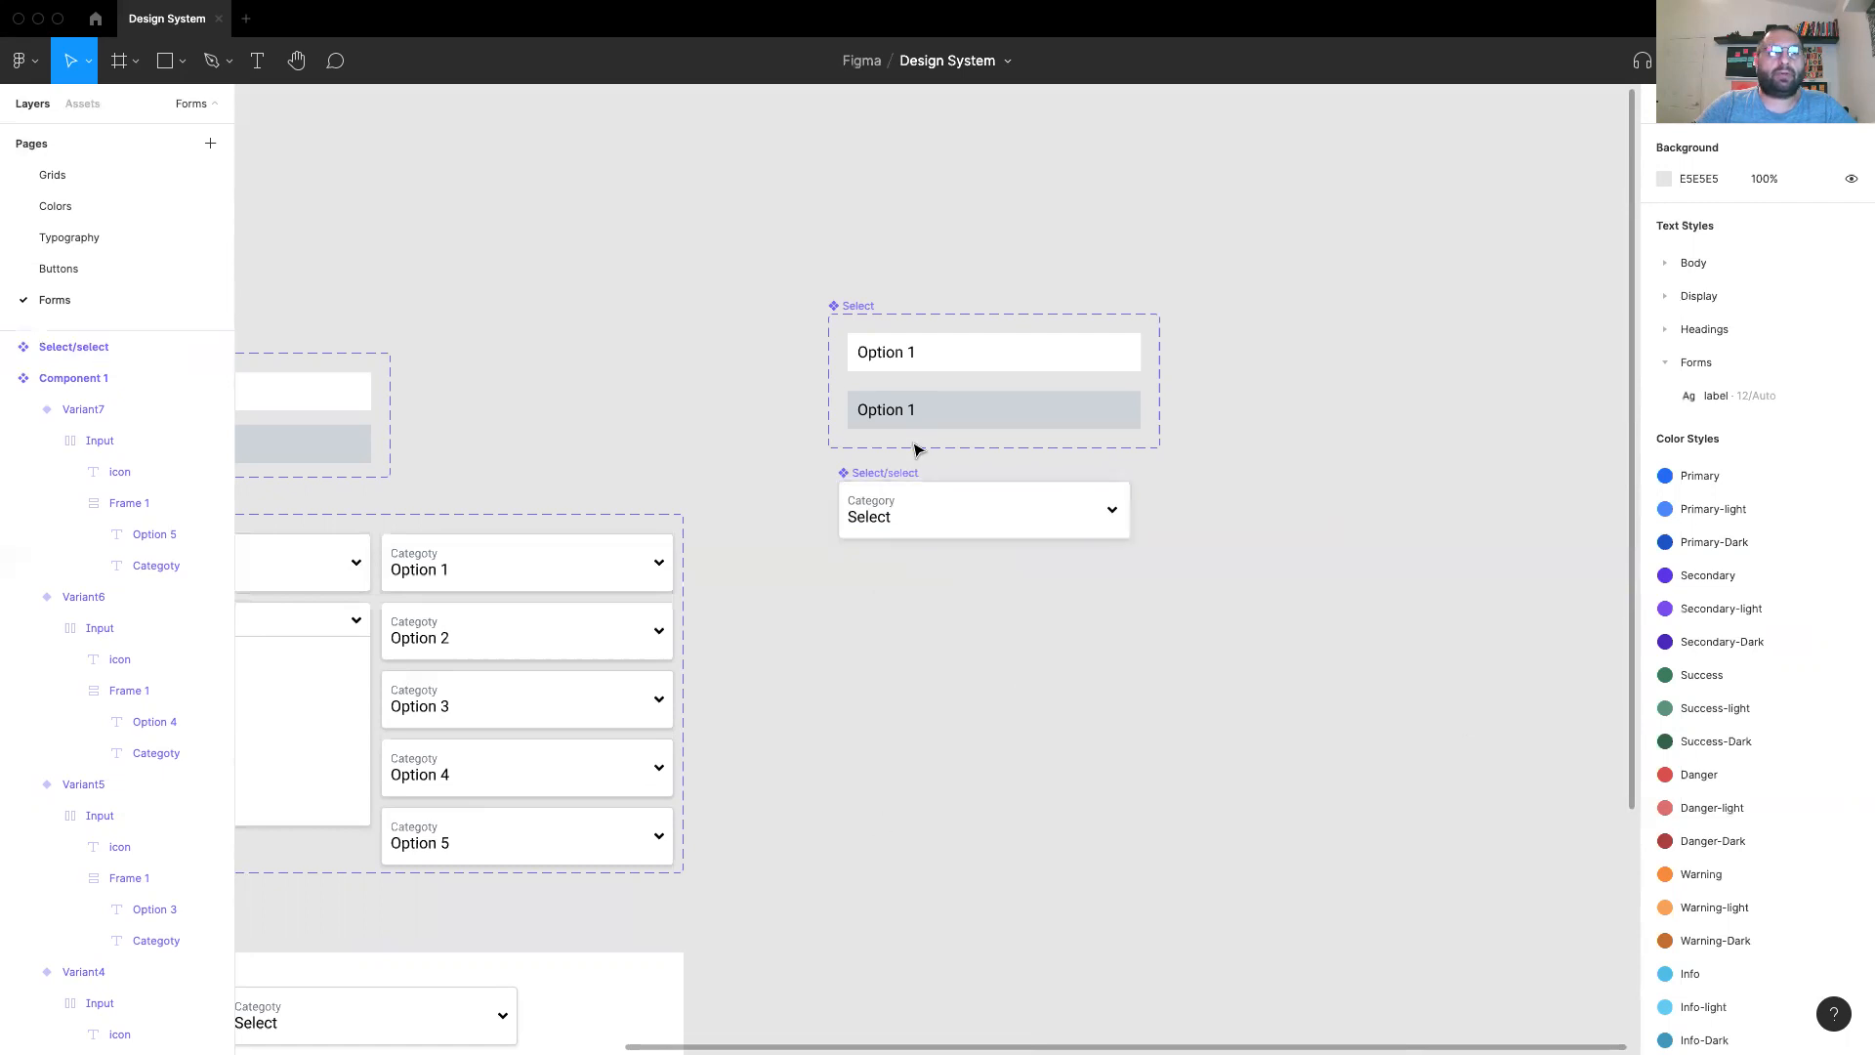
{"action": "left_click", "coordinate": [882, 489]}
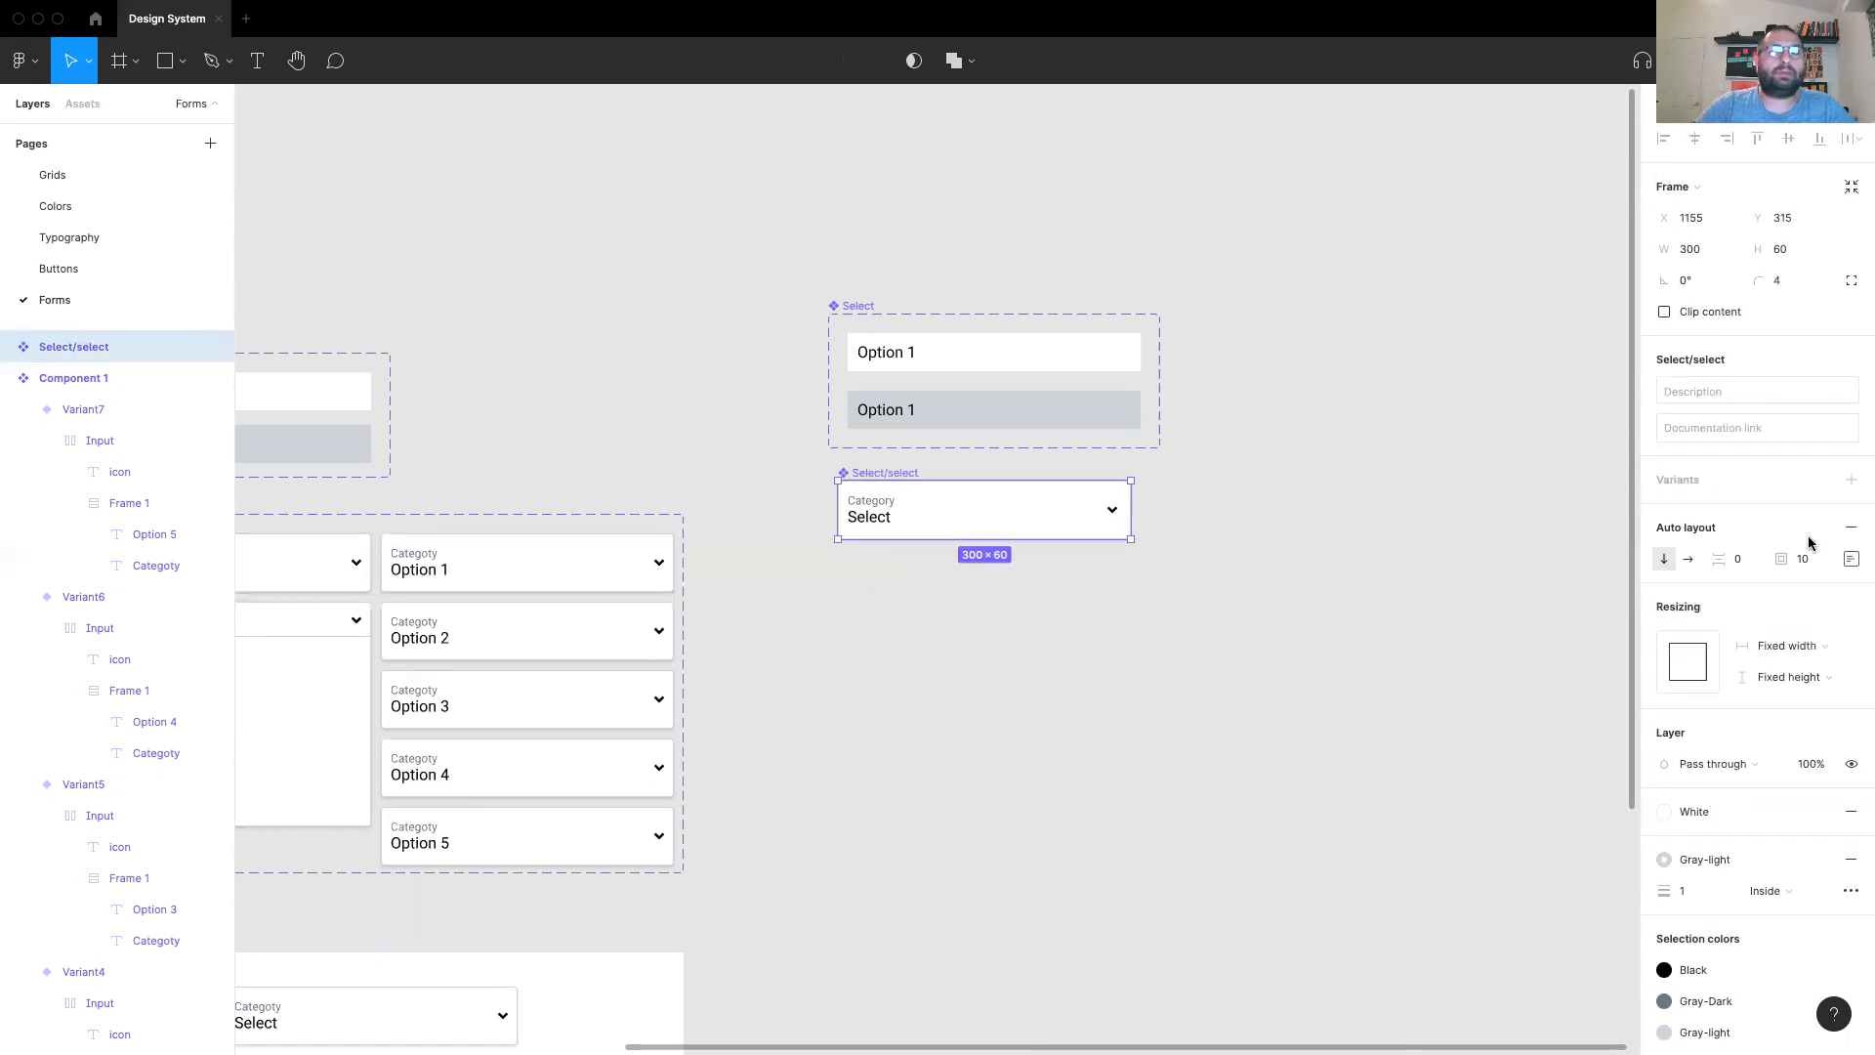
{"action": "left_click", "coordinate": [1852, 480]}
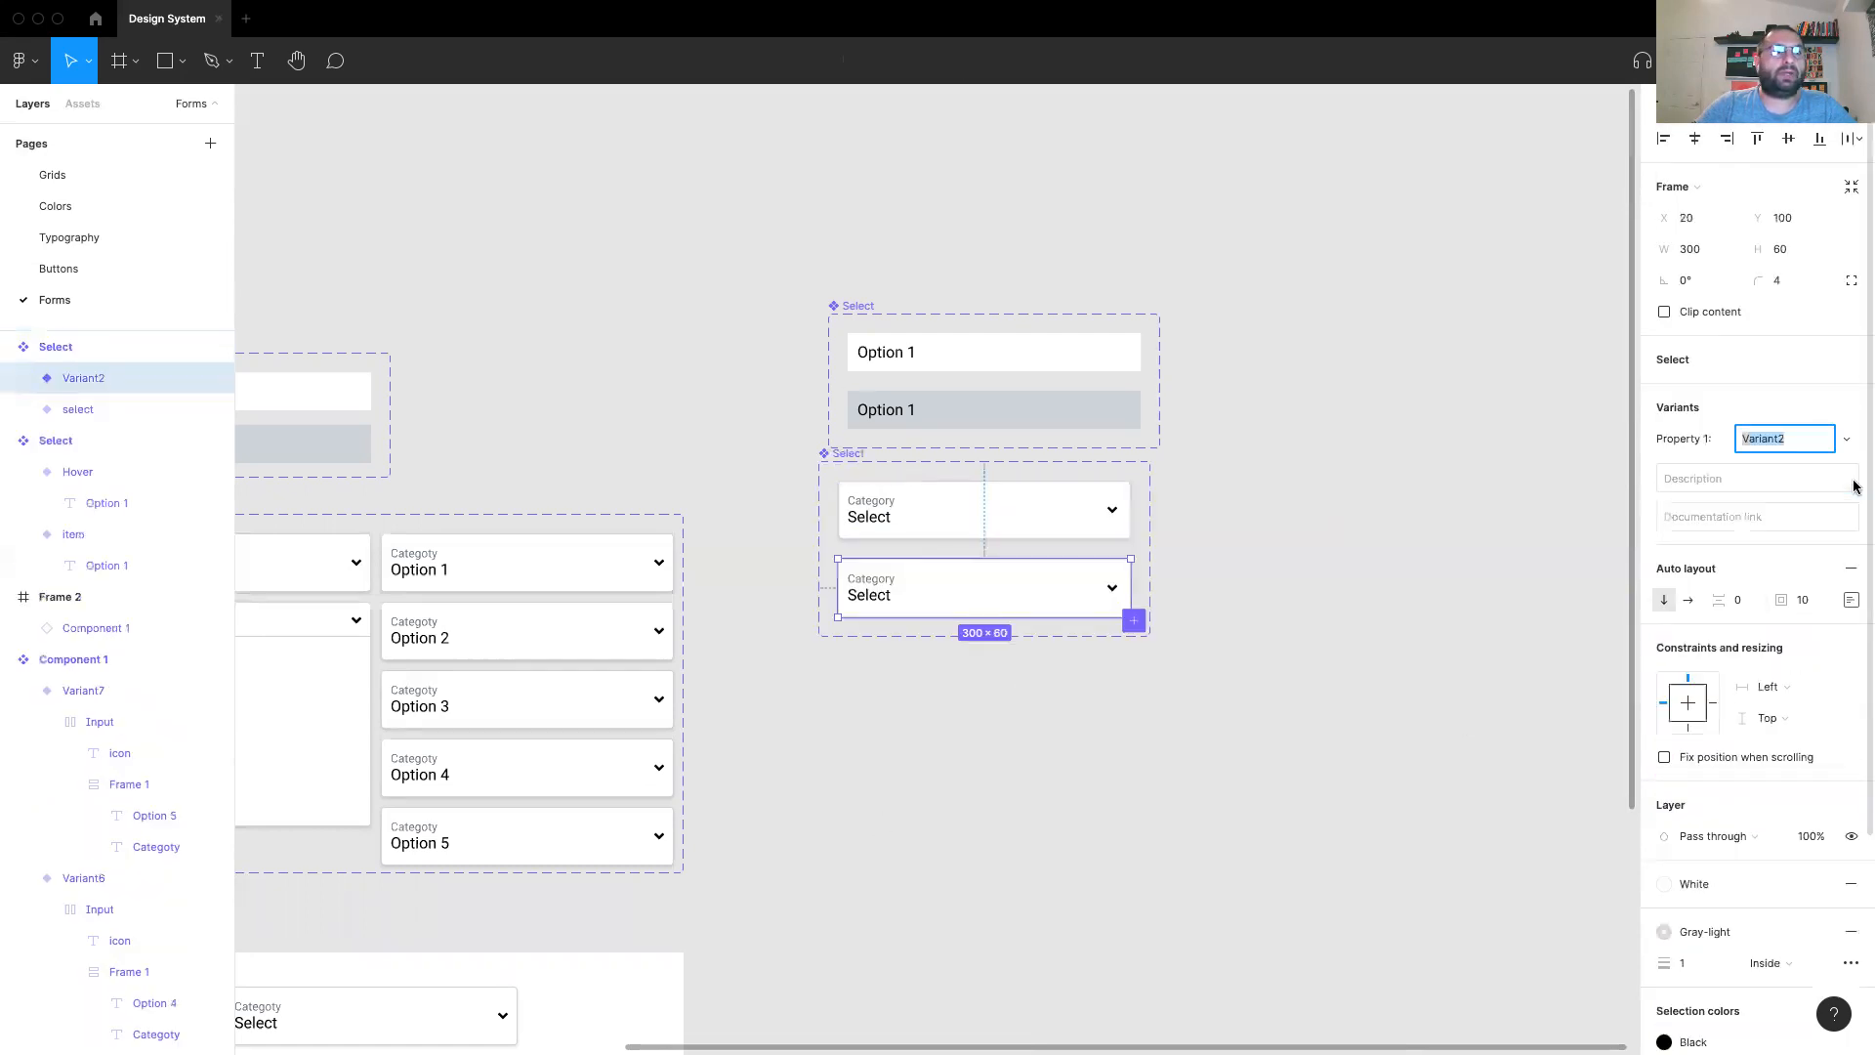
{"action": "left_click", "coordinate": [1236, 642]}
Step: Extend the select field's component set downward to leave free space below its second variant
{"action": "left_click", "coordinate": [860, 517]}
{"action": "left_click_drag", "start_coordinate": [935, 637], "coordinate": [955, 902]}
{"action": "left_click", "coordinate": [1351, 619]}
{"action": "left_click", "coordinate": [928, 358]}
{"action": "left_click", "coordinate": [1174, 742]}
{"action": "scroll", "coordinate": [1174, 743], "scroll_direction": "left", "scroll_amount": 5}
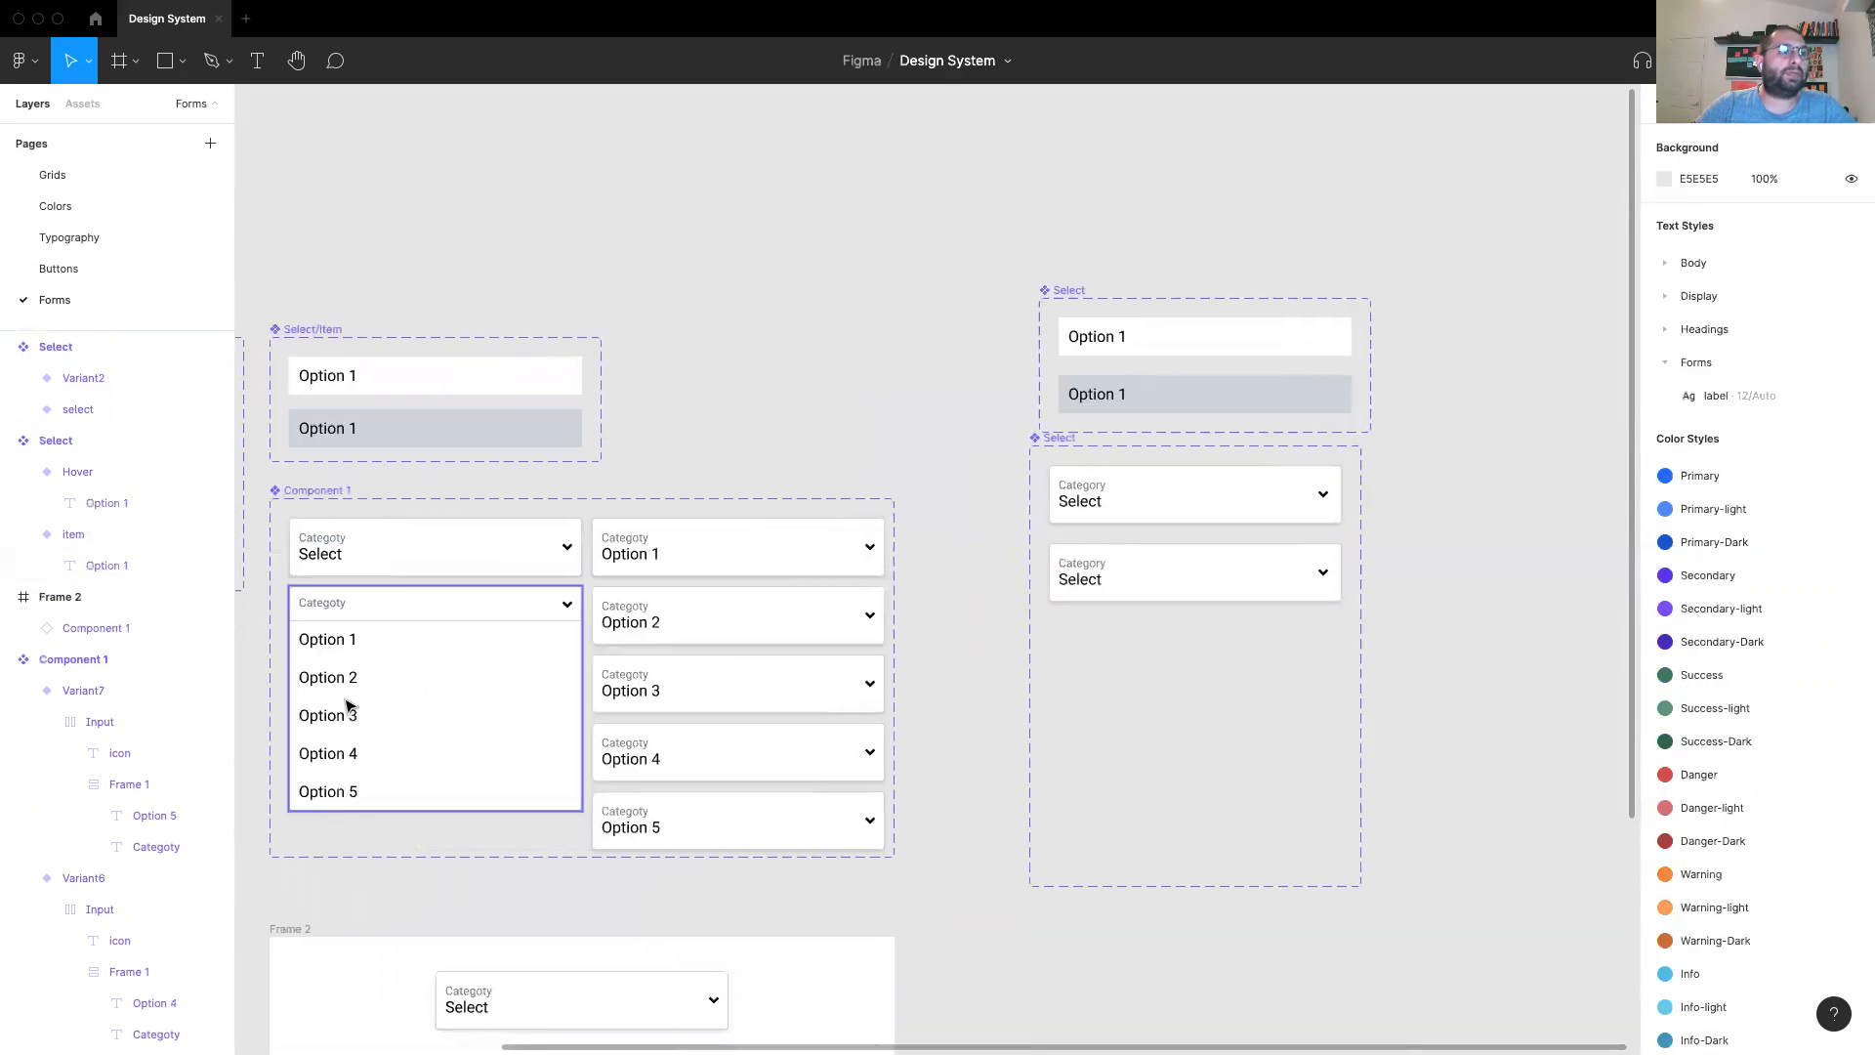
{"action": "scroll", "coordinate": [1367, 556], "scroll_direction": "right", "scroll_amount": 3}
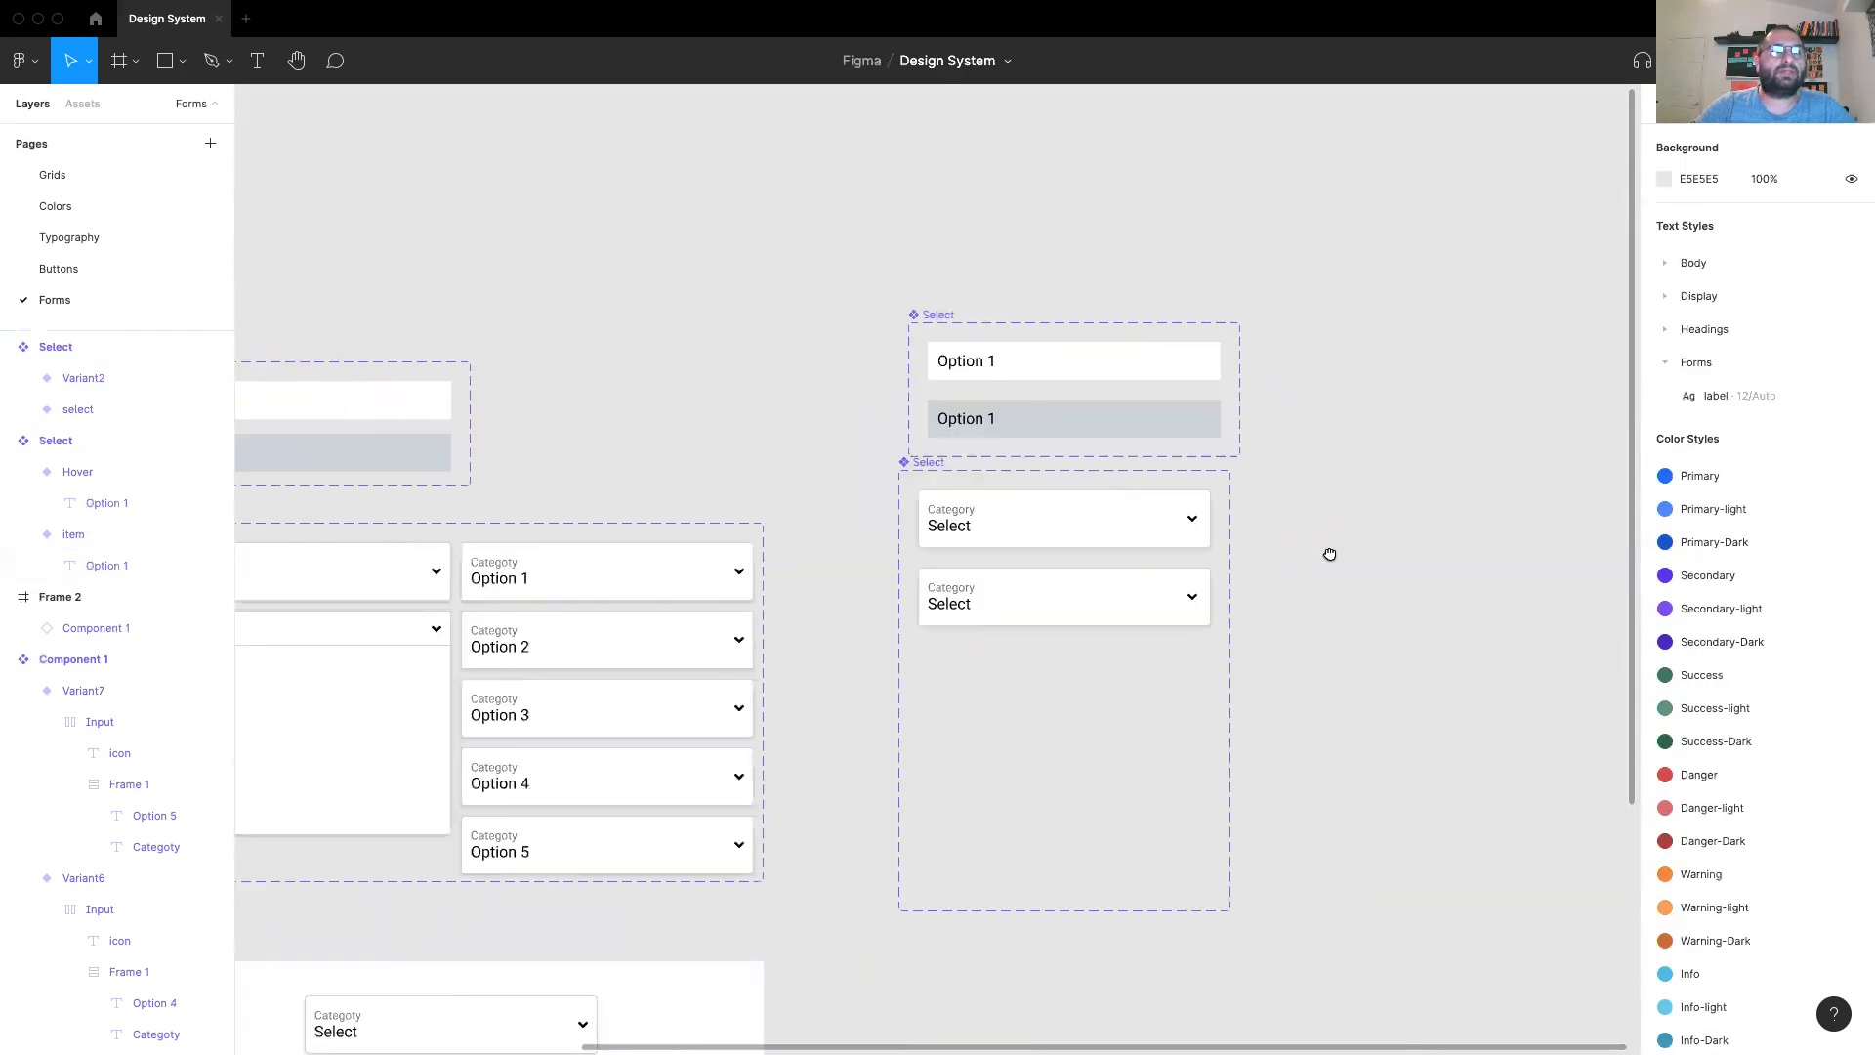
{"action": "left_click", "coordinate": [1064, 363]}
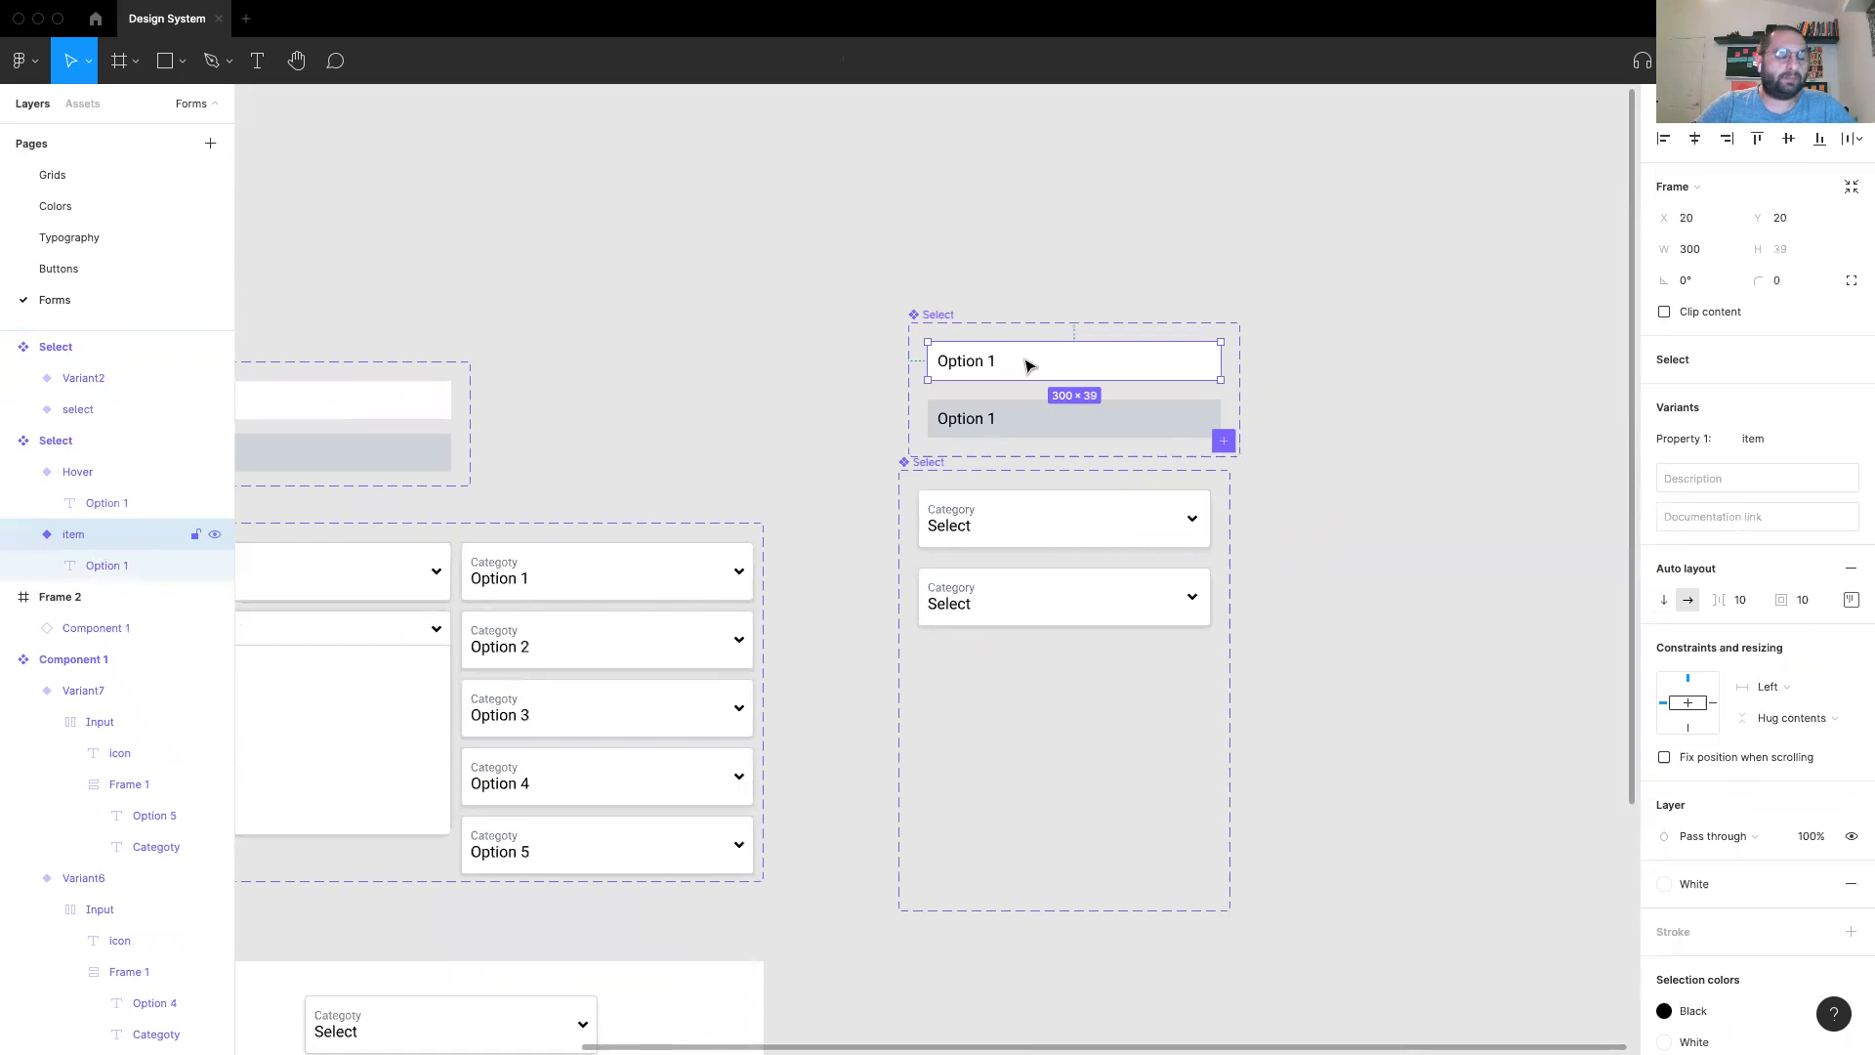
{"action": "left_click_drag", "start_coordinate": [1028, 365], "coordinate": [1016, 649]}
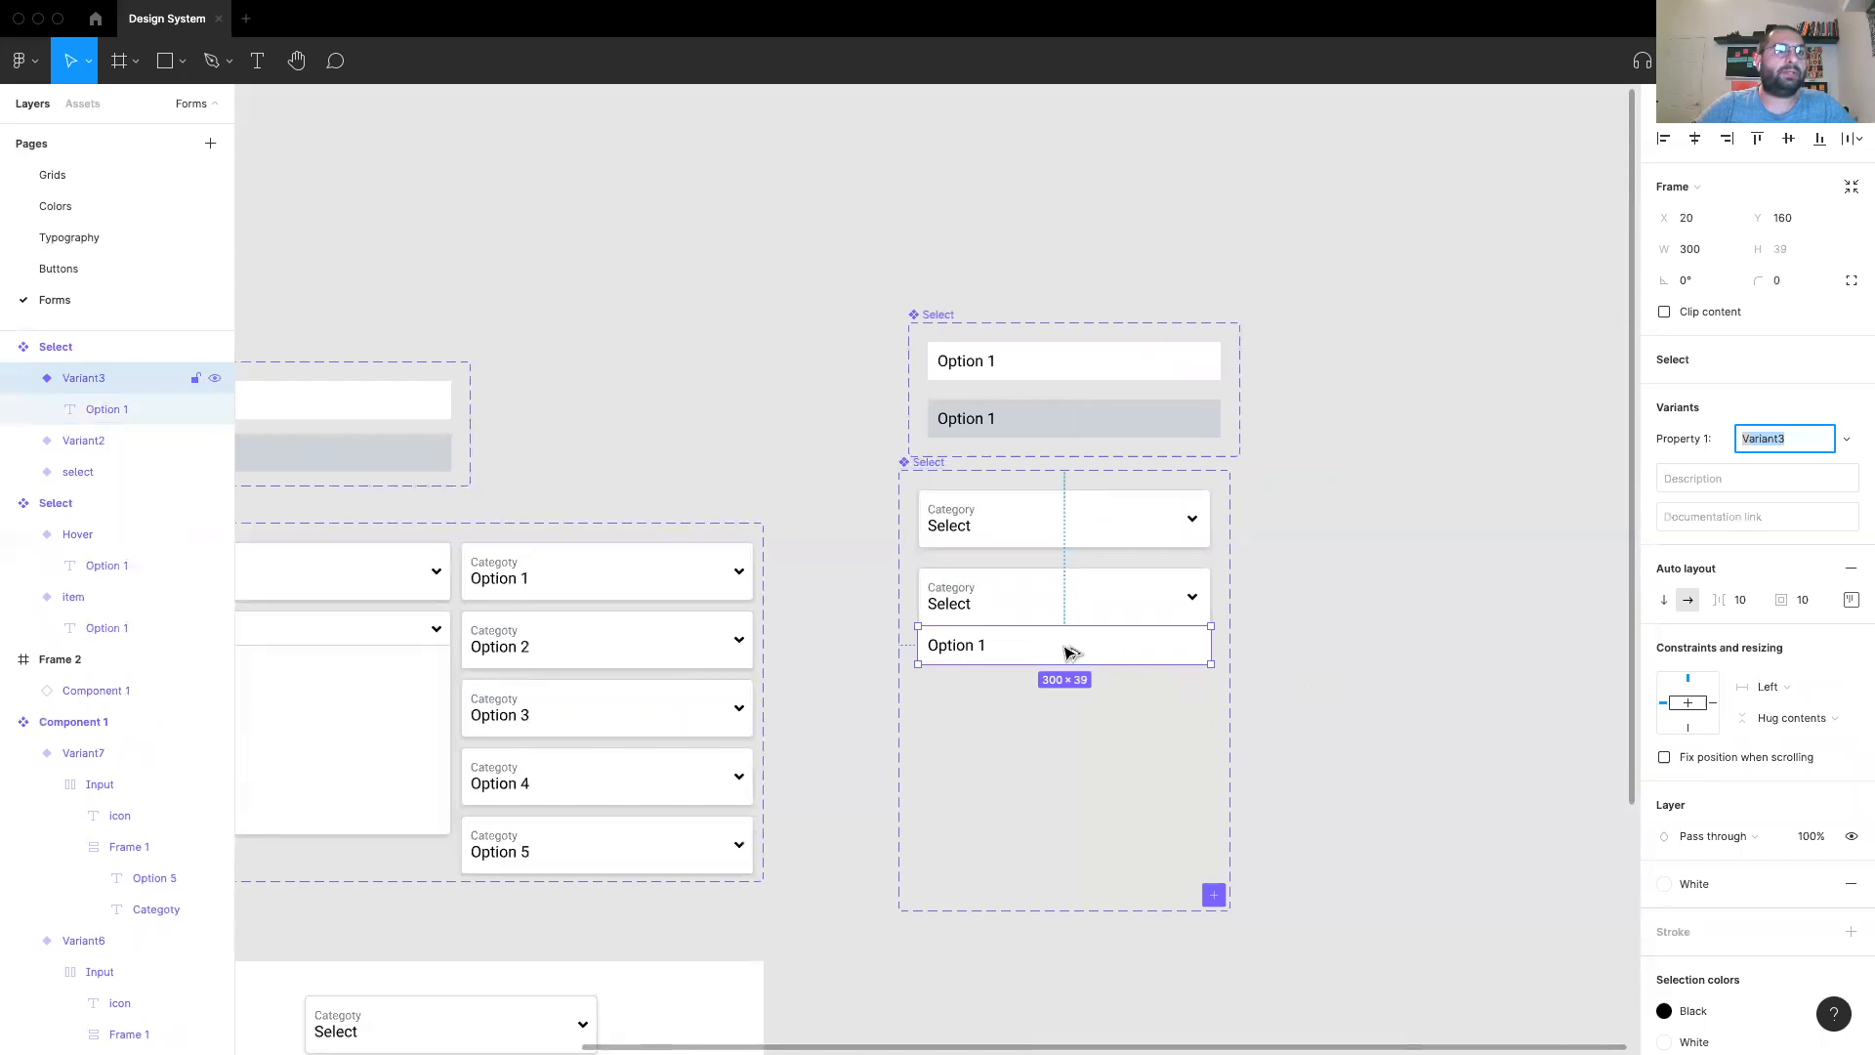
{"action": "key", "text": "super+d"}
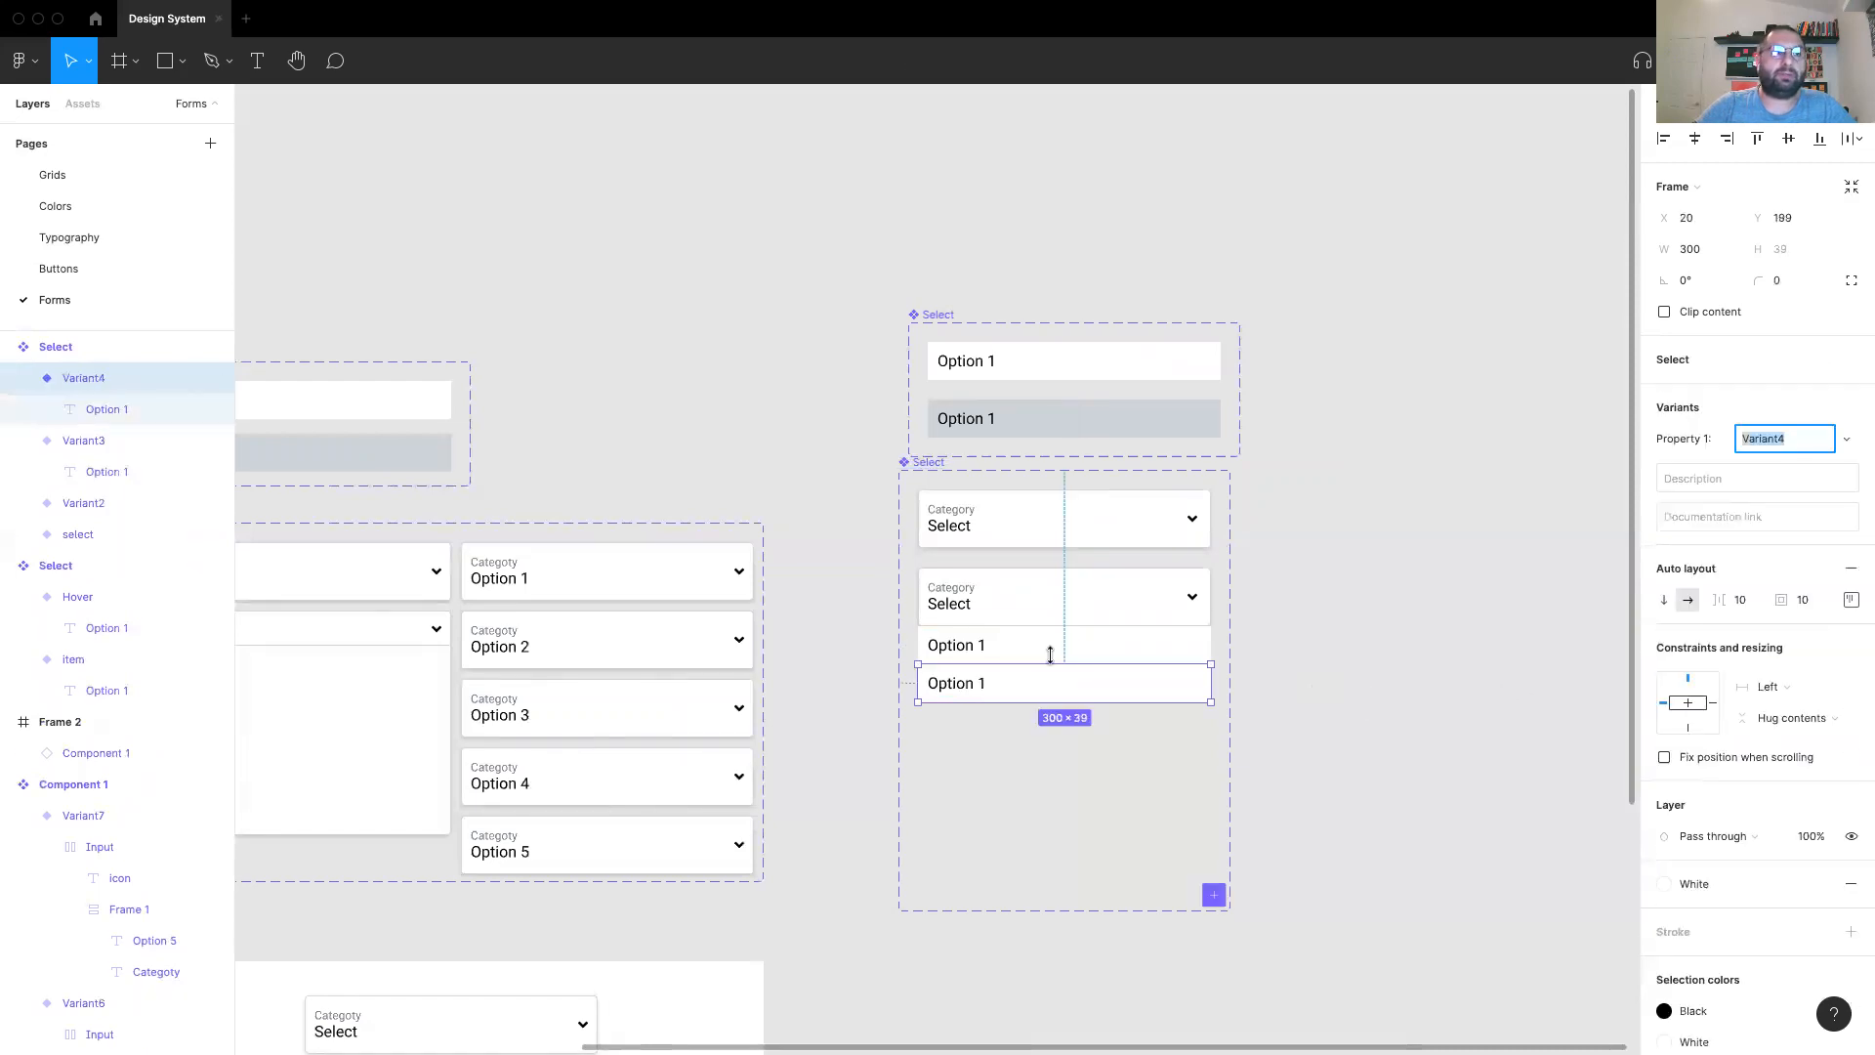
{"action": "left_click", "coordinate": [1049, 653], "text": "shift"}
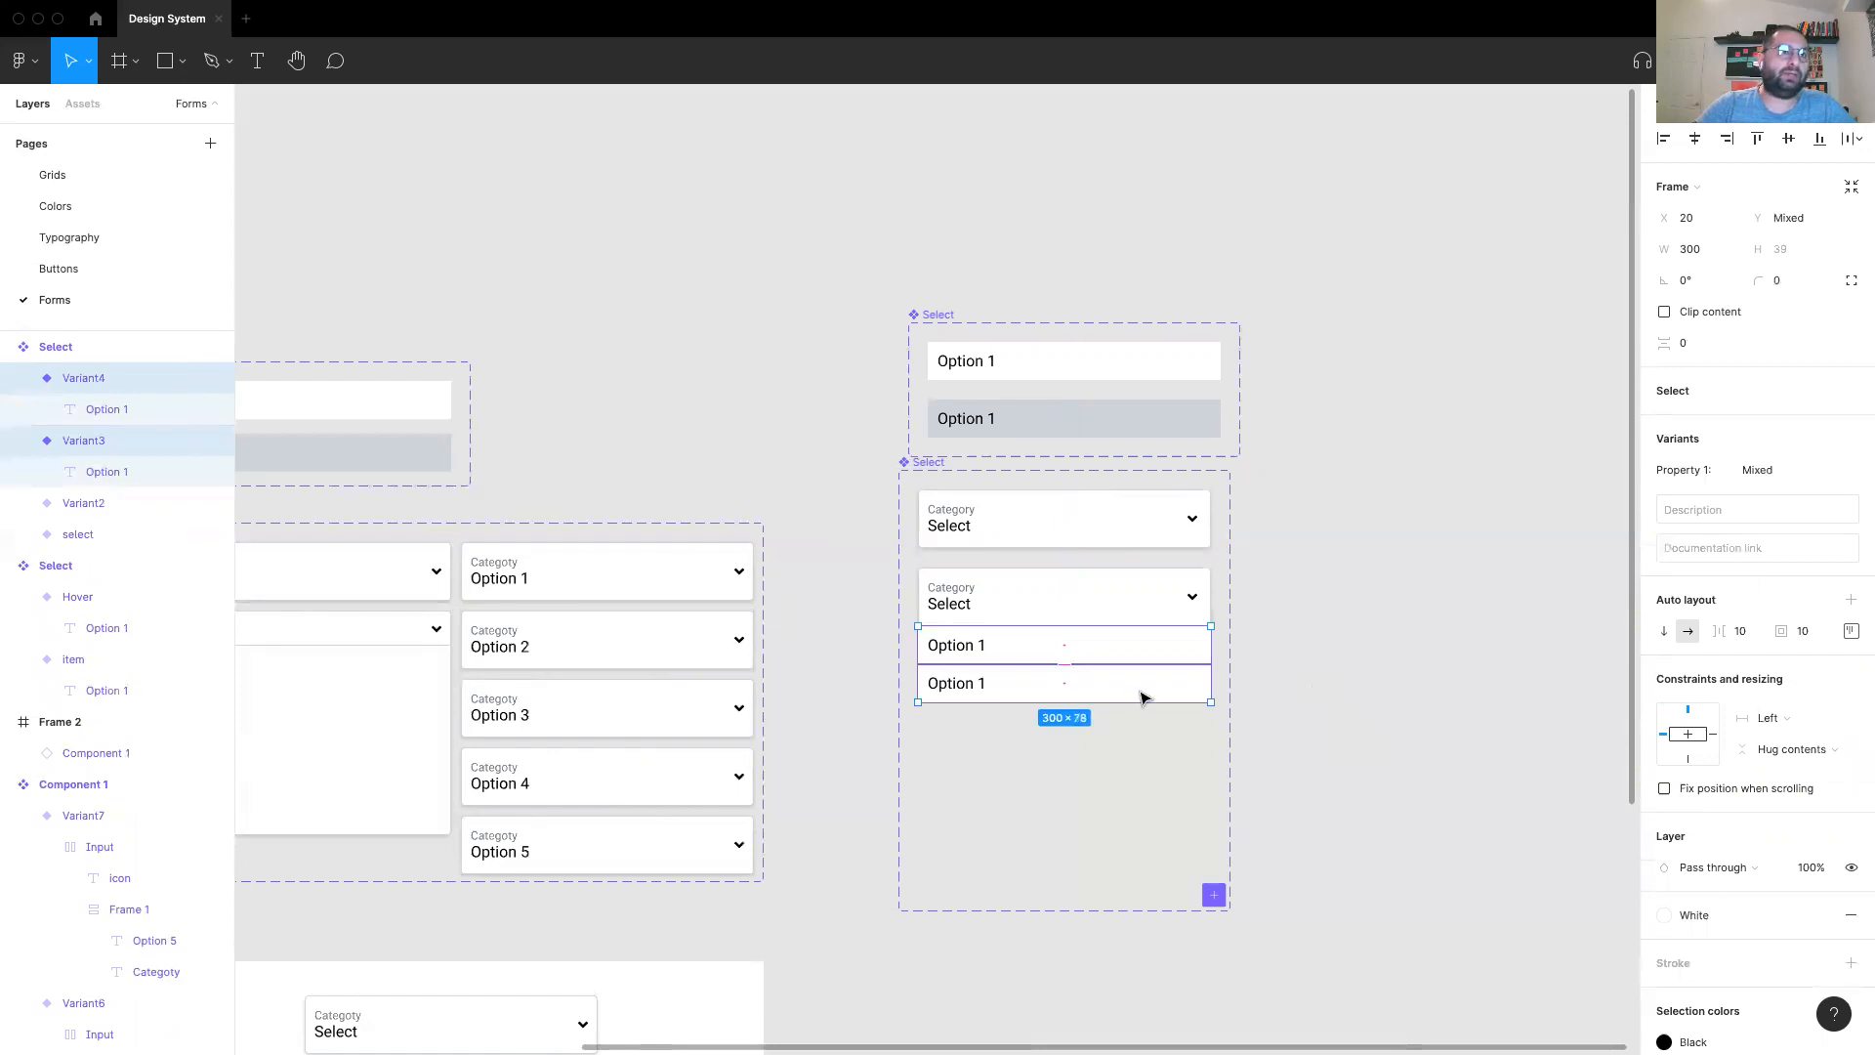
{"action": "left_click", "coordinate": [1260, 628]}
{"action": "left_click", "coordinate": [995, 647]}
{"action": "left_click", "coordinate": [998, 690], "text": "shift"}
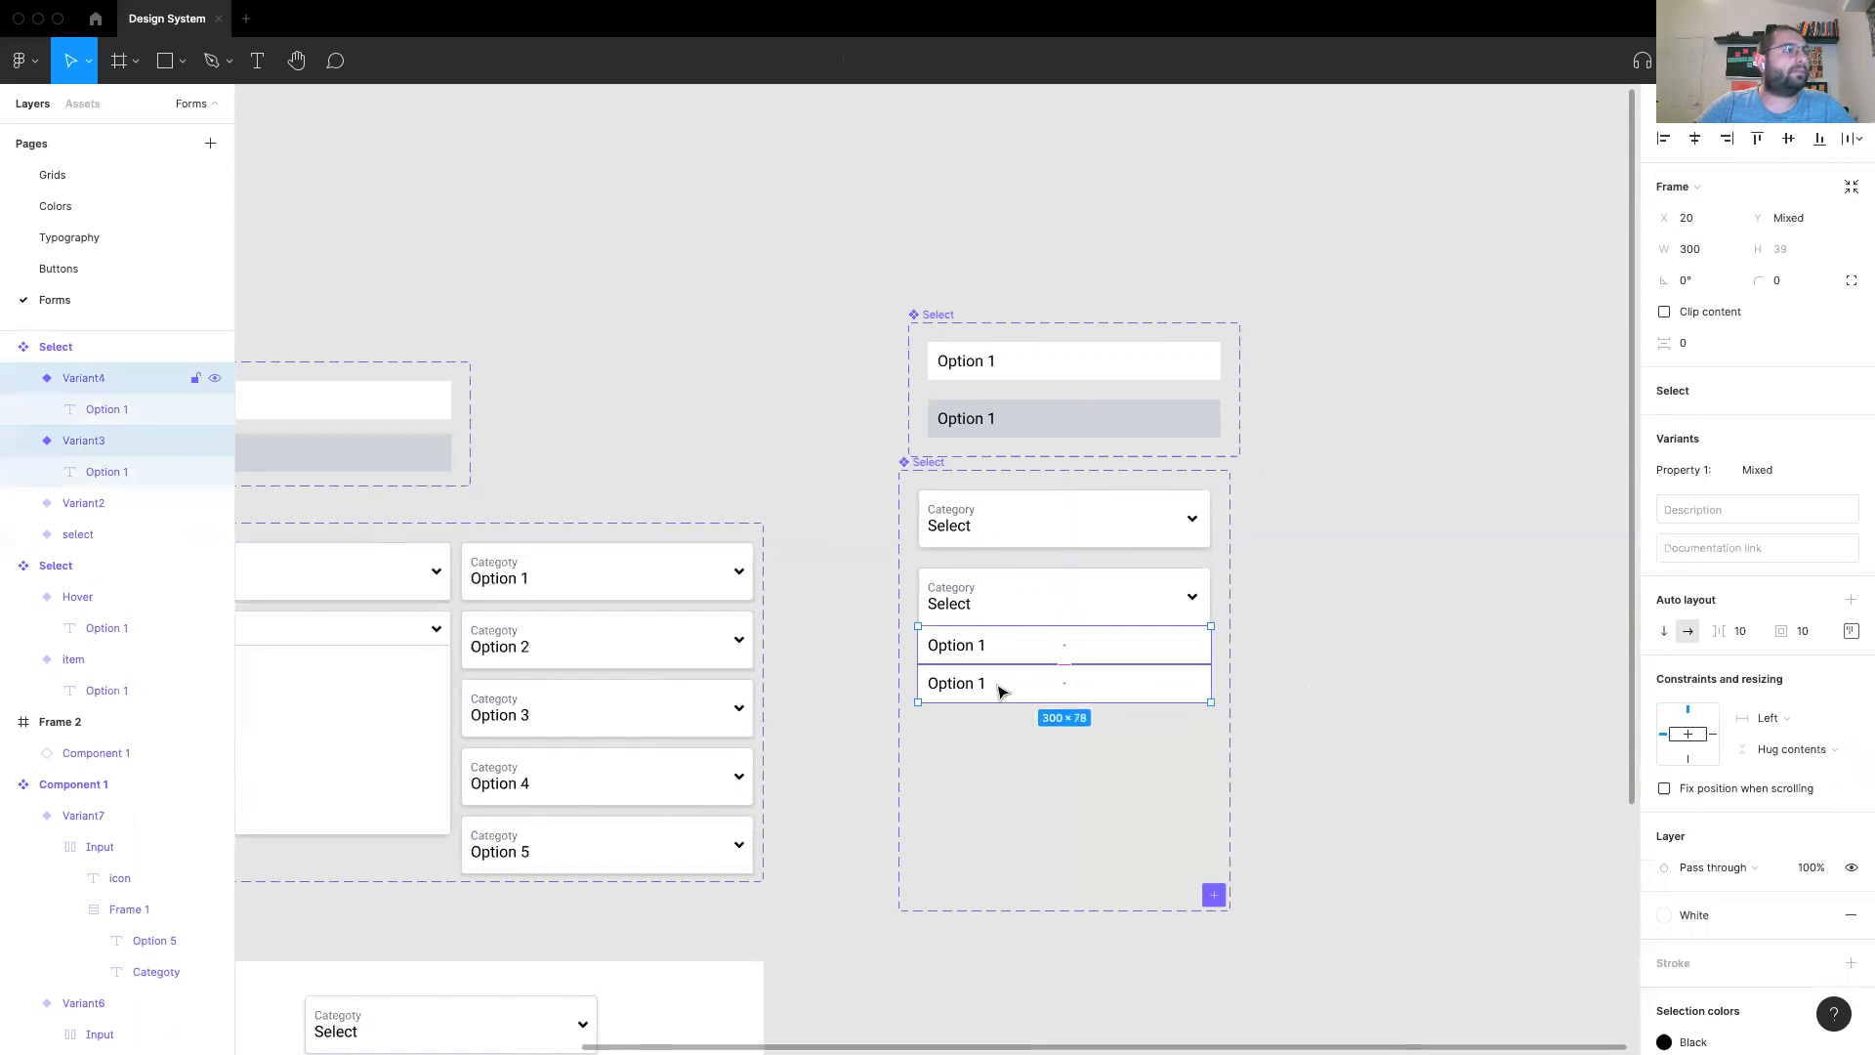
{"action": "left_click", "coordinate": [1269, 683]}
{"action": "left_click", "coordinate": [1013, 650]}
{"action": "left_click", "coordinate": [992, 684], "text": "shift"}
{"action": "key", "text": "super+d"}
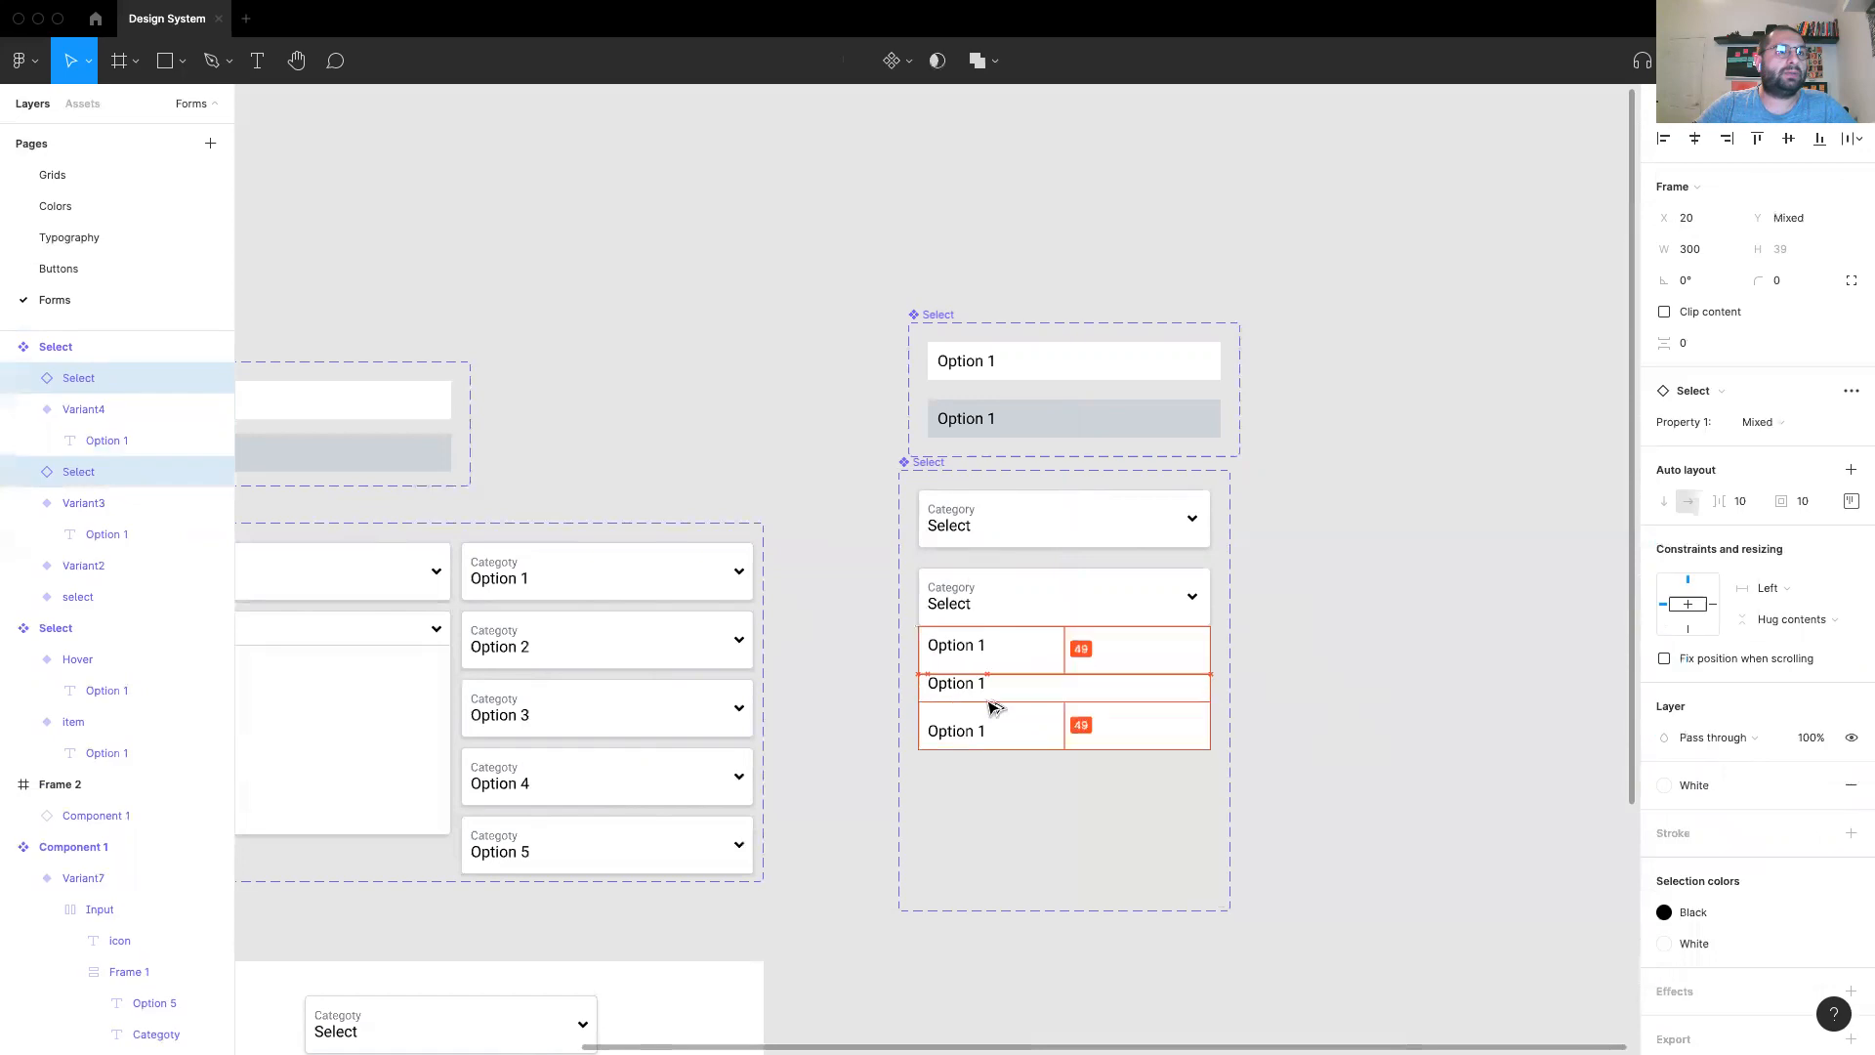
{"action": "left_click", "coordinate": [956, 682], "text": "shift"}
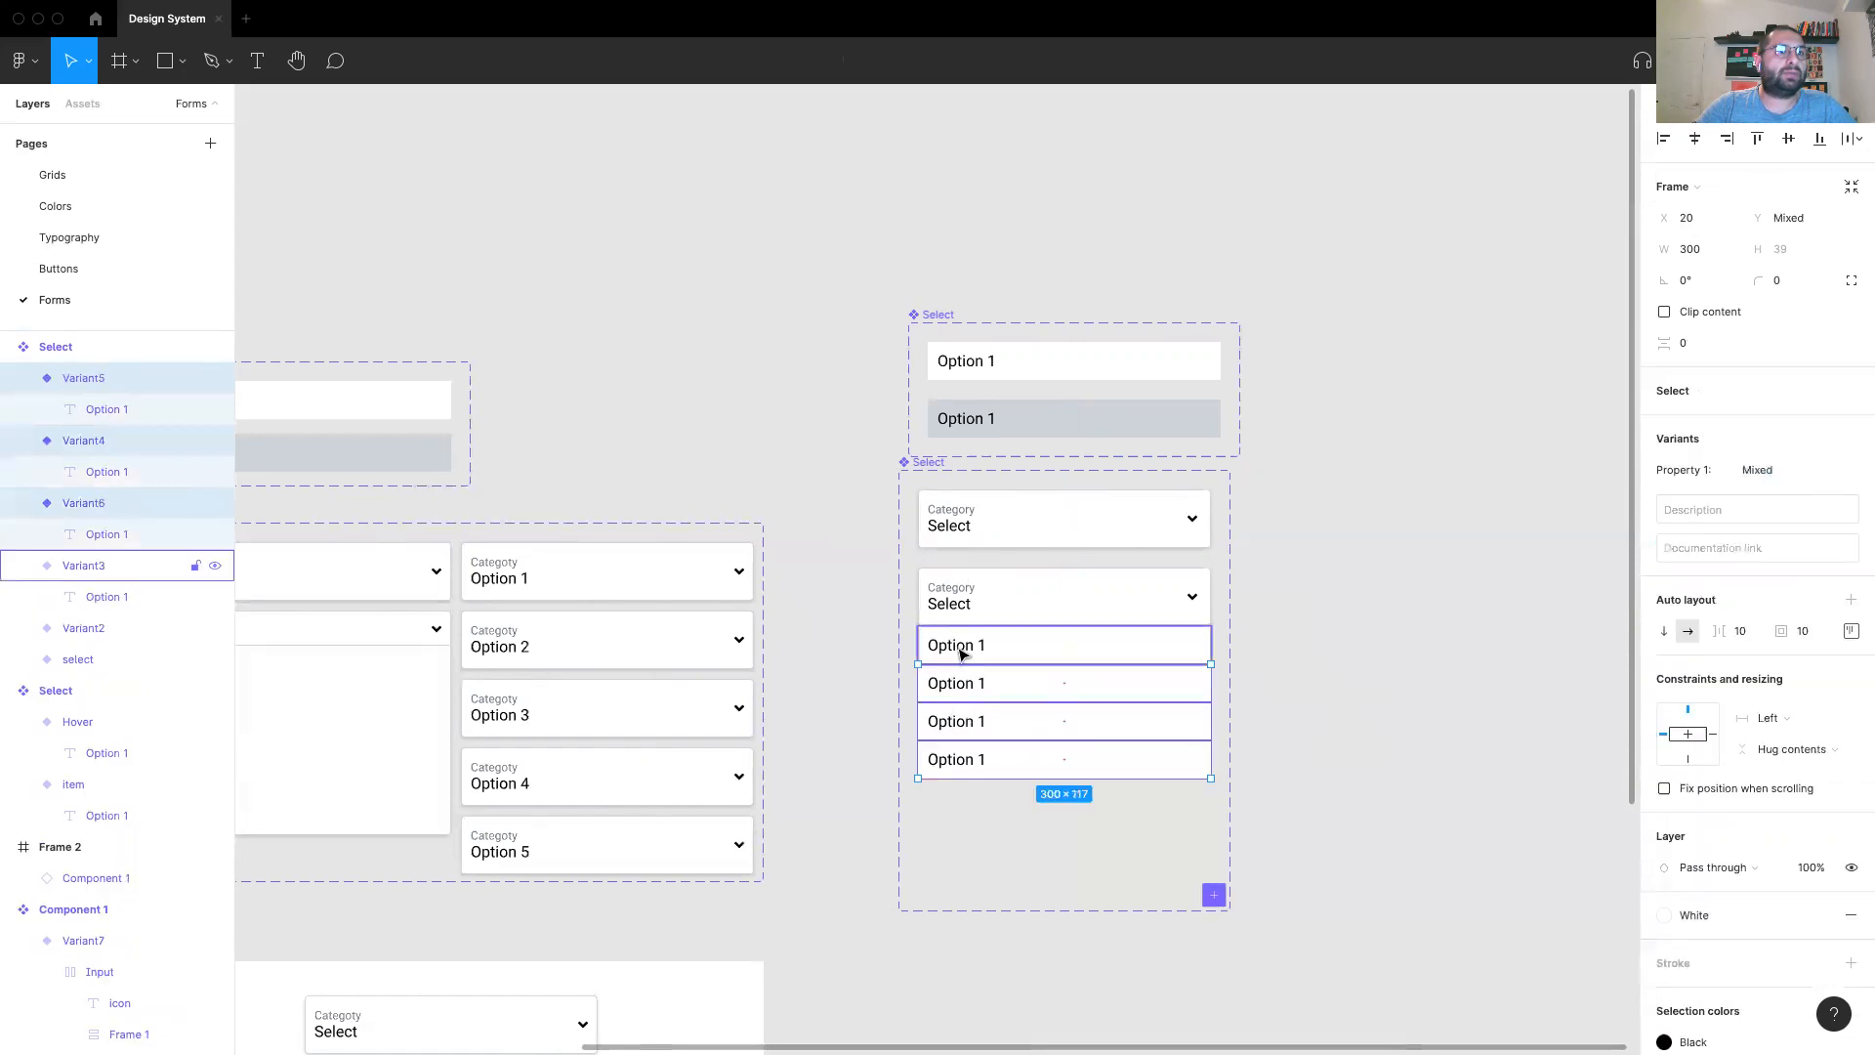
{"action": "left_click", "coordinate": [958, 647], "text": "shift"}
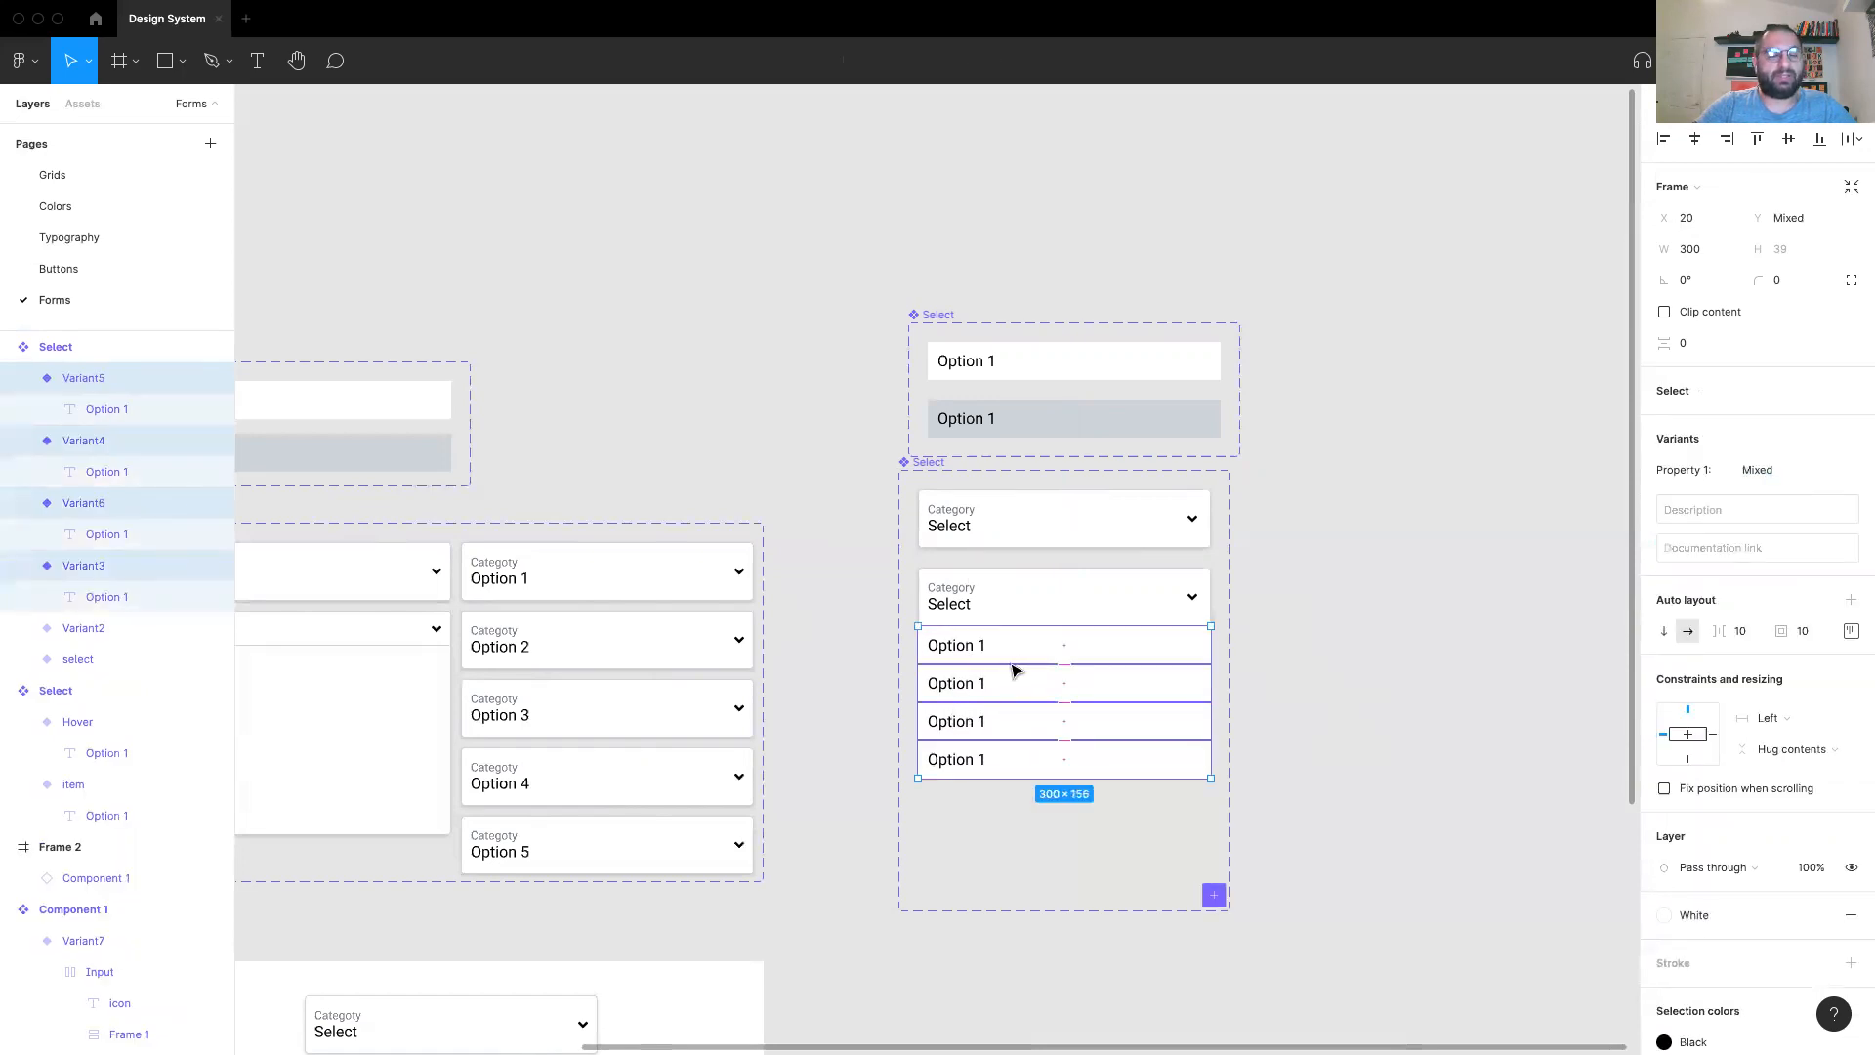
{"action": "right_click", "coordinate": [1006, 662]}
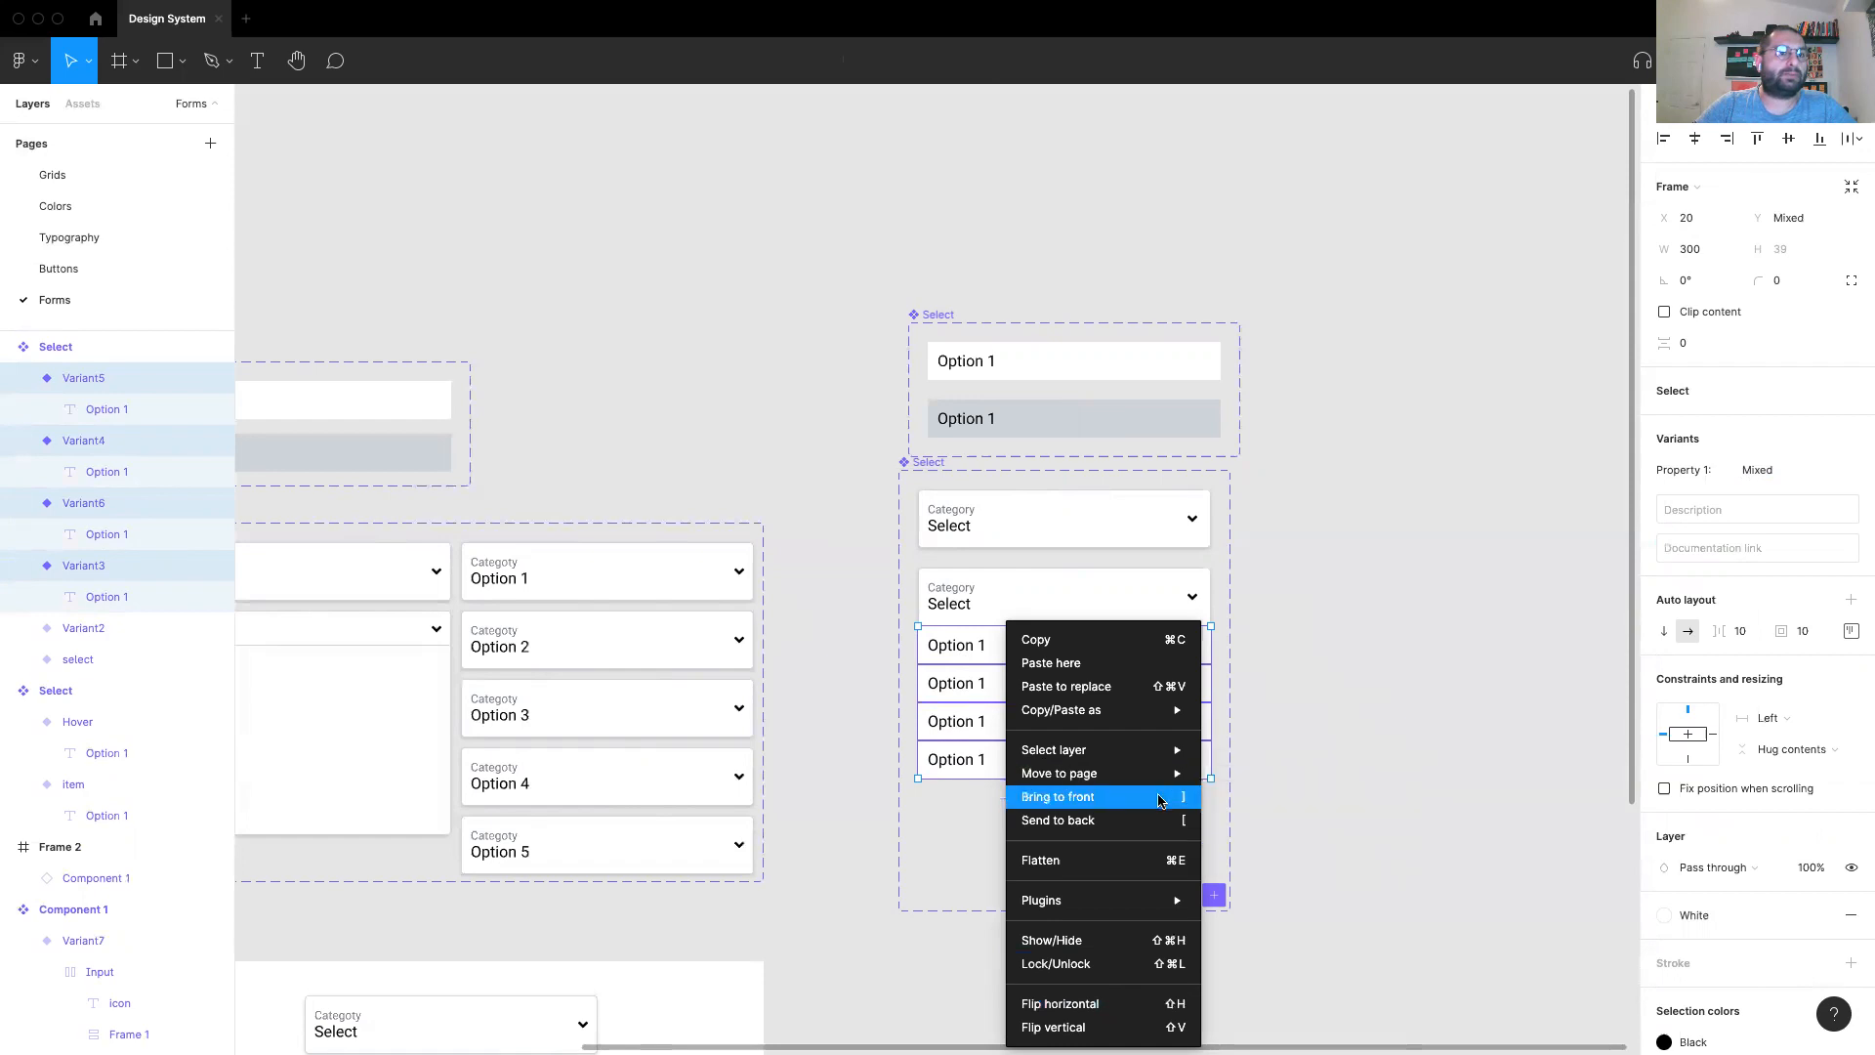
{"action": "left_click", "coordinate": [1402, 777]}
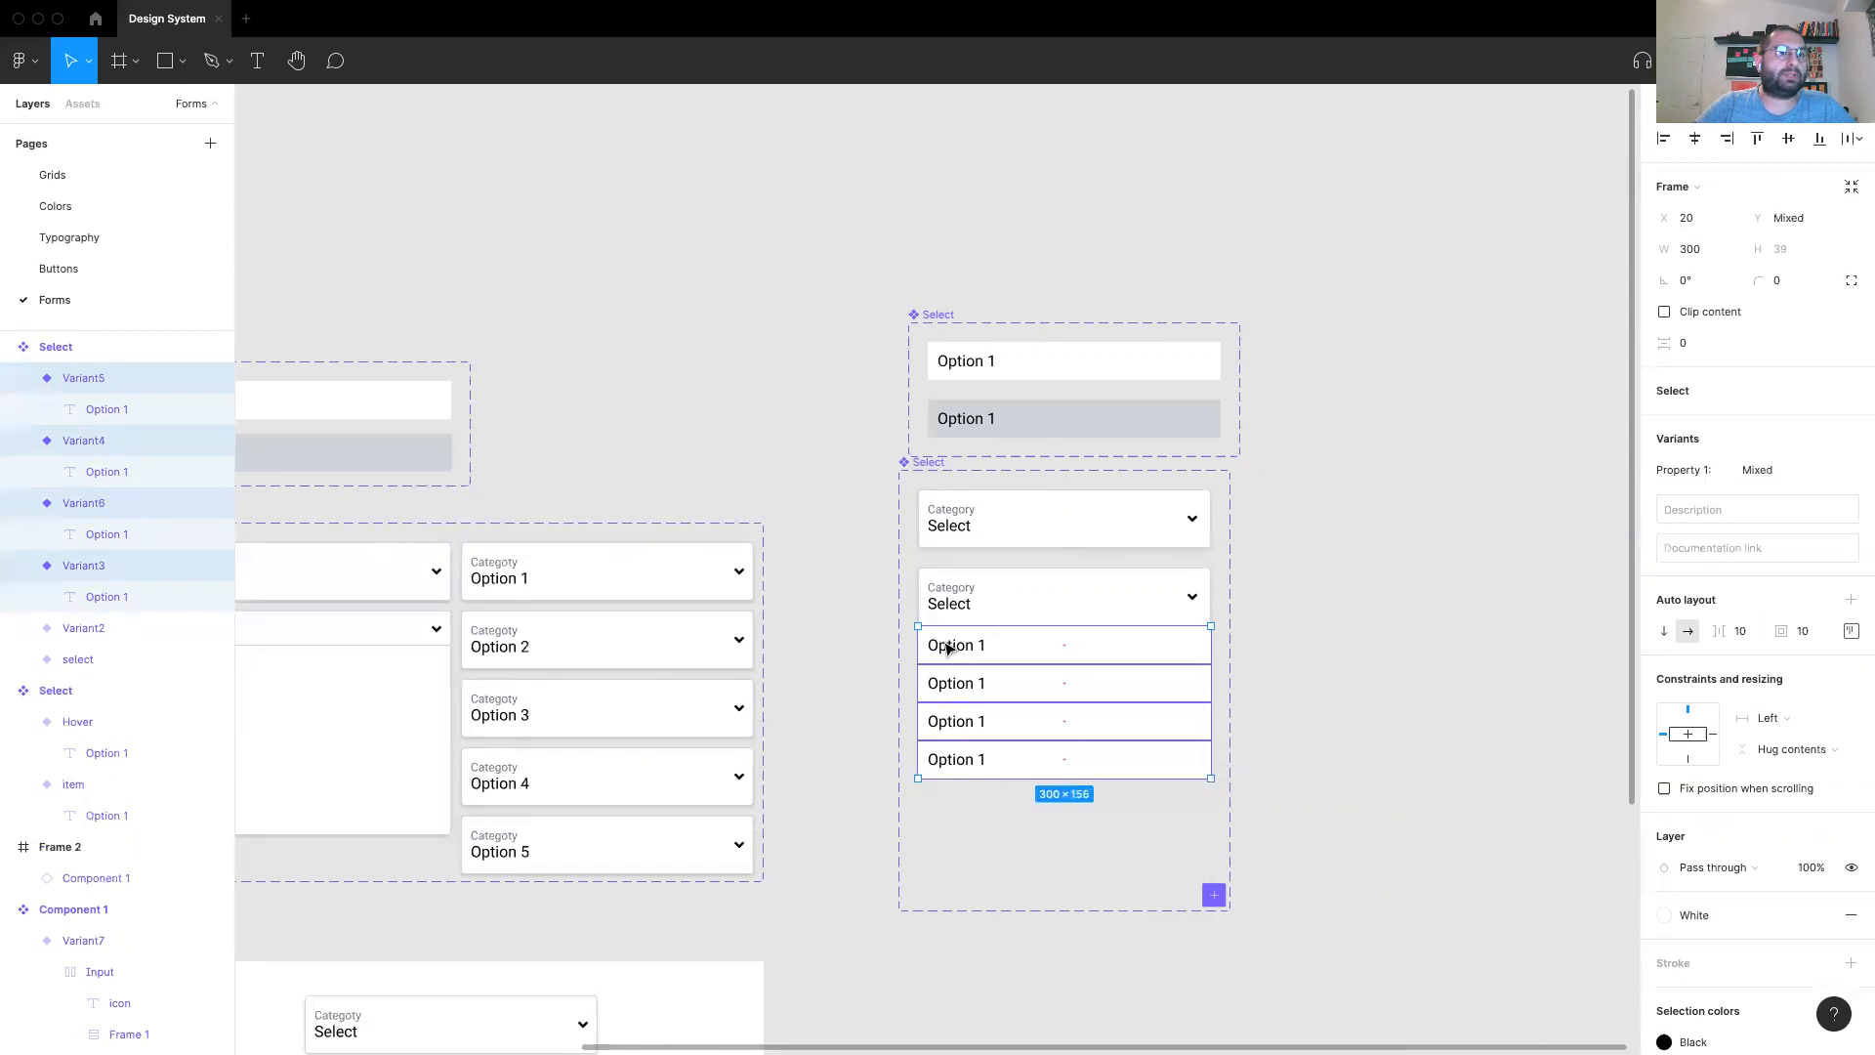
{"action": "left_click", "coordinate": [1414, 619]}
{"action": "left_click", "coordinate": [957, 645]}
{"action": "left_click", "coordinate": [969, 683], "text": "shift"}
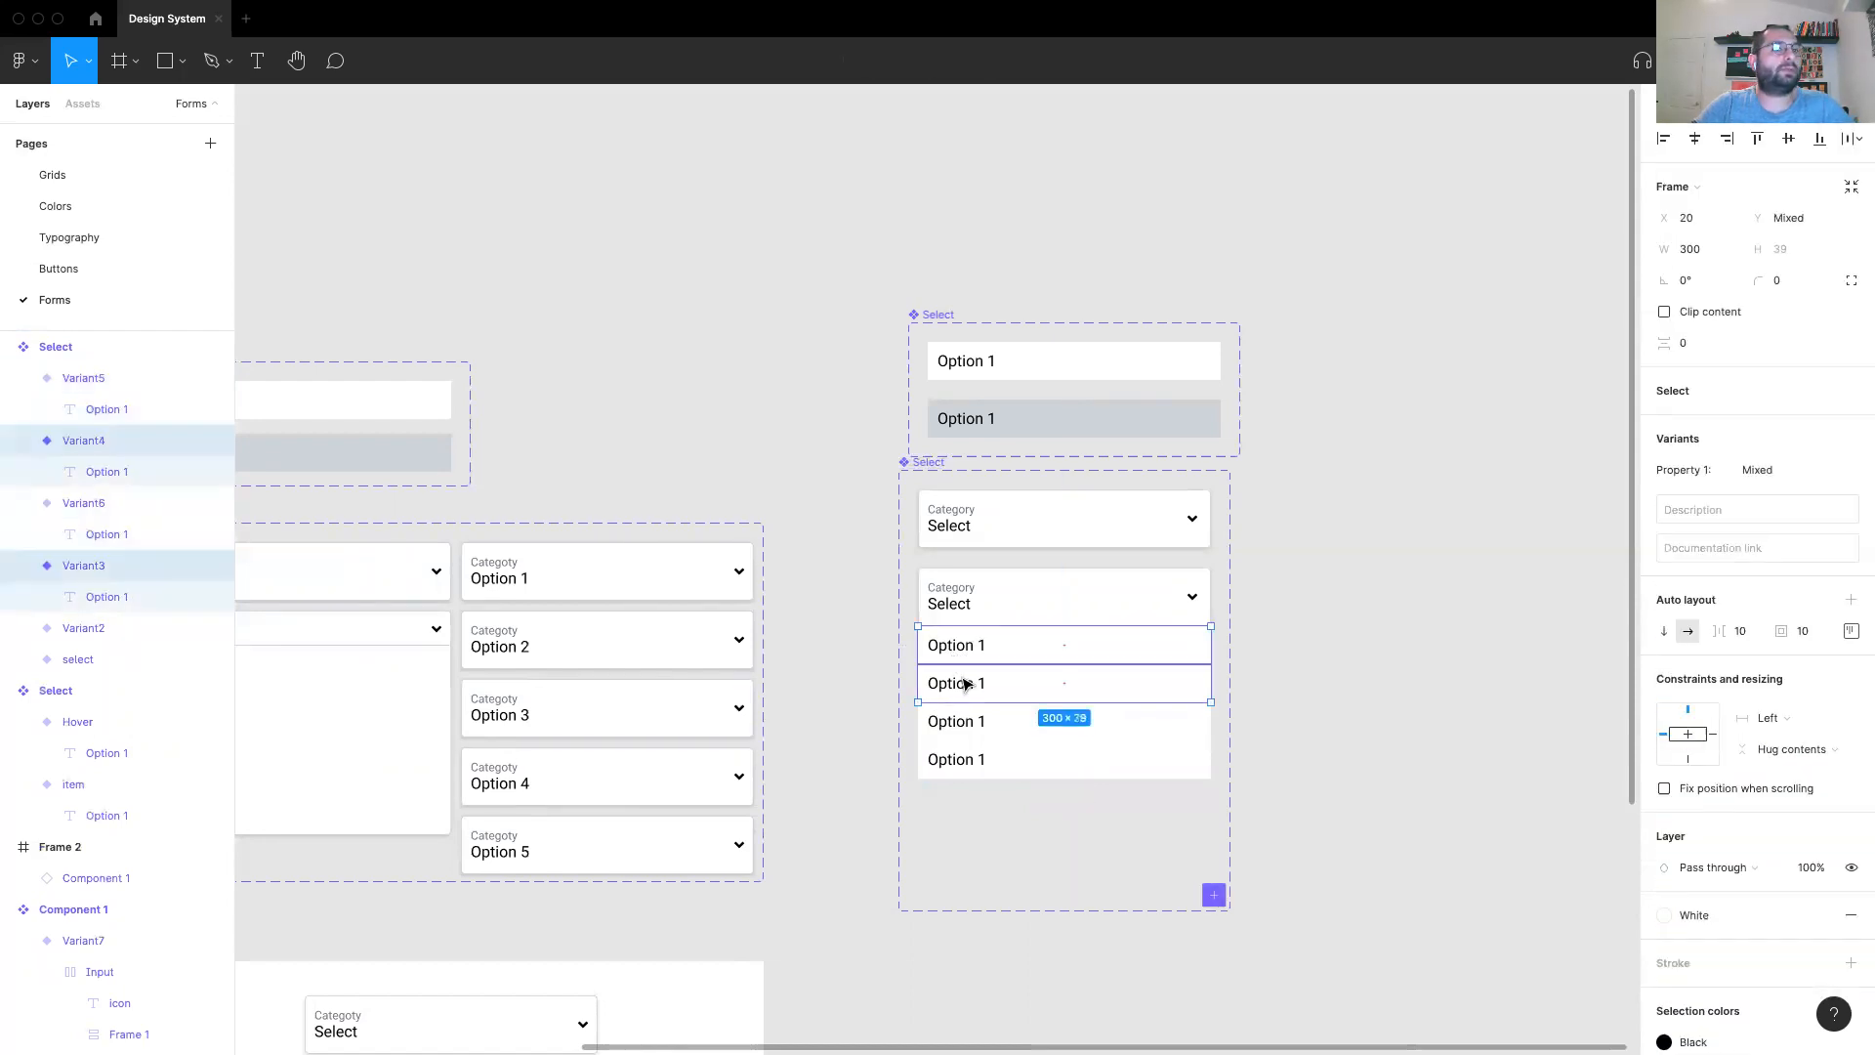
{"action": "left_click", "coordinate": [952, 734], "text": "shift"}
{"action": "left_click", "coordinate": [956, 759], "text": "shift"}
{"action": "left_click_drag", "start_coordinate": [953, 648], "coordinate": [1410, 473]}
{"action": "left_click", "coordinate": [1485, 703]}
{"action": "left_click_drag", "start_coordinate": [1467, 695], "coordinate": [1191, 760]}
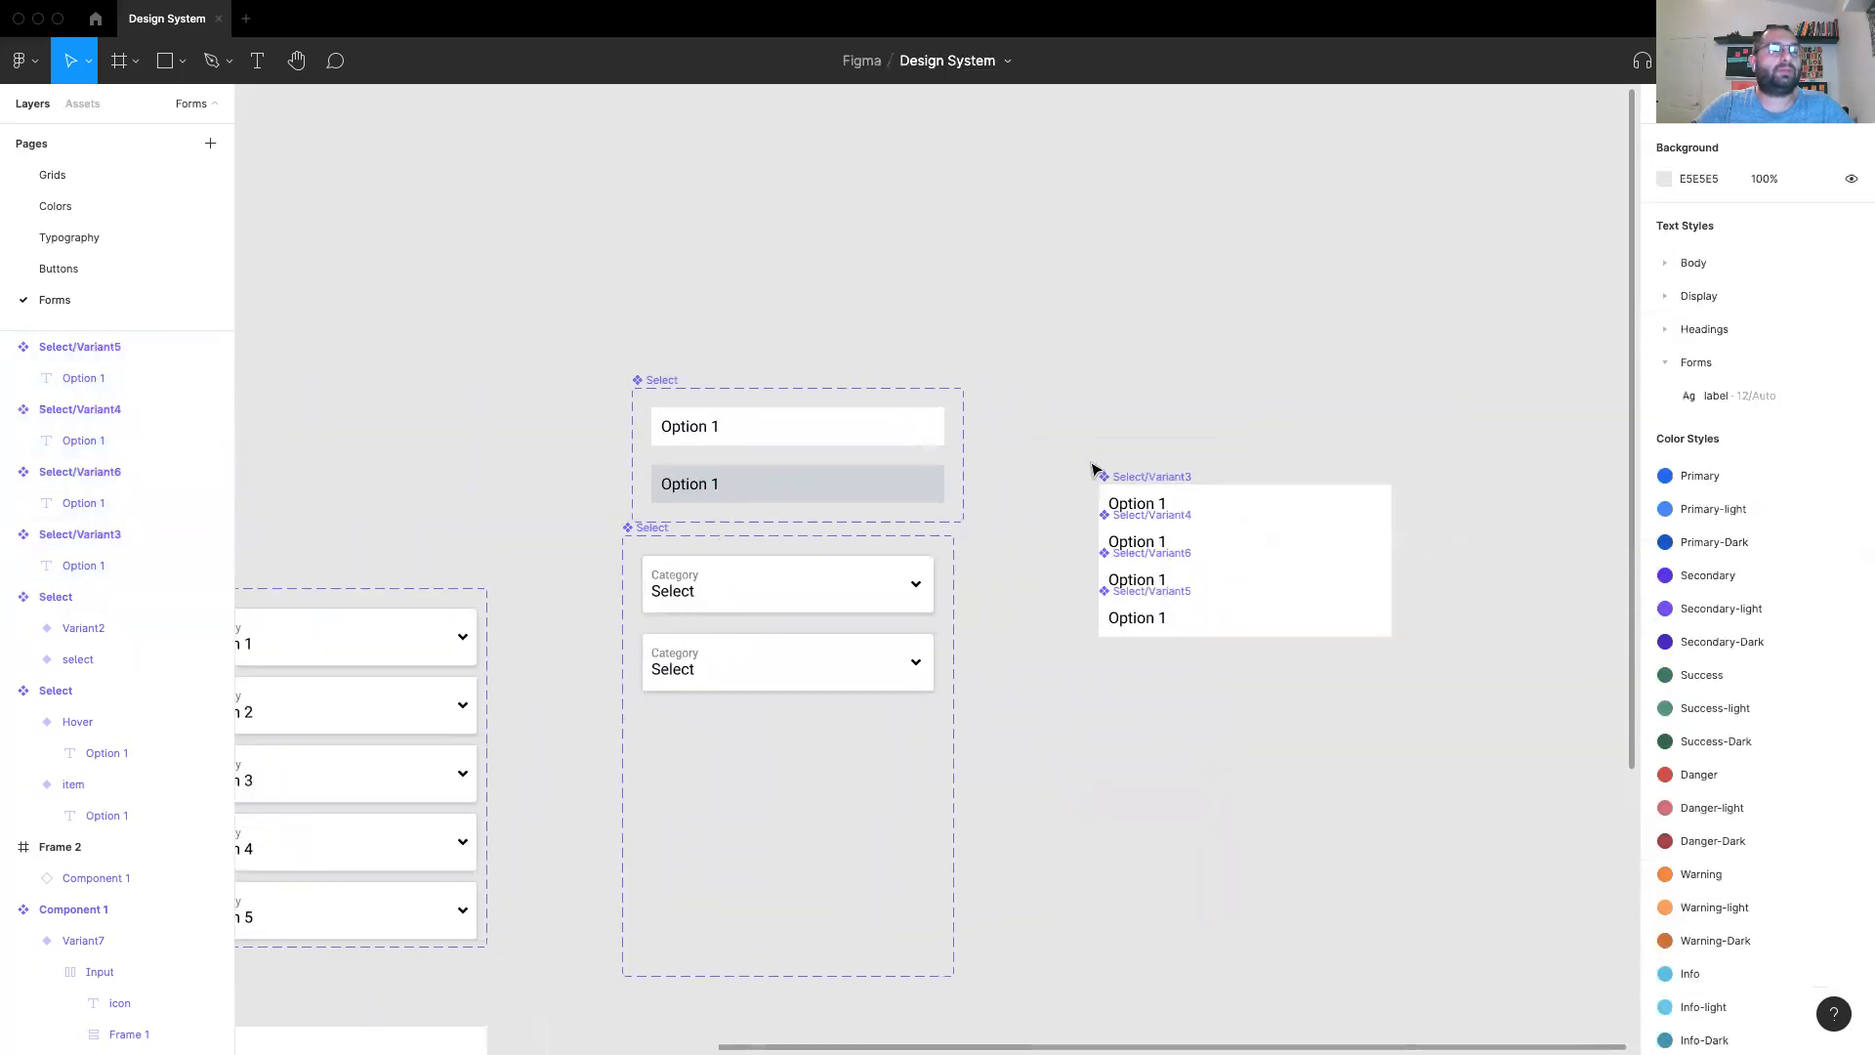
{"action": "left_click_drag", "start_coordinate": [1061, 428], "coordinate": [1584, 746]}
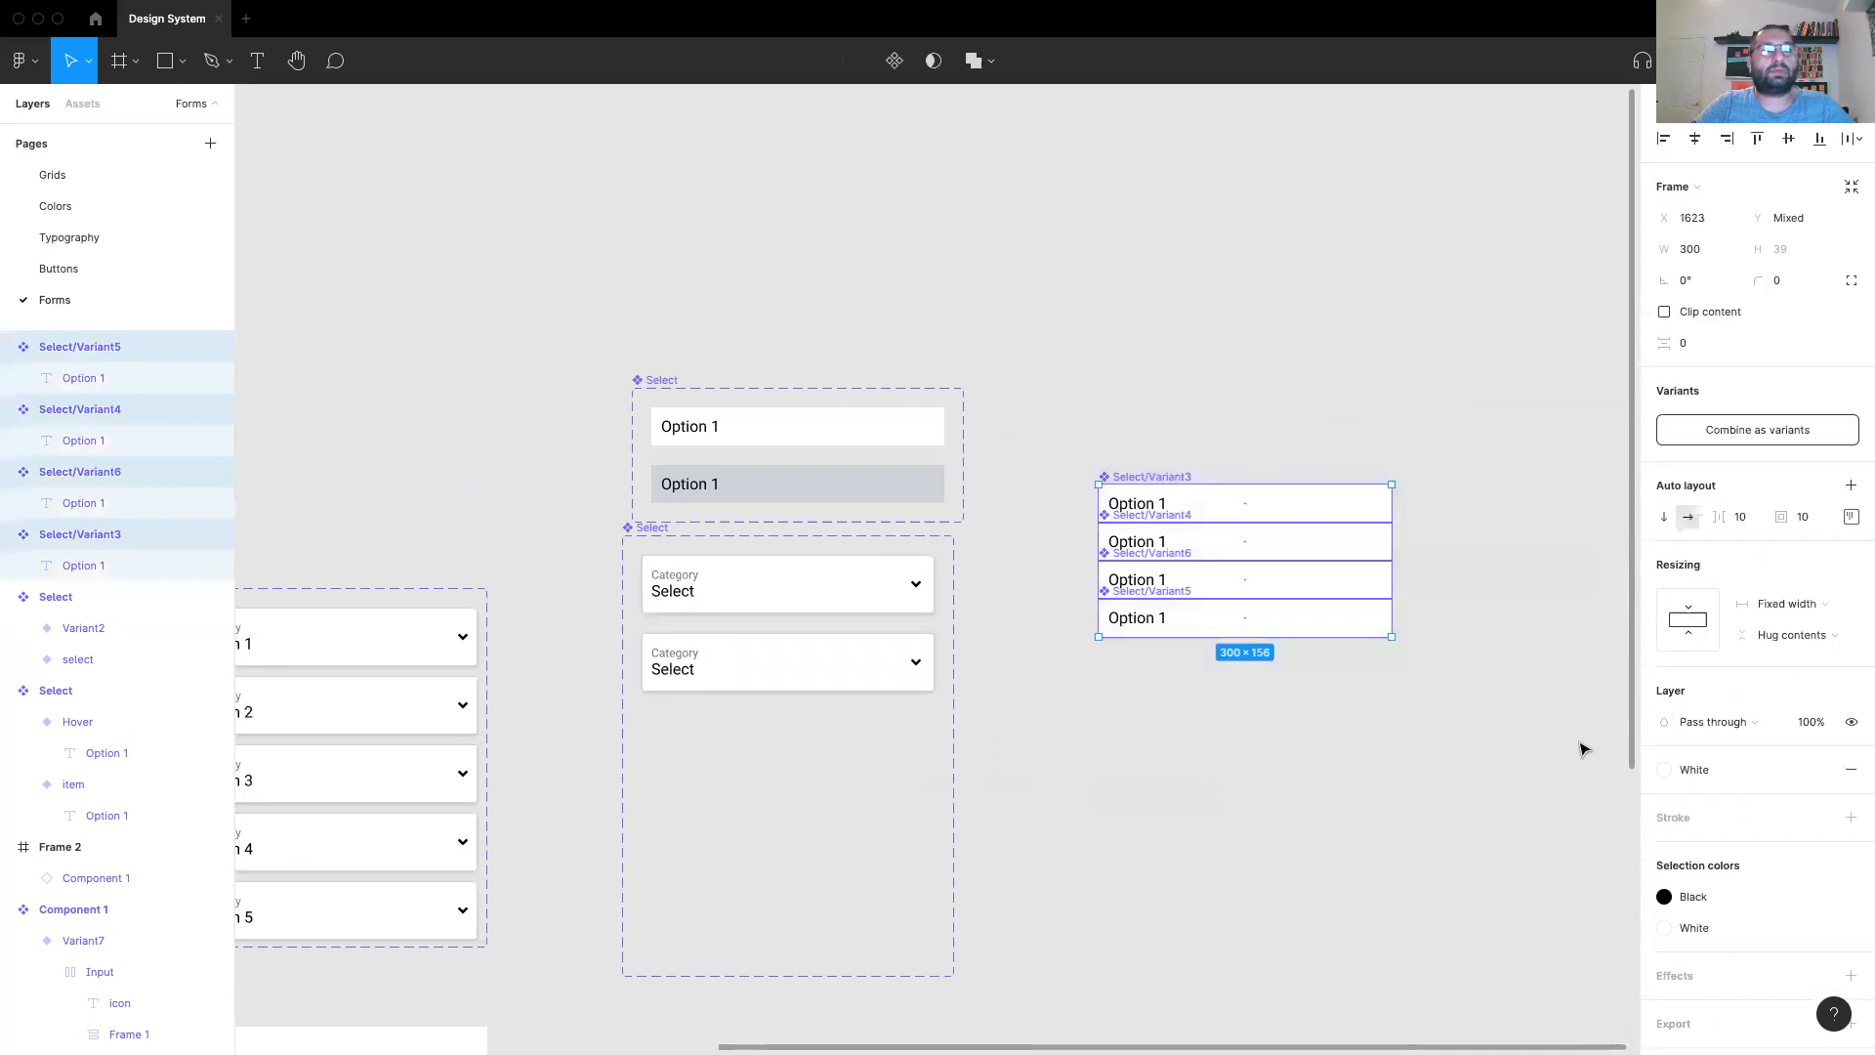
{"action": "key", "text": "Delete"}
Step: Place two stacked instances of the default Option 1 item outside the component sets and wrap them in a vertical auto layout frame
{"action": "left_click_drag", "start_coordinate": [806, 435], "coordinate": [1160, 552]}
{"action": "left_click", "coordinate": [1088, 469]}
{"action": "left_click", "coordinate": [1168, 512]}
{"action": "left_click_drag", "start_coordinate": [1404, 662], "coordinate": [1122, 483]}
{"action": "key", "text": "shift+a"}
Step: Add a third Option 1 instance at the end of the options auto layout frame
{"action": "left_click", "coordinate": [1118, 504]}
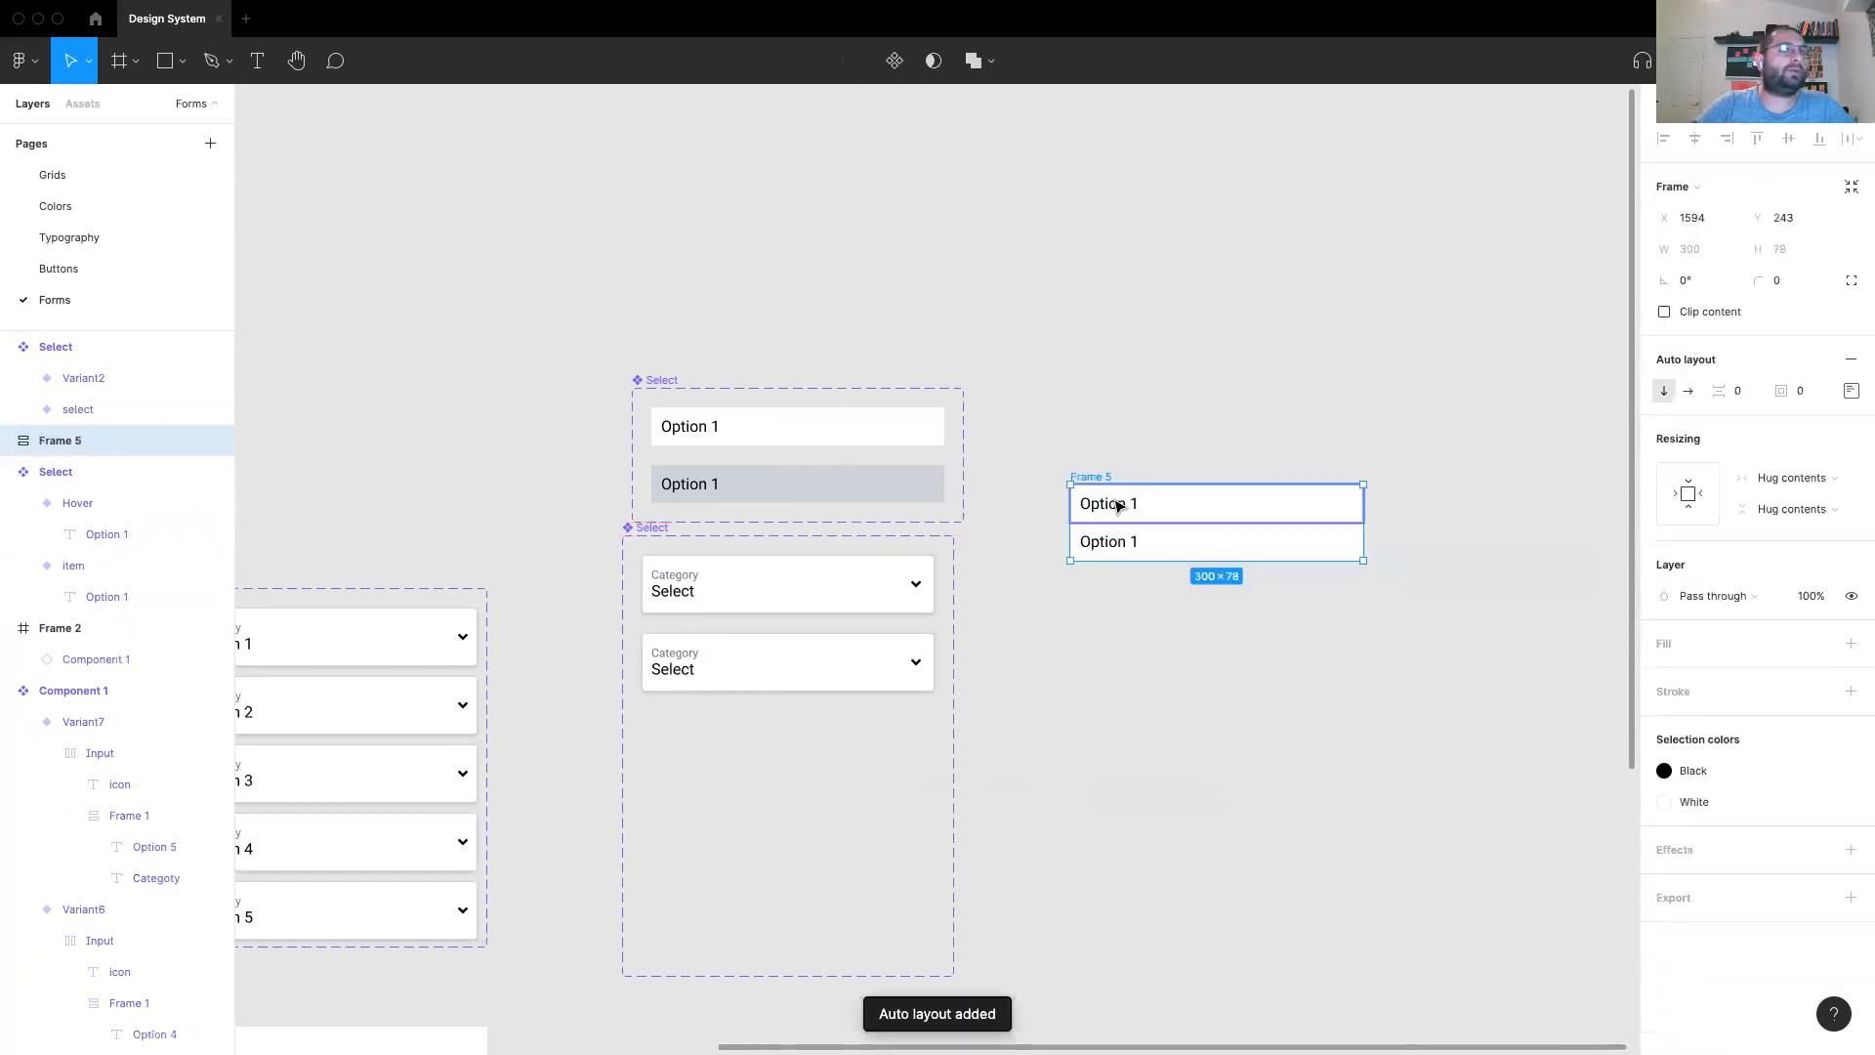
{"action": "left_click", "coordinate": [1150, 543]}
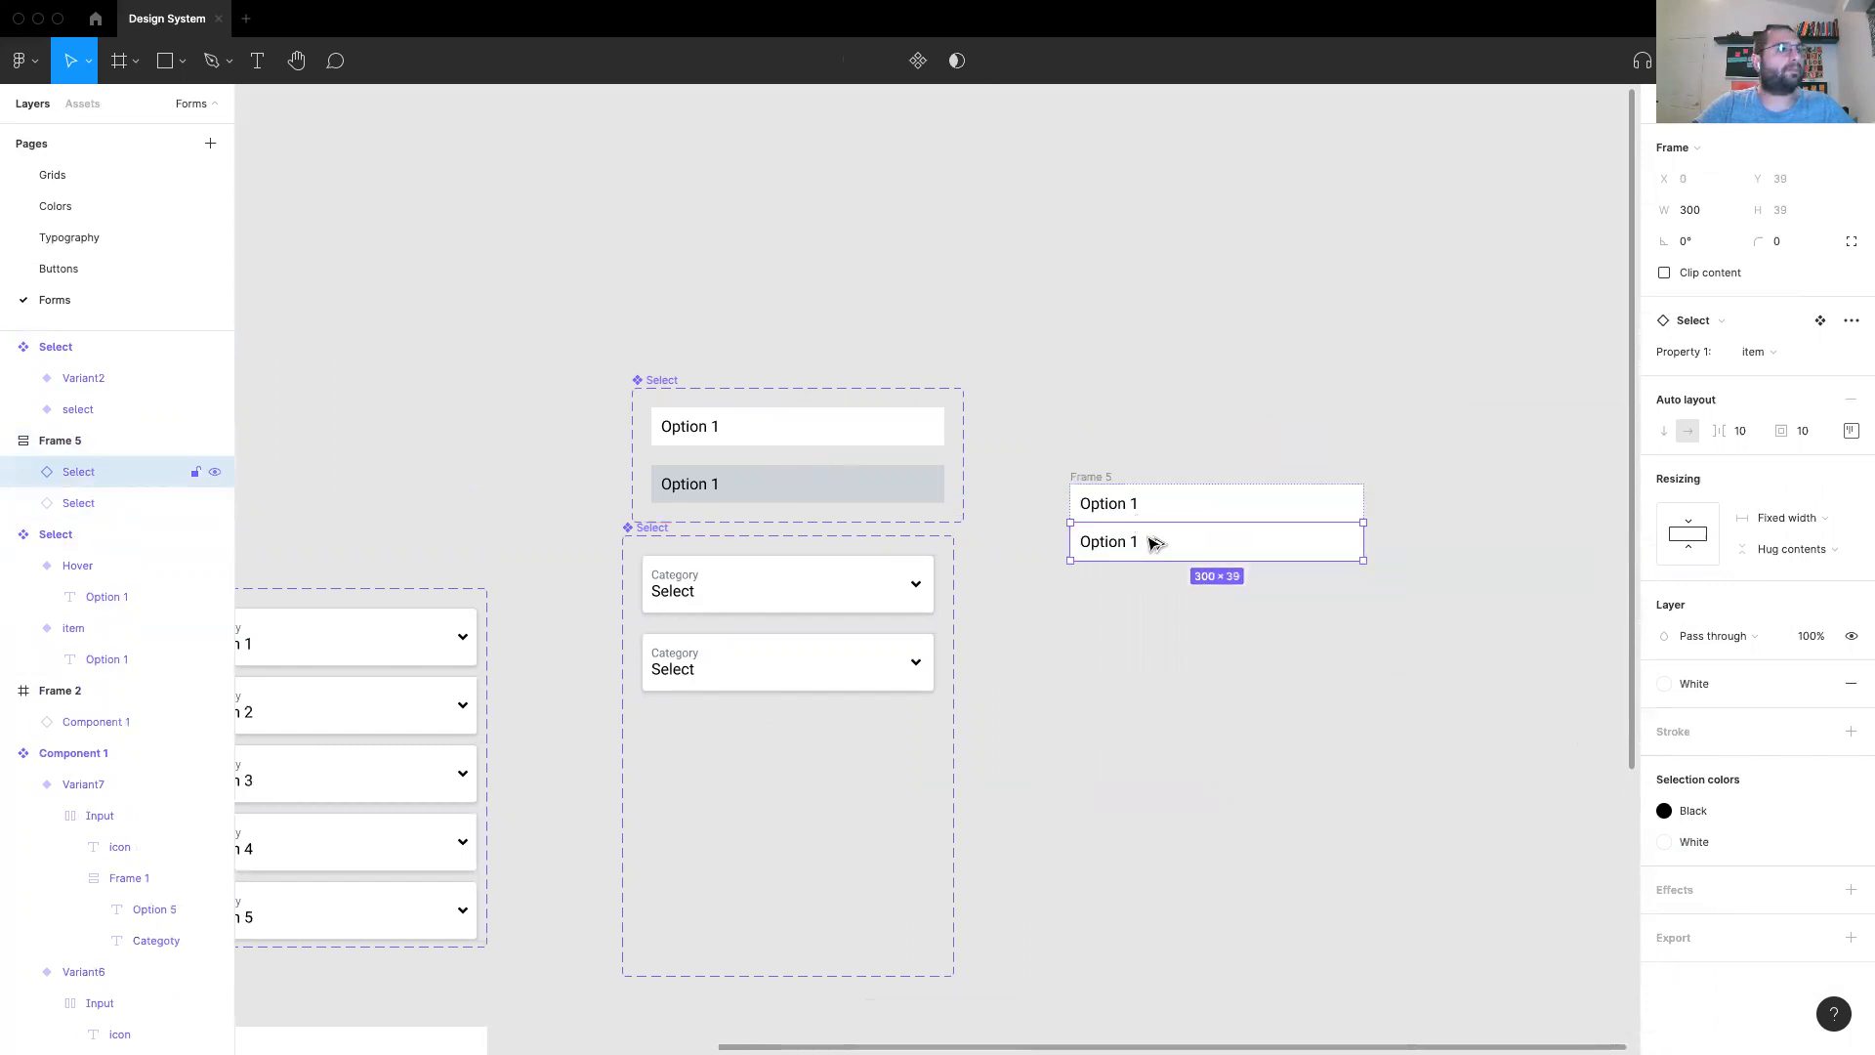
{"action": "key", "text": "ctrl+v"}
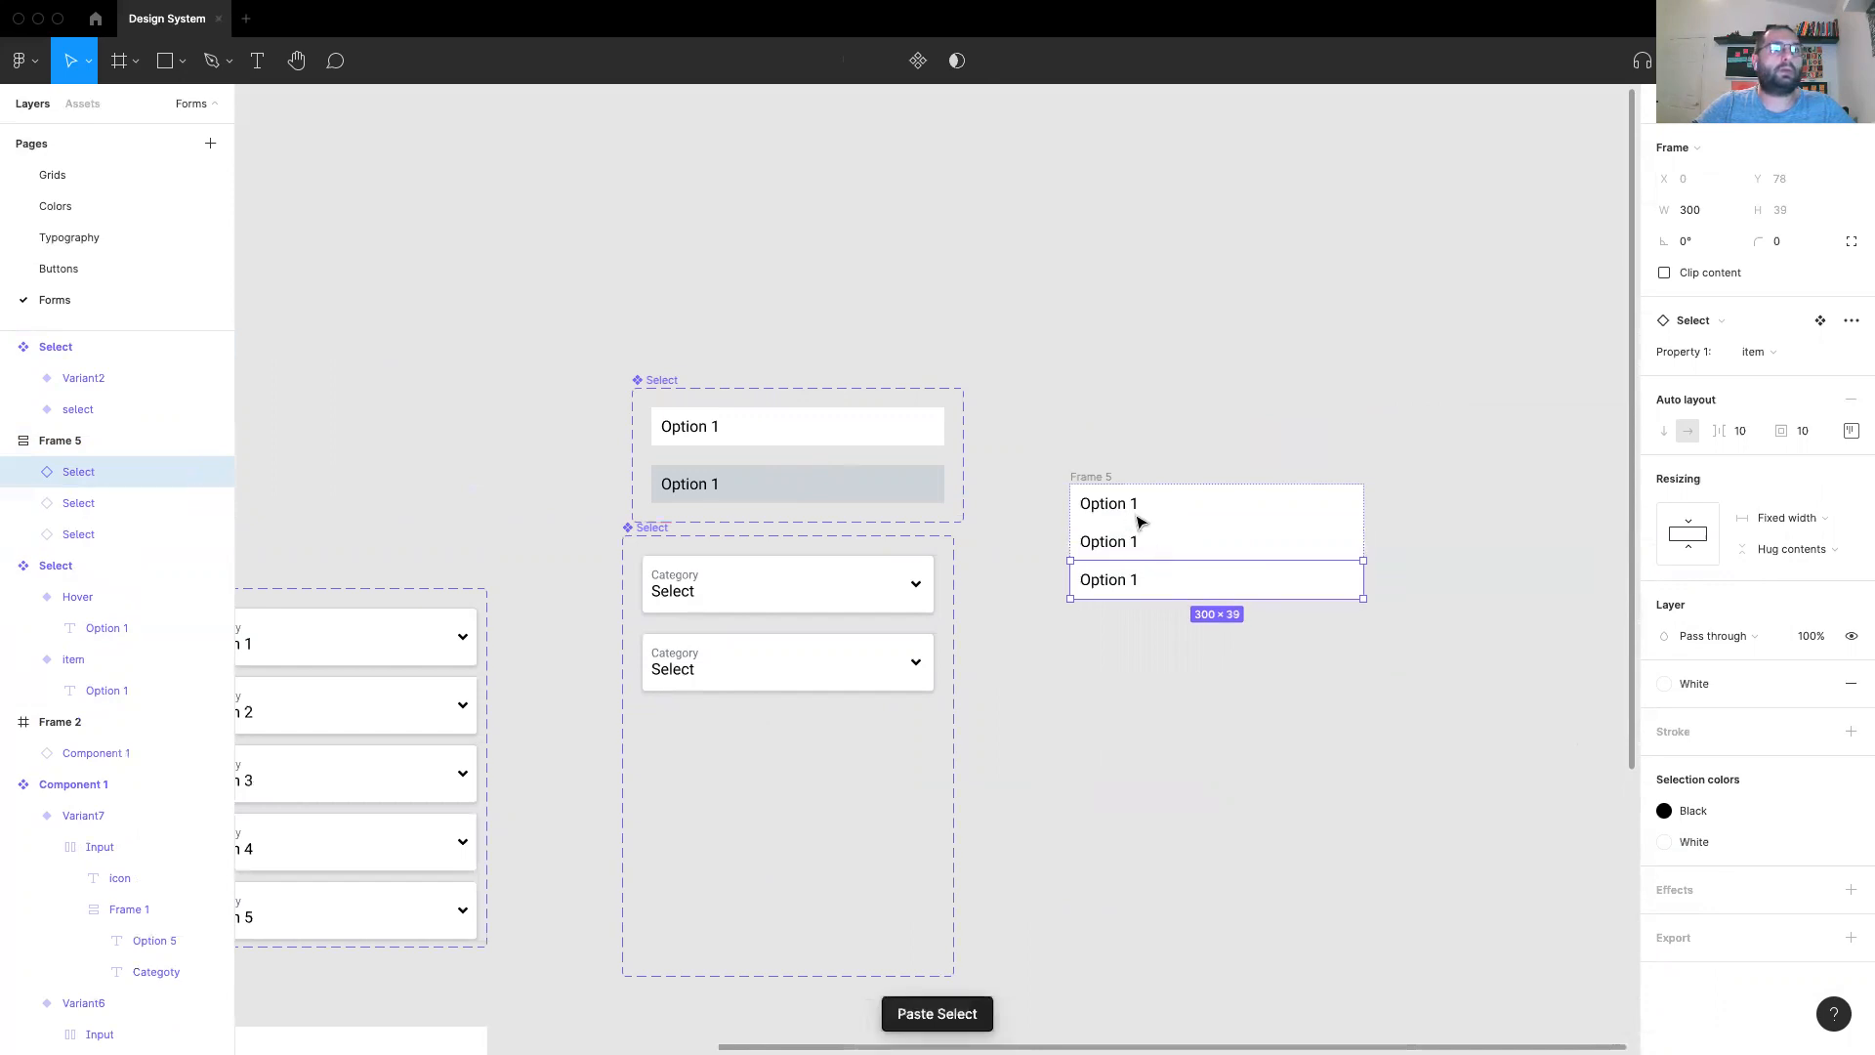
Step: Change the text of the second instance to Option 2 and the third to Option 3
{"action": "double_click", "coordinate": [1134, 542]}
{"action": "double_click", "coordinate": [1135, 542]}
{"action": "key", "text": "Right"}
{"action": "key", "text": "BackSpace"}
{"action": "type", "text": "2"}
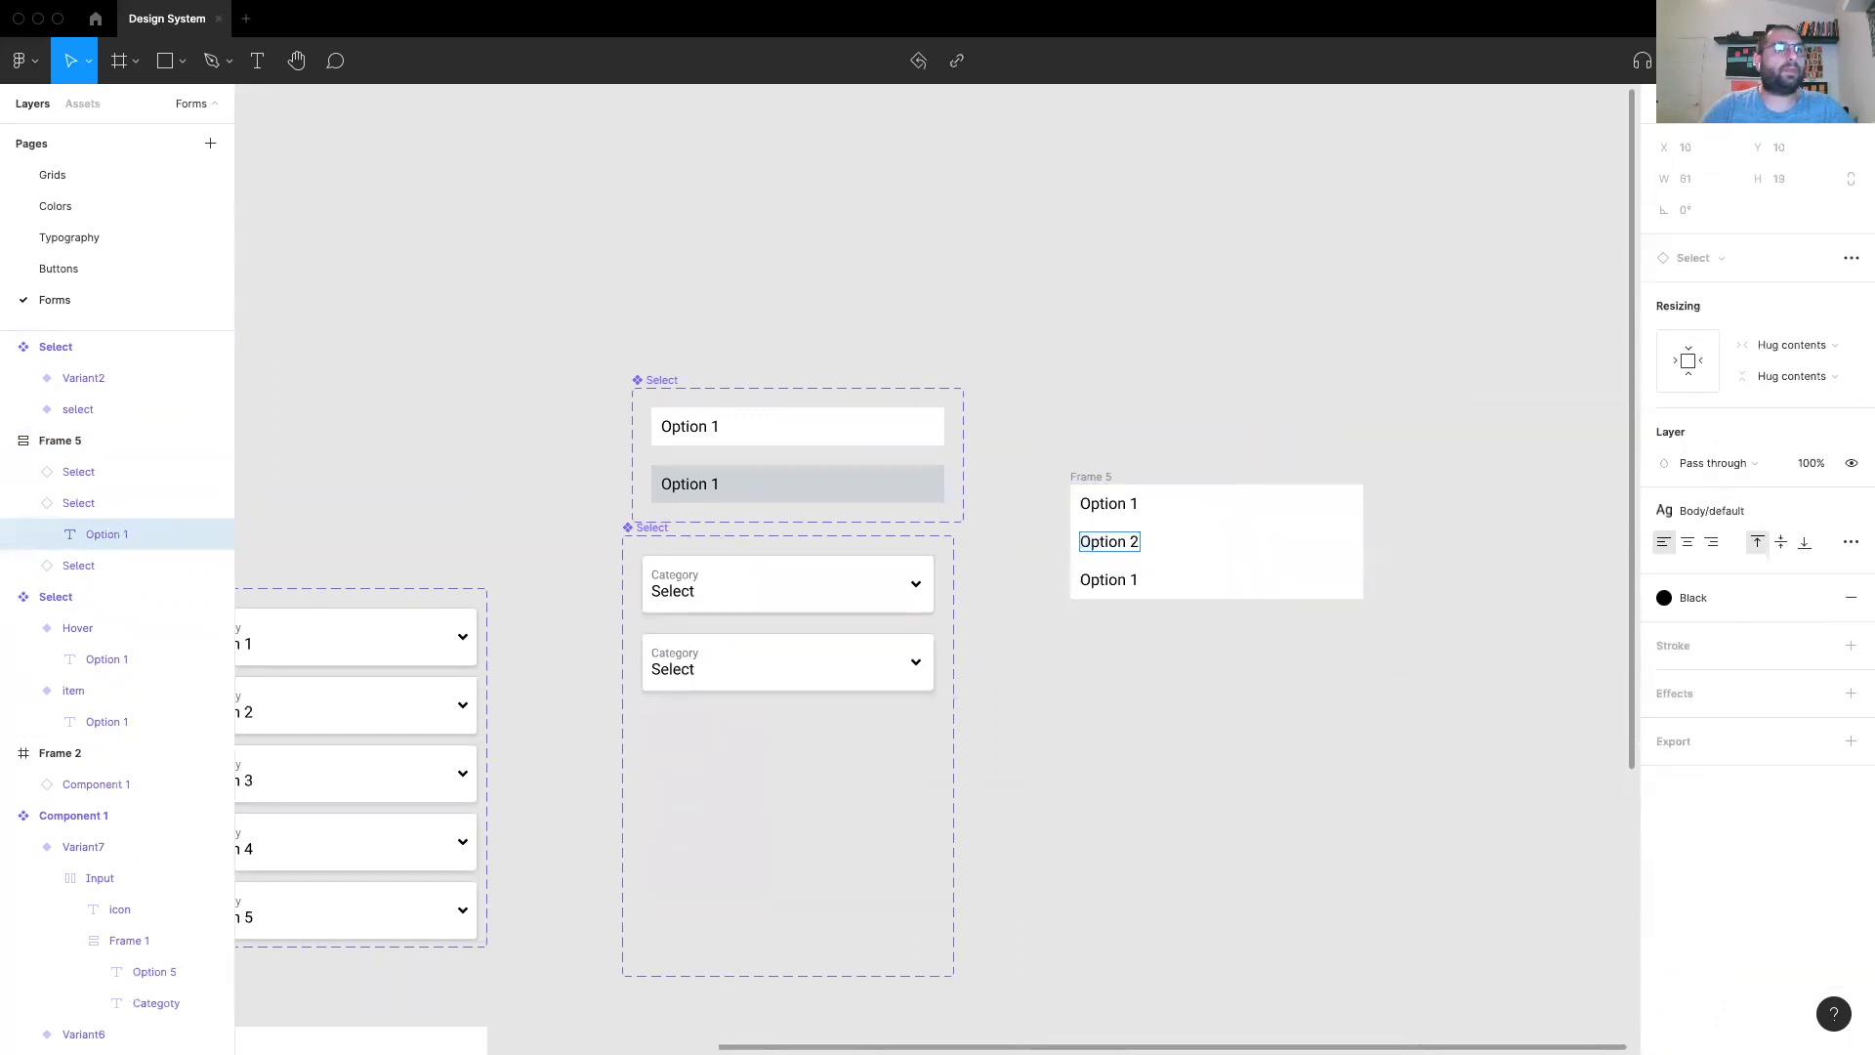
{"action": "double_click", "coordinate": [1130, 580]}
{"action": "type", "text": "3"}
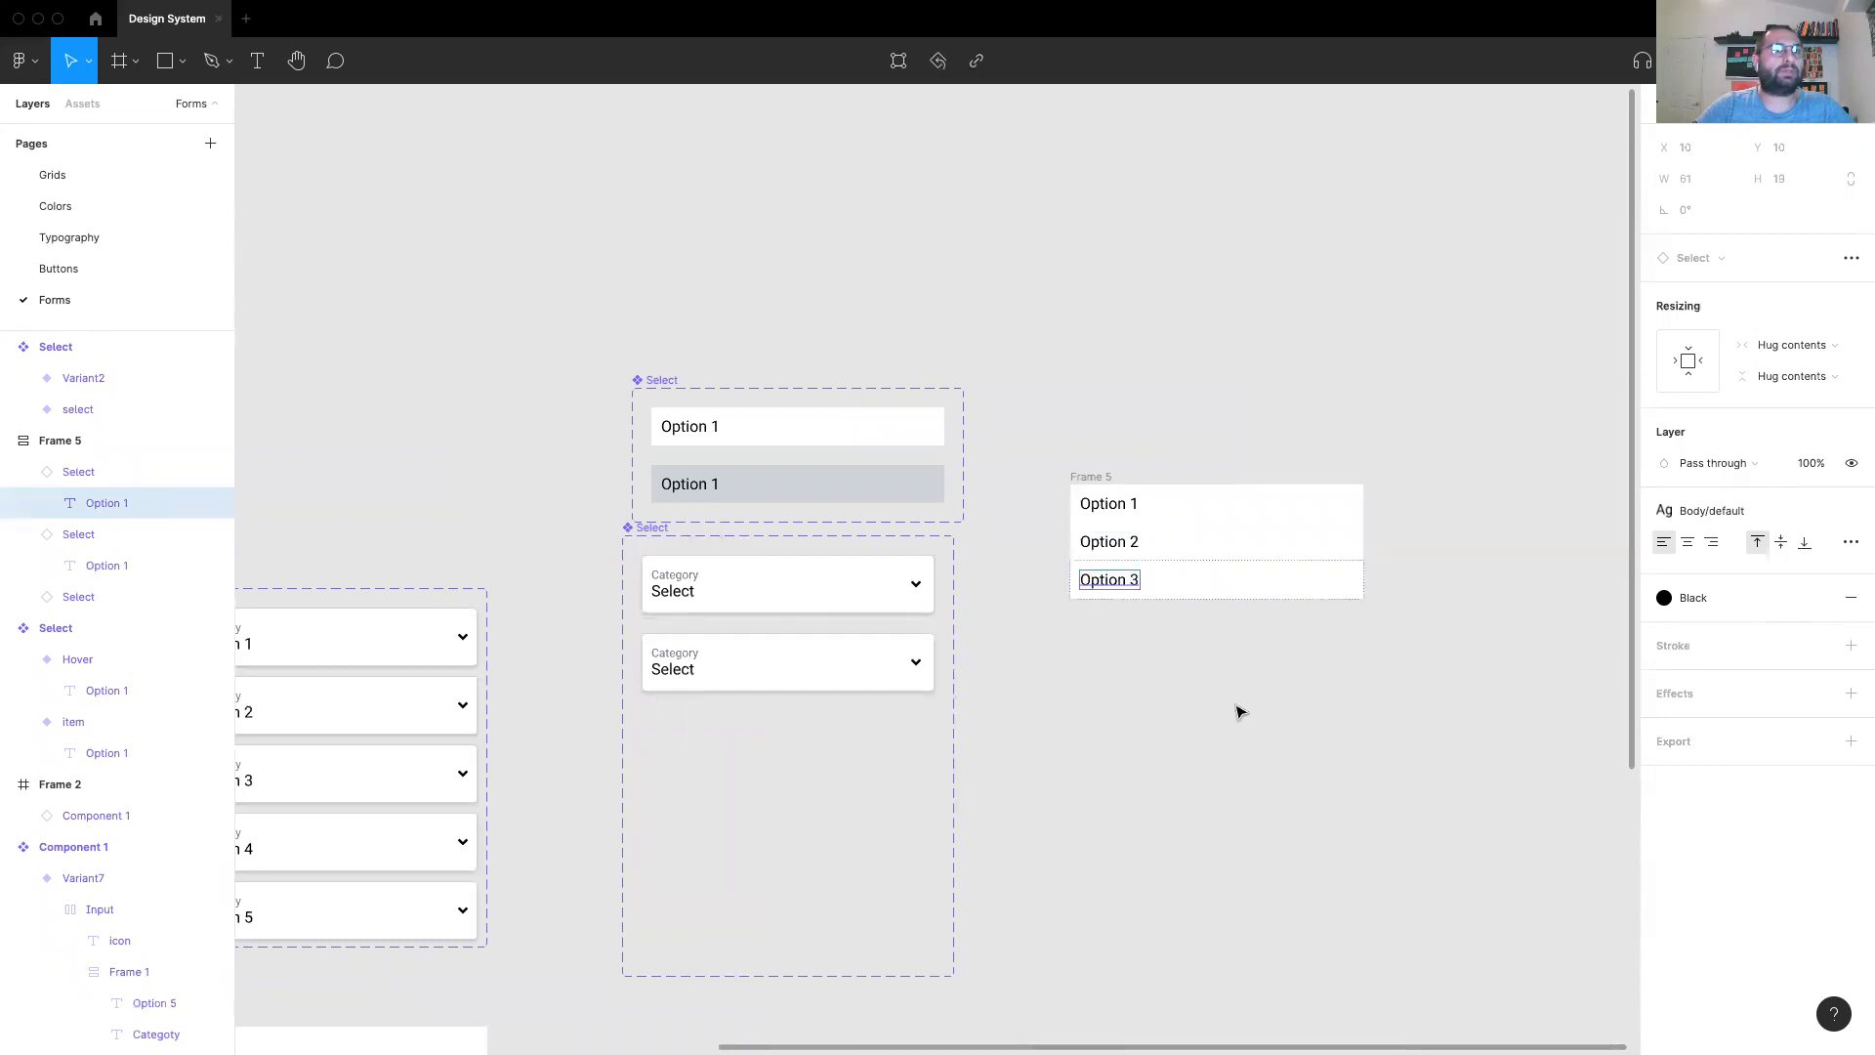
Step: Give the options frame a fill with the White colour style and a corner radius of 4
{"action": "left_click", "coordinate": [1048, 444]}
{"action": "left_click_drag", "start_coordinate": [1372, 661], "coordinate": [1050, 440]}
{"action": "left_click", "coordinate": [1281, 326]}
{"action": "left_click", "coordinate": [1075, 480]}
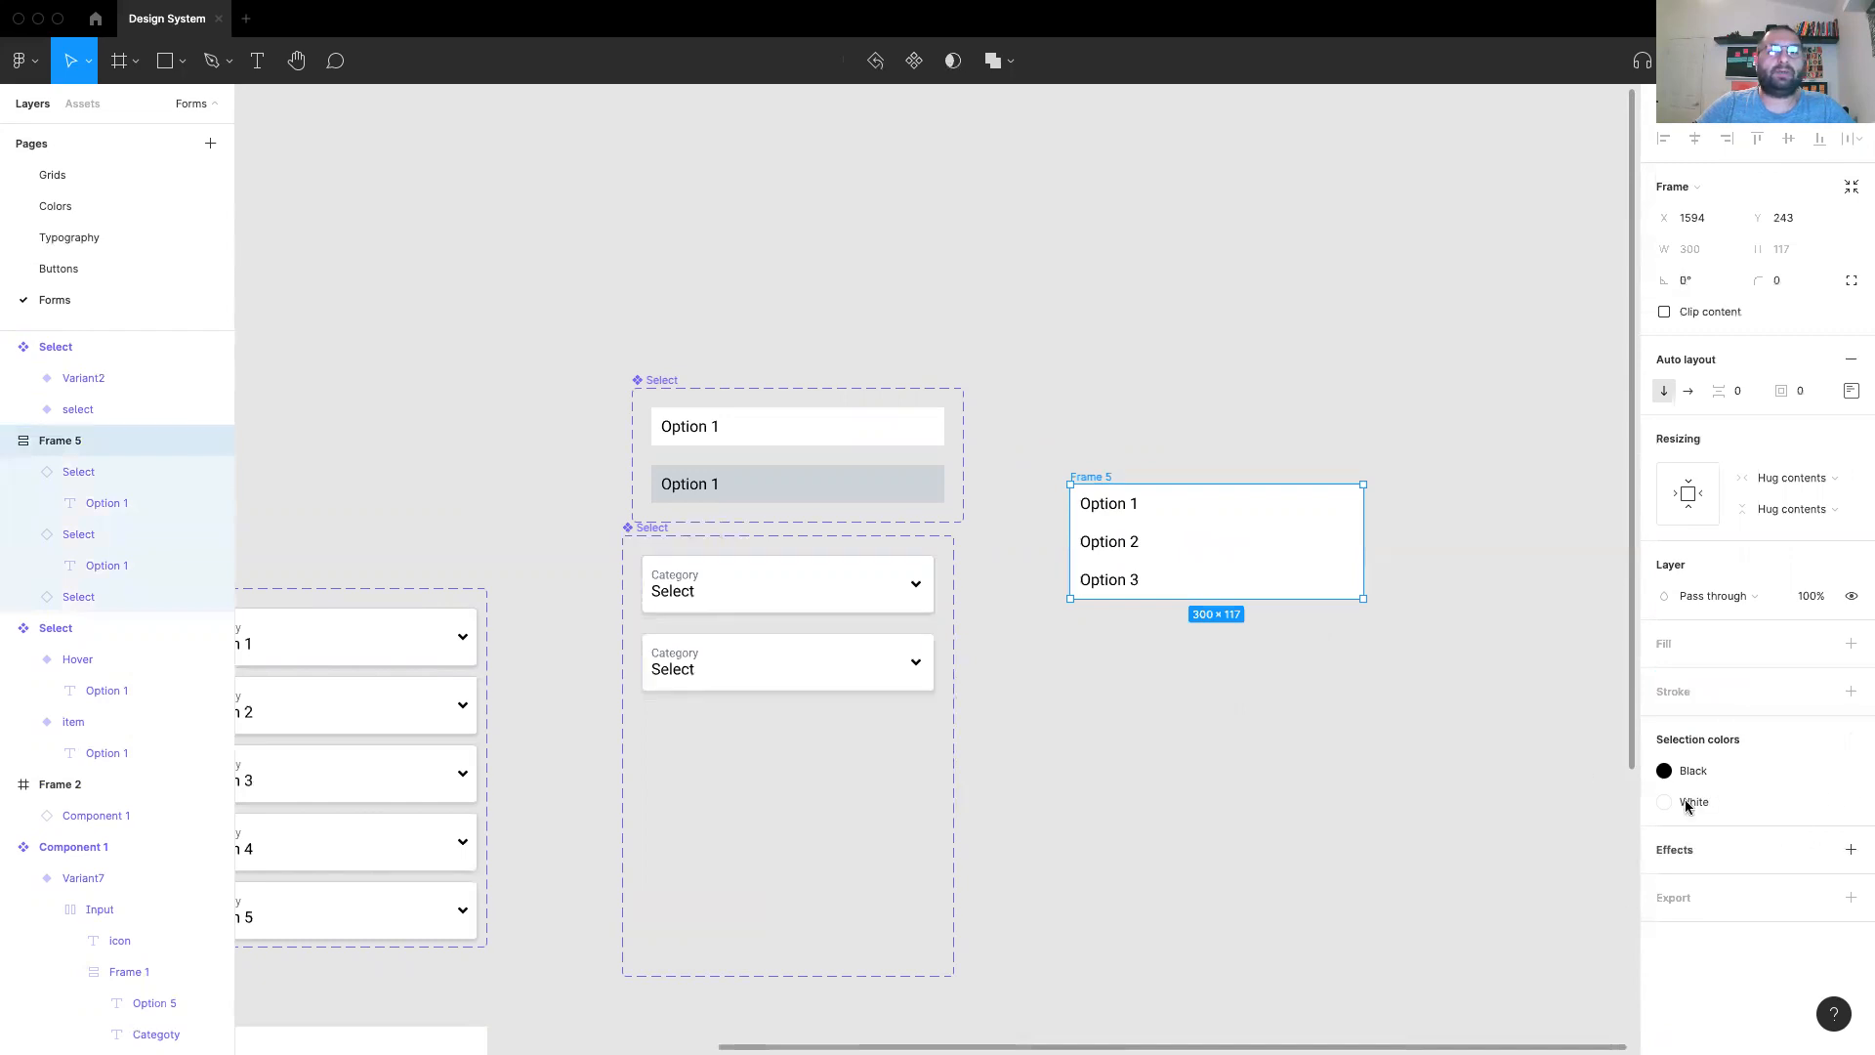
{"action": "left_click", "coordinate": [1827, 646]}
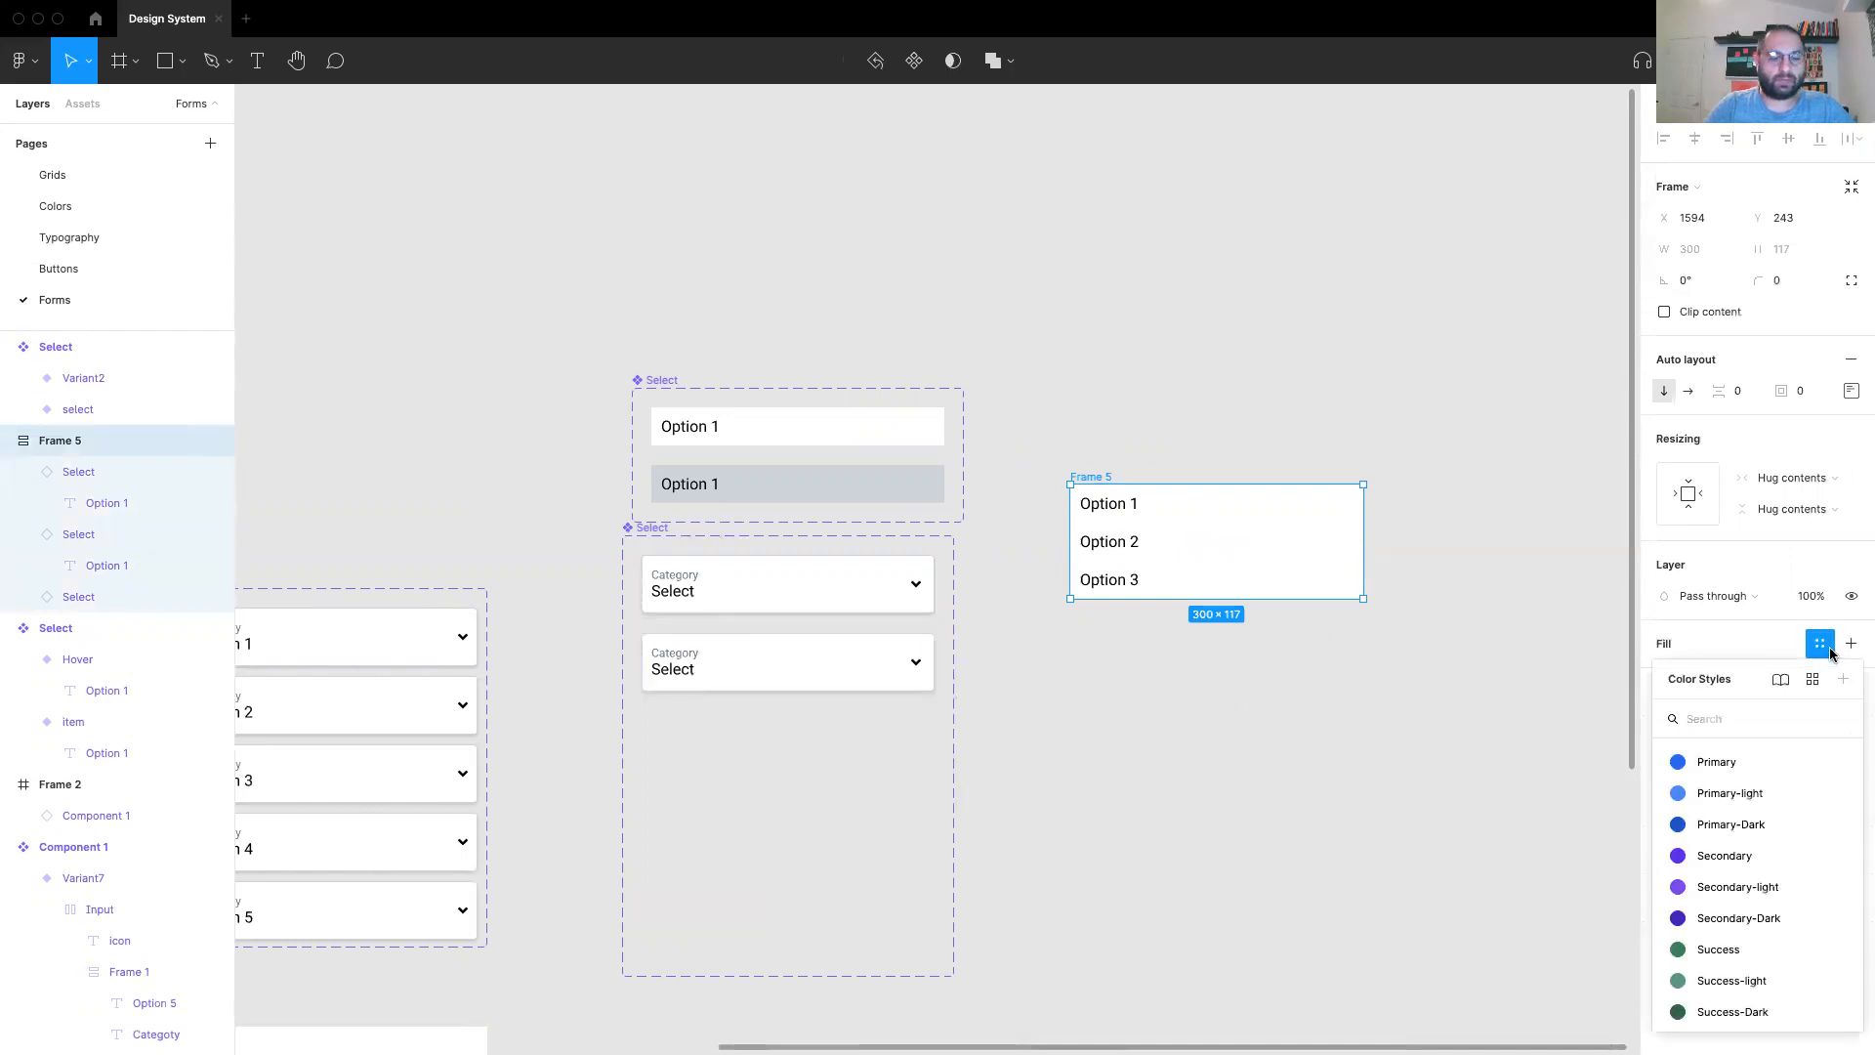
{"action": "type", "text": "whi"}
{"action": "key", "text": "Return"}
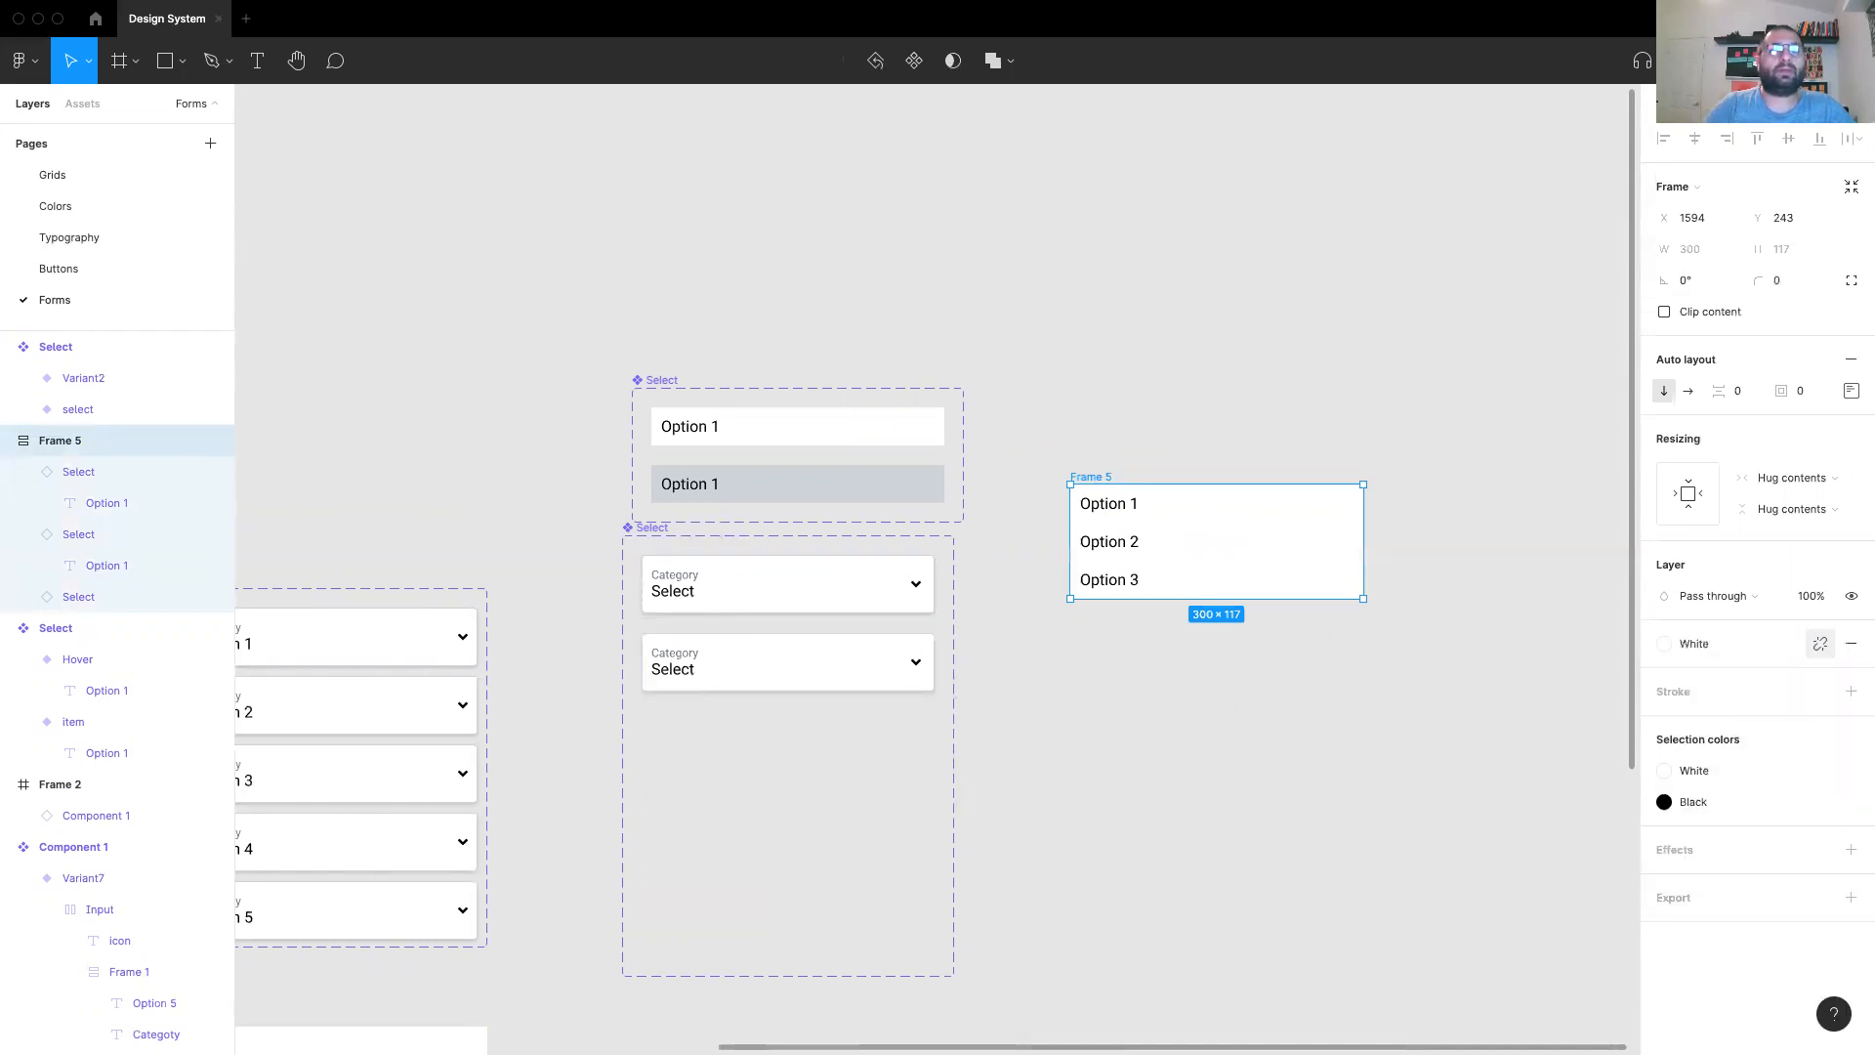
{"action": "left_click", "coordinate": [1776, 280]}
{"action": "type", "text": "4"}
{"action": "left_click", "coordinate": [1276, 654]}
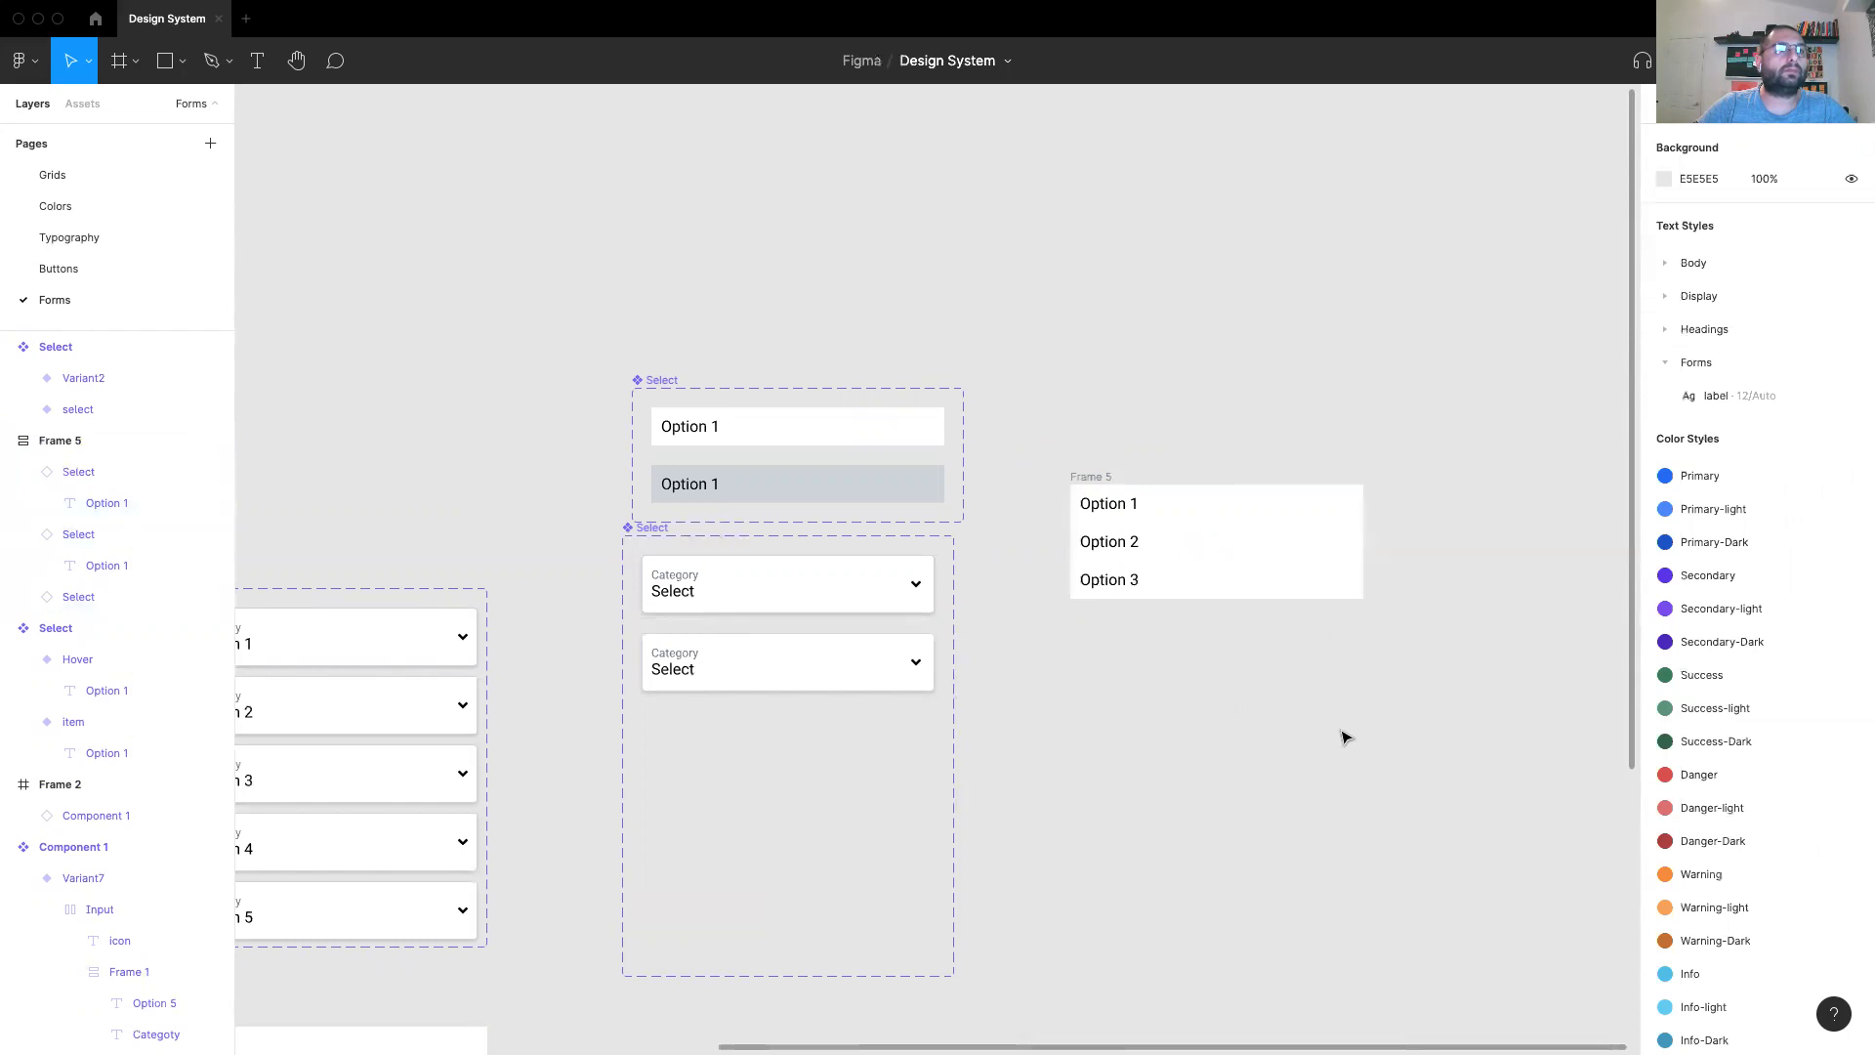
Step: Clip the content of the options frame and apply the level-2 effect style to it
{"action": "left_click", "coordinate": [1094, 479]}
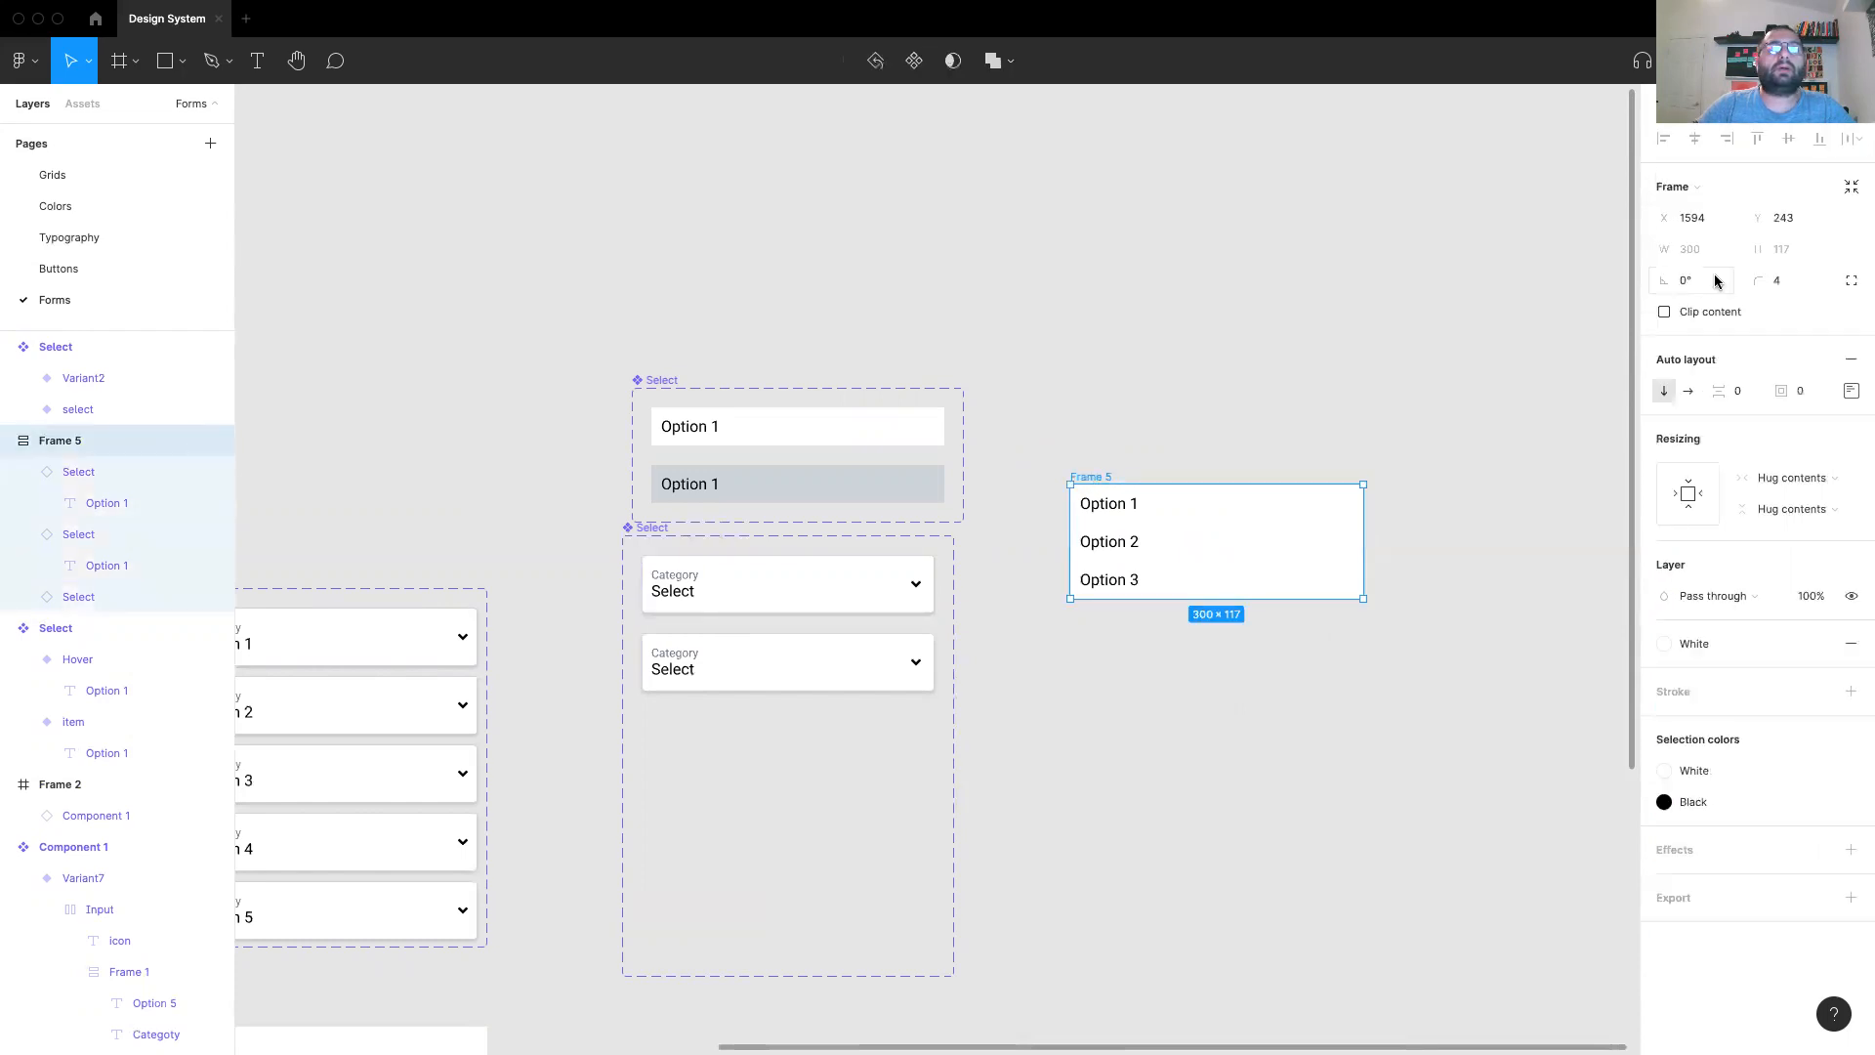
{"action": "left_click", "coordinate": [1133, 728]}
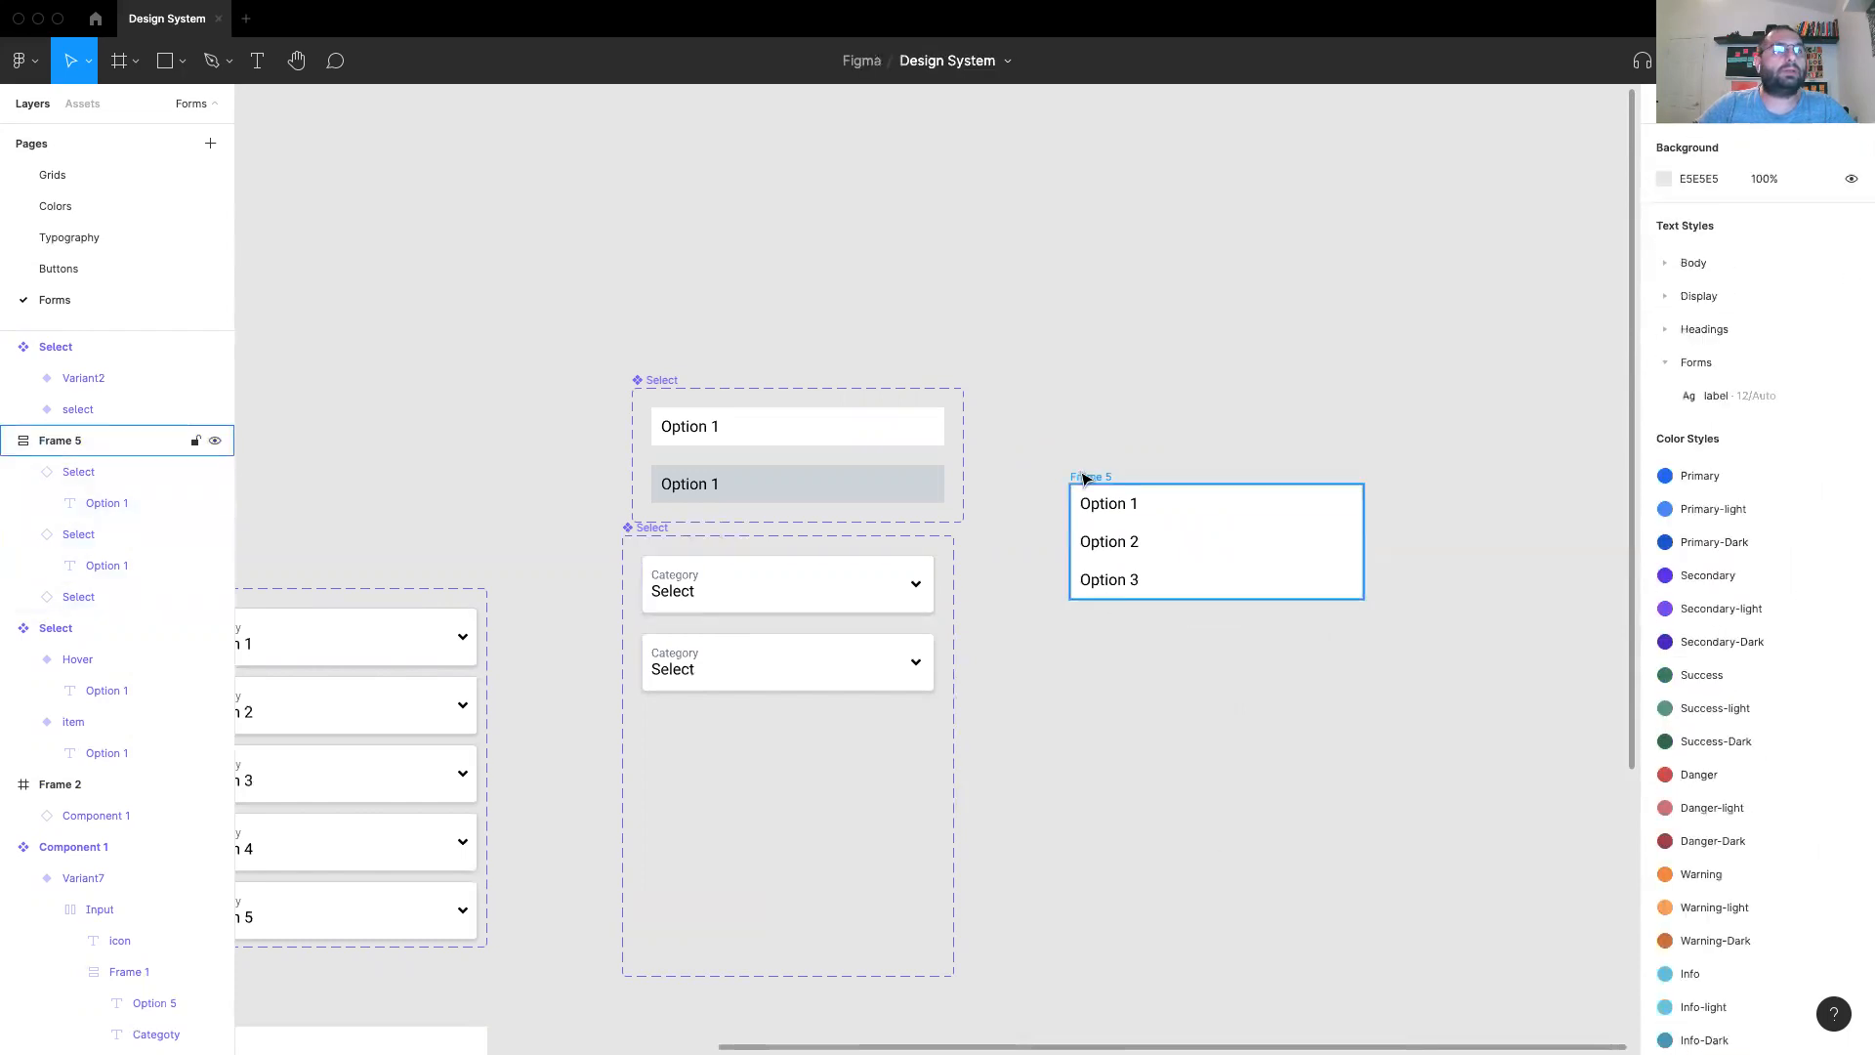
{"action": "left_click", "coordinate": [1084, 478]}
{"action": "left_click", "coordinate": [1819, 851]}
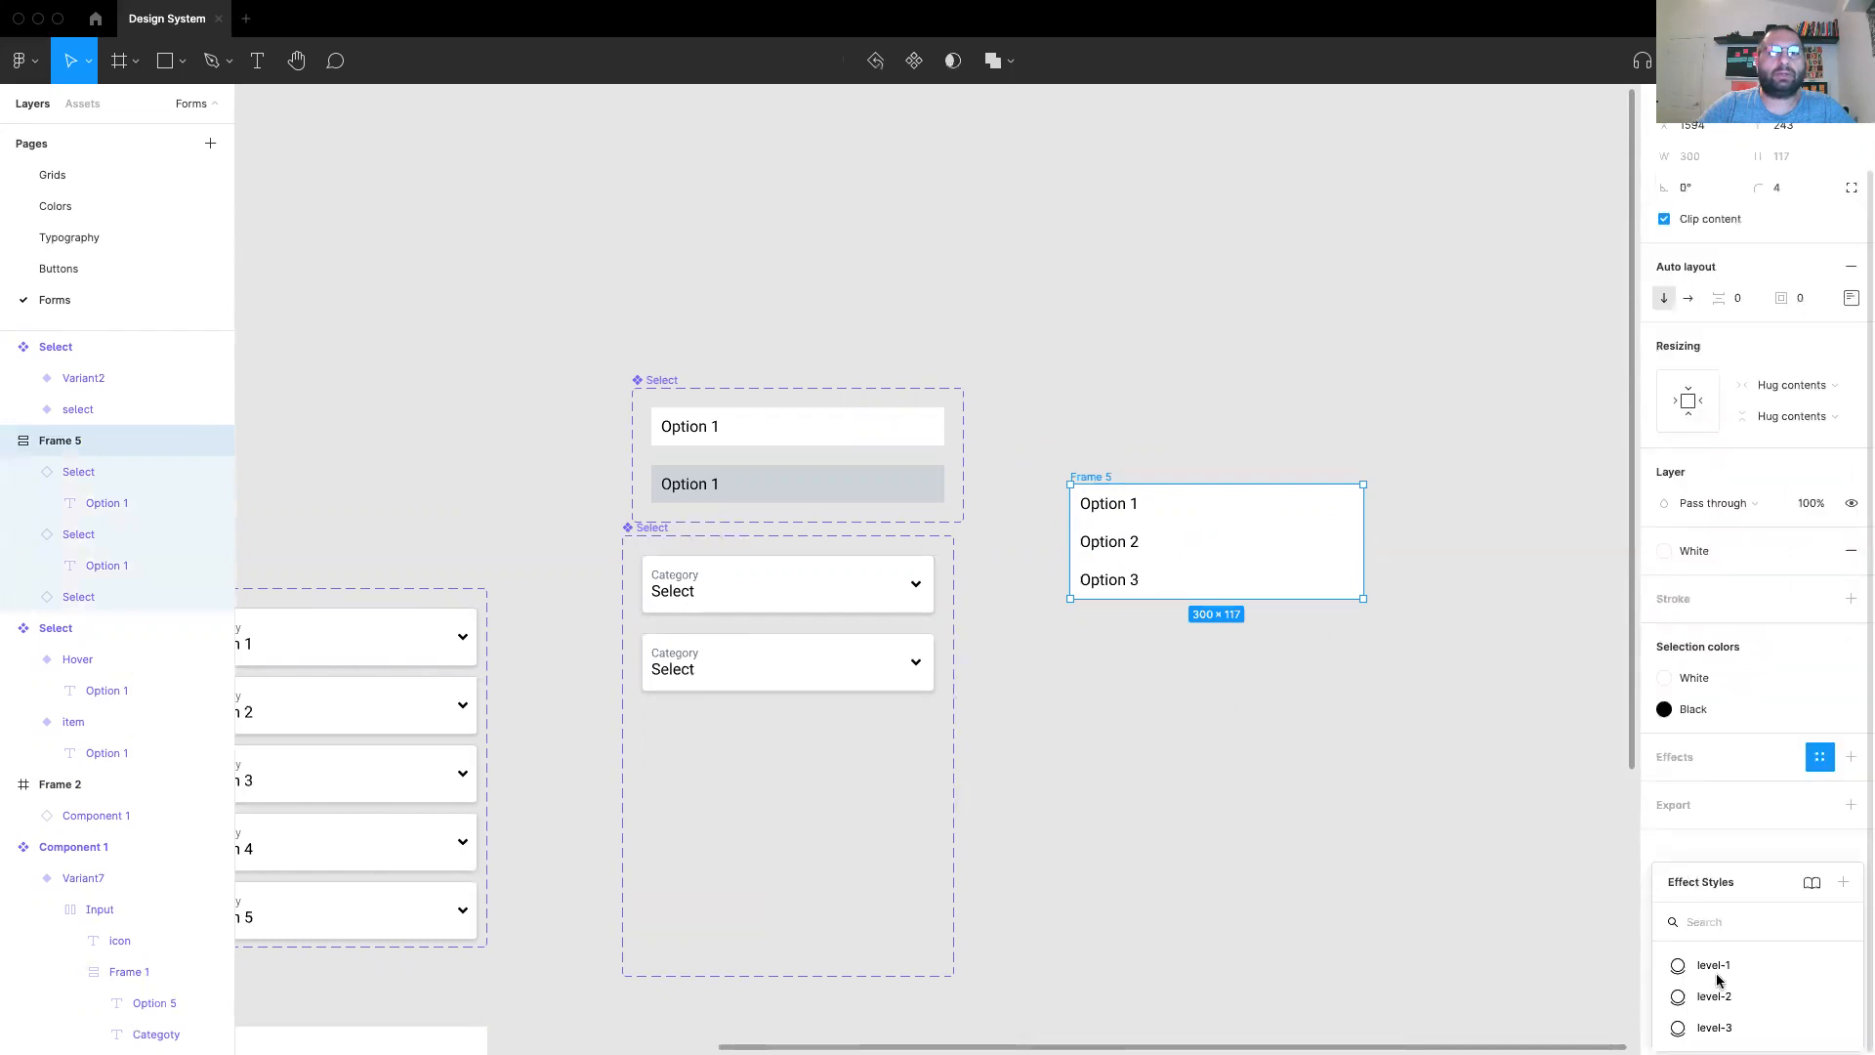
{"action": "left_click", "coordinate": [1468, 891]}
{"action": "left_click", "coordinate": [1155, 648]}
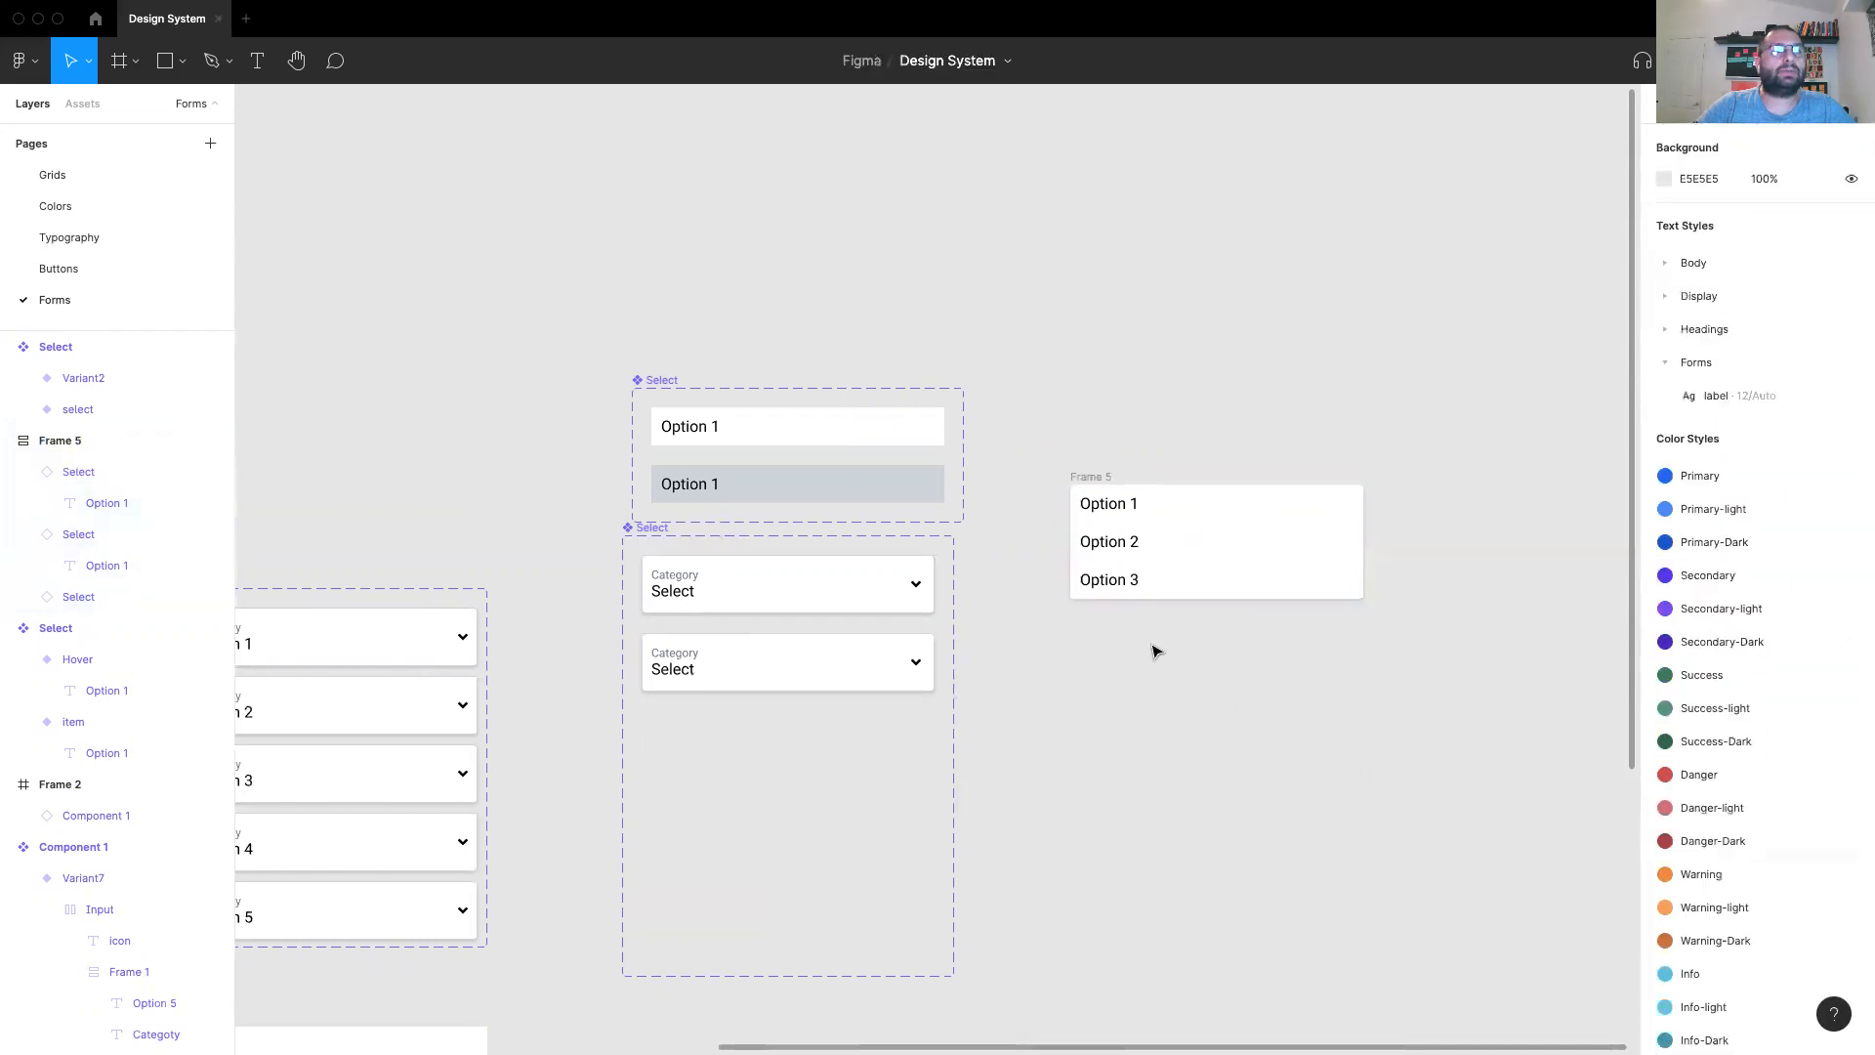
{"action": "left_click", "coordinate": [1092, 478]}
{"action": "left_click_drag", "start_coordinate": [1092, 477], "coordinate": [663, 684]}
{"action": "left_click_drag", "start_coordinate": [1005, 669], "coordinate": [1151, 583]}
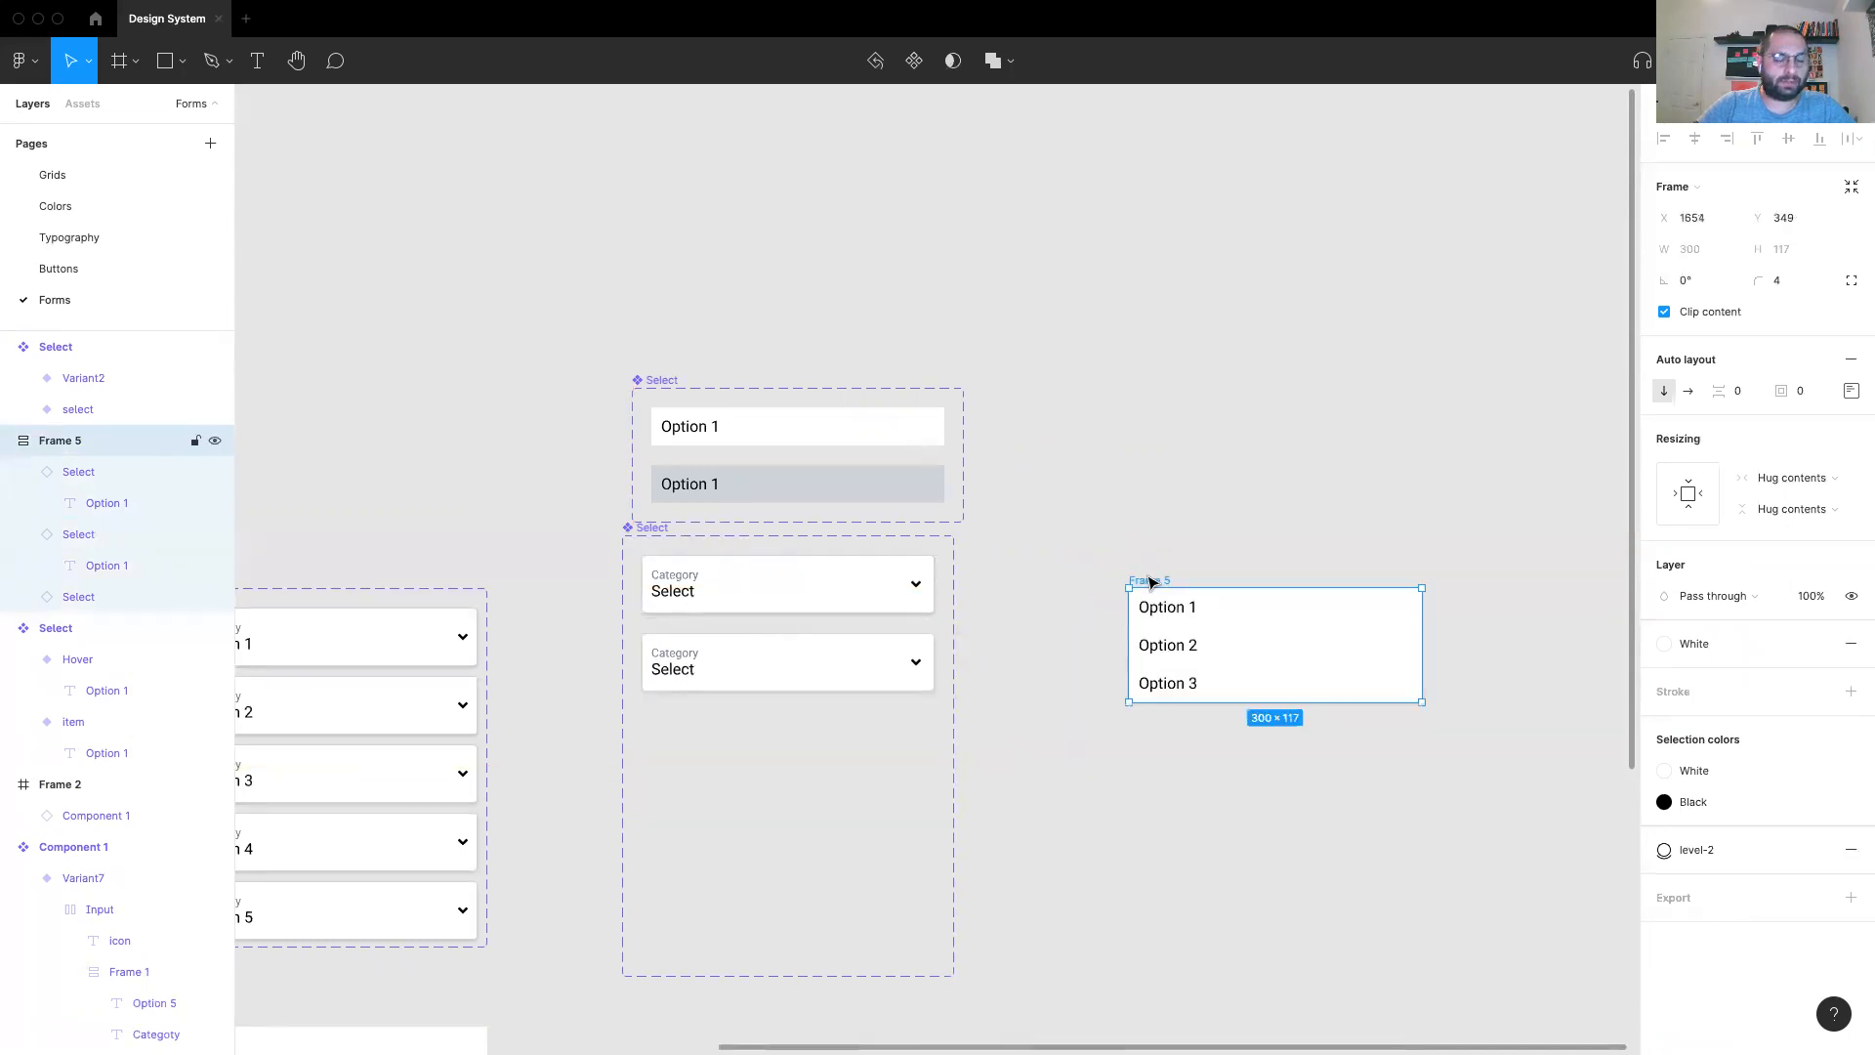
Step: Nest the options frame inside Variant2 of the select field's component set
{"action": "left_click", "coordinate": [720, 670]}
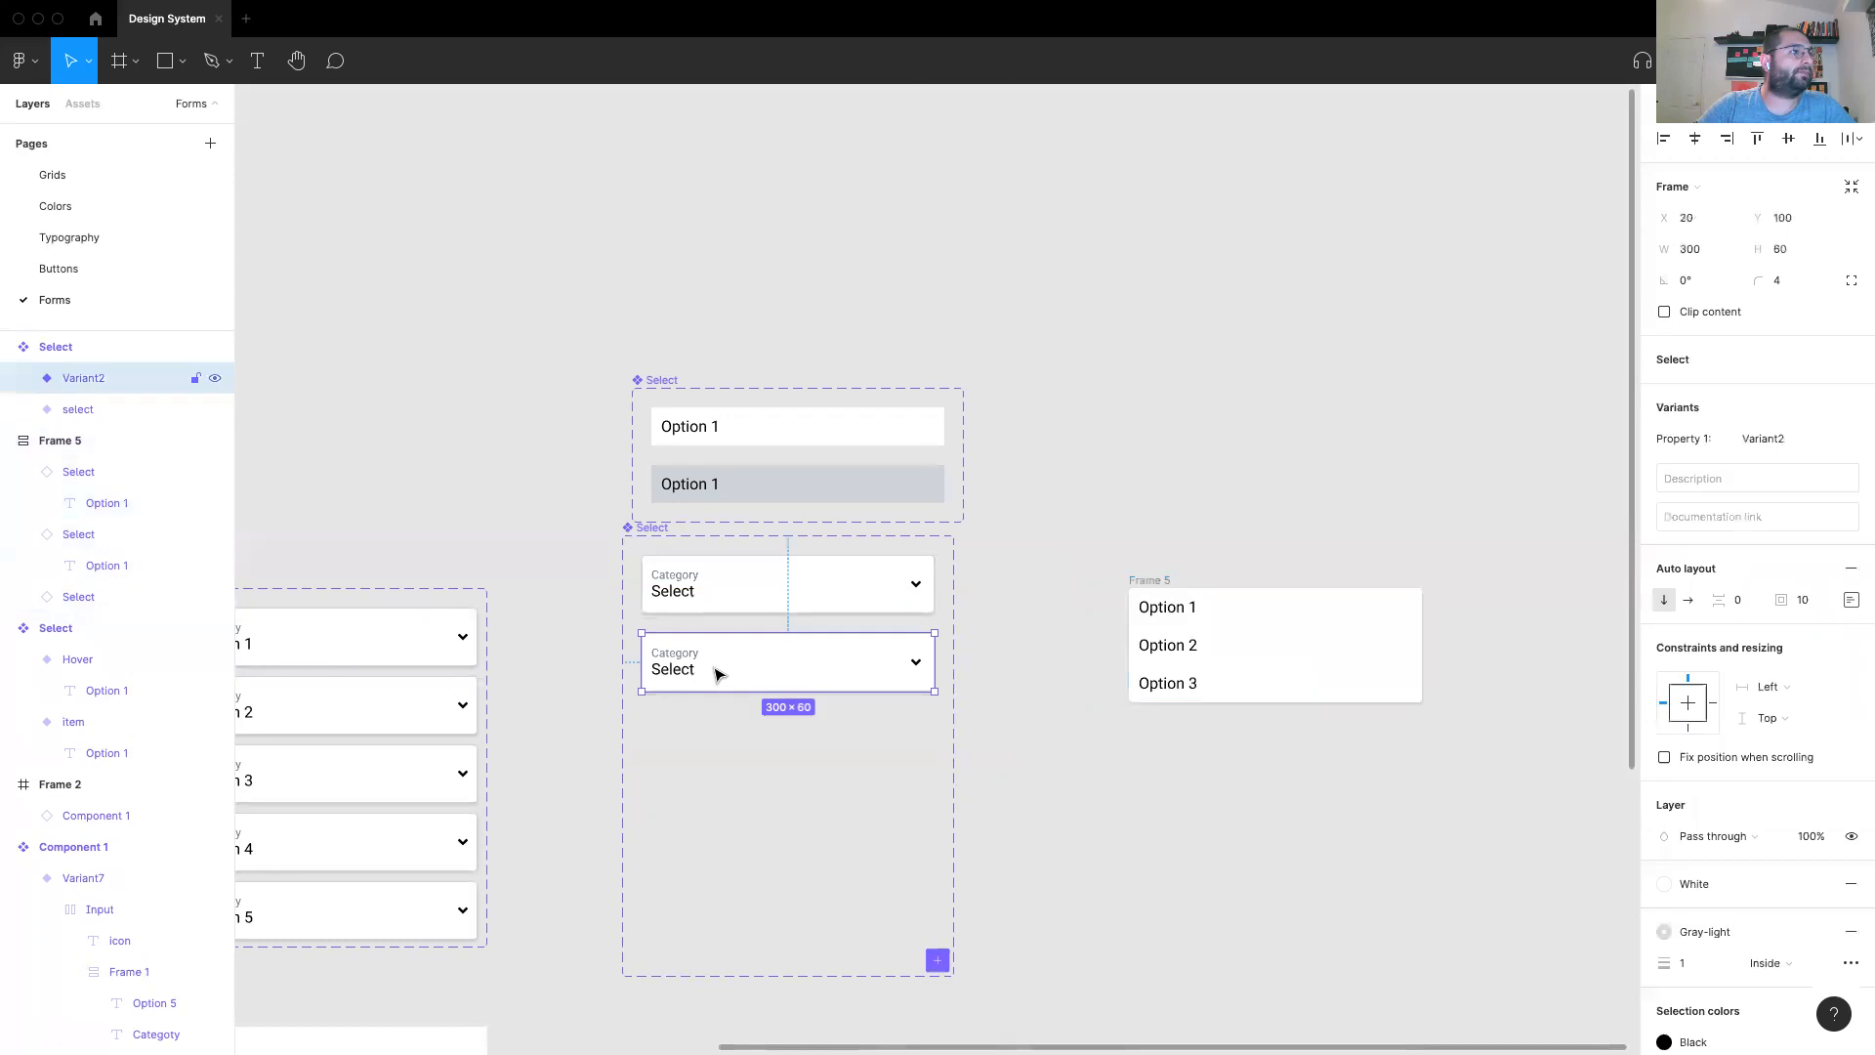
{"action": "left_click", "coordinate": [15, 381]}
{"action": "left_click", "coordinate": [1157, 584]}
{"action": "left_click_drag", "start_coordinate": [1132, 608], "coordinate": [675, 695]}
{"action": "left_click_drag", "start_coordinate": [55, 478], "coordinate": [84, 398]}
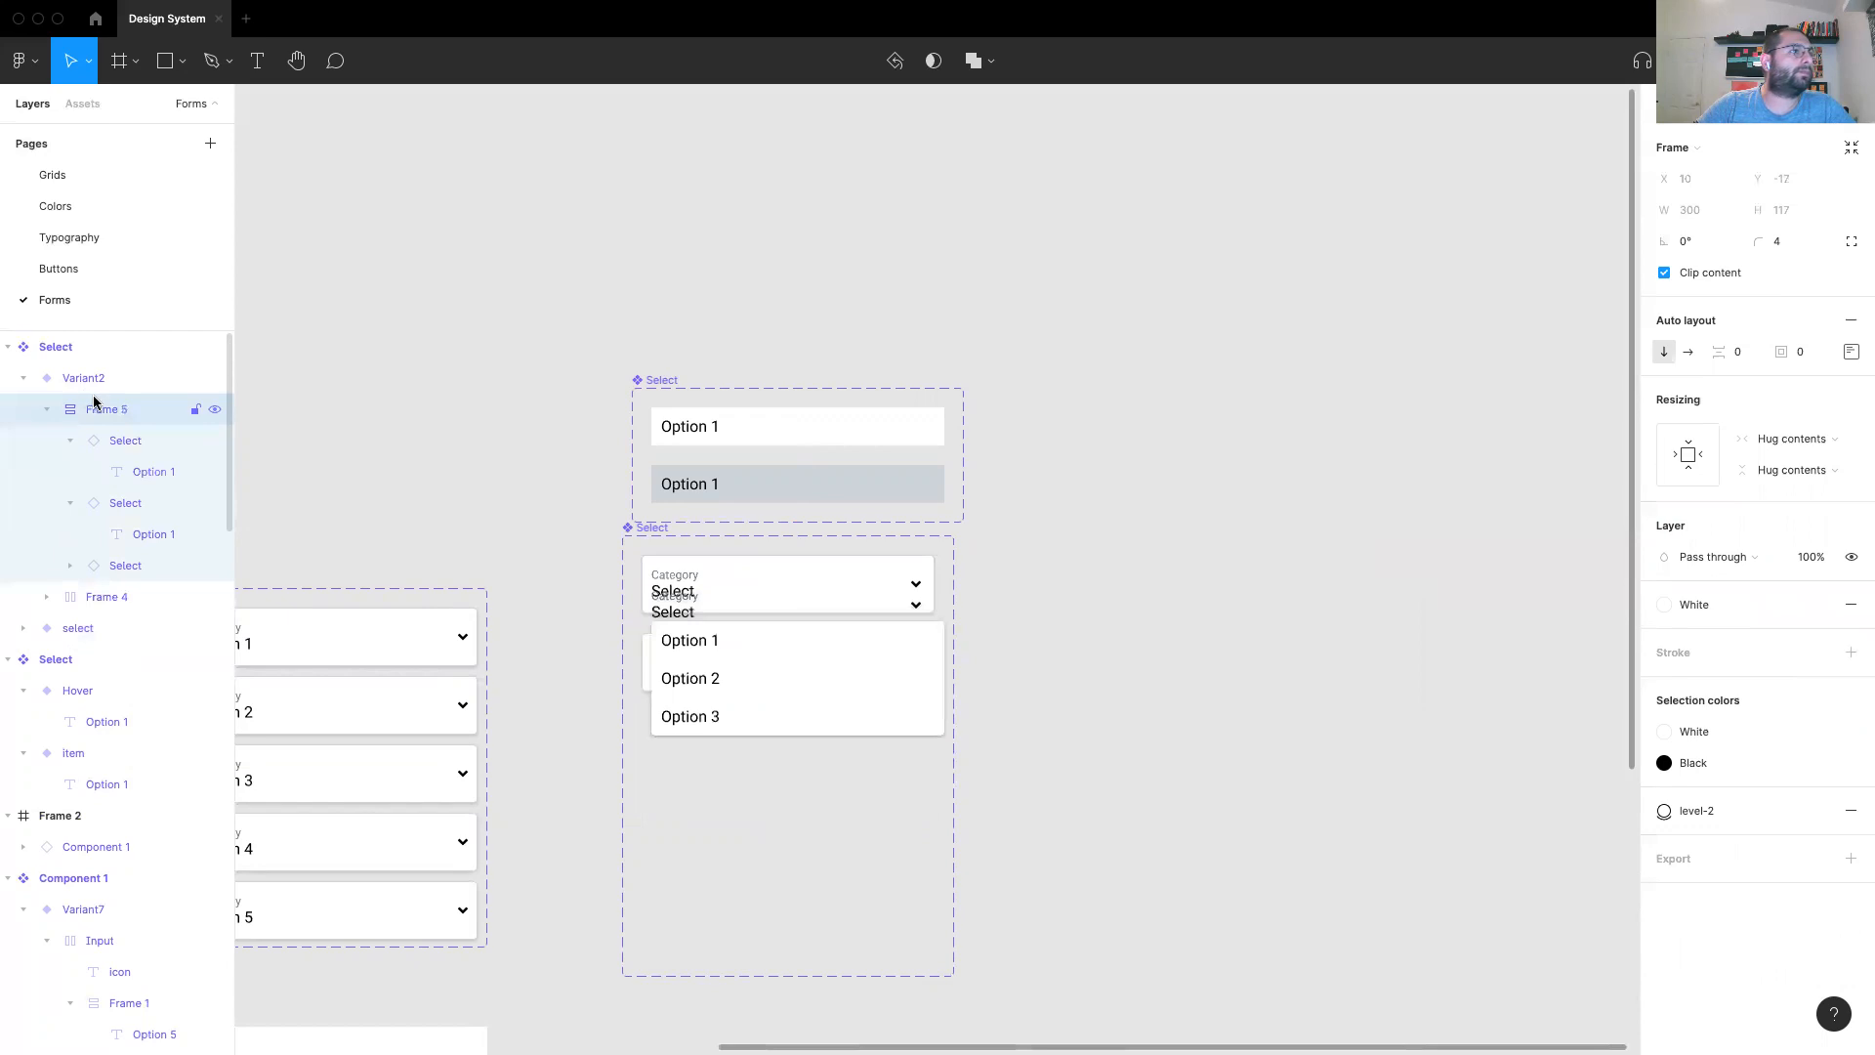
Step: Align the auto layout contents of the select field's Variant2 to the top left
{"action": "left_click", "coordinate": [84, 378]}
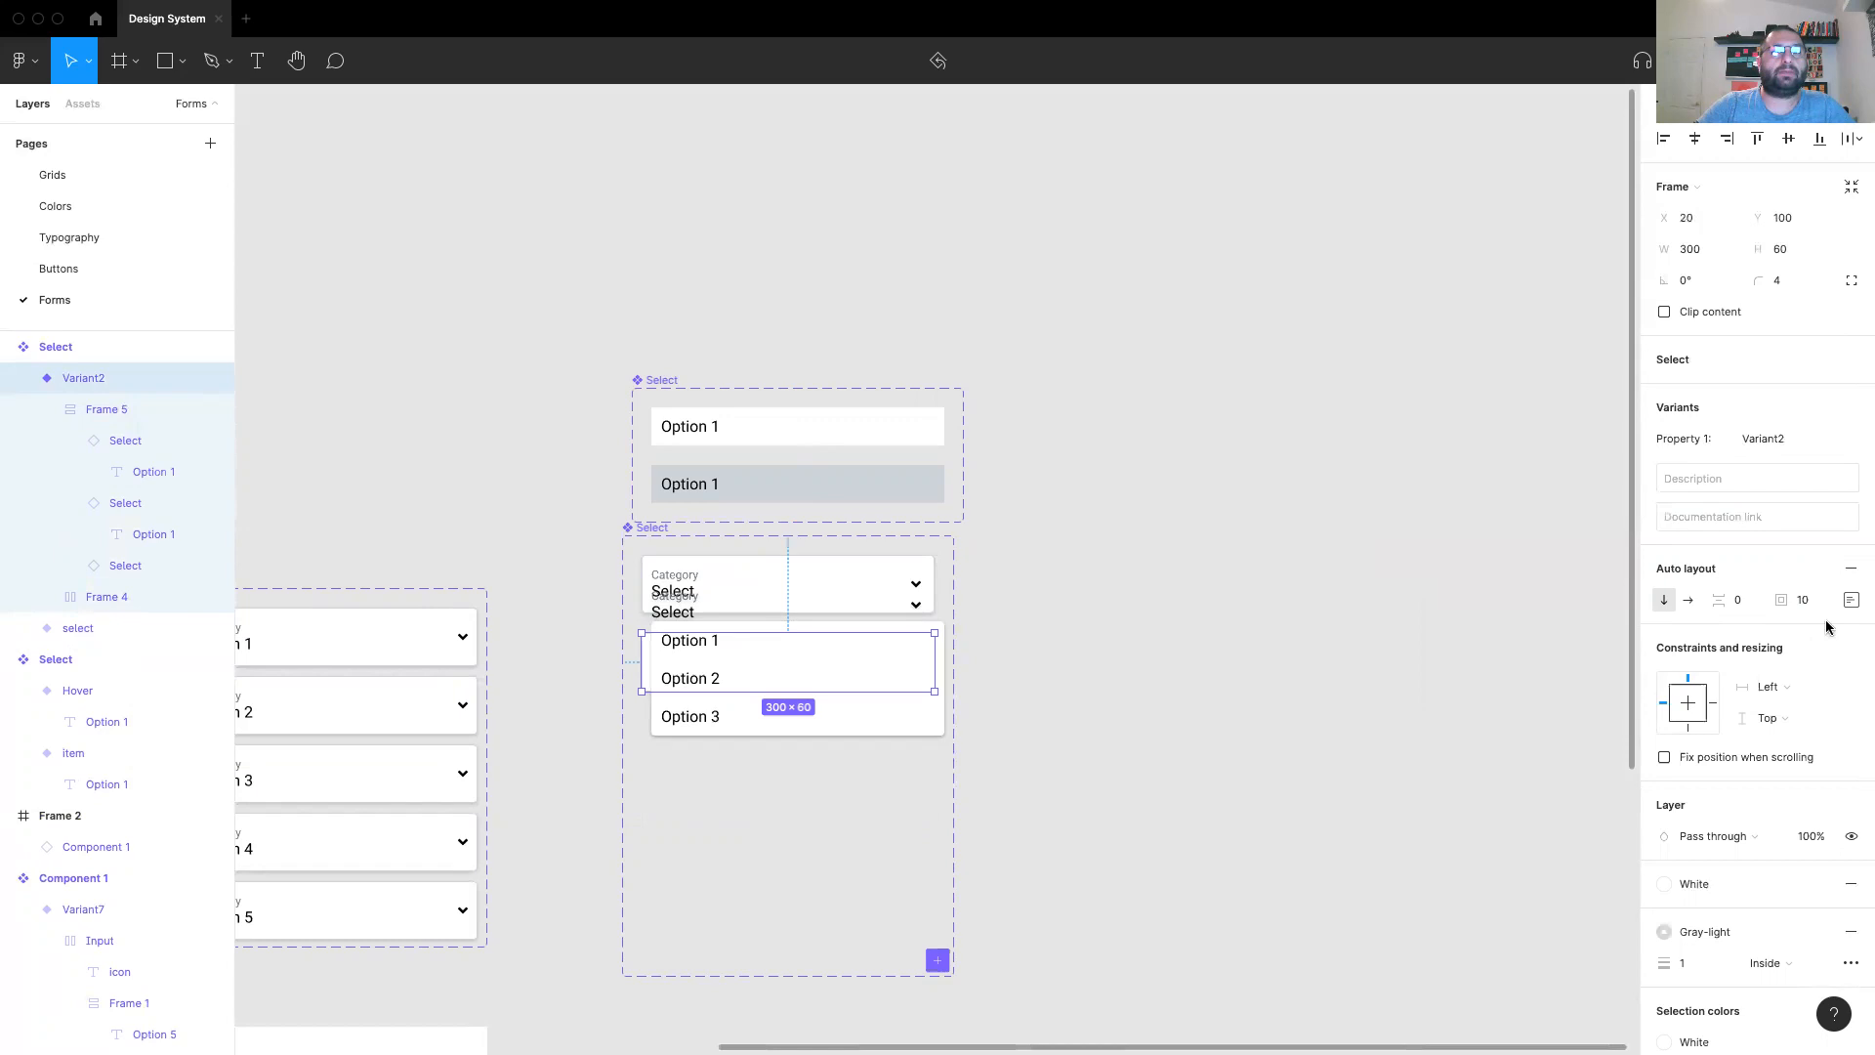
{"action": "left_click", "coordinate": [1851, 599]}
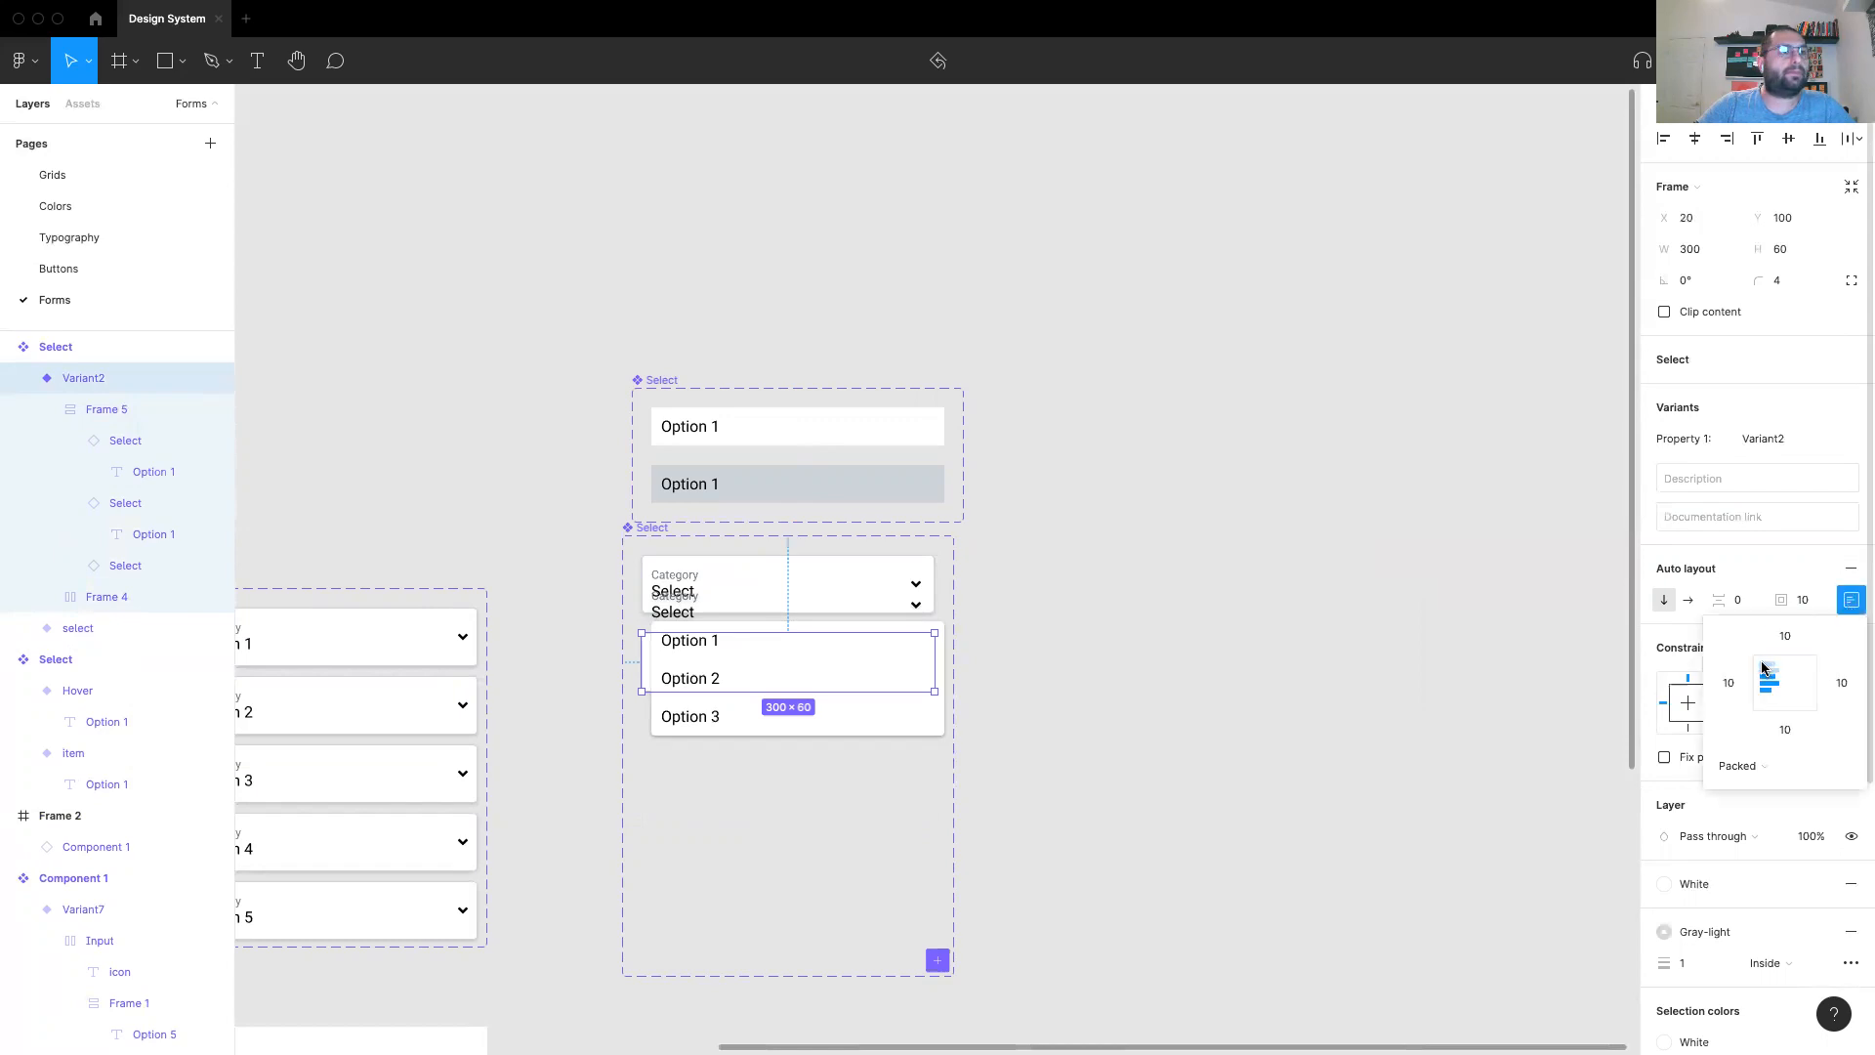
{"action": "left_click", "coordinate": [1080, 641]}
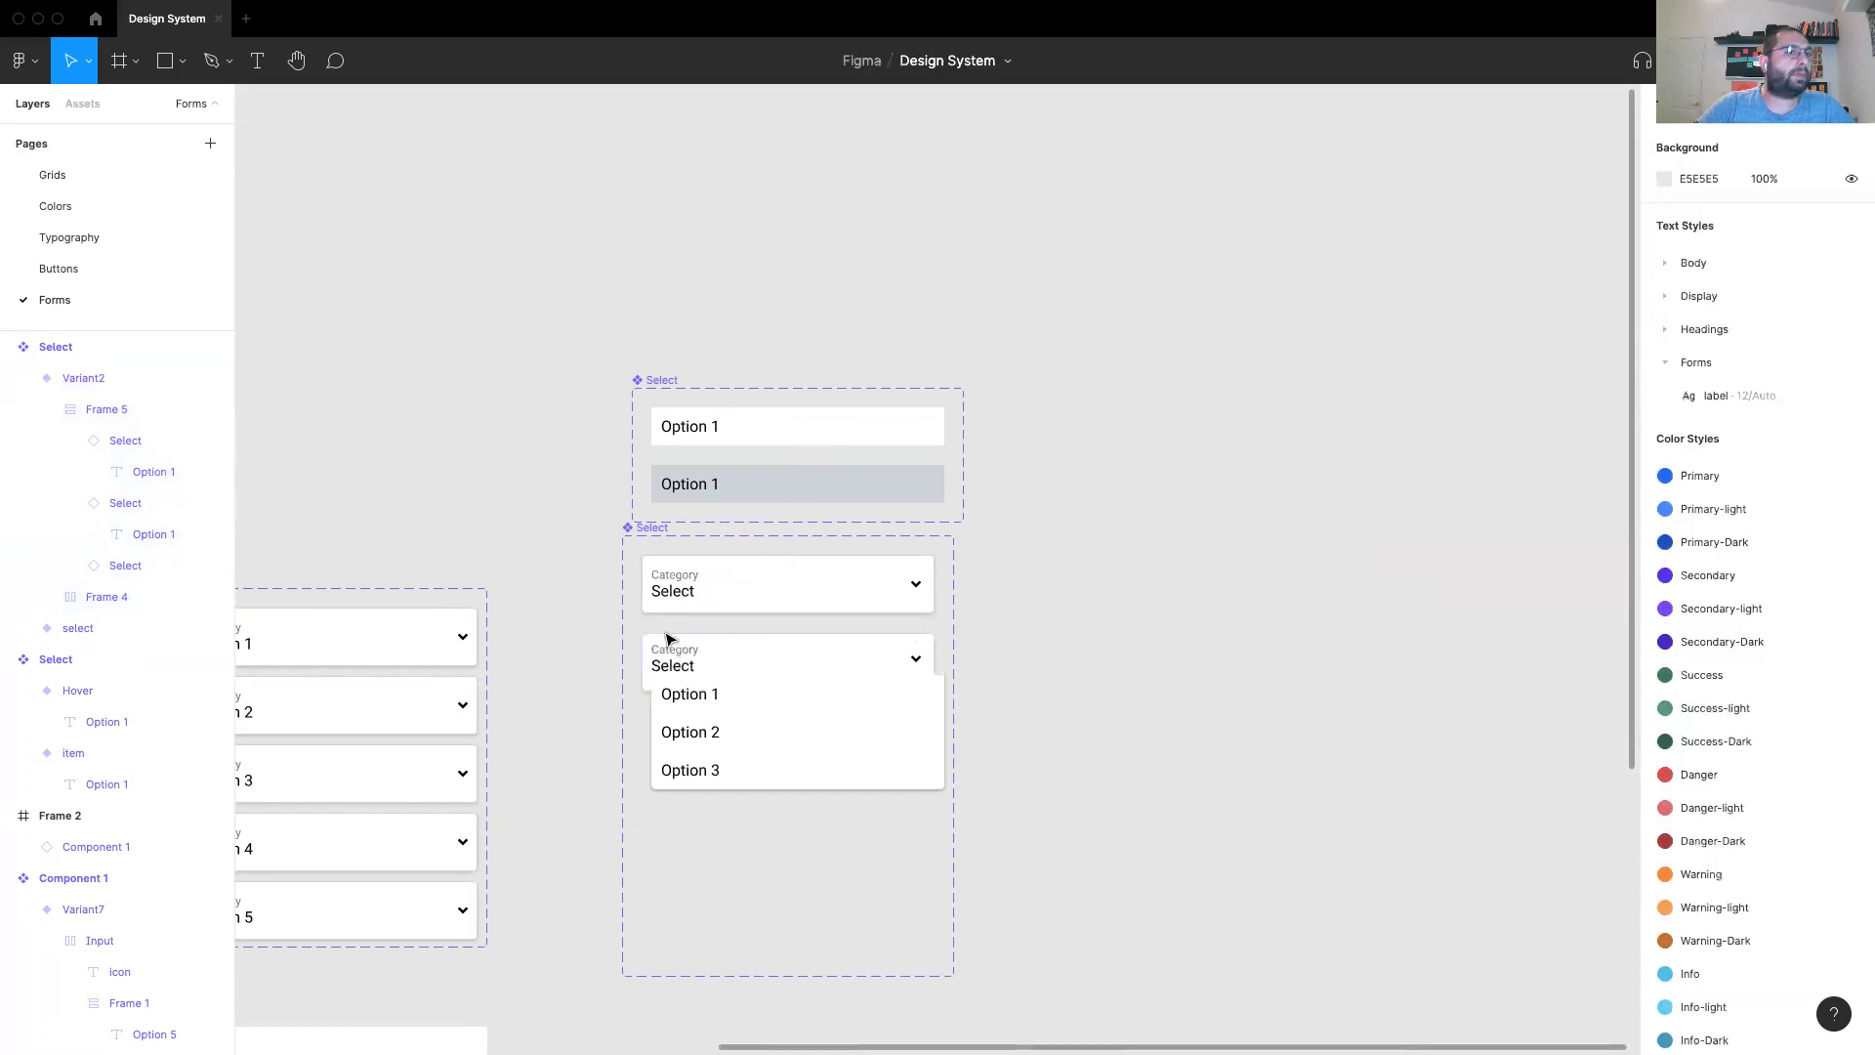
Step: Try an auto layout padding of 0 on the select field's Variant2
{"action": "left_click", "coordinate": [94, 378]}
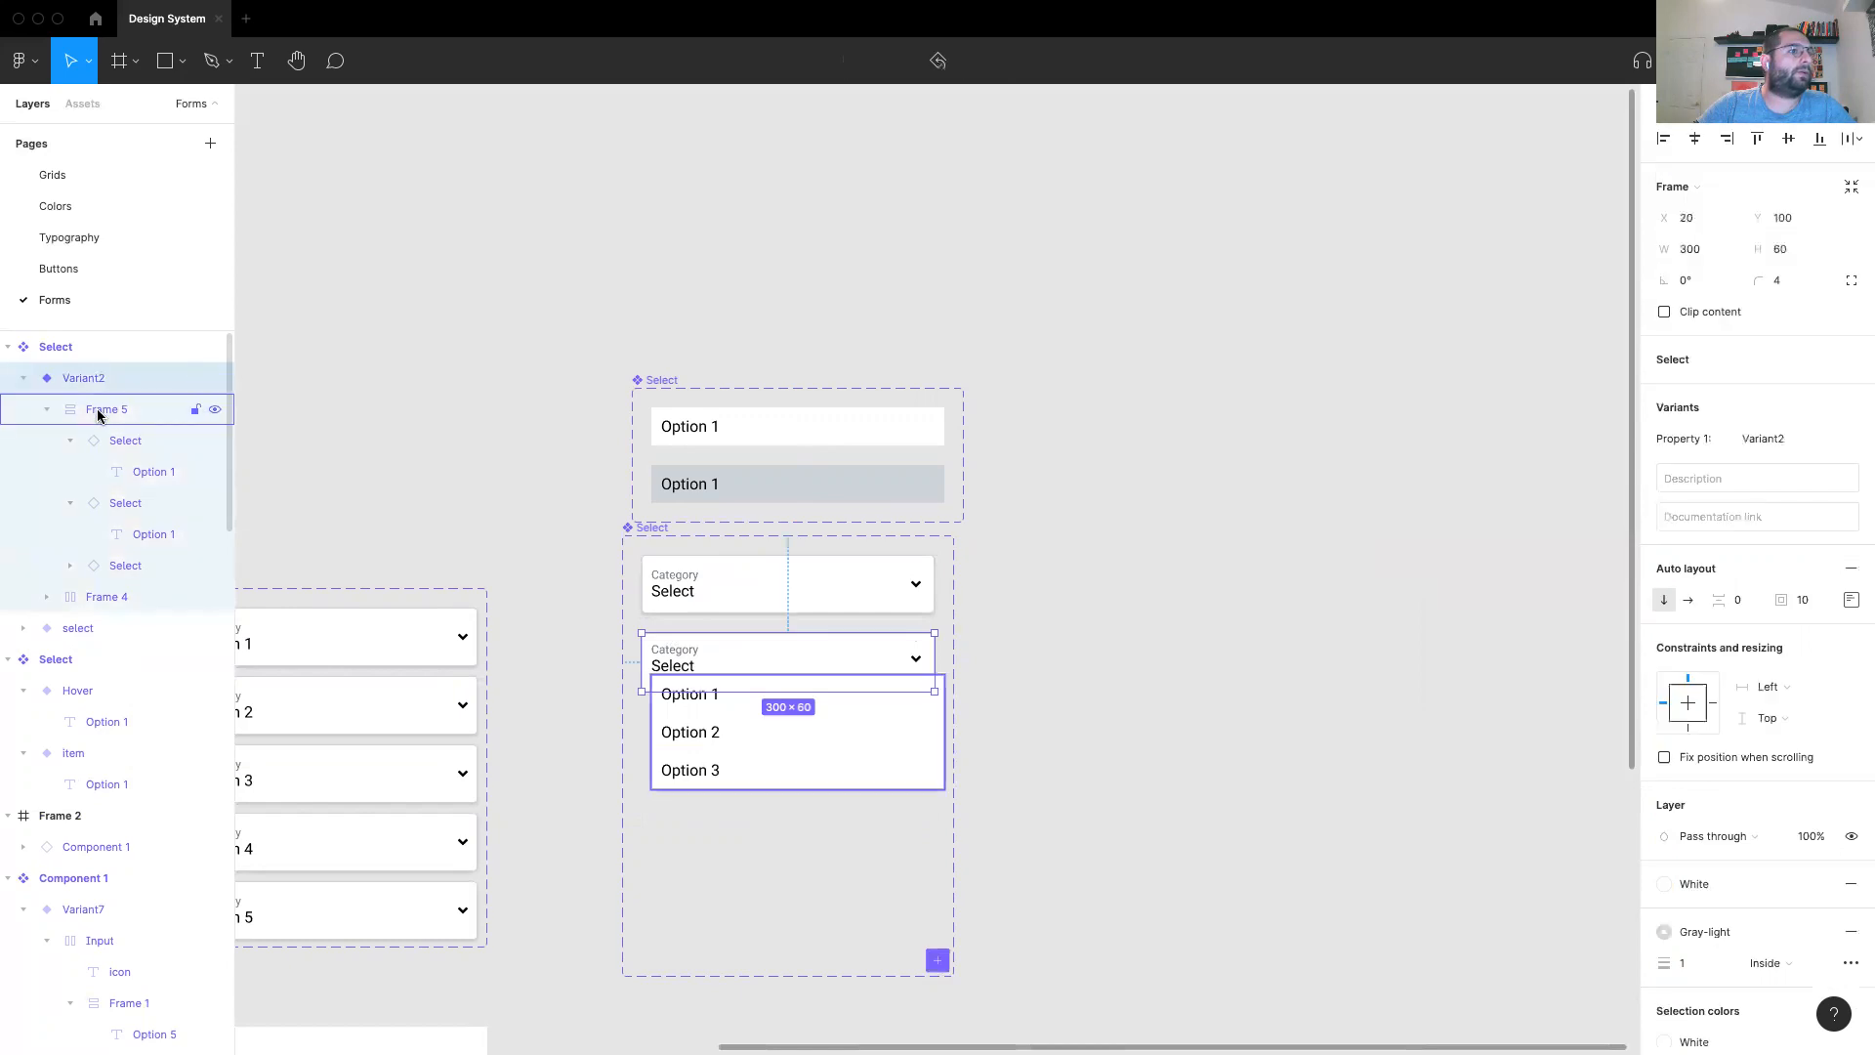
{"action": "left_click", "coordinate": [96, 408]}
{"action": "left_click", "coordinate": [84, 379]}
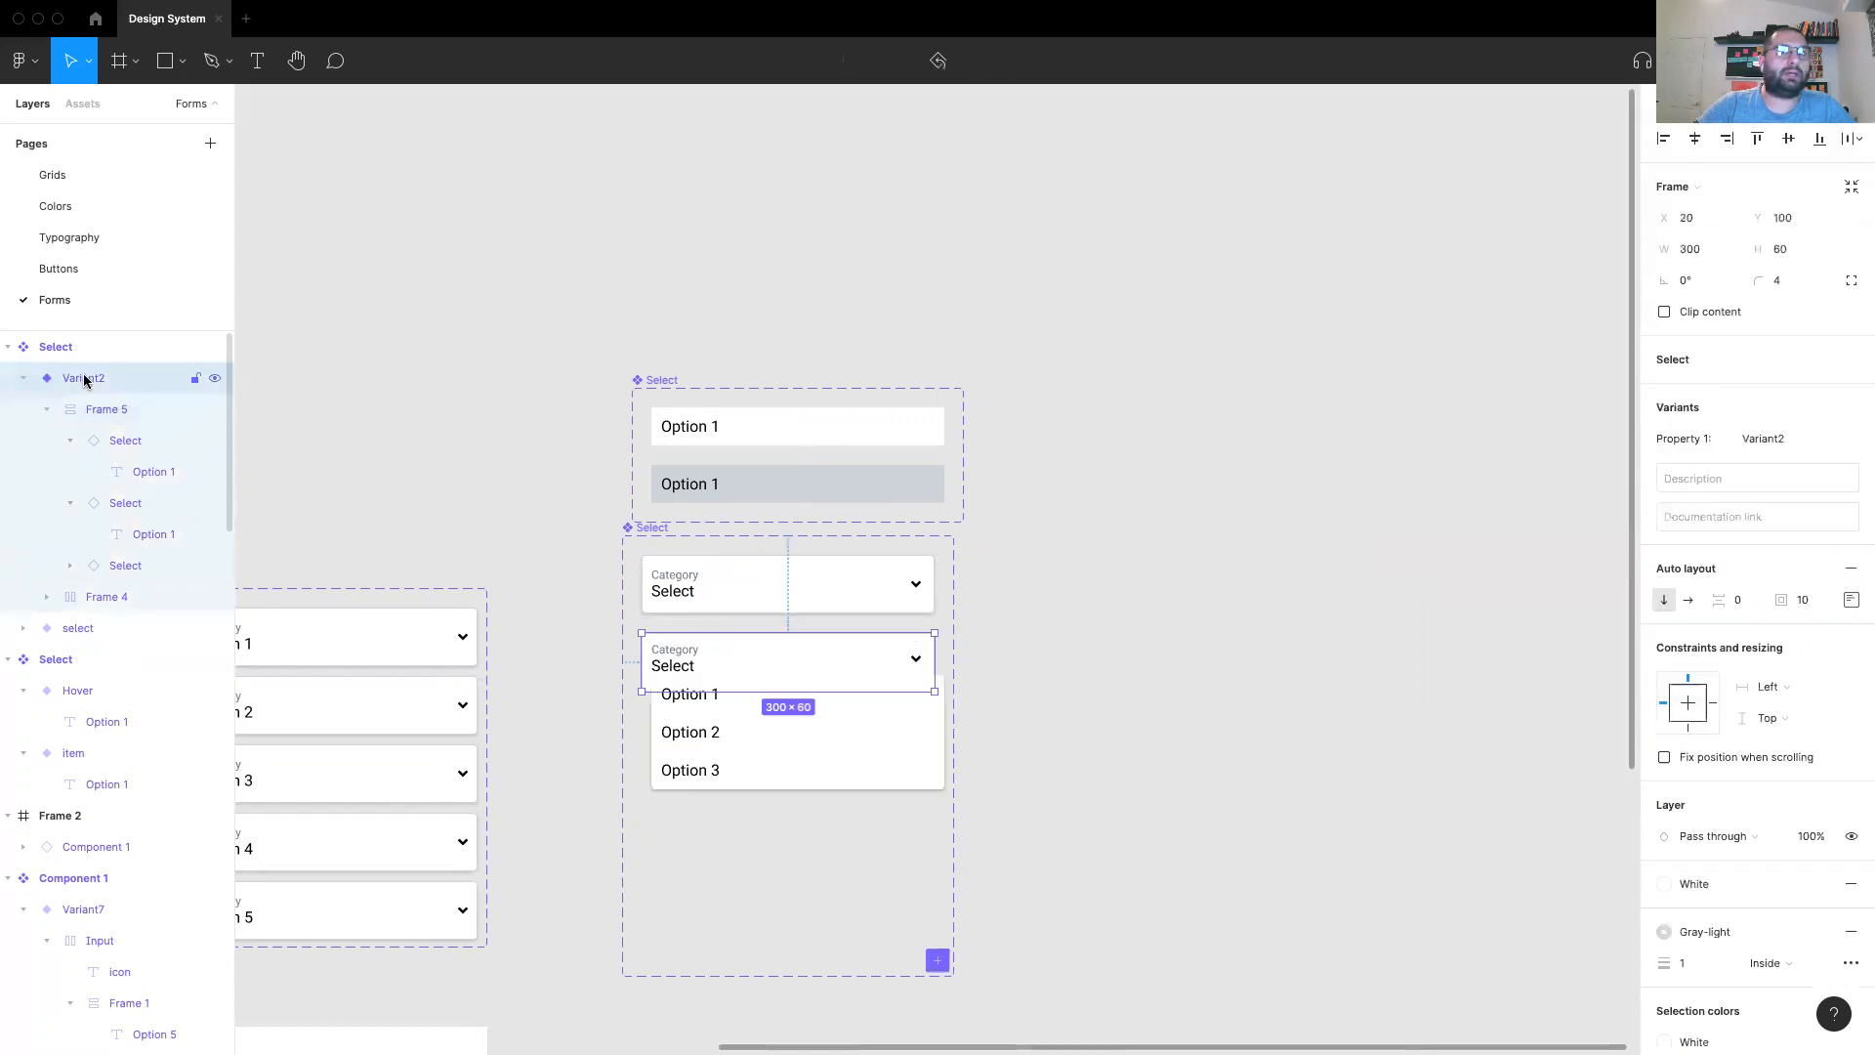
{"action": "left_click", "coordinate": [1792, 599]}
{"action": "type", "text": "0"}
{"action": "key", "text": "Return"}
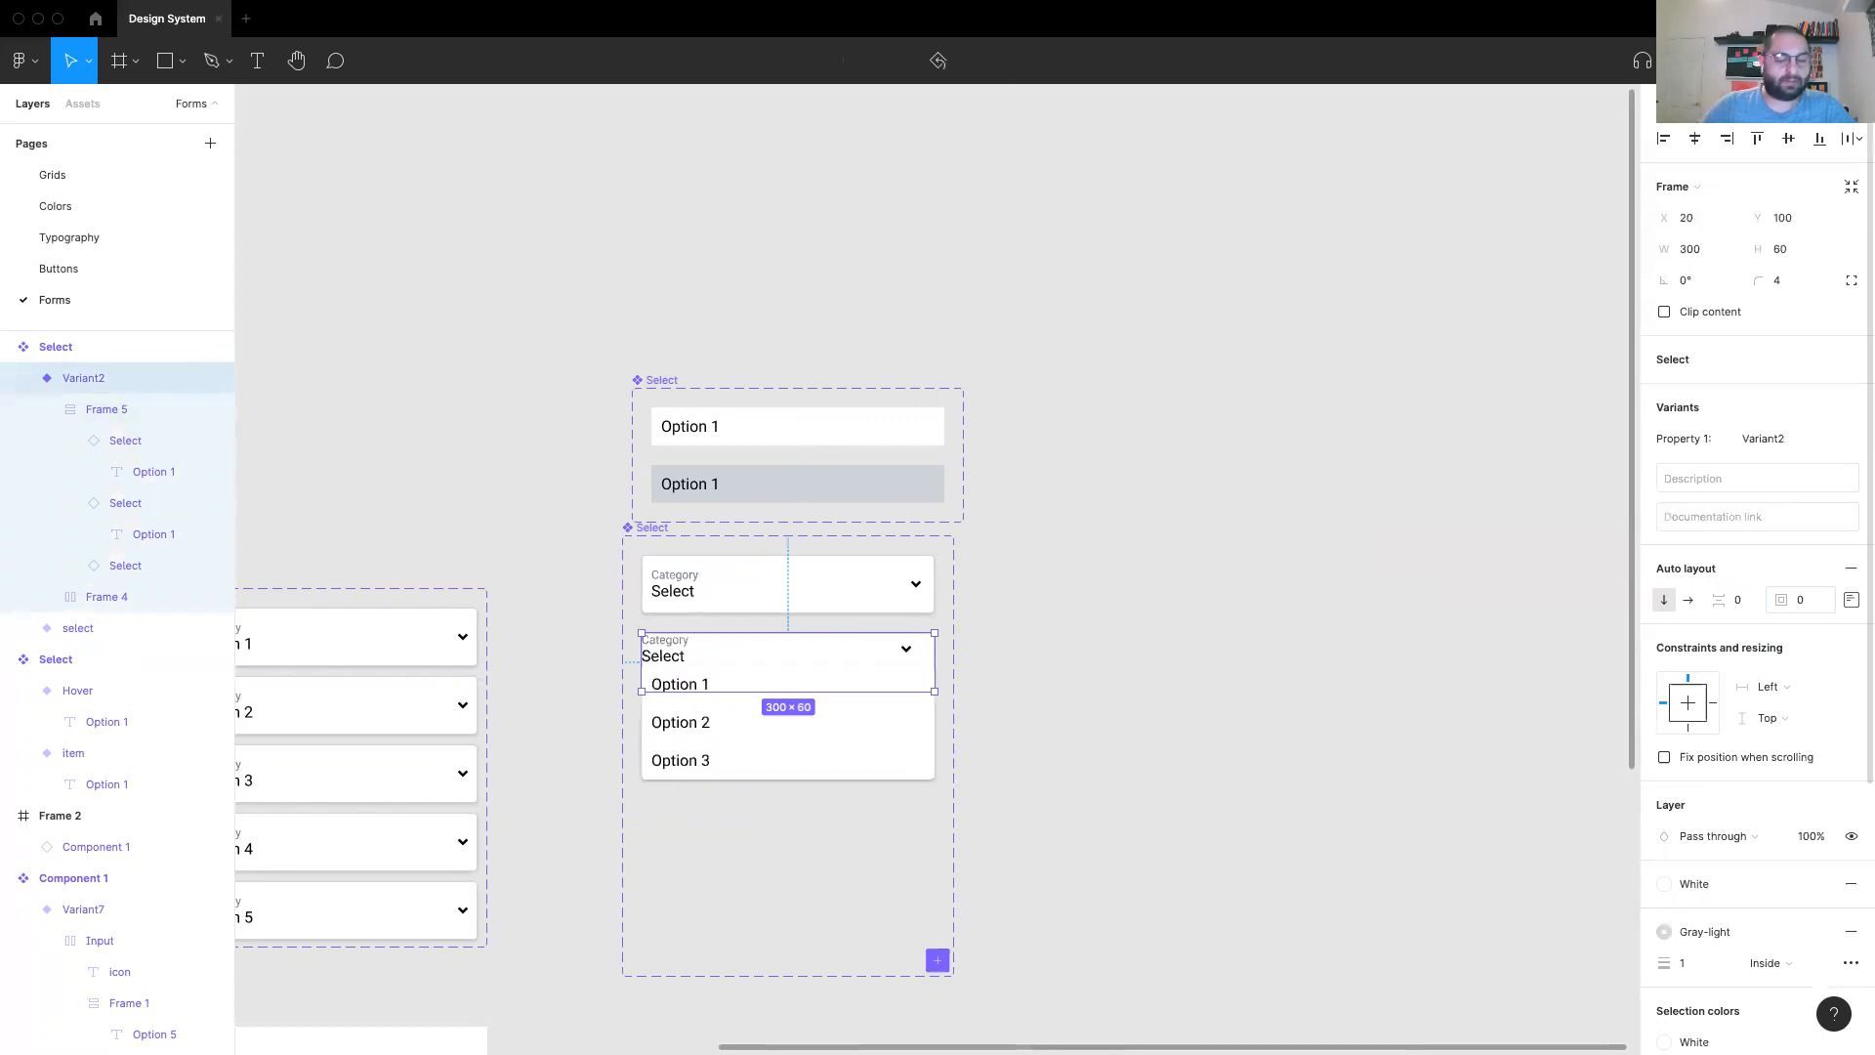
Step: Undo the padding change on Variant2 and clear the selection
{"action": "key", "text": "super+z"}
{"action": "key", "text": "super+z"}
{"action": "key", "text": "super+shift+z"}
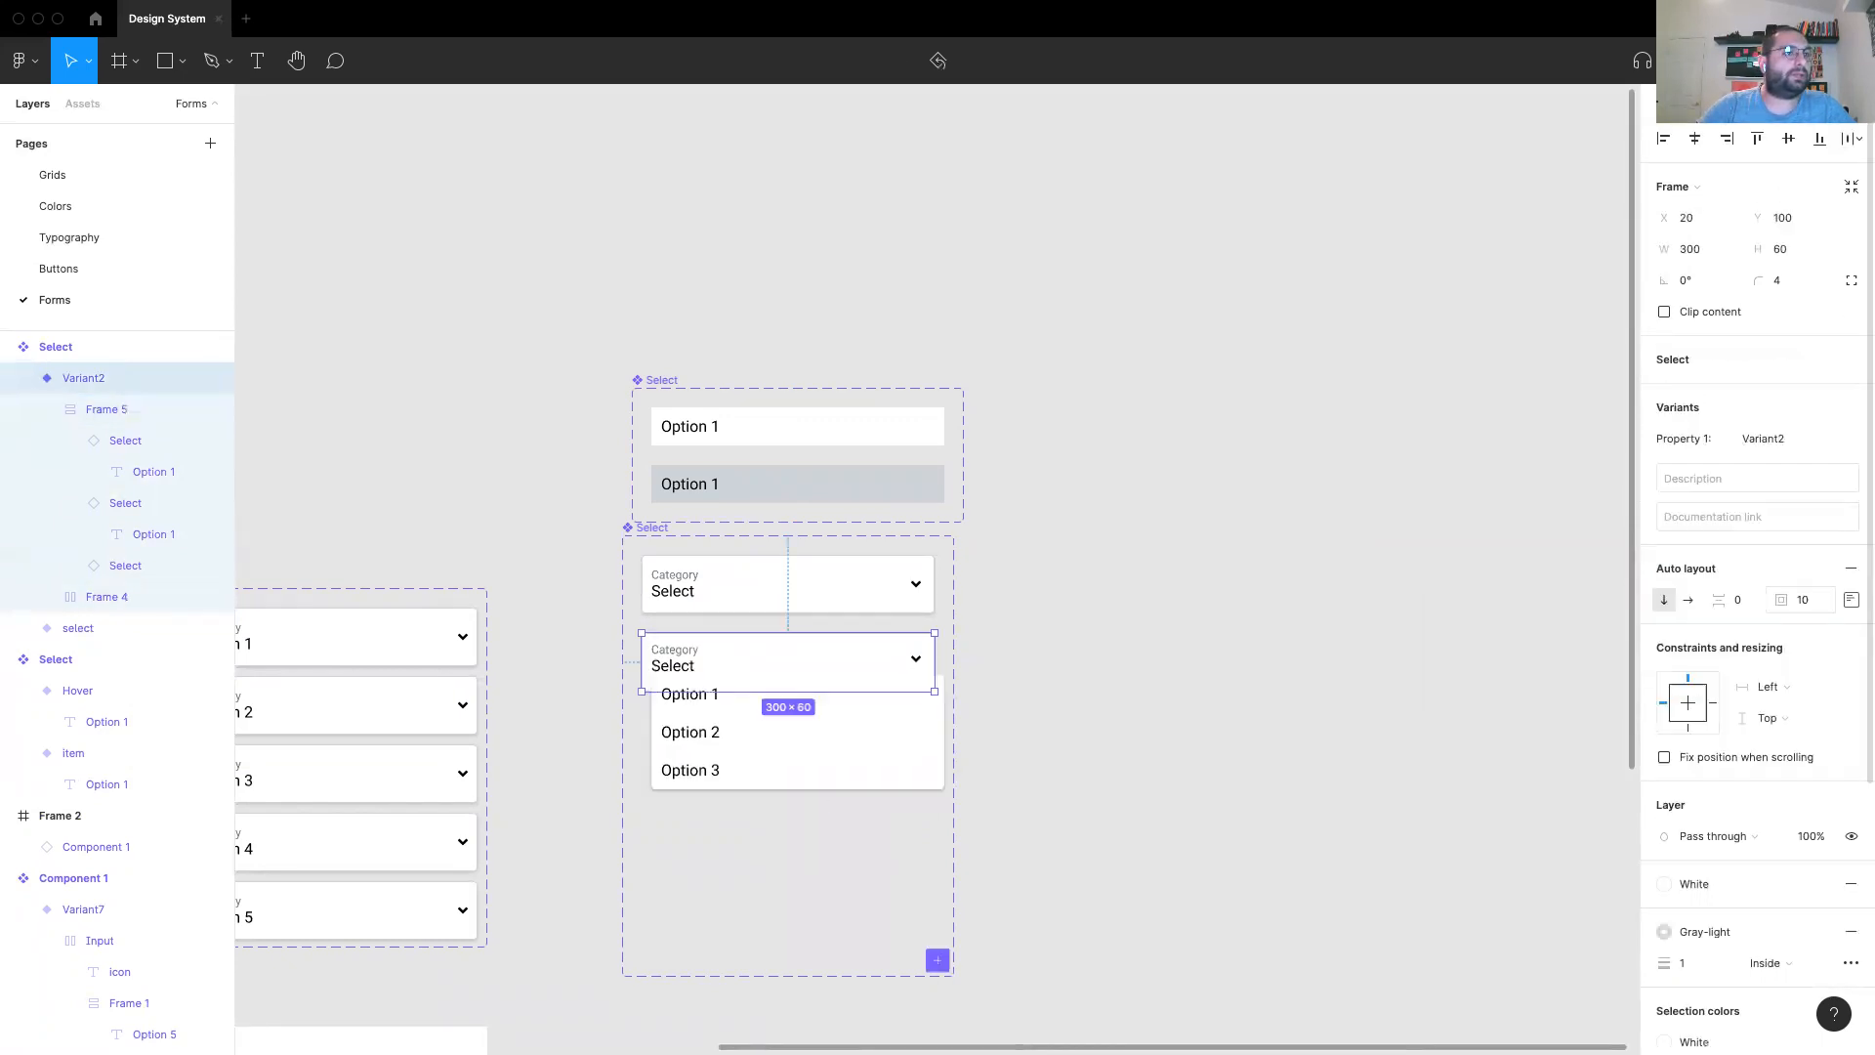
{"action": "left_click", "coordinate": [1241, 587]}
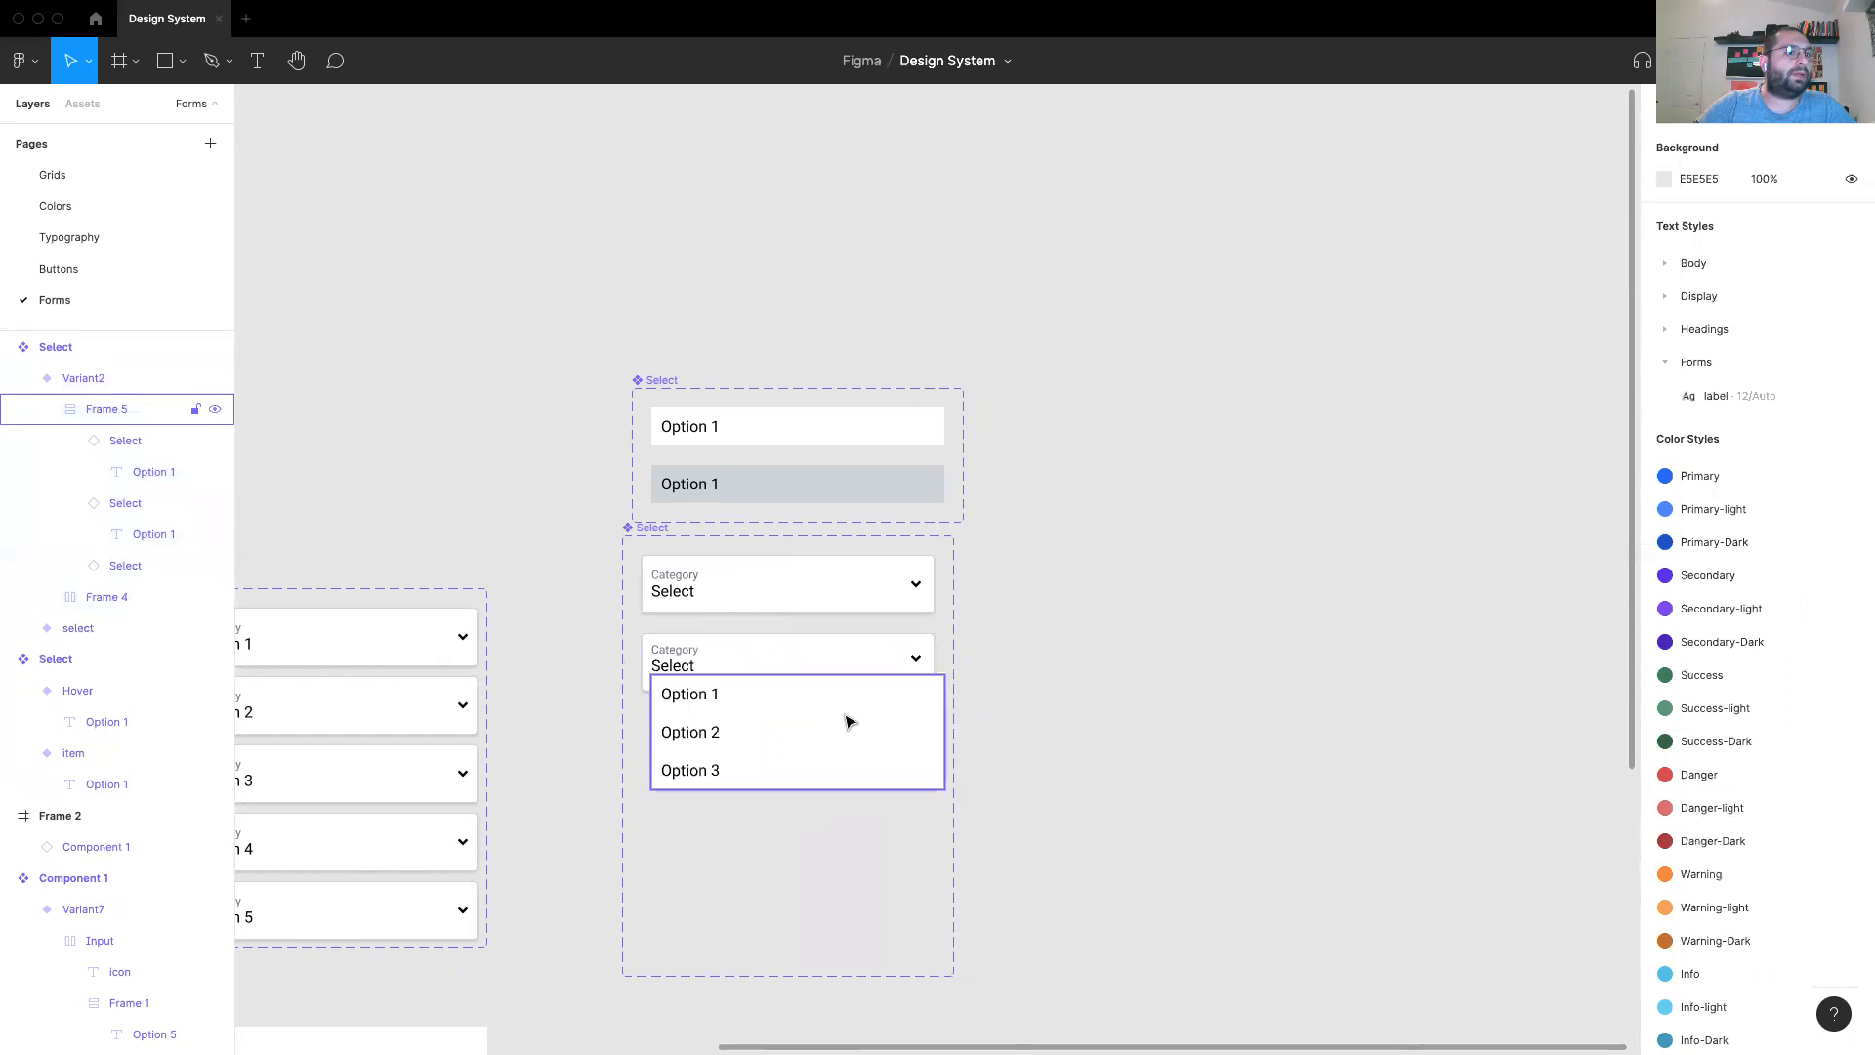
Step: Remove the auto layout from the select field's Variant2
{"action": "left_click", "coordinate": [98, 409]}
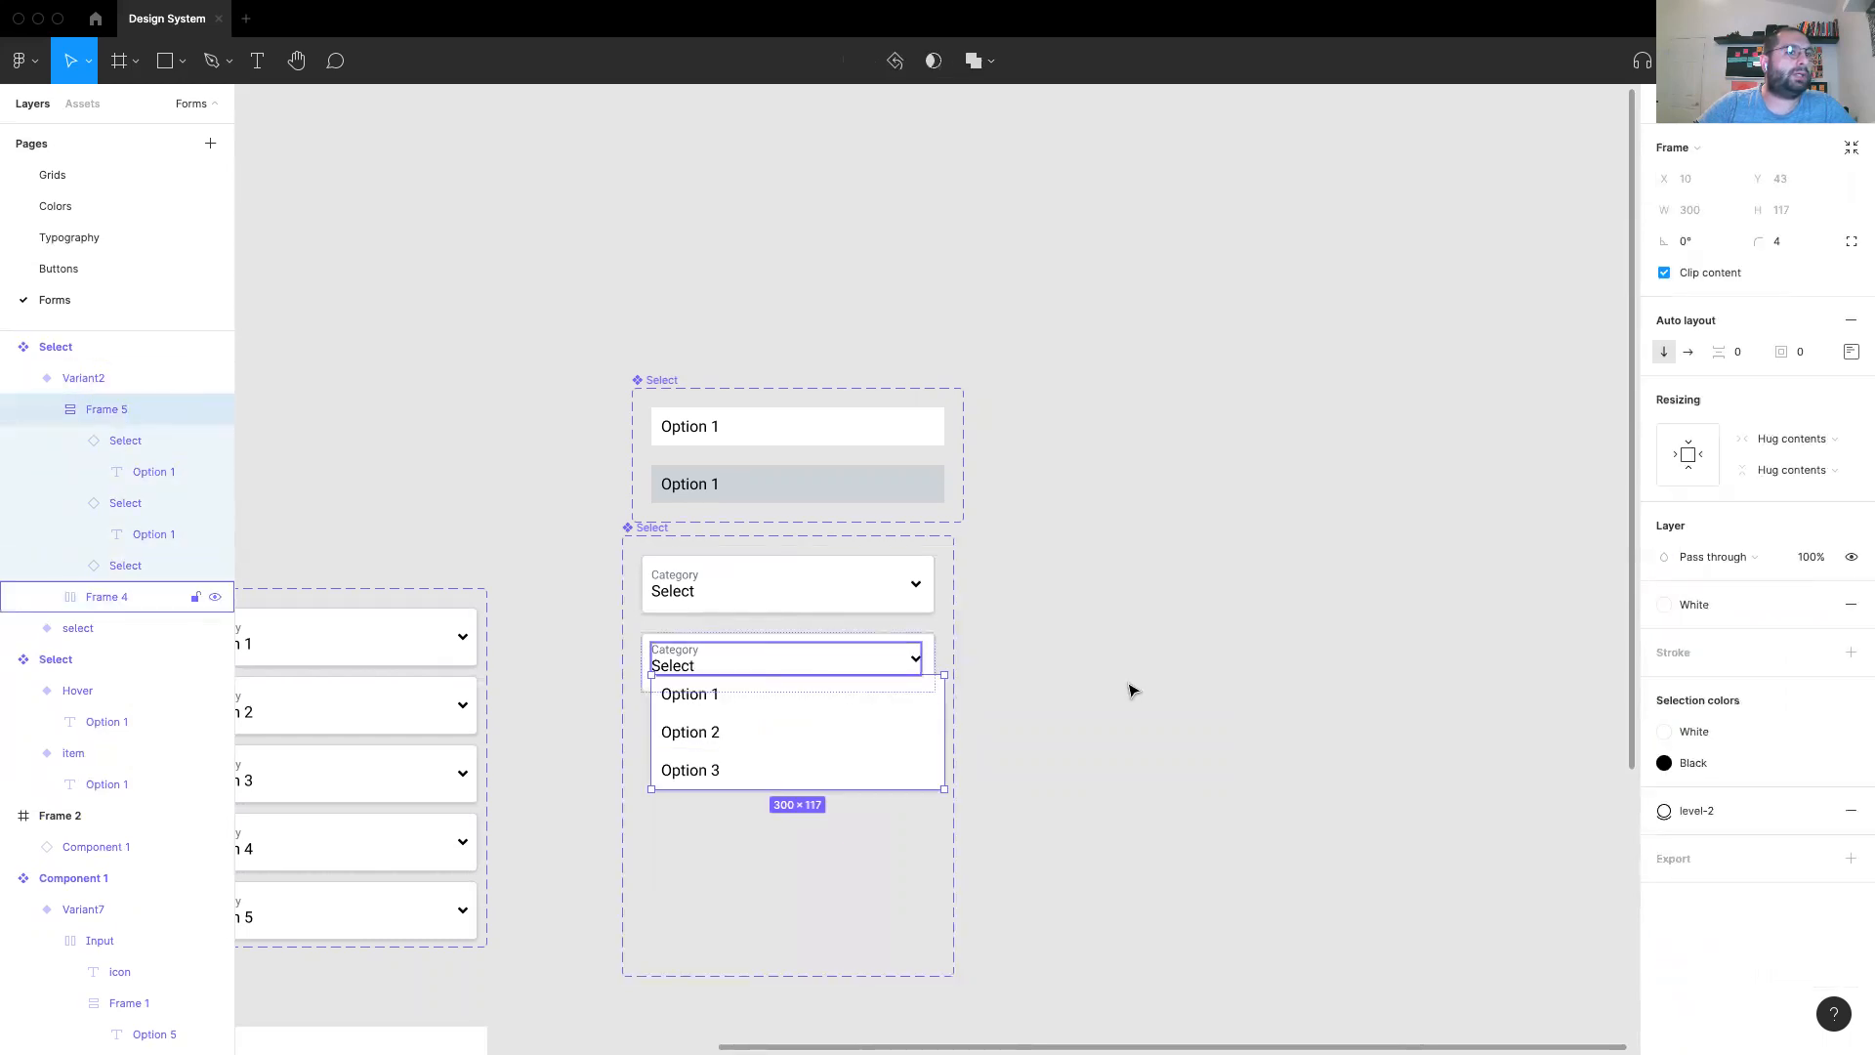
{"action": "left_click", "coordinate": [1131, 690]}
{"action": "right_click", "coordinate": [80, 378]}
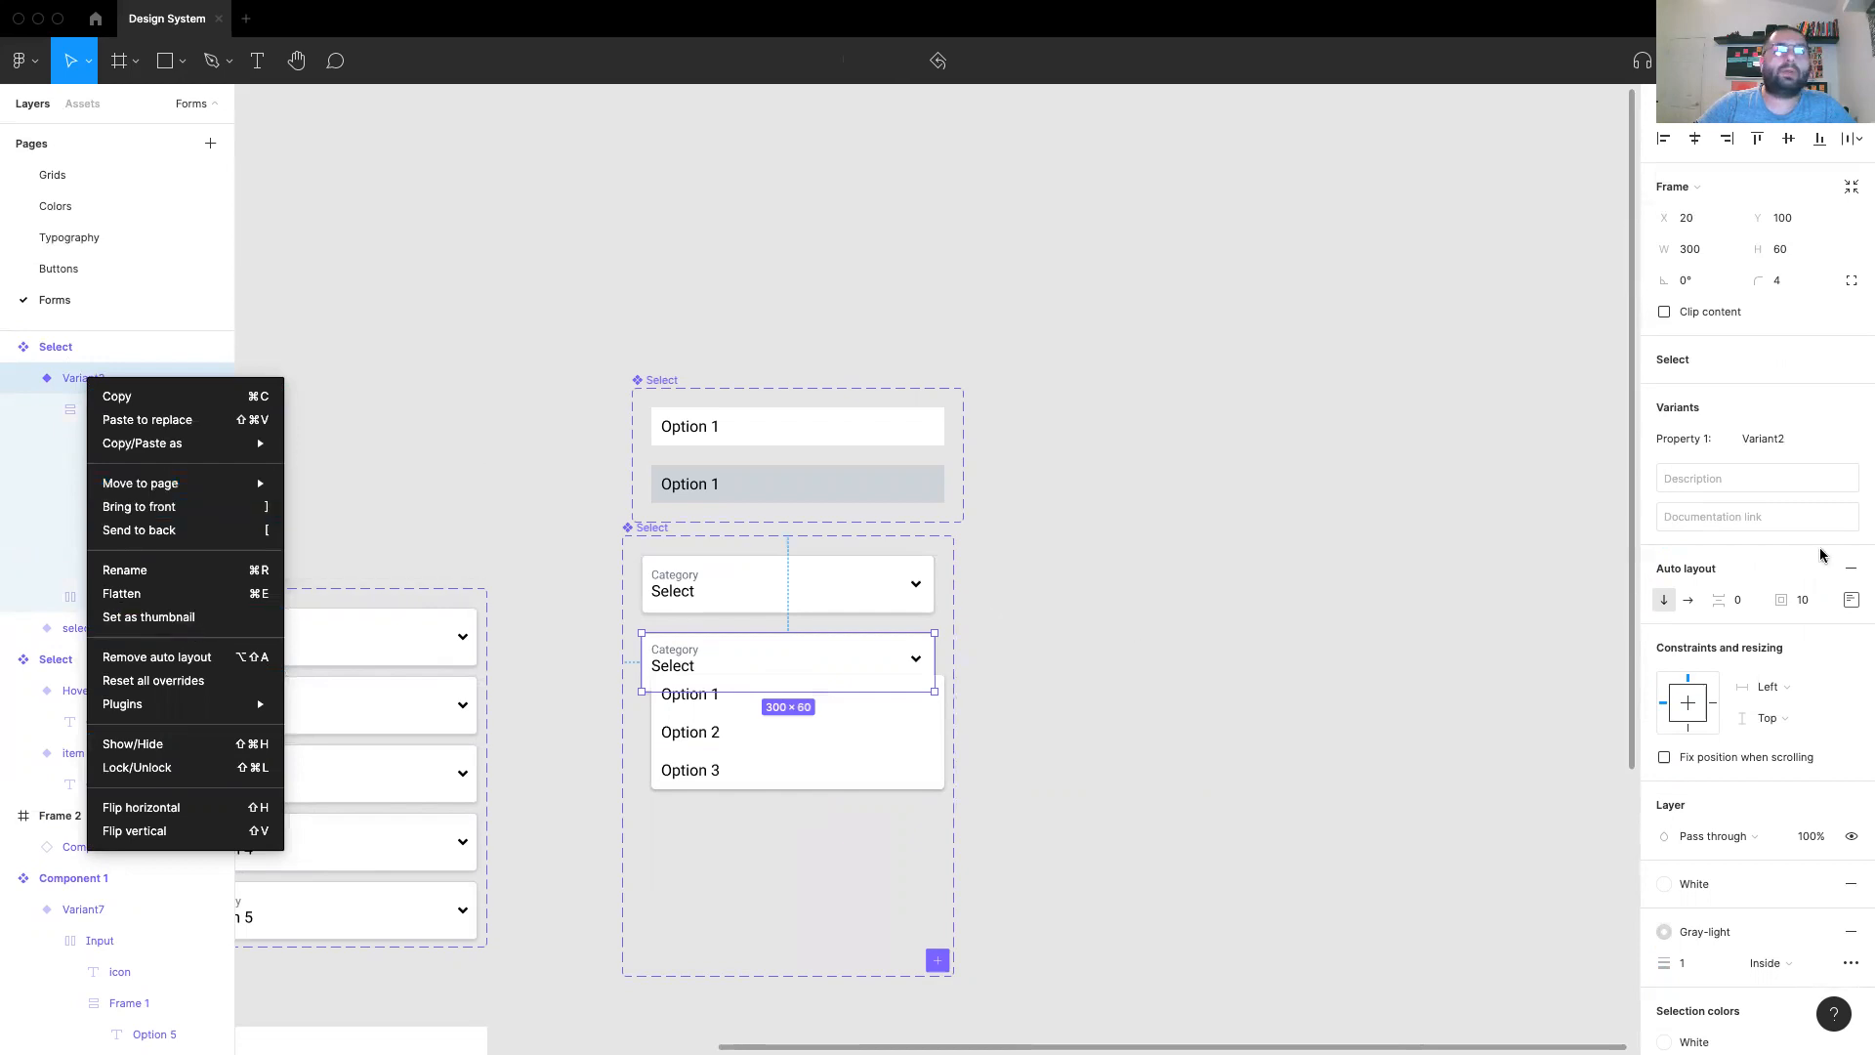
{"action": "left_click", "coordinate": [1849, 570]}
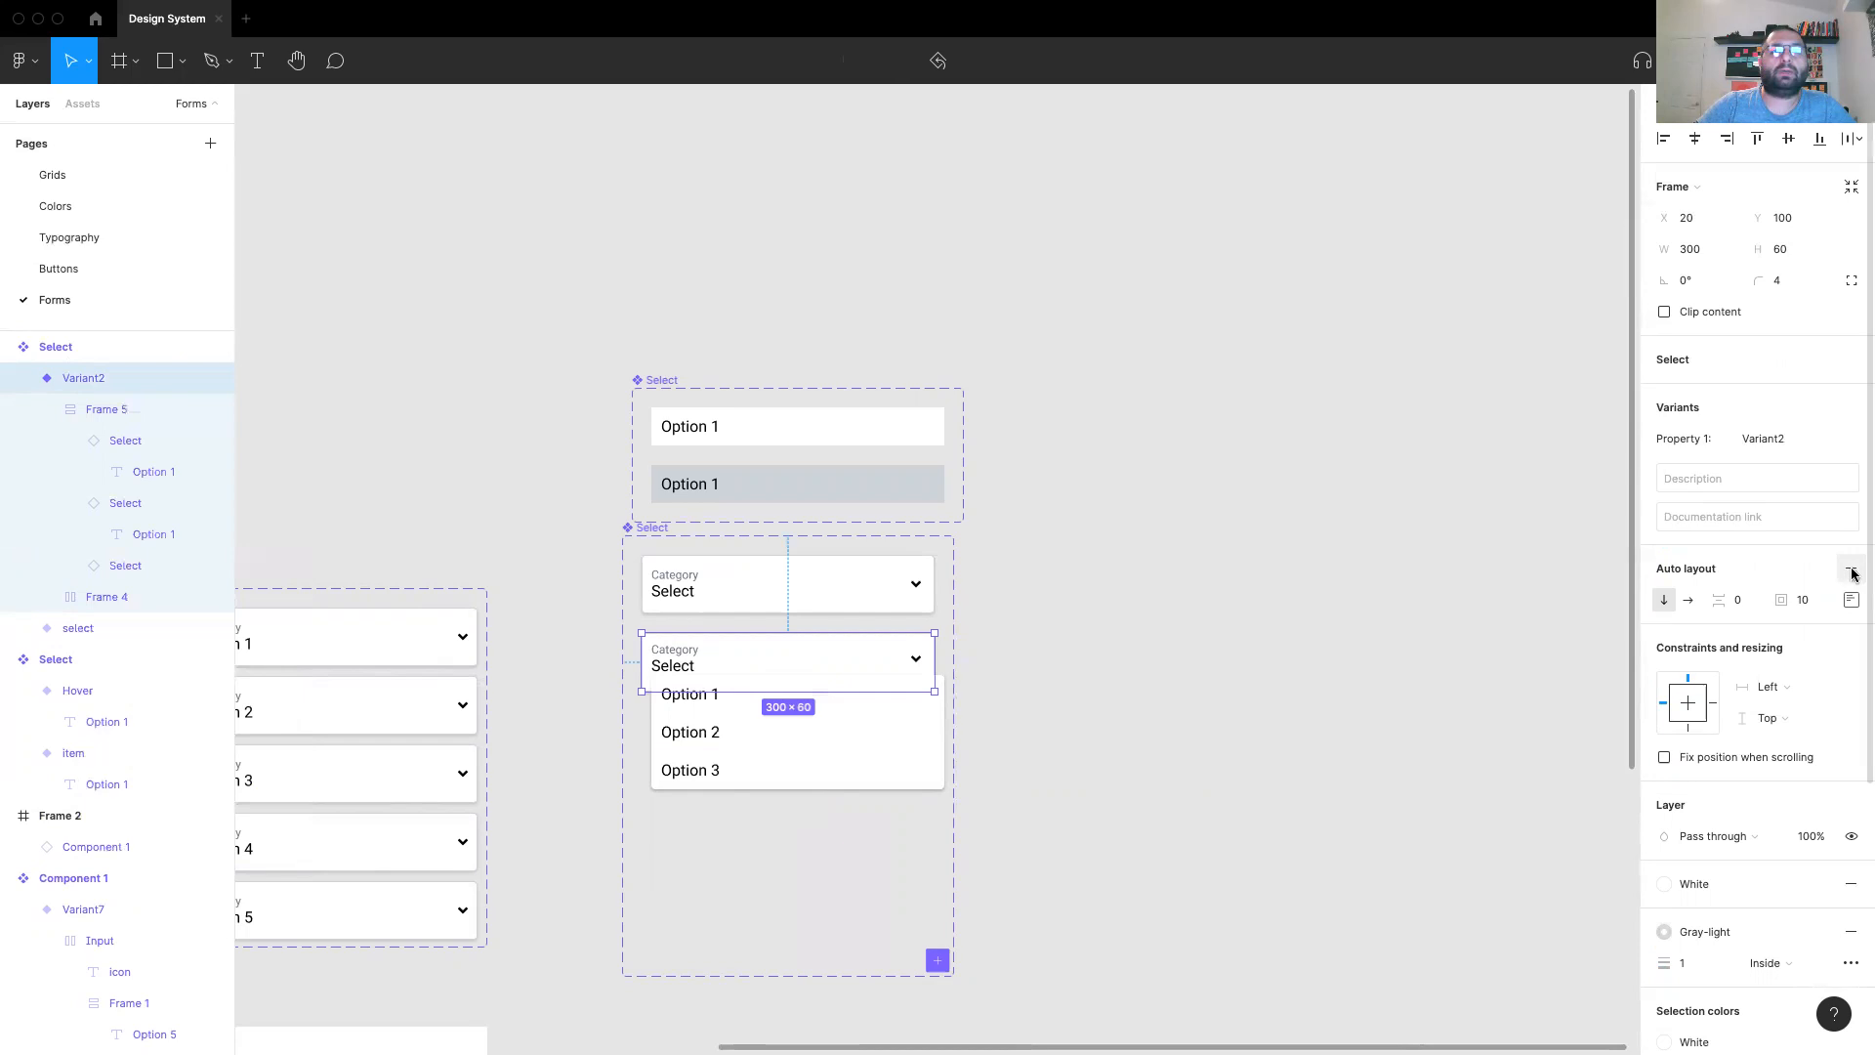
{"action": "left_click", "coordinate": [1853, 572]}
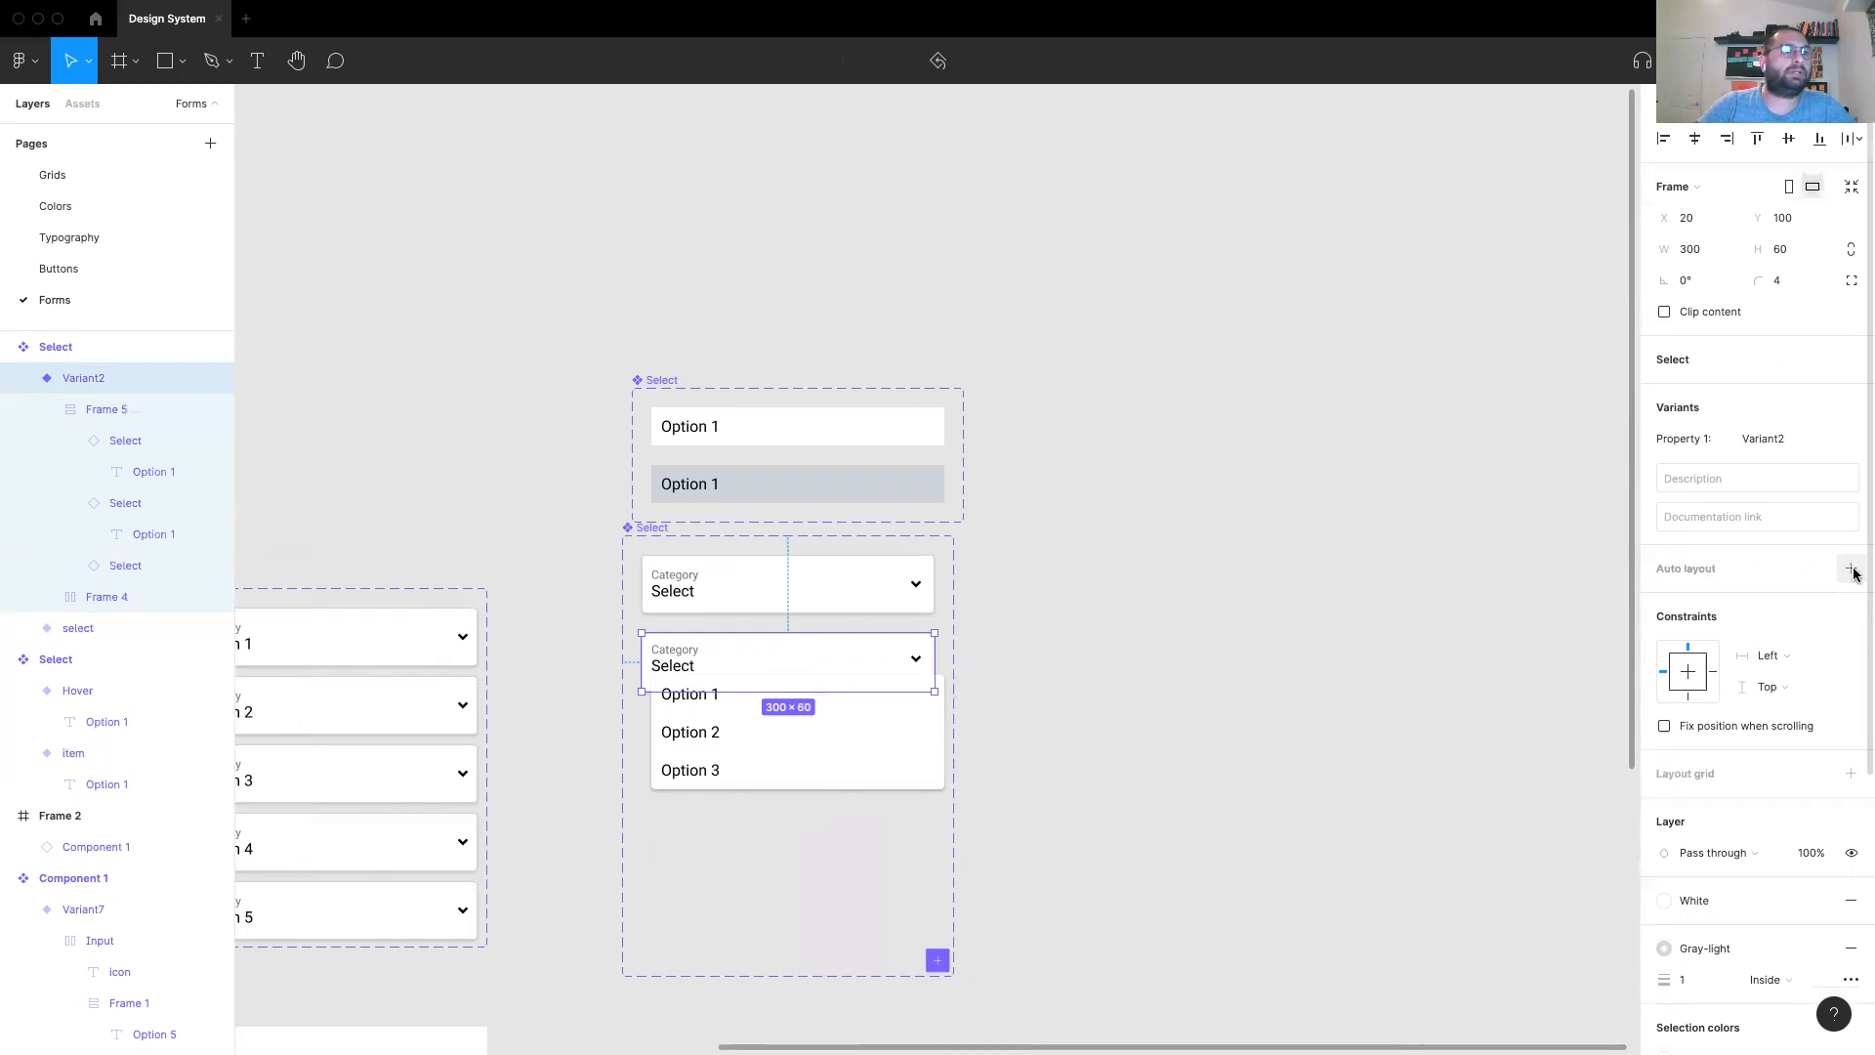
{"action": "left_click", "coordinate": [1227, 718]}
Step: Align the options frame with the left edge of the second select field and nest it back inside Variant2
{"action": "left_click_drag", "start_coordinate": [747, 789], "coordinate": [758, 749]}
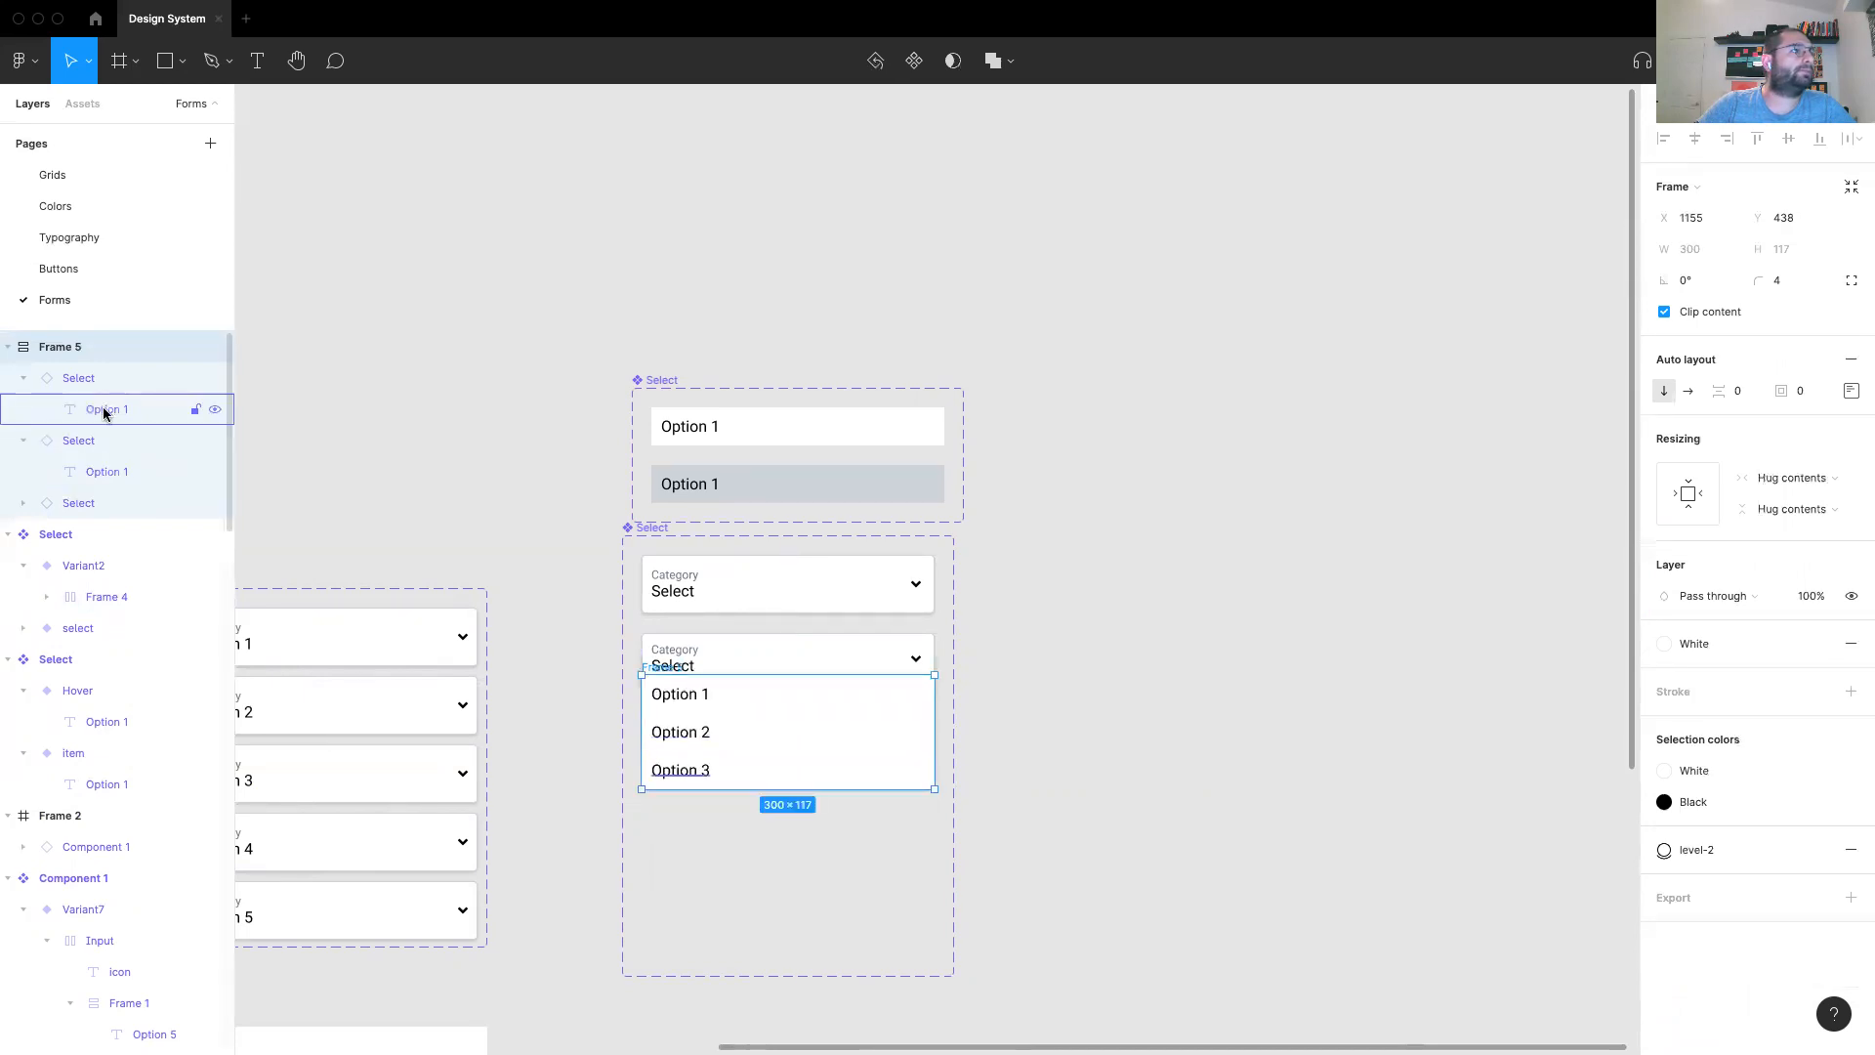
{"action": "left_click", "coordinate": [57, 566]}
{"action": "left_click", "coordinate": [66, 534]}
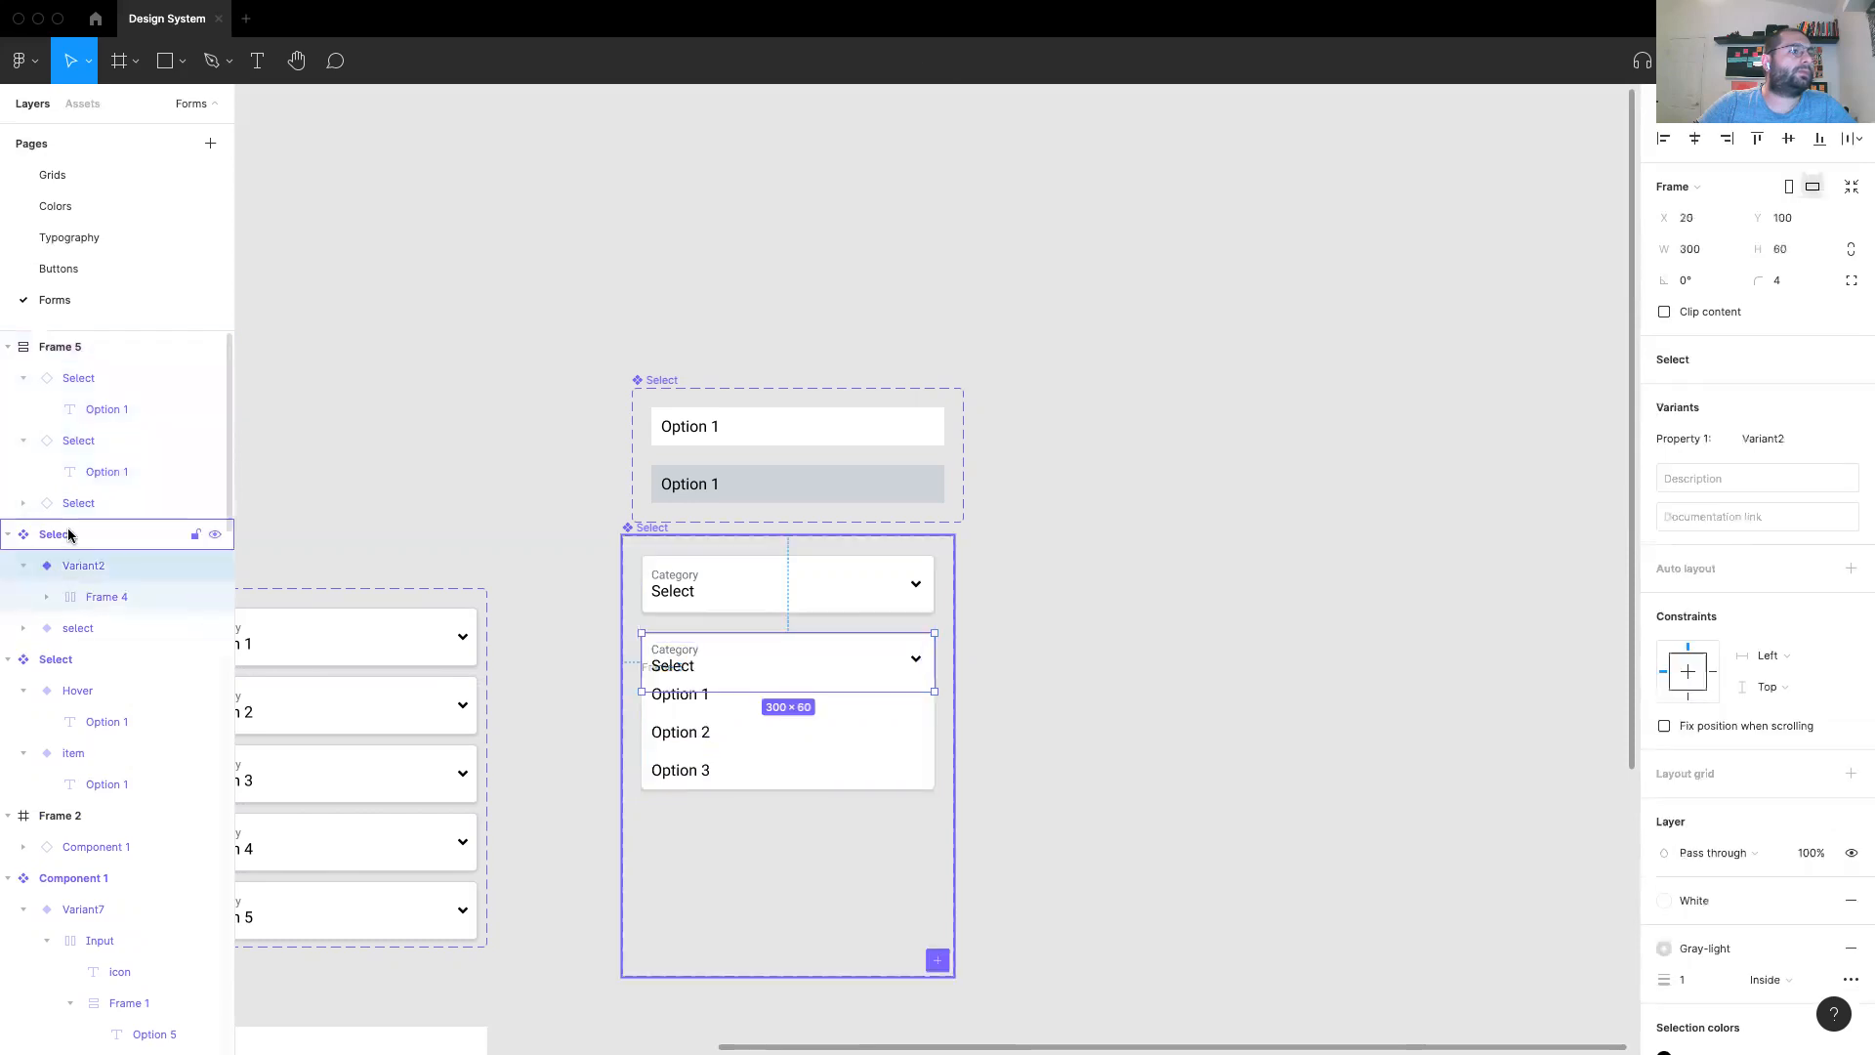
{"action": "left_click", "coordinate": [66, 571]}
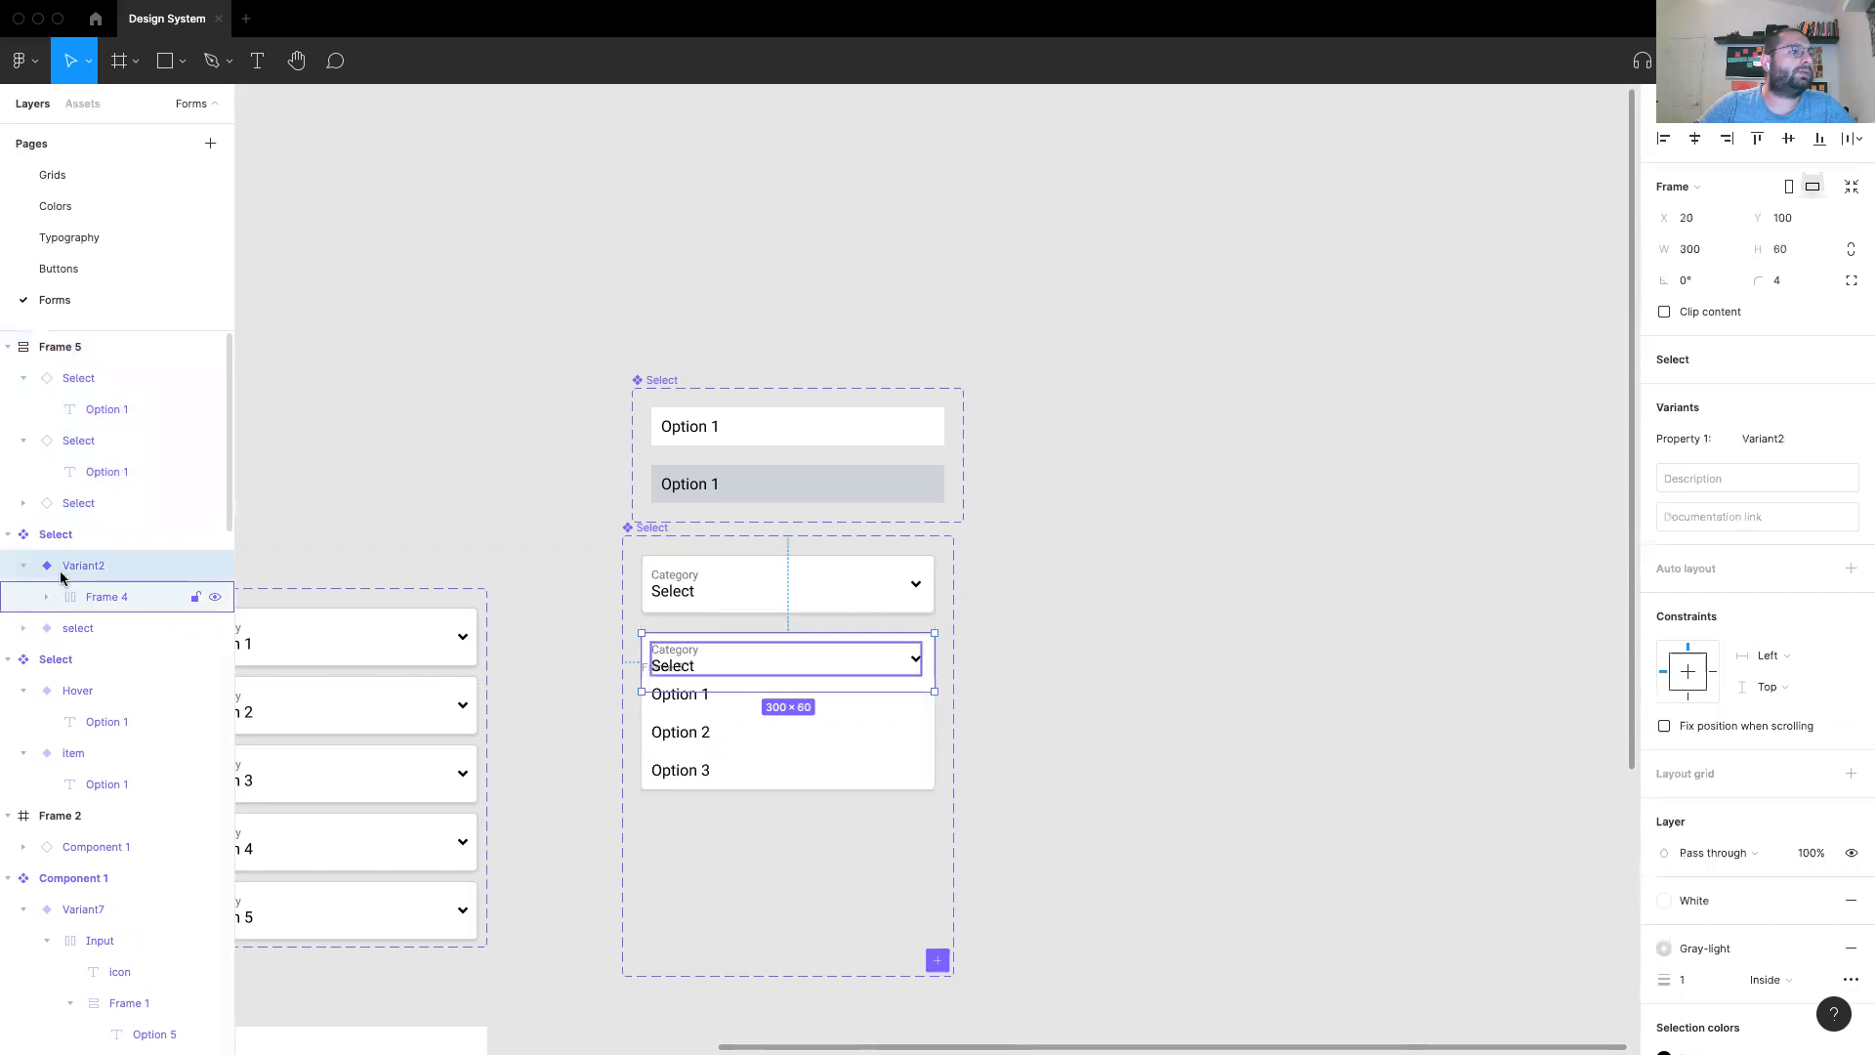
{"action": "left_click", "coordinate": [78, 381]}
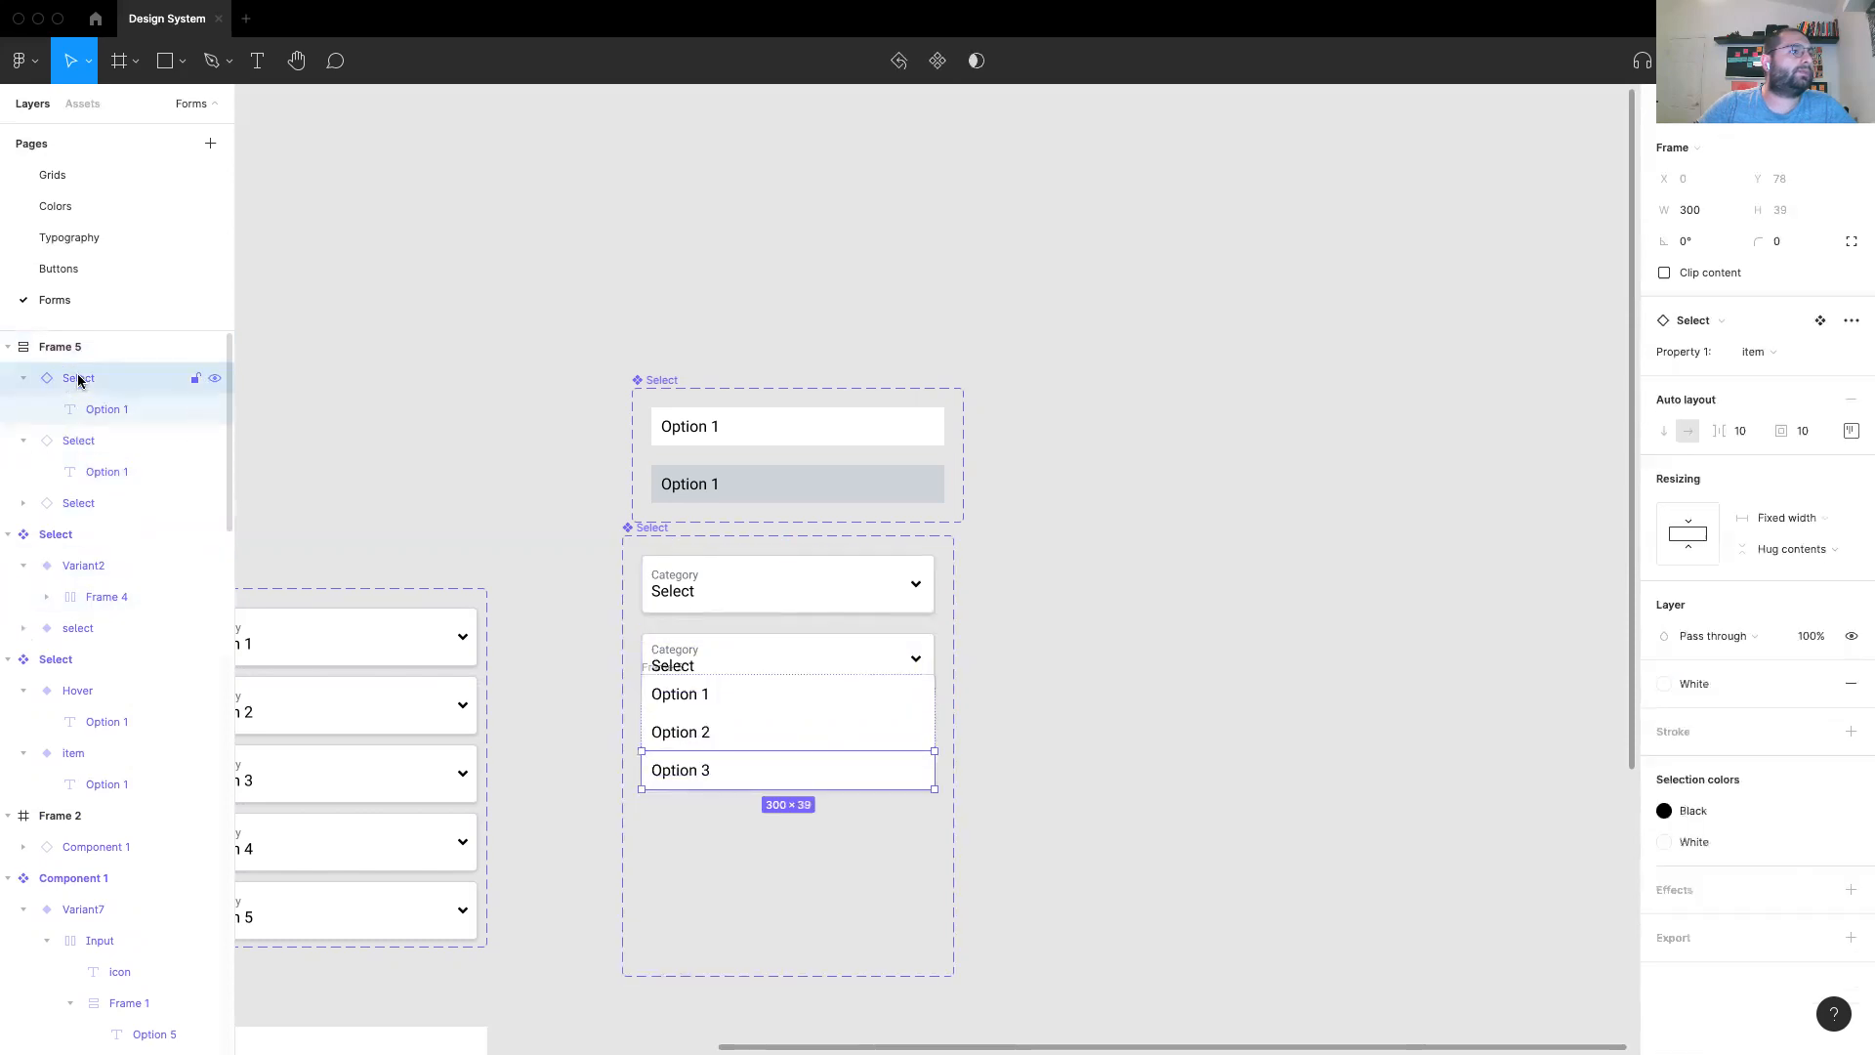
{"action": "left_click", "coordinate": [50, 348]}
{"action": "left_click_drag", "start_coordinate": [59, 353], "coordinate": [98, 584]}
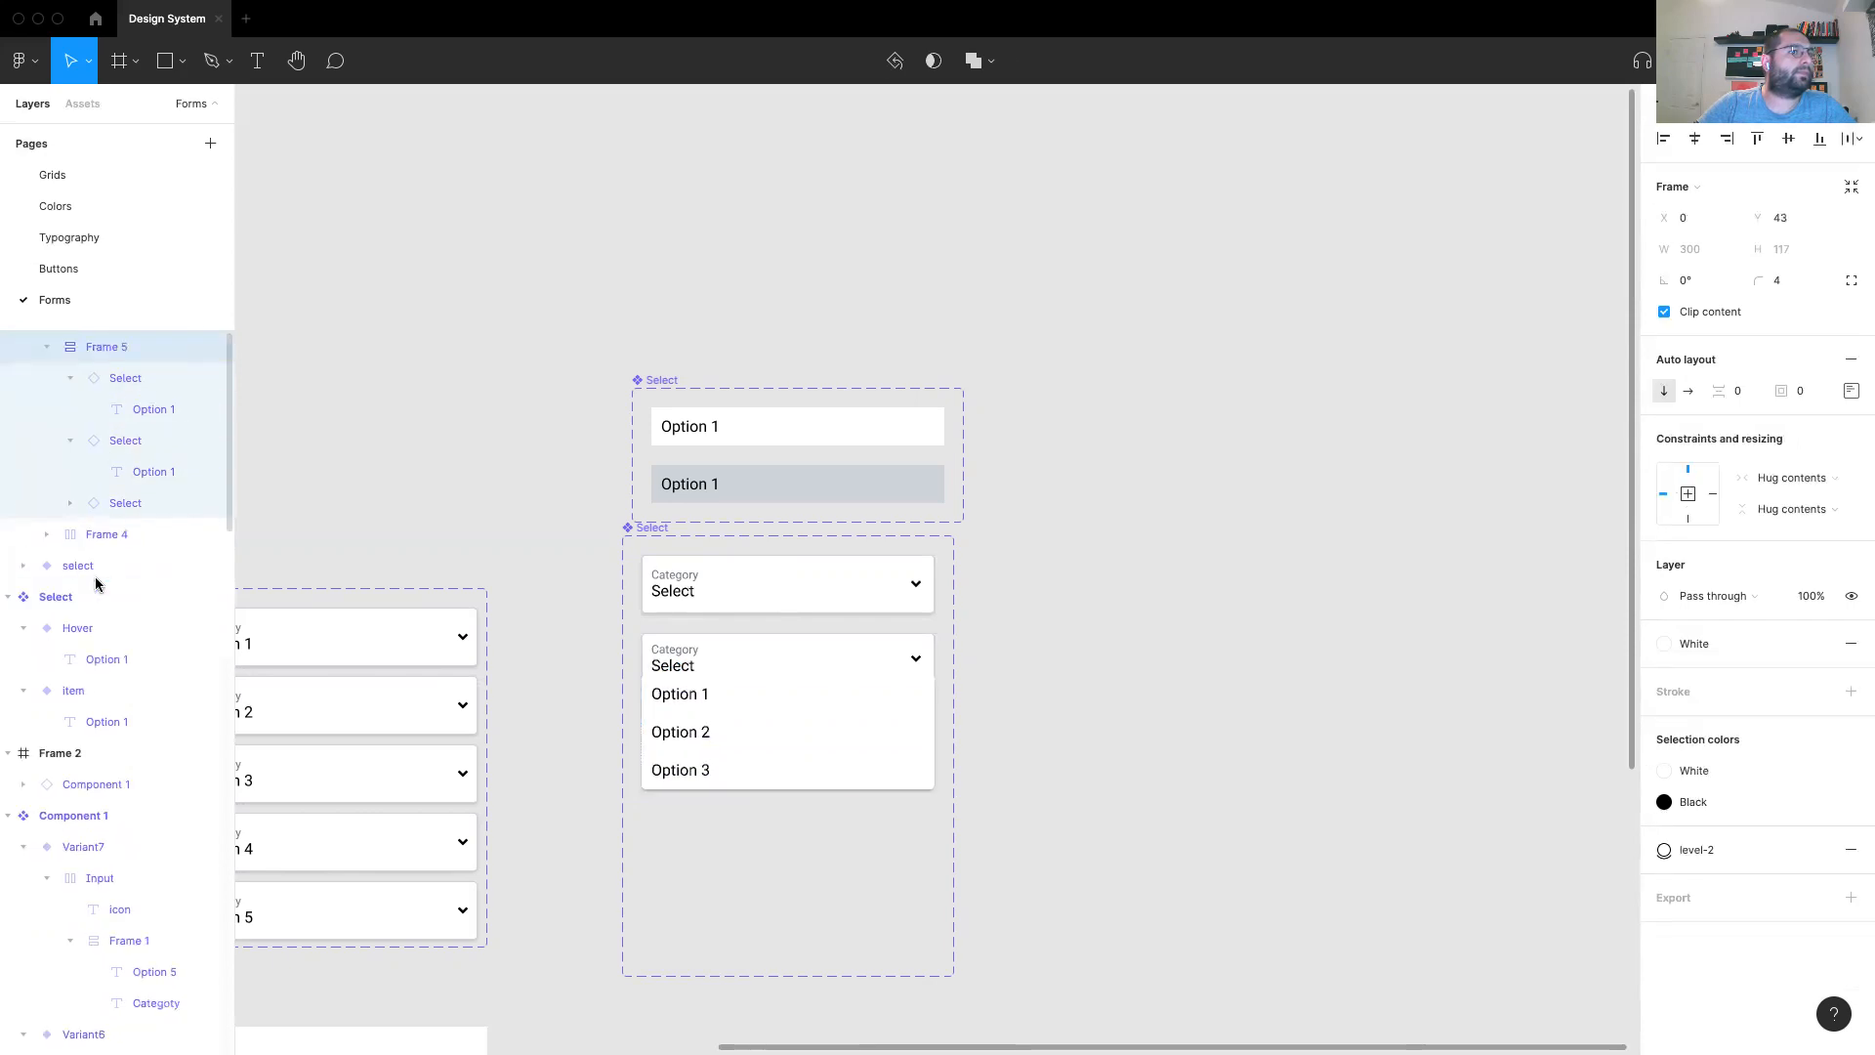
{"action": "scroll", "coordinate": [117, 540], "scroll_direction": "up", "scroll_amount": 1}
{"action": "scroll", "coordinate": [103, 422], "scroll_direction": "up", "scroll_amount": 1}
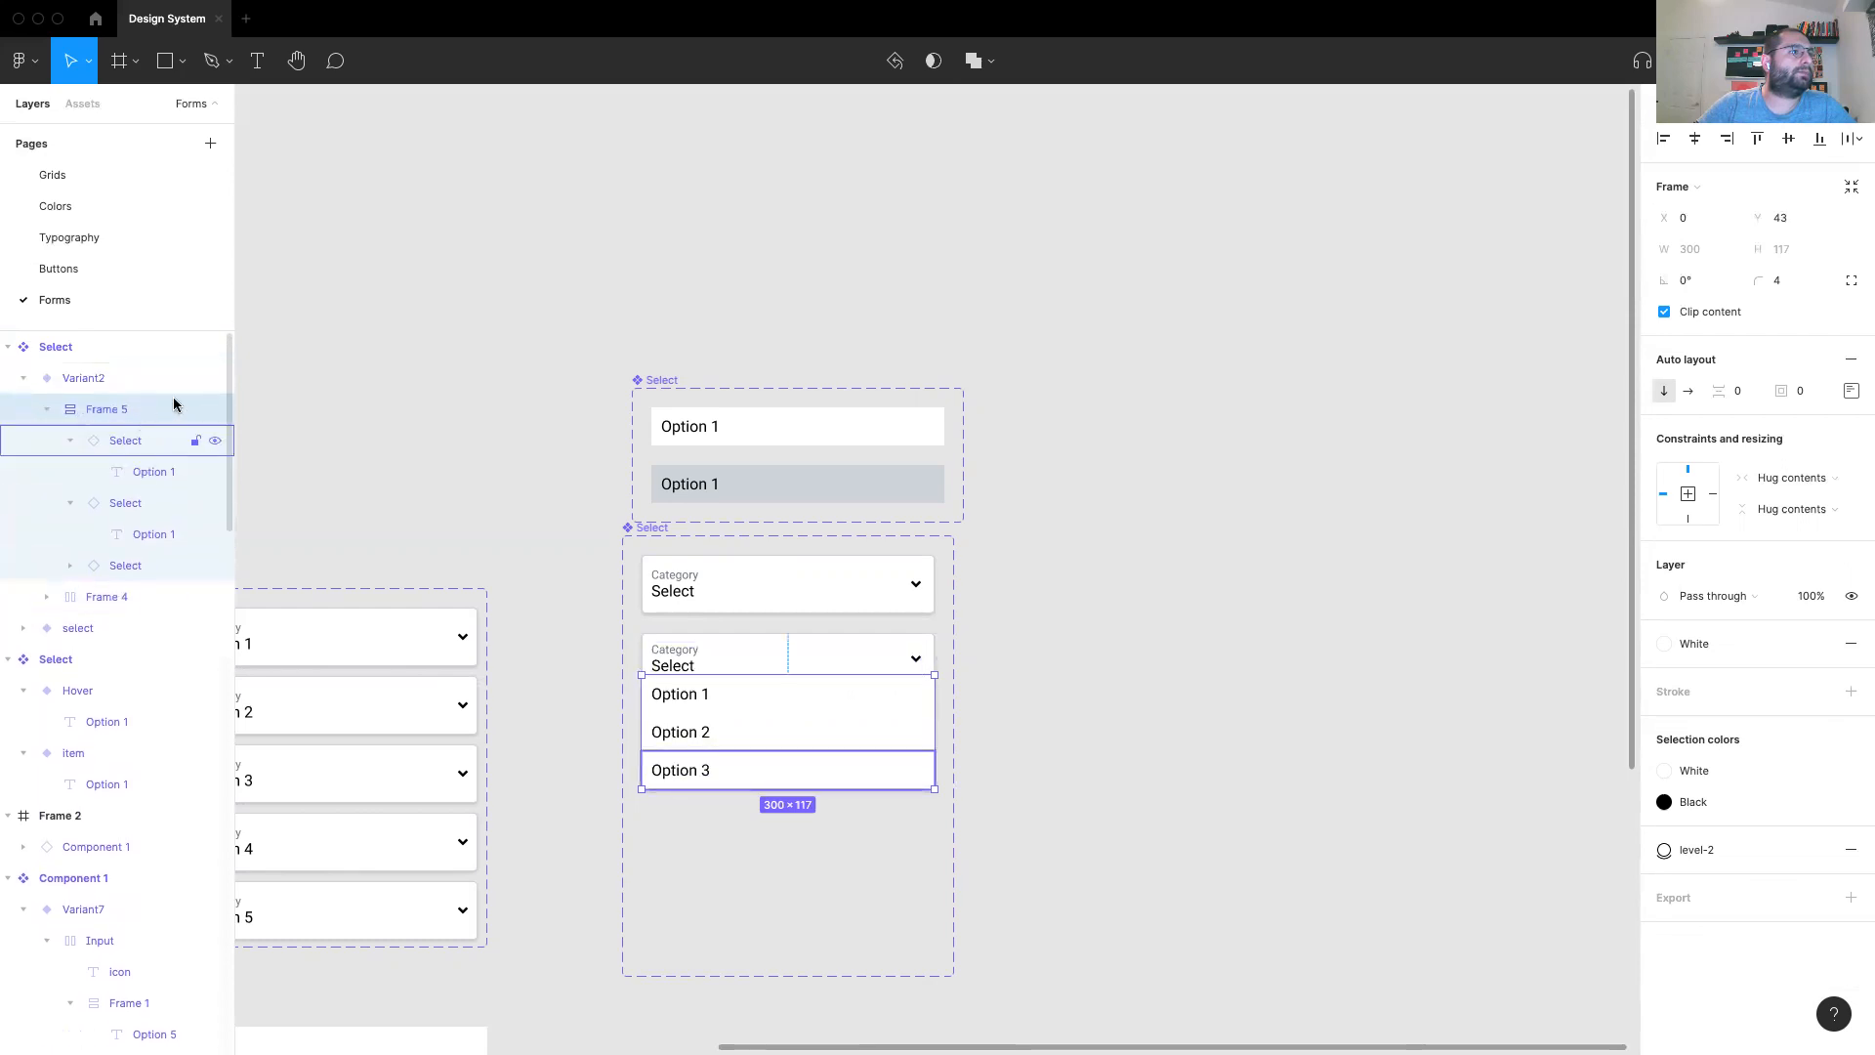
{"action": "left_click", "coordinate": [216, 378]}
{"action": "left_click", "coordinate": [216, 378]}
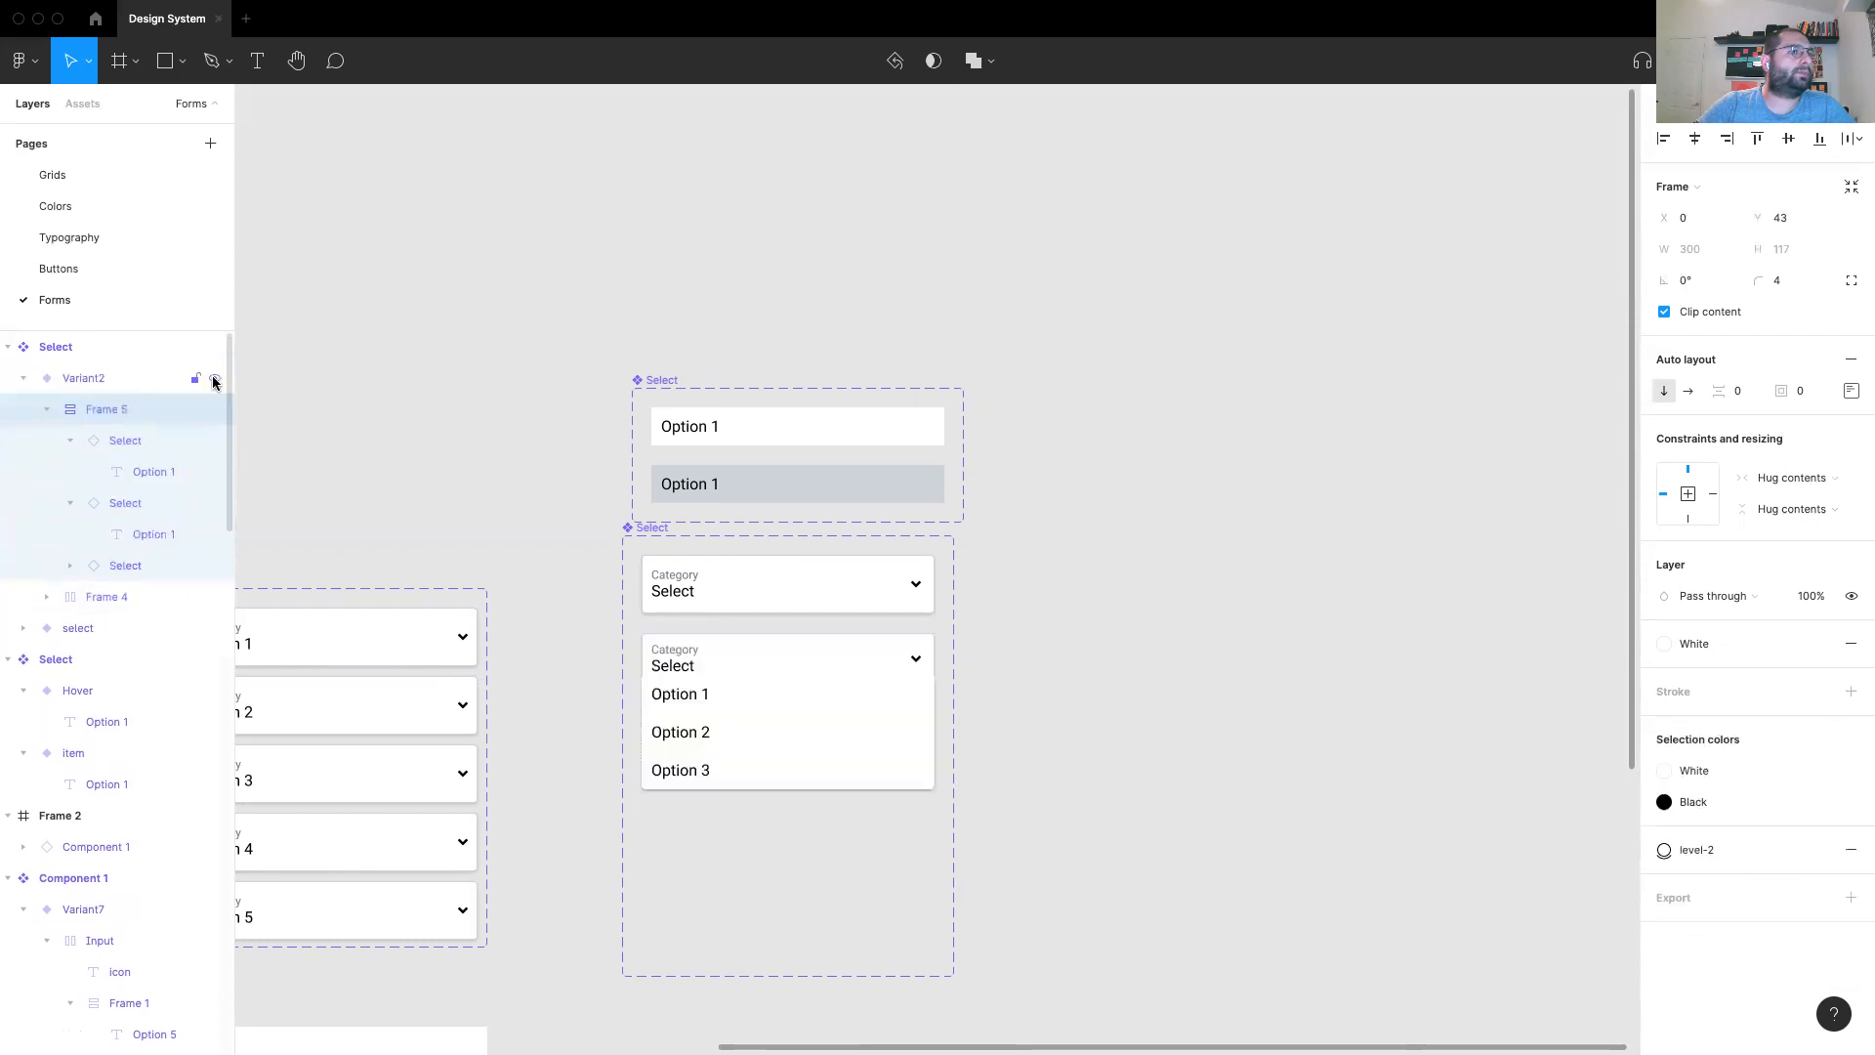
{"action": "left_click", "coordinate": [1097, 699]}
Step: Add a stroke with the Gray-light colour style to the options frame in Variant2
{"action": "left_click", "coordinate": [826, 750]}
{"action": "key", "text": "shift+equal"}
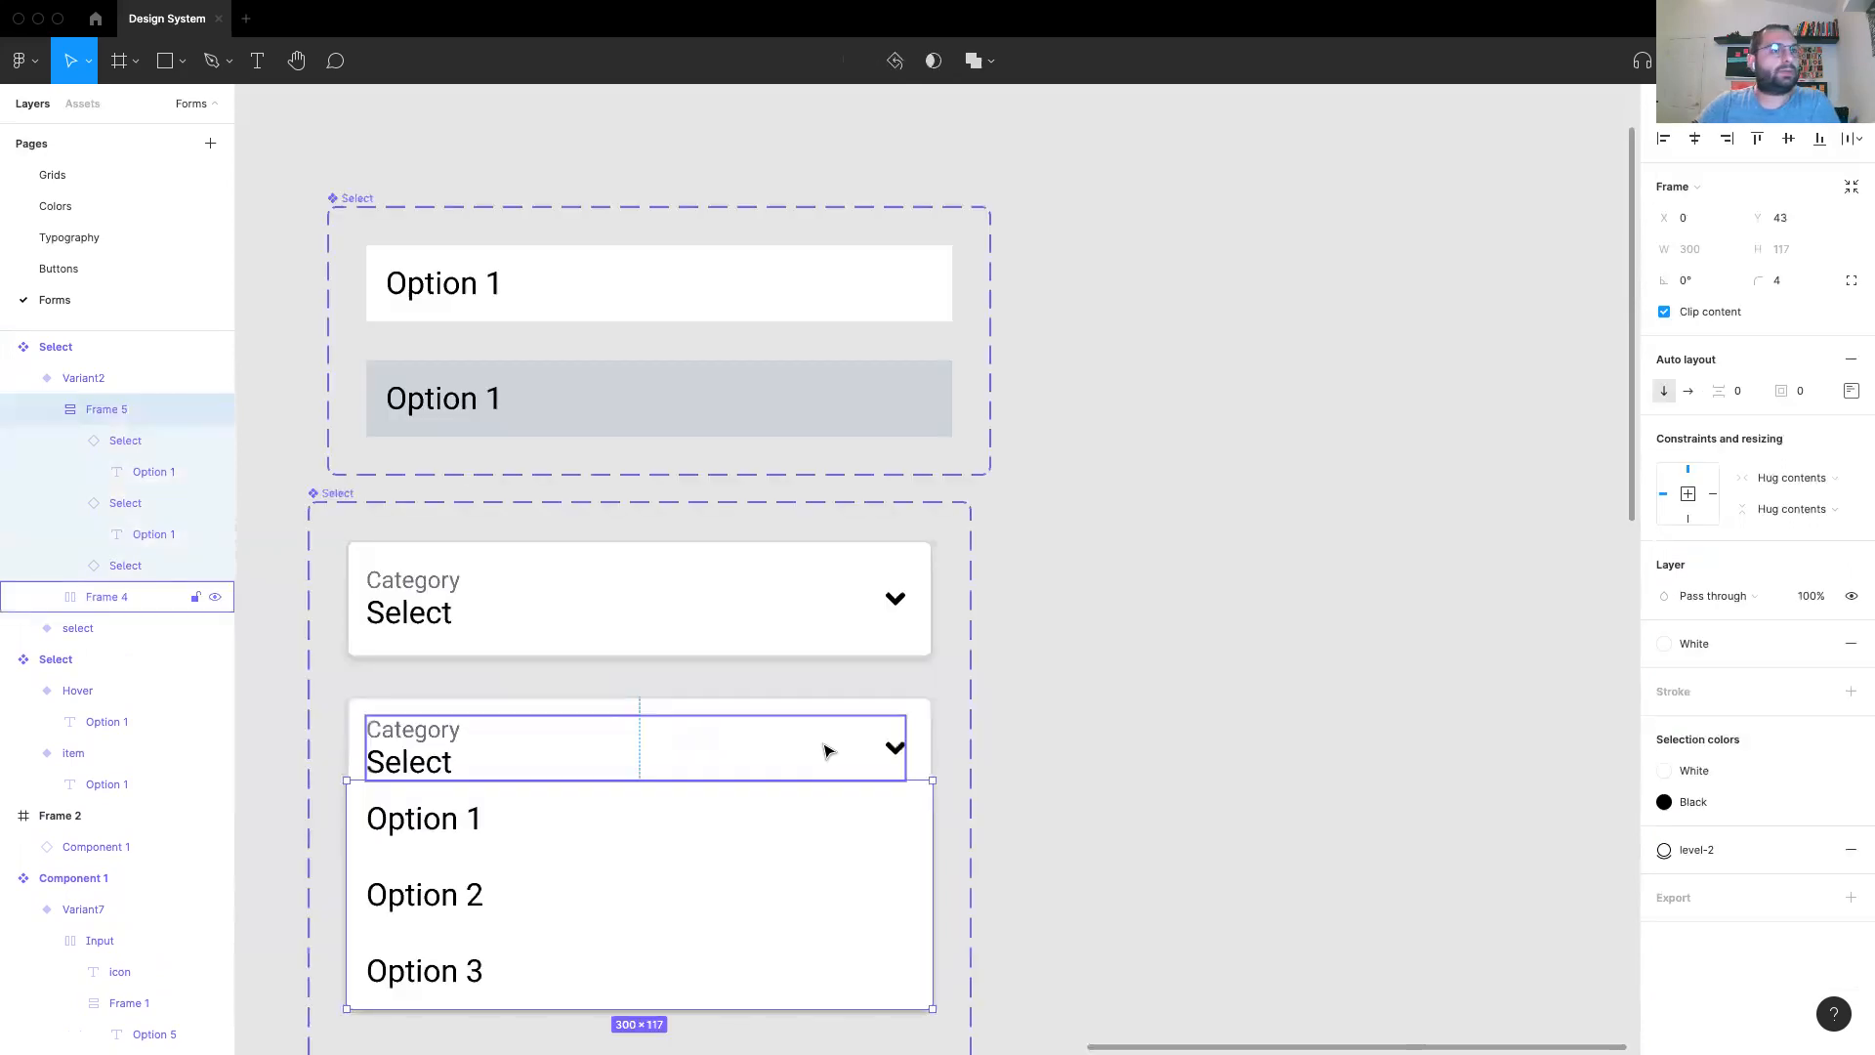
{"action": "key", "text": "Escape"}
{"action": "key", "text": "shift+equal"}
{"action": "left_click_drag", "start_coordinate": [1196, 740], "coordinate": [1407, 294]}
{"action": "left_click_drag", "start_coordinate": [1105, 573], "coordinate": [1331, 611]}
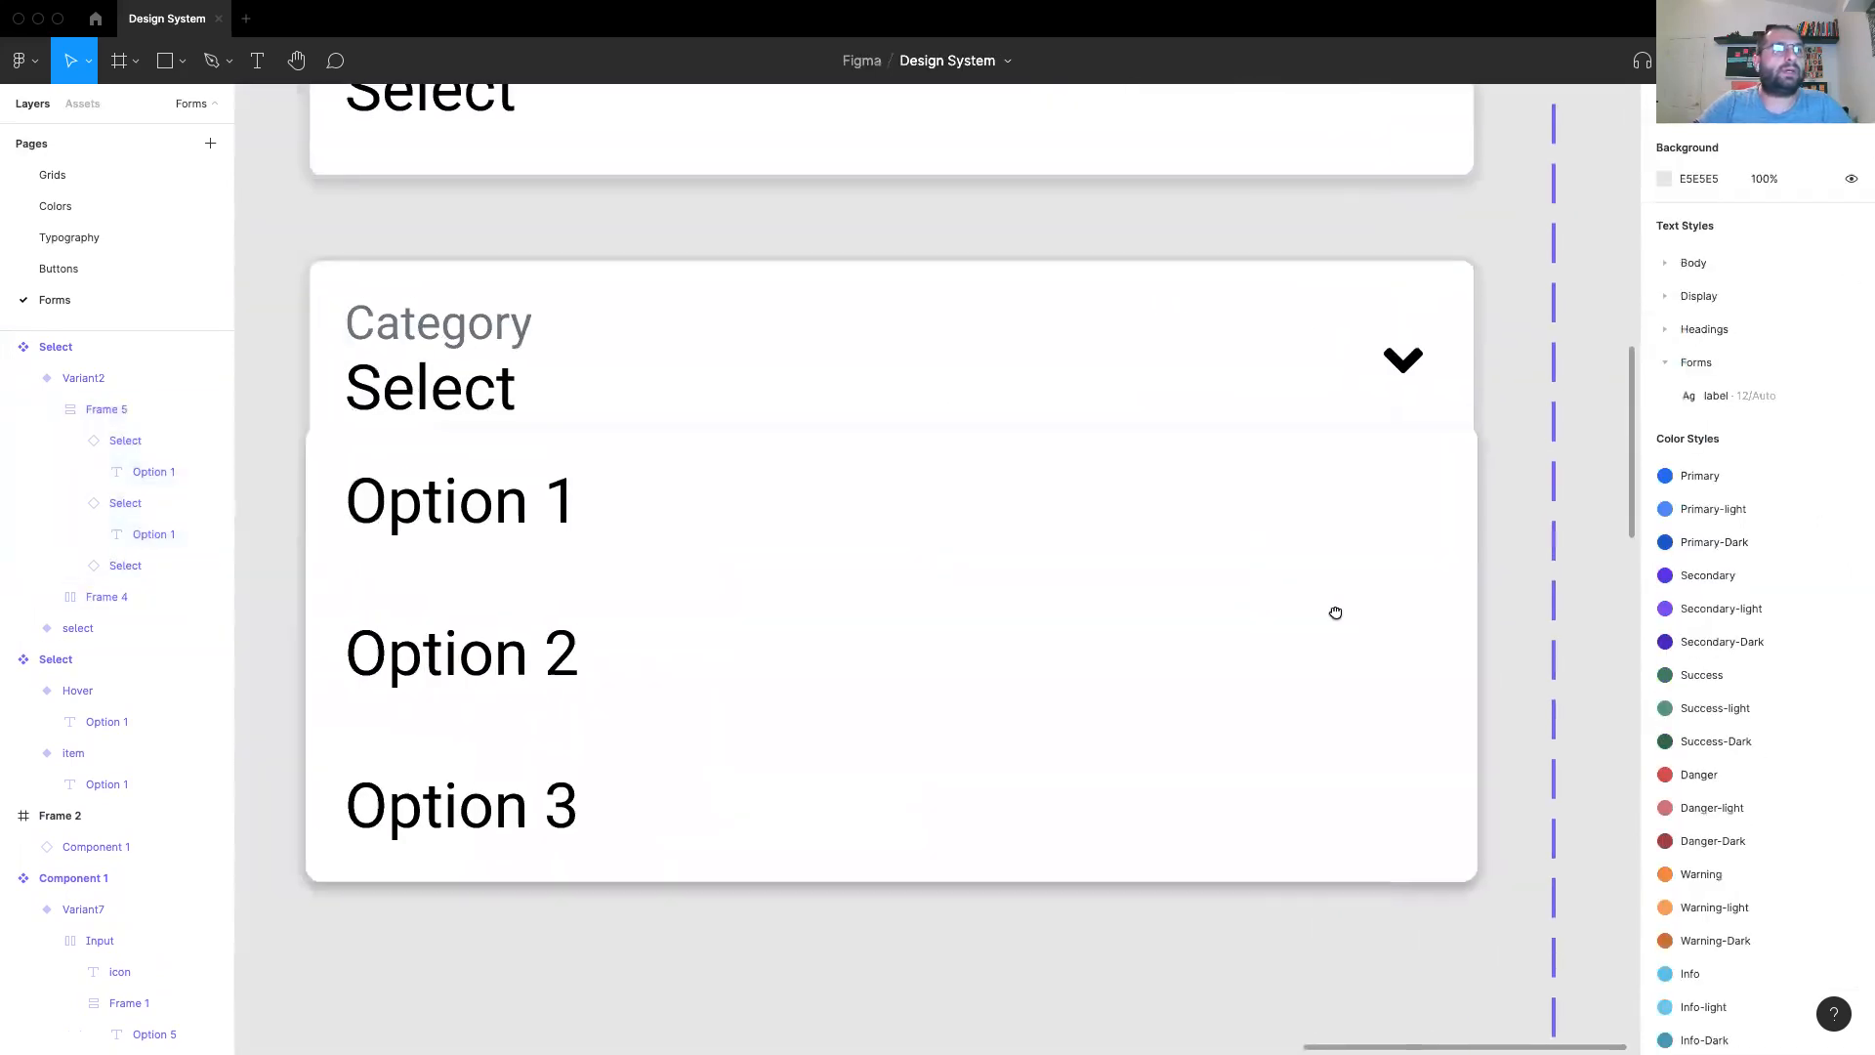
{"action": "left_click", "coordinate": [329, 533]}
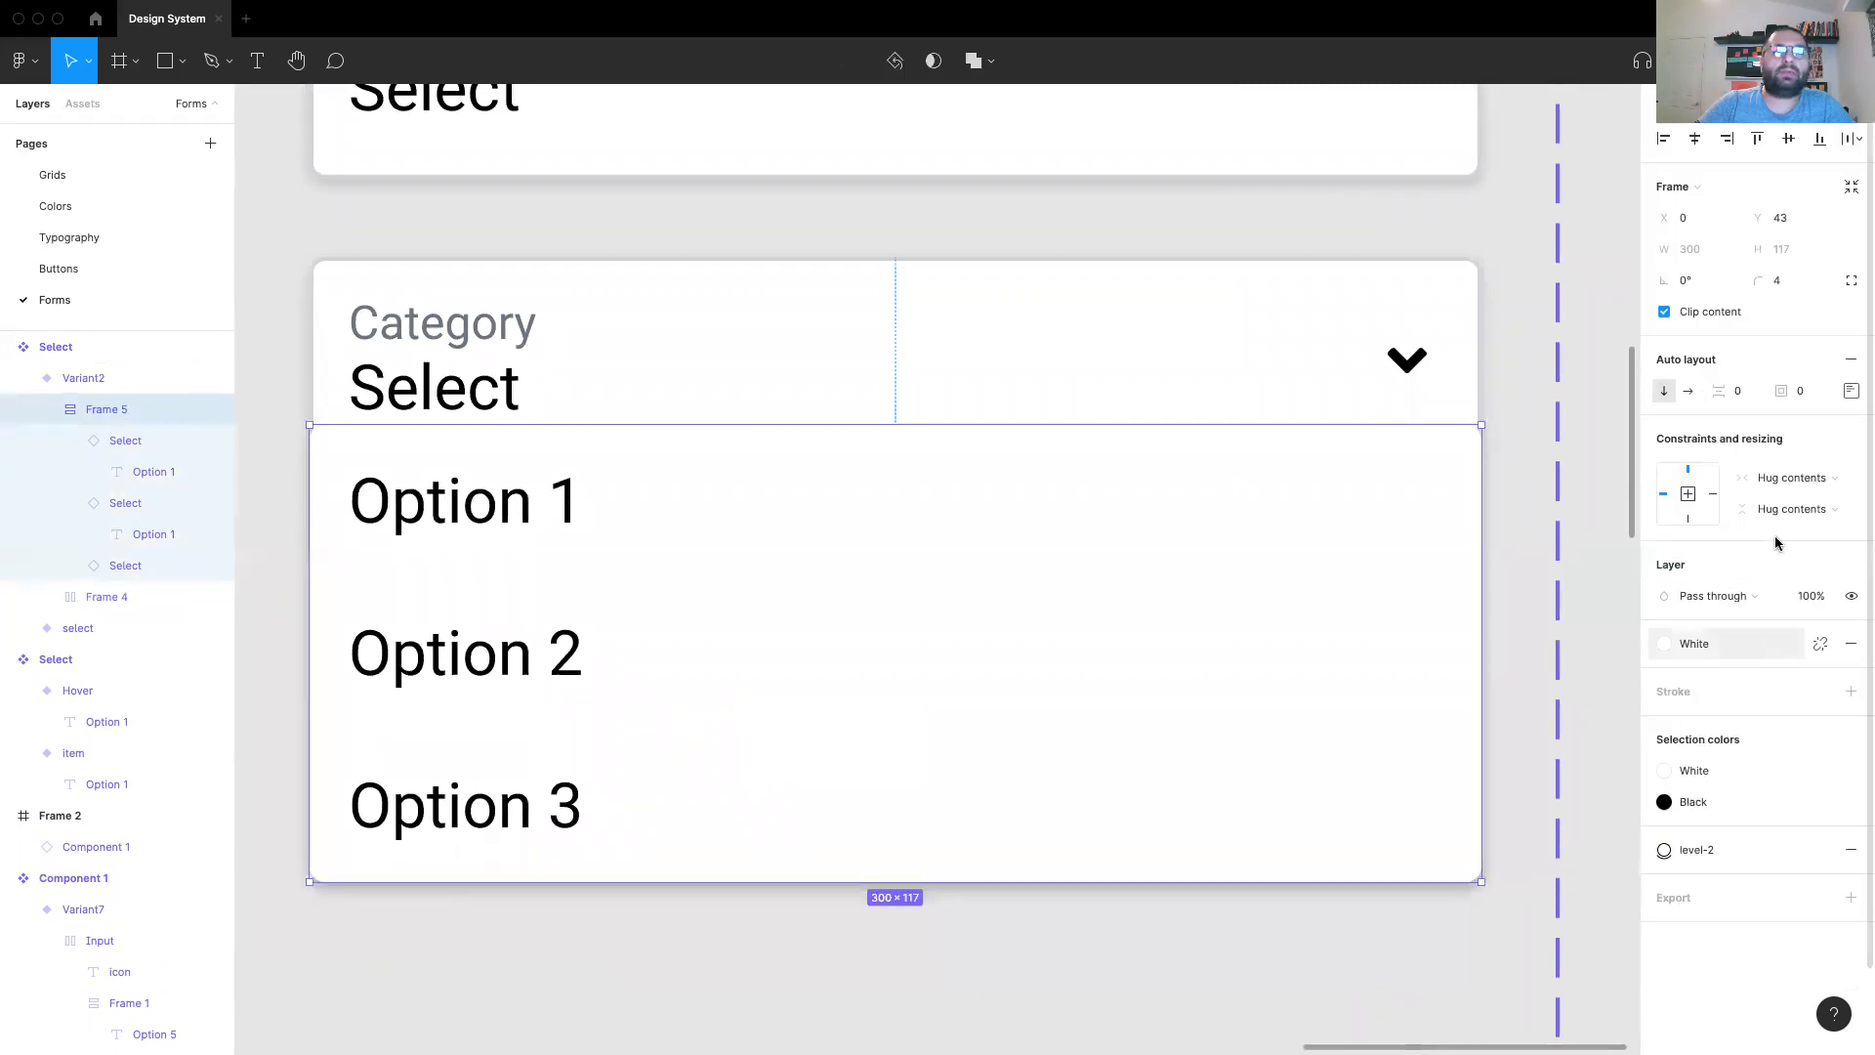
{"action": "left_click", "coordinate": [1819, 690]}
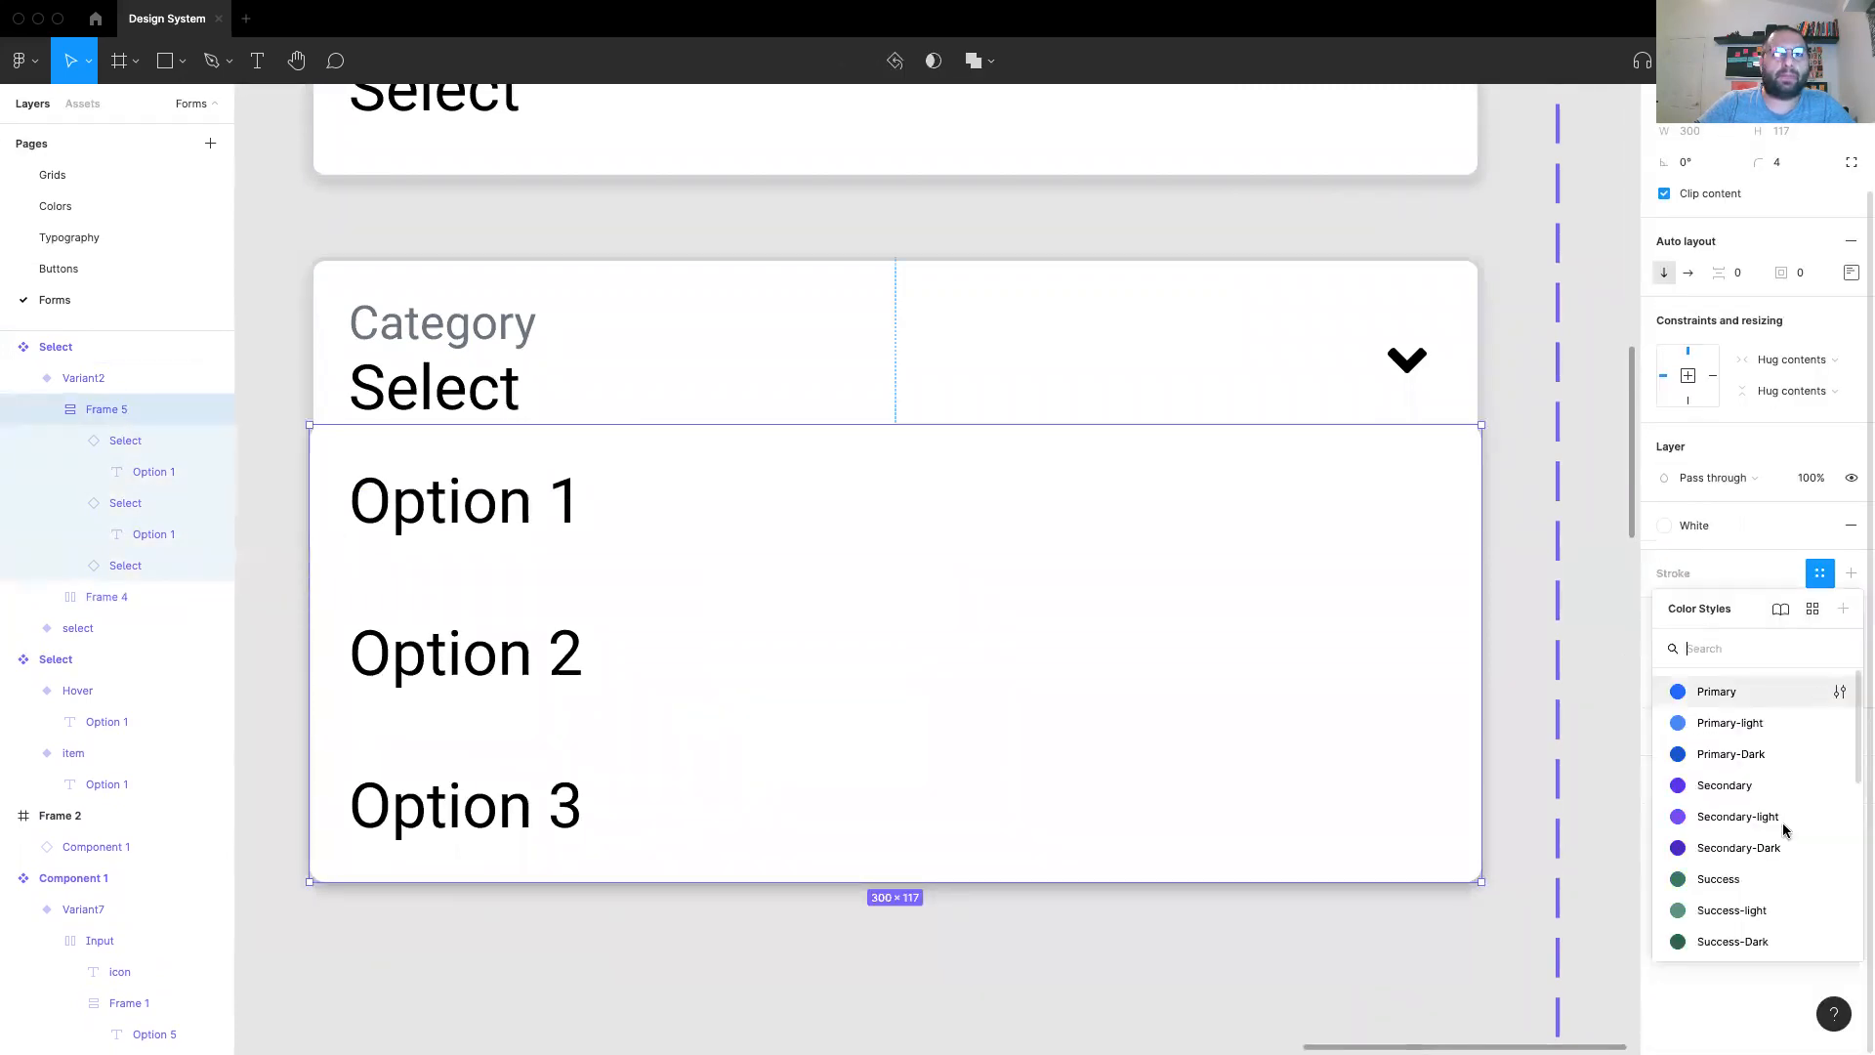
{"action": "type", "text": "gra"}
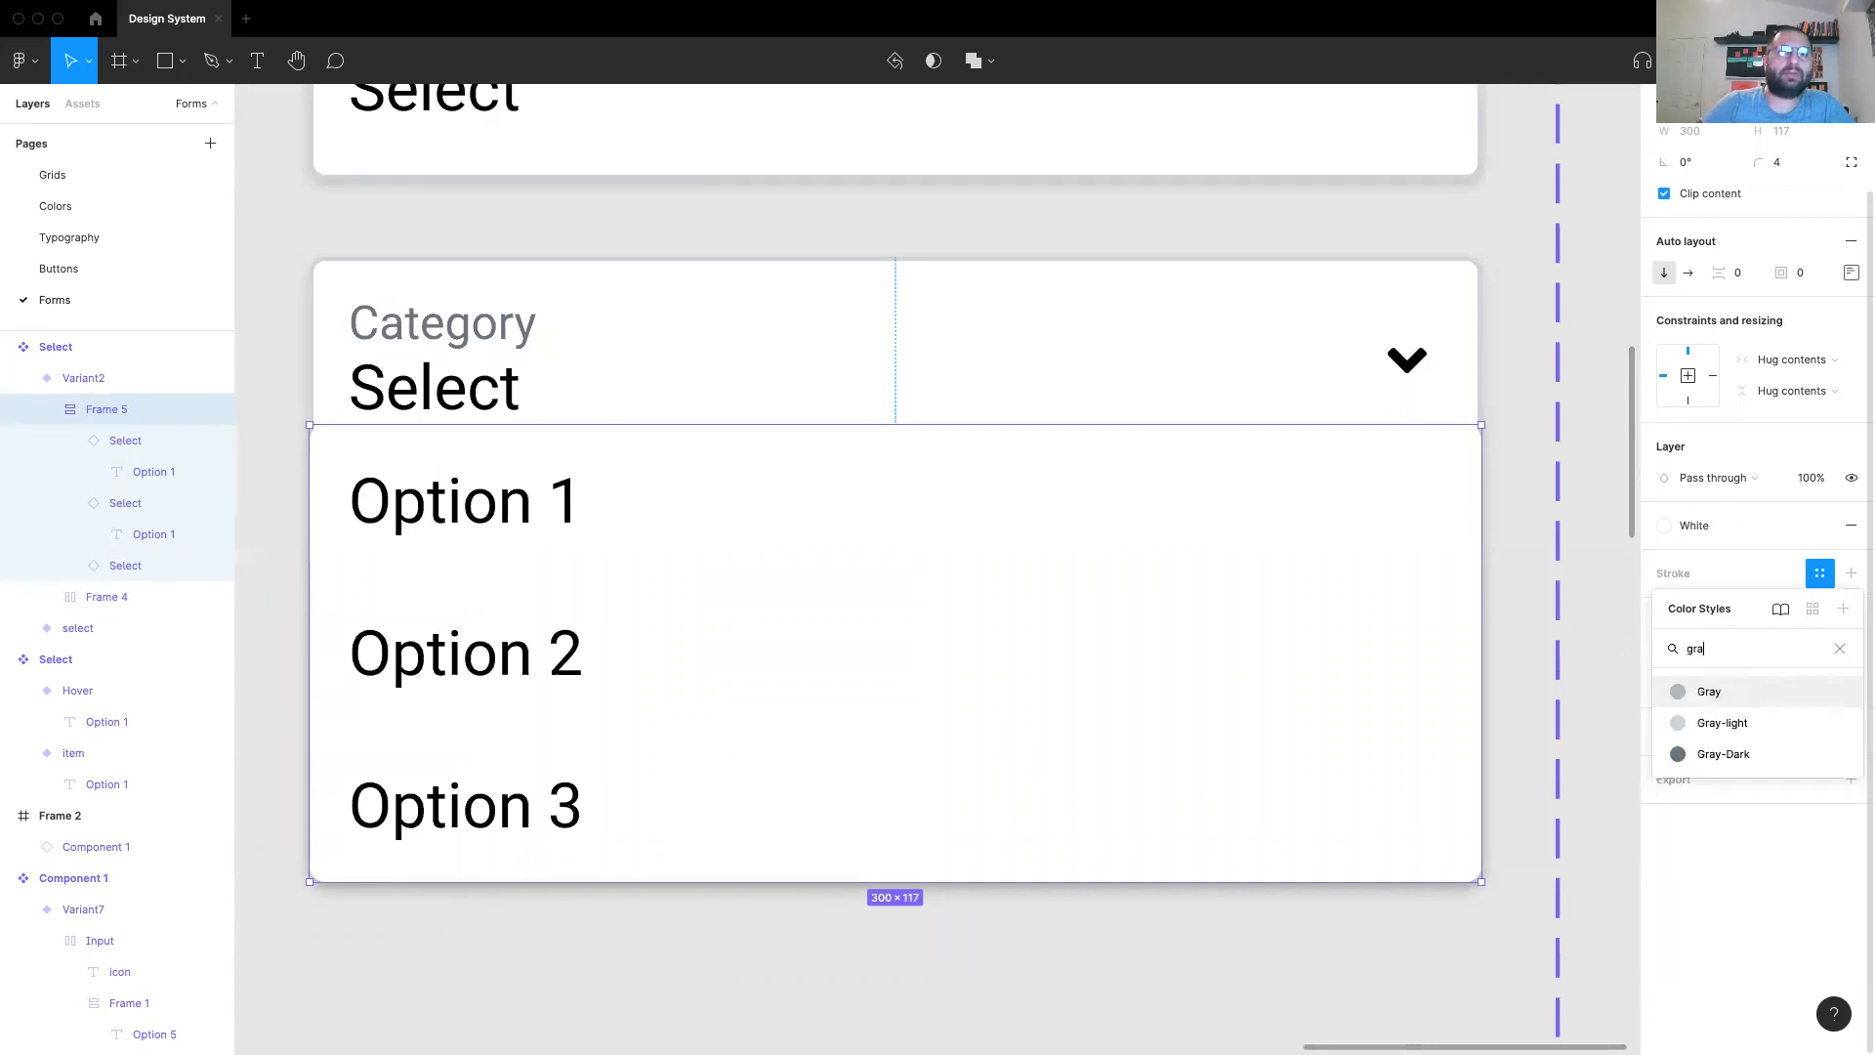
{"action": "left_click", "coordinate": [1733, 723]}
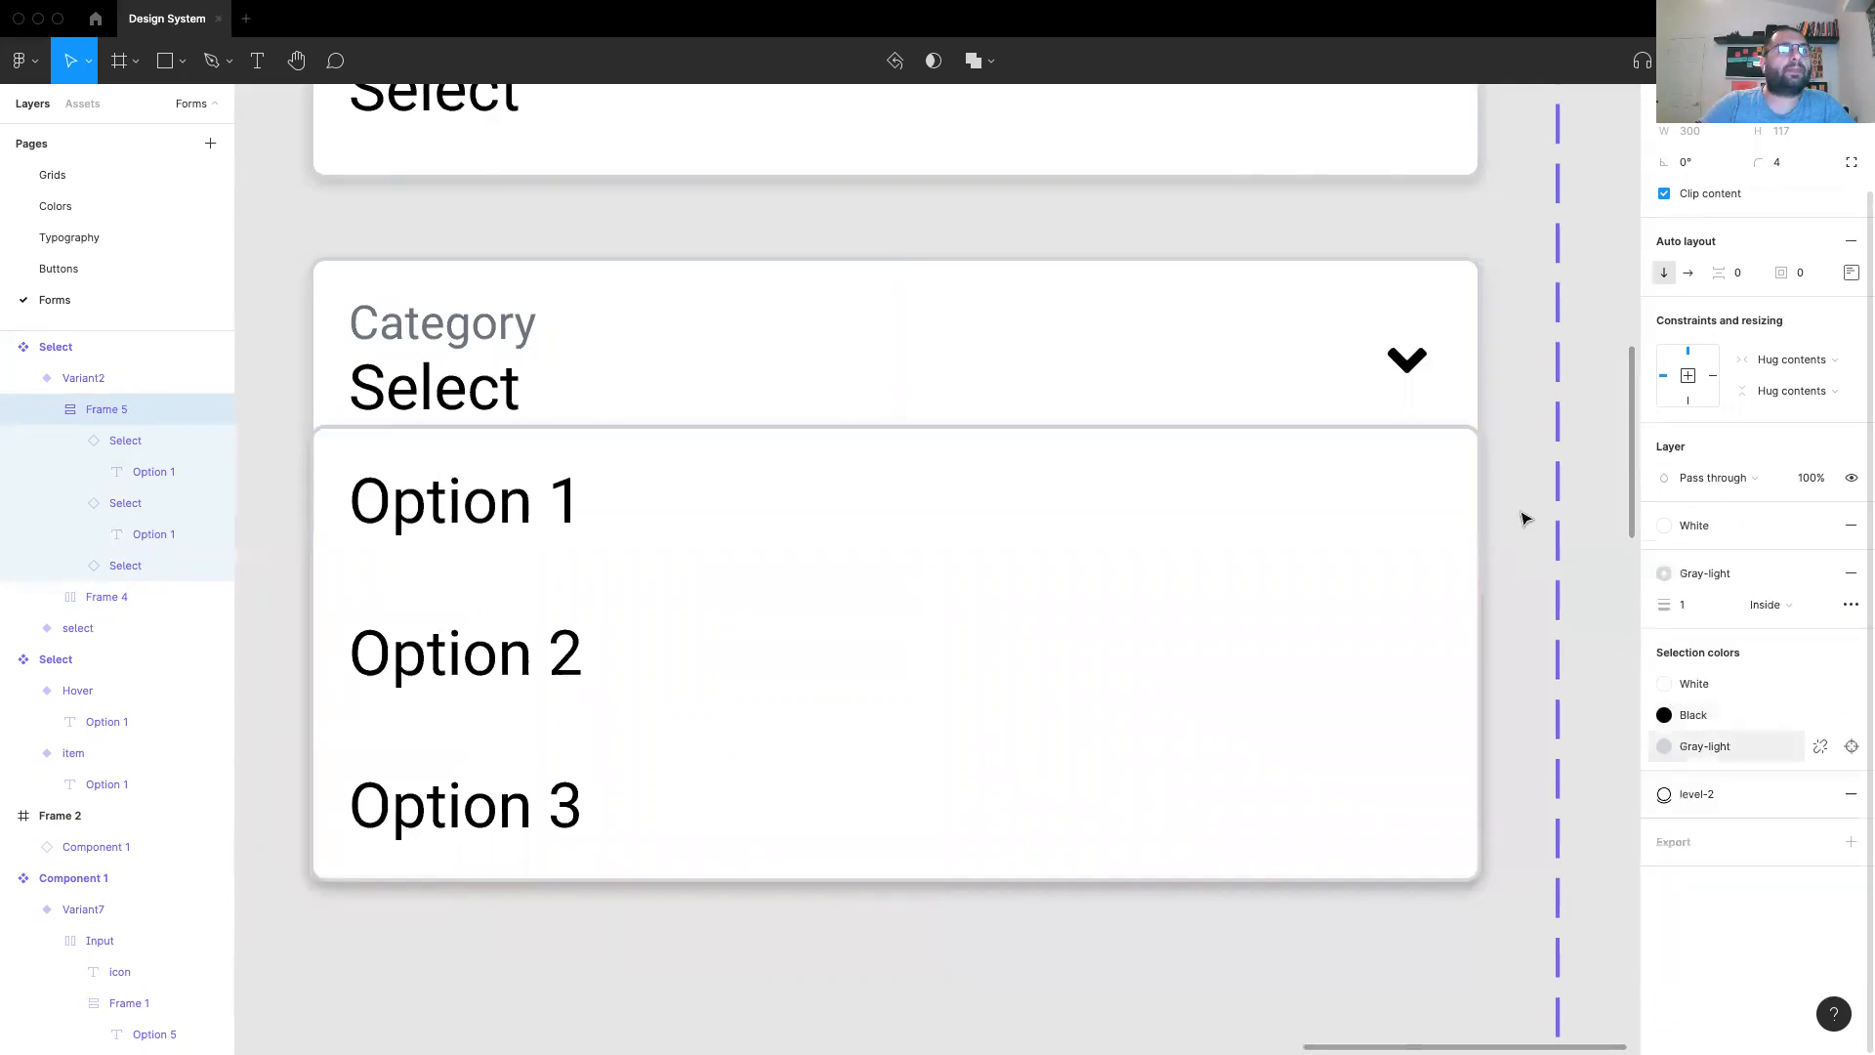
{"action": "left_click", "coordinate": [1592, 432]}
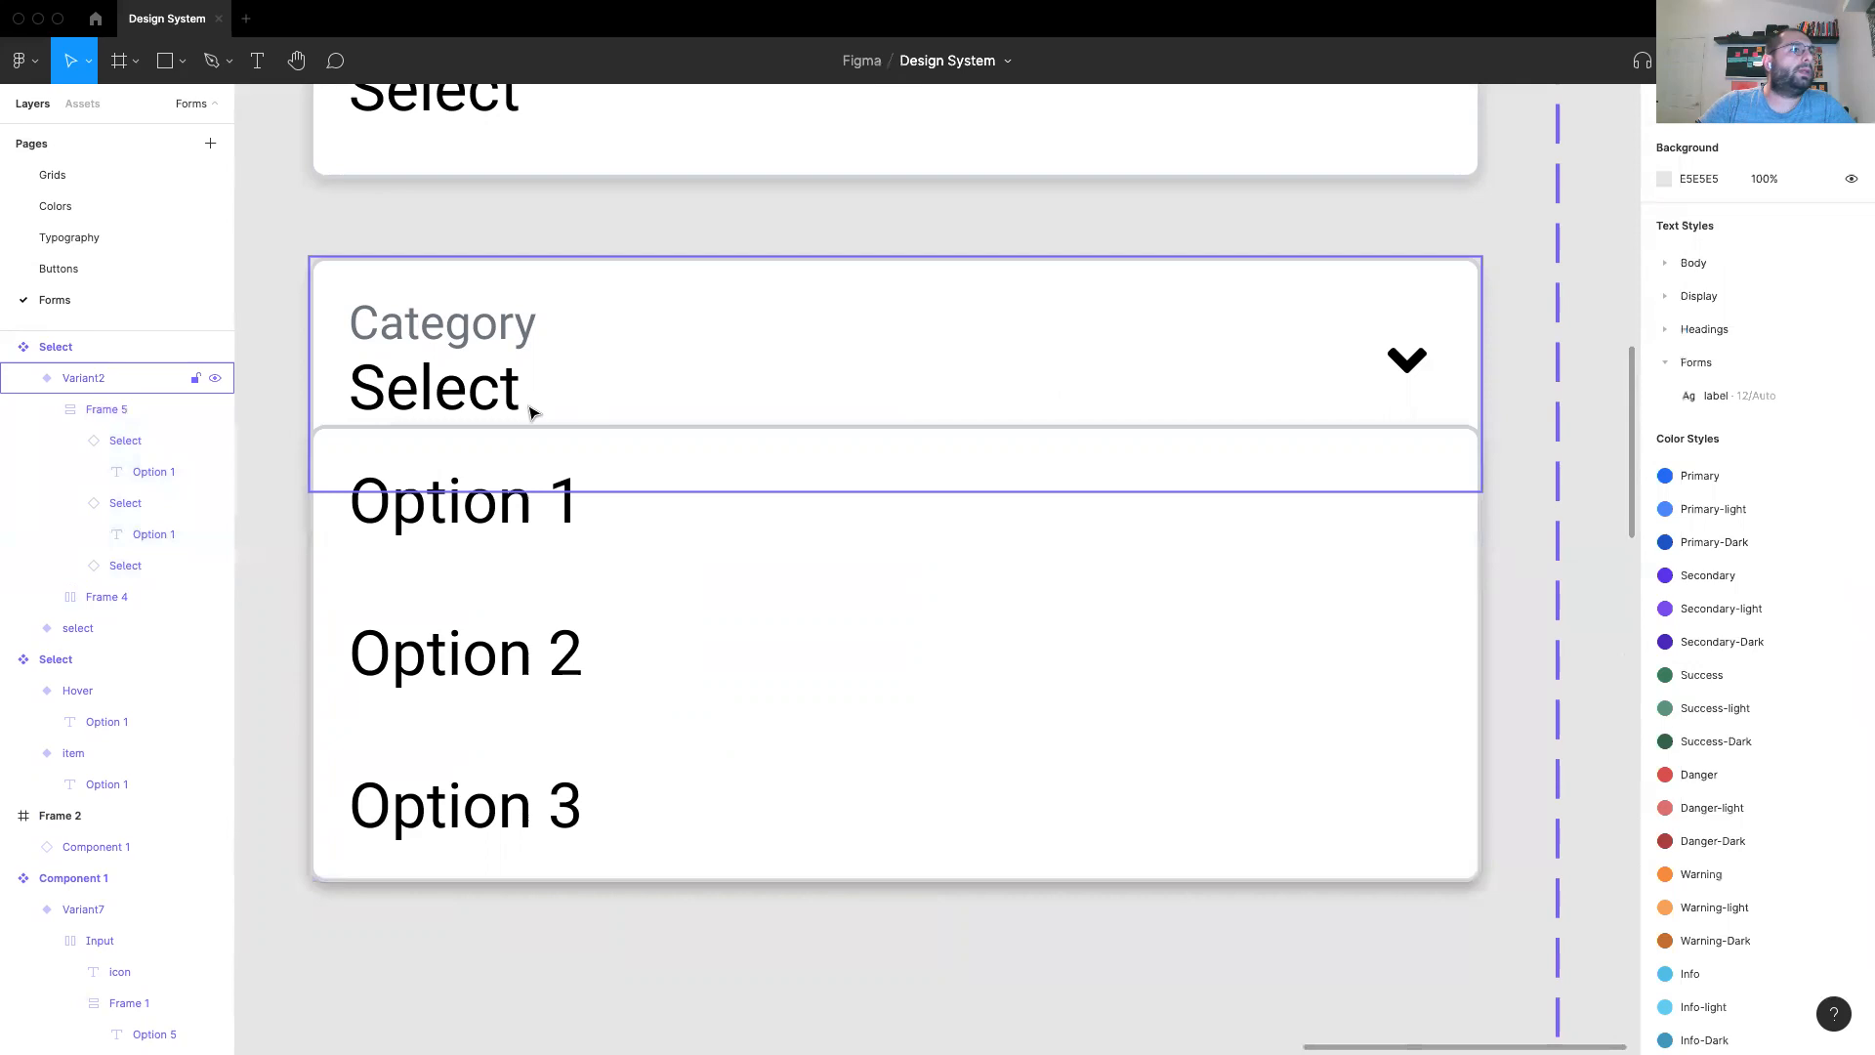
Step: Set the options frame's top-left and top-right corner radii to 0, independently of its bottom corners
{"action": "left_click", "coordinate": [483, 439]}
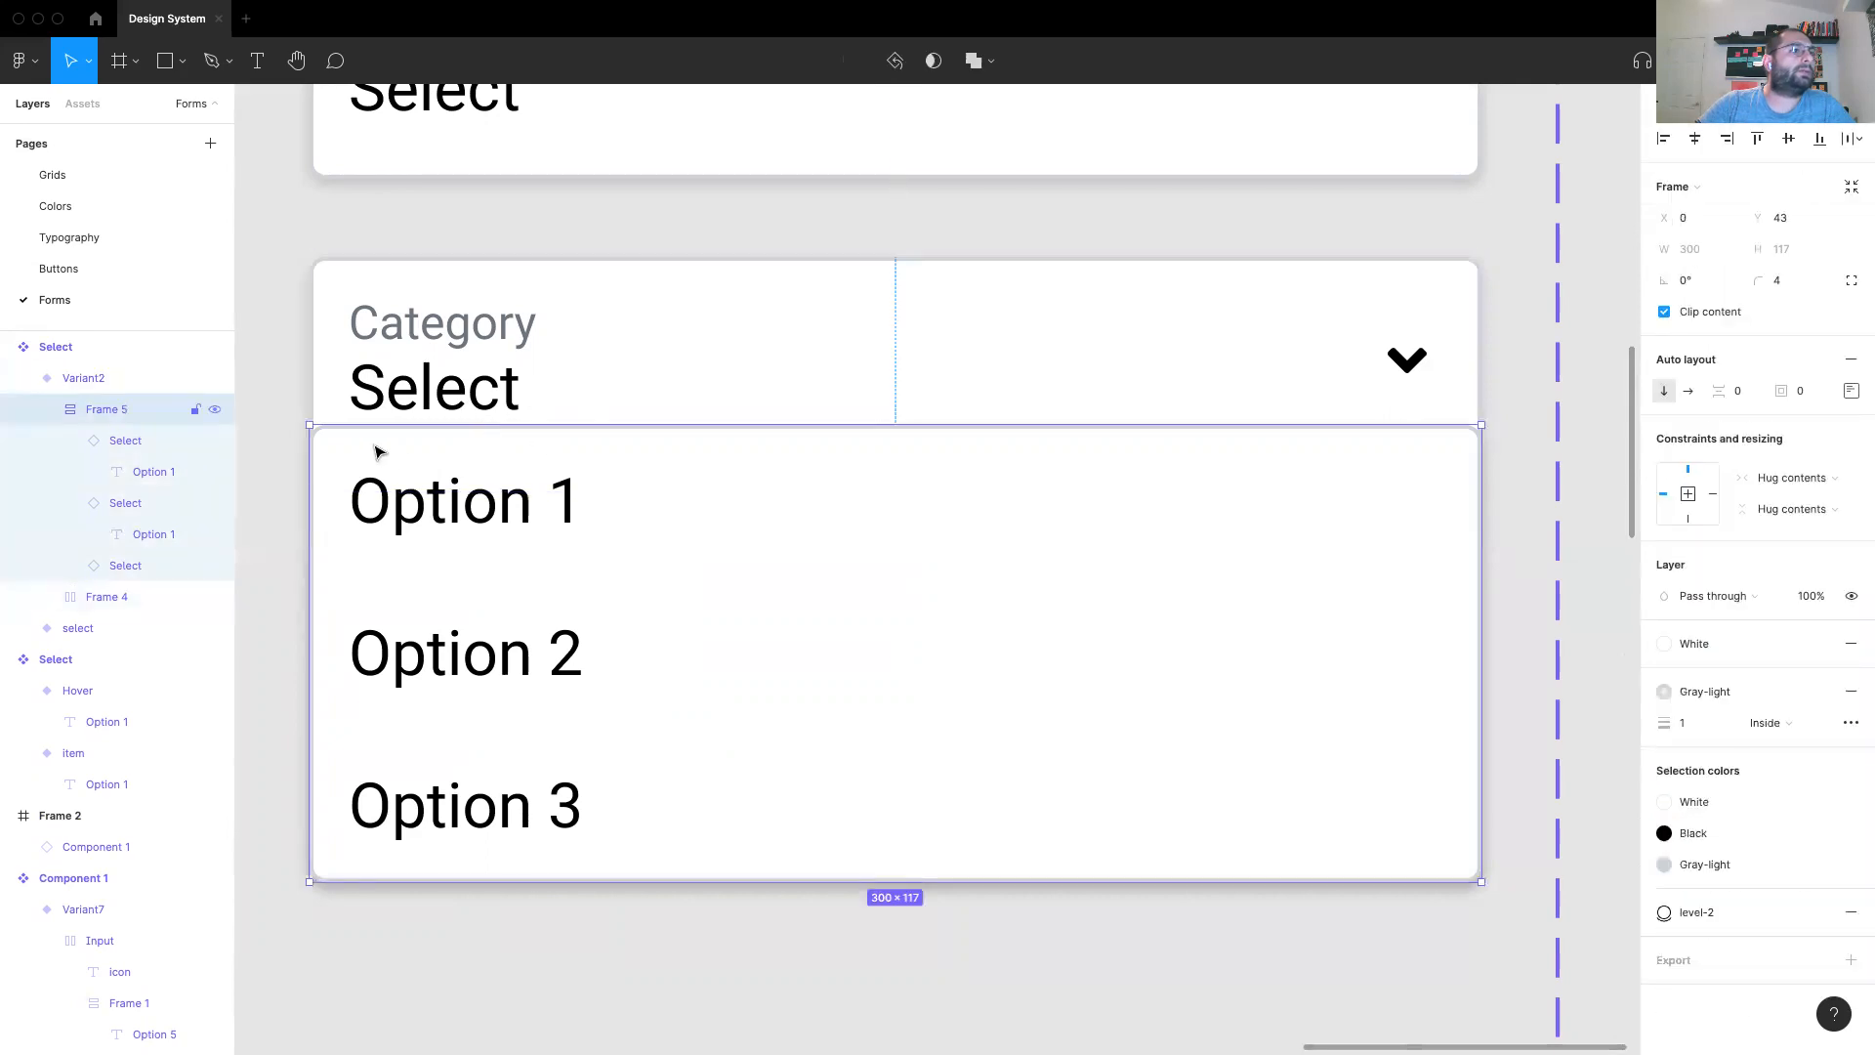
{"action": "left_click", "coordinate": [265, 515]}
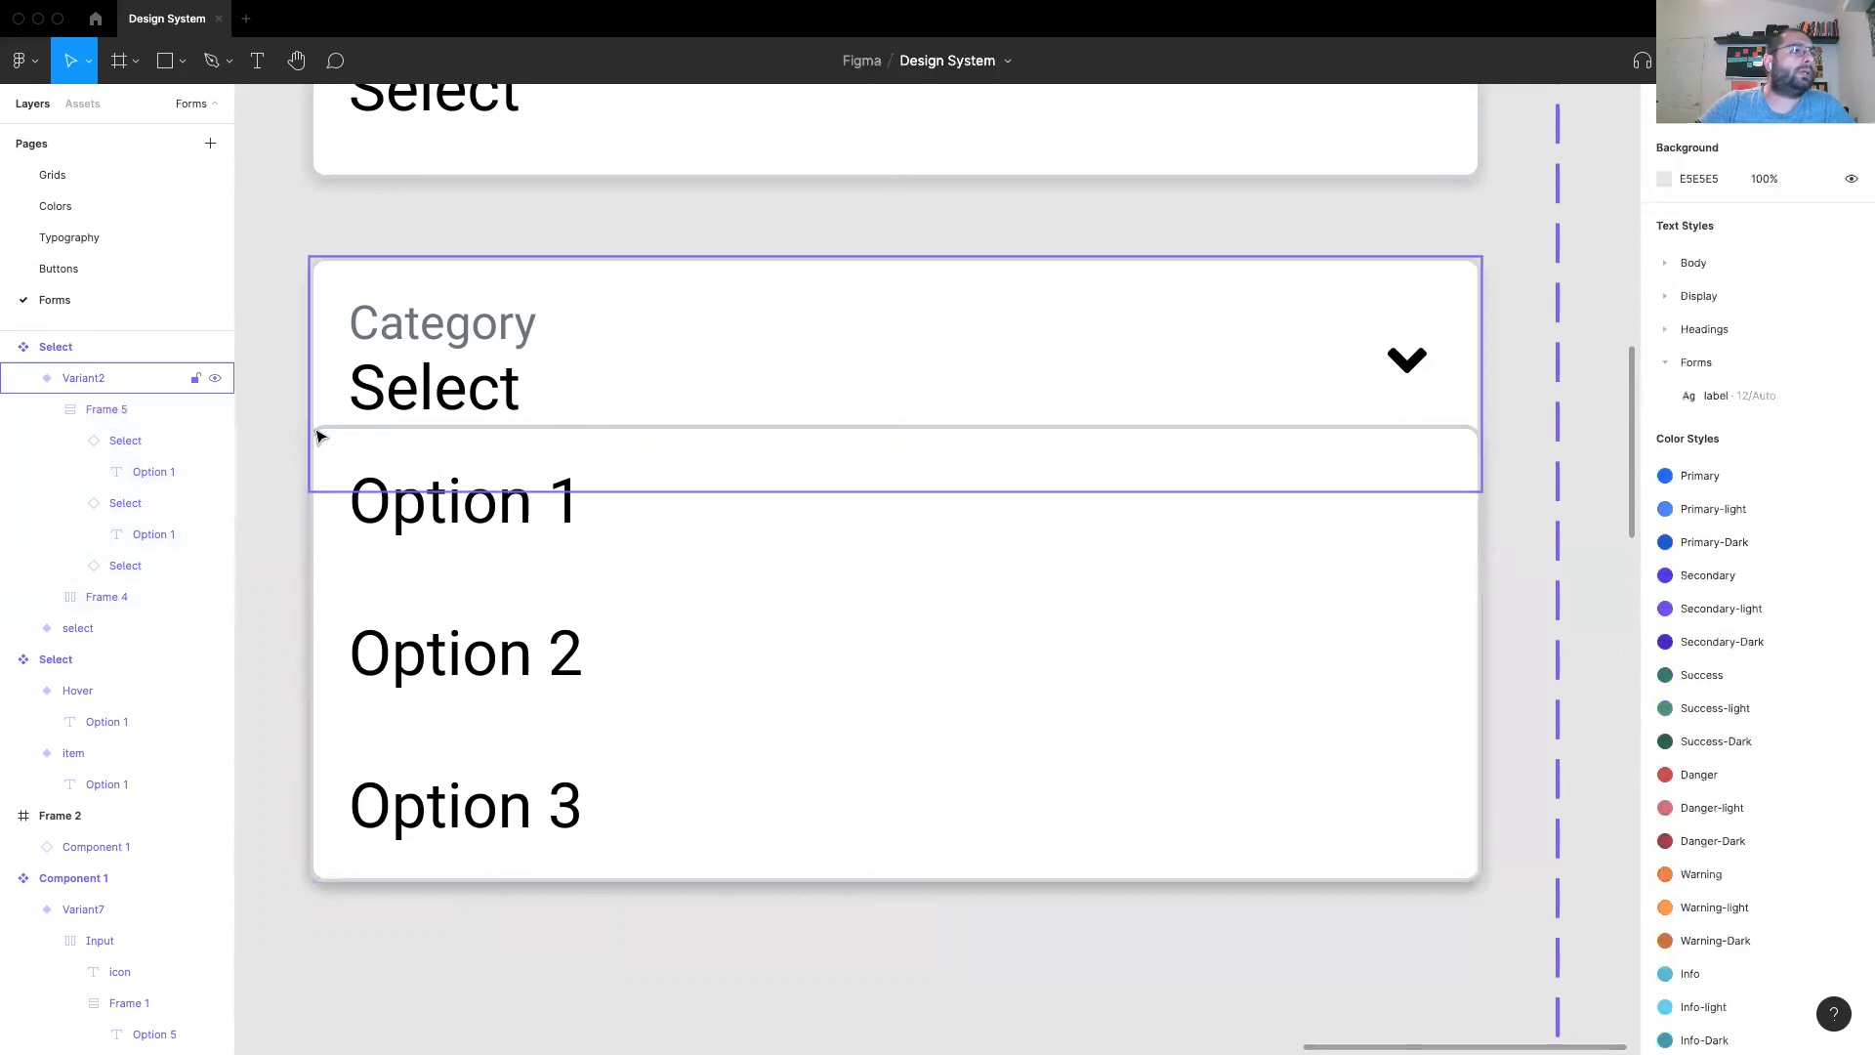
{"action": "left_click", "coordinate": [1475, 437]}
{"action": "left_click", "coordinate": [1852, 281]}
{"action": "left_click", "coordinate": [1684, 317]}
{"action": "type", "text": "0"}
{"action": "key", "text": "Tab"}
{"action": "type", "text": "0"}
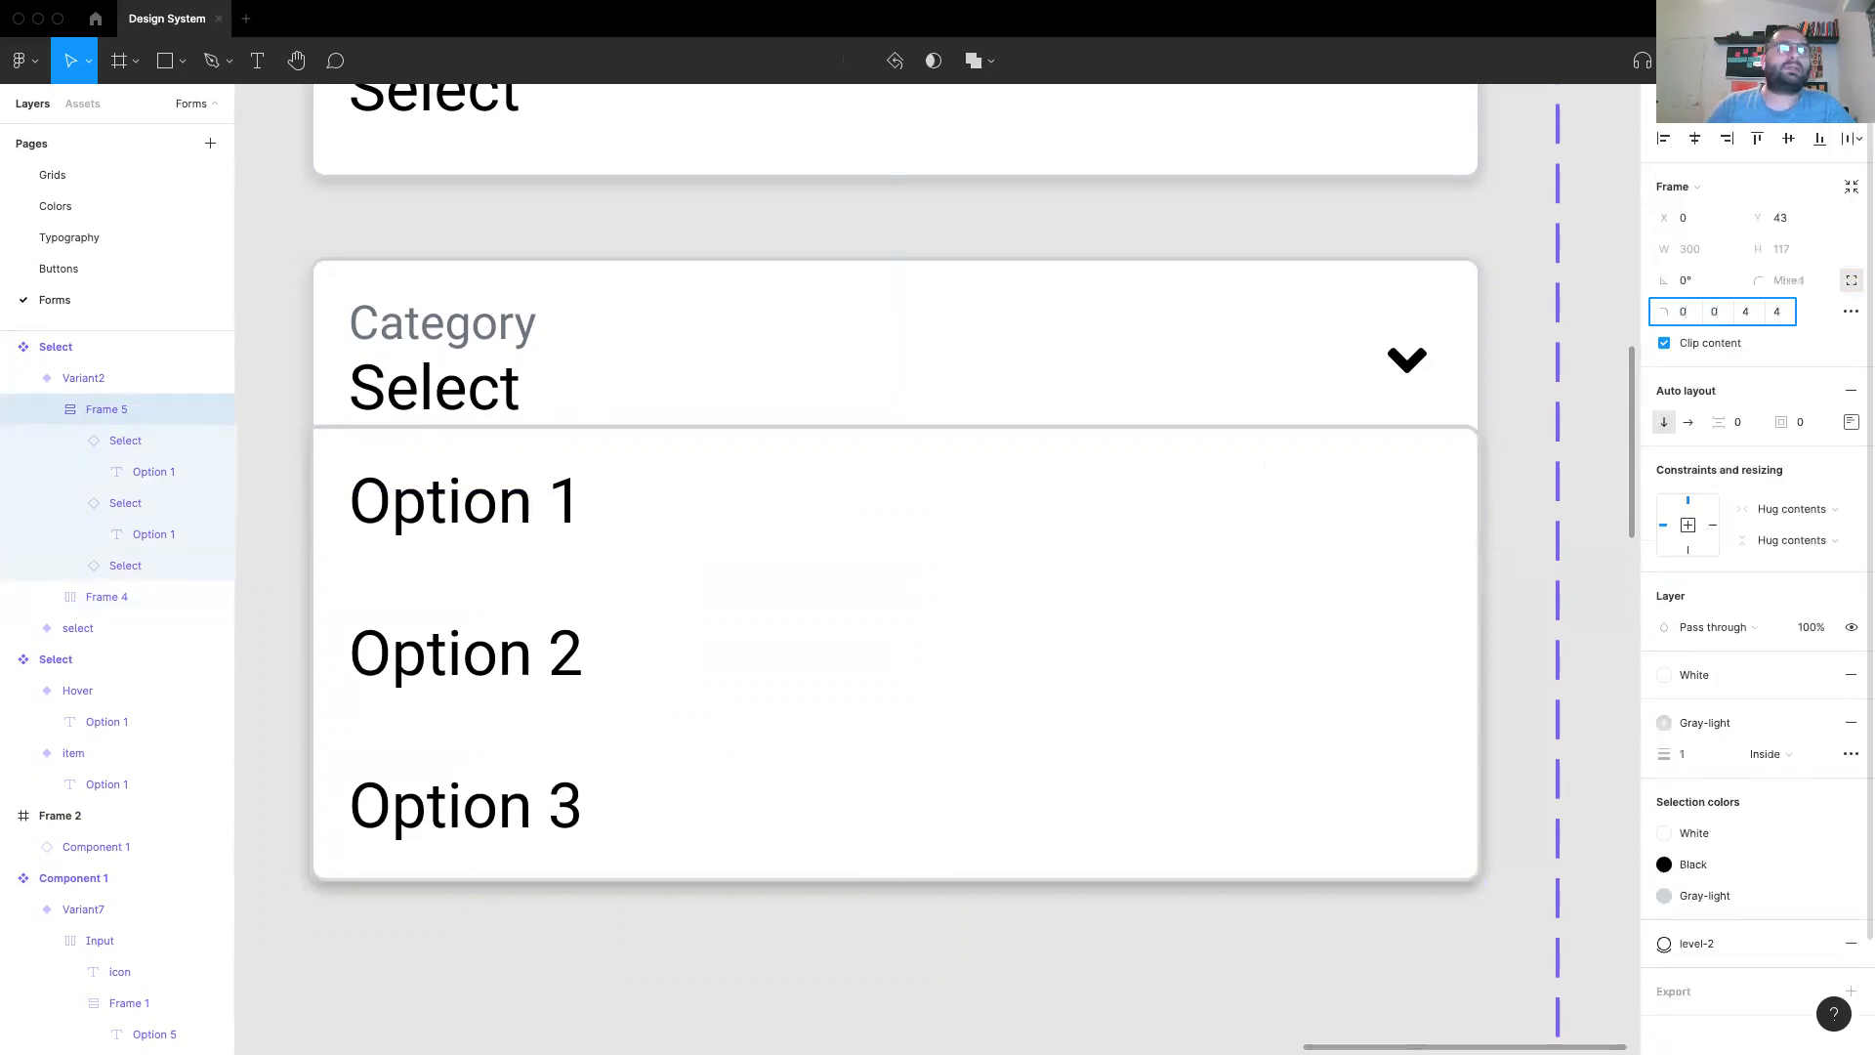
{"action": "left_click", "coordinate": [1570, 416]}
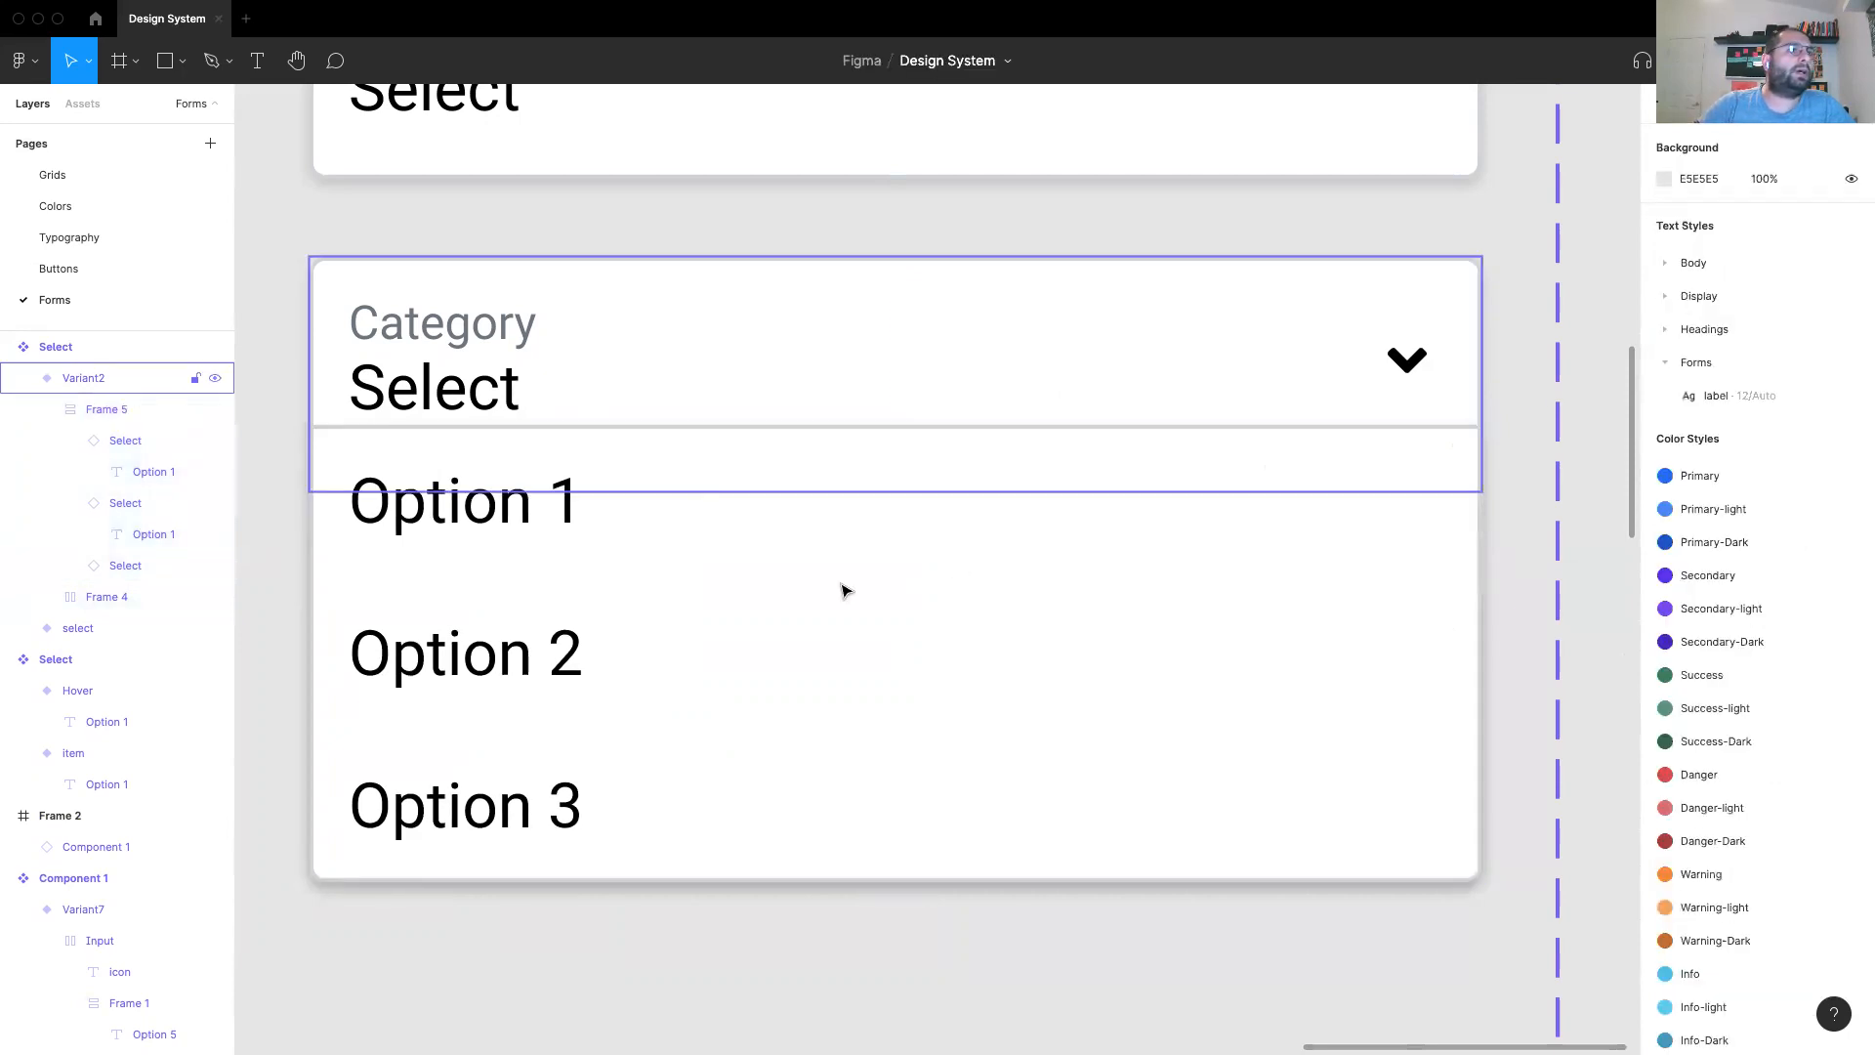
Step: Move the options frame in Variant2 up about 18 px so that it covers the Select text
{"action": "left_click", "coordinate": [846, 612]}
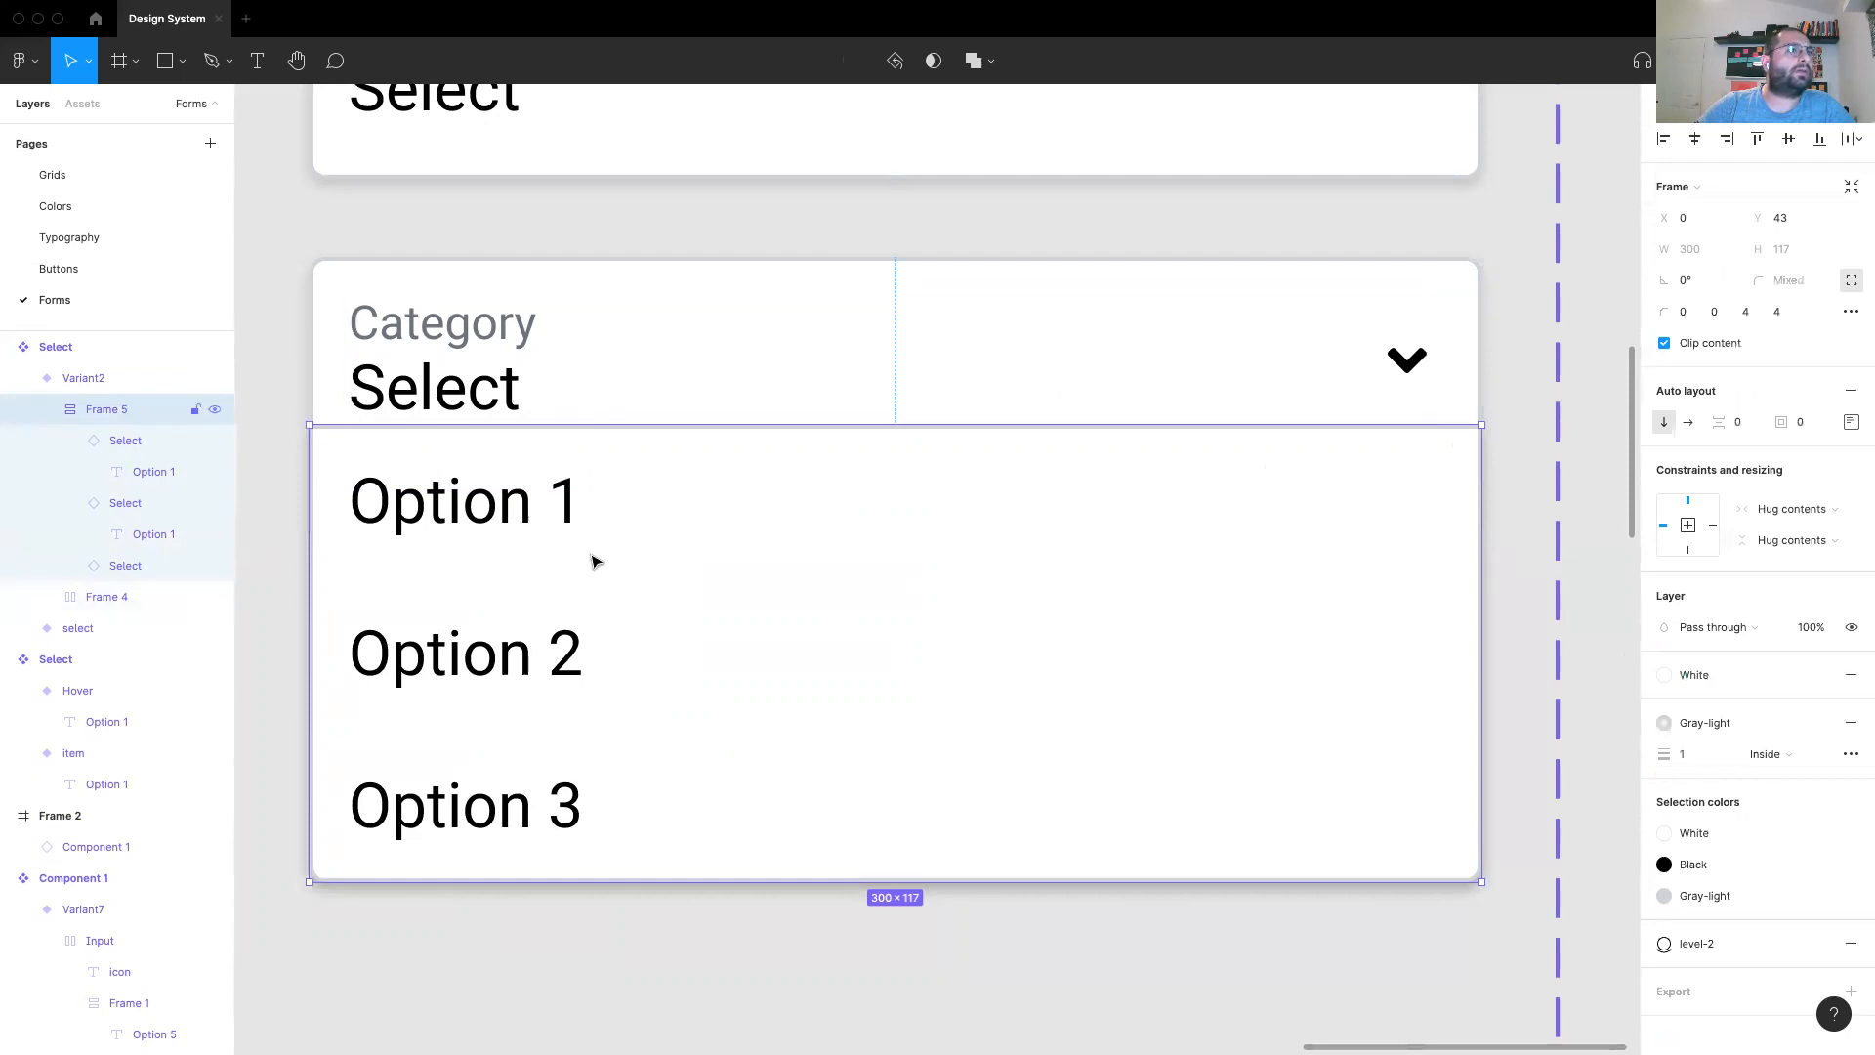
{"action": "scroll", "coordinate": [820, 435], "scroll_direction": "up", "scroll_amount": 3}
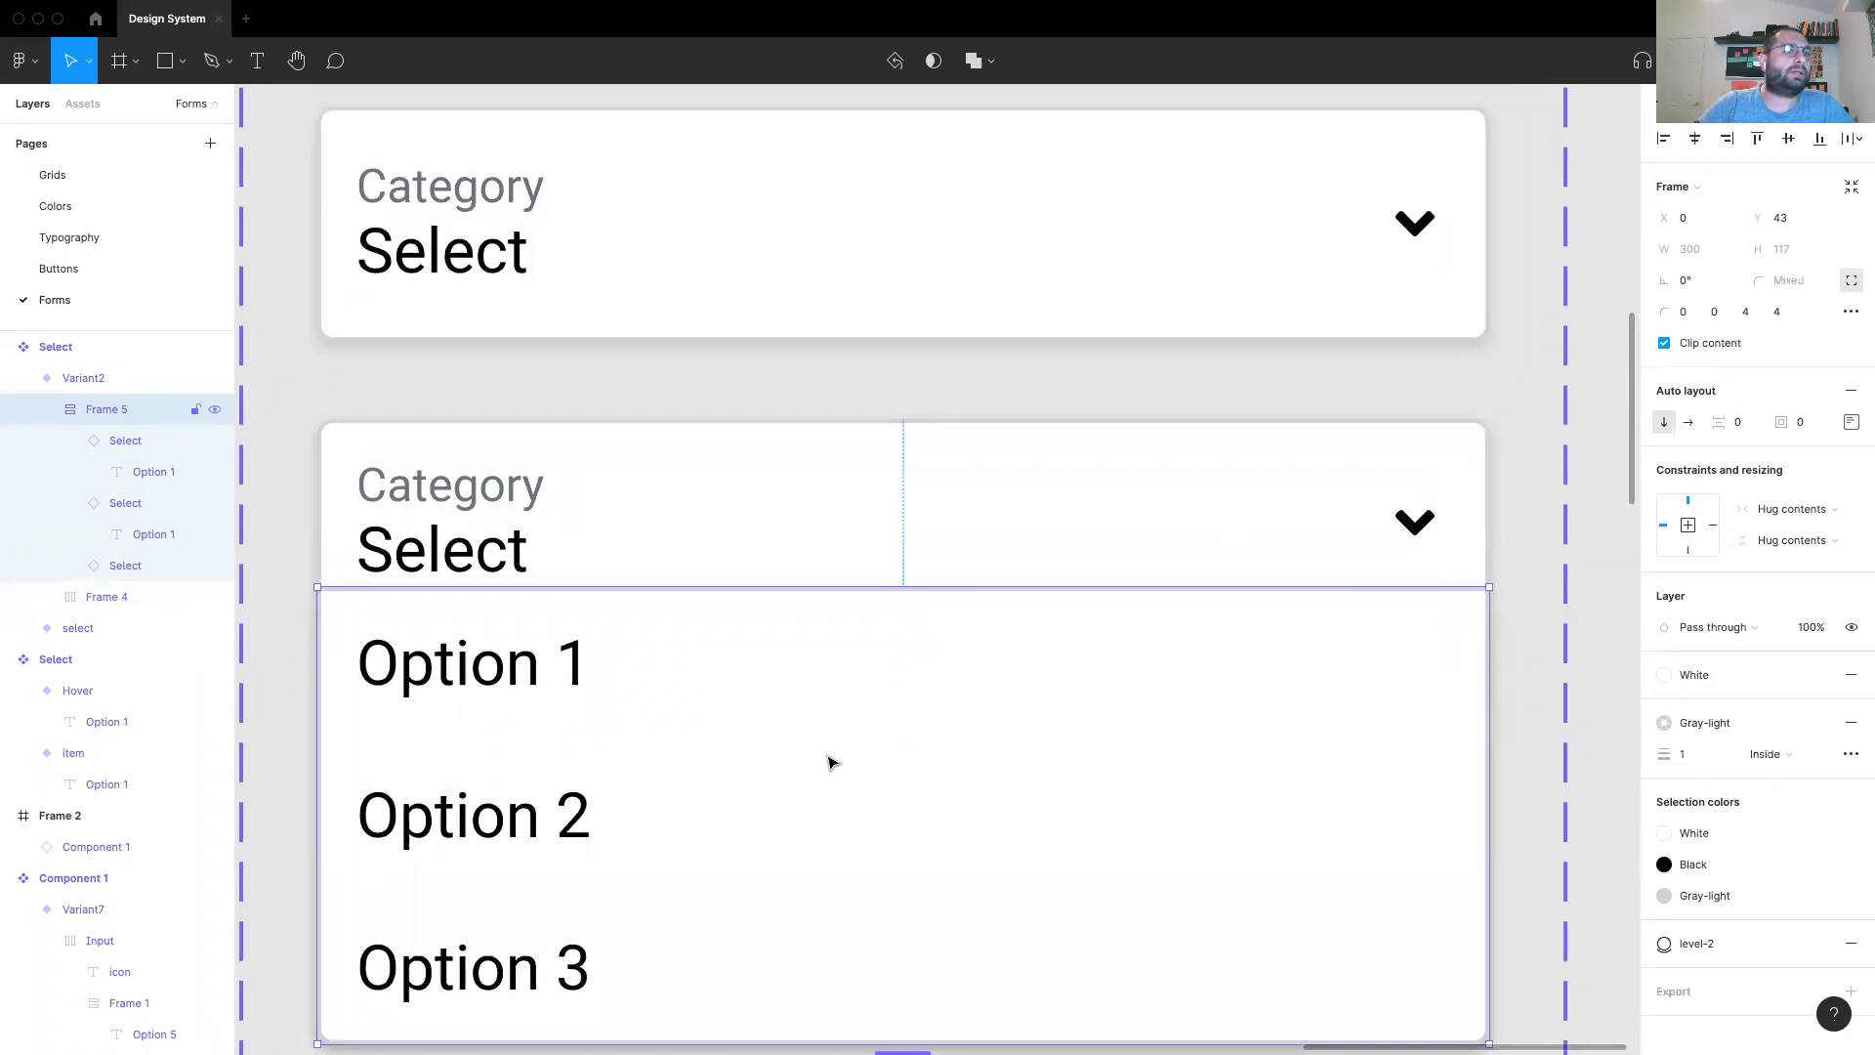
{"action": "left_click", "coordinate": [260, 683]}
{"action": "left_click", "coordinate": [518, 720]}
{"action": "left_click_drag", "start_coordinate": [593, 724], "coordinate": [599, 660]}
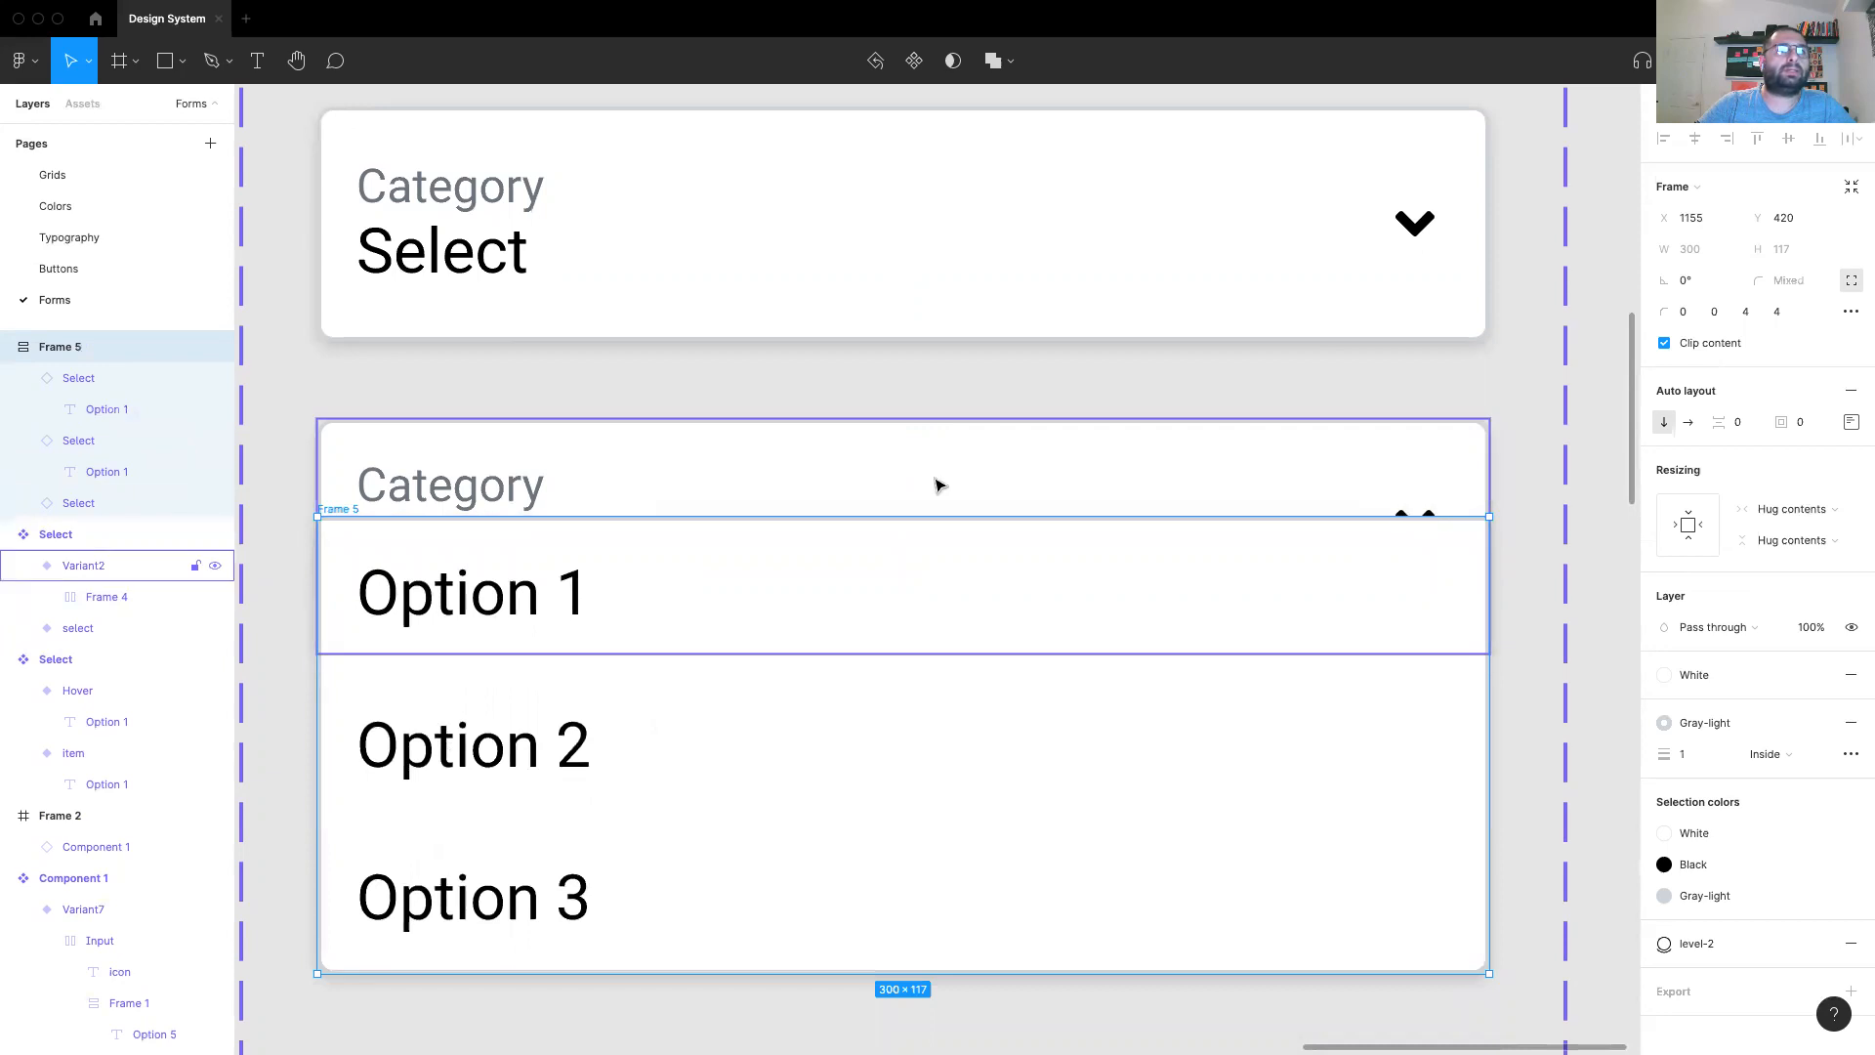
Step: Set the auto layout alignment of Frame 4 in Variant2 to top, raising the chevron level with the Category label
{"action": "left_click", "coordinate": [513, 485]}
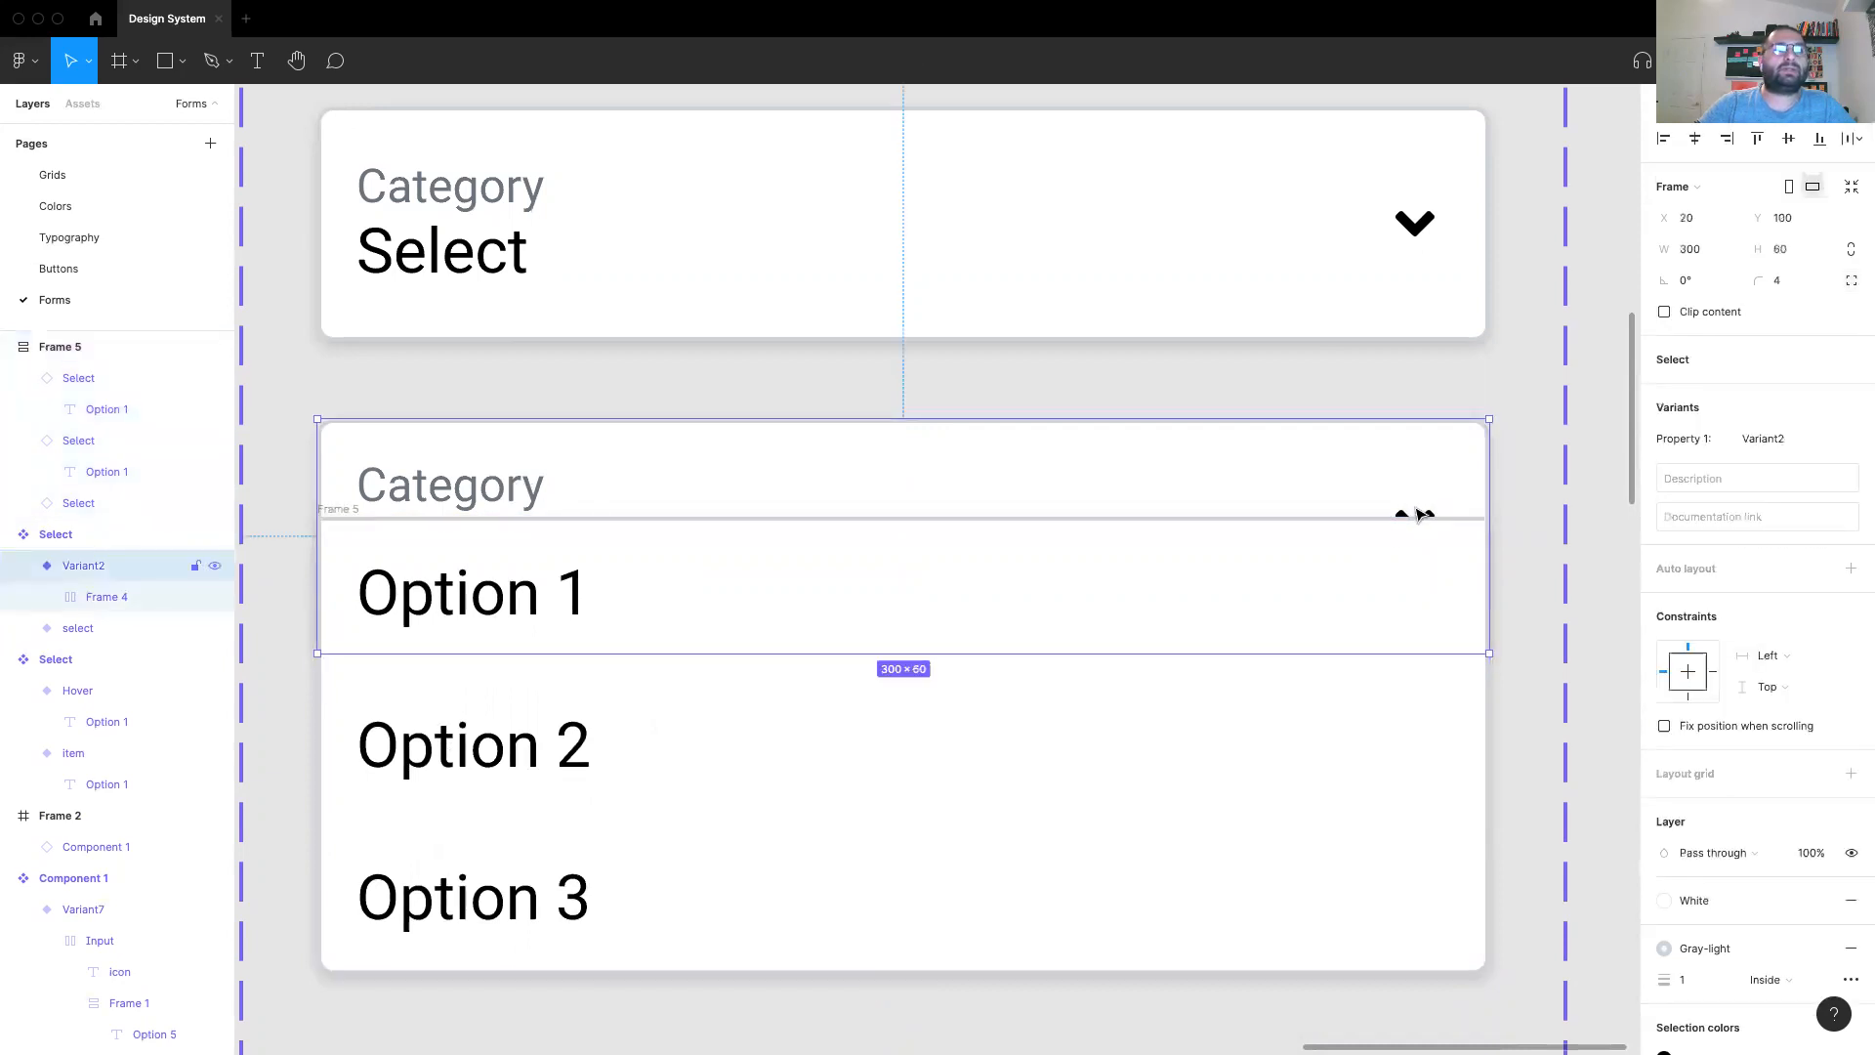
{"action": "left_click", "coordinate": [78, 596]}
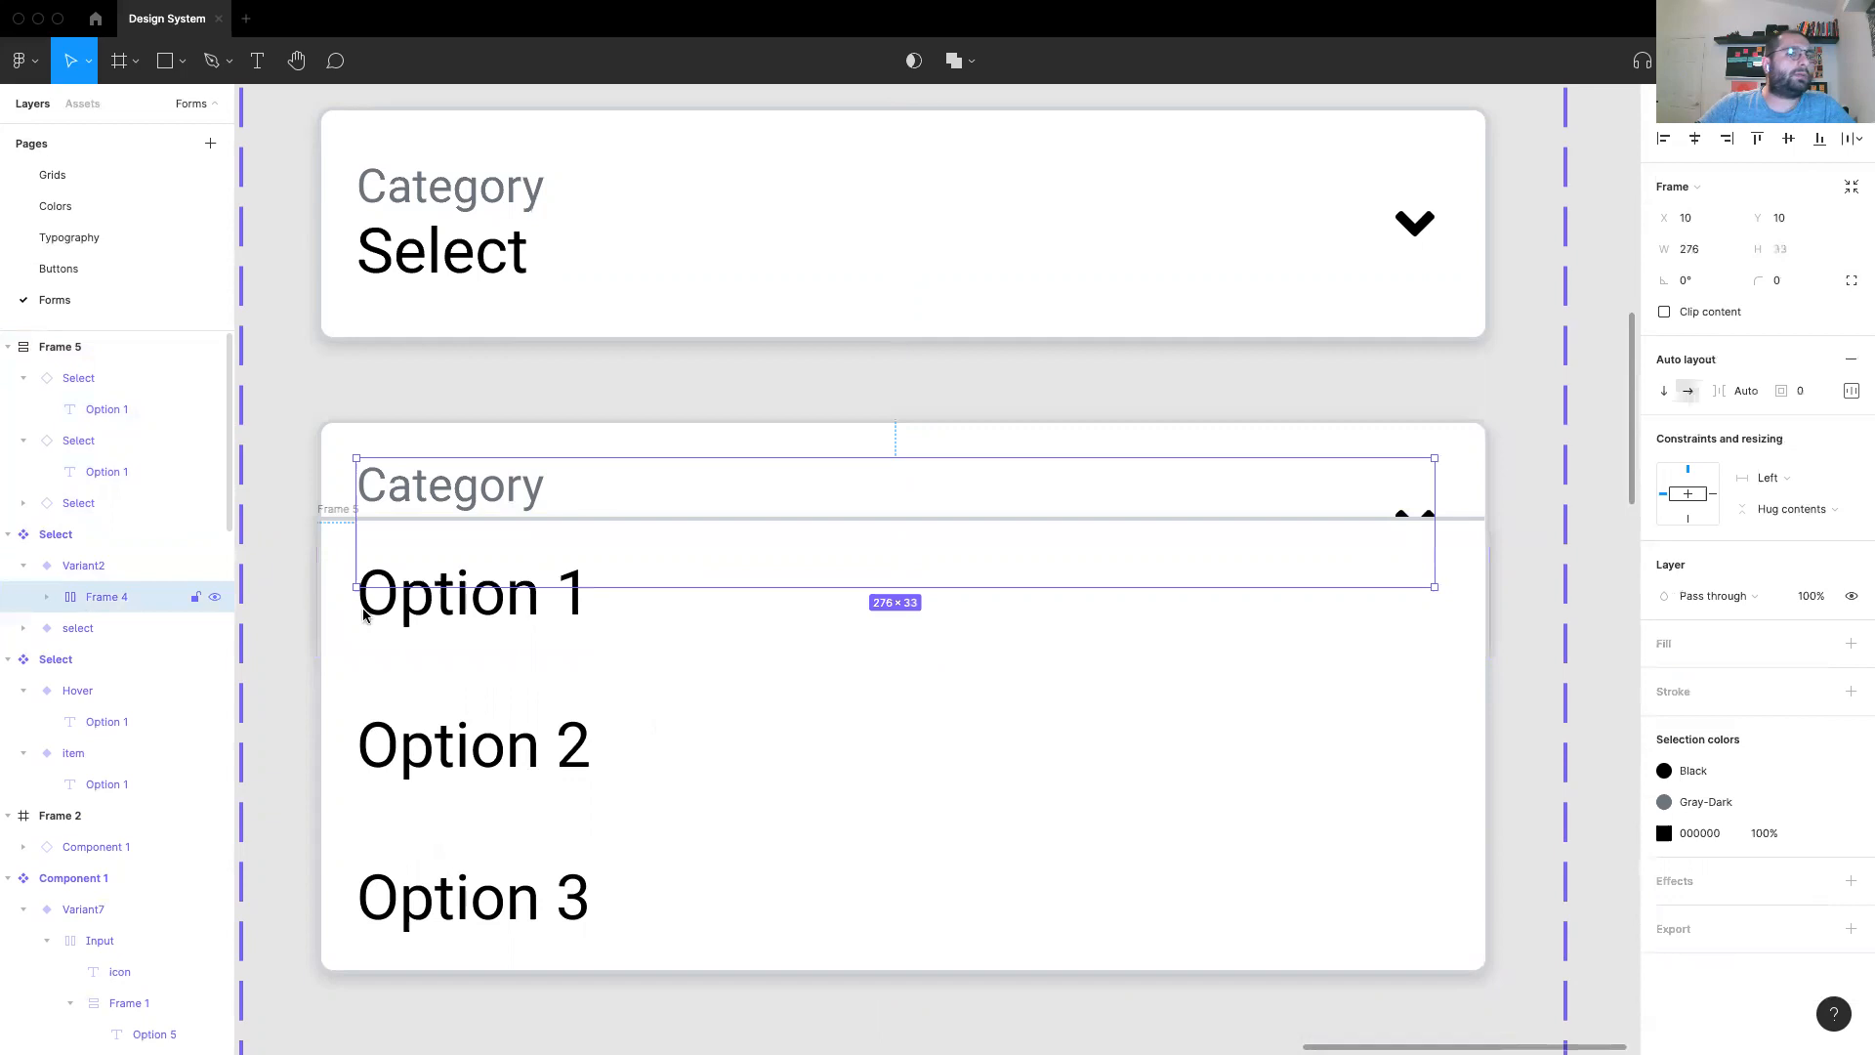
{"action": "left_click", "coordinate": [1850, 391]}
{"action": "left_click", "coordinate": [1811, 461]}
{"action": "left_click", "coordinate": [1586, 495]}
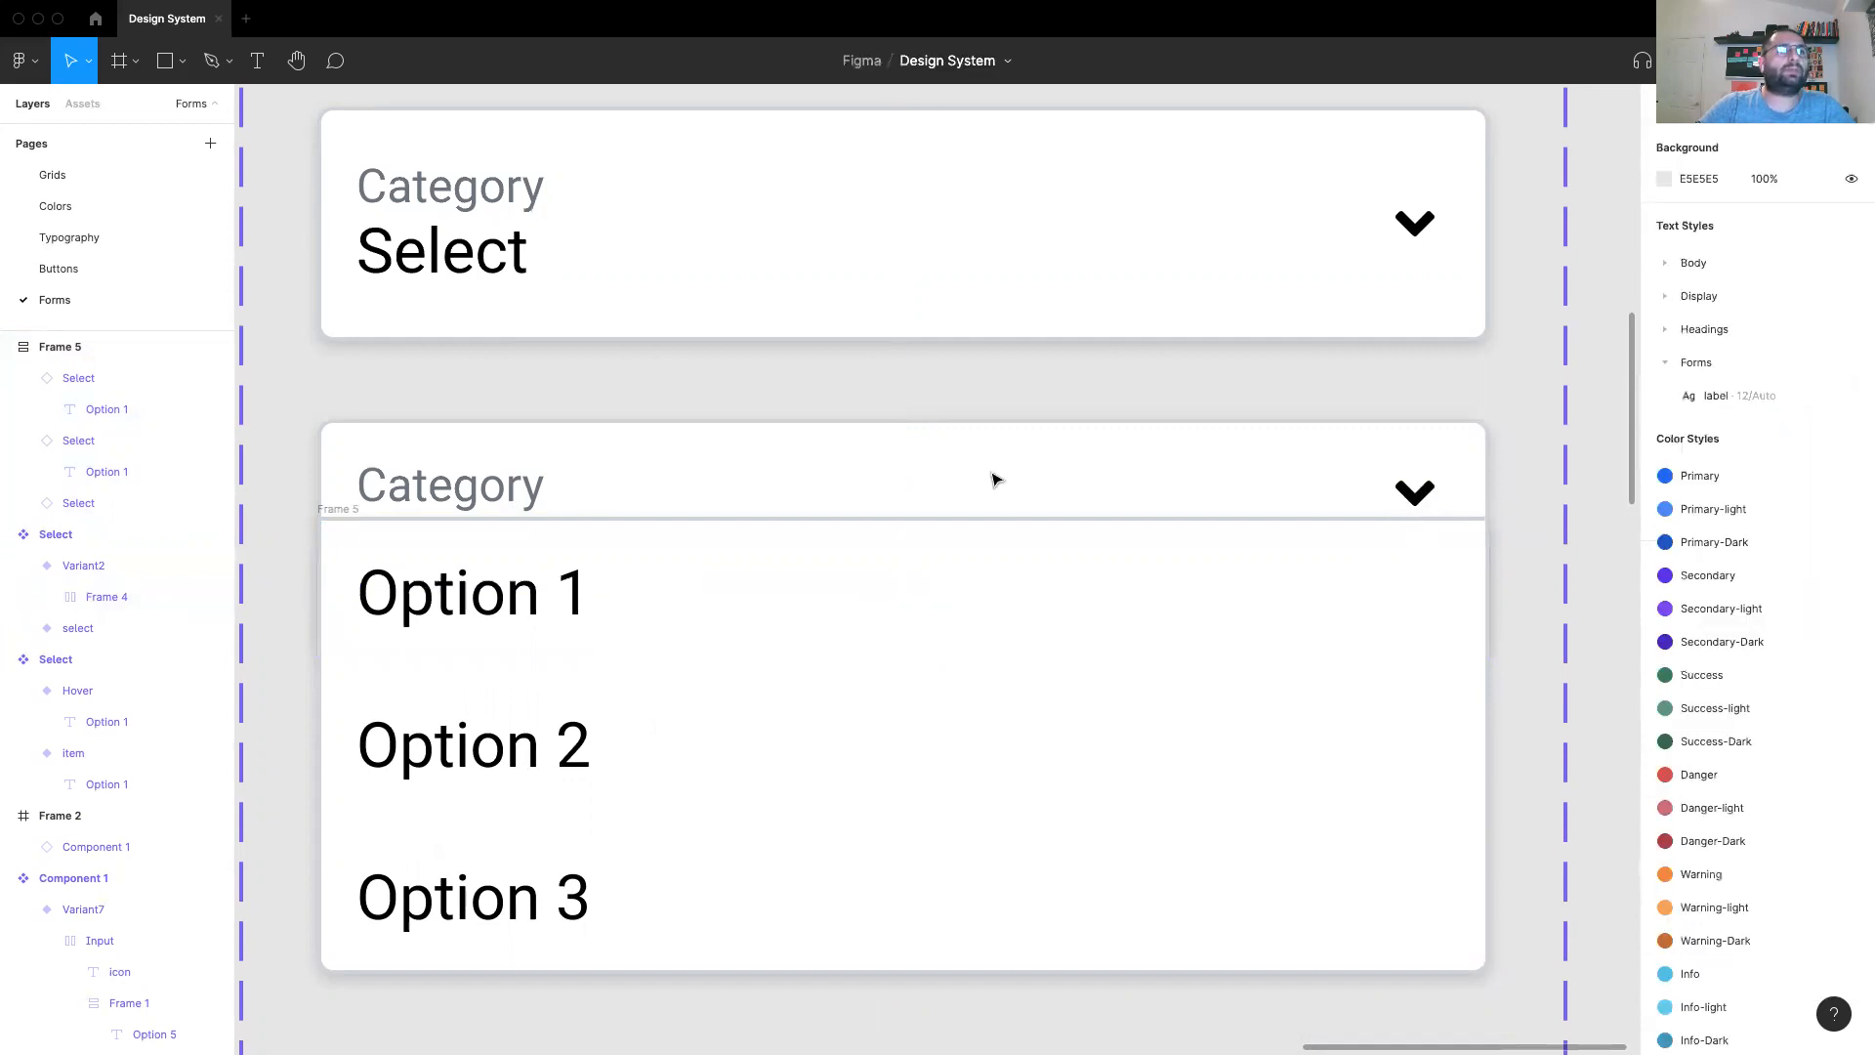
Step: Nest the options frame (Frame 5) back inside Variant2, above Frame 4 in the layer order
{"action": "left_click", "coordinate": [342, 428]}
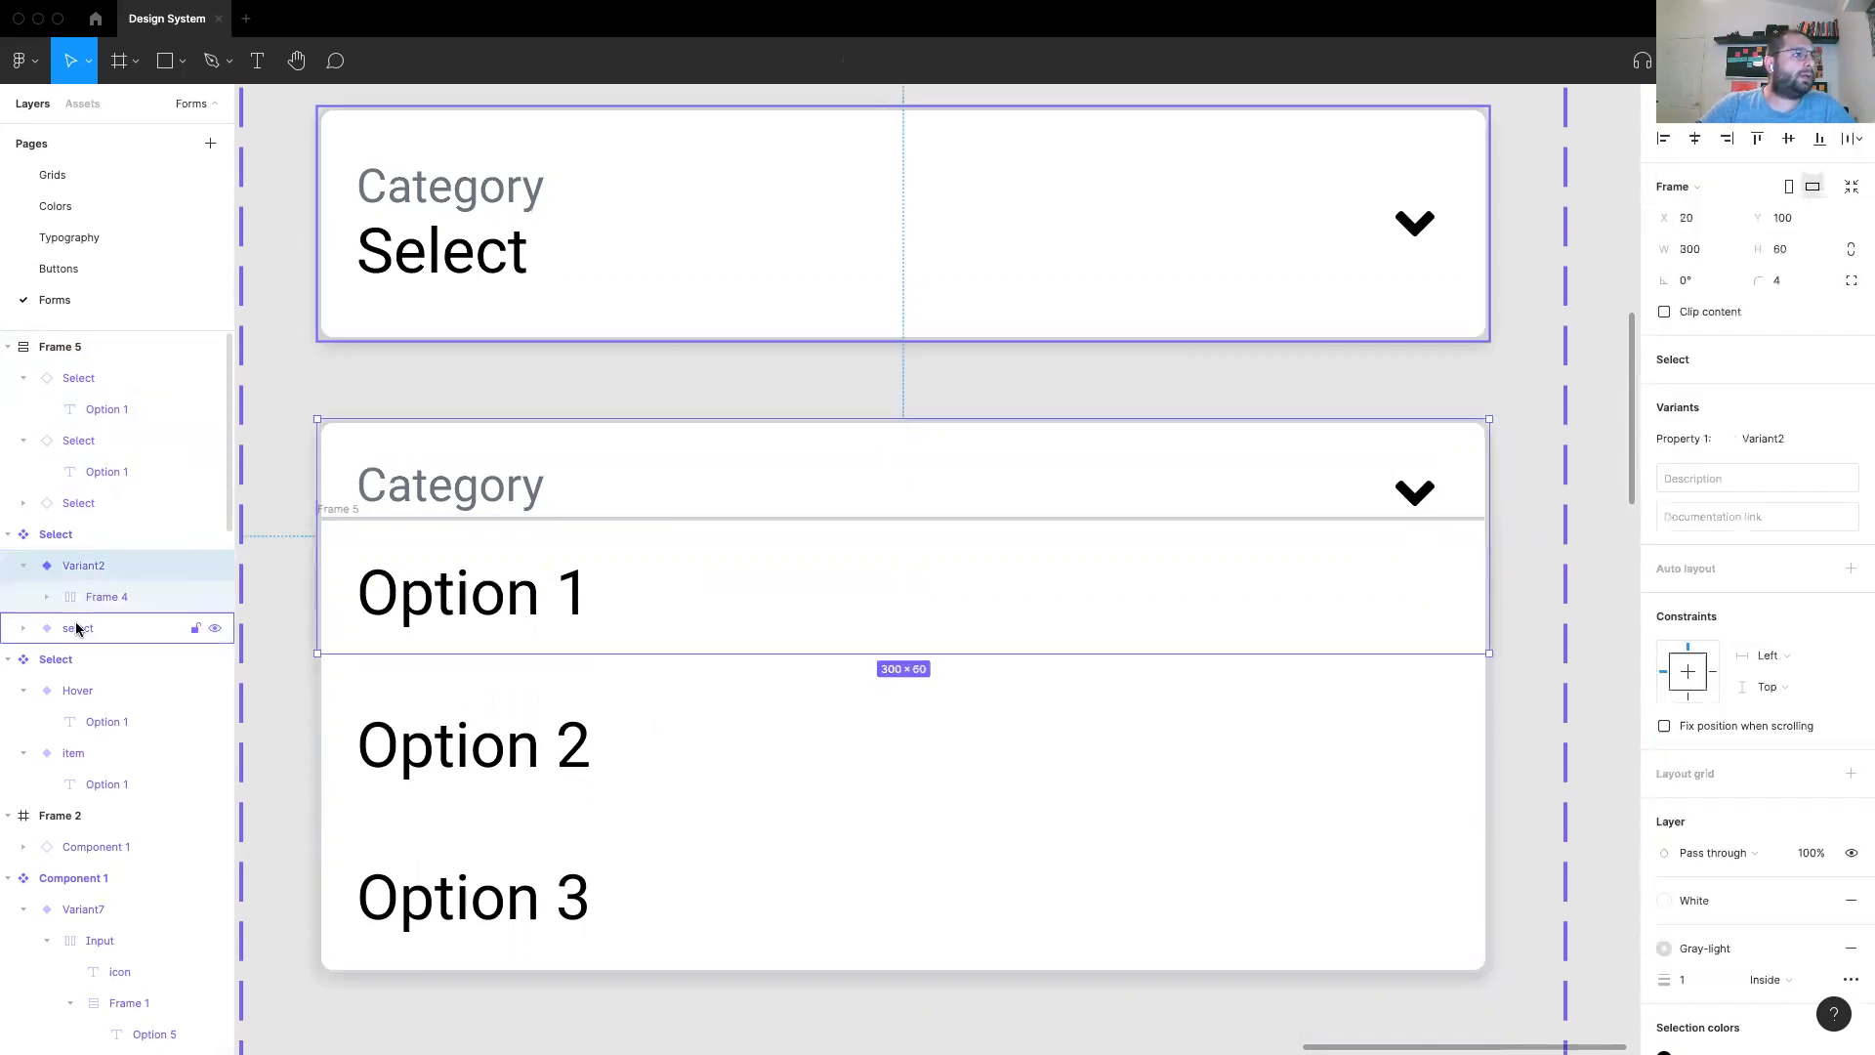
{"action": "left_click", "coordinate": [23, 628]}
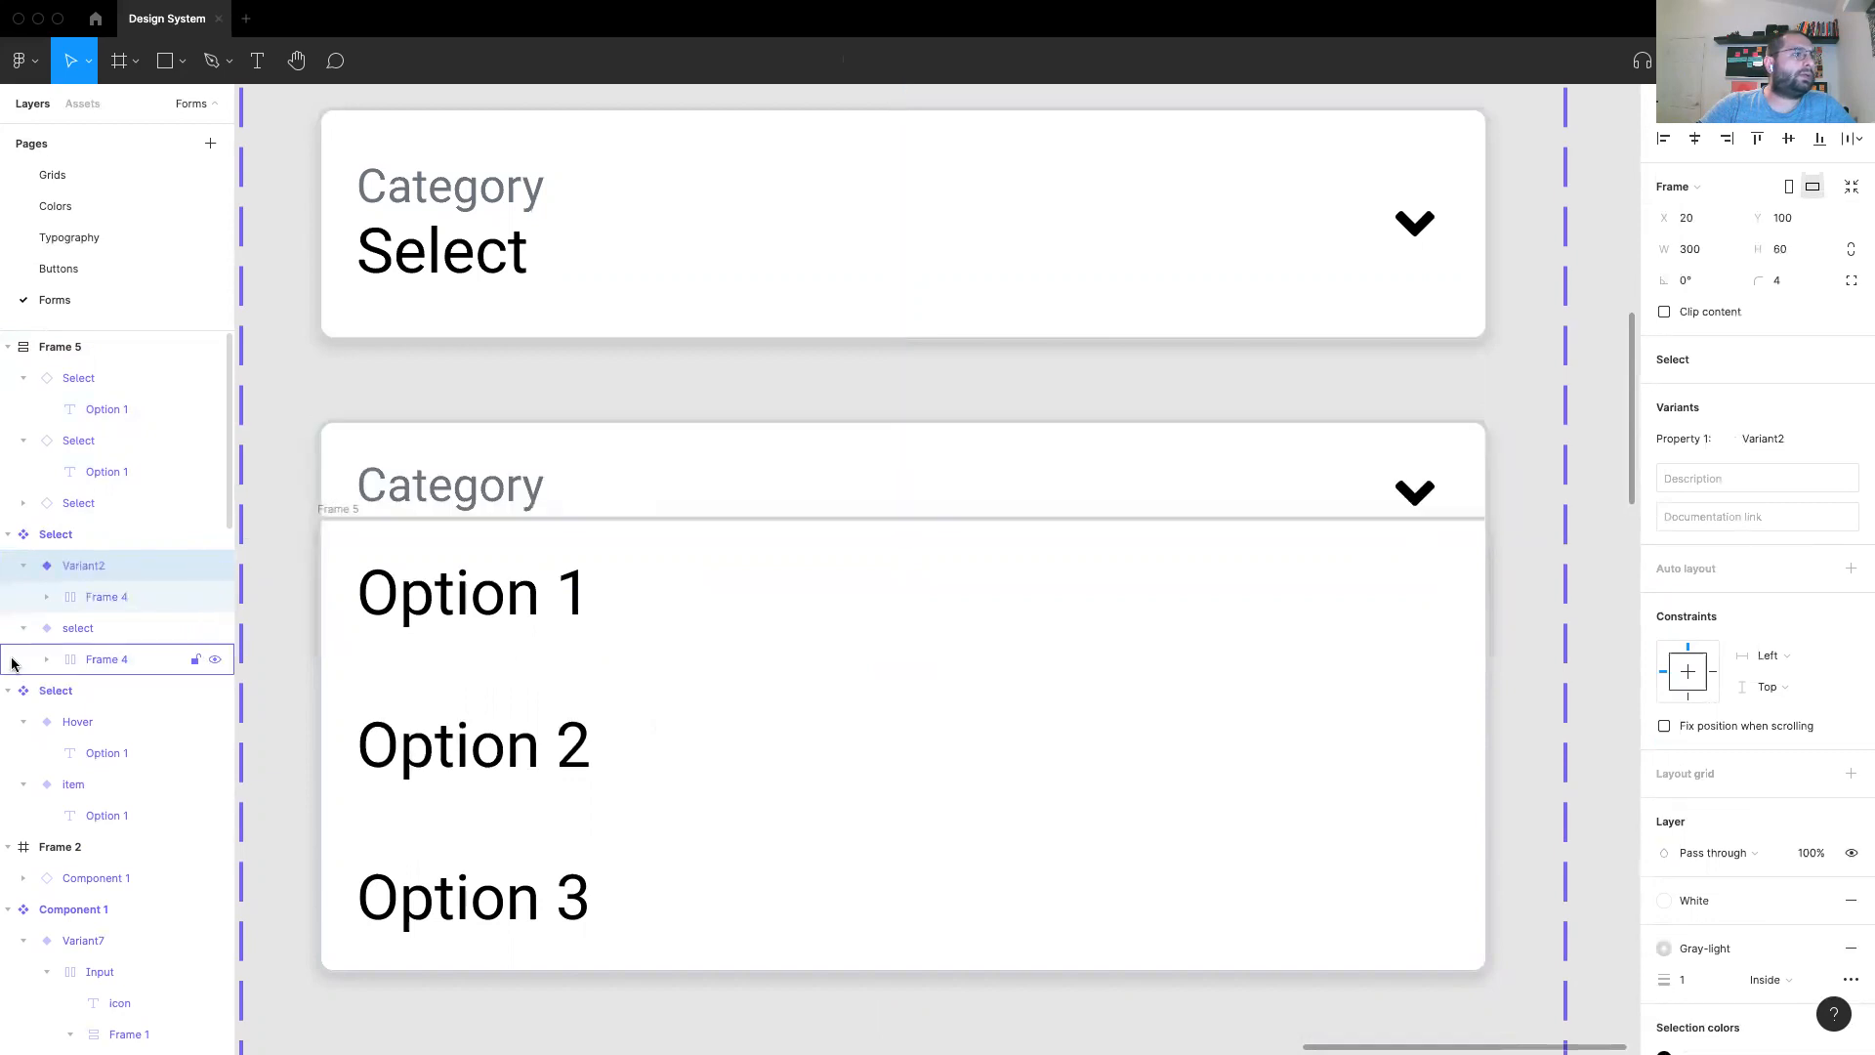
{"action": "left_click", "coordinate": [23, 630]}
{"action": "left_click", "coordinate": [57, 347]}
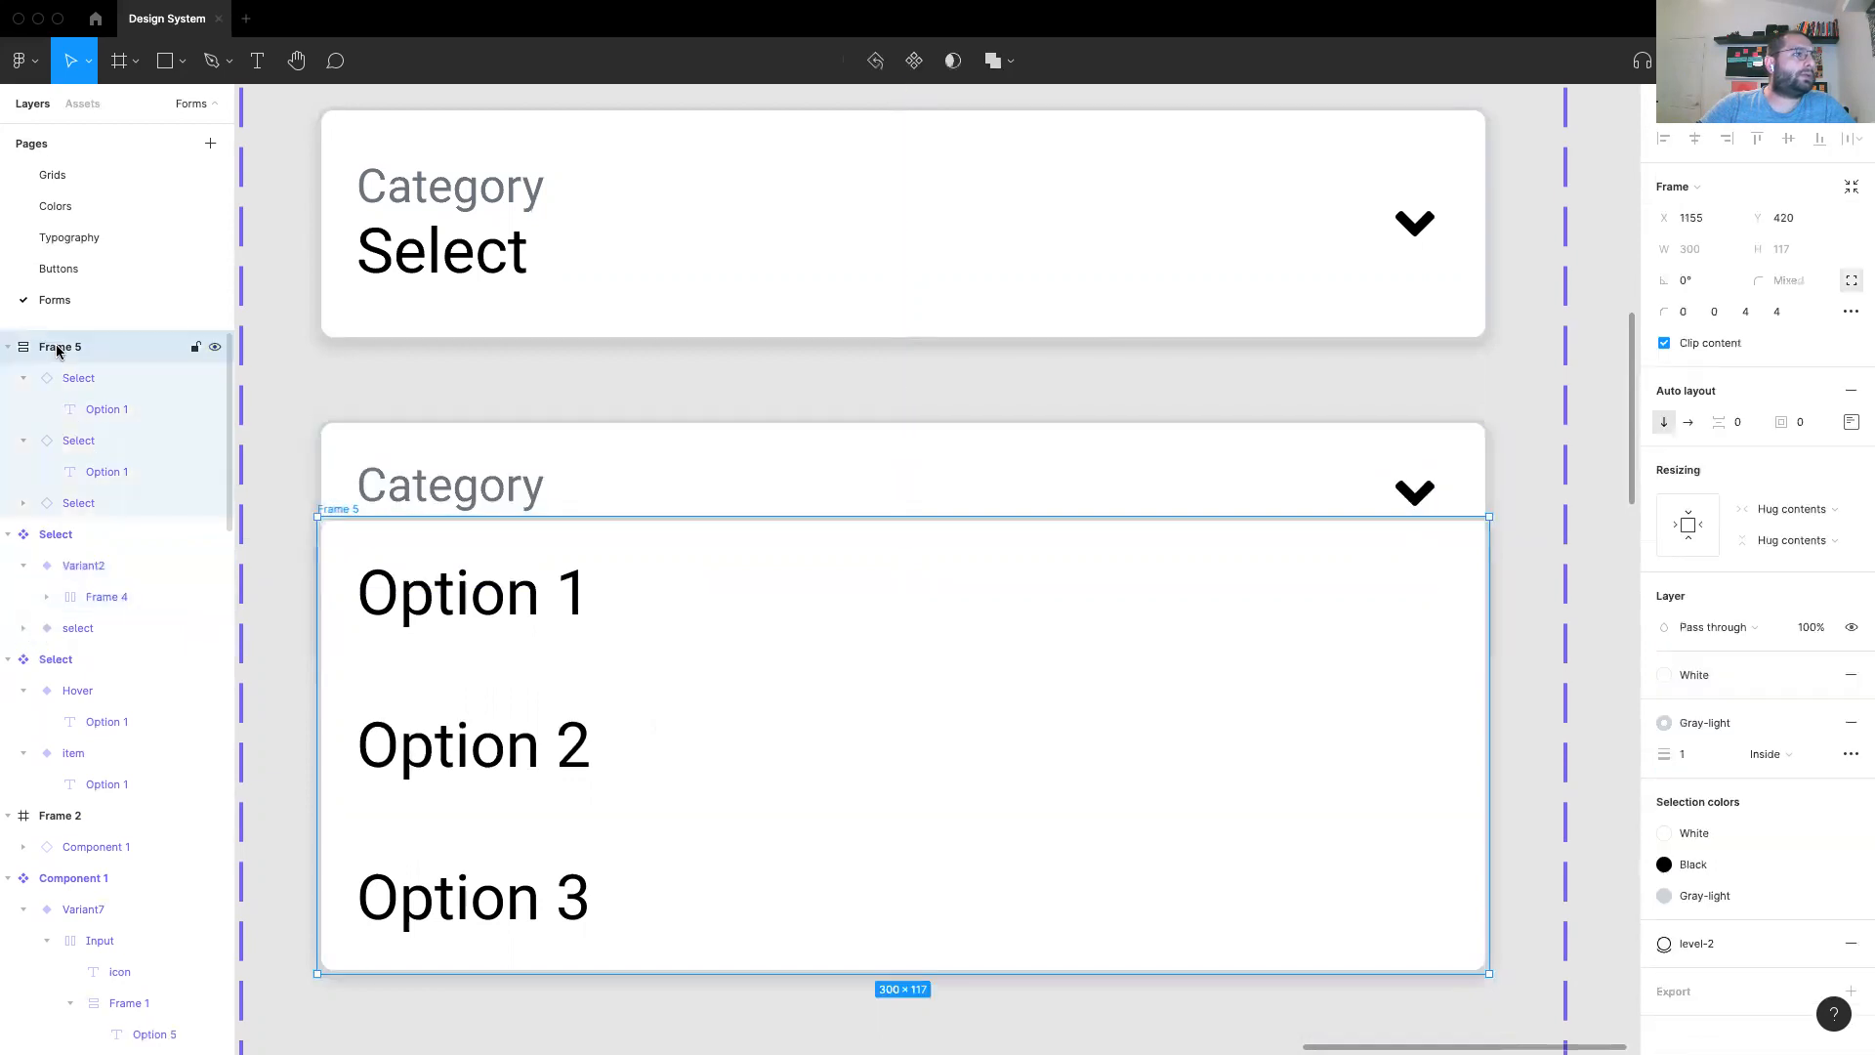
{"action": "left_click_drag", "start_coordinate": [64, 473], "coordinate": [98, 584]}
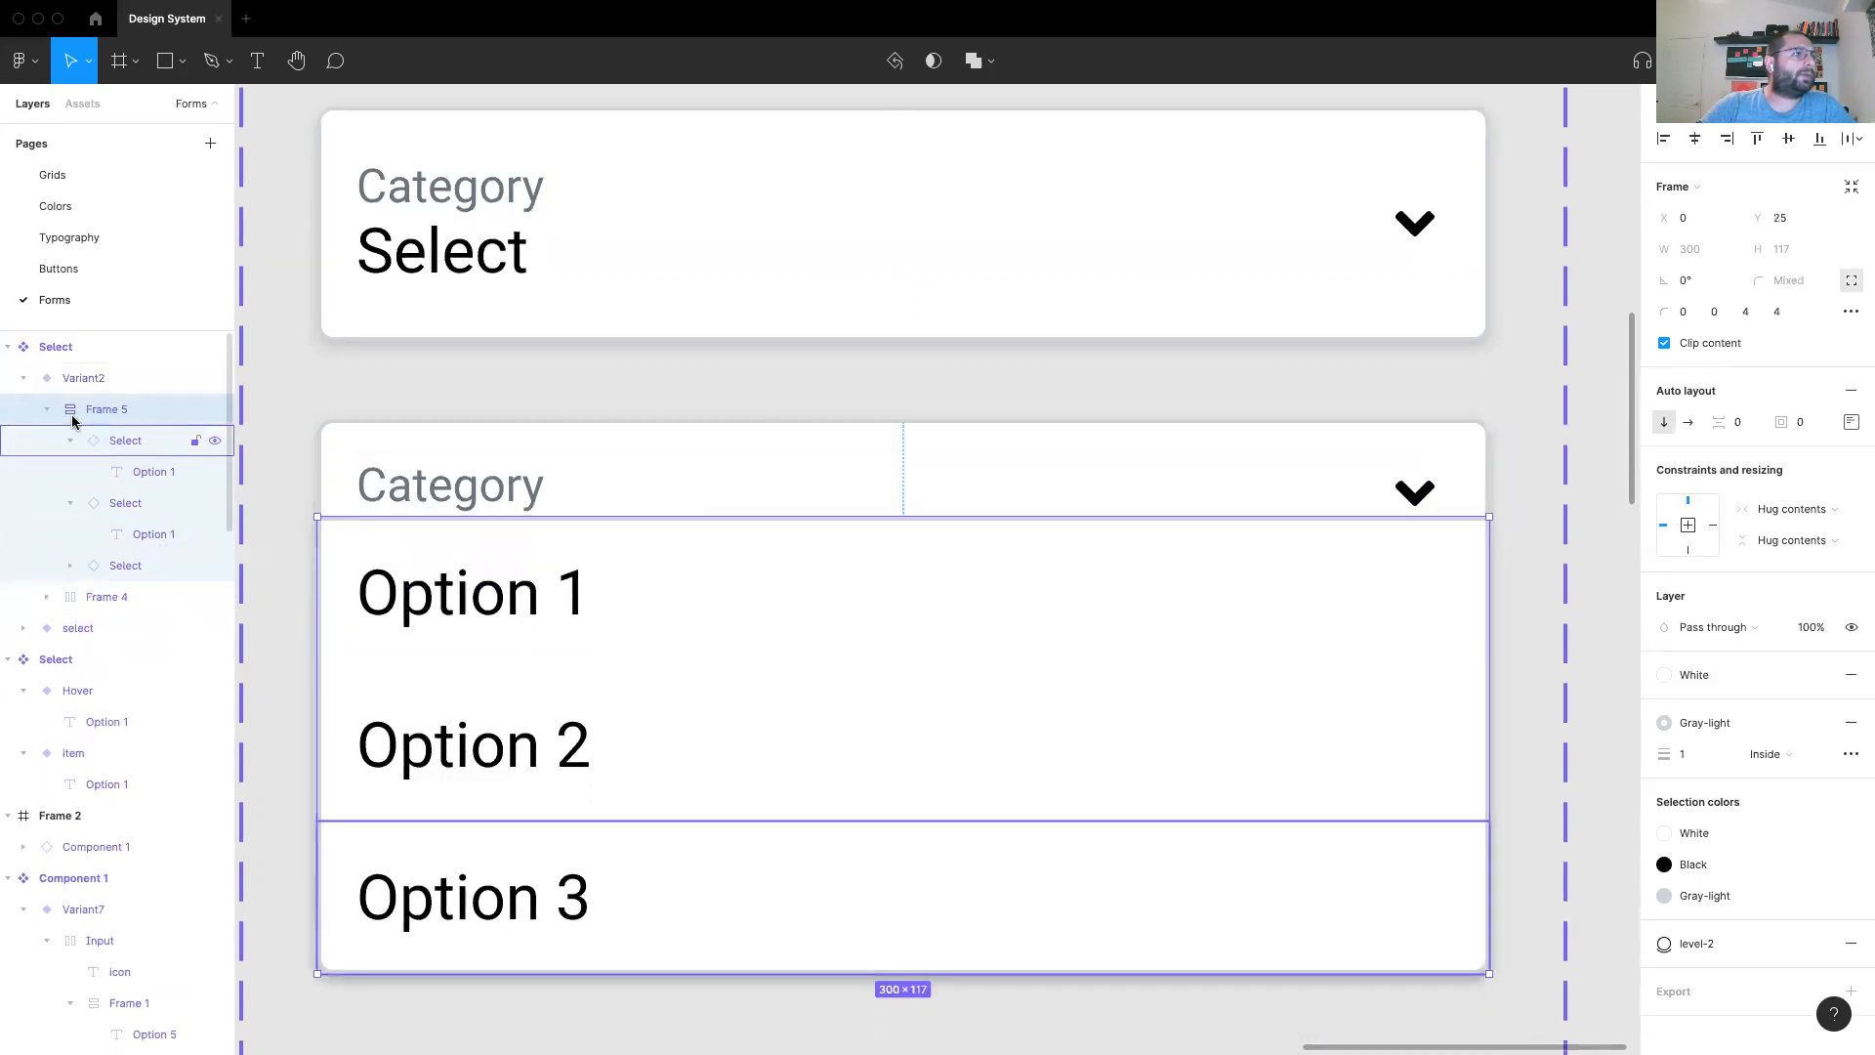
{"action": "left_click", "coordinate": [216, 382]}
{"action": "left_click", "coordinate": [216, 382]}
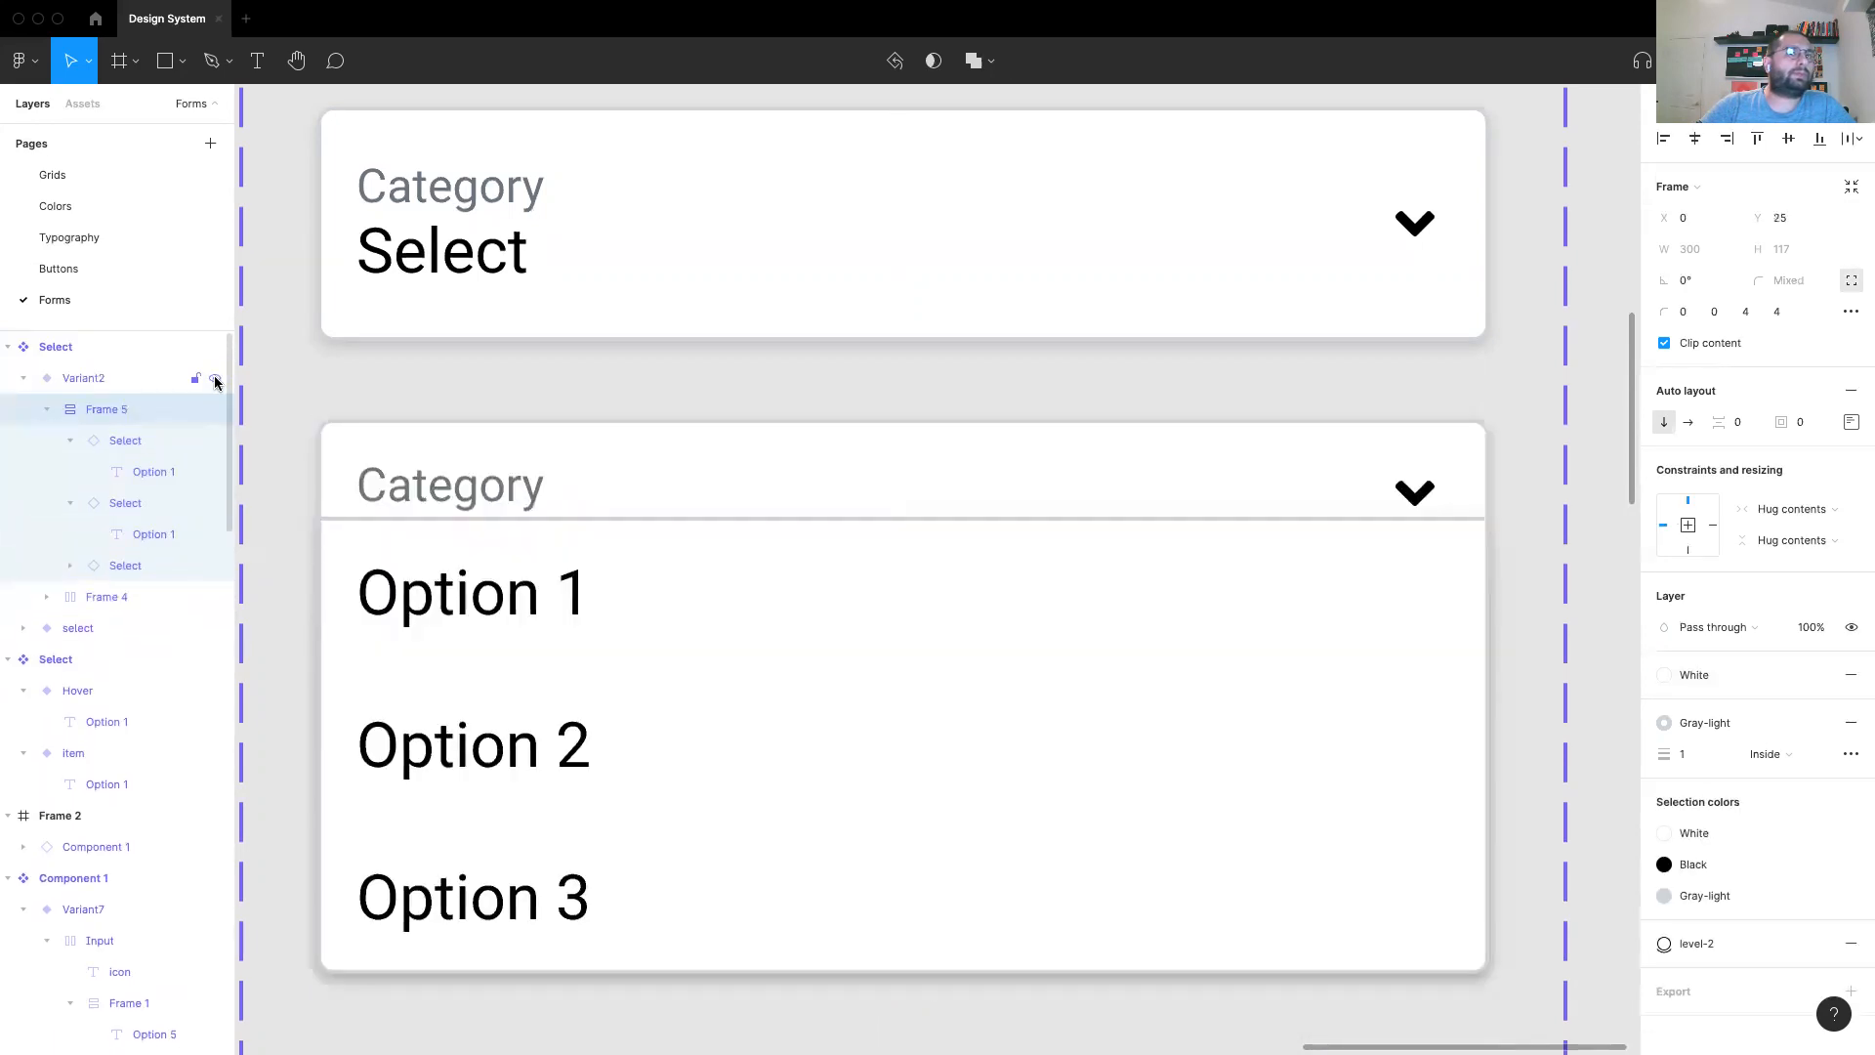
{"action": "left_click", "coordinate": [1591, 471]}
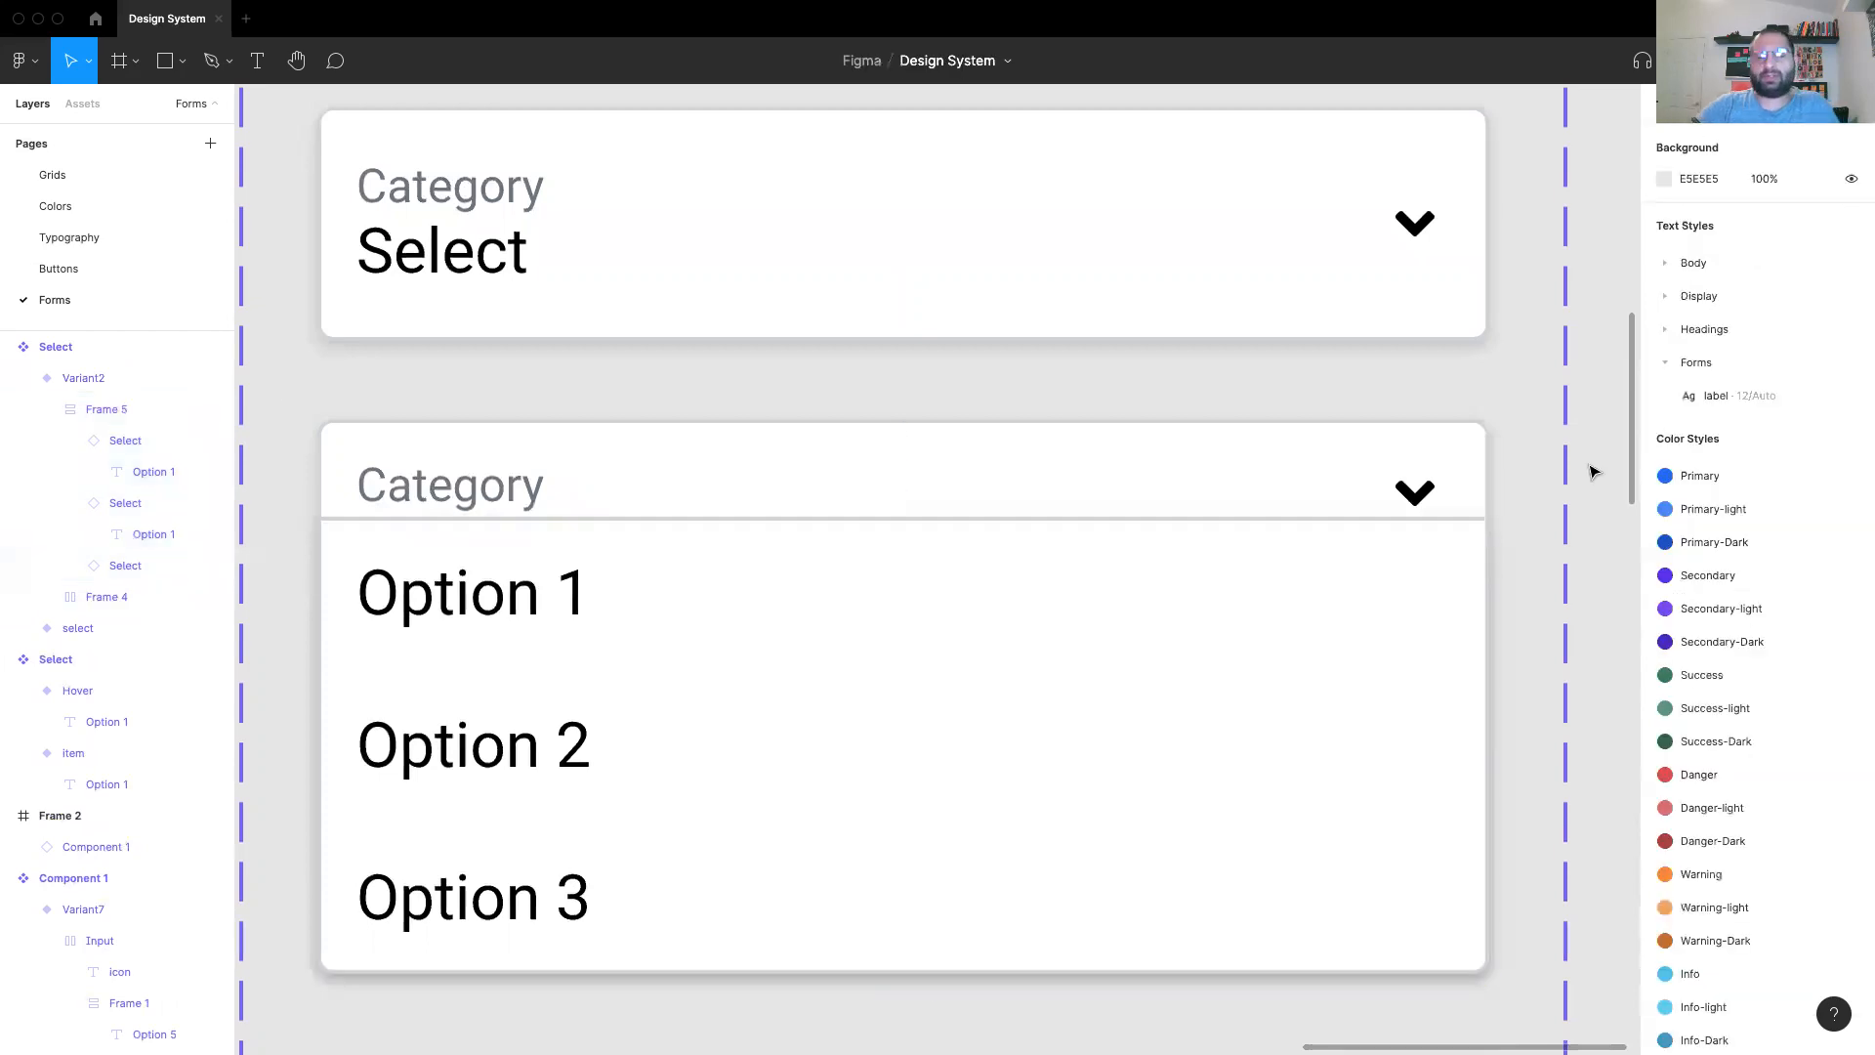
Step: Draw a new frame of about 507 × 387 on the empty canvas beside the two new Select component sets
{"action": "key", "text": "minus"}
{"action": "key", "text": "minus"}
{"action": "scroll", "coordinate": [1368, 547], "scroll_direction": "right", "scroll_amount": 3}
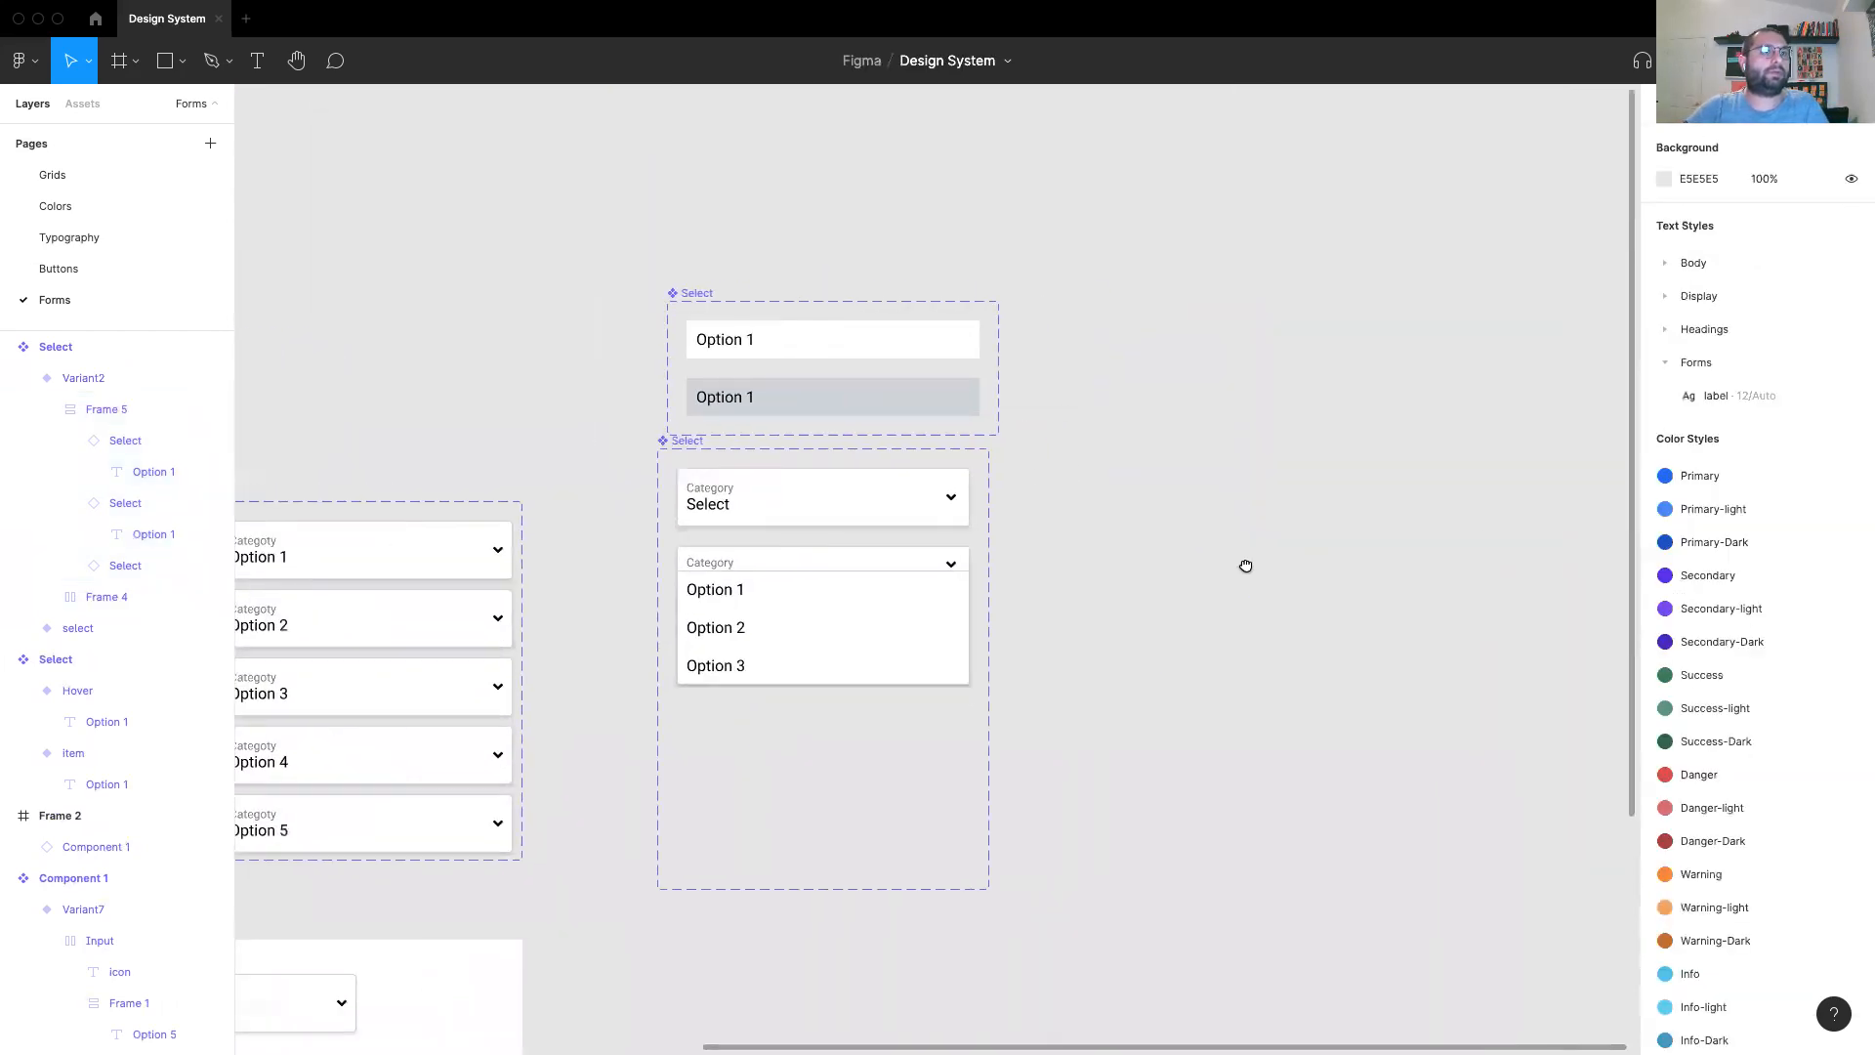
{"action": "left_click_drag", "start_coordinate": [1267, 577], "coordinate": [1214, 574]}
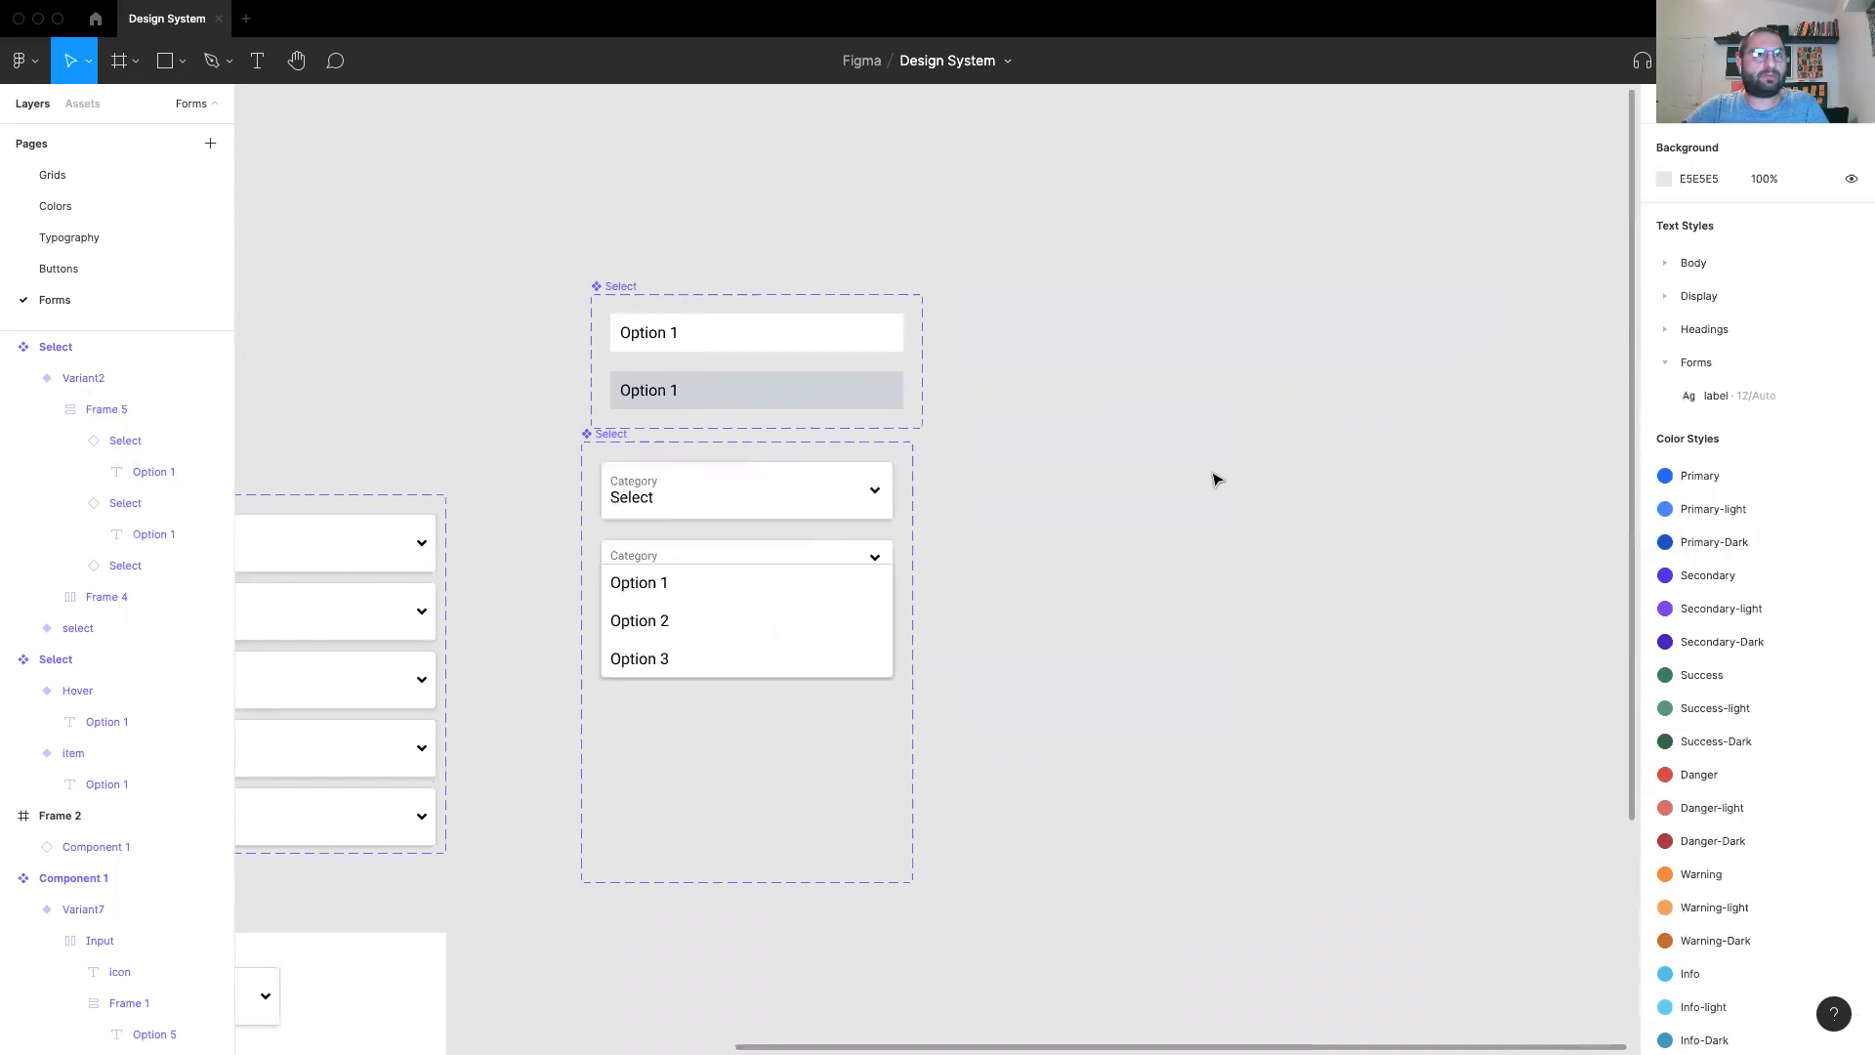
{"action": "key", "text": "f"}
{"action": "left_click_drag", "start_coordinate": [1017, 351], "coordinate": [1512, 728]}
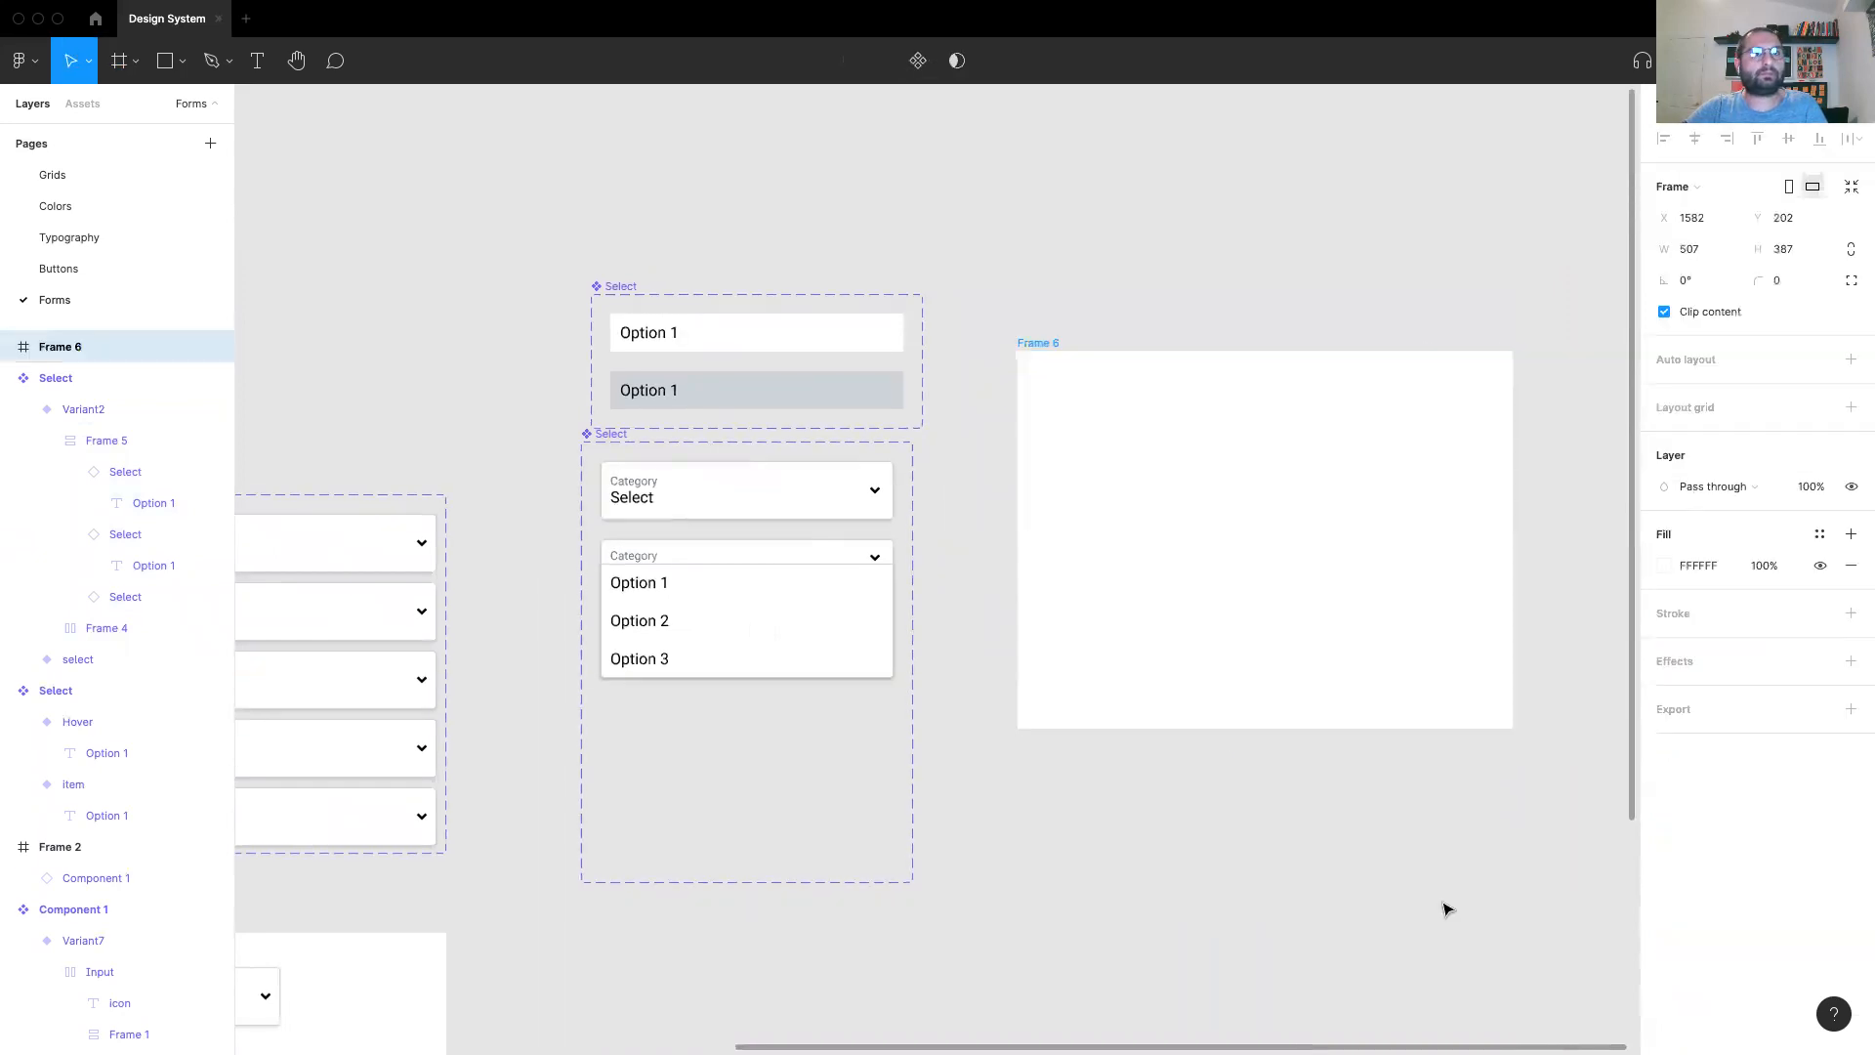
{"action": "left_click", "coordinate": [1446, 908]}
Step: Delete the old test frame, Frame 2, below Component 1
{"action": "scroll", "coordinate": [1251, 746], "scroll_direction": "down", "scroll_amount": 3}
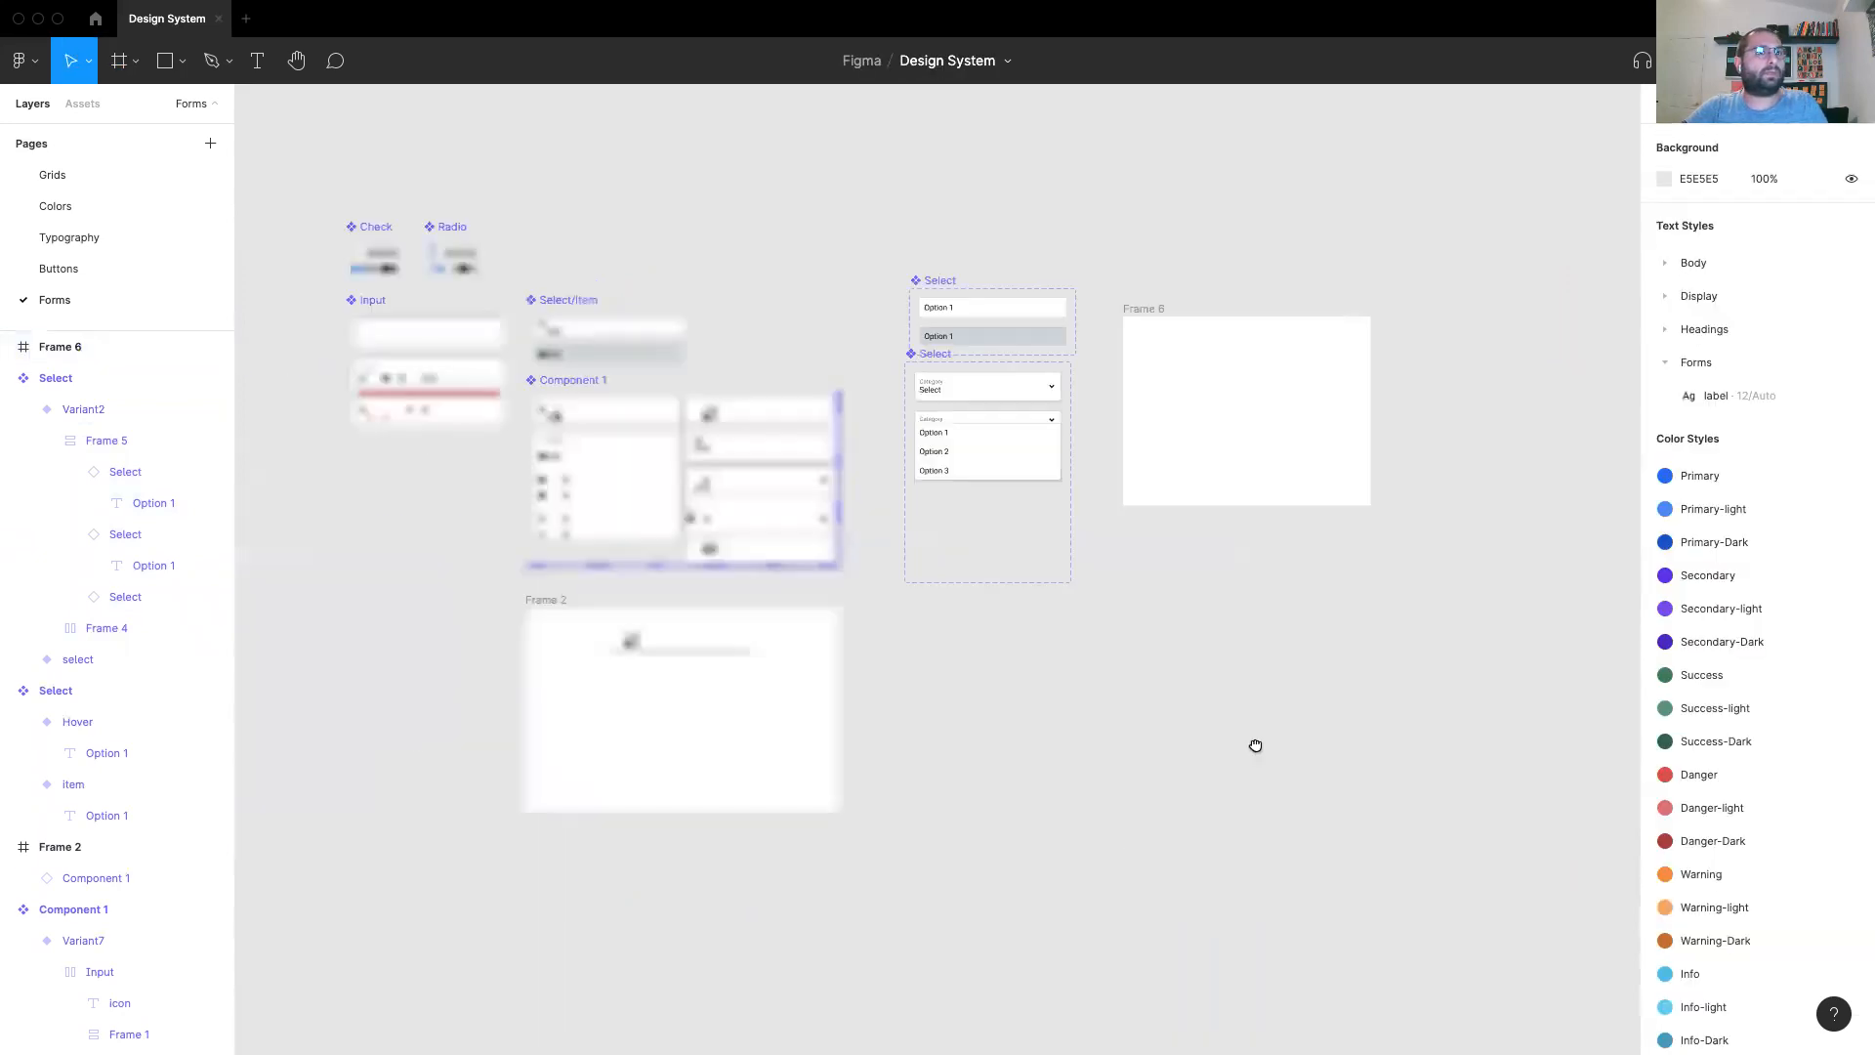
{"action": "left_click", "coordinate": [538, 603]}
{"action": "left_click", "coordinate": [1277, 694]}
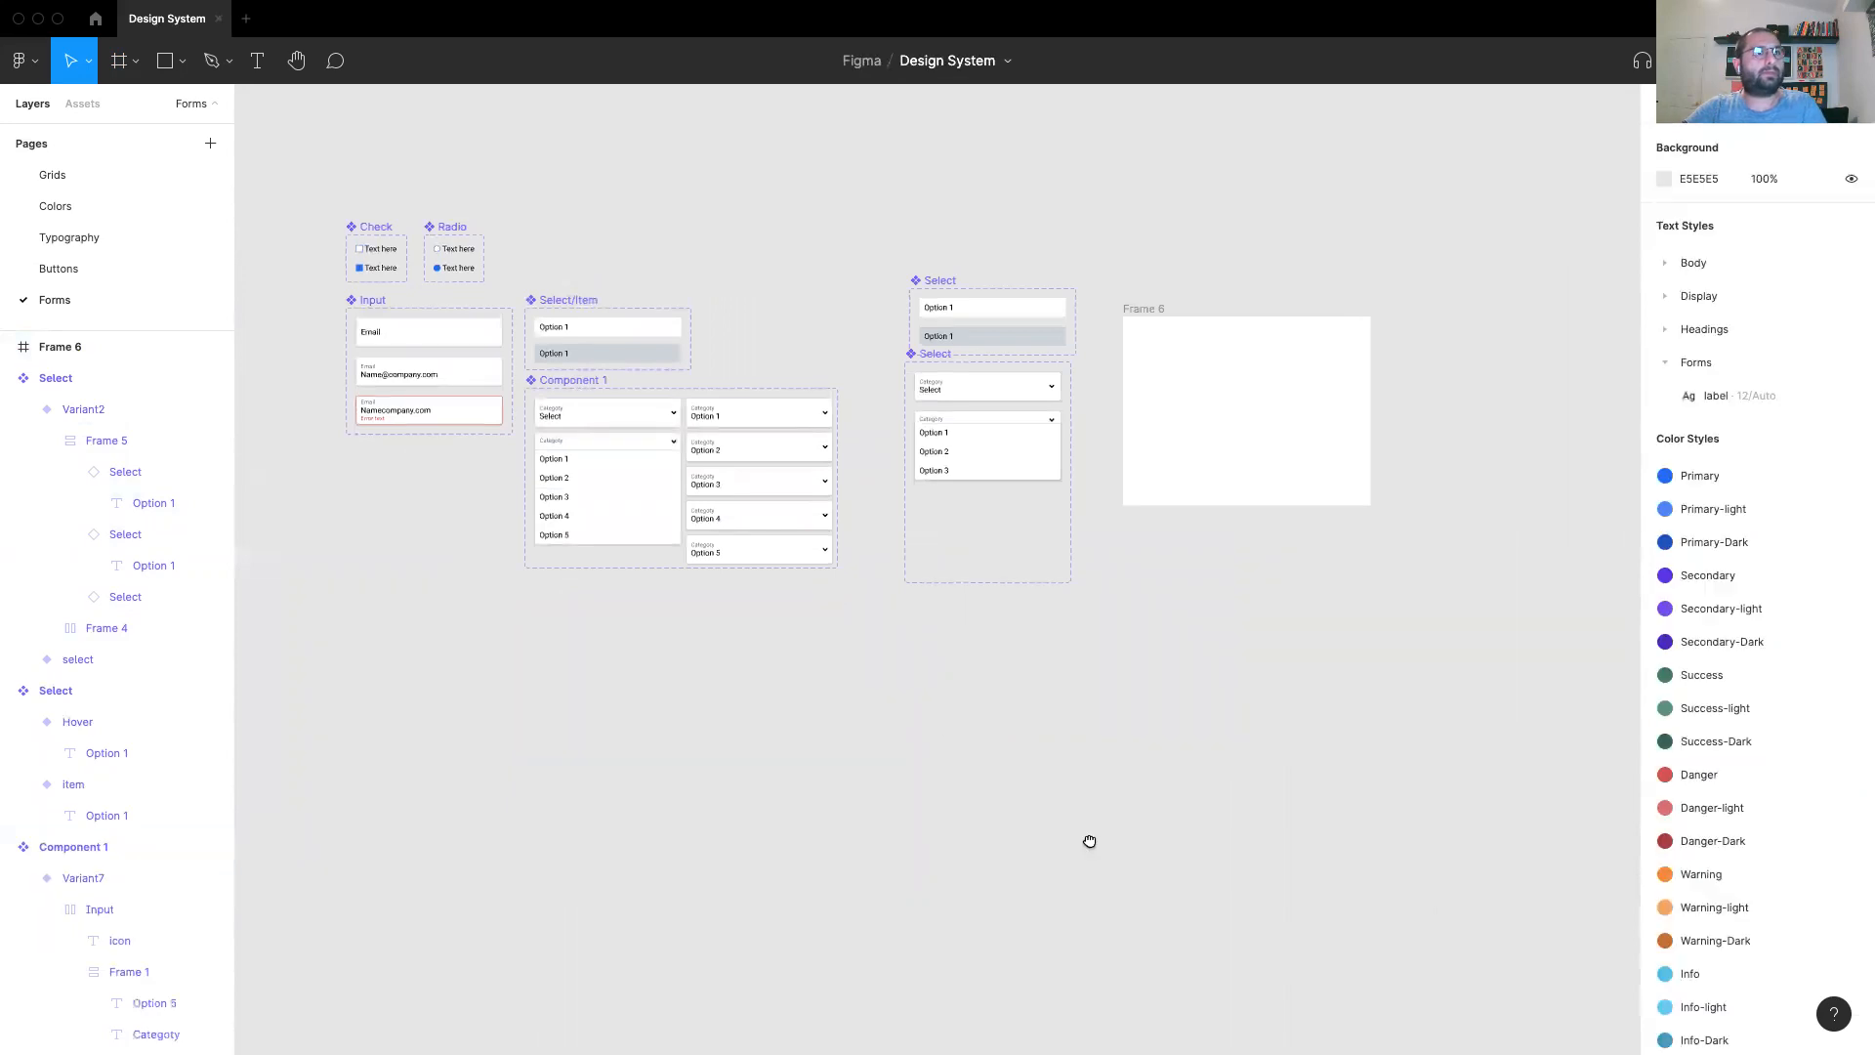
Step: Add a prototype interaction that changes the closed select variant to Variant2 on click
{"action": "scroll", "coordinate": [1089, 842], "scroll_direction": "up", "scroll_amount": 5}
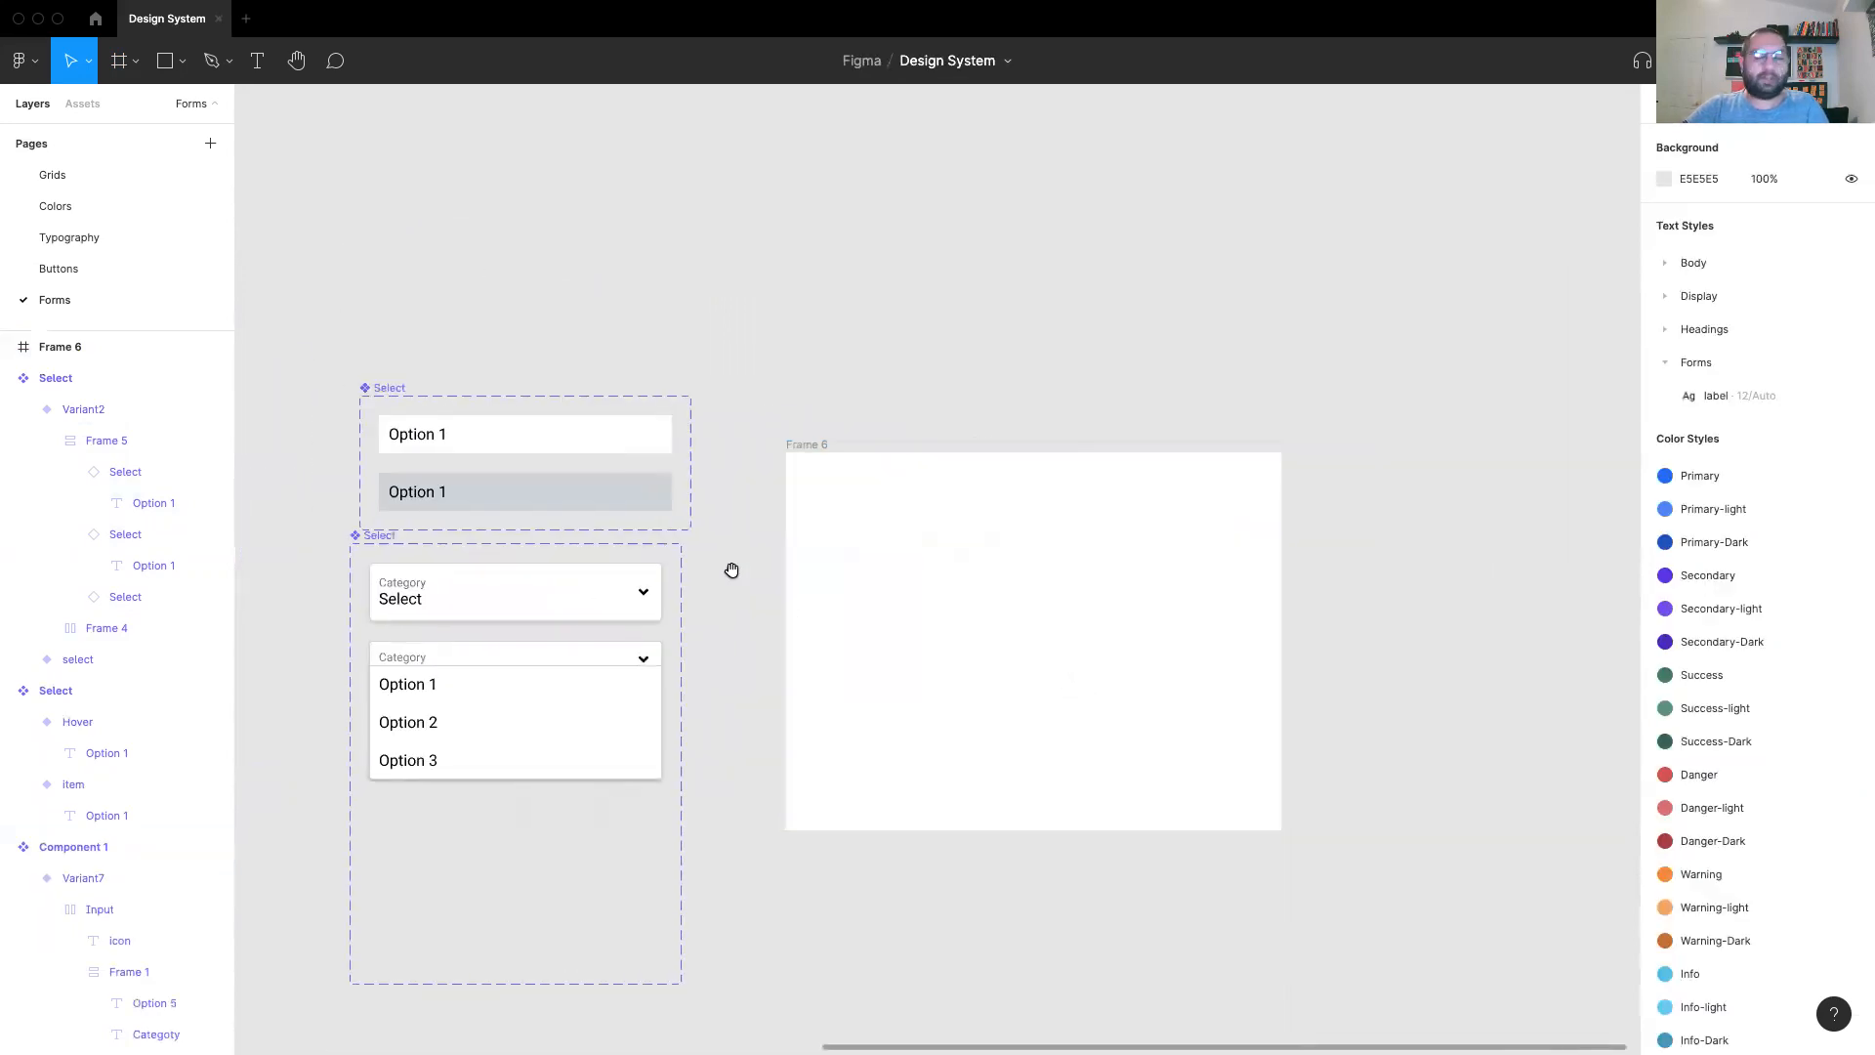
{"action": "scroll", "coordinate": [732, 572], "scroll_direction": "up", "scroll_amount": 4}
{"action": "scroll", "coordinate": [733, 573], "scroll_direction": "left", "scroll_amount": 5}
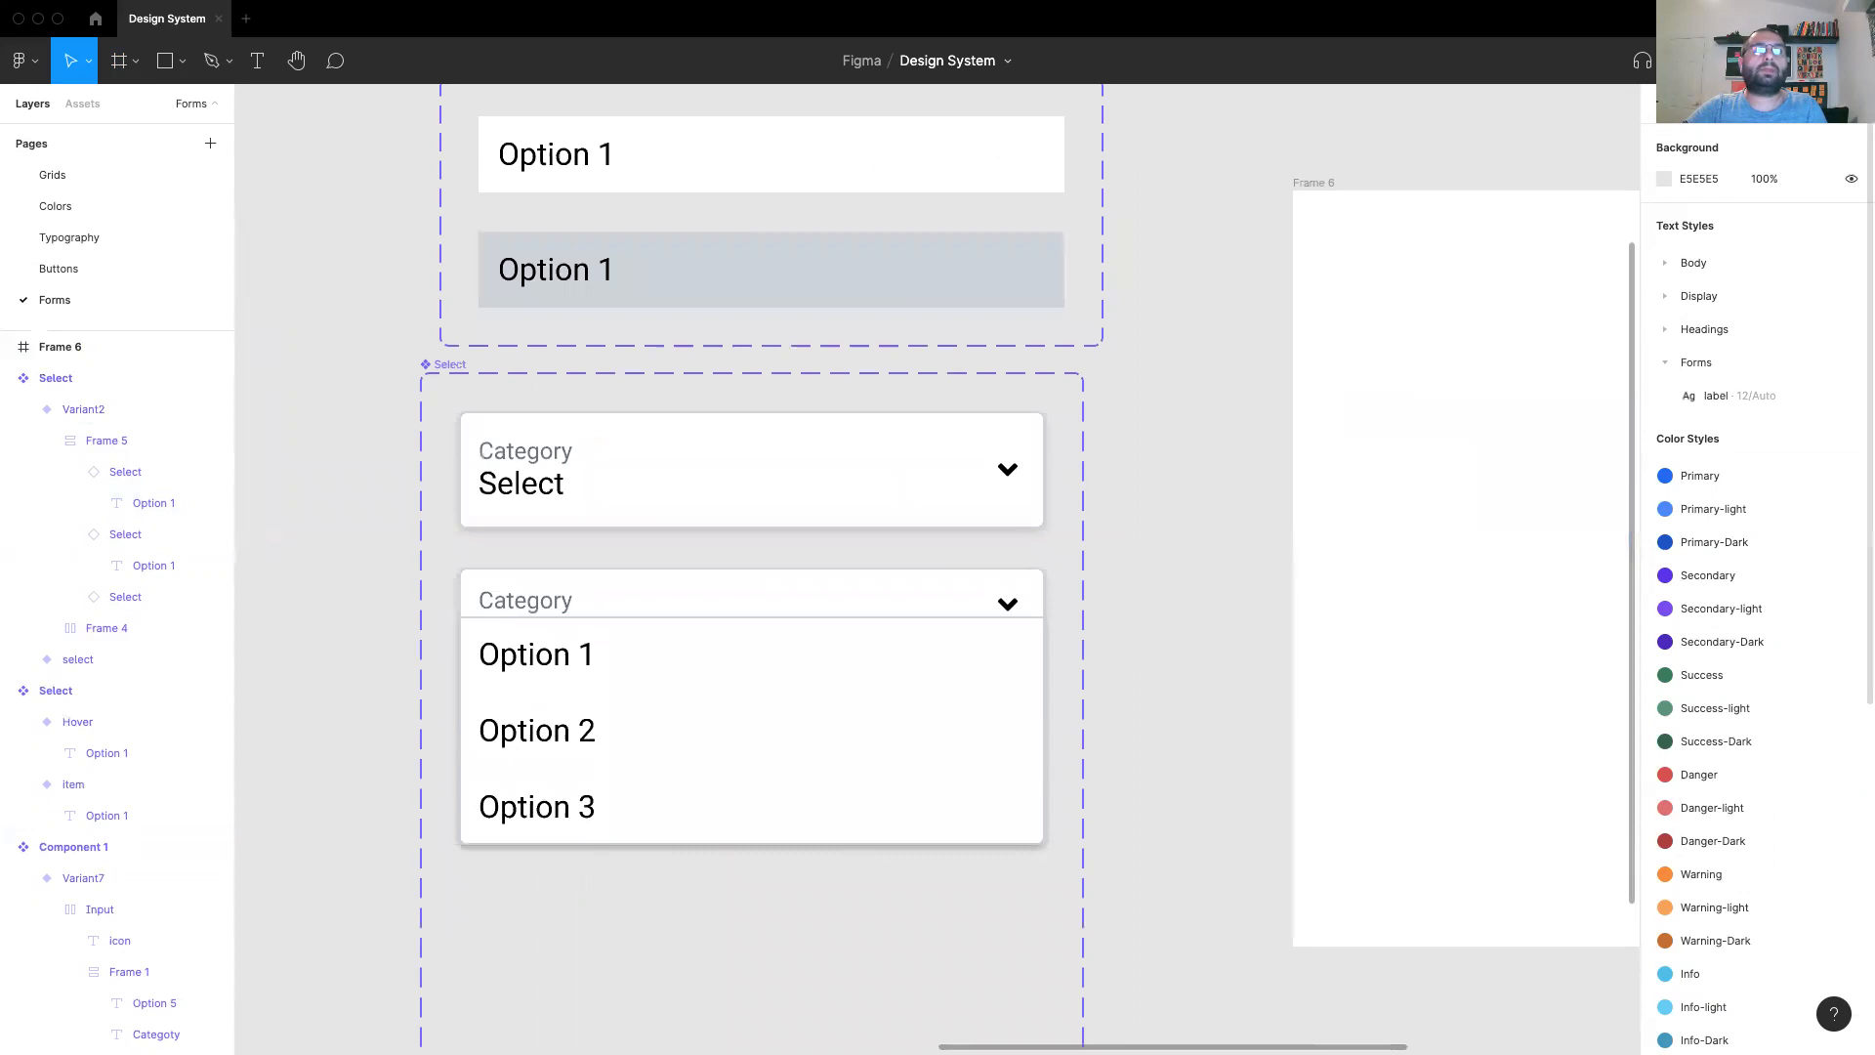
{"action": "left_click", "coordinate": [1009, 505]}
{"action": "left_click_drag", "start_coordinate": [1045, 469], "coordinate": [752, 600]}
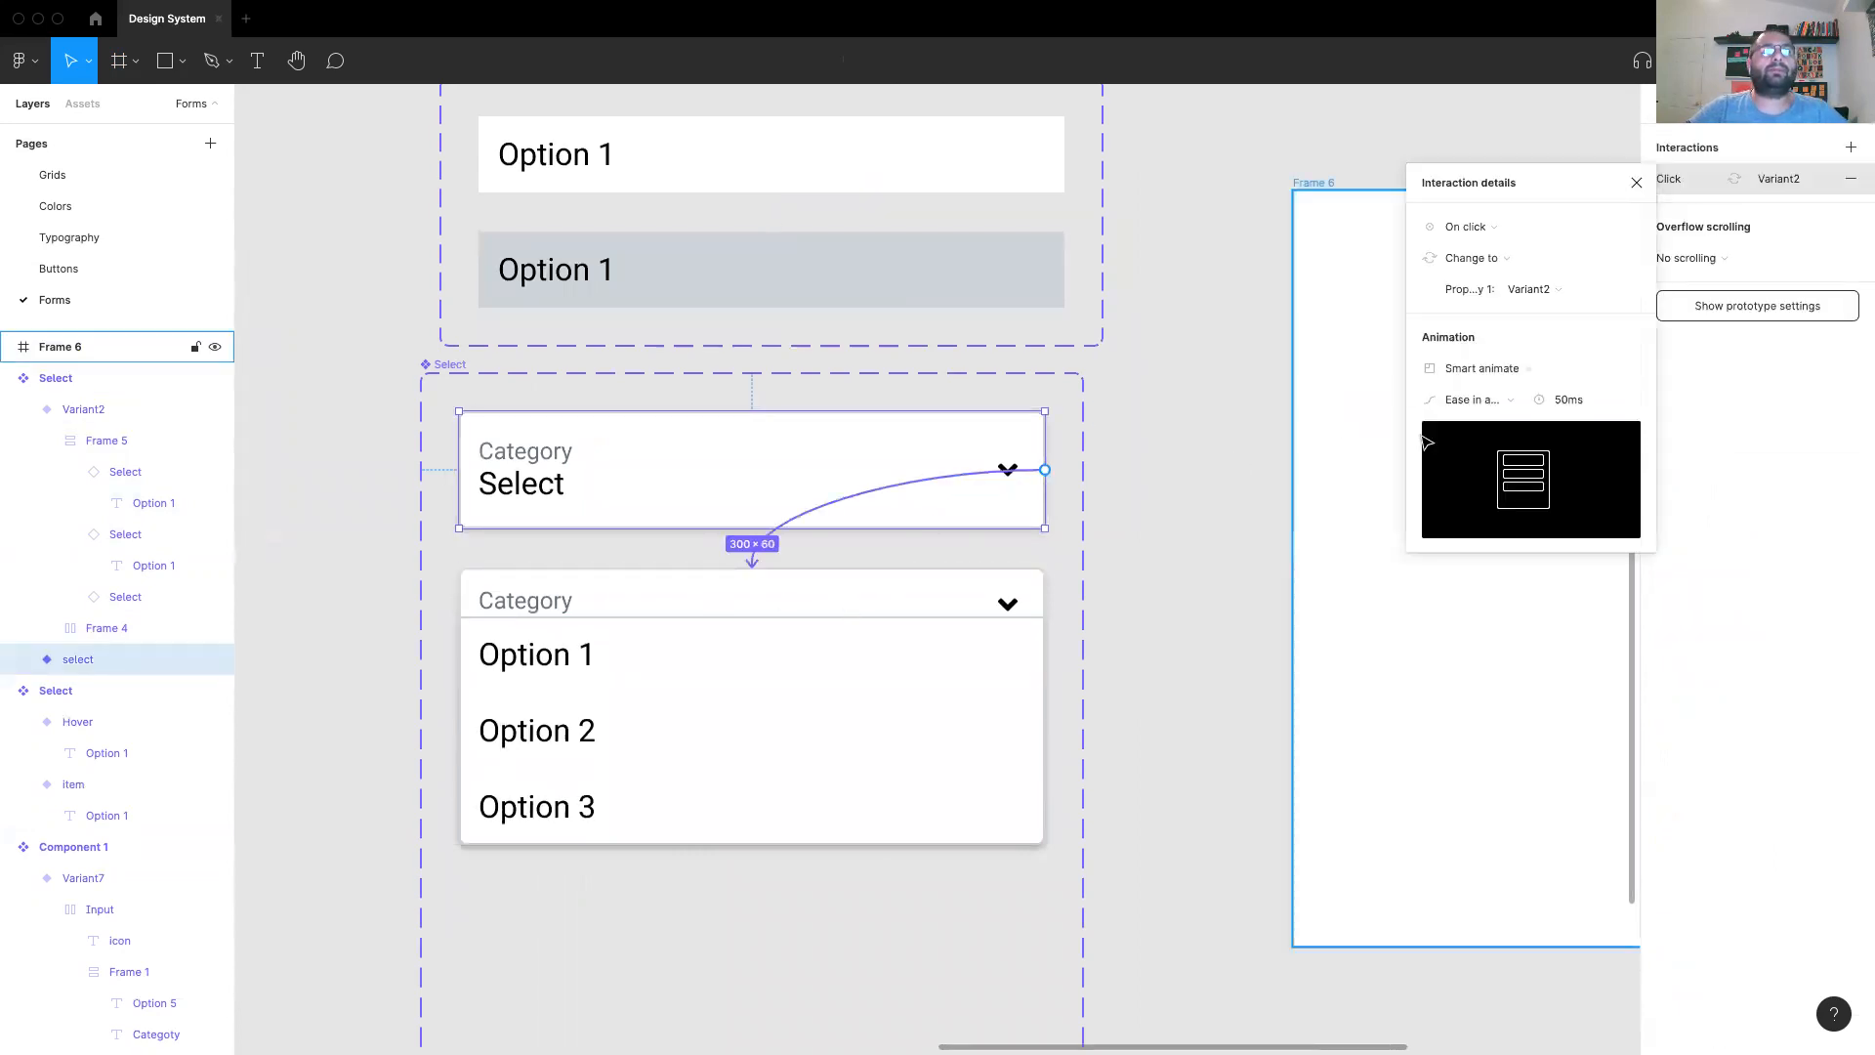
Step: Set the duration of the interaction's Smart animate transition to 200 ms
{"action": "left_click", "coordinate": [1568, 400]}
{"action": "key", "text": "Return"}
{"action": "left_click", "coordinate": [1579, 408]}
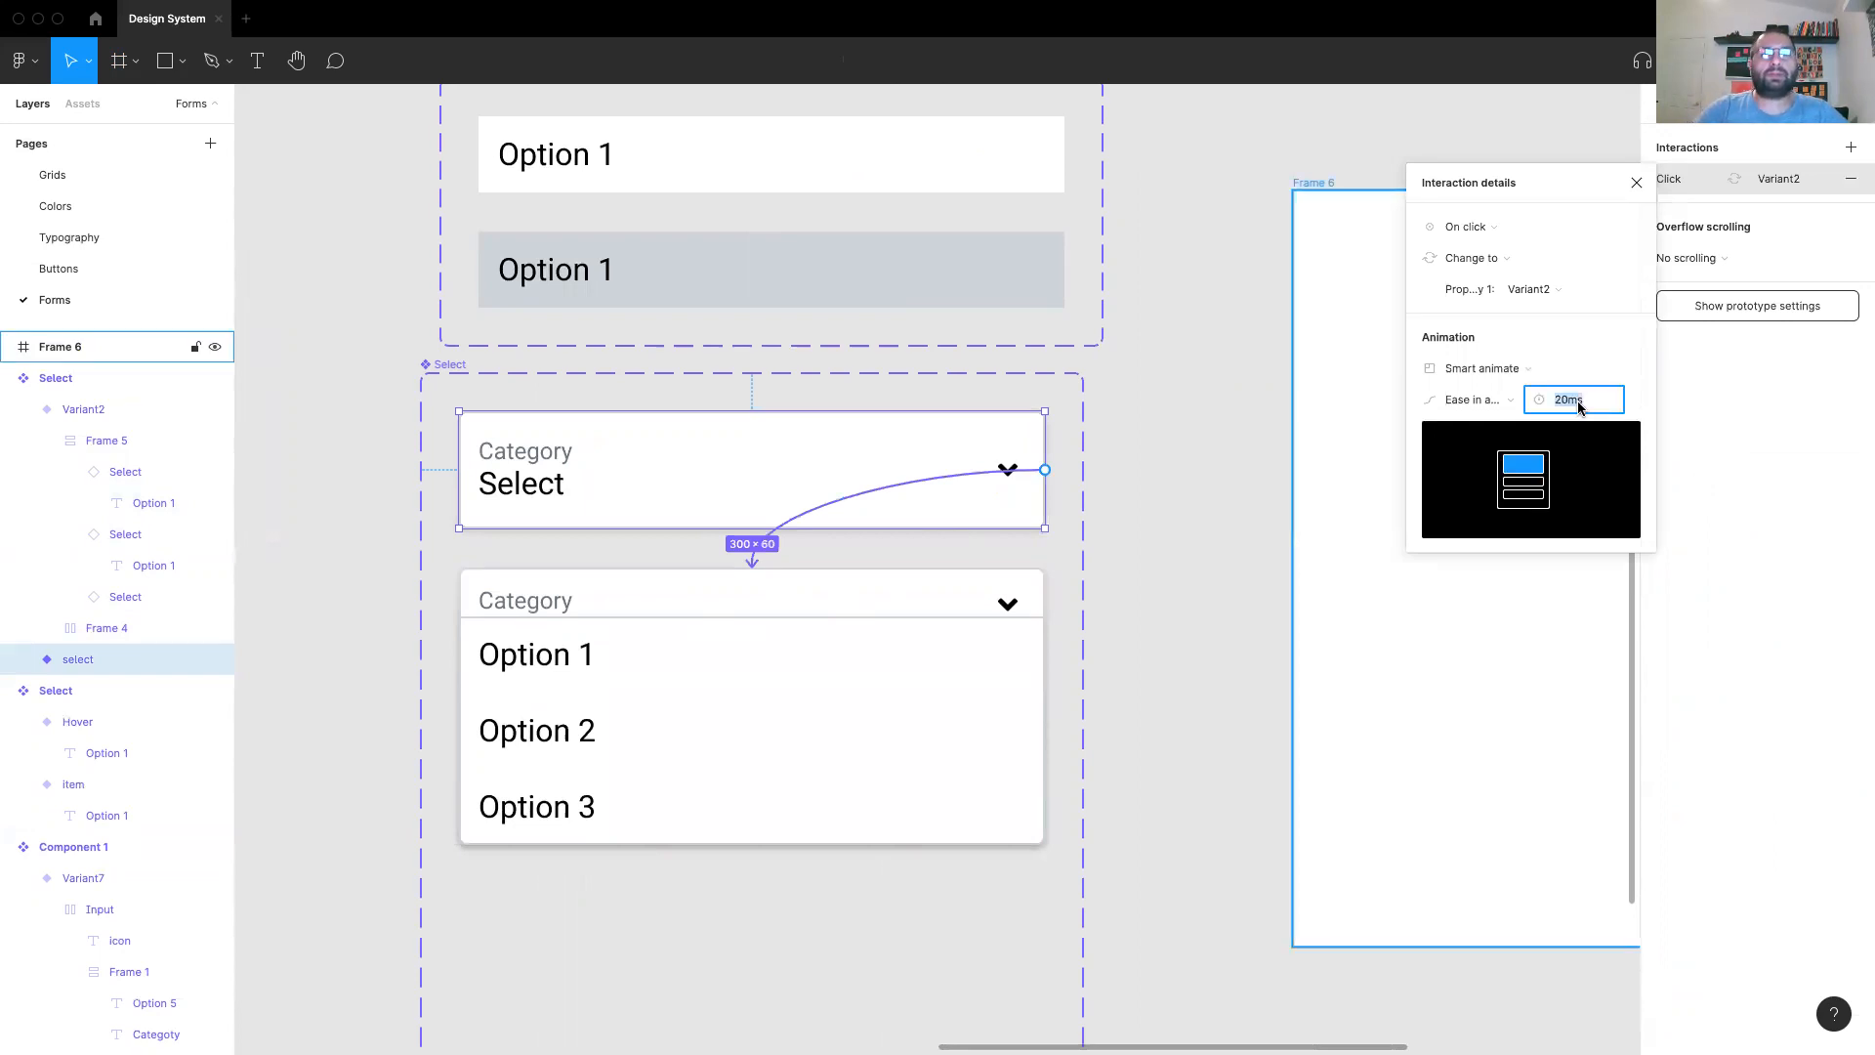
{"action": "type", "text": "200"}
{"action": "key", "text": "Return"}
{"action": "left_click", "coordinate": [1122, 472]}
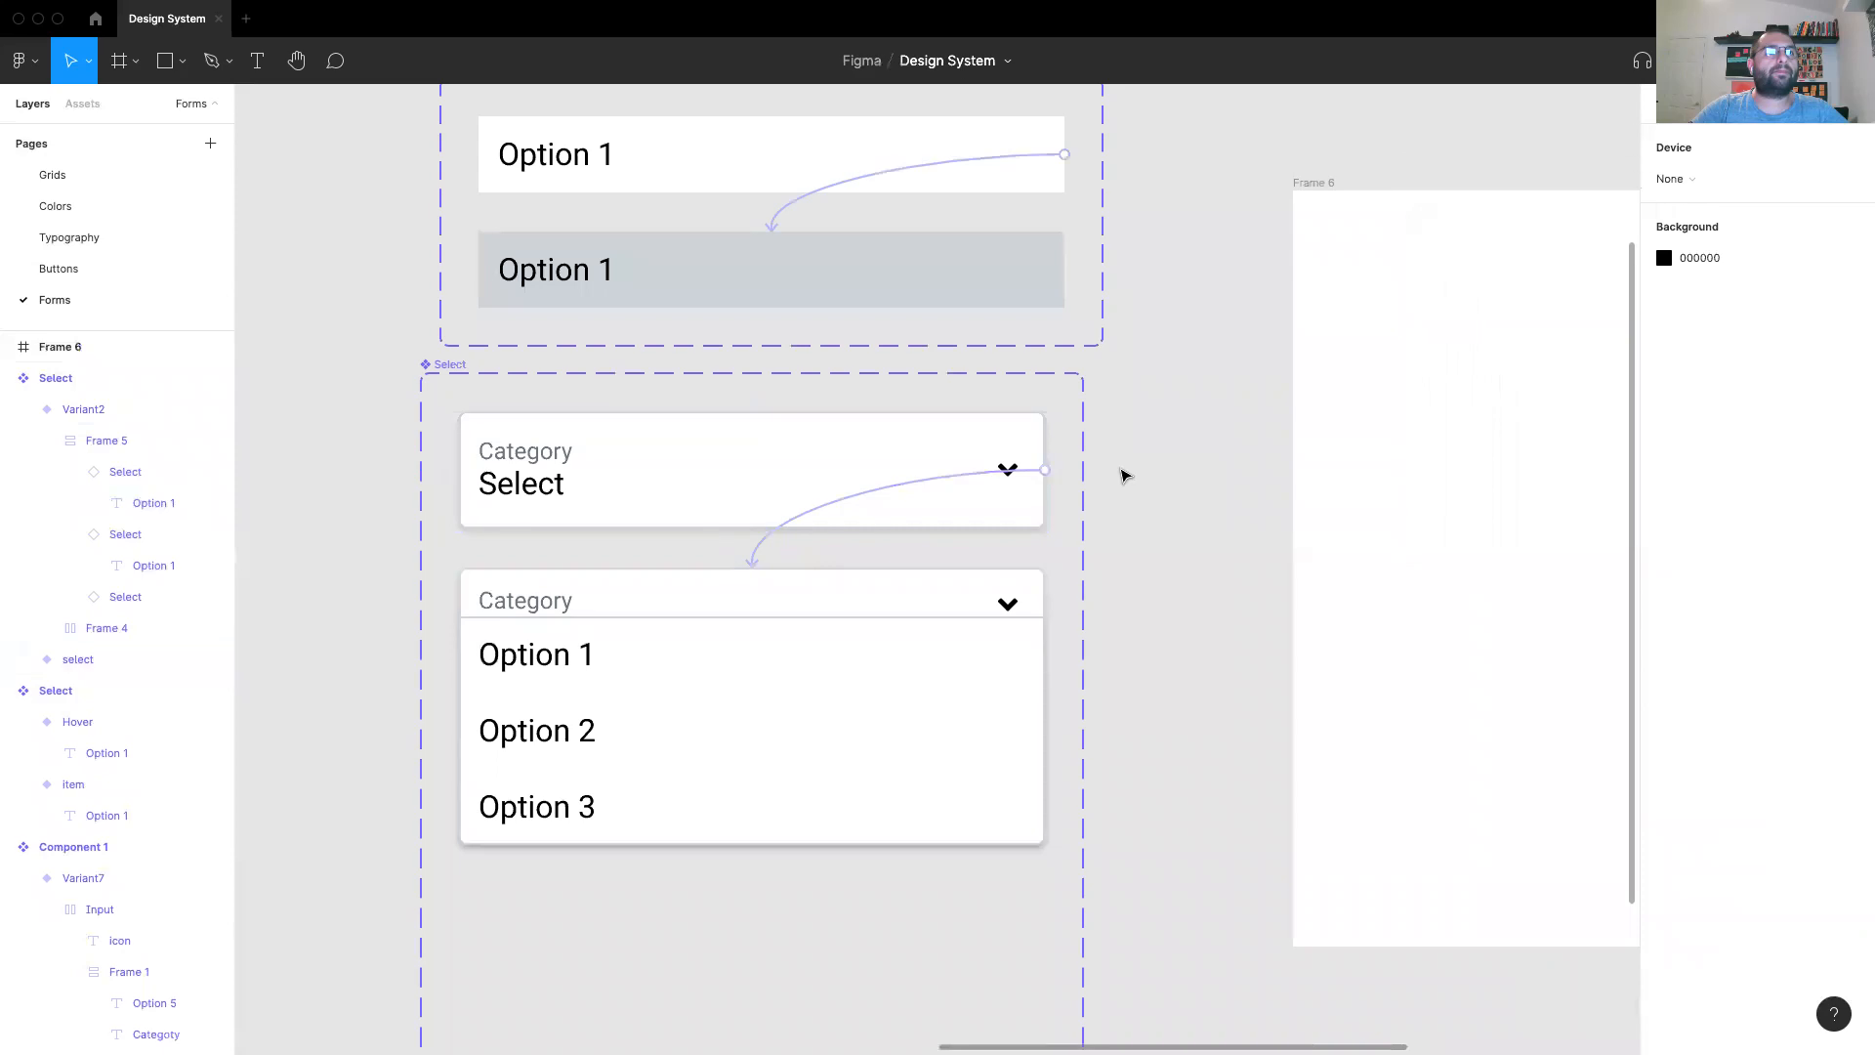
Step: Place an instance of the closed select component in the upper part of Frame 6, at about X 46, Y 55
{"action": "scroll", "coordinate": [962, 518], "scroll_direction": "right", "scroll_amount": 3}
{"action": "key", "text": "alt+8"}
{"action": "left_click", "coordinate": [686, 482]}
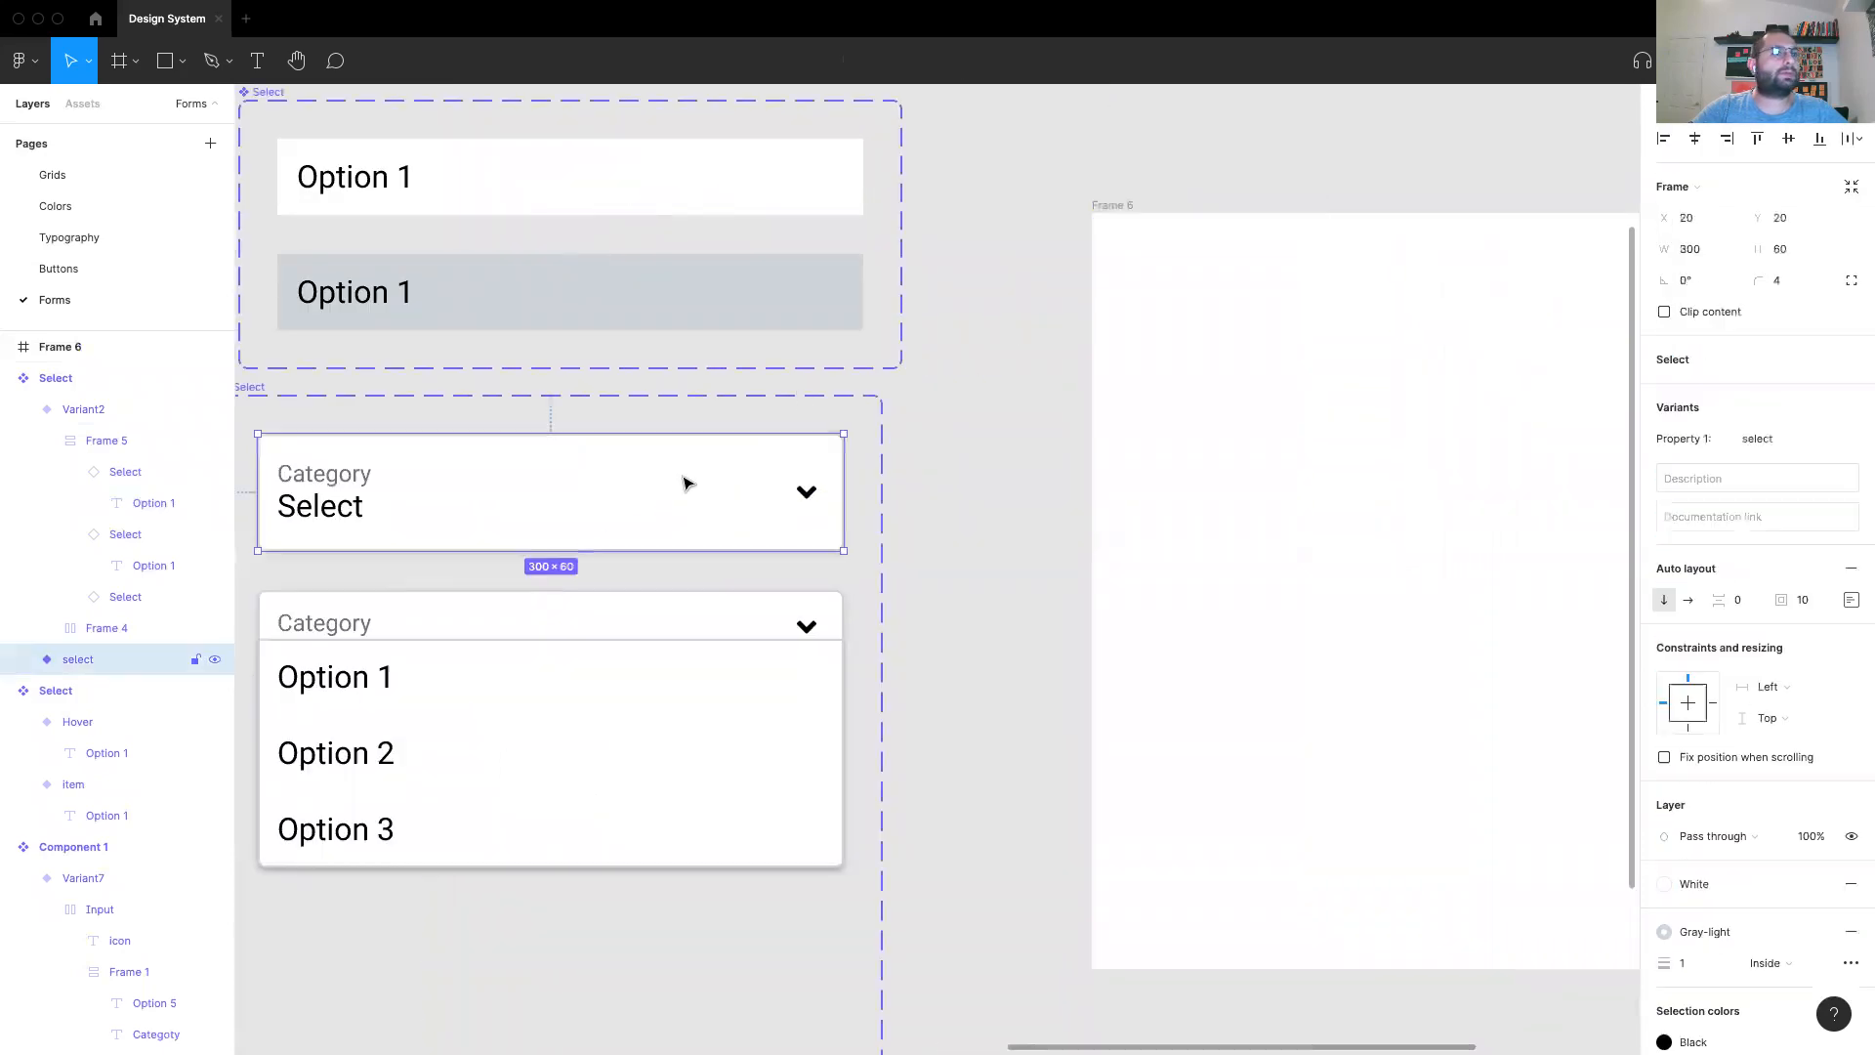
{"action": "left_click_drag", "start_coordinate": [624, 498], "coordinate": [1545, 385]}
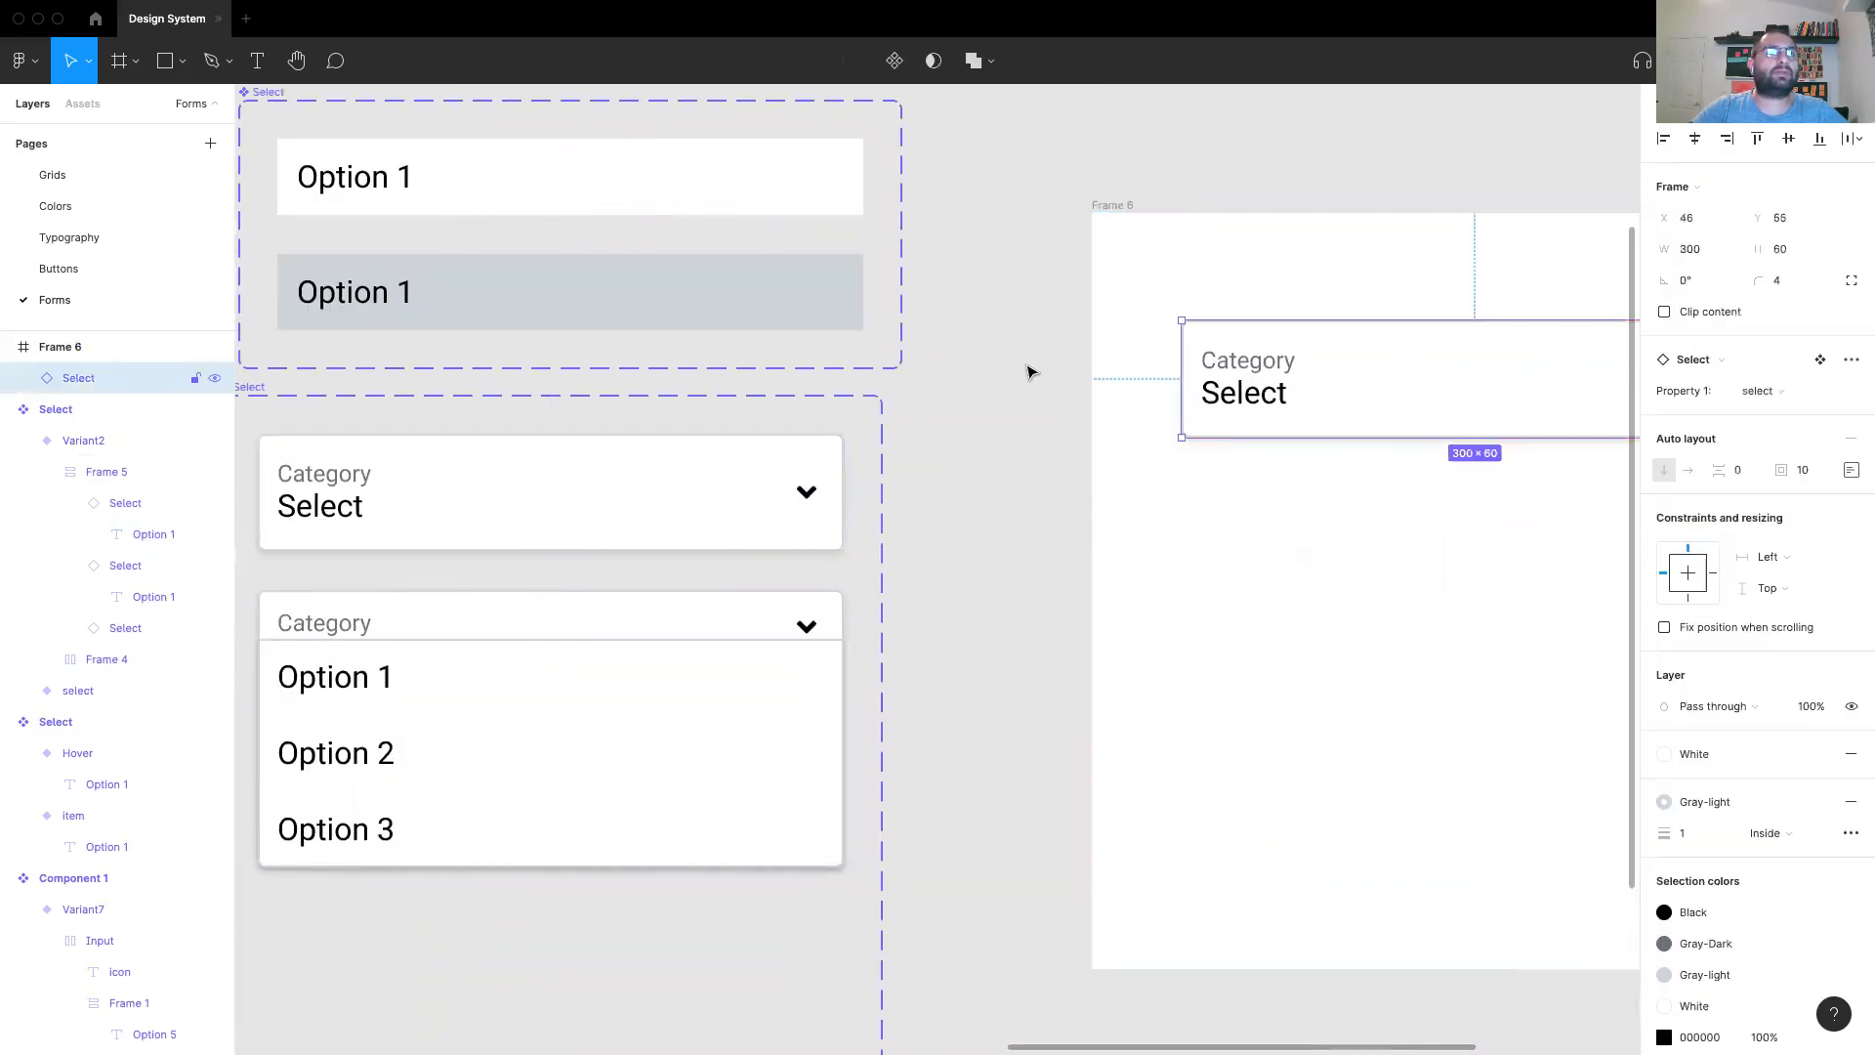
{"action": "key", "text": "Escape"}
Step: Present the prototype and test opening the select field and choosing from its options list
{"action": "key", "text": "super+alt+Return"}
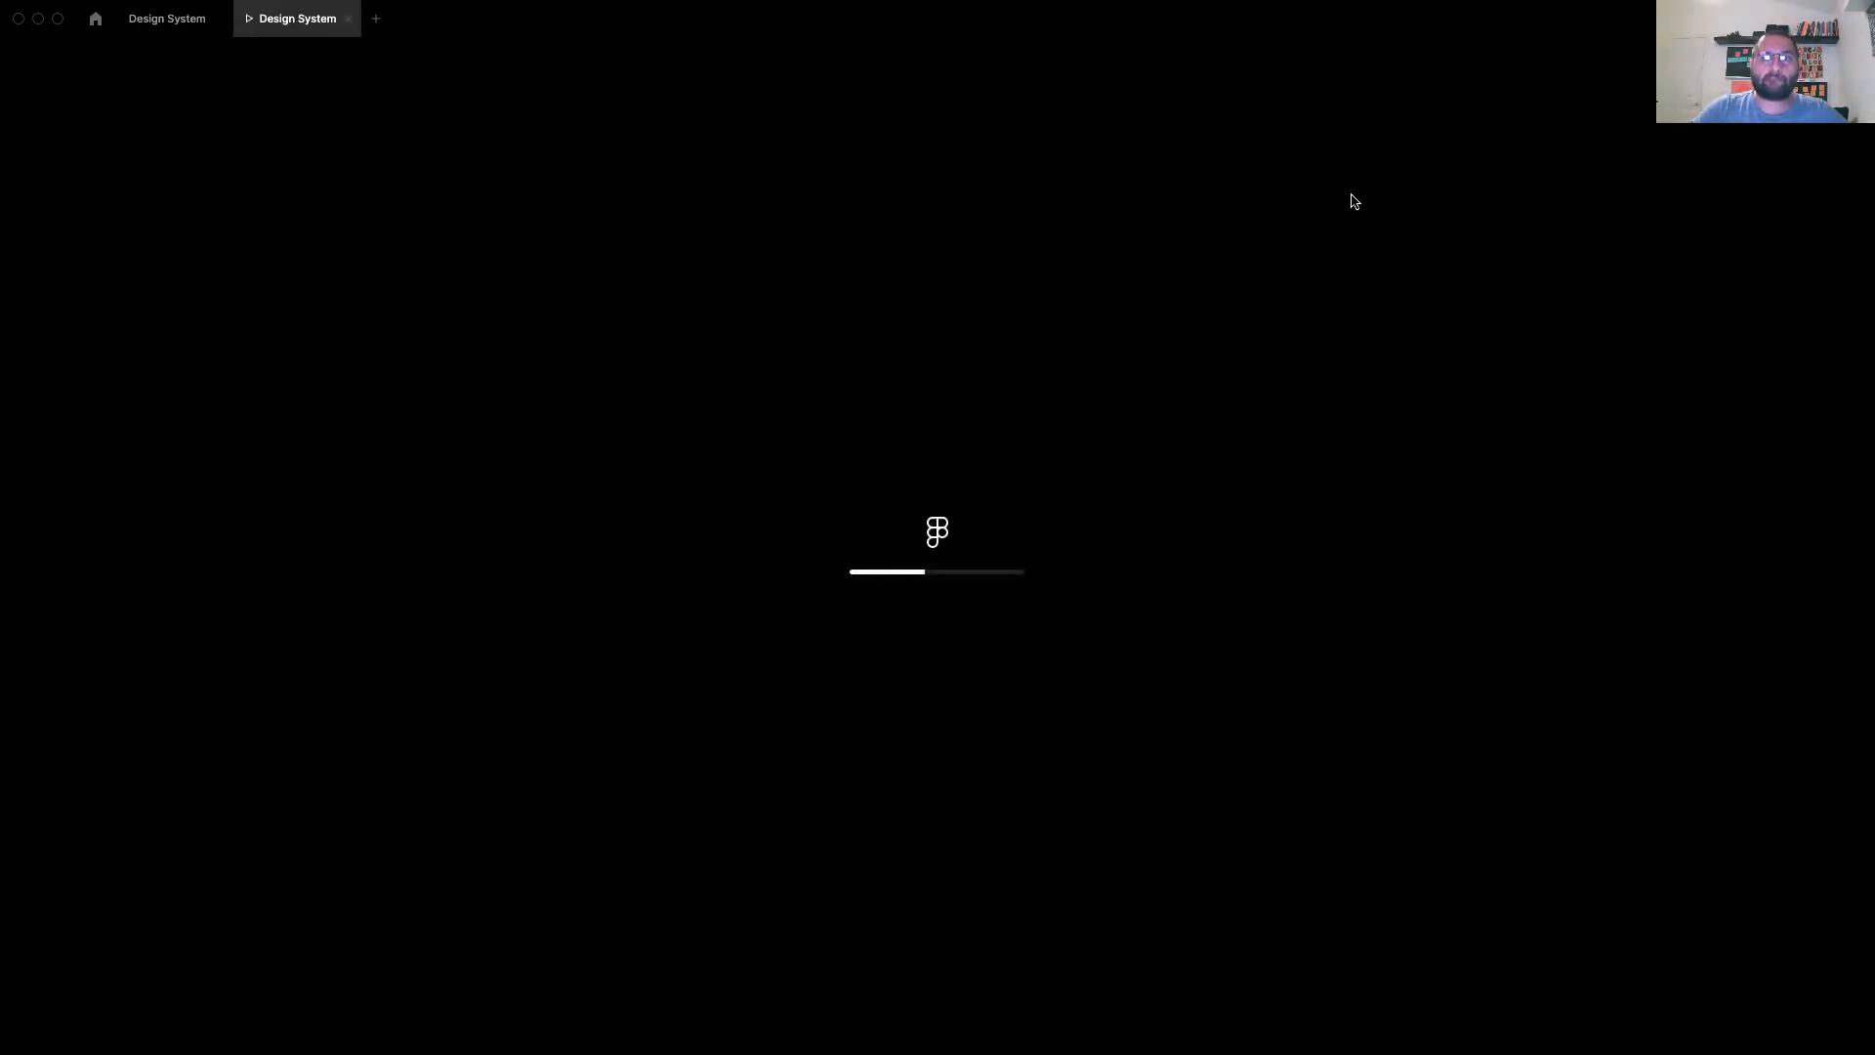
{"action": "left_click", "coordinate": [1009, 435]}
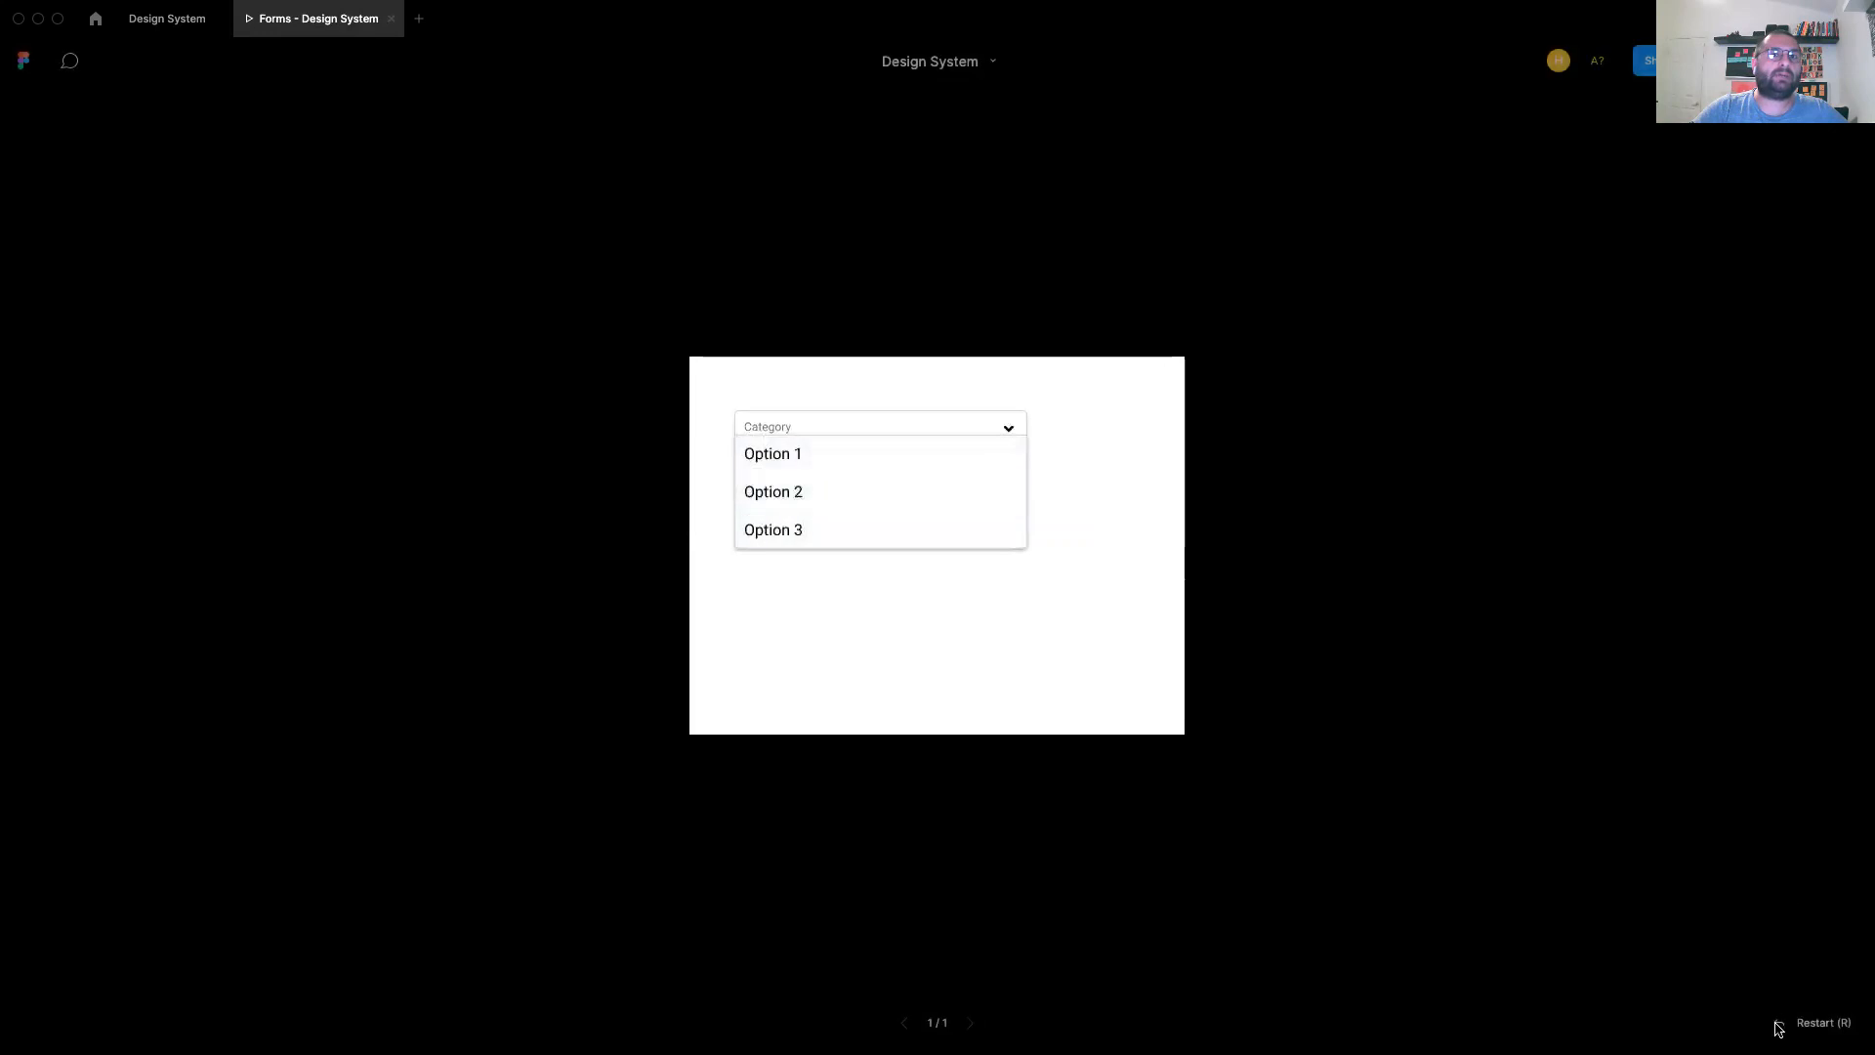
{"action": "left_click", "coordinate": [805, 479]}
{"action": "left_click", "coordinate": [826, 458]}
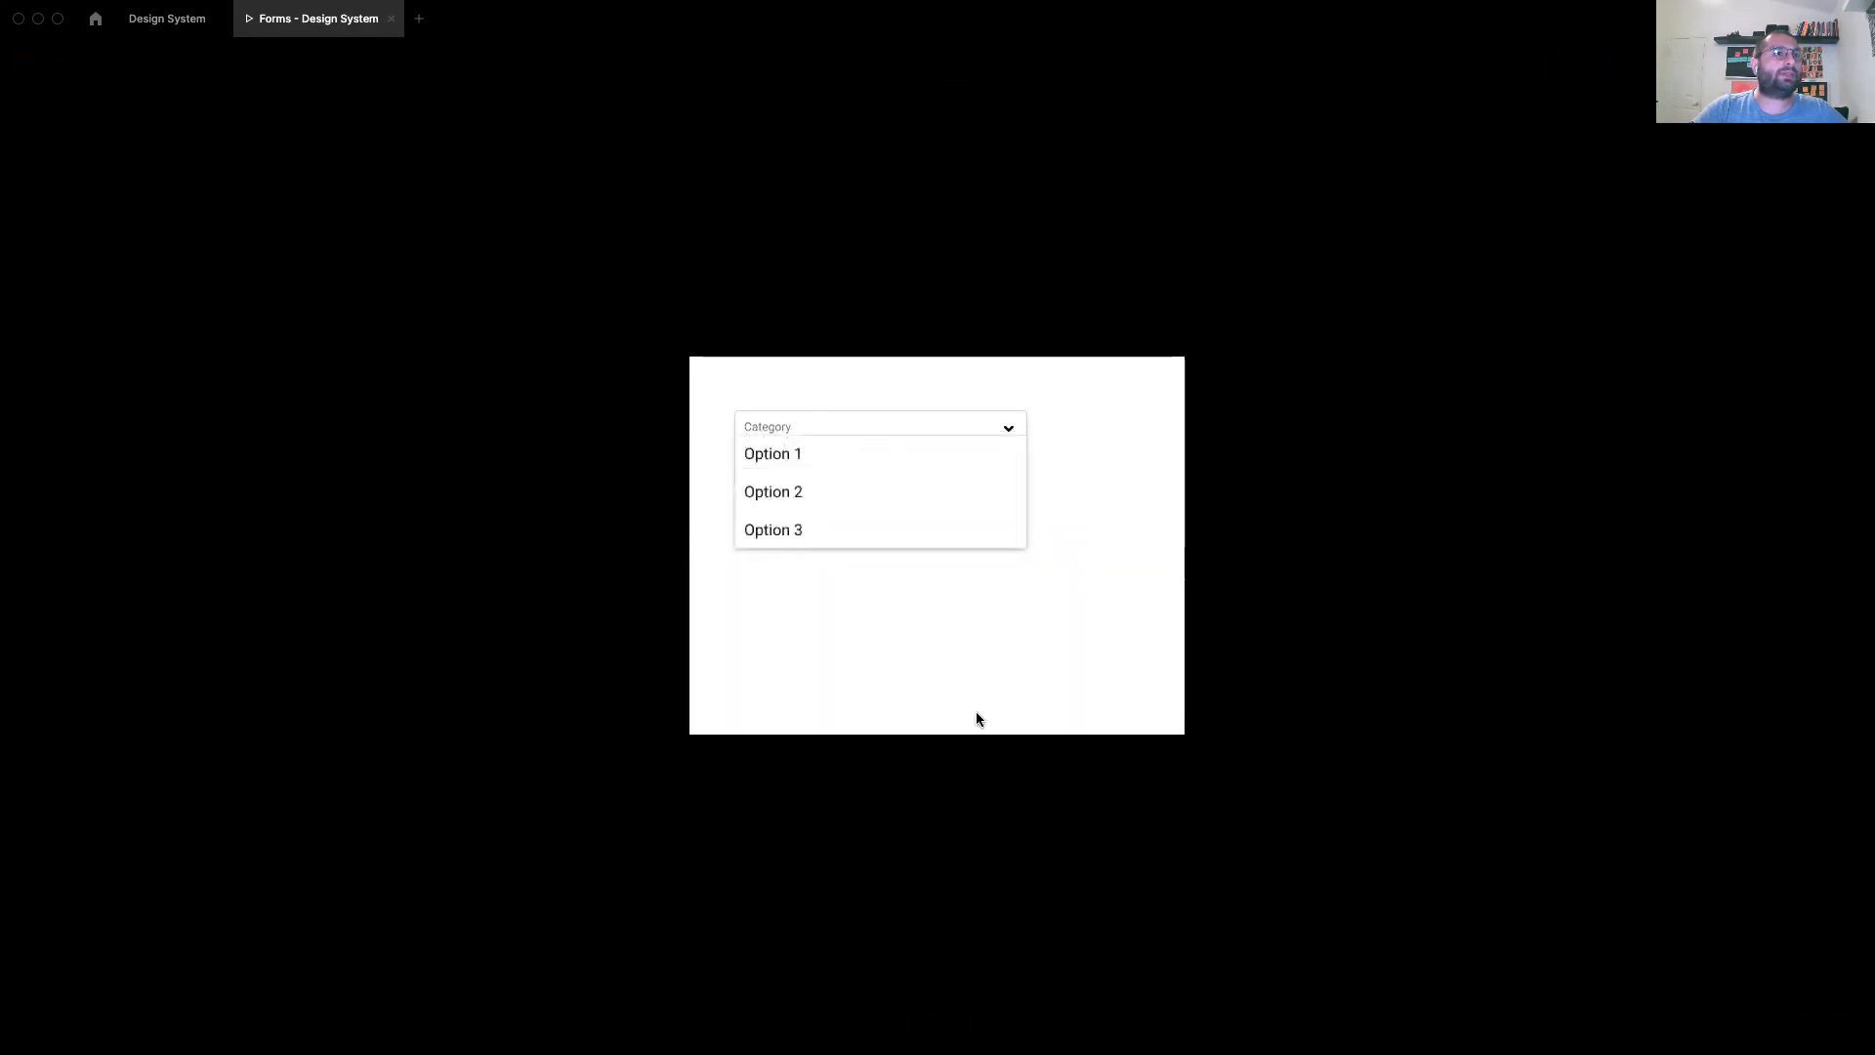
Step: Return to the design file and lower the options frame in Variant2 to a Y position of about 35
{"action": "left_click", "coordinate": [167, 19]}
{"action": "key", "text": "ctrl+minus"}
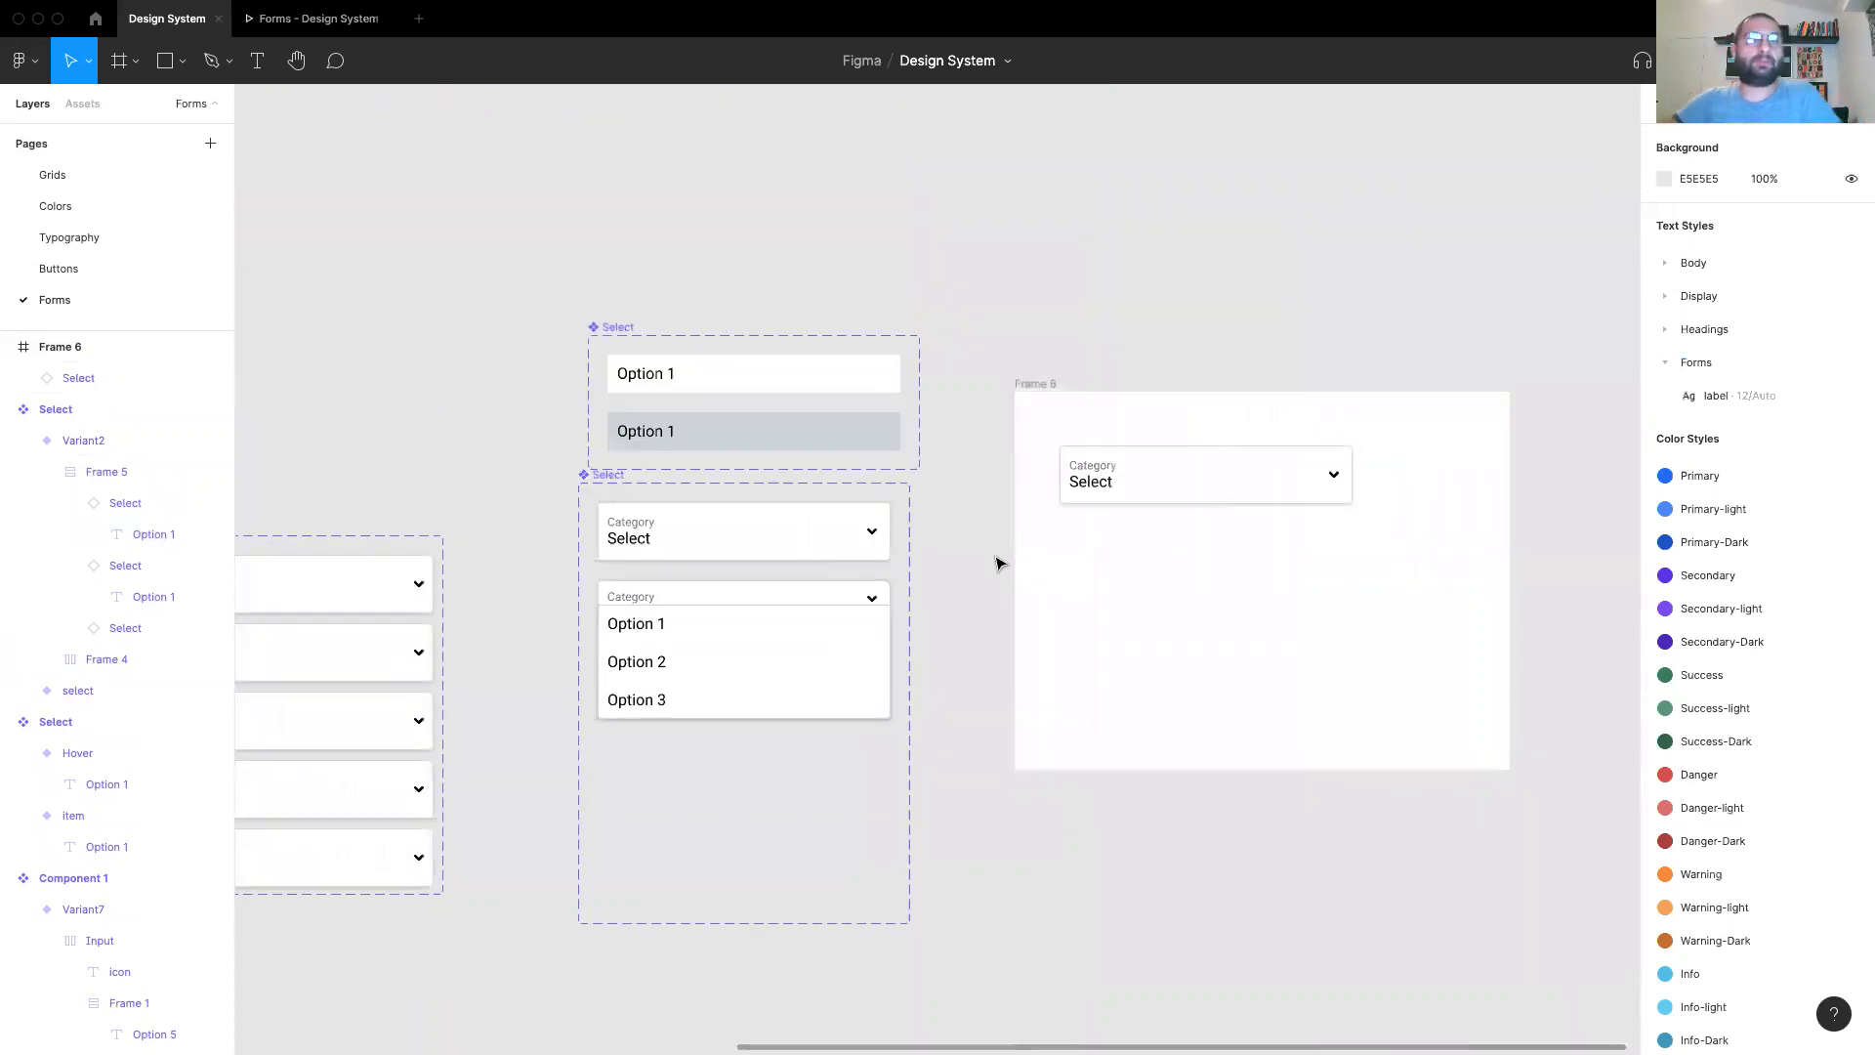
{"action": "left_click", "coordinate": [1032, 391]}
{"action": "left_click", "coordinate": [990, 760]}
{"action": "key", "text": "ctrl+plus"}
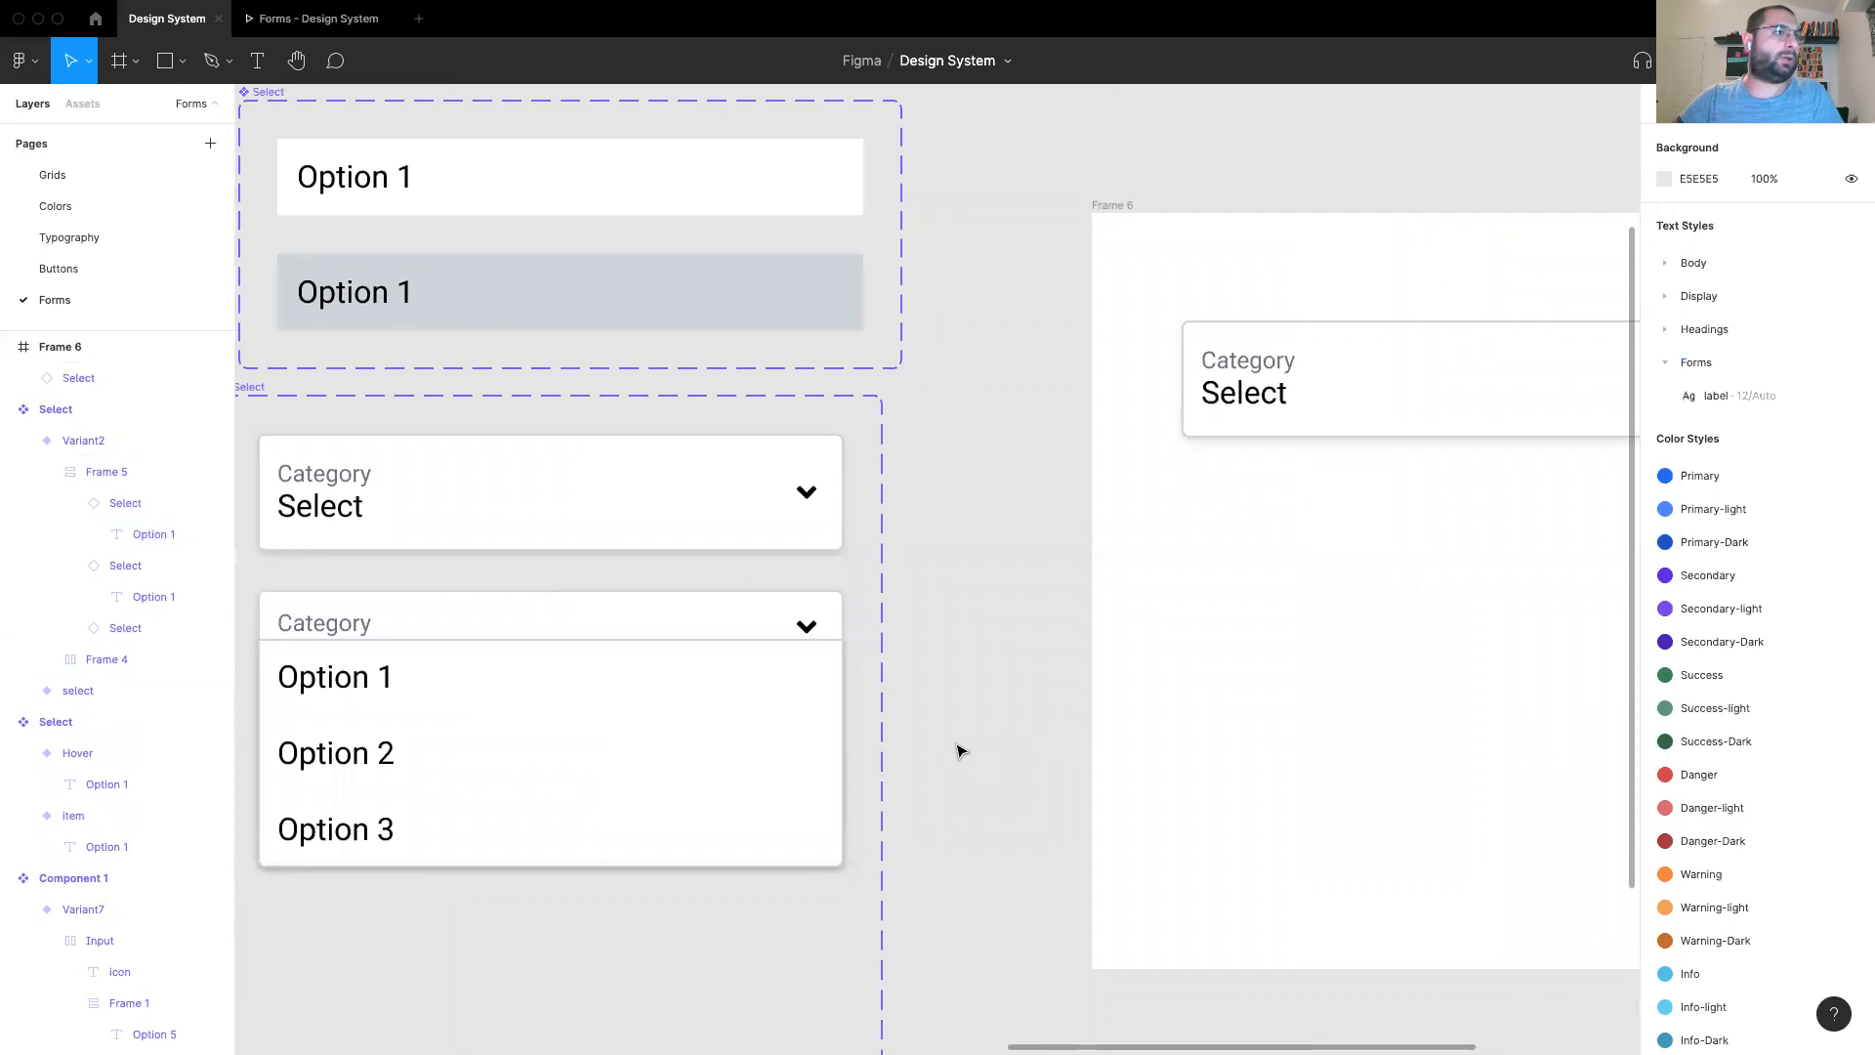
{"action": "key", "text": "ctrl+plus"}
{"action": "left_click_drag", "start_coordinate": [888, 703], "coordinate": [1489, 399]}
{"action": "scroll", "coordinate": [766, 524], "scroll_direction": "left", "scroll_amount": 5}
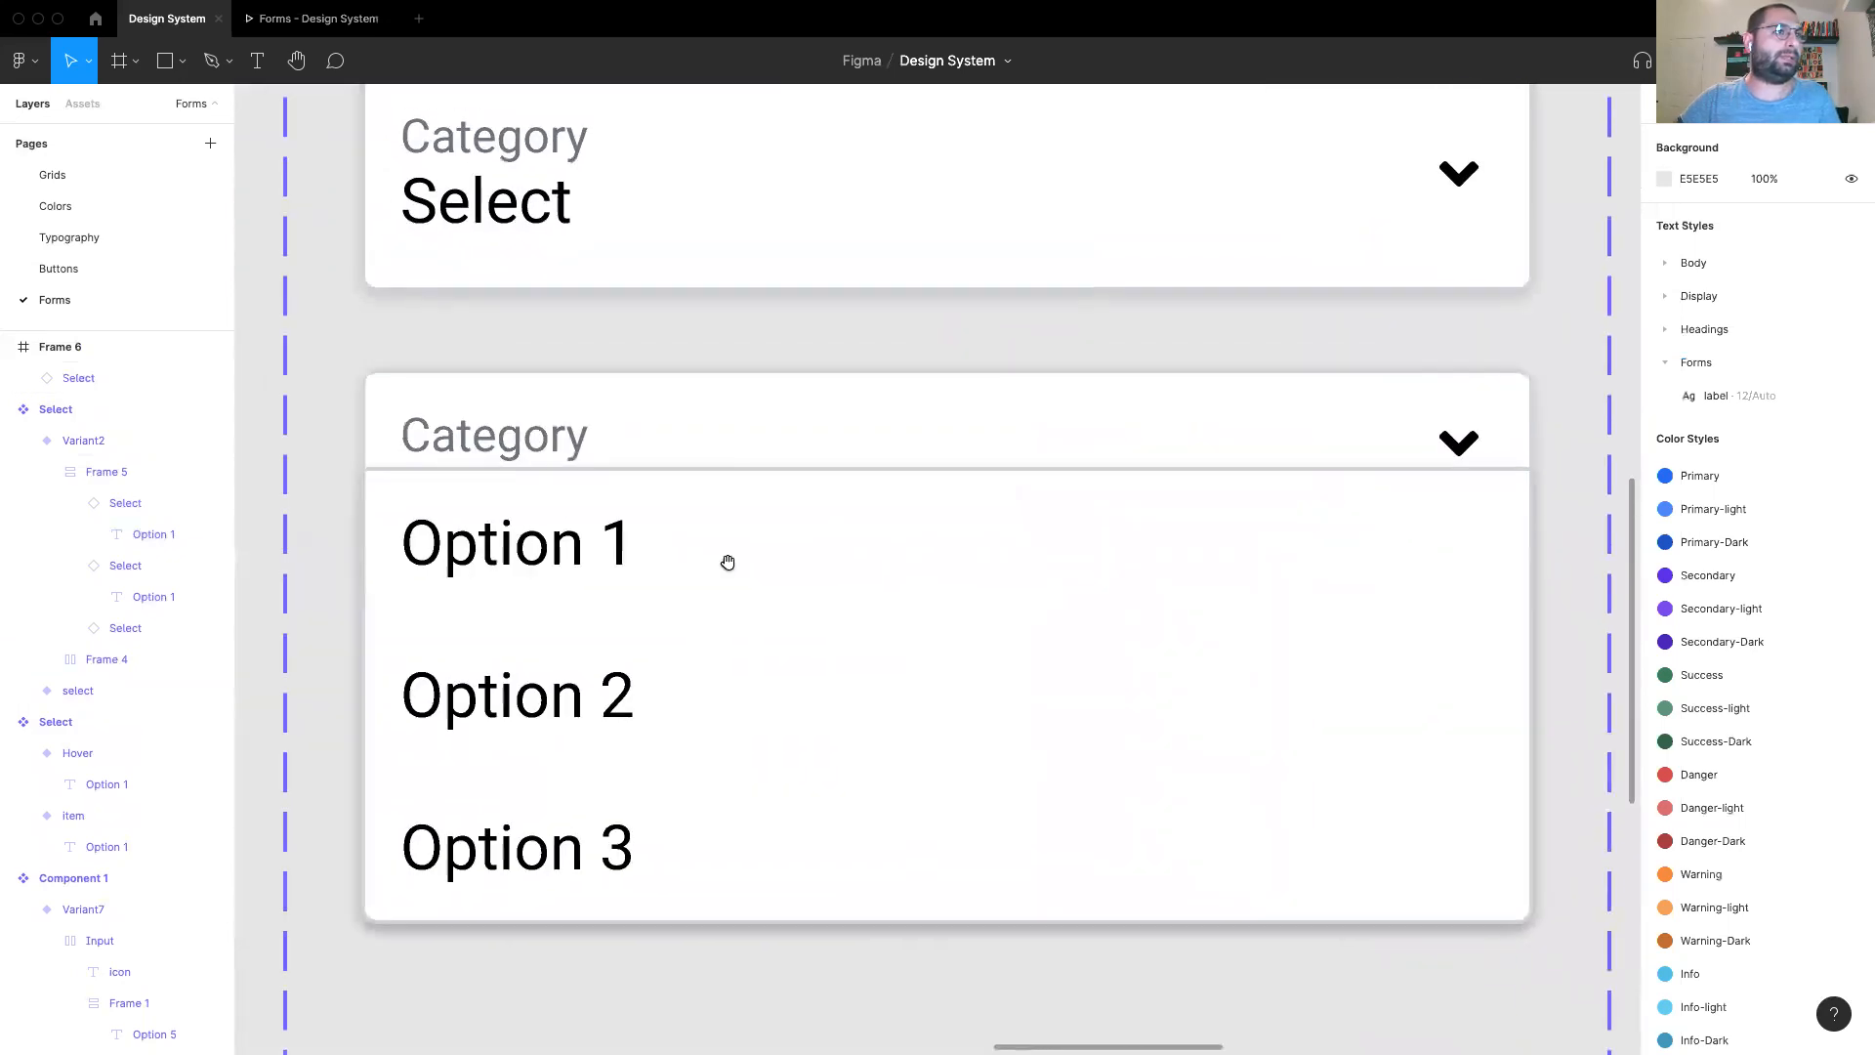
{"action": "left_click", "coordinate": [686, 558]}
{"action": "left_click", "coordinate": [766, 710]}
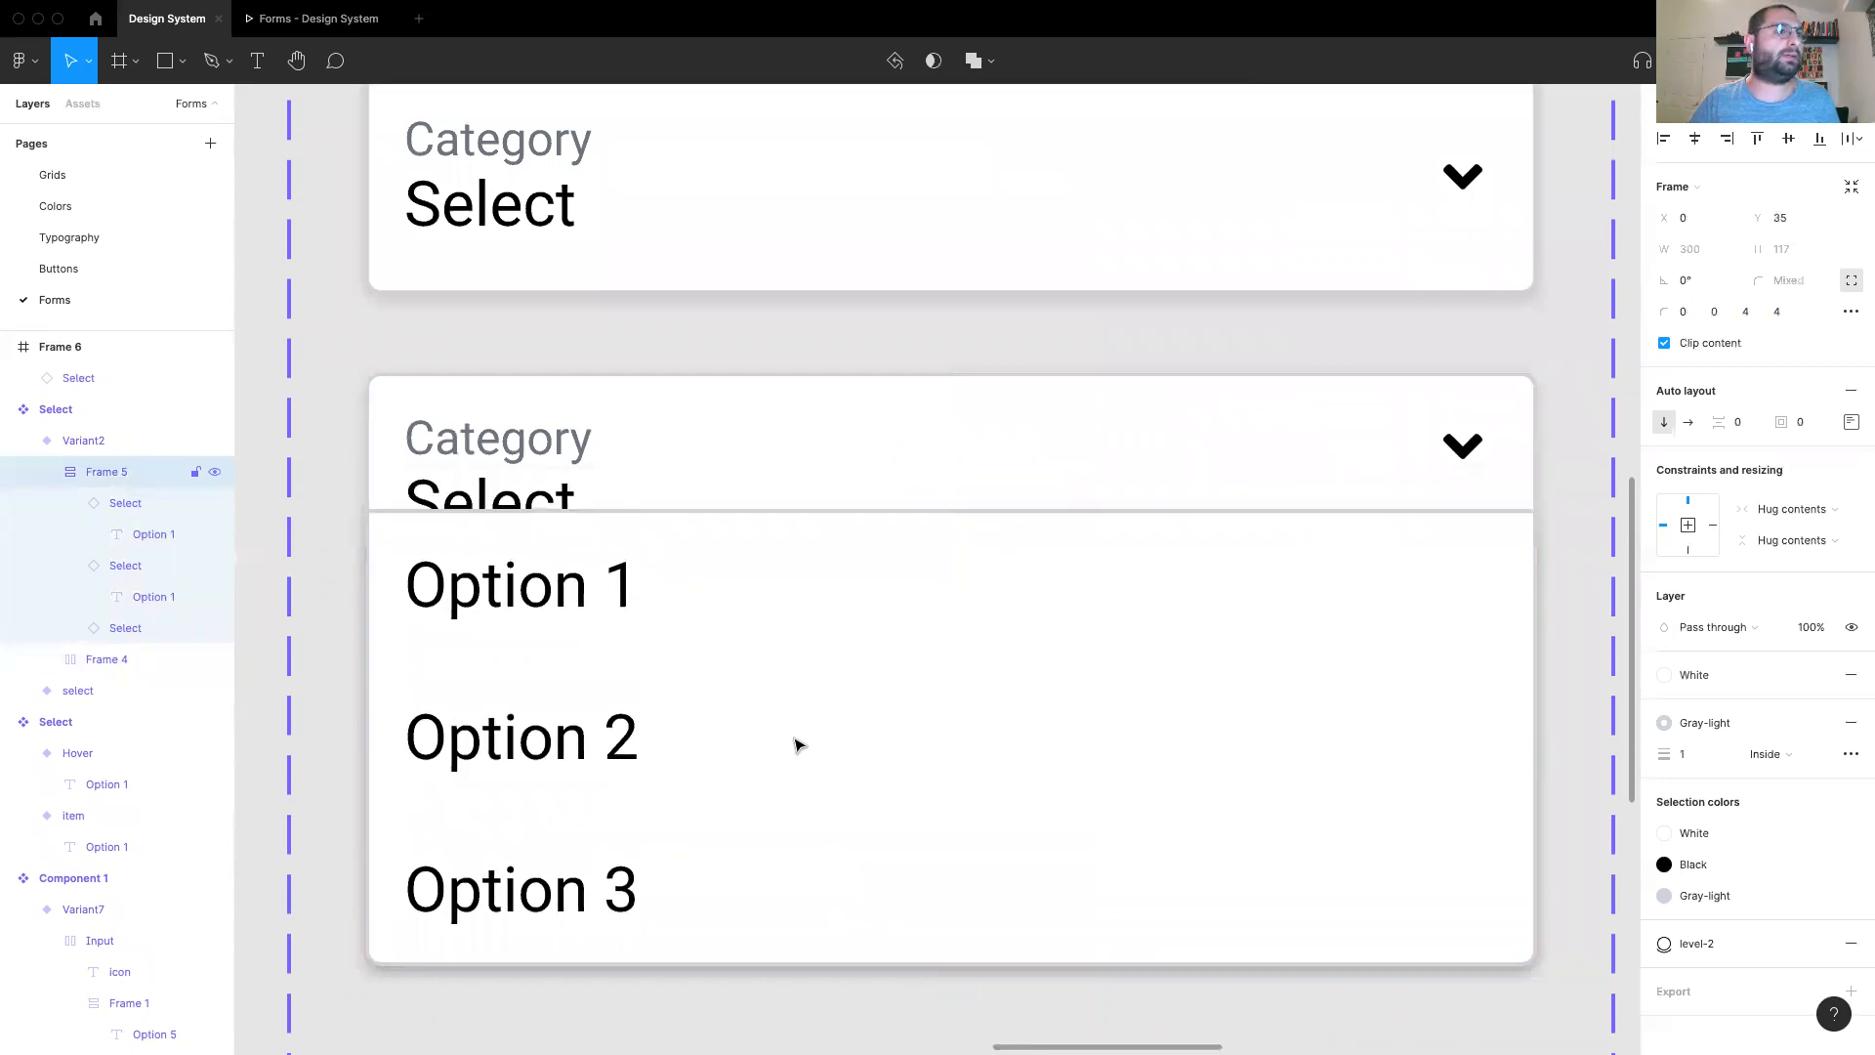
{"action": "key", "text": "Up"}
Step: Set the opacity of the Select text under the Category label in Variant2 to 0%
{"action": "left_click", "coordinate": [533, 500]}
{"action": "double_click", "coordinate": [533, 499]}
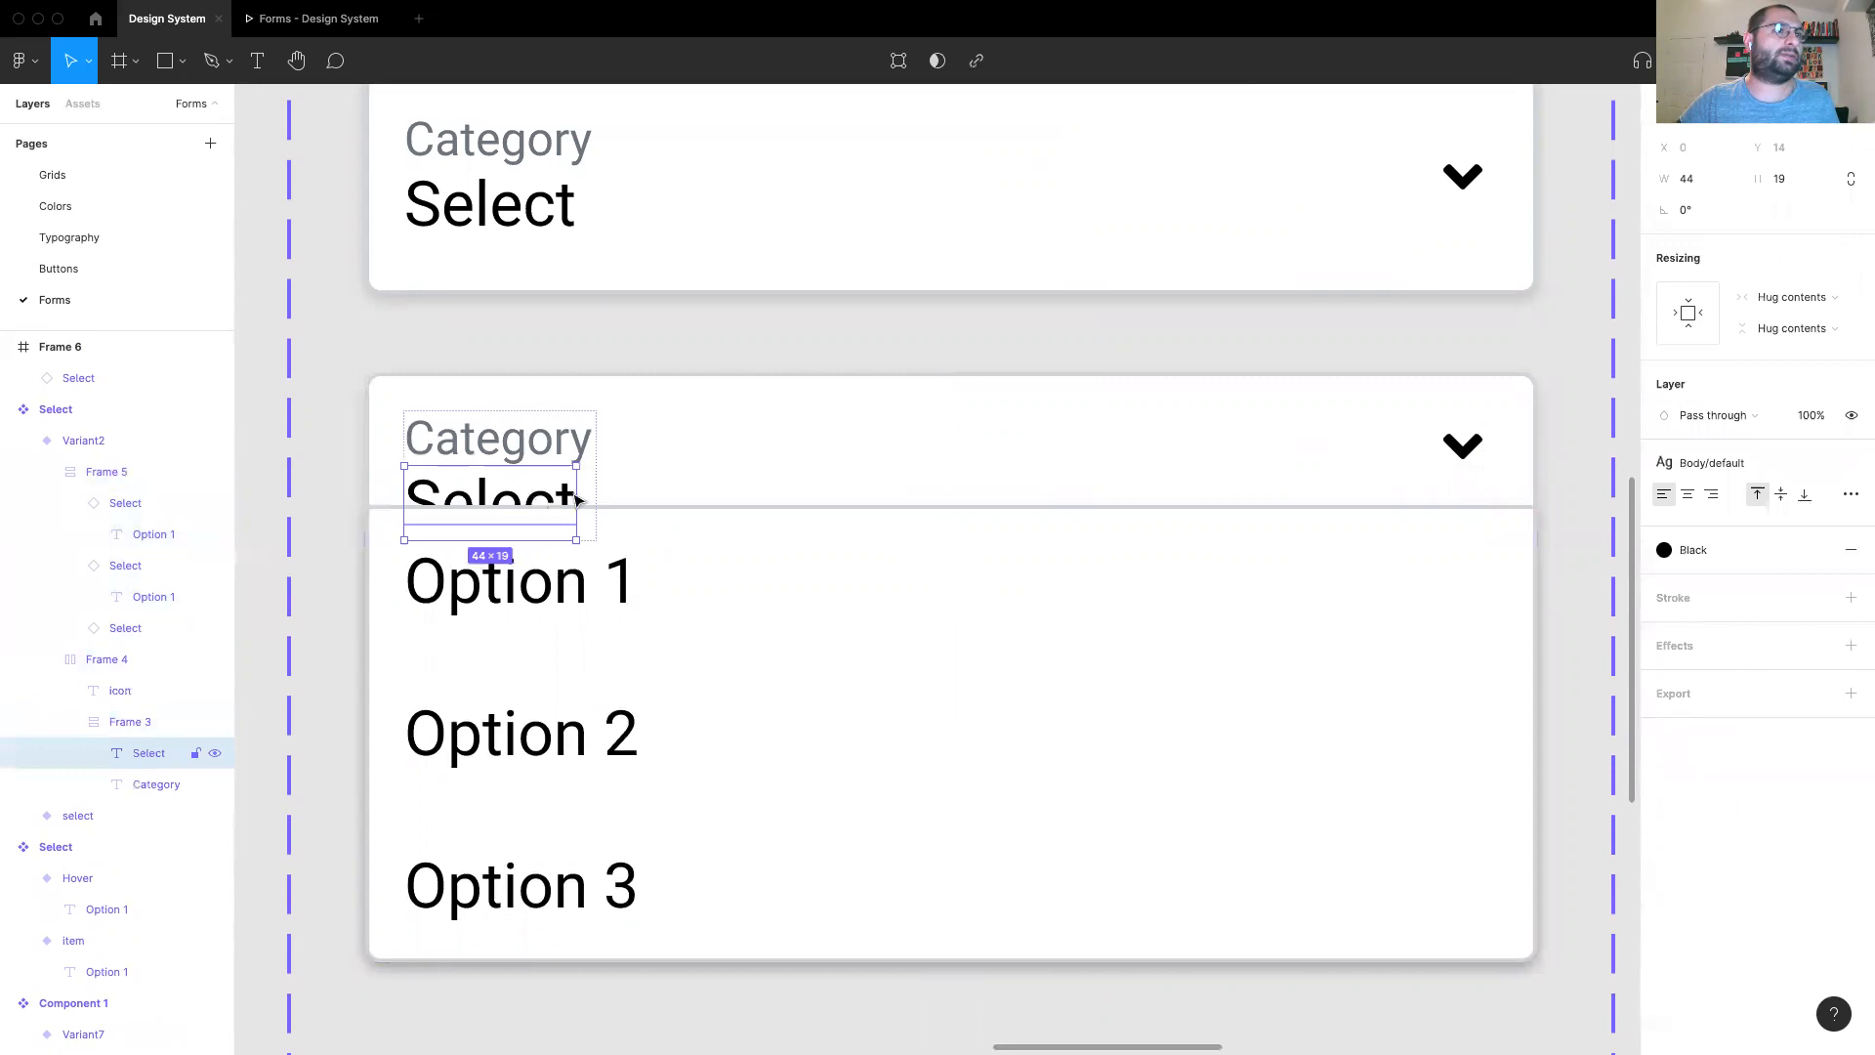
{"action": "left_click", "coordinate": [1812, 417]}
{"action": "type", "text": "0"}
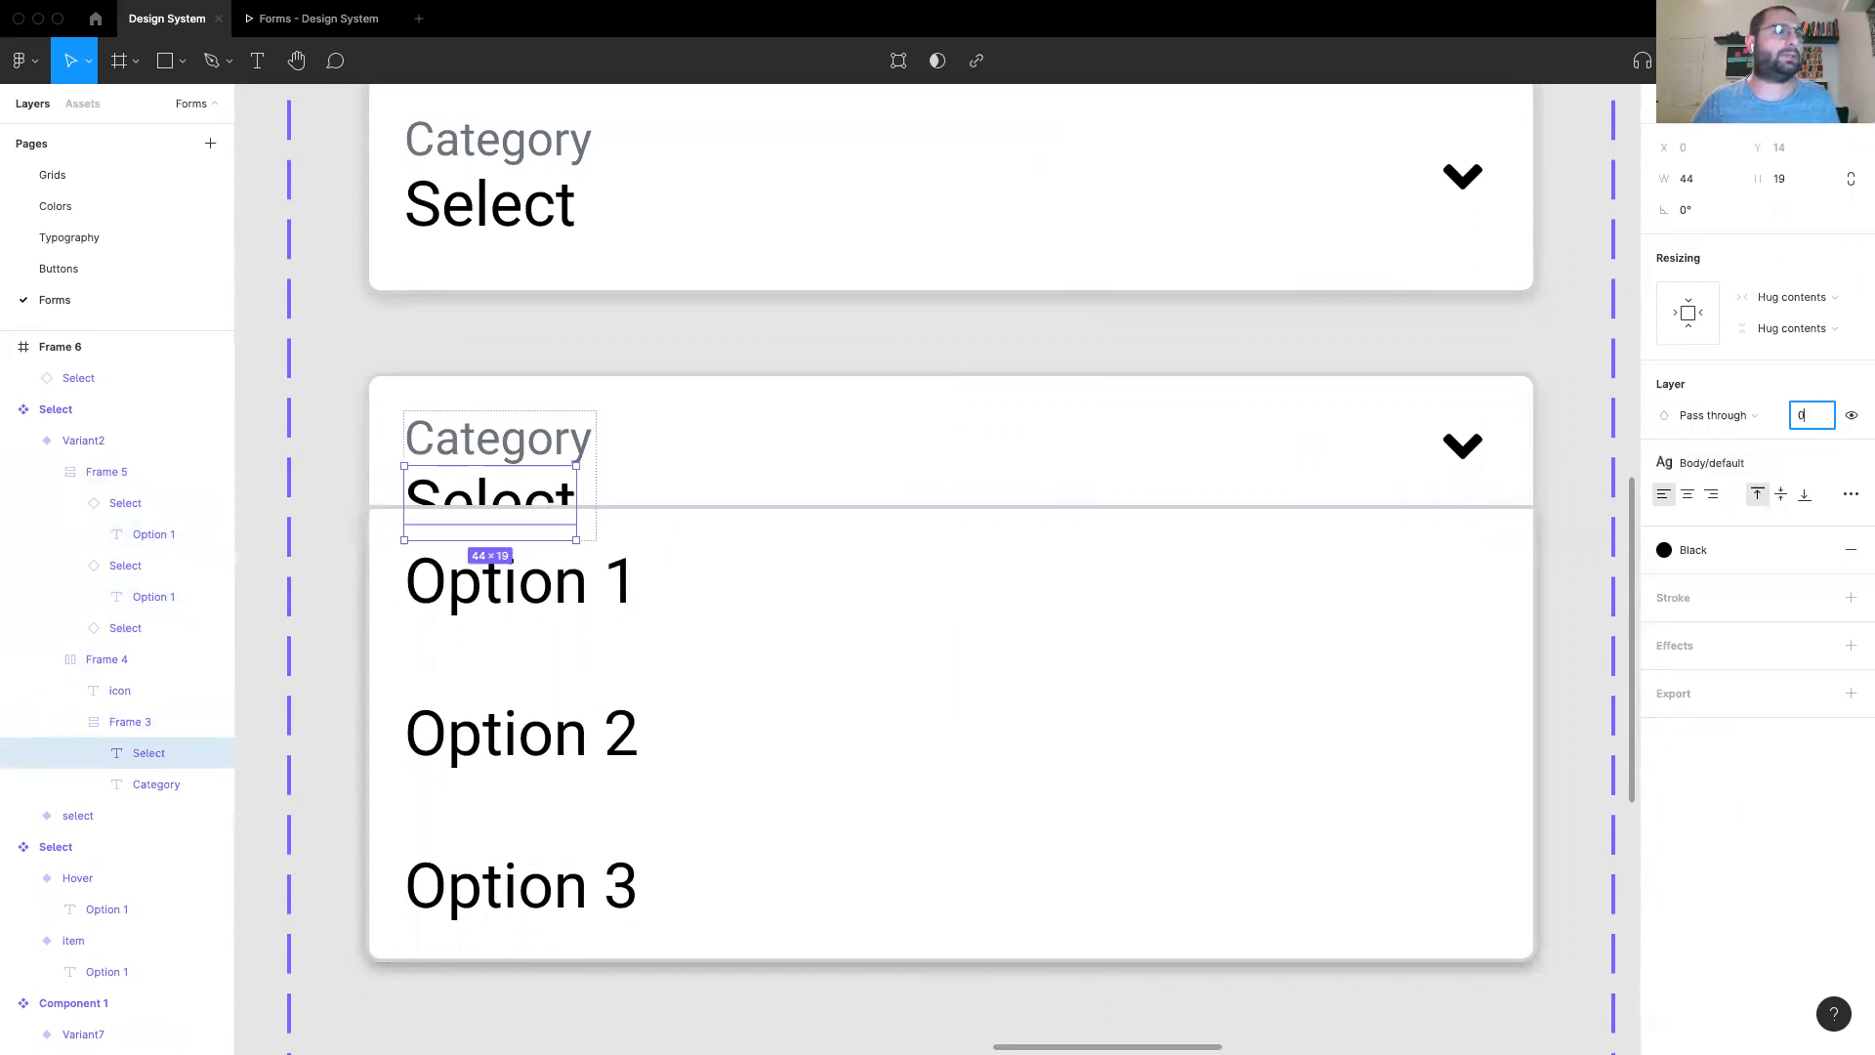
{"action": "key", "text": "Return"}
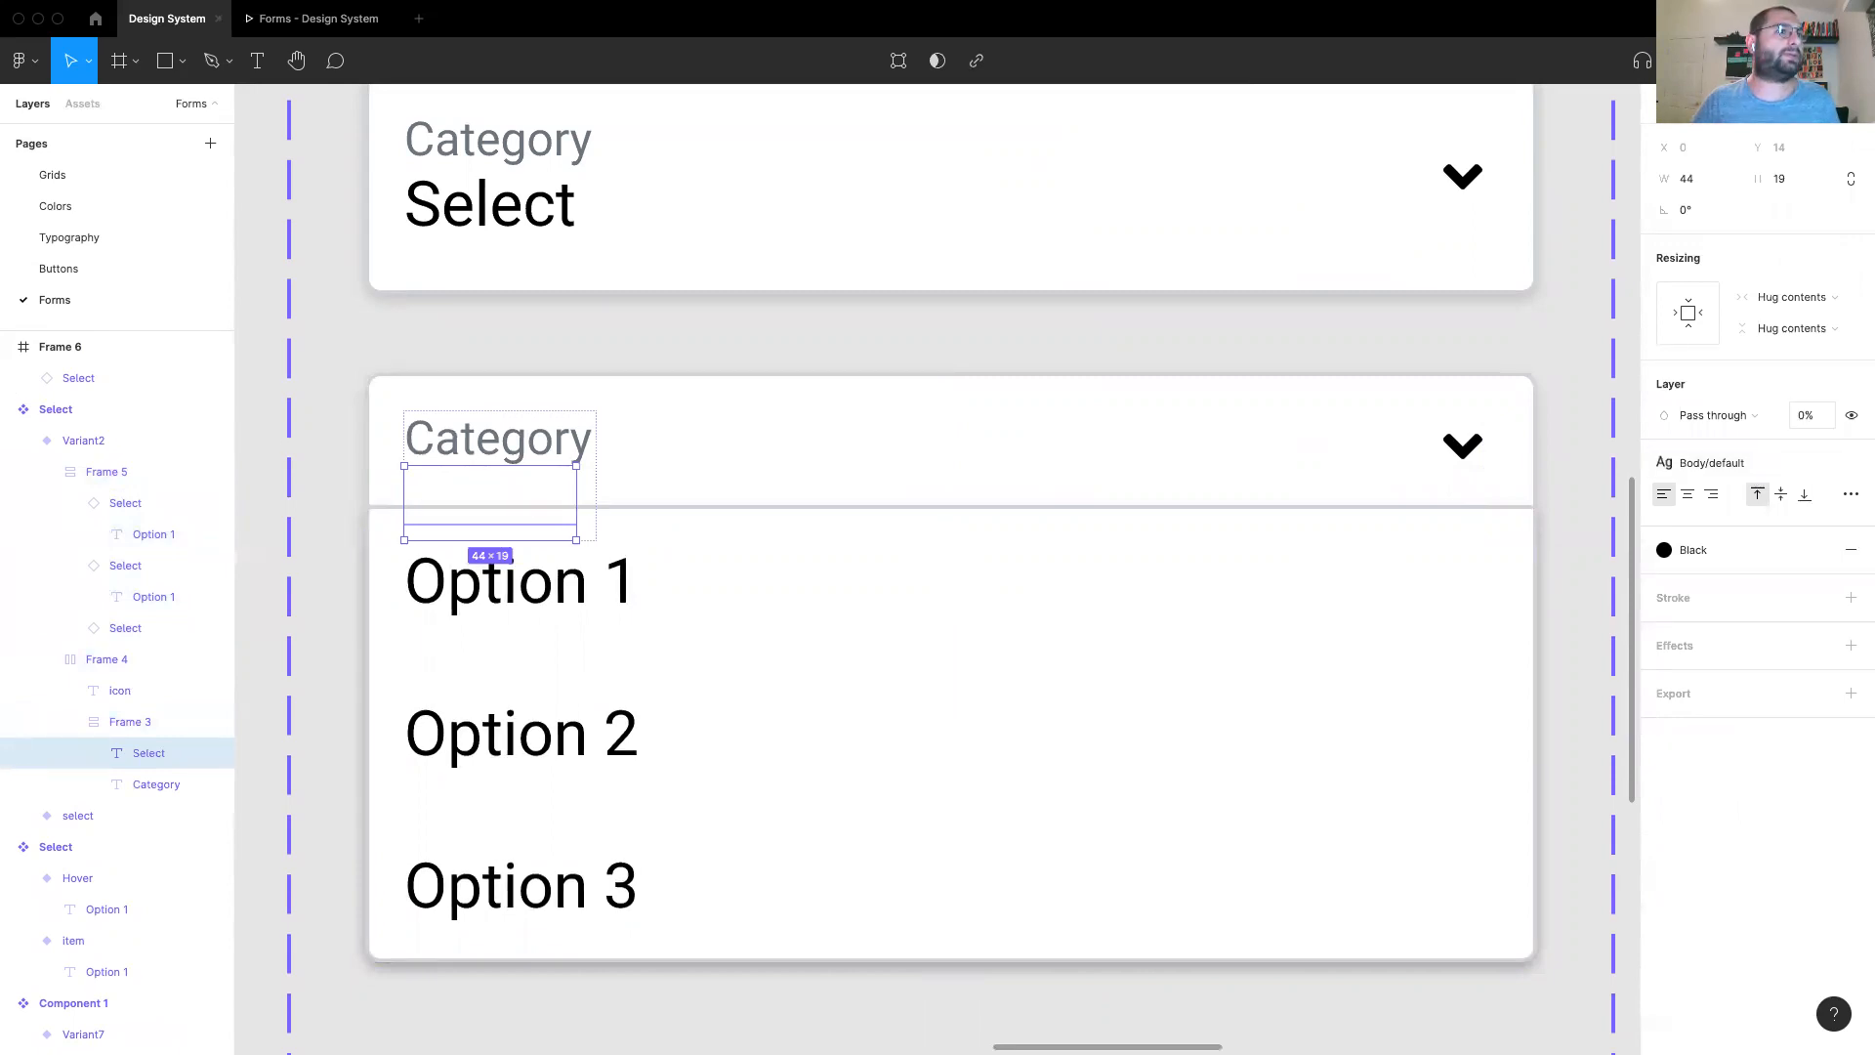
{"action": "left_click", "coordinate": [1575, 709]}
Step: Raise the options frame in Variant2 to a Y position of about 30
{"action": "left_click", "coordinate": [793, 645]}
{"action": "left_click_drag", "start_coordinate": [793, 645], "coordinate": [793, 637]}
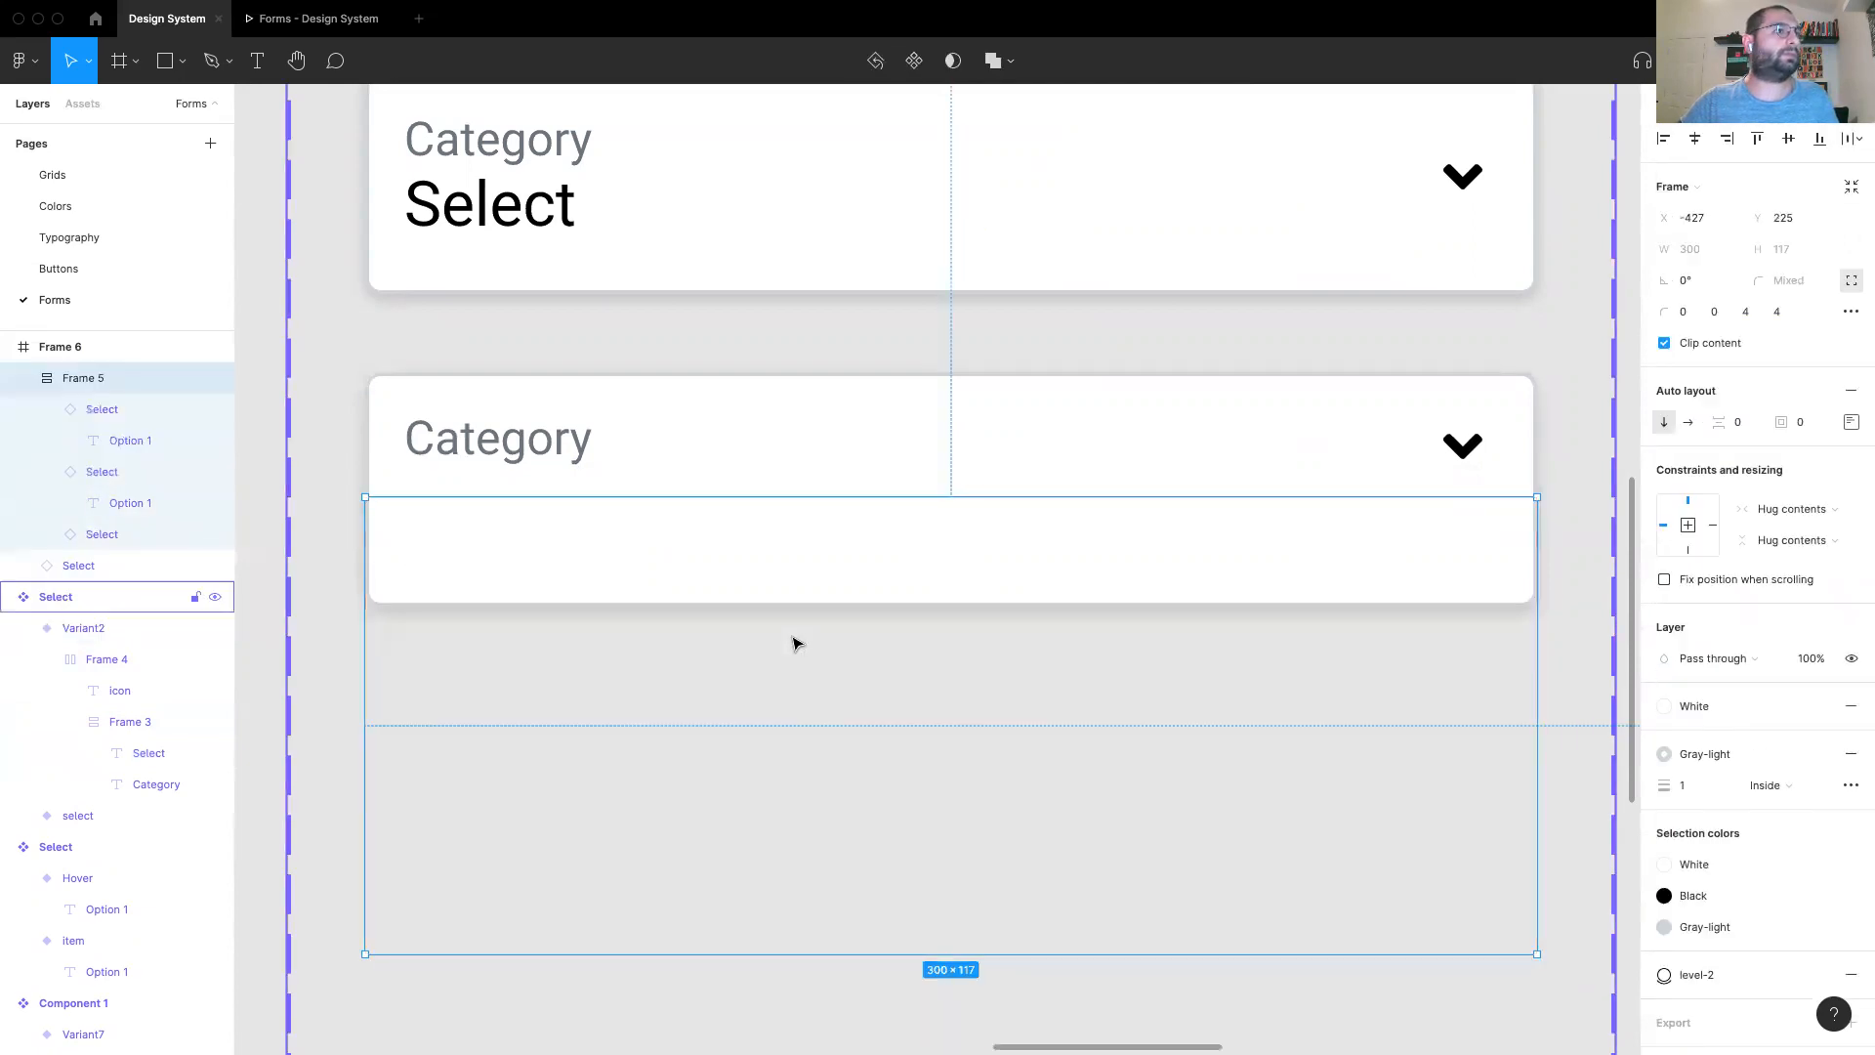
{"action": "key", "text": "super+z"}
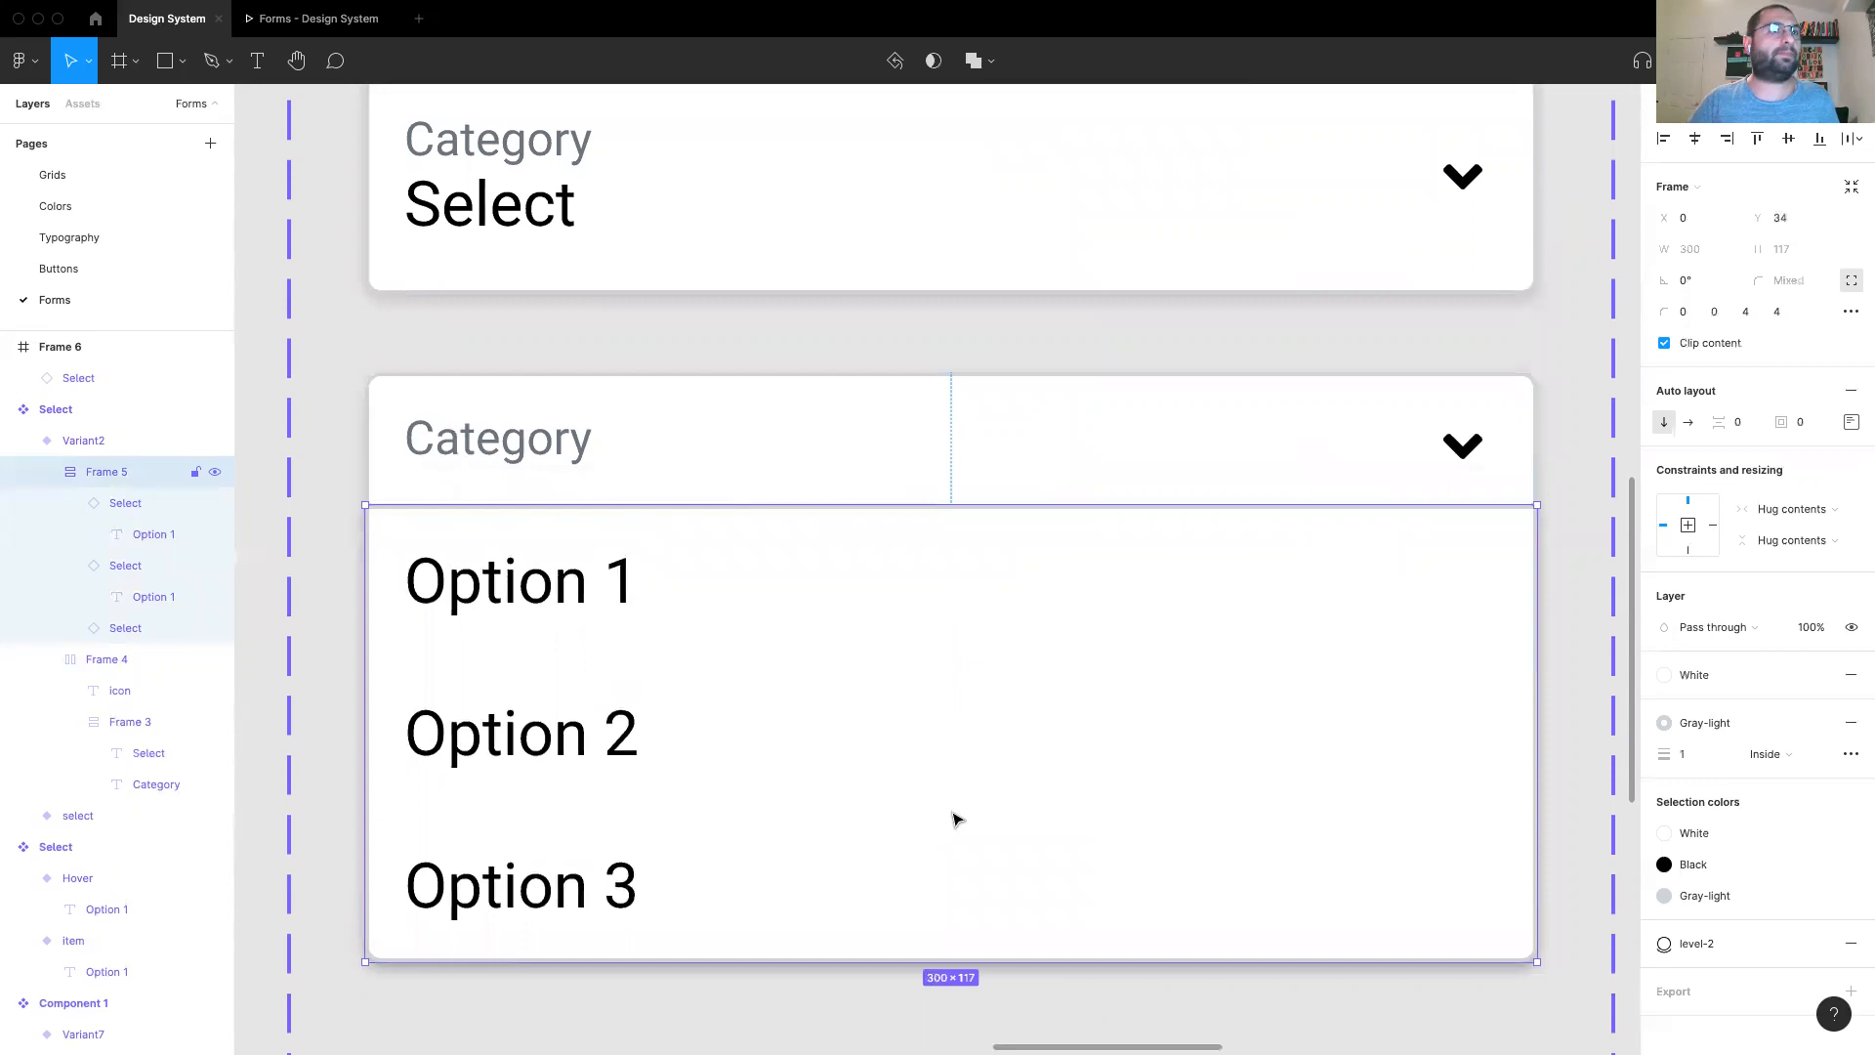
{"action": "key", "text": "shift+Up"}
{"action": "key", "text": "Down"}
{"action": "key", "text": "Down"}
{"action": "key", "text": "Down"}
{"action": "key", "text": "Down"}
{"action": "key", "text": "Down"}
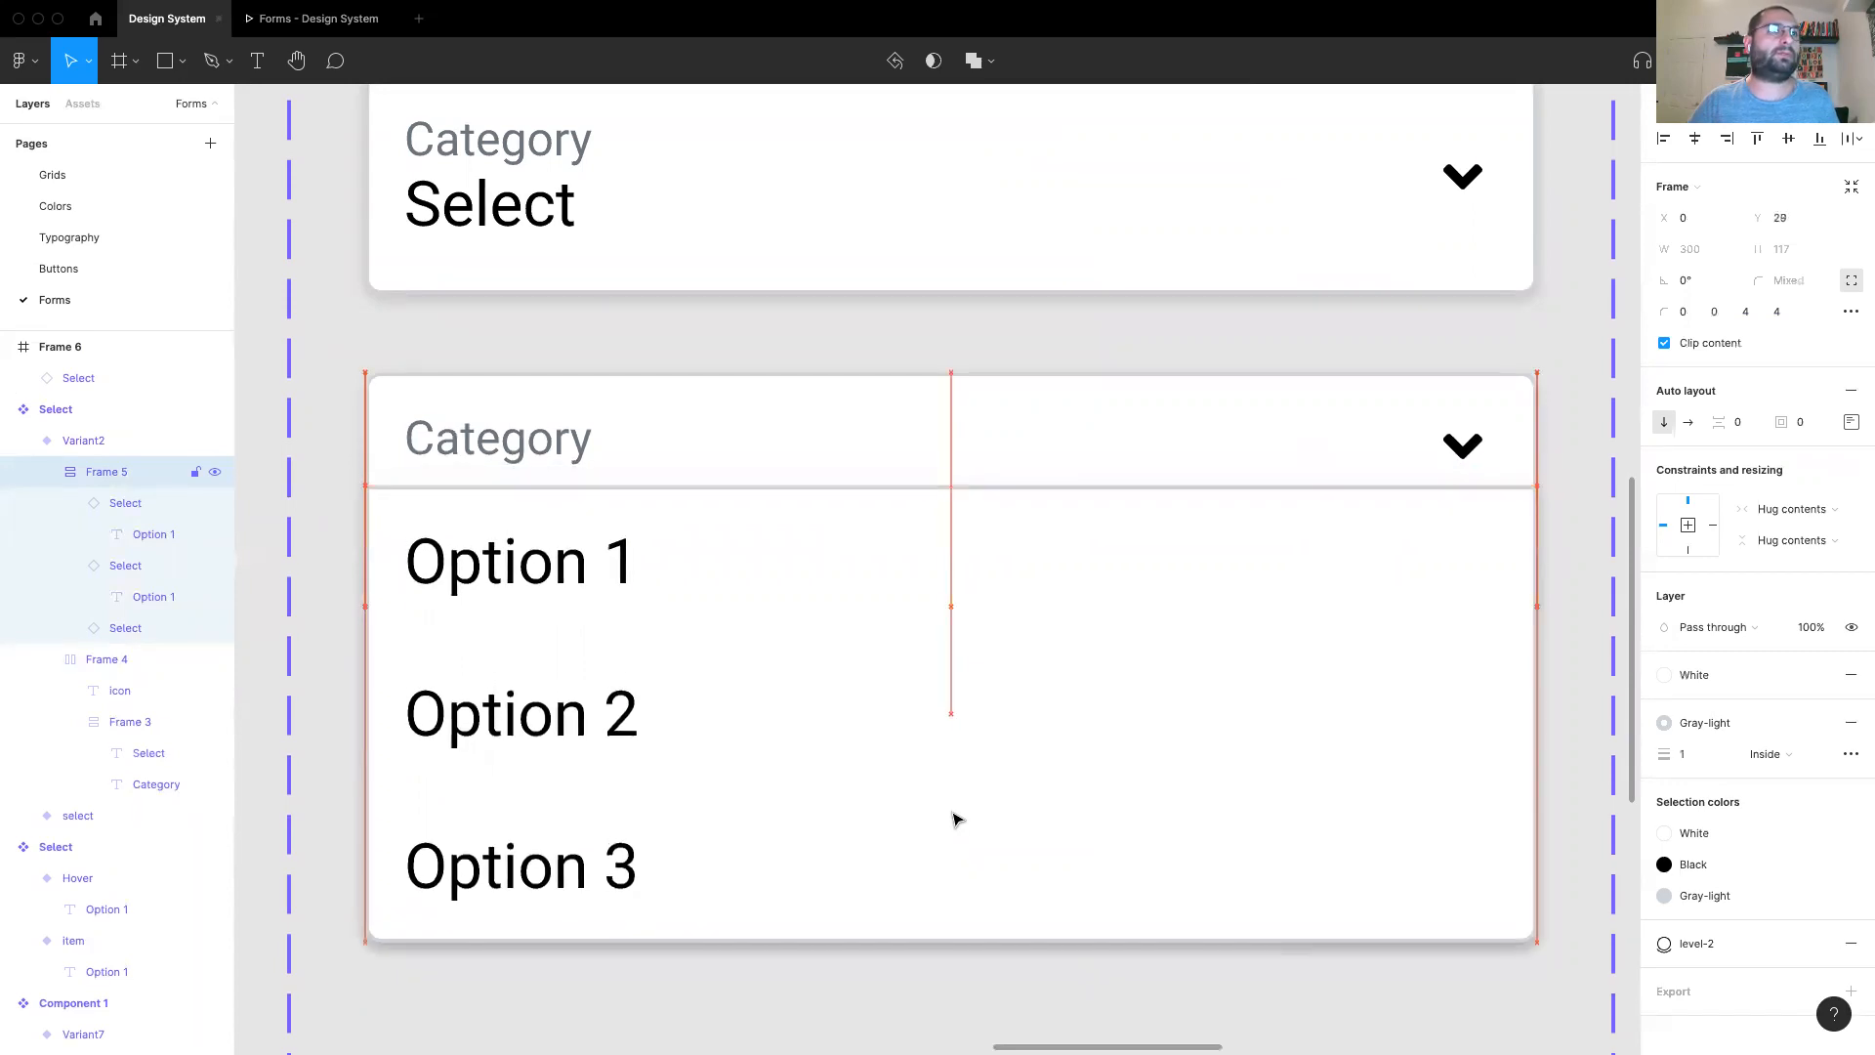
Step: Restart the prototype, test opening the select field, and return to the design file
{"action": "left_click", "coordinate": [344, 20]}
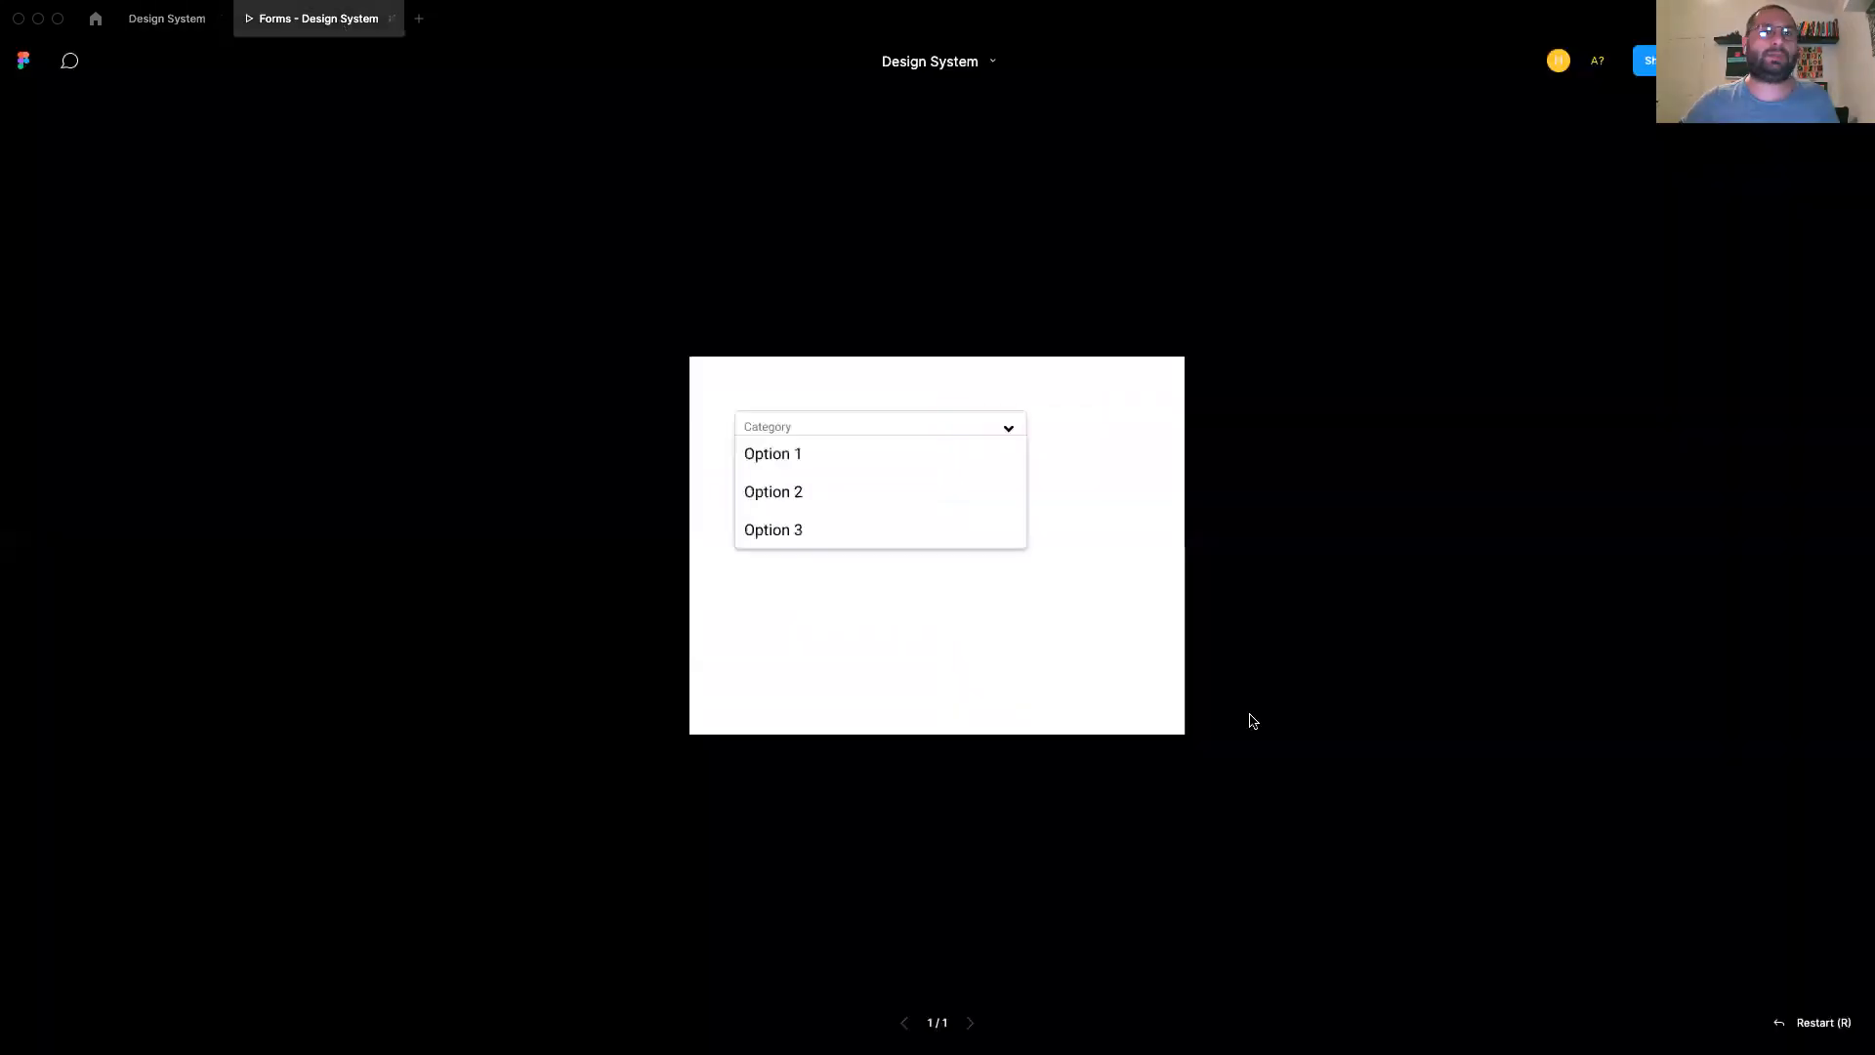
{"action": "left_click", "coordinate": [1801, 1023]}
{"action": "left_click", "coordinate": [822, 449]}
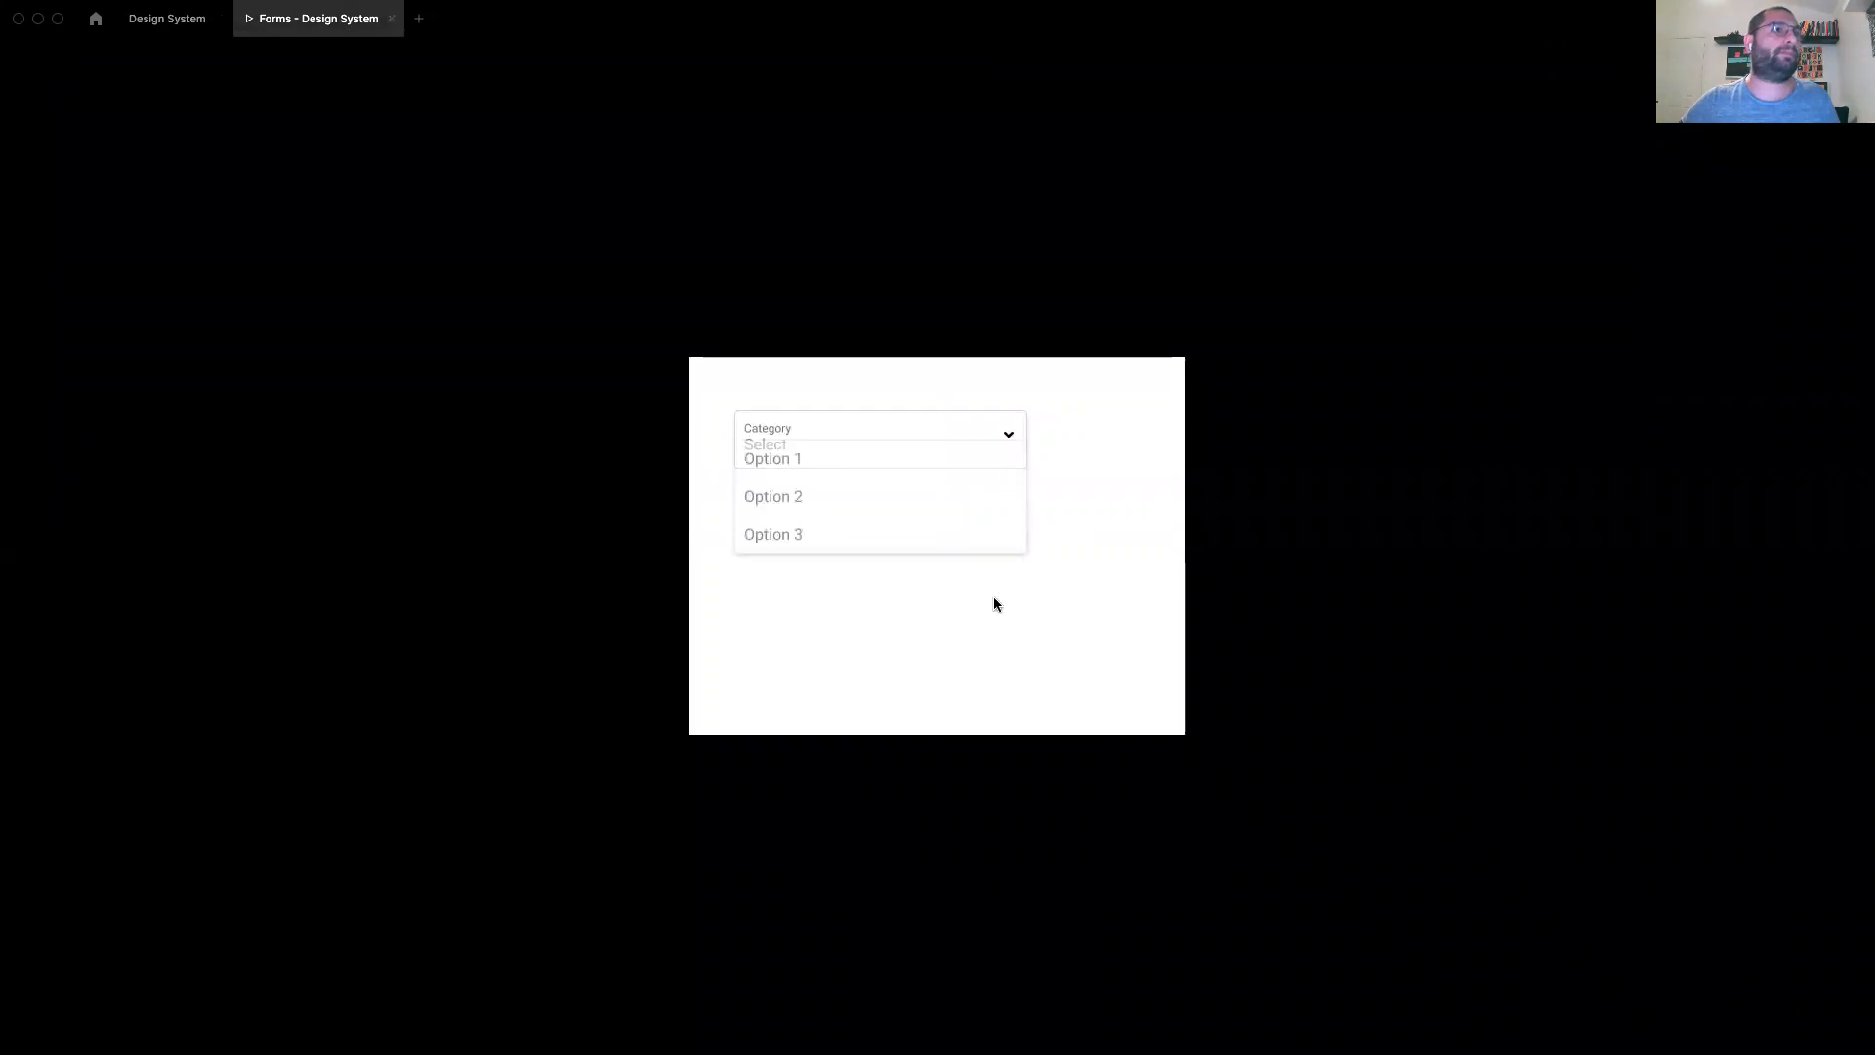
{"action": "left_click", "coordinate": [167, 18]}
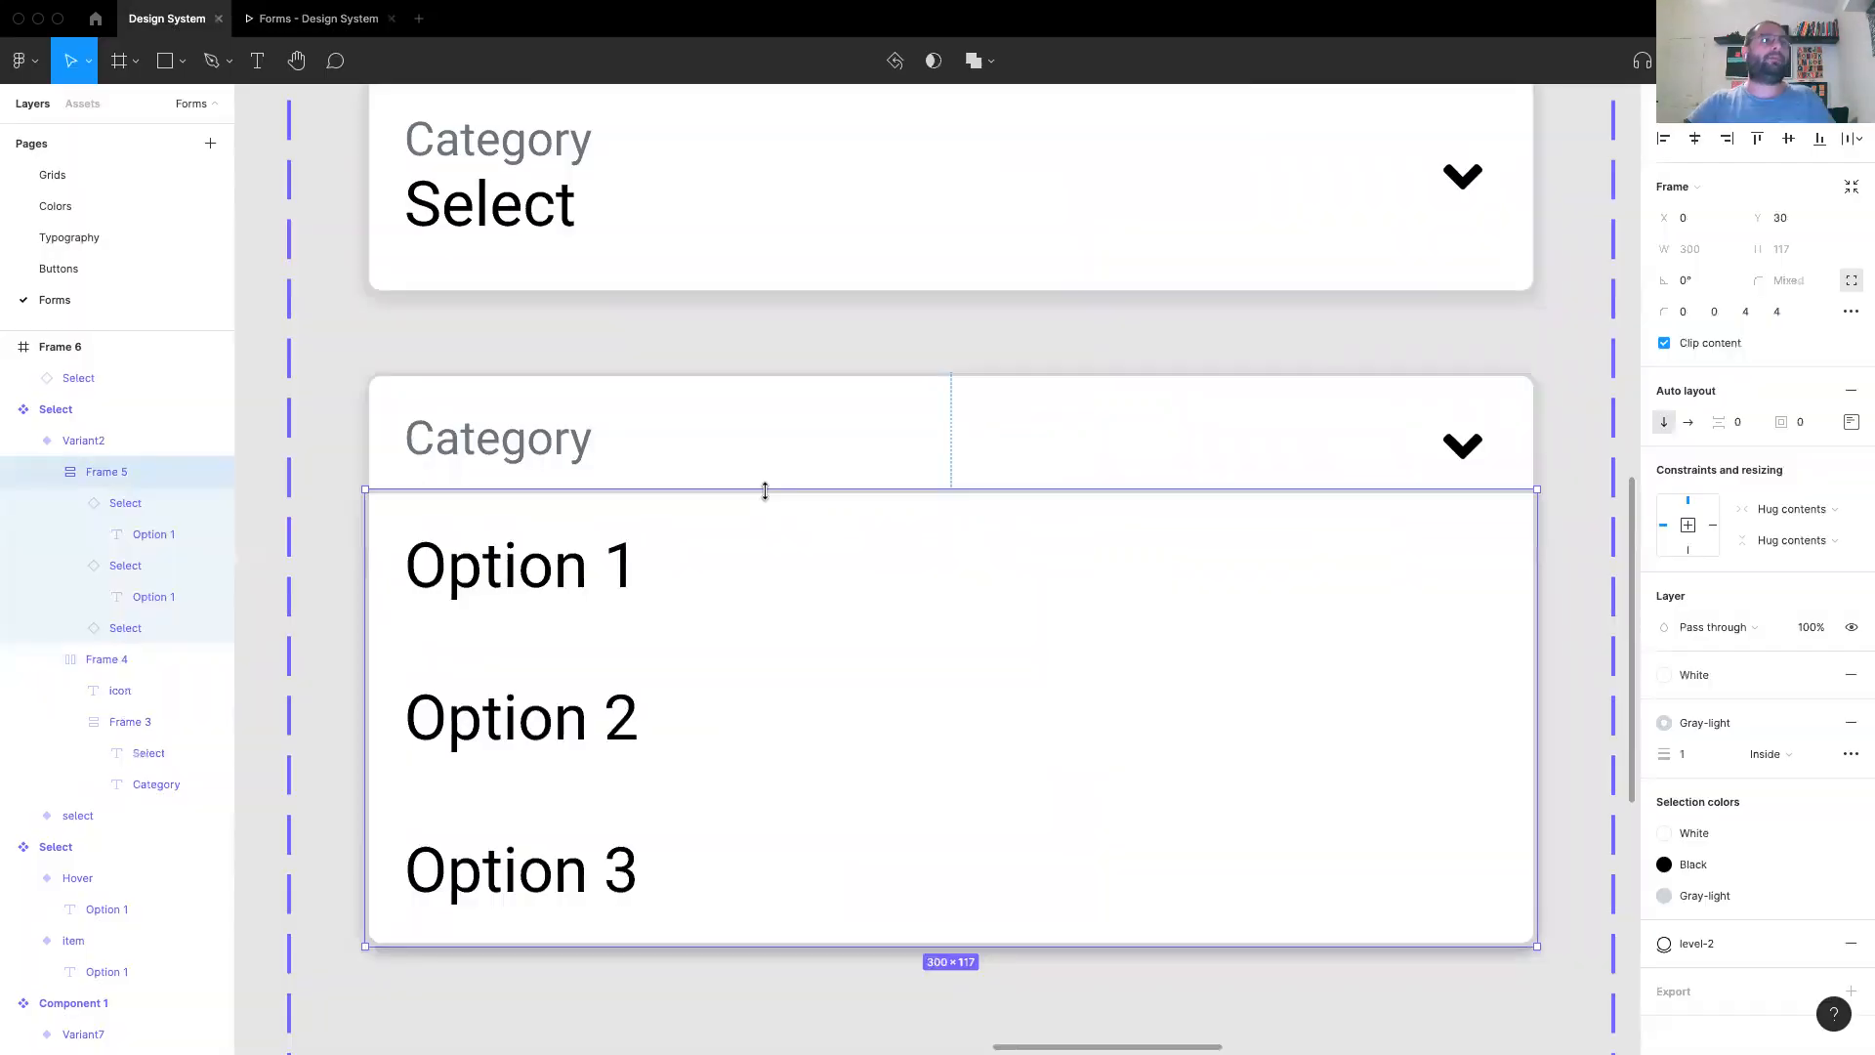
Step: Move Frame 6 farther to the right, away from the select component sets
{"action": "left_click", "coordinate": [1586, 436]}
{"action": "key", "text": "minus"}
{"action": "key", "text": "minus"}
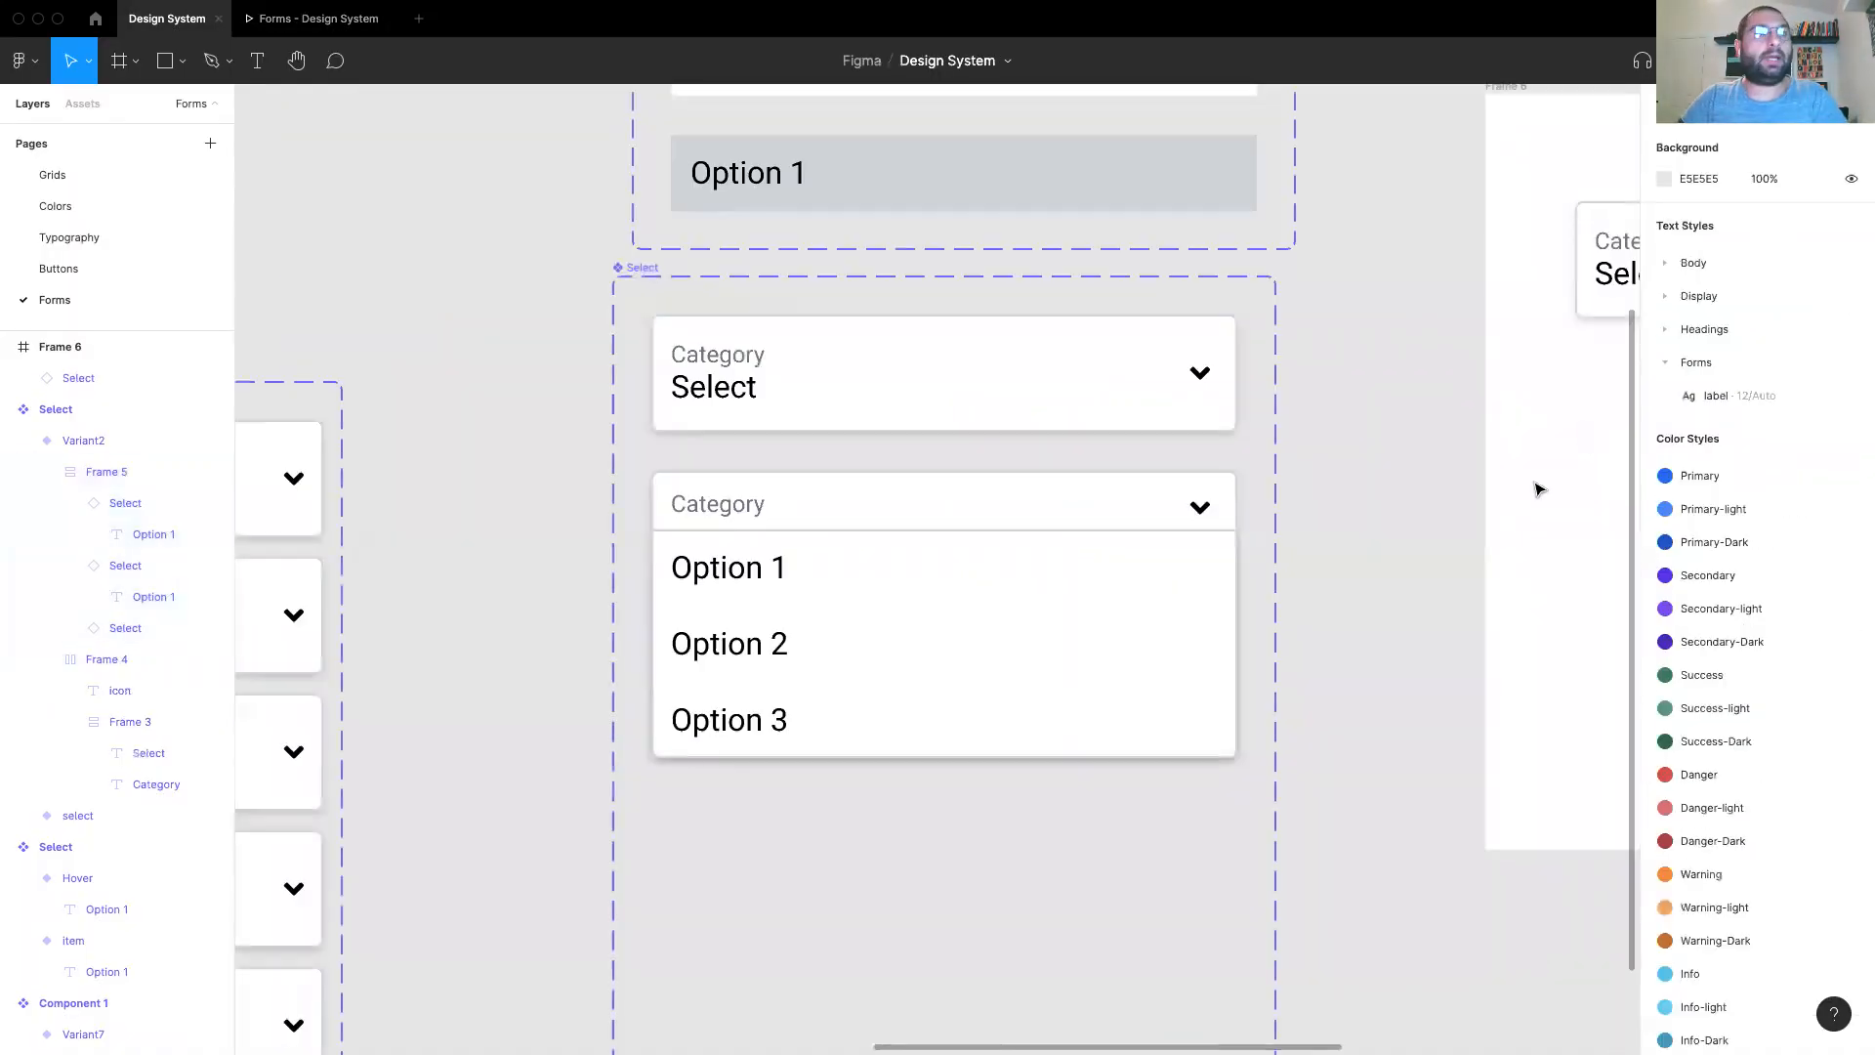
{"action": "left_click_drag", "start_coordinate": [1279, 608], "coordinate": [1474, 461]}
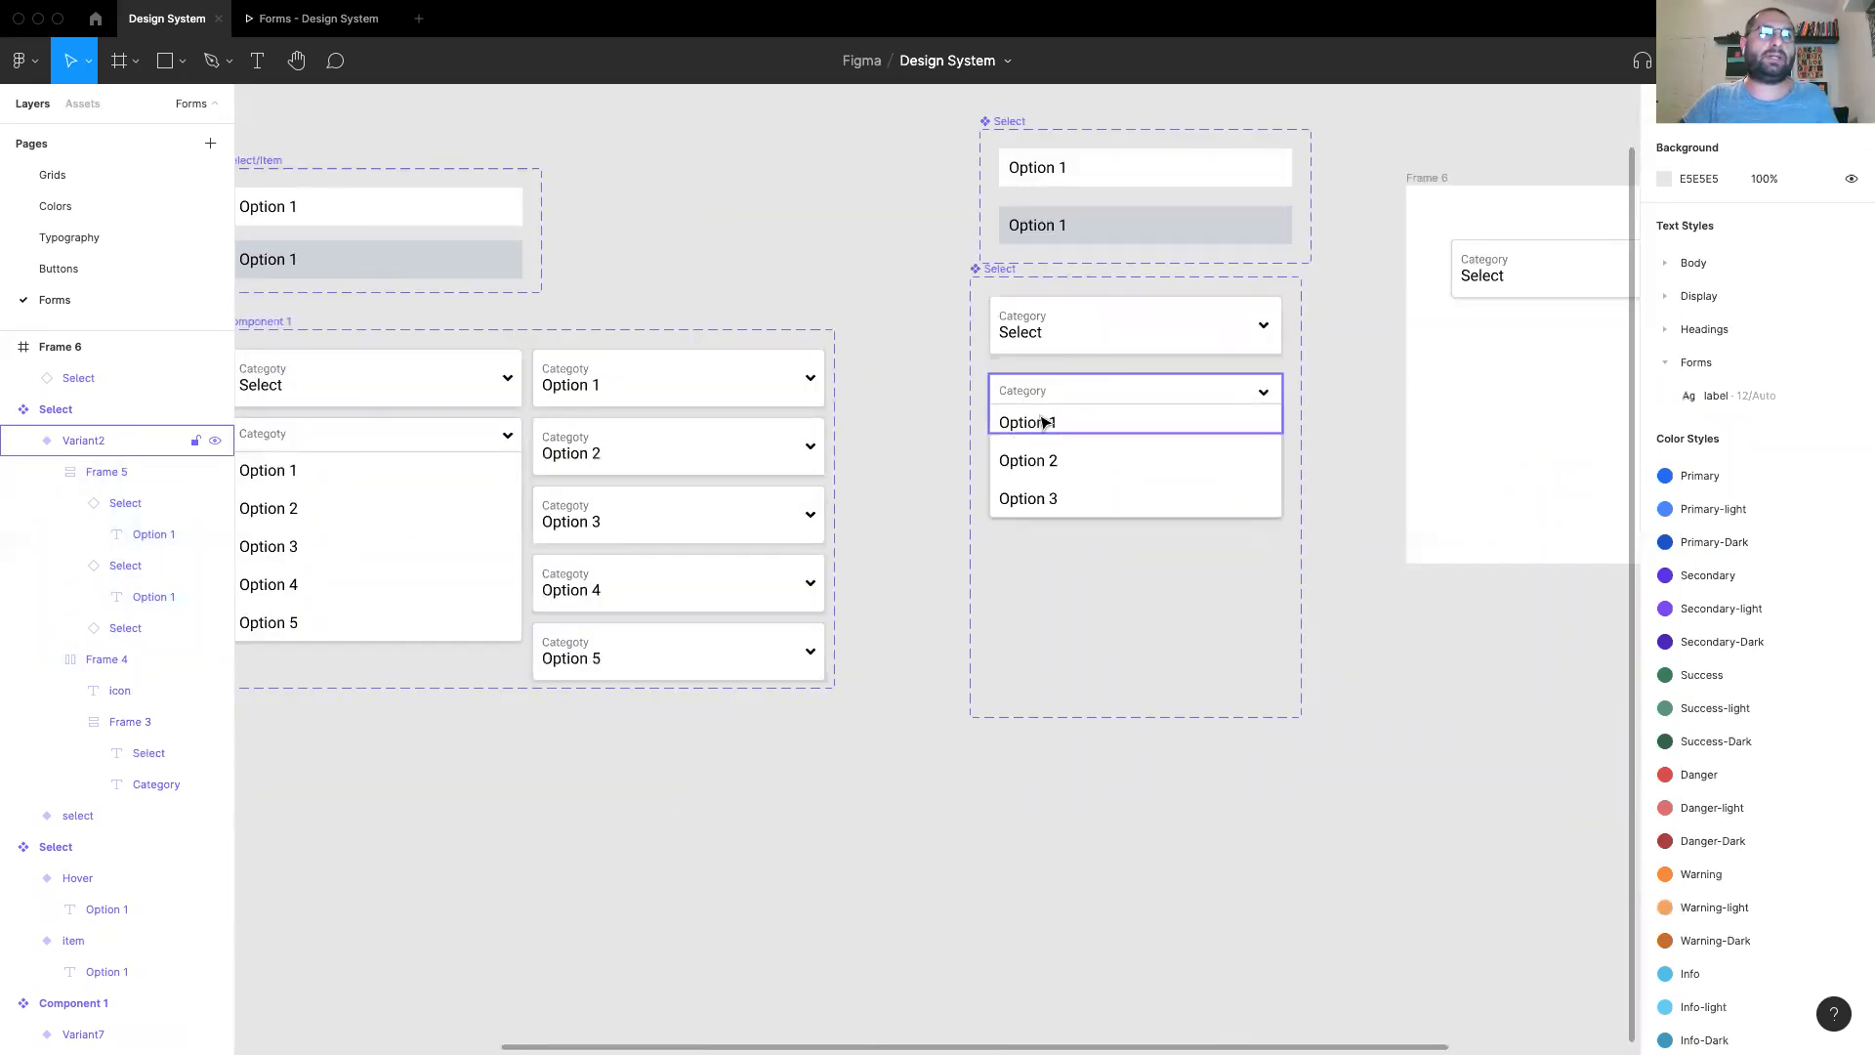
{"action": "left_click_drag", "start_coordinate": [1558, 872], "coordinate": [1260, 875]}
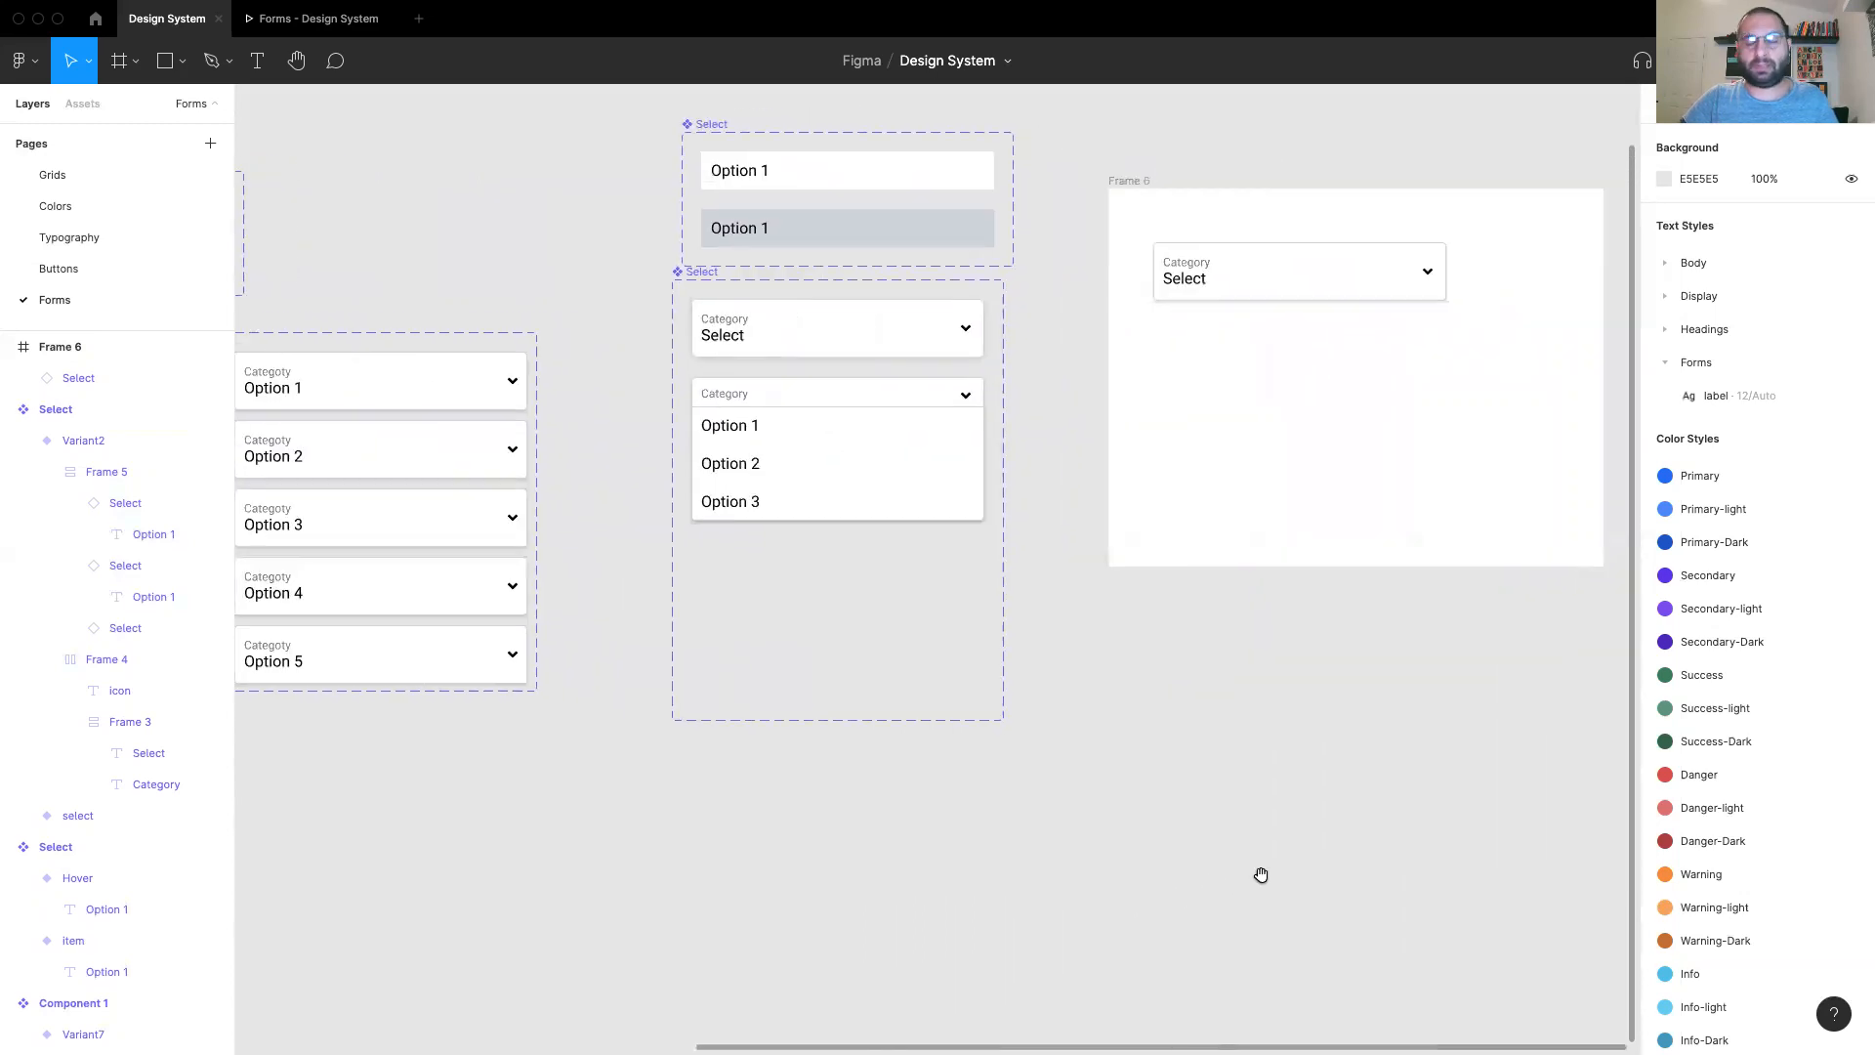
{"action": "key", "text": "minus"}
{"action": "left_click", "coordinate": [1050, 373]}
{"action": "left_click_drag", "start_coordinate": [1049, 373], "coordinate": [1290, 343]}
{"action": "left_click", "coordinate": [1104, 392]}
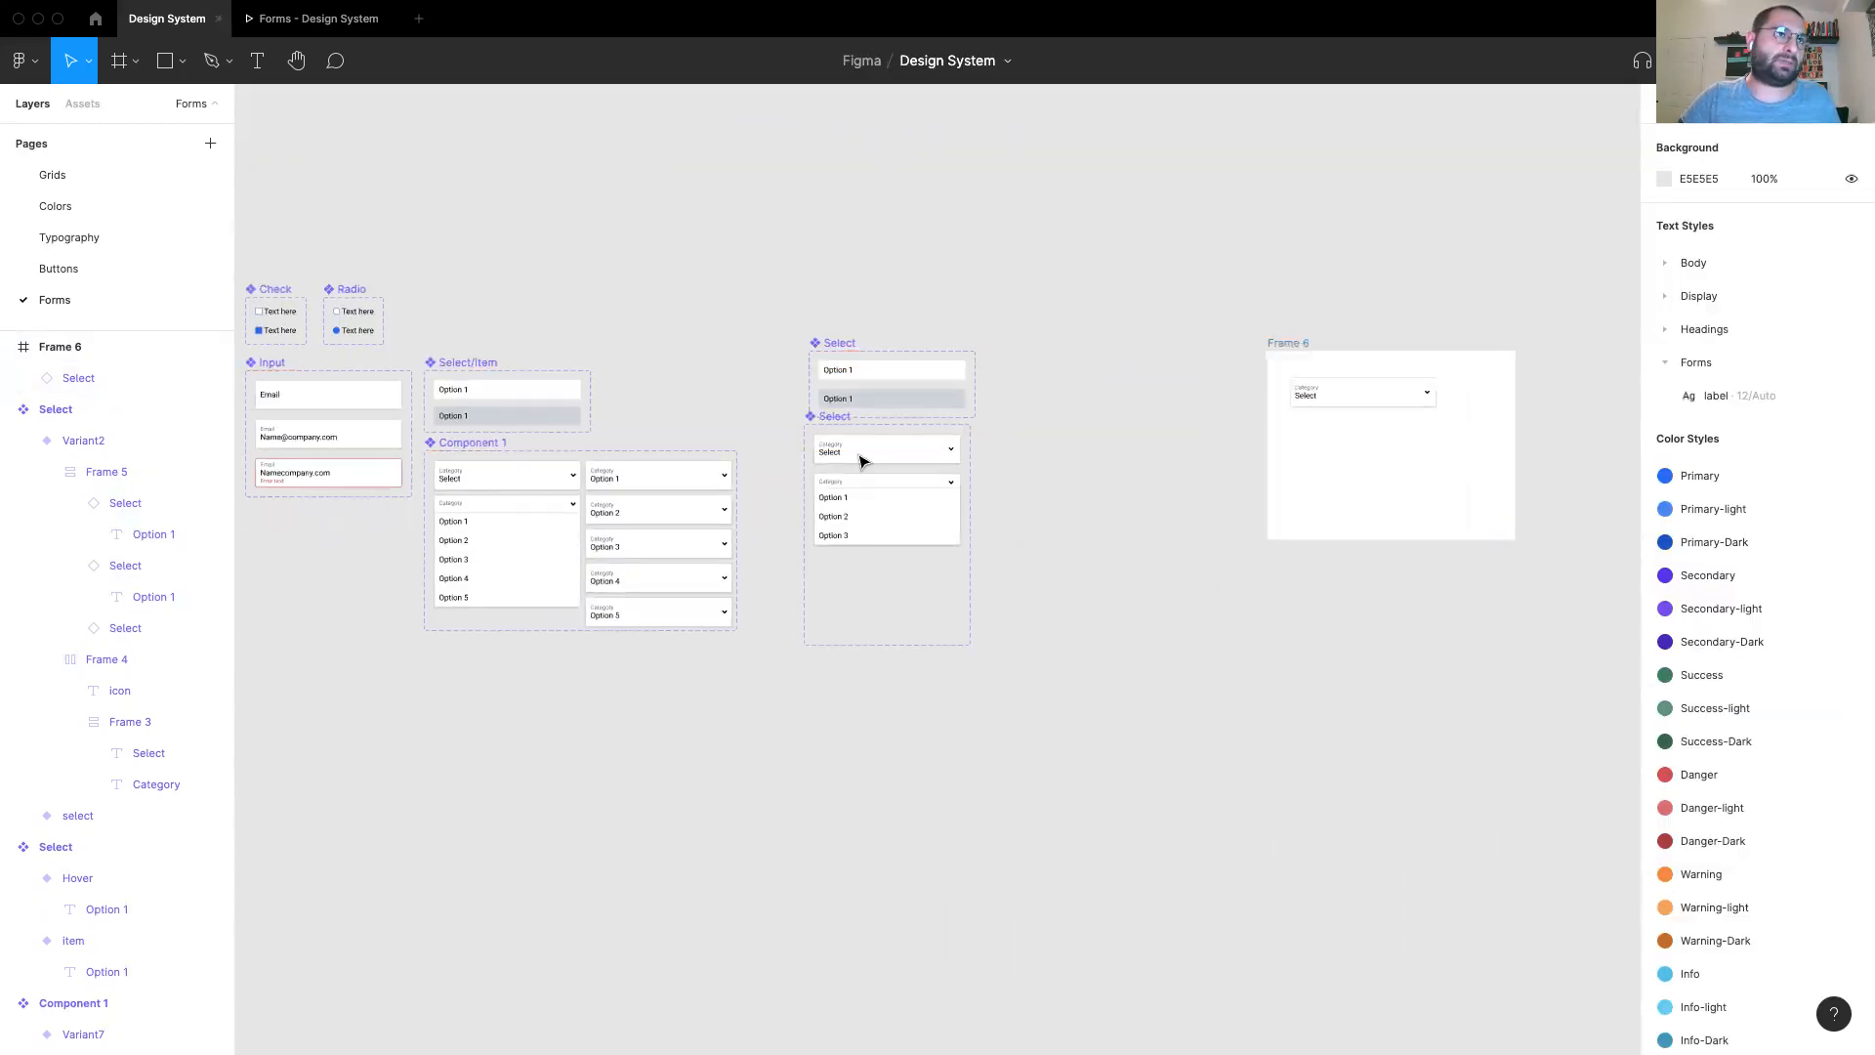
Step: Widen the Select component set to make room for a second column and reduce its height
{"action": "key", "text": "plus"}
{"action": "left_click", "coordinate": [816, 420]}
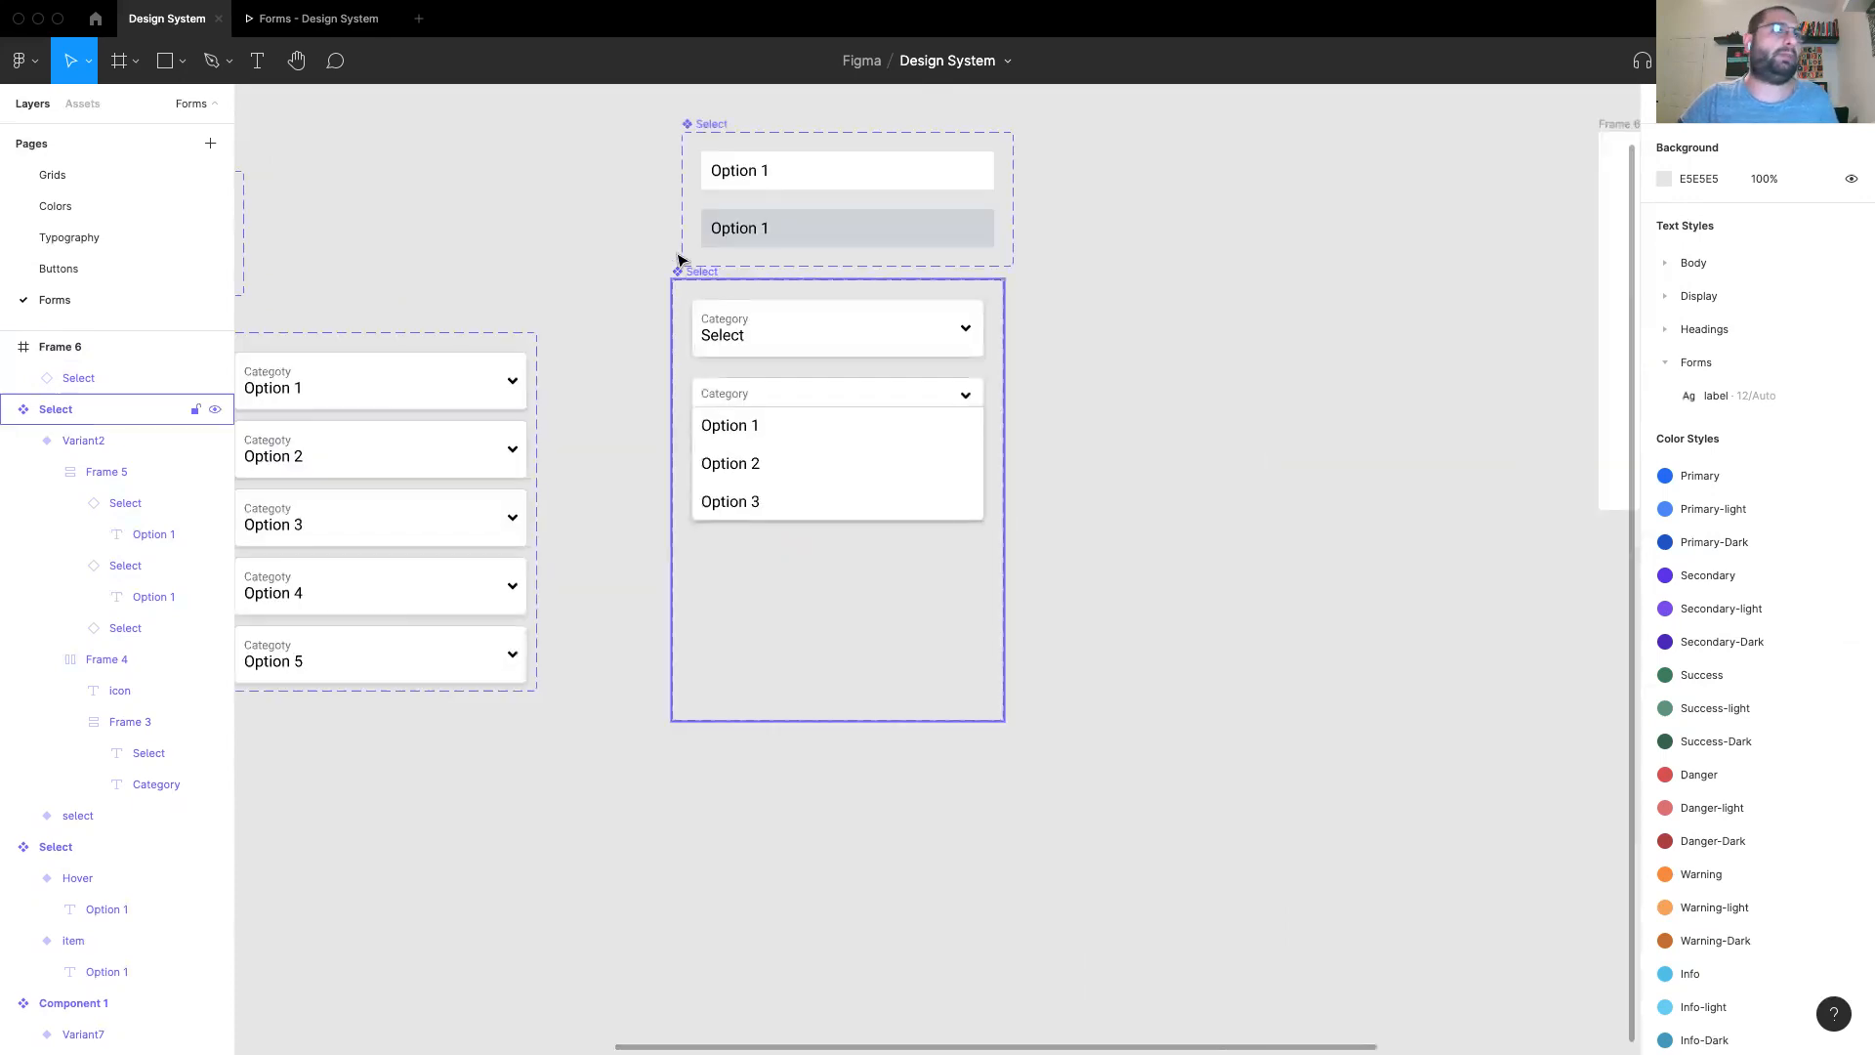
{"action": "left_click_drag", "start_coordinate": [1004, 615], "coordinate": [1343, 618]}
{"action": "left_click_drag", "start_coordinate": [875, 720], "coordinate": [873, 585]}
Step: Add a new variant to the component set based on the closed select variant
{"action": "left_click", "coordinate": [764, 332]}
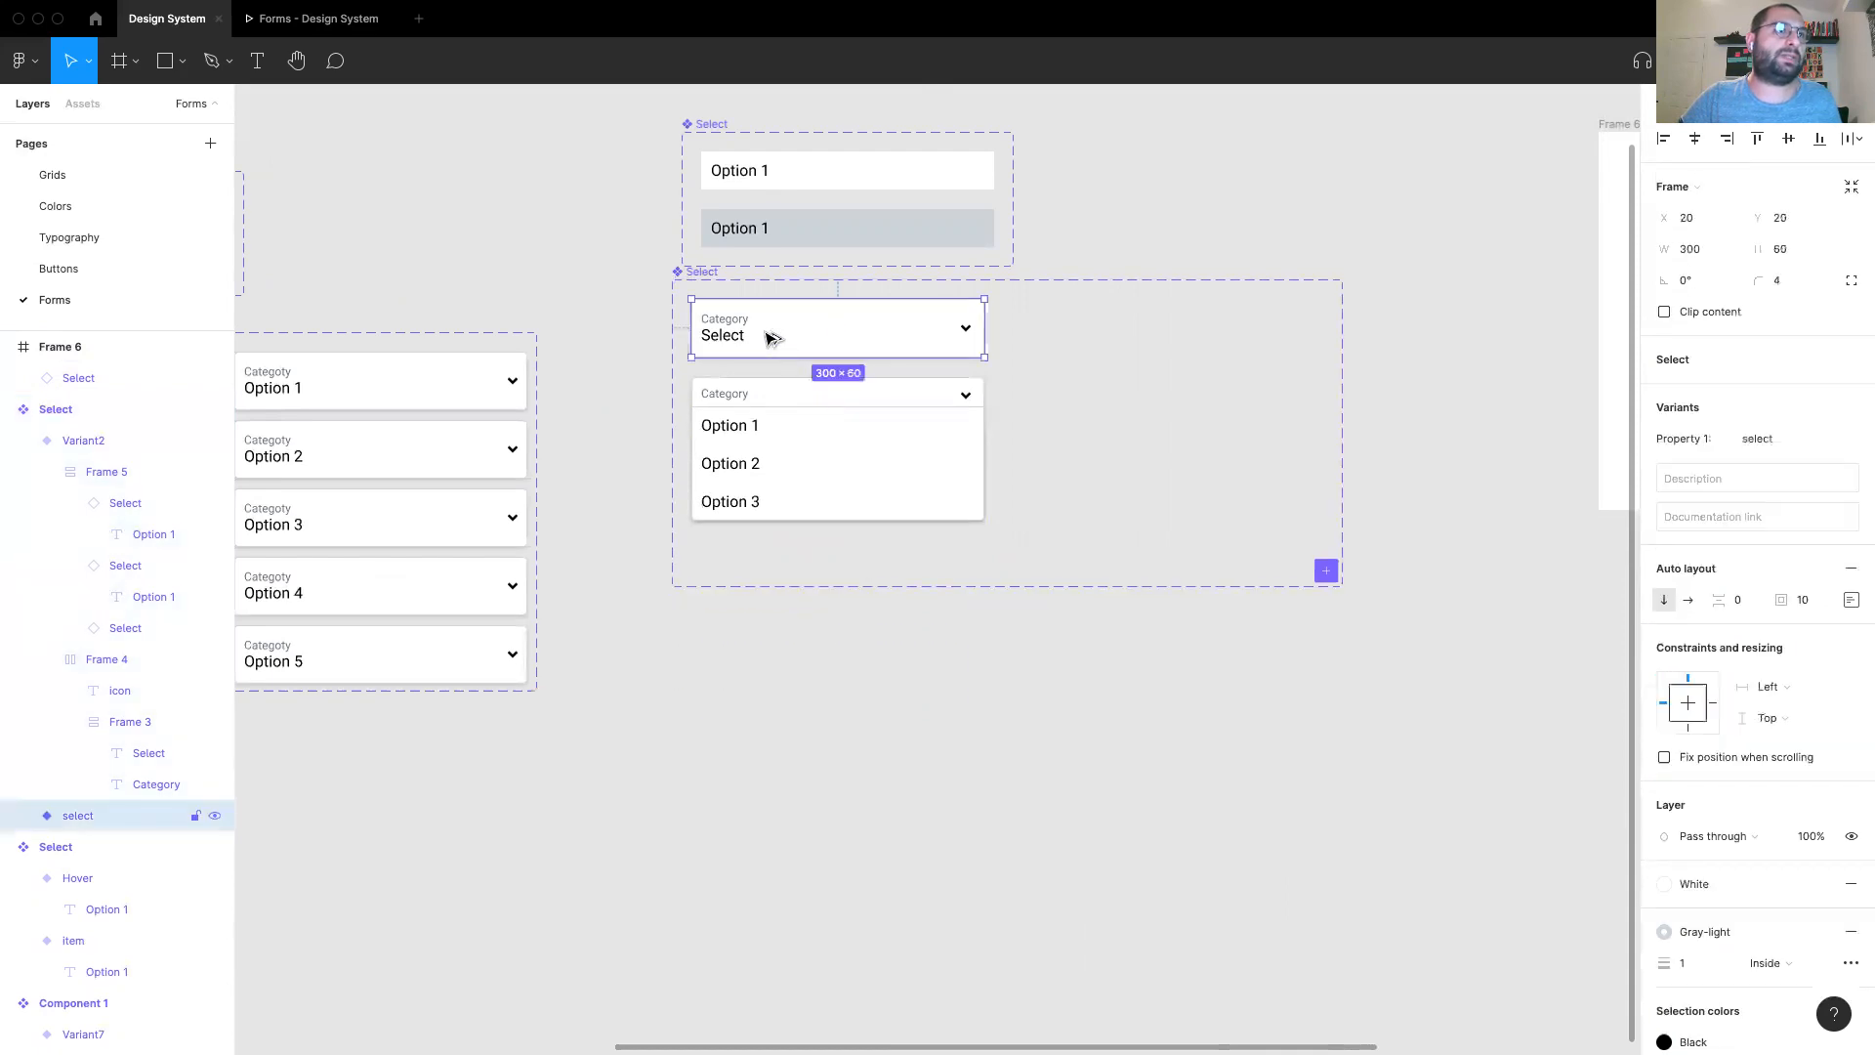
{"action": "left_click", "coordinate": [1326, 576]}
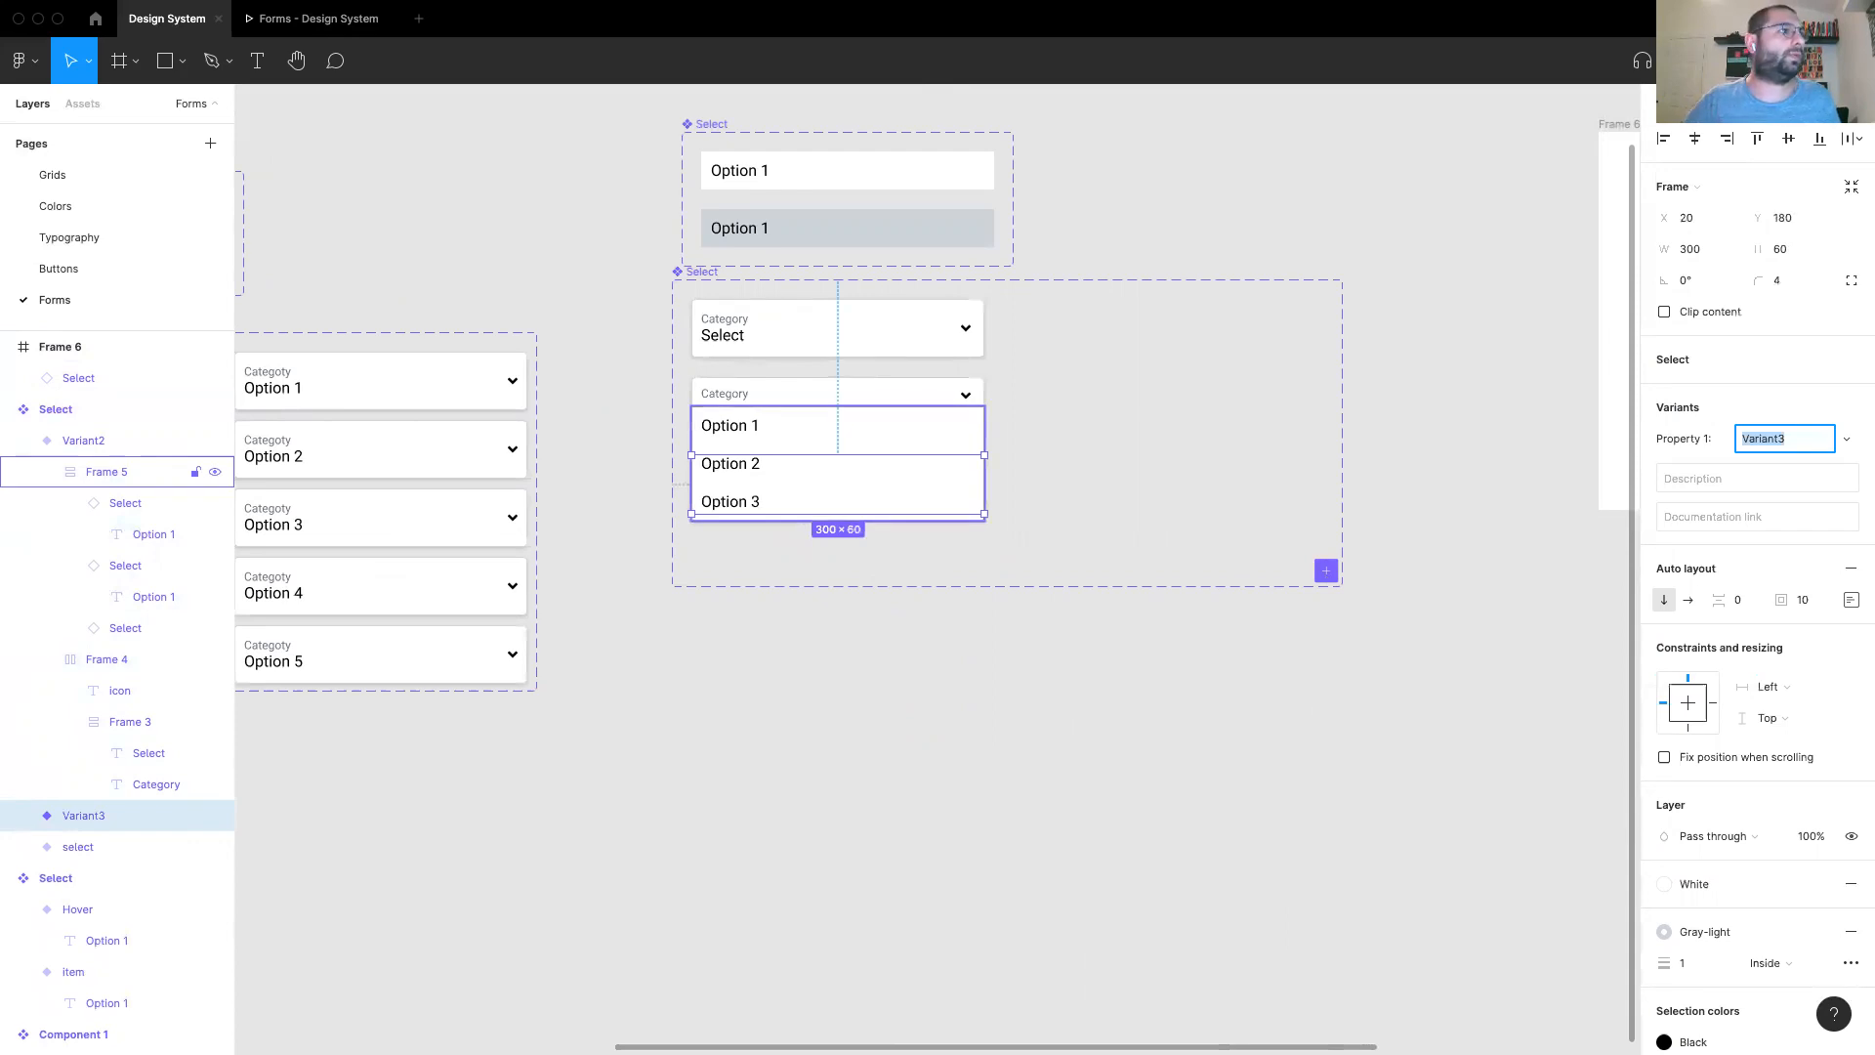
{"action": "left_click", "coordinate": [353, 893]}
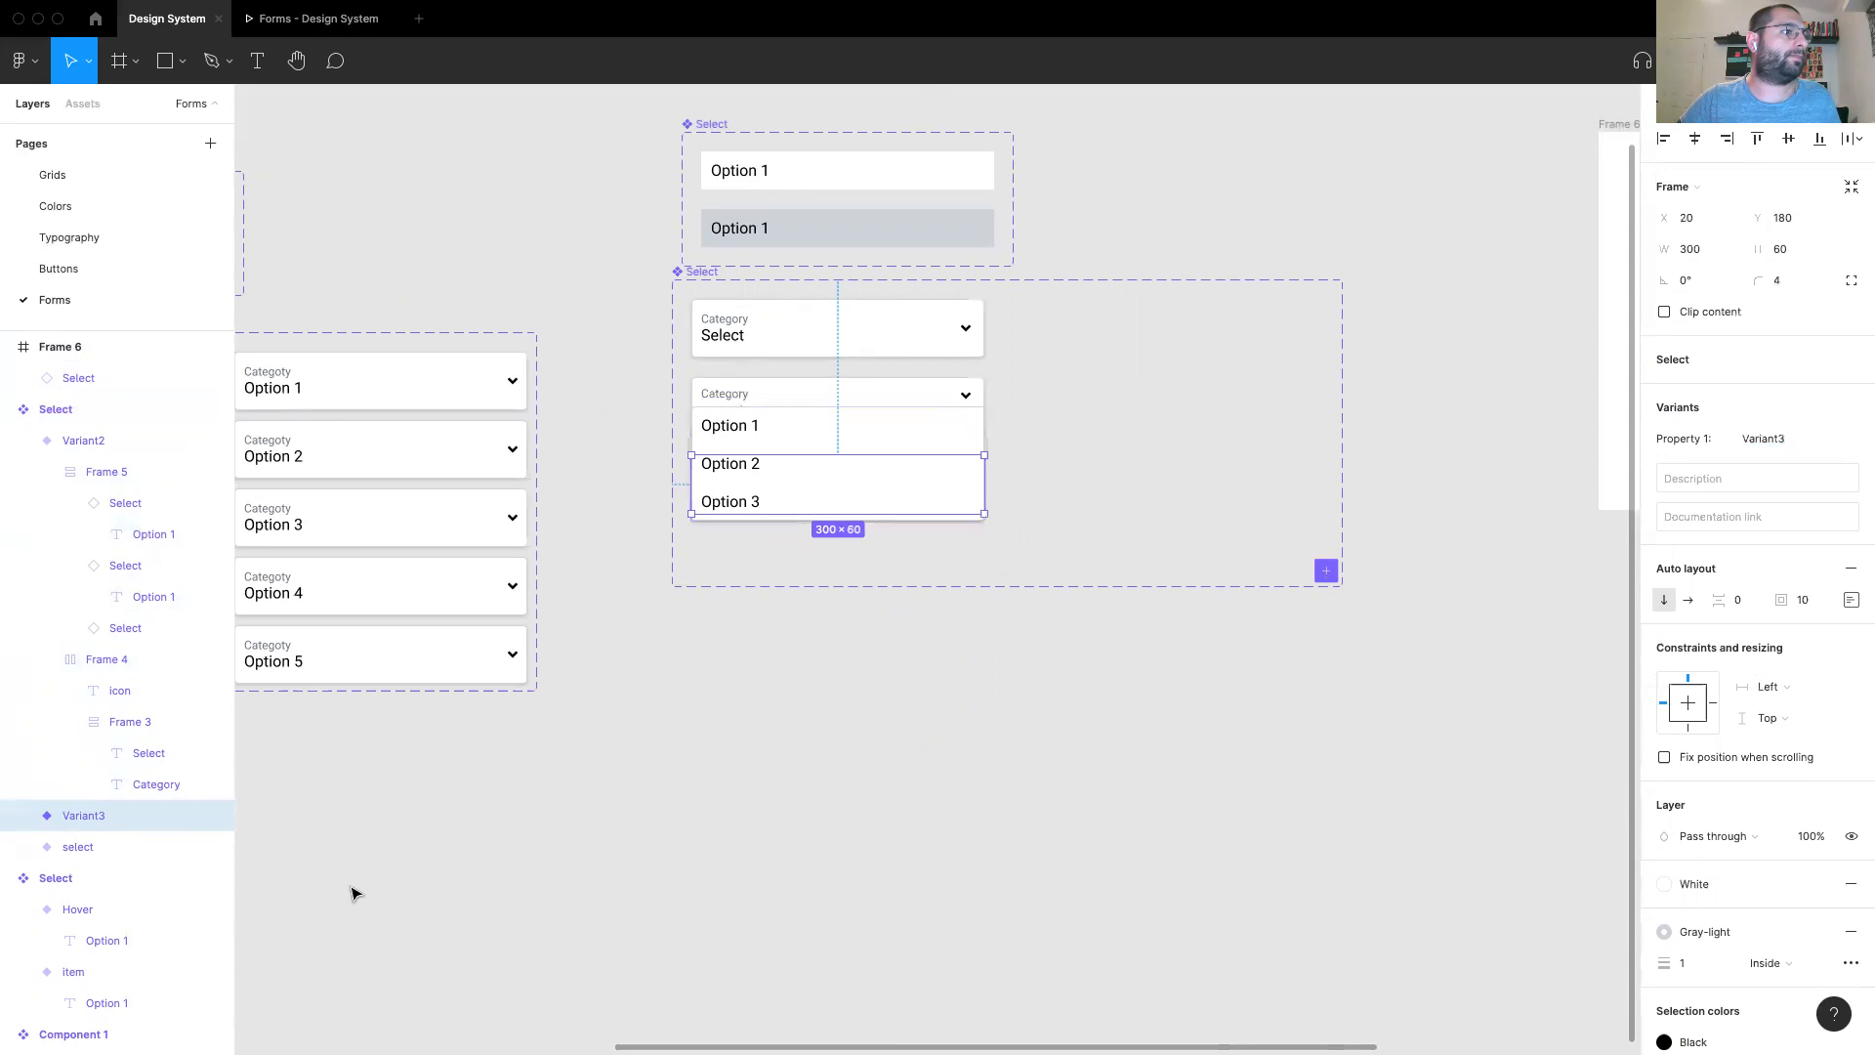
Step: Resize Variant2 to fit its contents and place it beside the closed select at about X 356, Y 21
{"action": "left_click", "coordinate": [58, 439]}
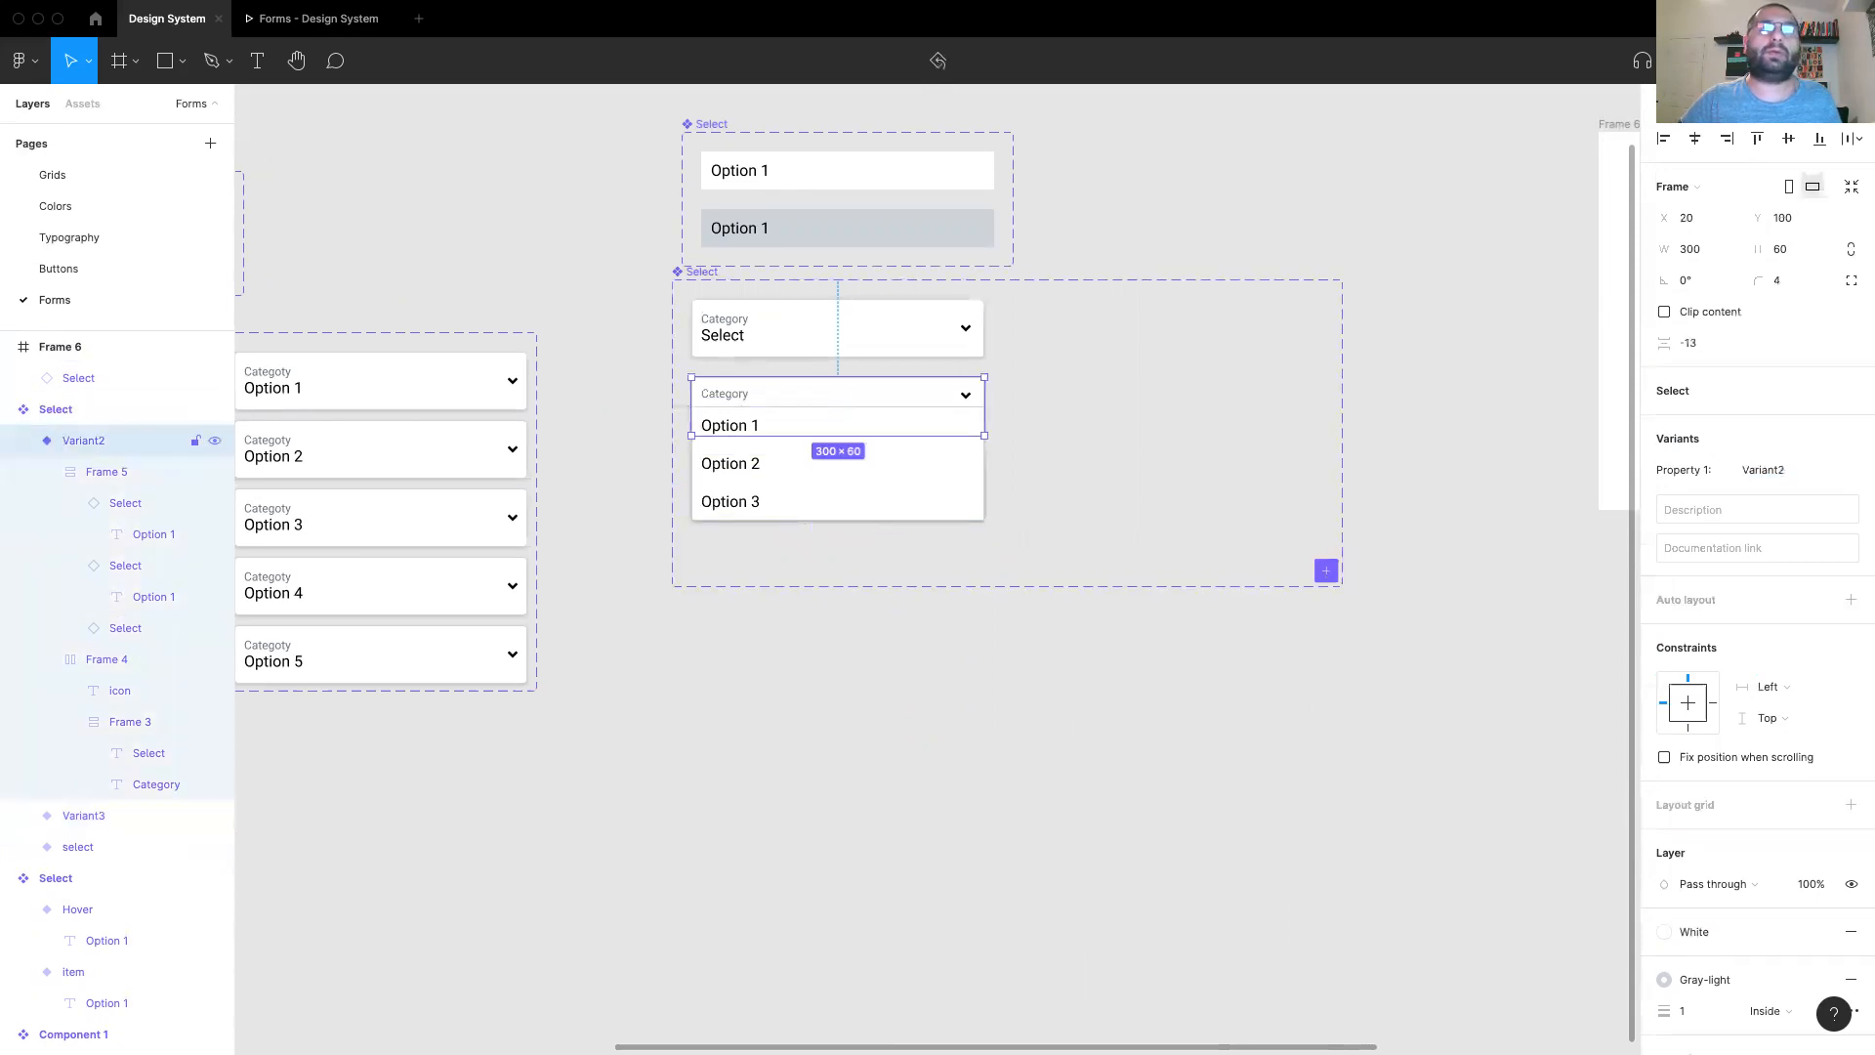
{"action": "left_click", "coordinate": [1851, 187]}
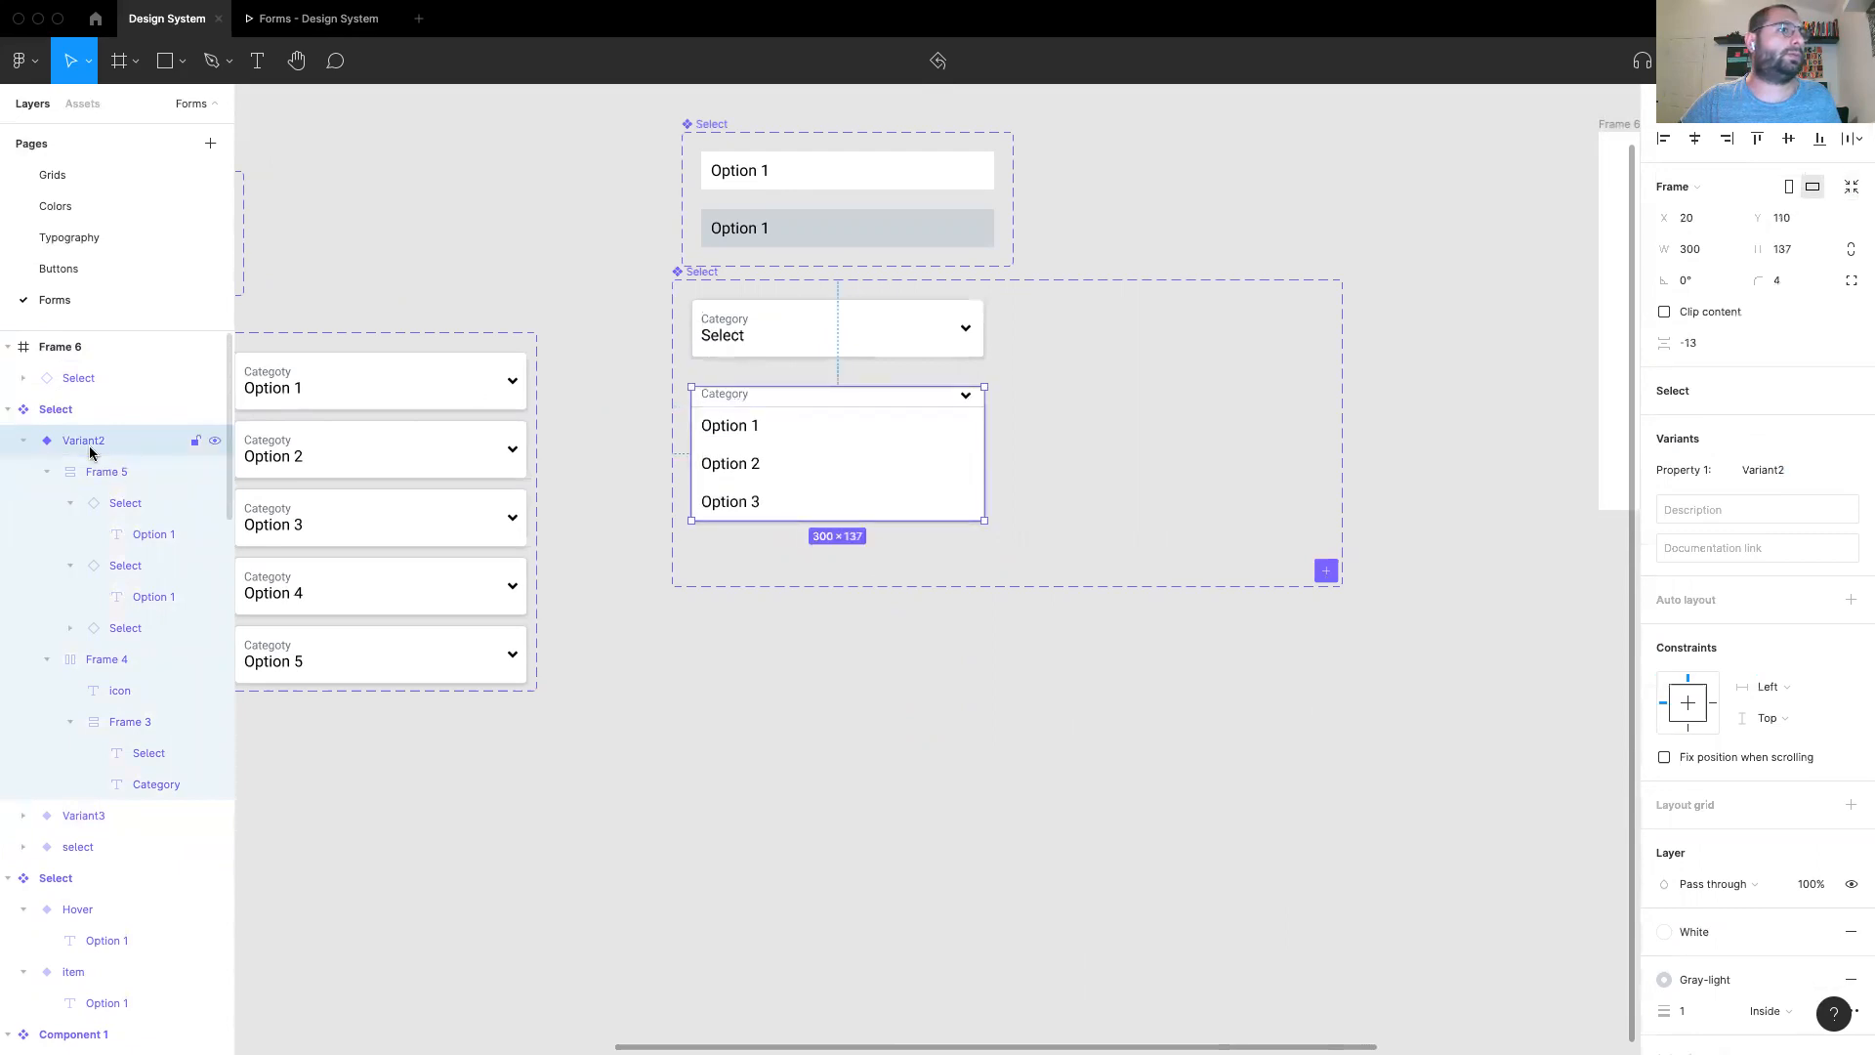
{"action": "left_click_drag", "start_coordinate": [719, 400], "coordinate": [1048, 317]}
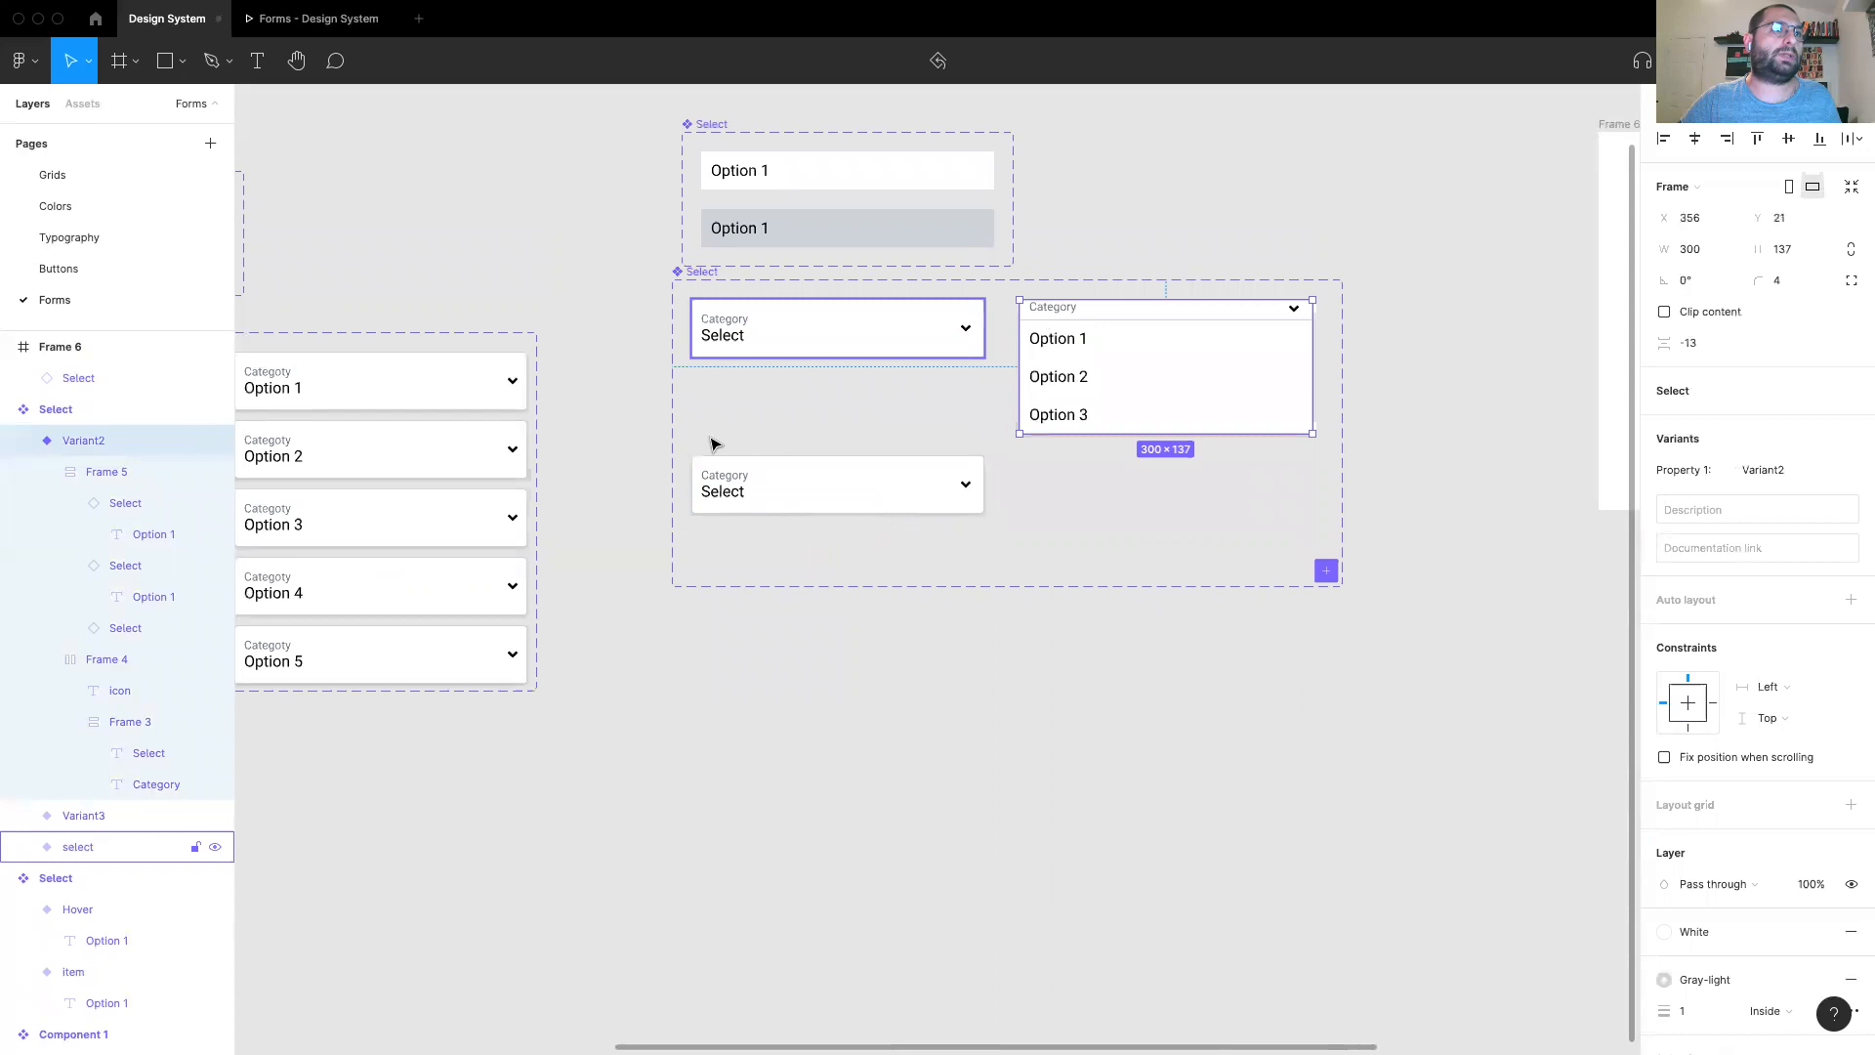
Step: Move Variant3 up beneath the closed select to about Y 105 and add two more variants from it
{"action": "left_click_drag", "start_coordinate": [720, 472], "coordinate": [719, 395]}
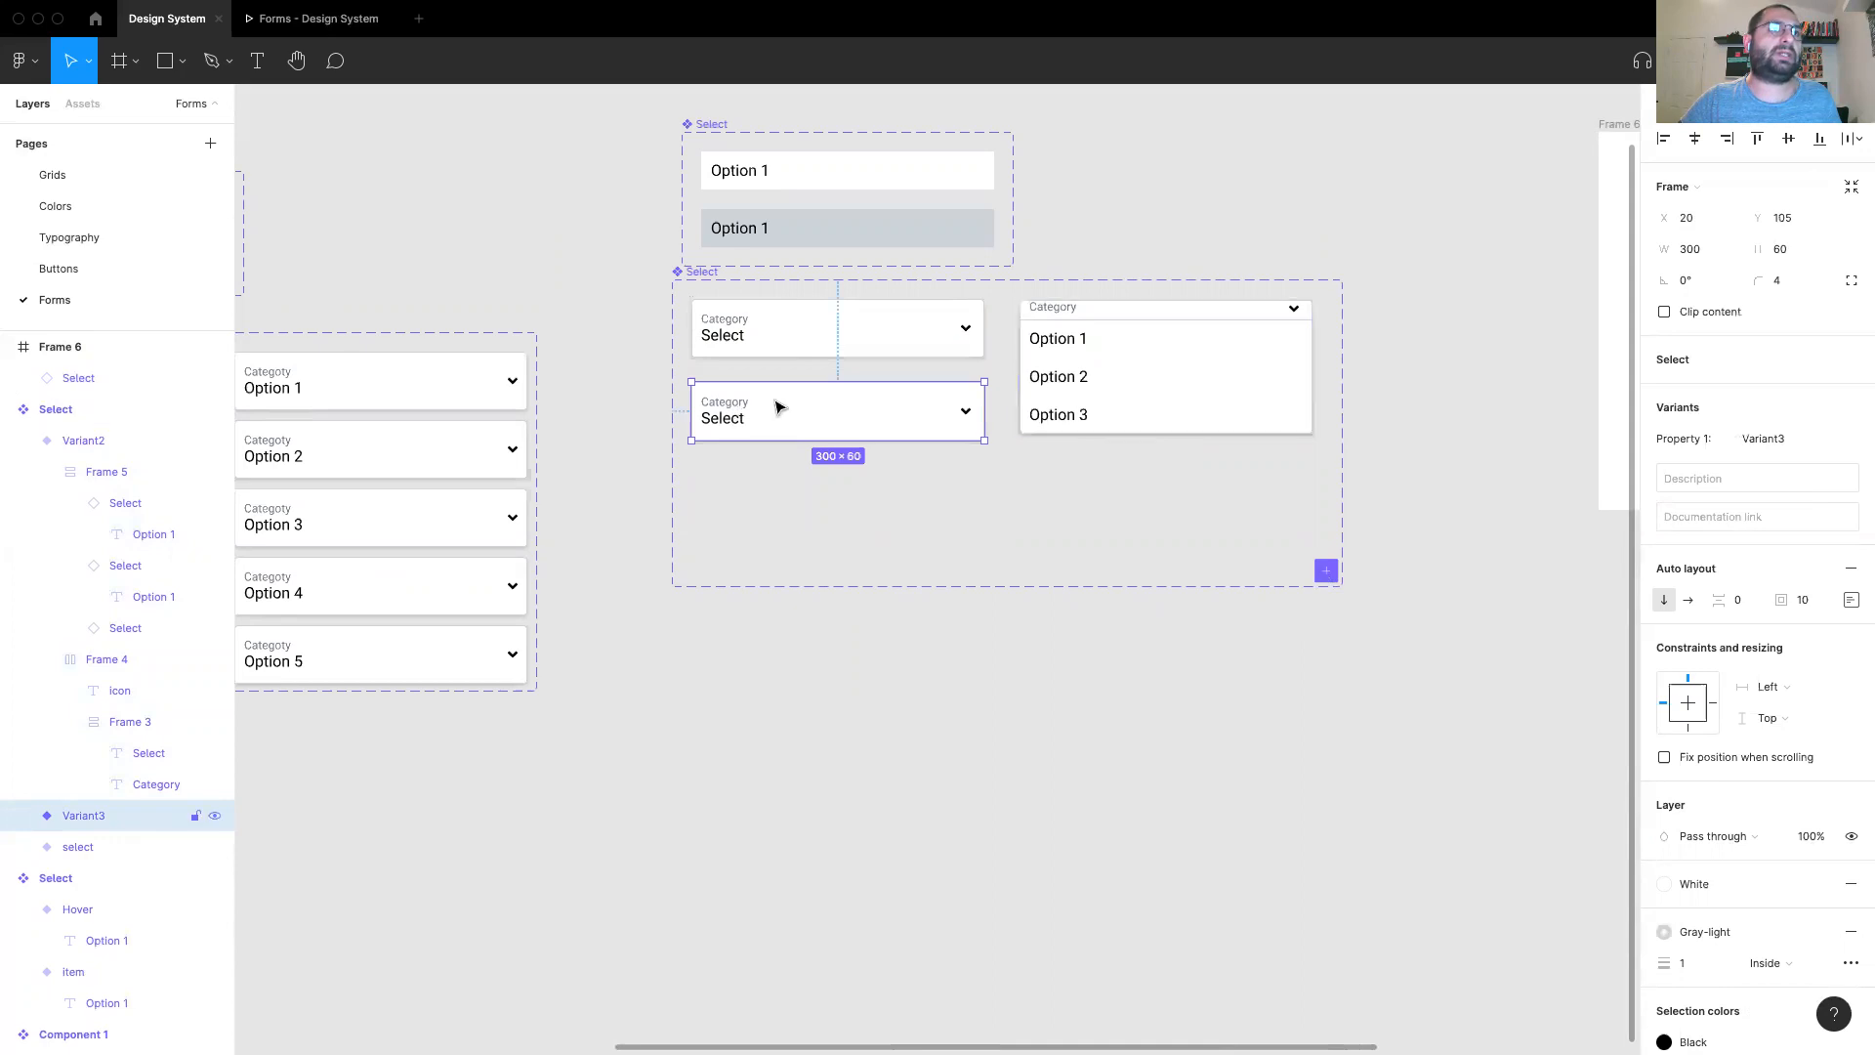
{"action": "left_click", "coordinate": [1326, 572]}
{"action": "left_click", "coordinate": [1326, 573]}
Step: Tidy the four closed select variants into one left-aligned column
{"action": "left_click_drag", "start_coordinate": [894, 527], "coordinate": [735, 315]}
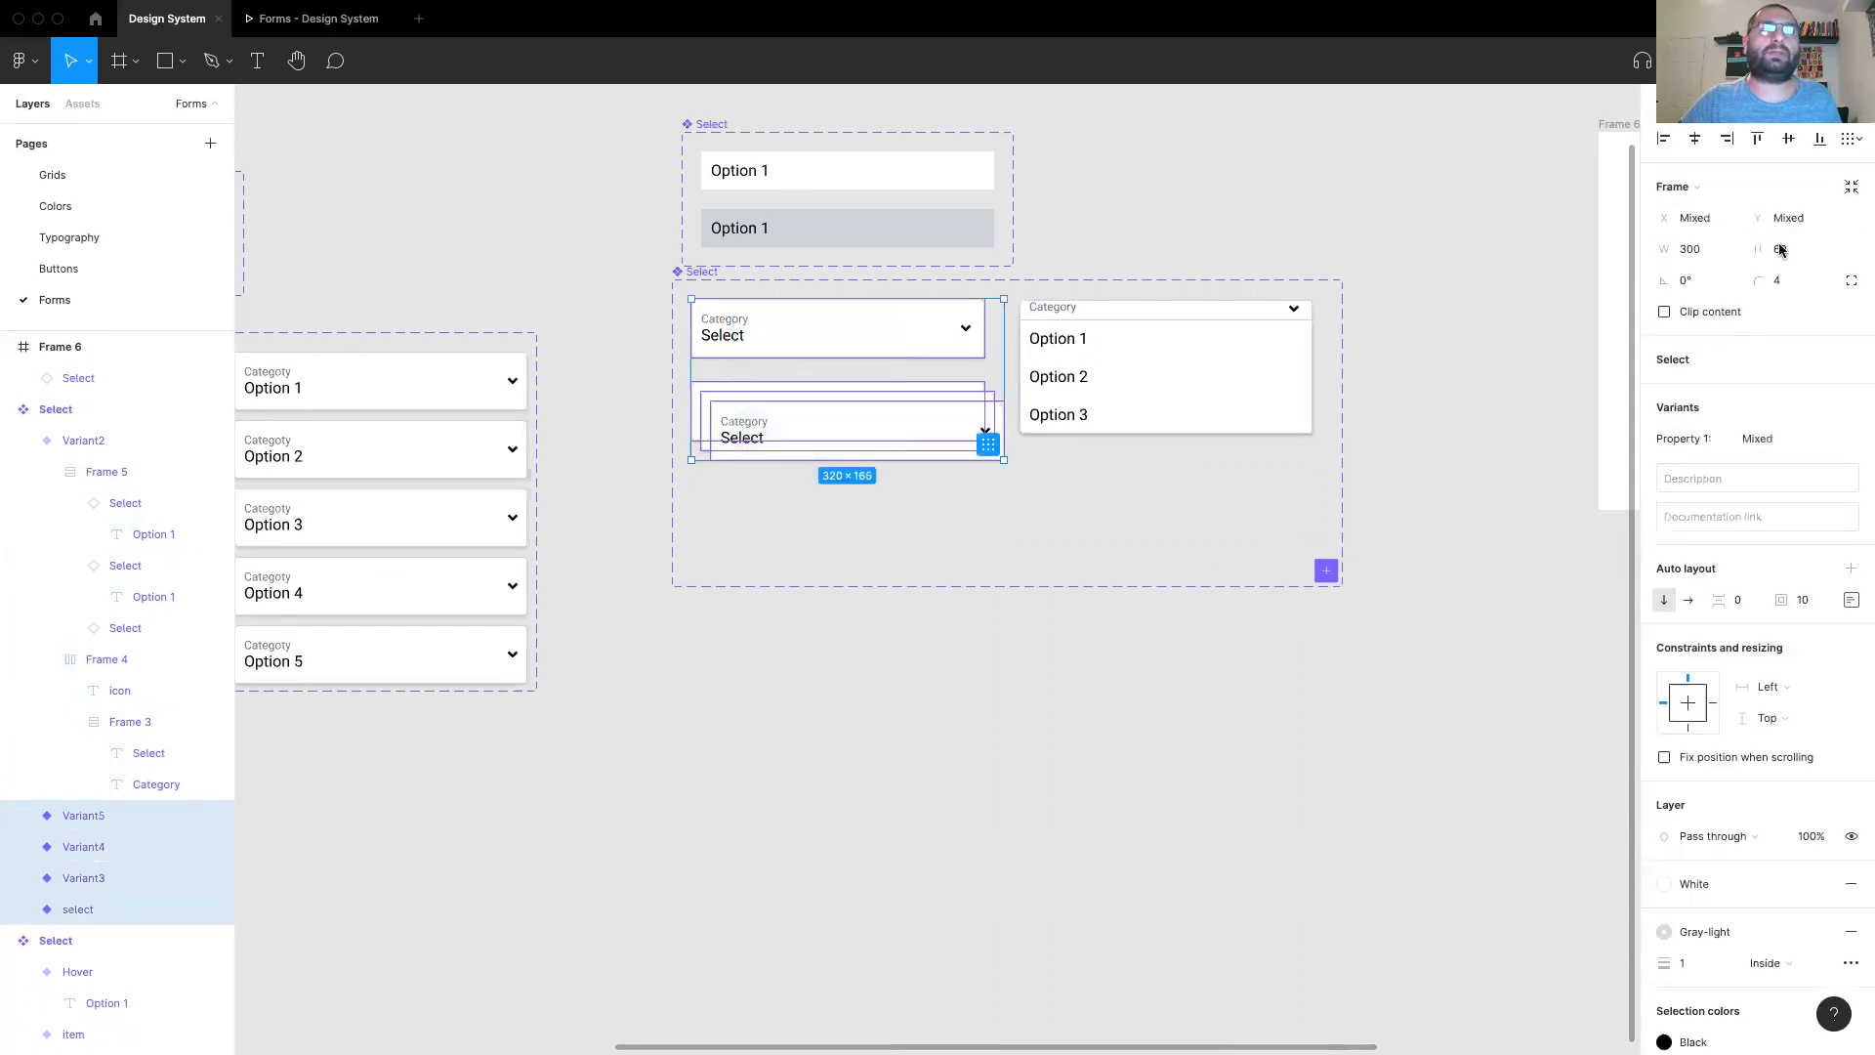
{"action": "left_click", "coordinate": [1853, 138]}
{"action": "left_click", "coordinate": [1723, 202]}
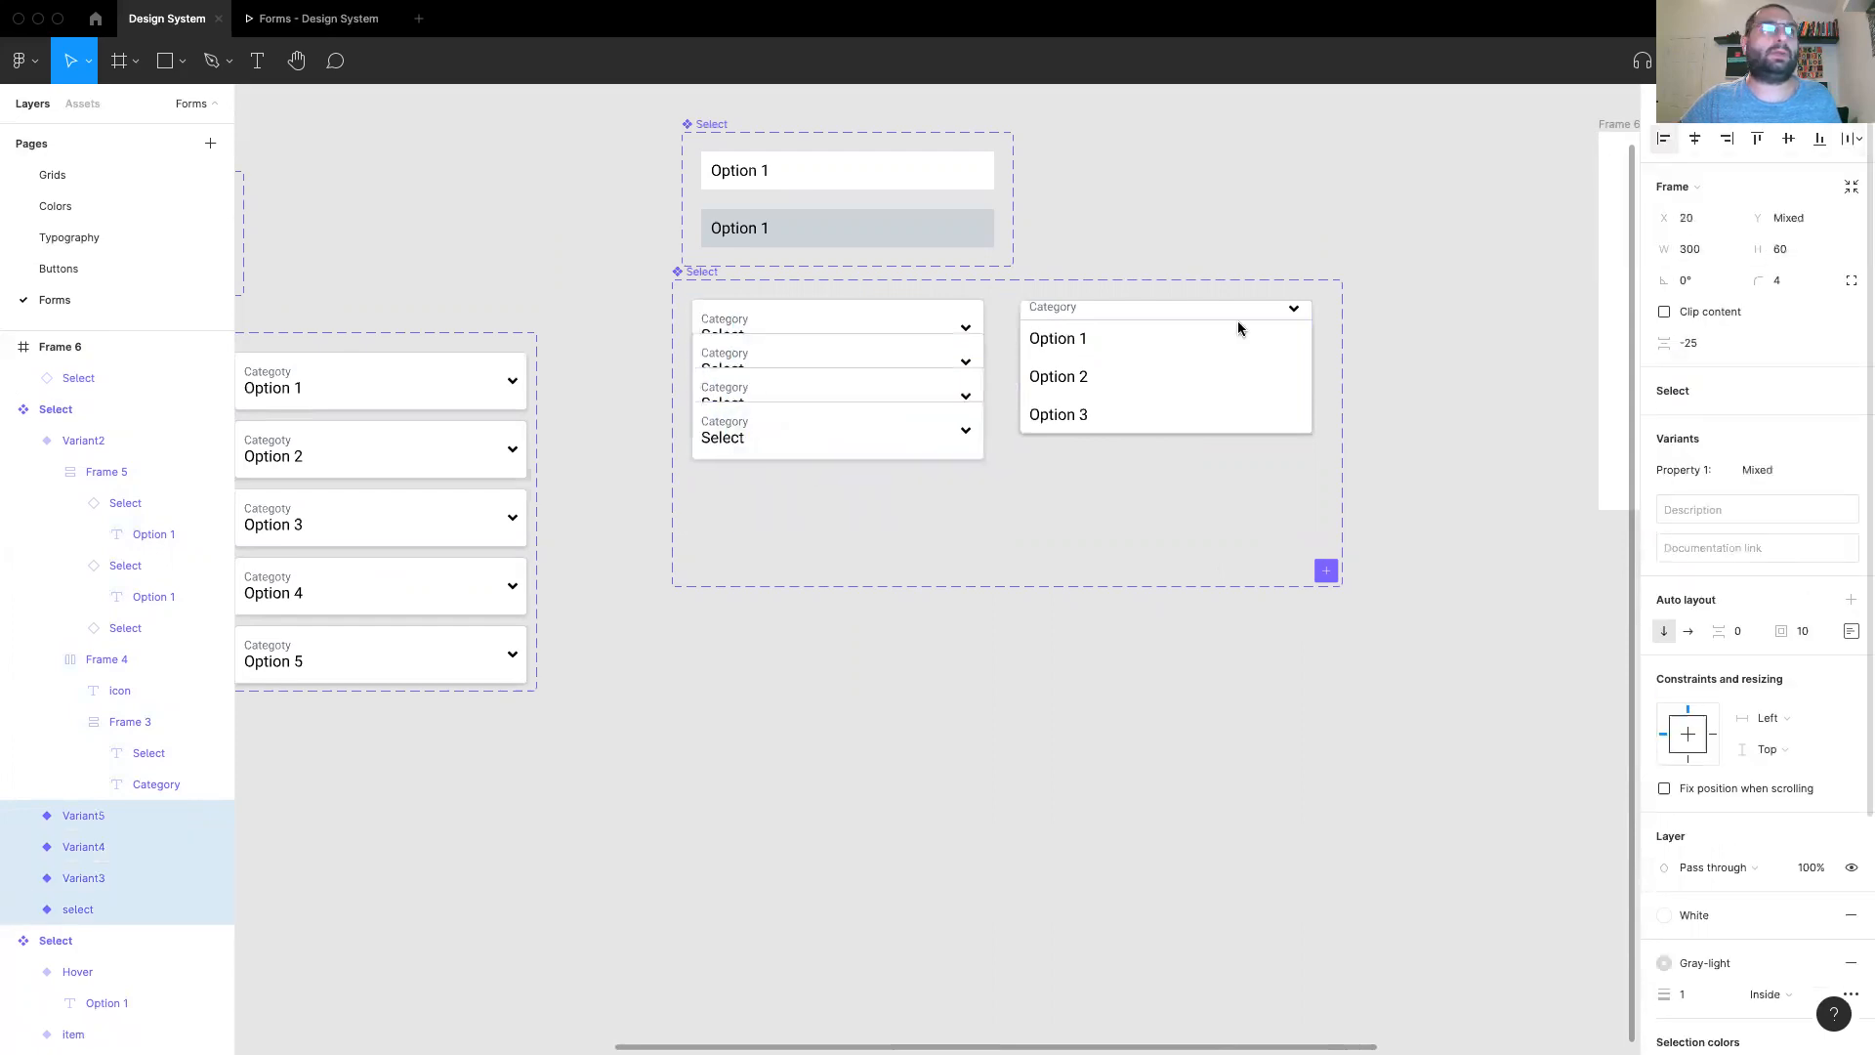
Step: Set the vertical spacing between the four closed variants to 20
{"action": "left_click", "coordinate": [1699, 342]}
{"action": "type", "text": "20"}
{"action": "key", "text": "Return"}
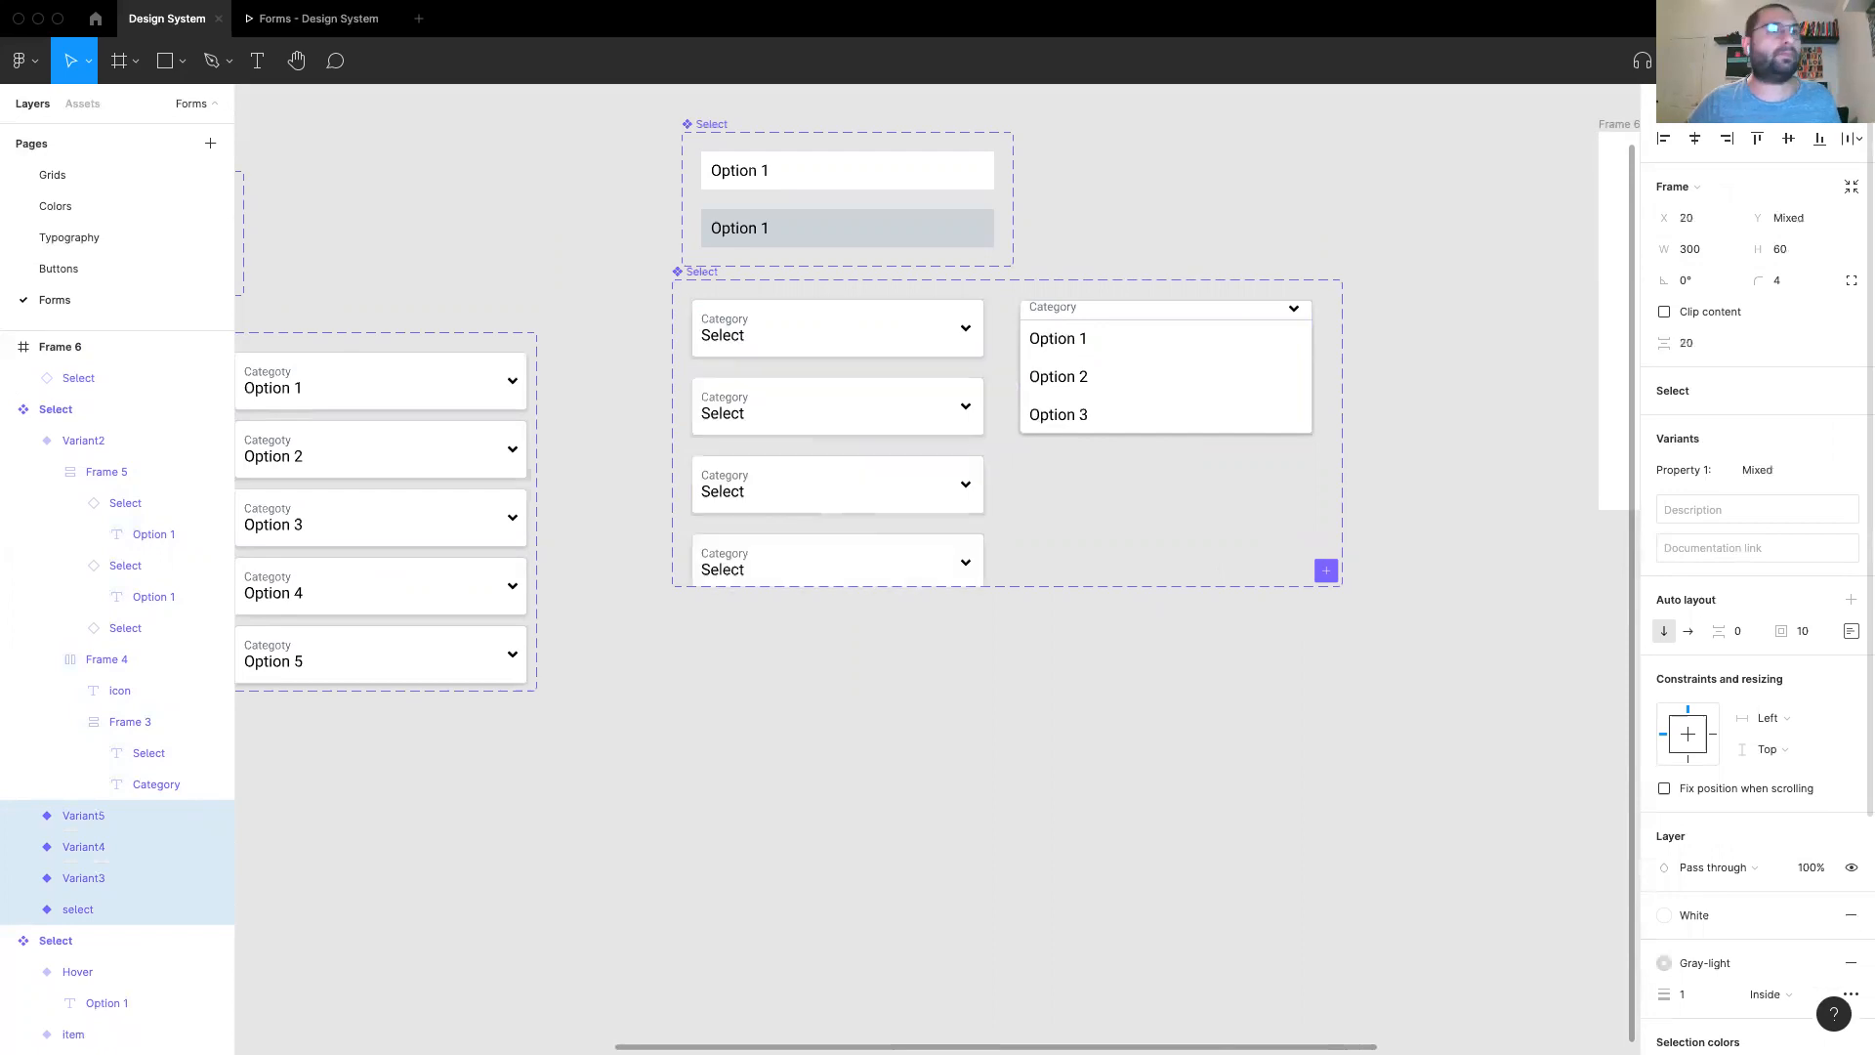
Step: Set the vertical spacing between the four closed variants to 10
{"action": "left_click", "coordinate": [1707, 343]}
{"action": "type", "text": "10"}
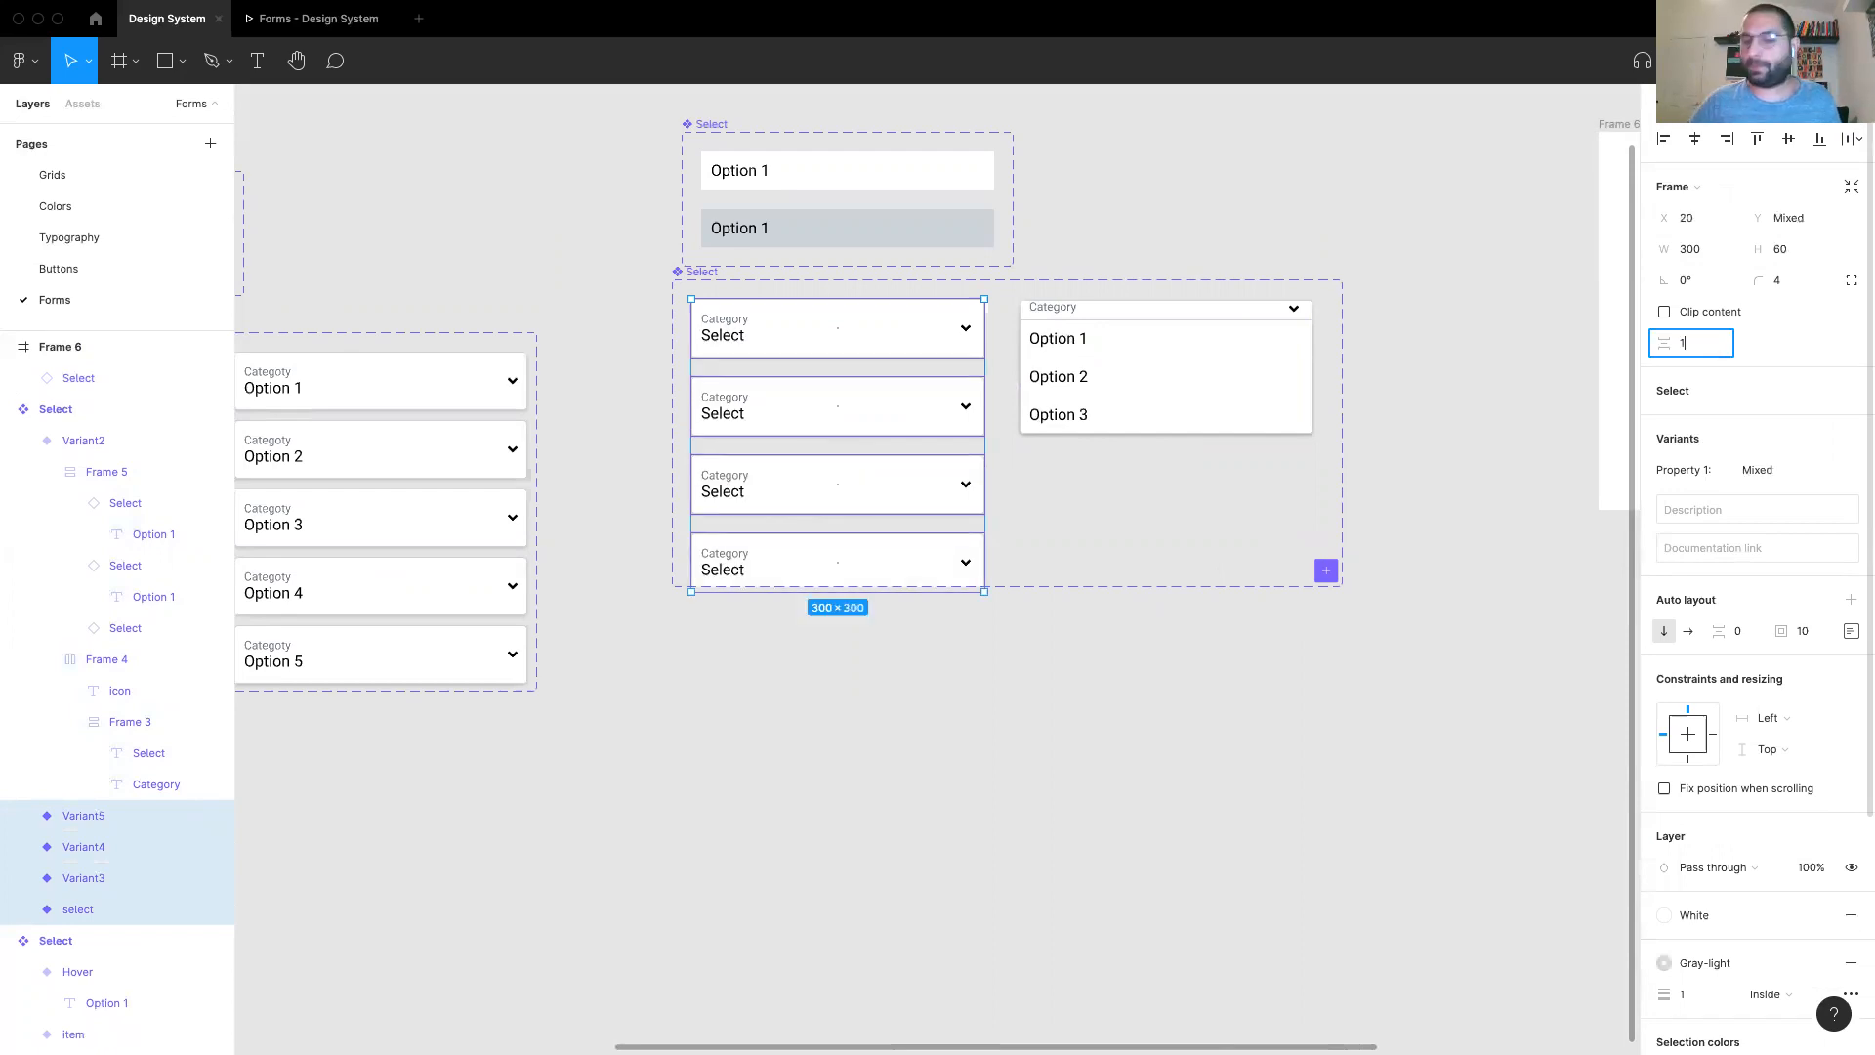
{"action": "key", "text": "Return"}
{"action": "key", "text": "Escape"}
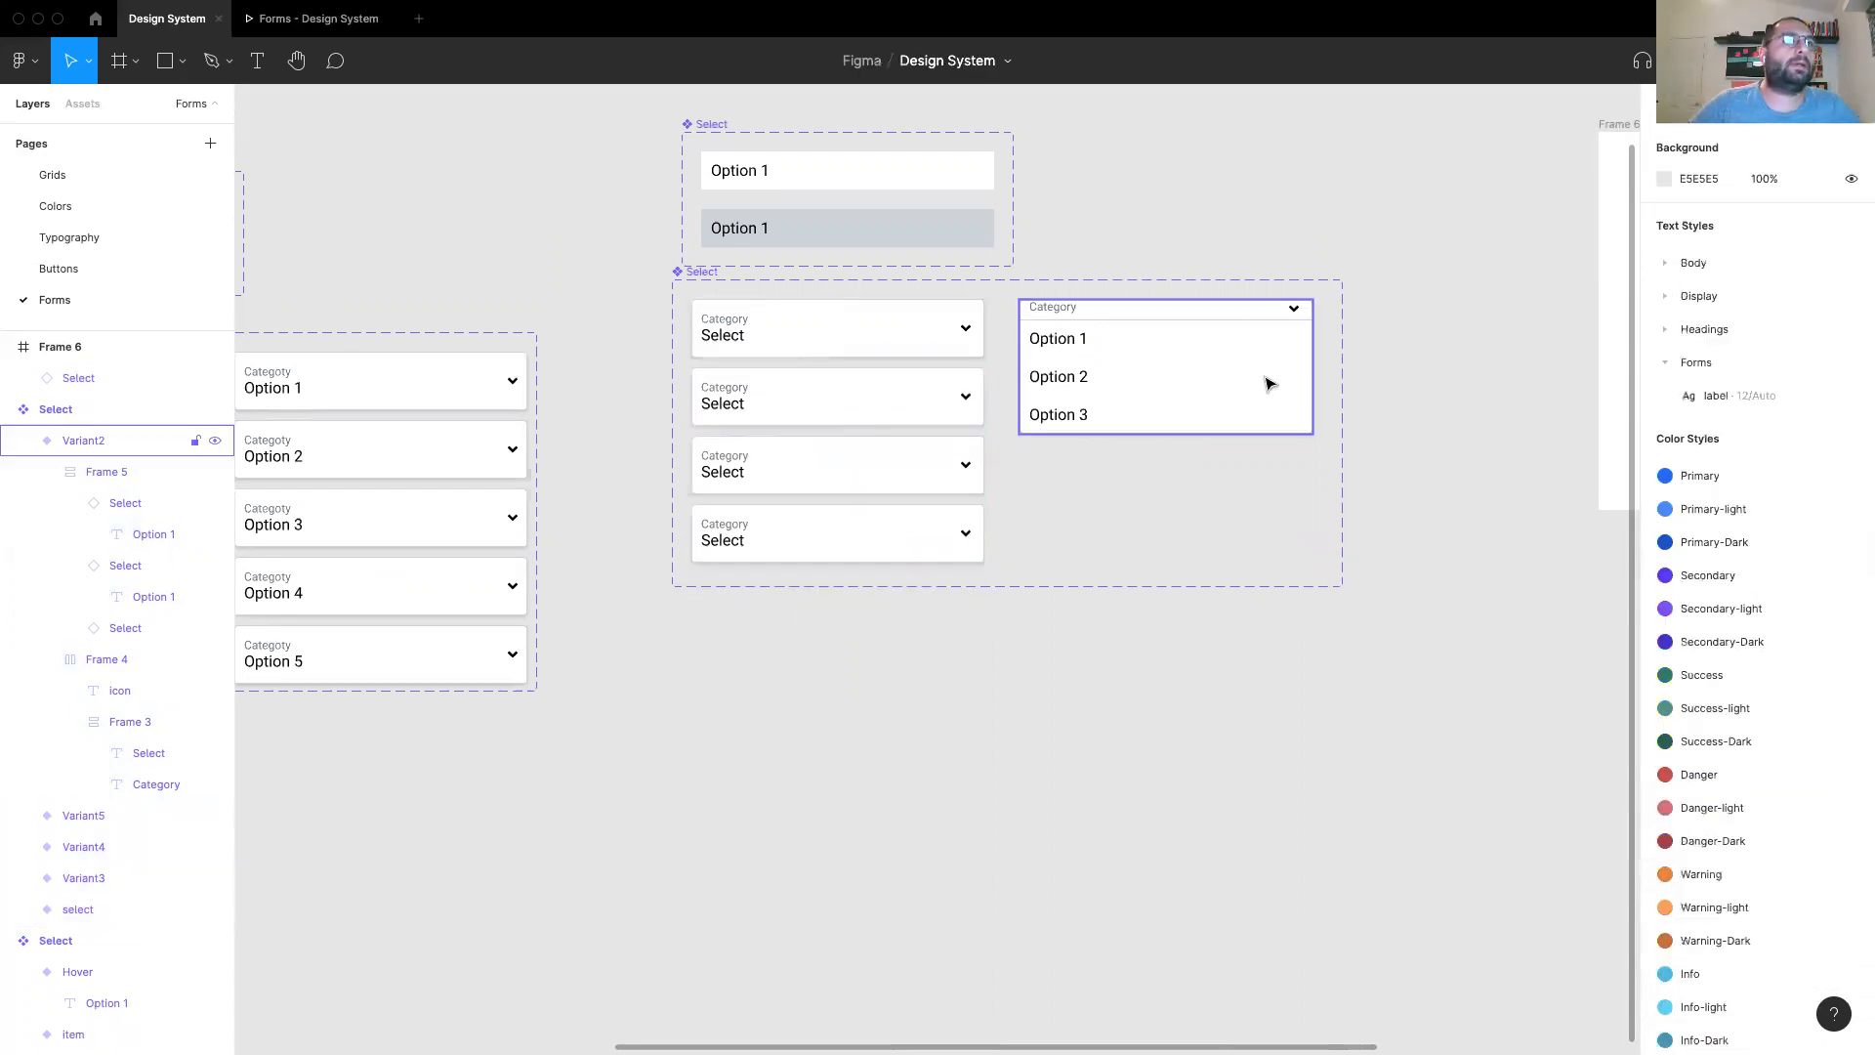
Step: Replace the Select text in Variant3 with "Option 1" and copy that text
{"action": "left_click", "coordinate": [1268, 383]}
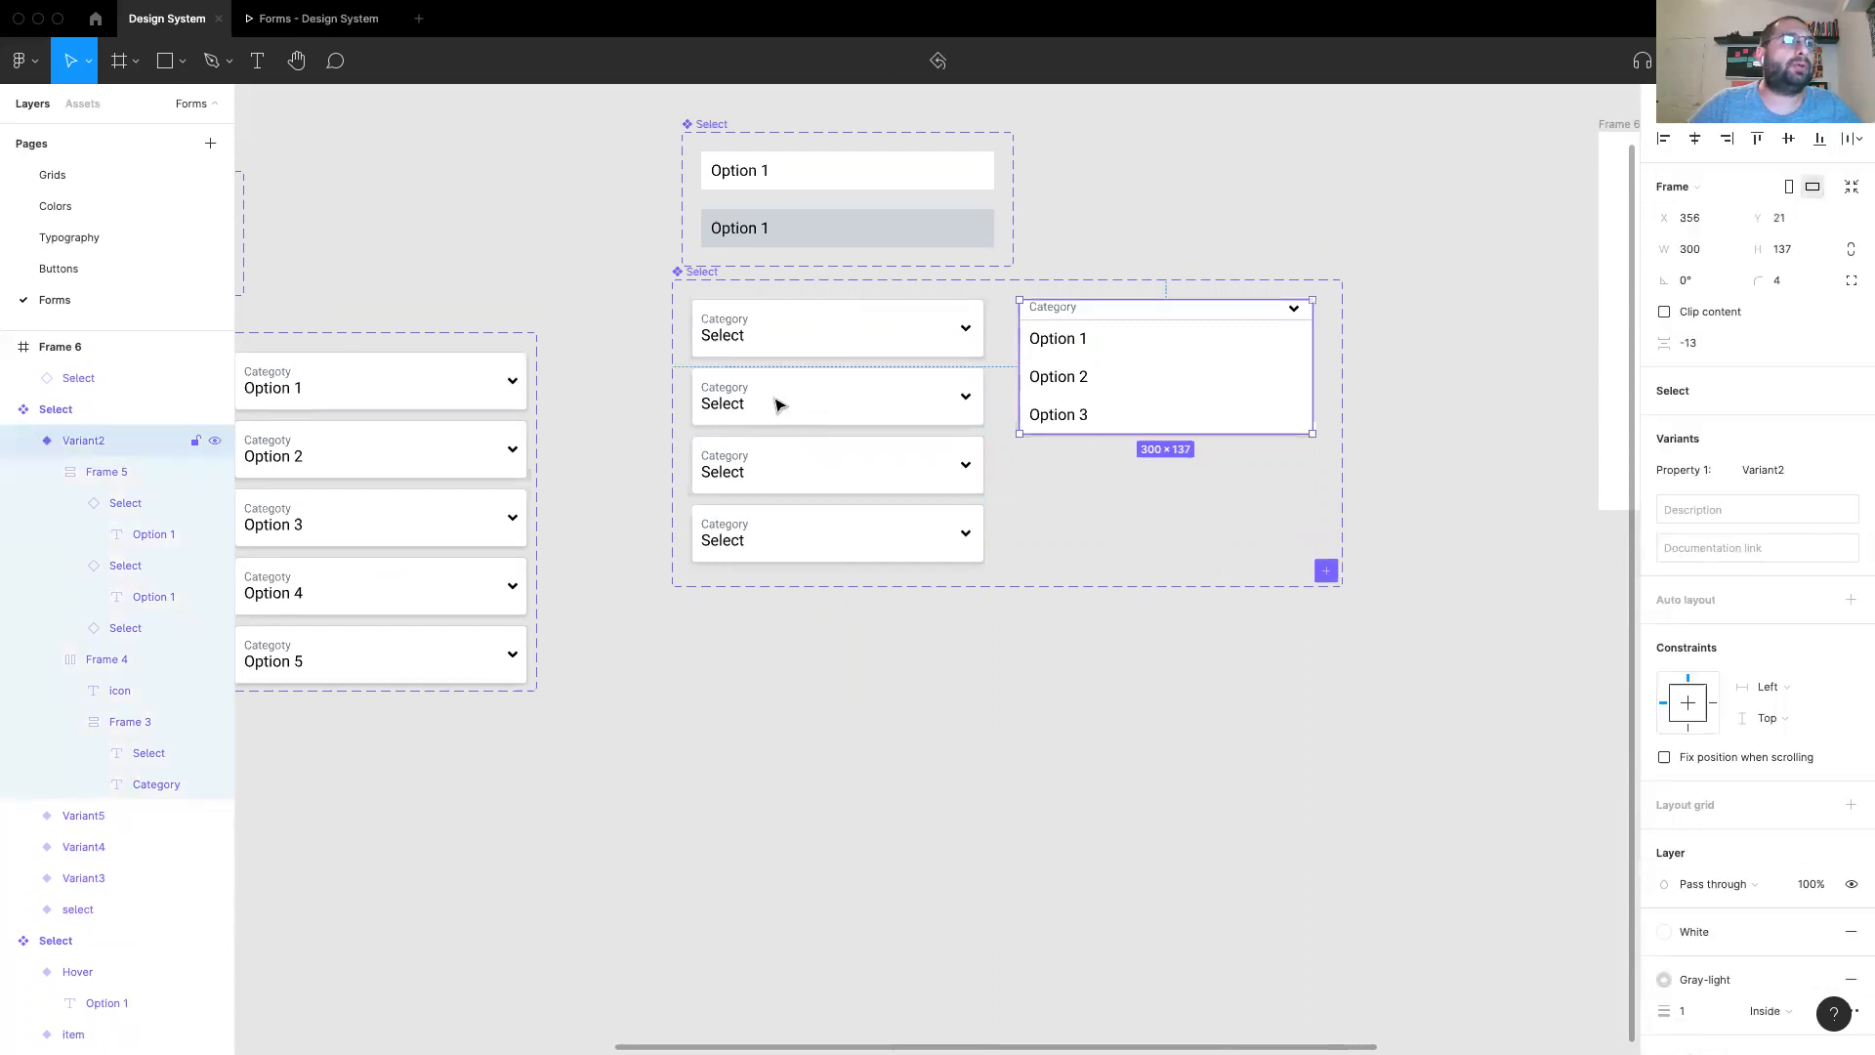
{"action": "double_click", "coordinate": [725, 411]}
{"action": "double_click", "coordinate": [724, 405]}
{"action": "double_click", "coordinate": [721, 401]}
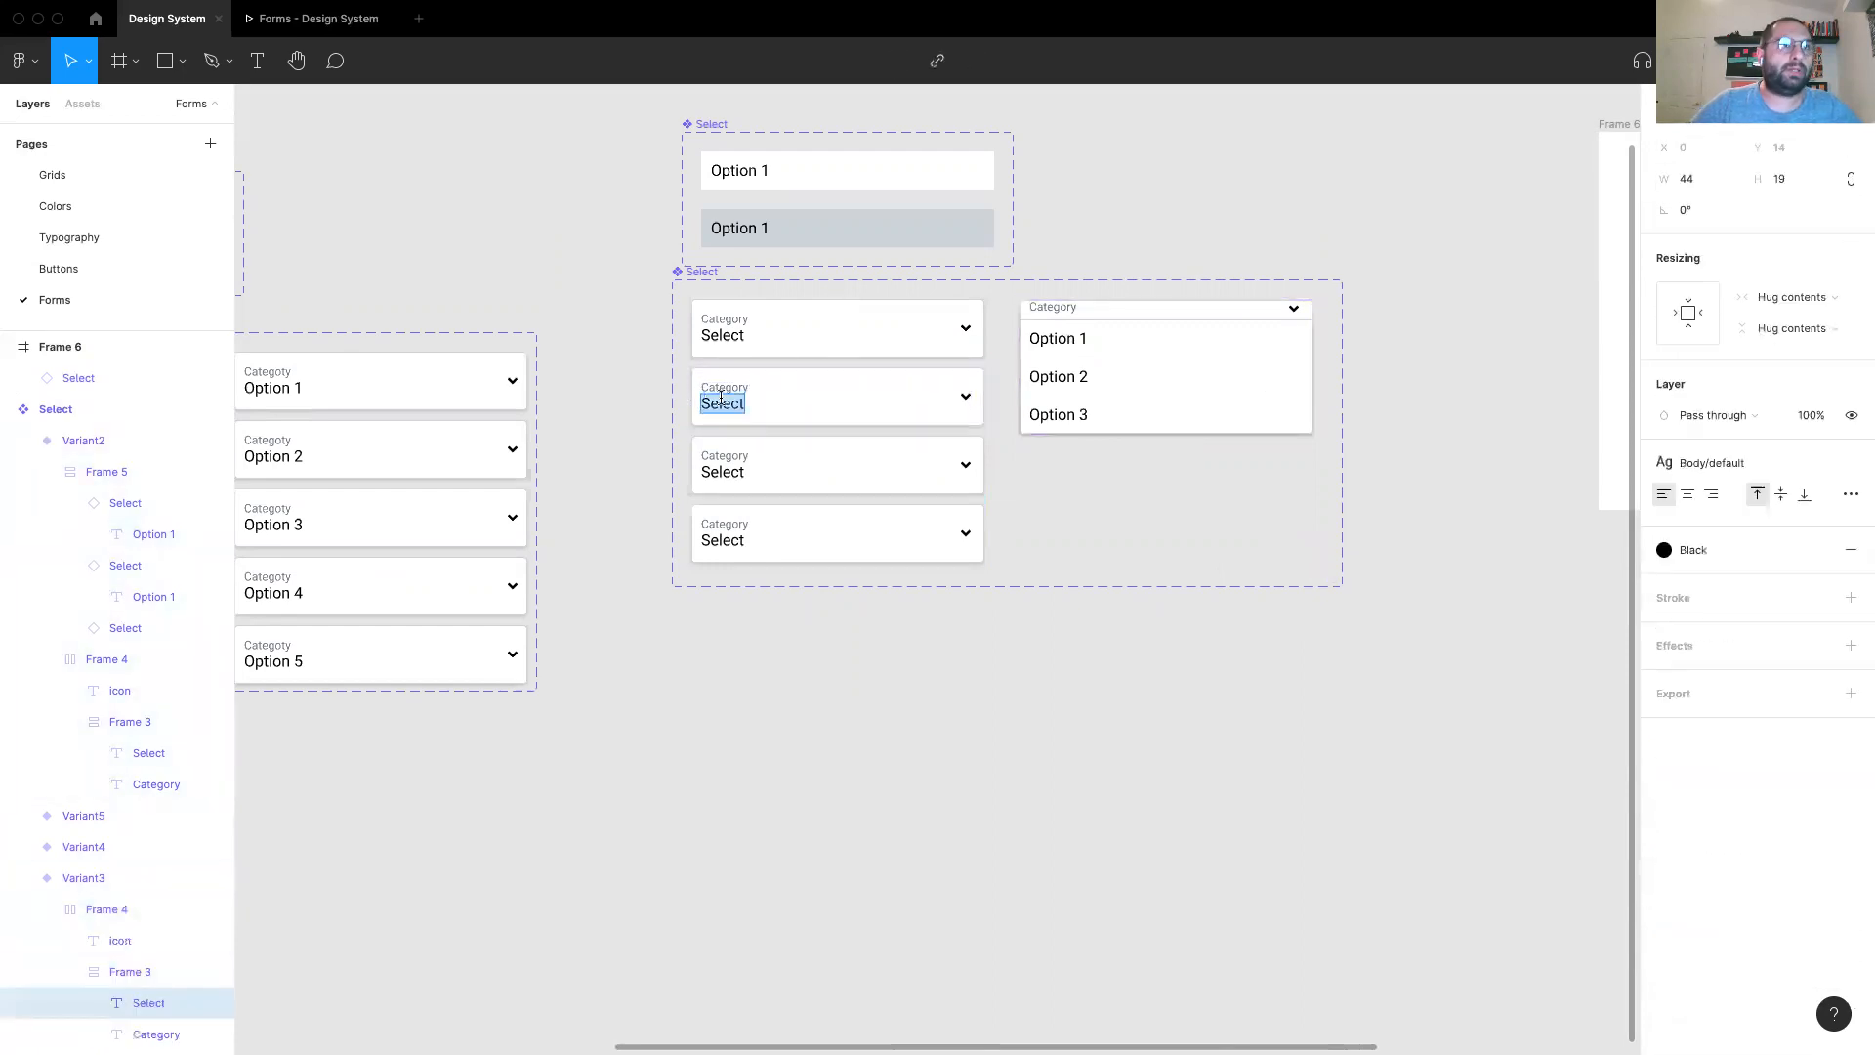
{"action": "type", "text": "Option 1"}
{"action": "key", "text": "super+a"}
{"action": "key", "text": "super+c"}
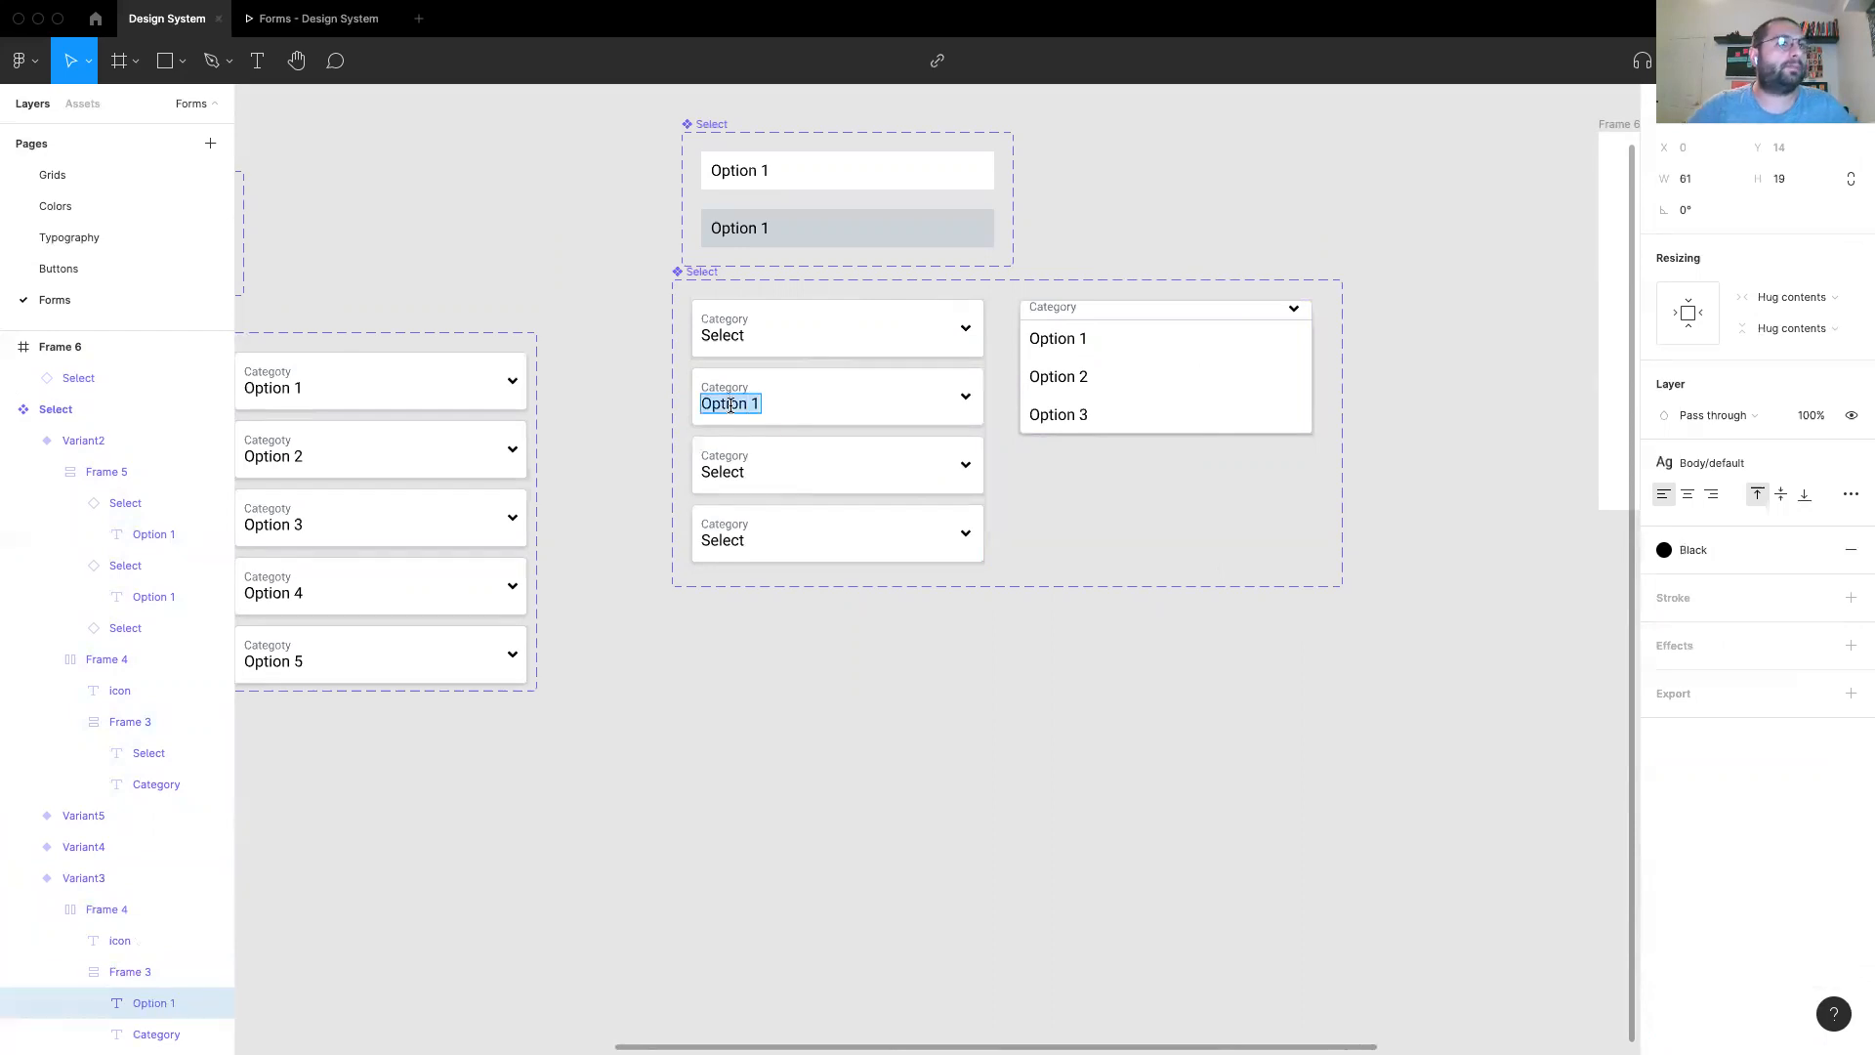
Step: Change the Select text to "Option 2" in Variant4 and "Option 3" in Variant5
{"action": "double_click", "coordinate": [715, 470]}
{"action": "key", "text": "super+v"}
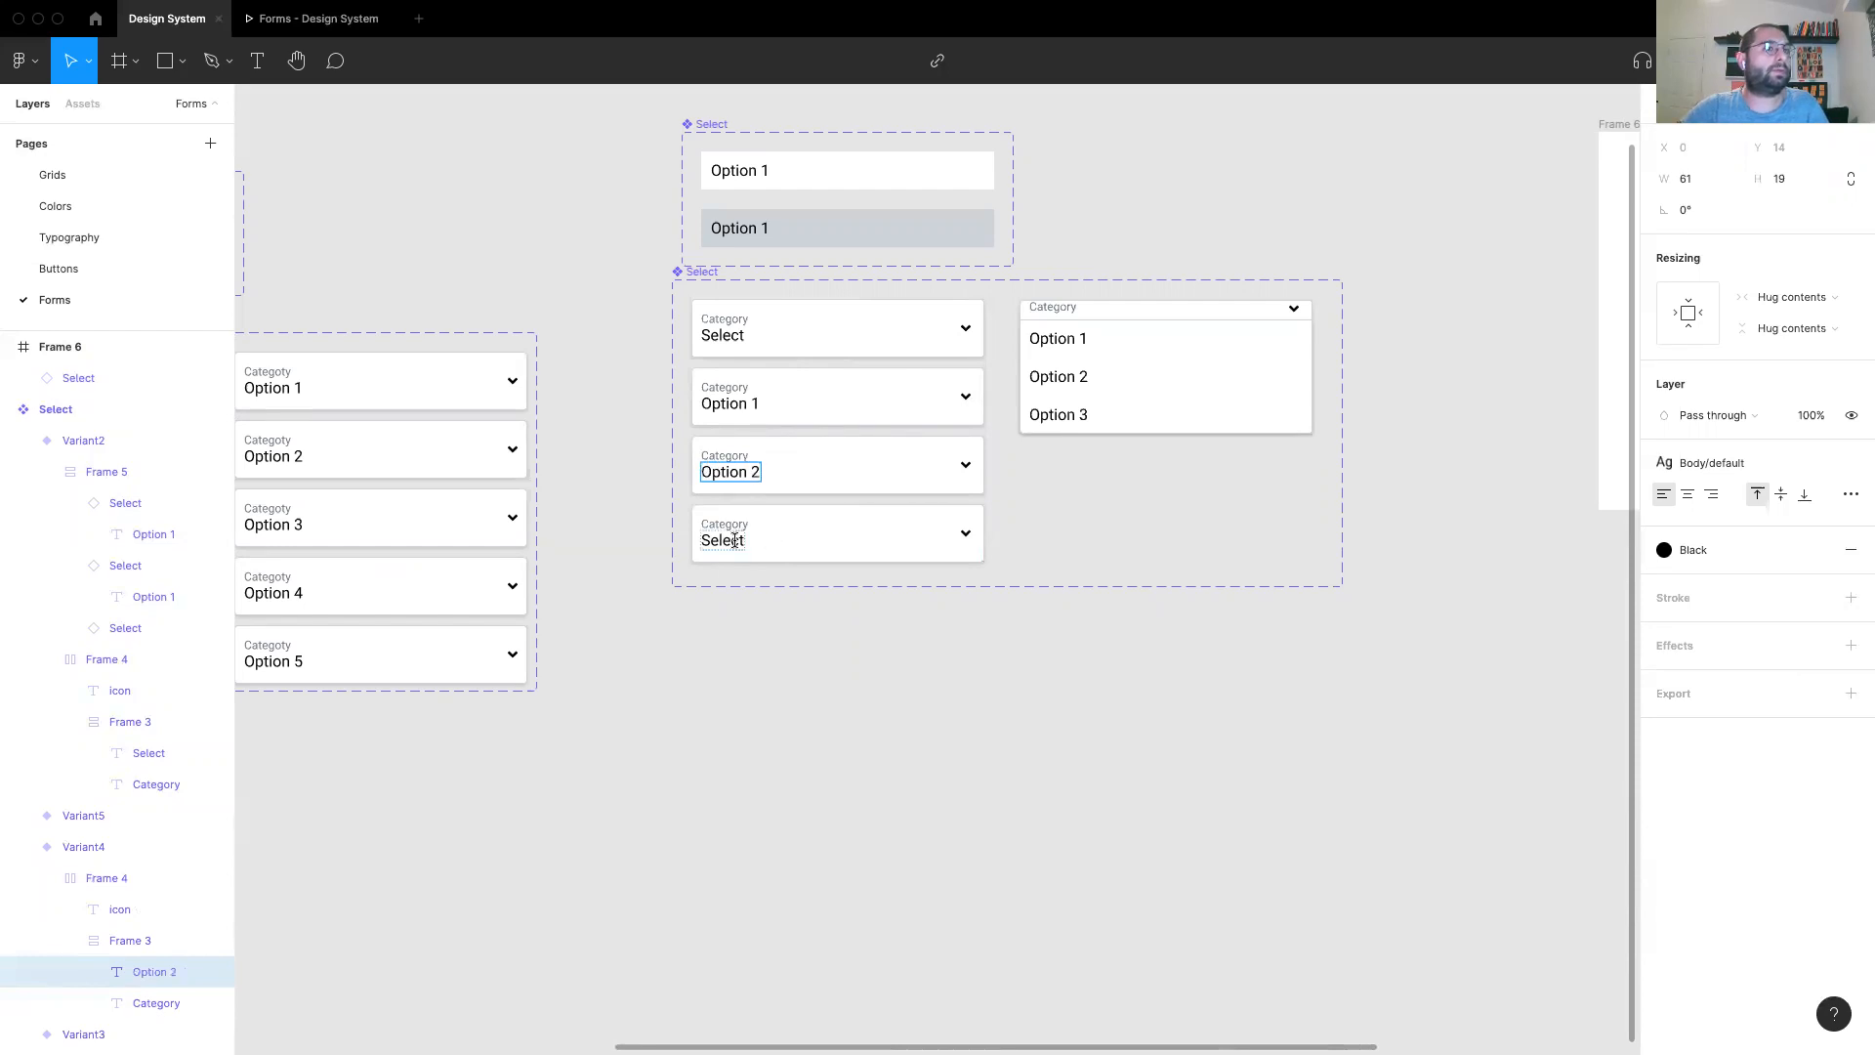
{"action": "double_click", "coordinate": [734, 540]}
{"action": "key", "text": "super+v"}
{"action": "key", "text": "BackSpace"}
{"action": "type", "text": "3"}
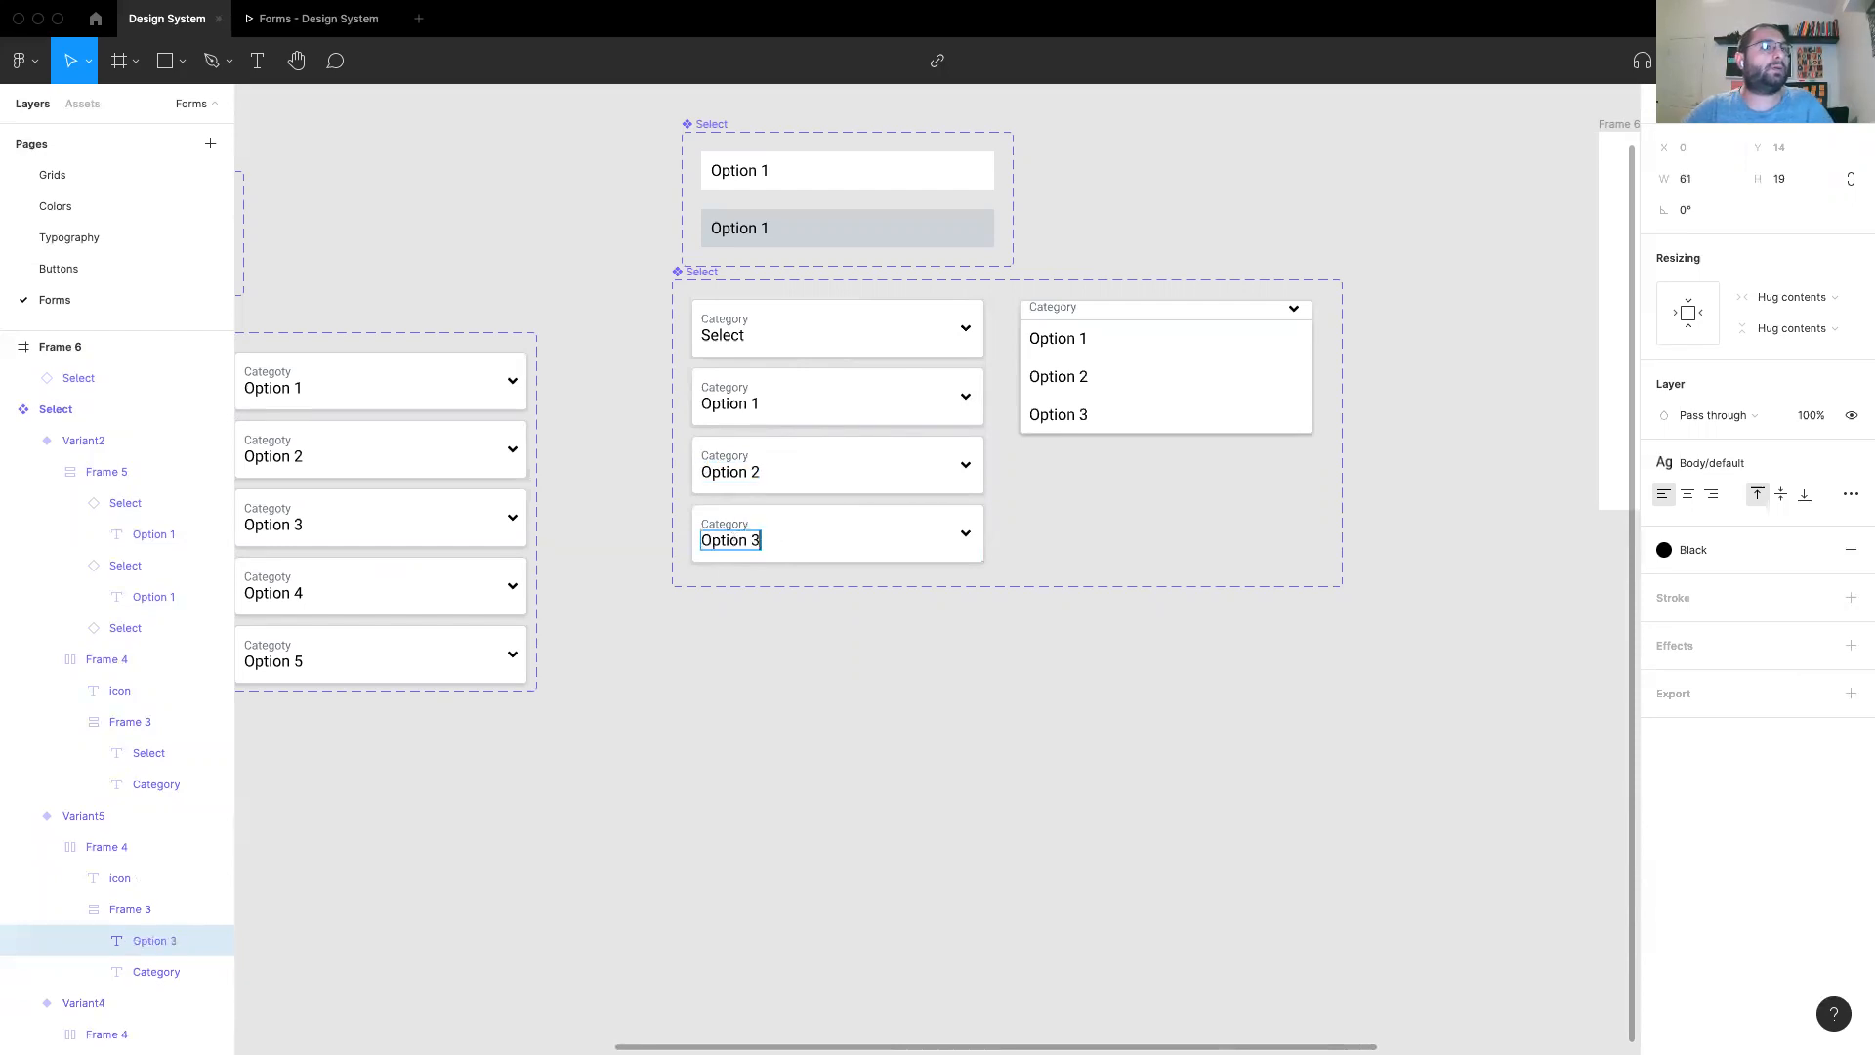
{"action": "key", "text": "Escape"}
Step: Try setting the vertical spacing inside Variant2 to 0 and undo the change
{"action": "left_click", "coordinate": [1308, 327]}
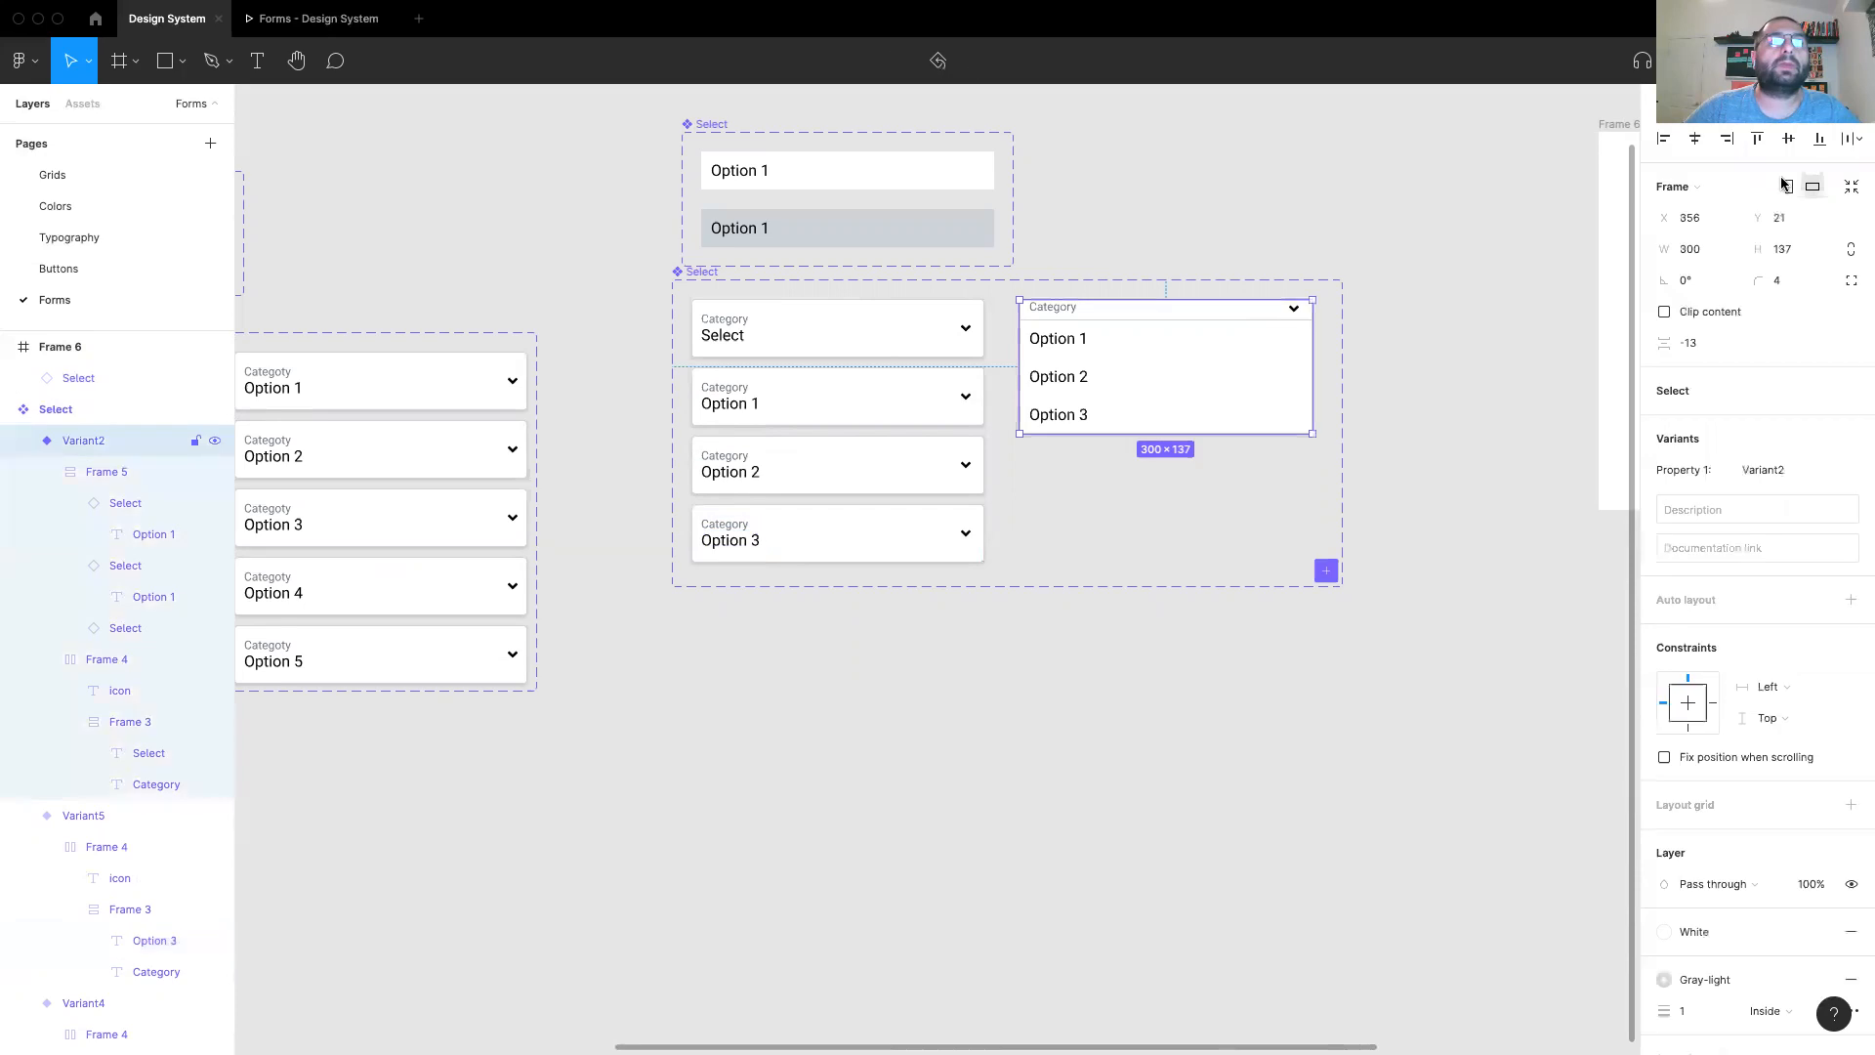
{"action": "left_click", "coordinate": [1700, 350]}
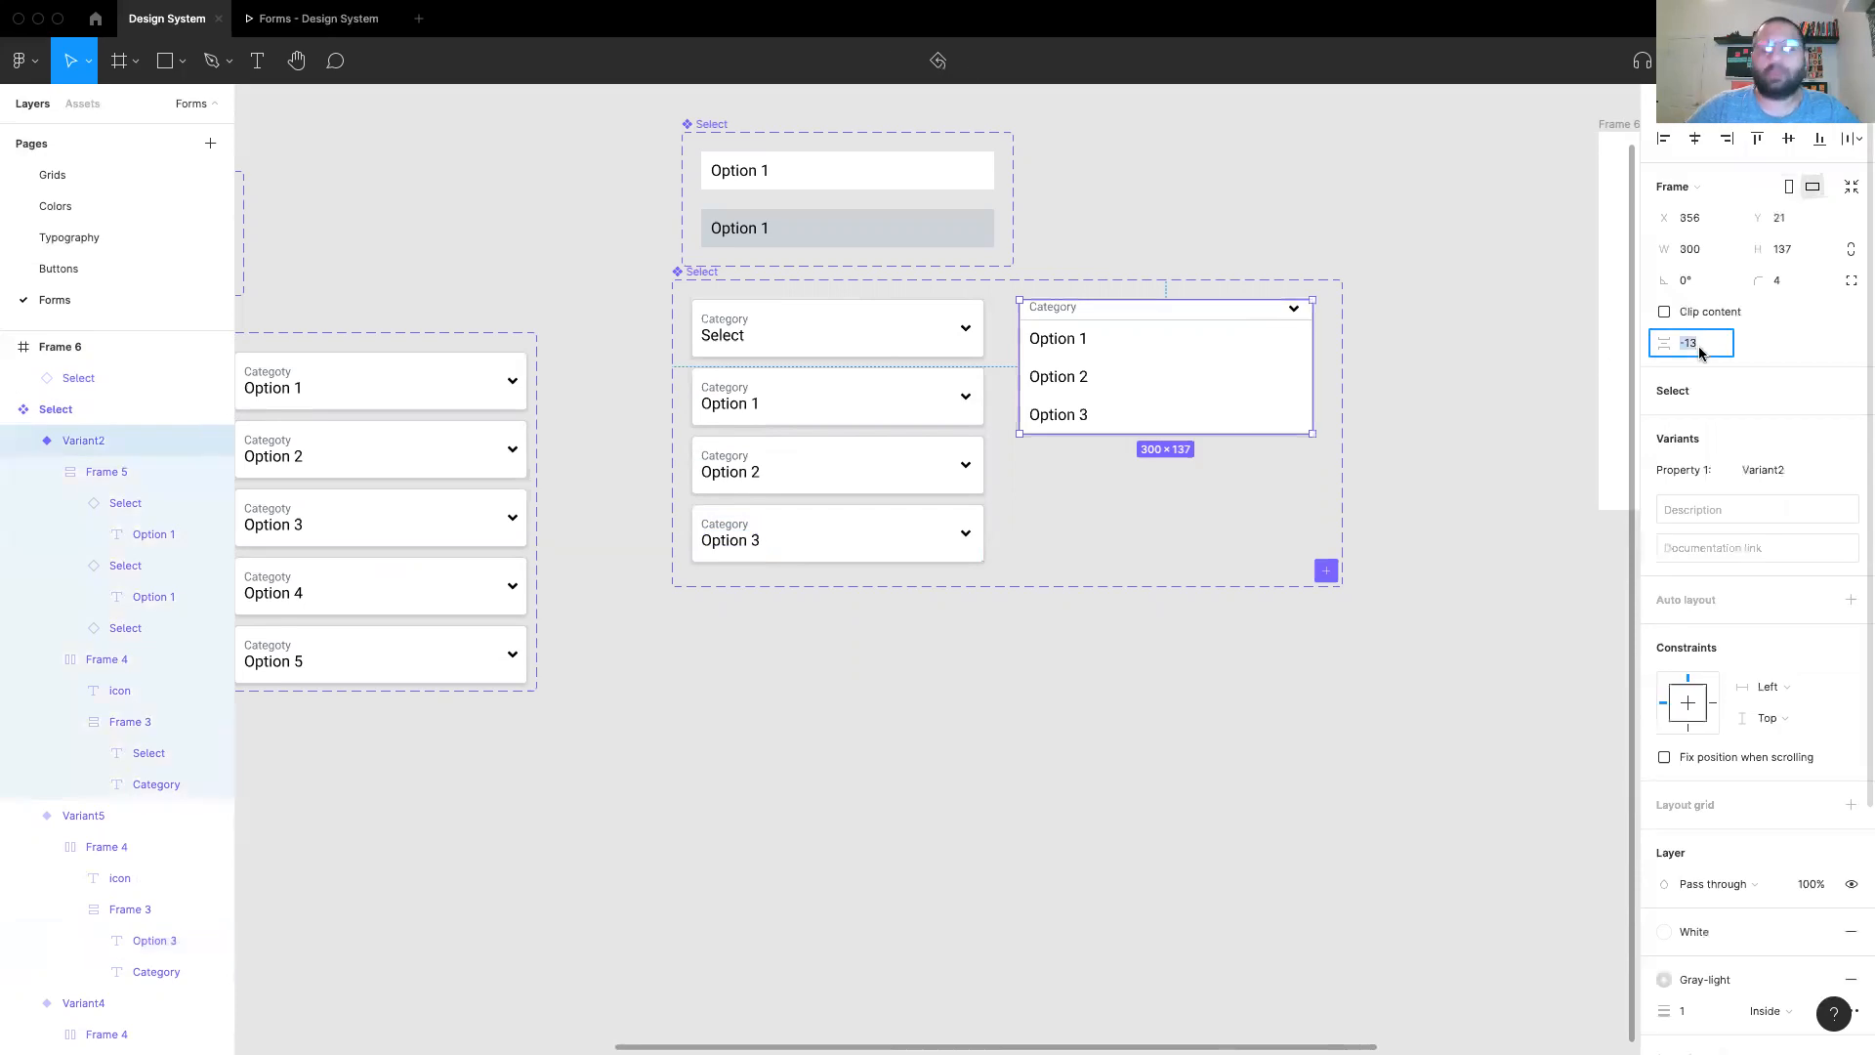
{"action": "type", "text": "0"}
{"action": "key", "text": "Return"}
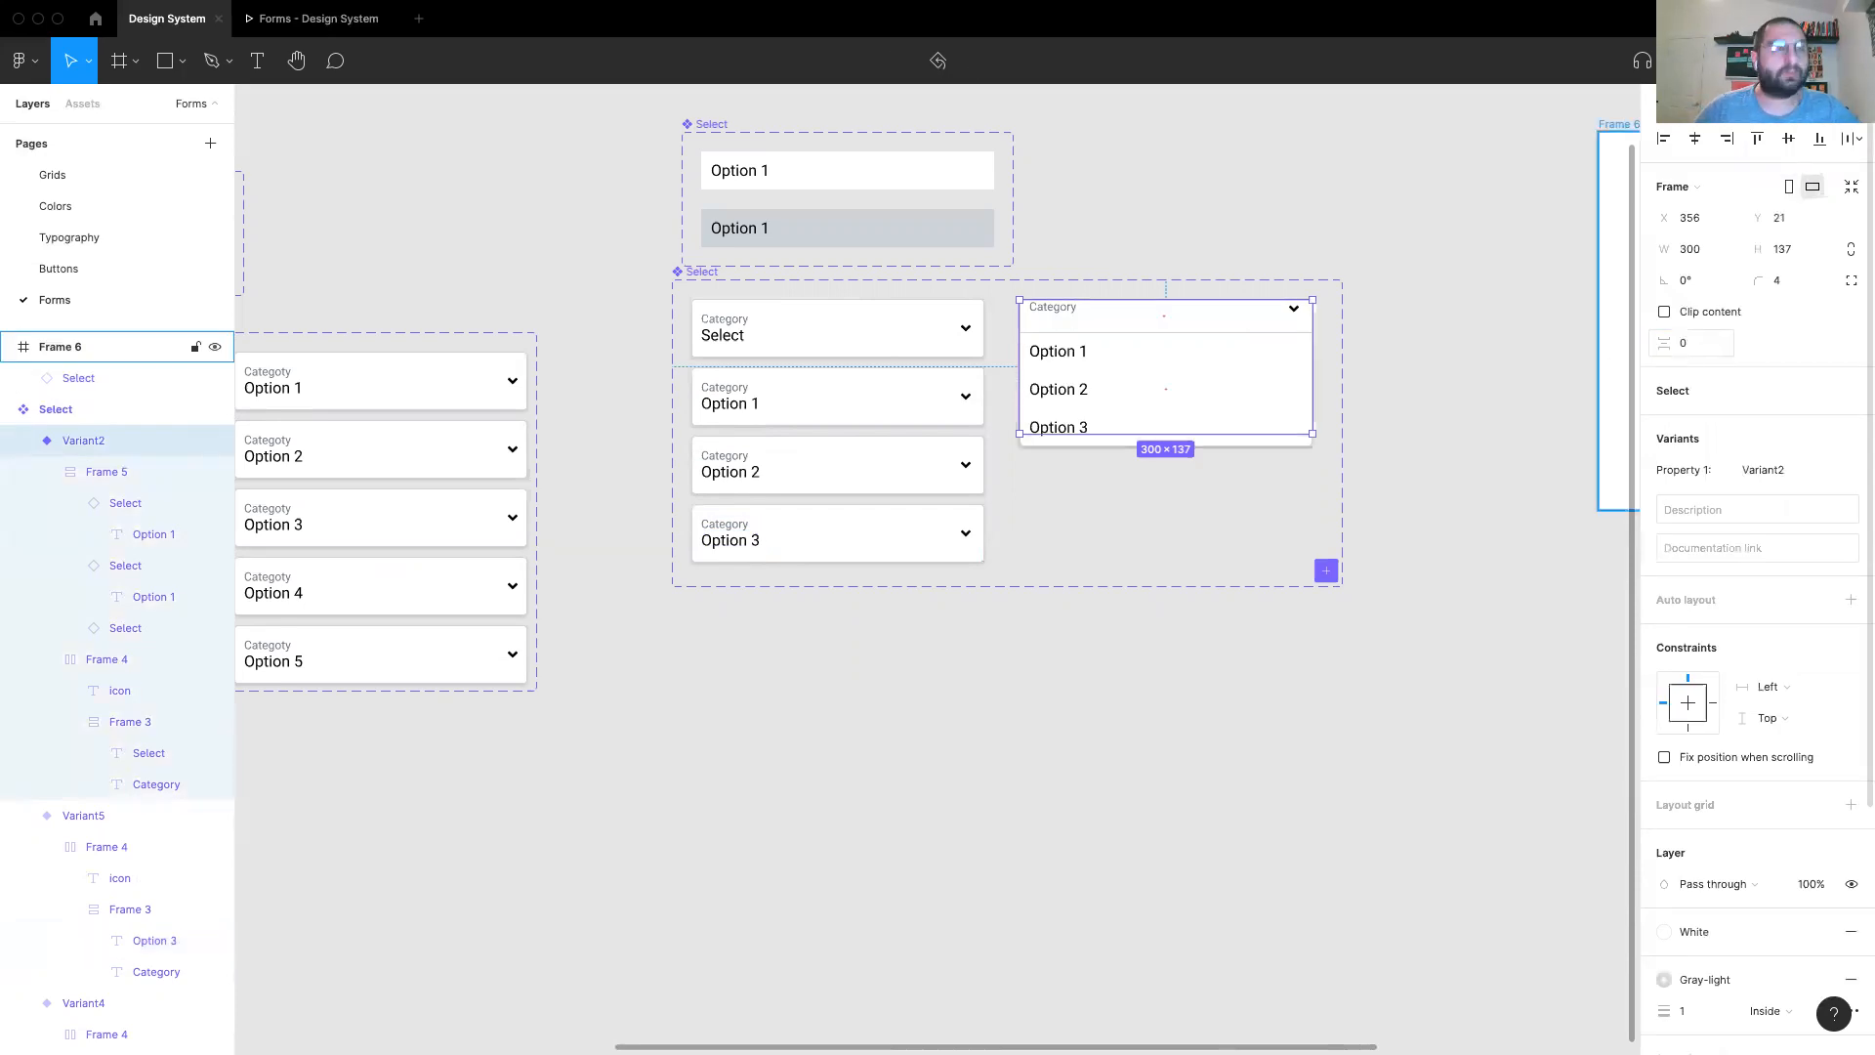
{"action": "key", "text": "ctrl+z"}
{"action": "left_click", "coordinate": [1406, 327]}
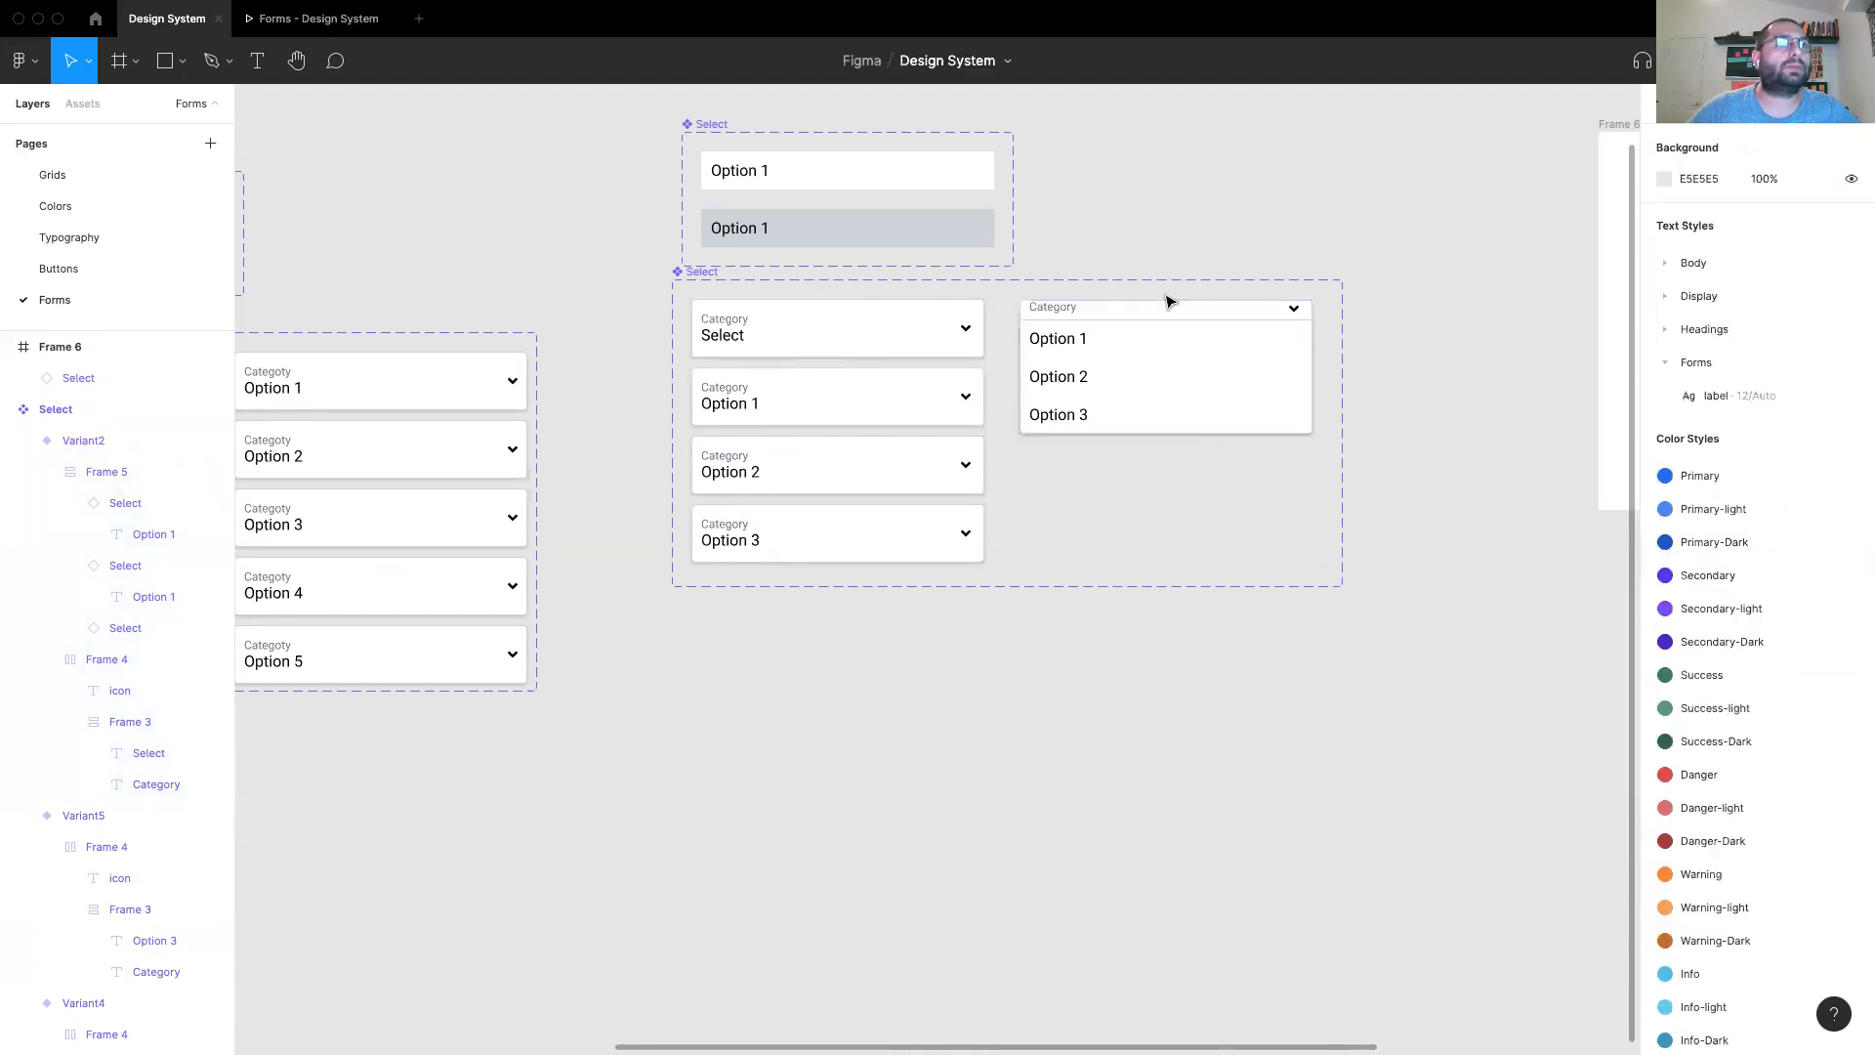
Step: Try auto layout padding values of 10 and 7 on the Category header frame in Variant2
{"action": "left_click", "coordinate": [1159, 306]}
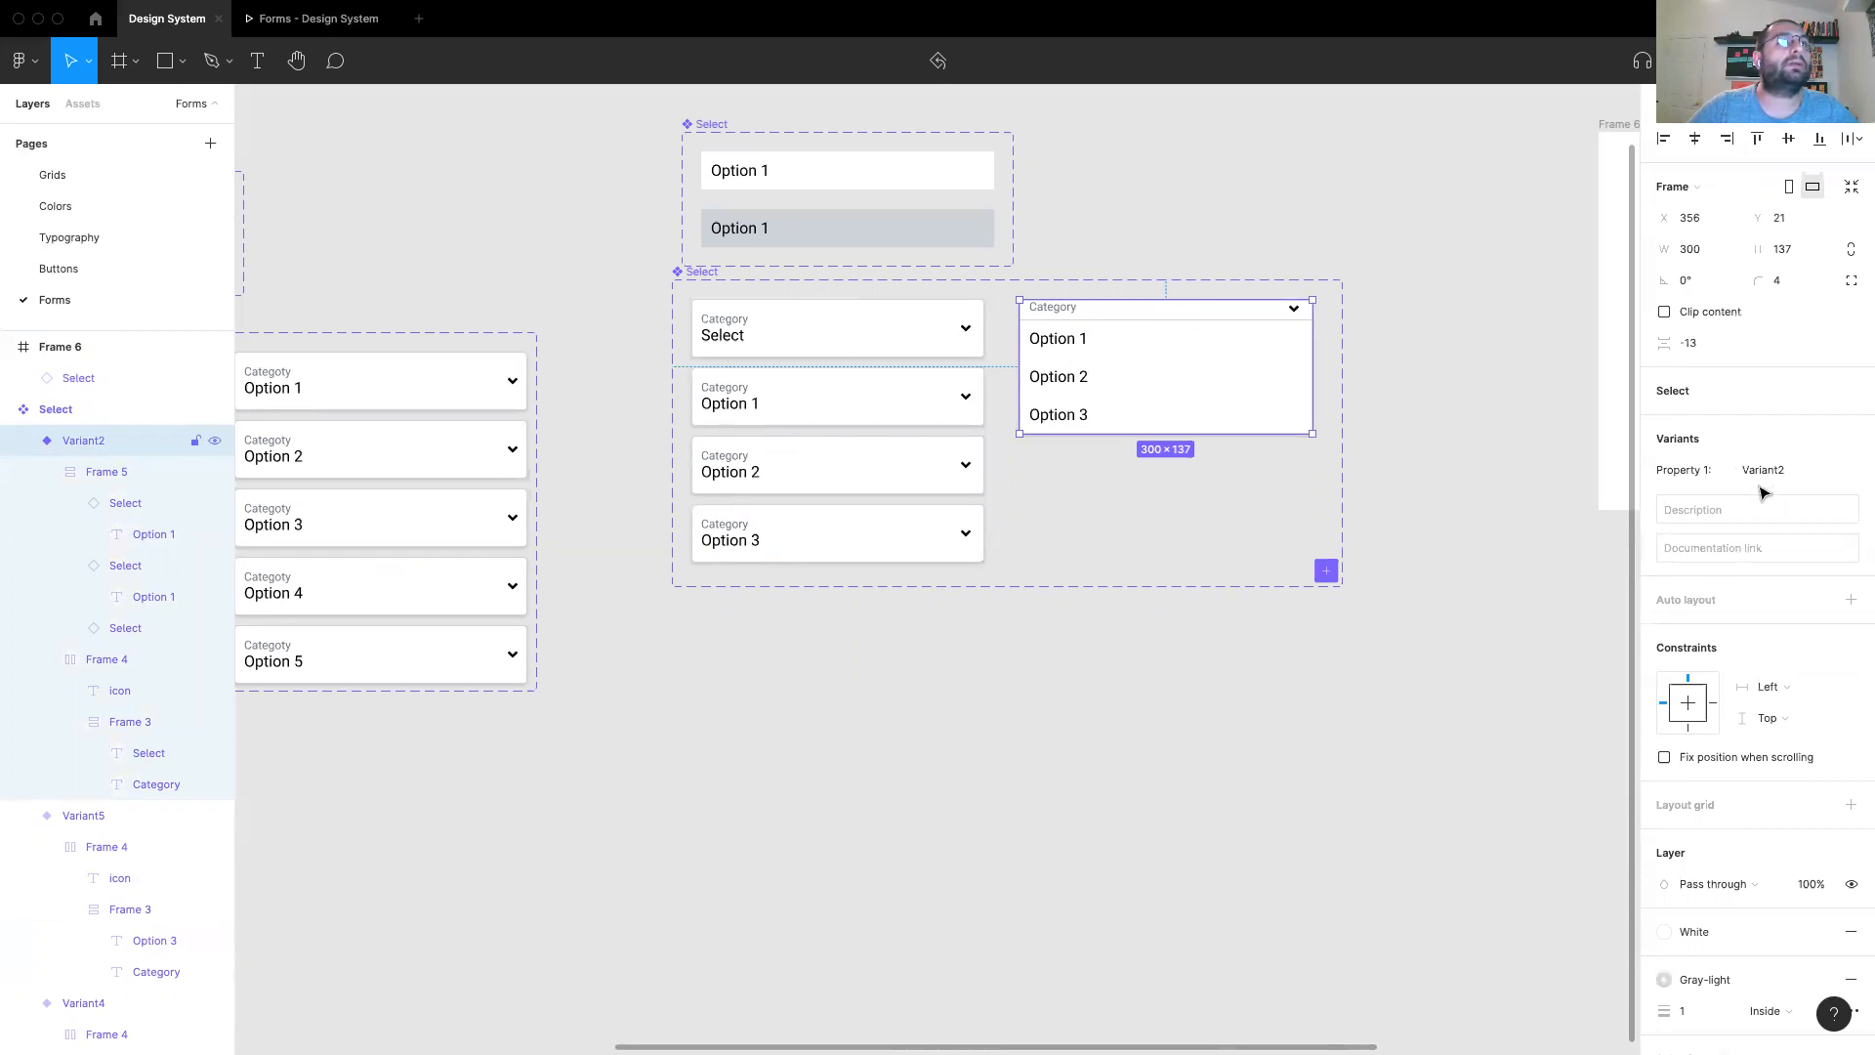
{"action": "left_click", "coordinate": [1445, 410]}
{"action": "scroll", "coordinate": [1512, 434], "scroll_direction": "up", "scroll_amount": 5}
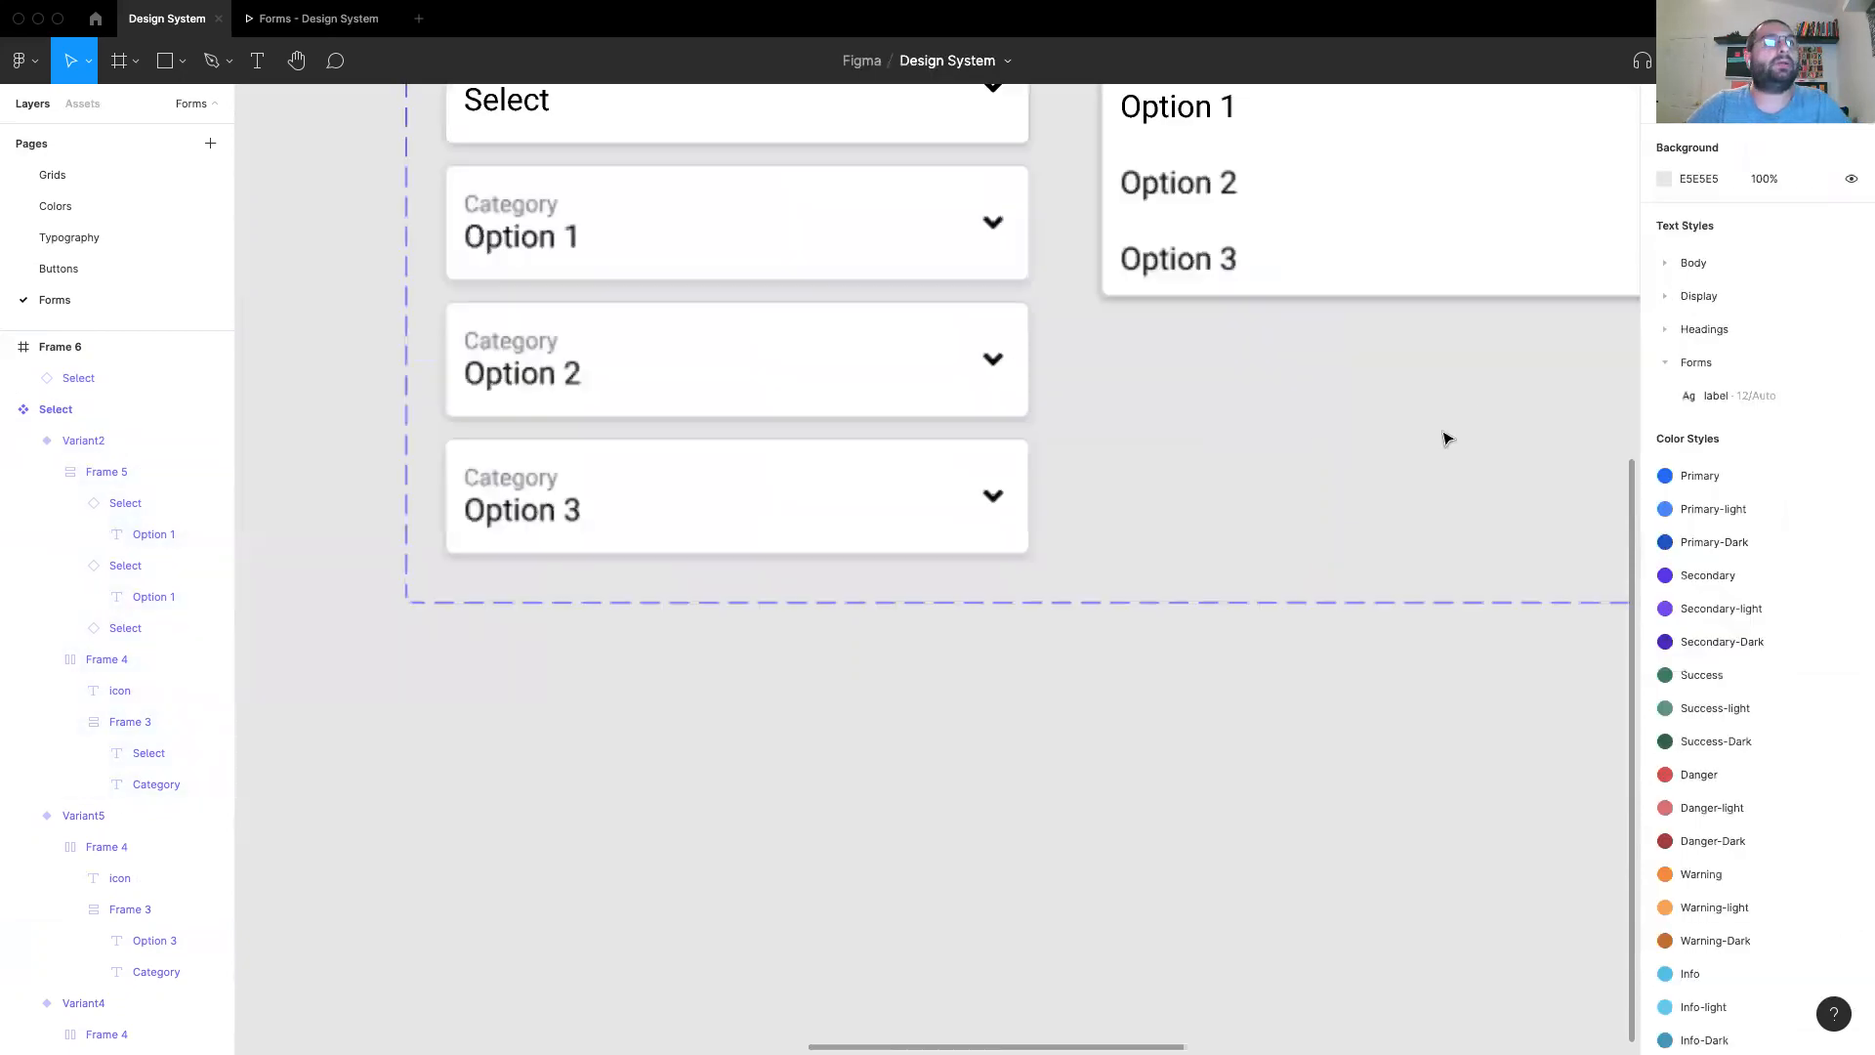
{"action": "scroll", "coordinate": [1130, 837], "scroll_direction": "up", "scroll_amount": 4}
{"action": "left_click", "coordinate": [845, 479]}
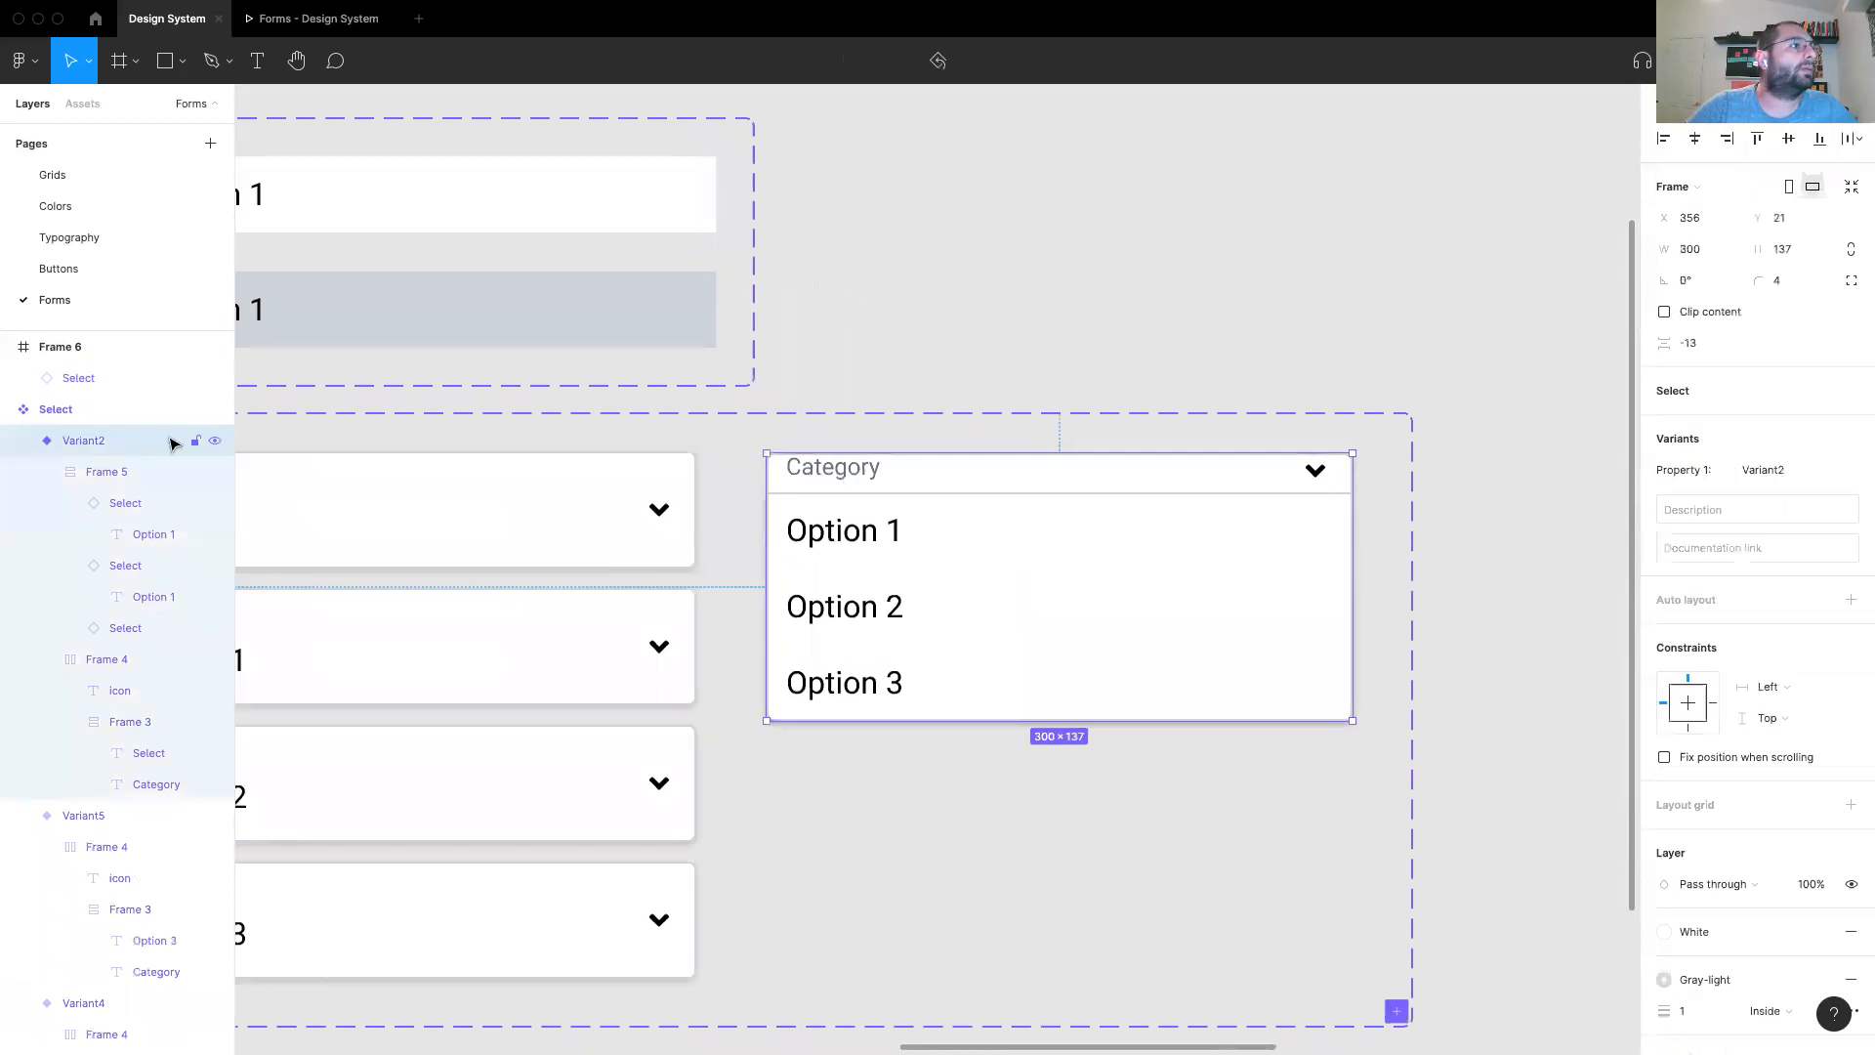
{"action": "left_click", "coordinate": [838, 477]}
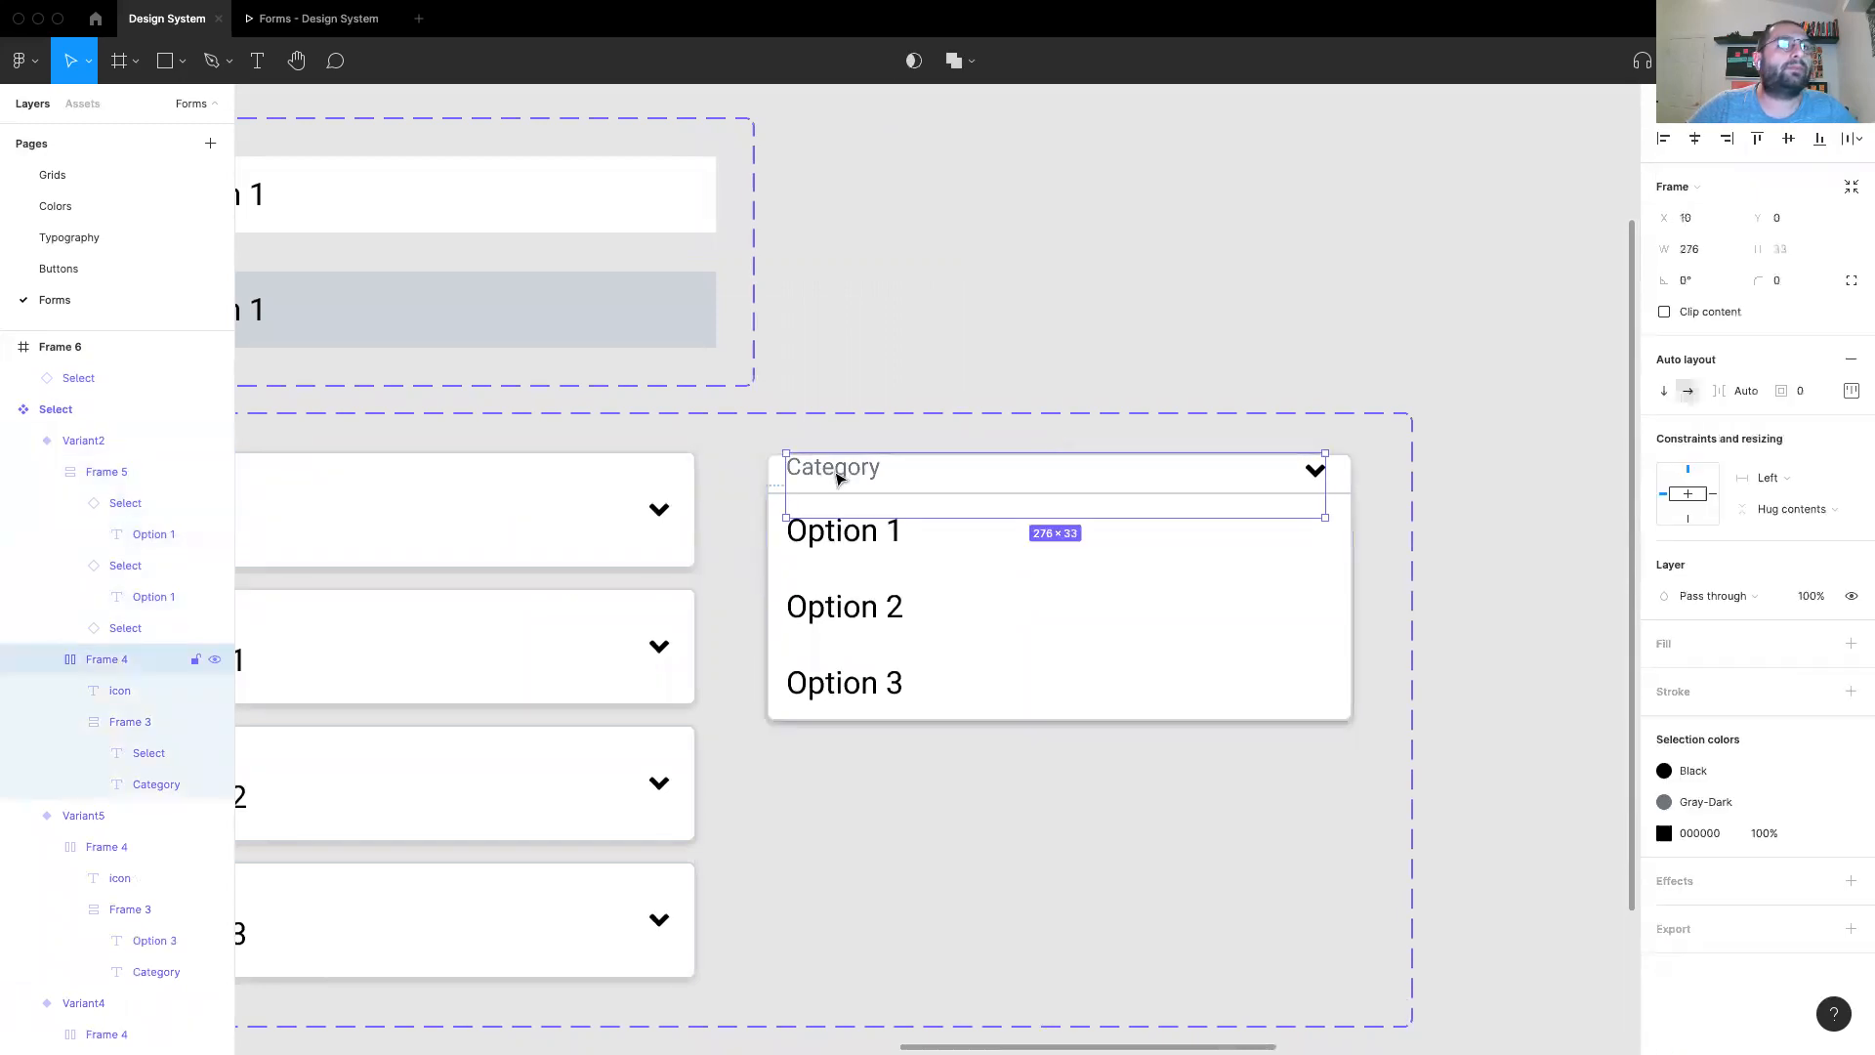
{"action": "left_click", "coordinate": [778, 478]}
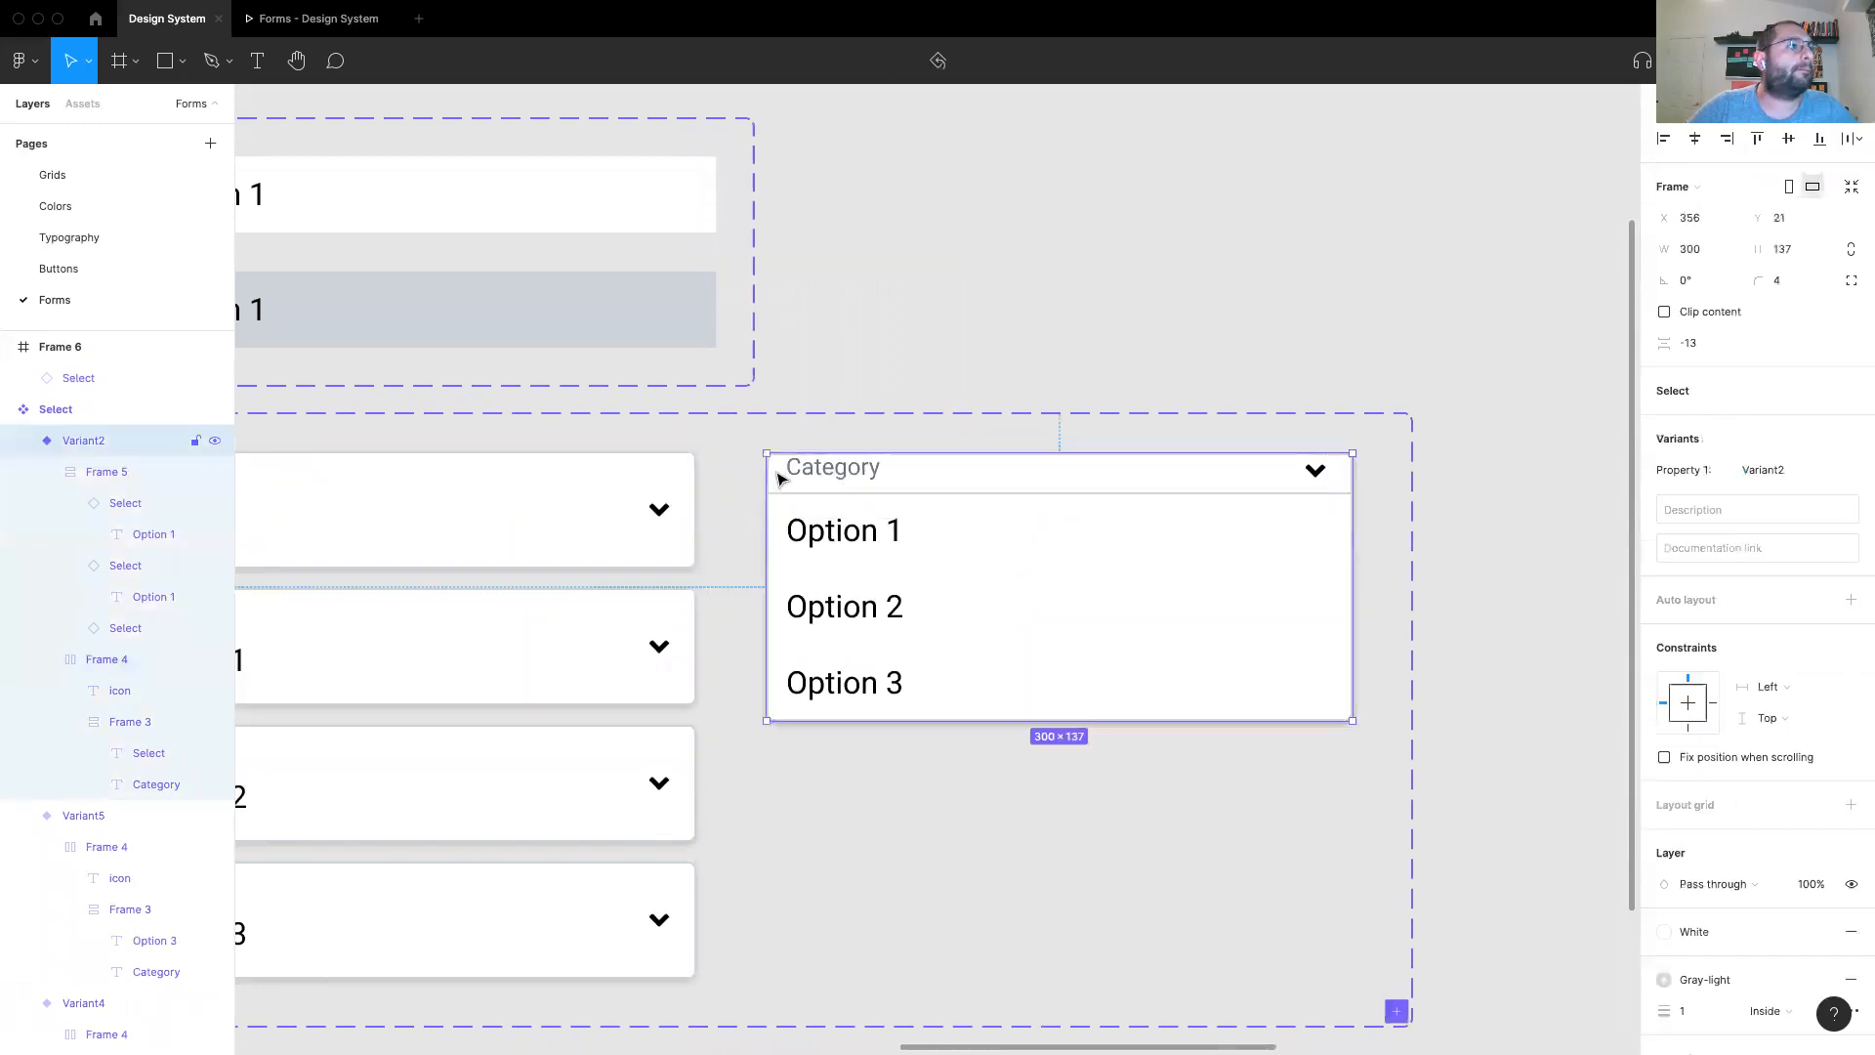
{"action": "left_click", "coordinate": [103, 661]}
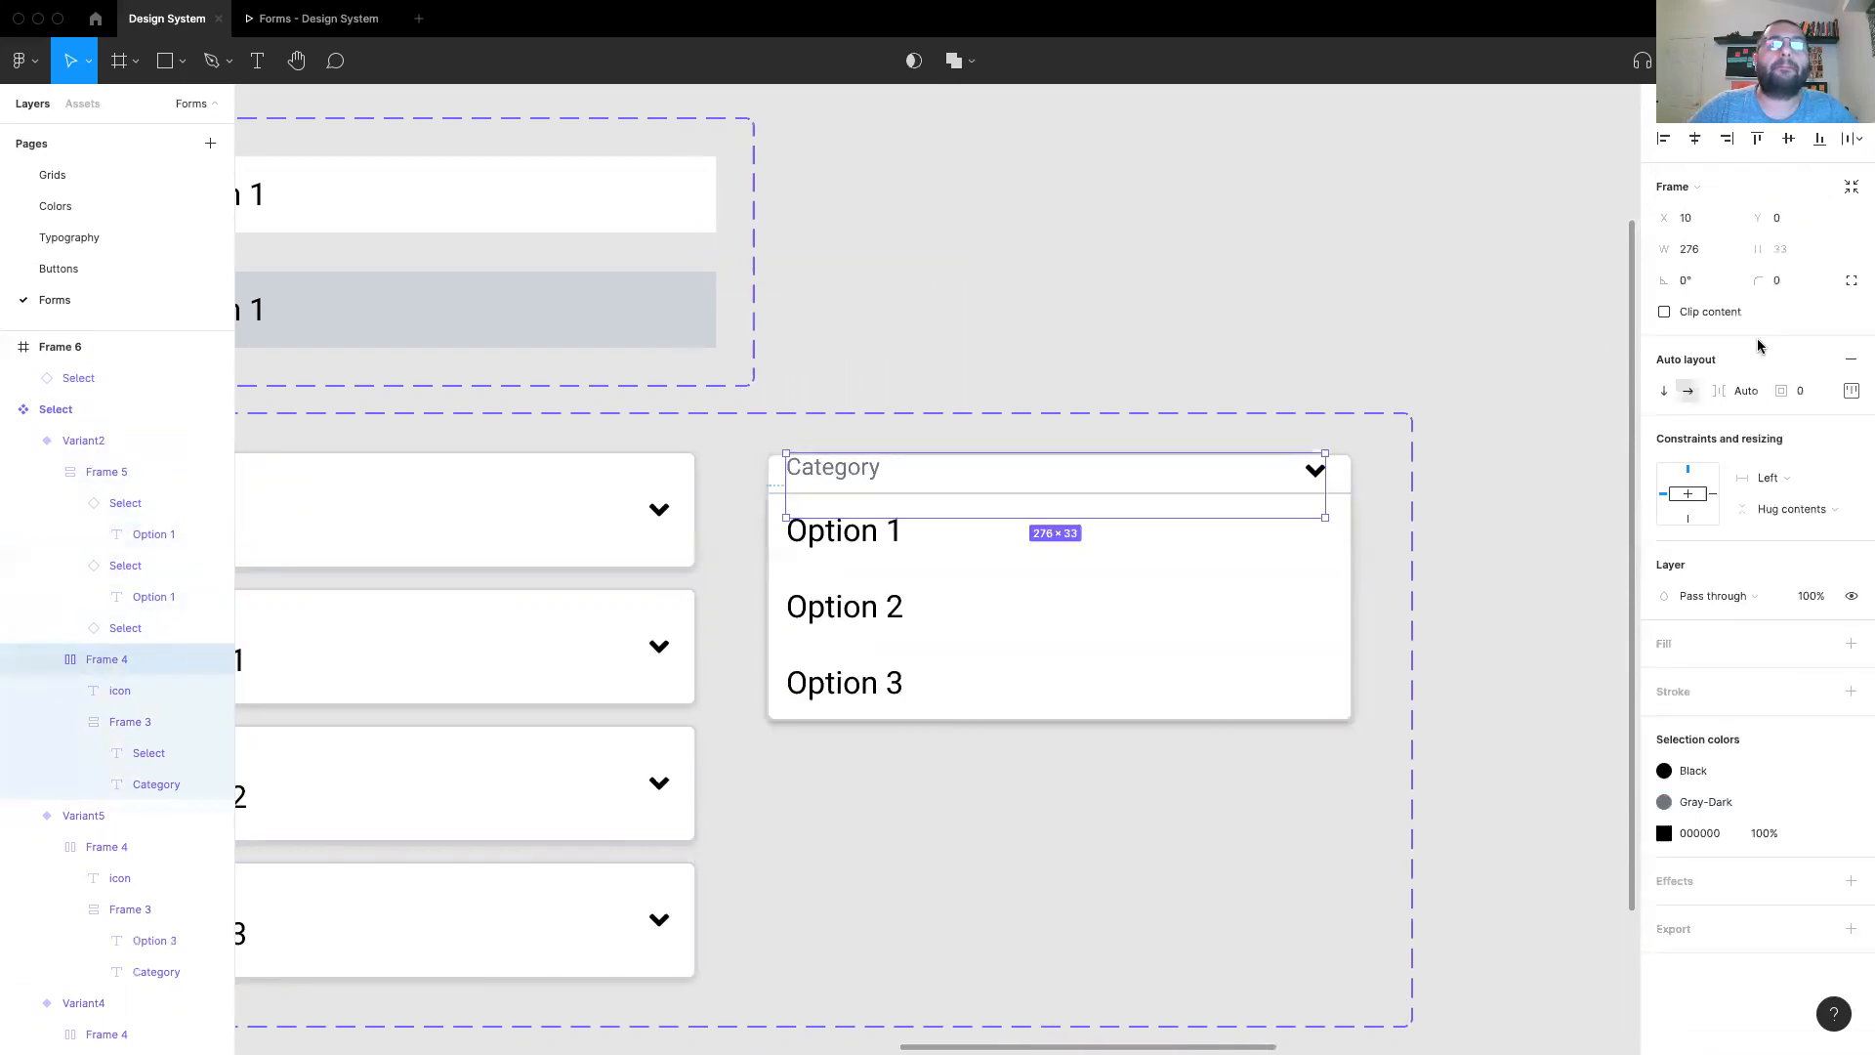
{"action": "left_click", "coordinate": [1802, 398]}
{"action": "type", "text": "10"}
{"action": "key", "text": "Return"}
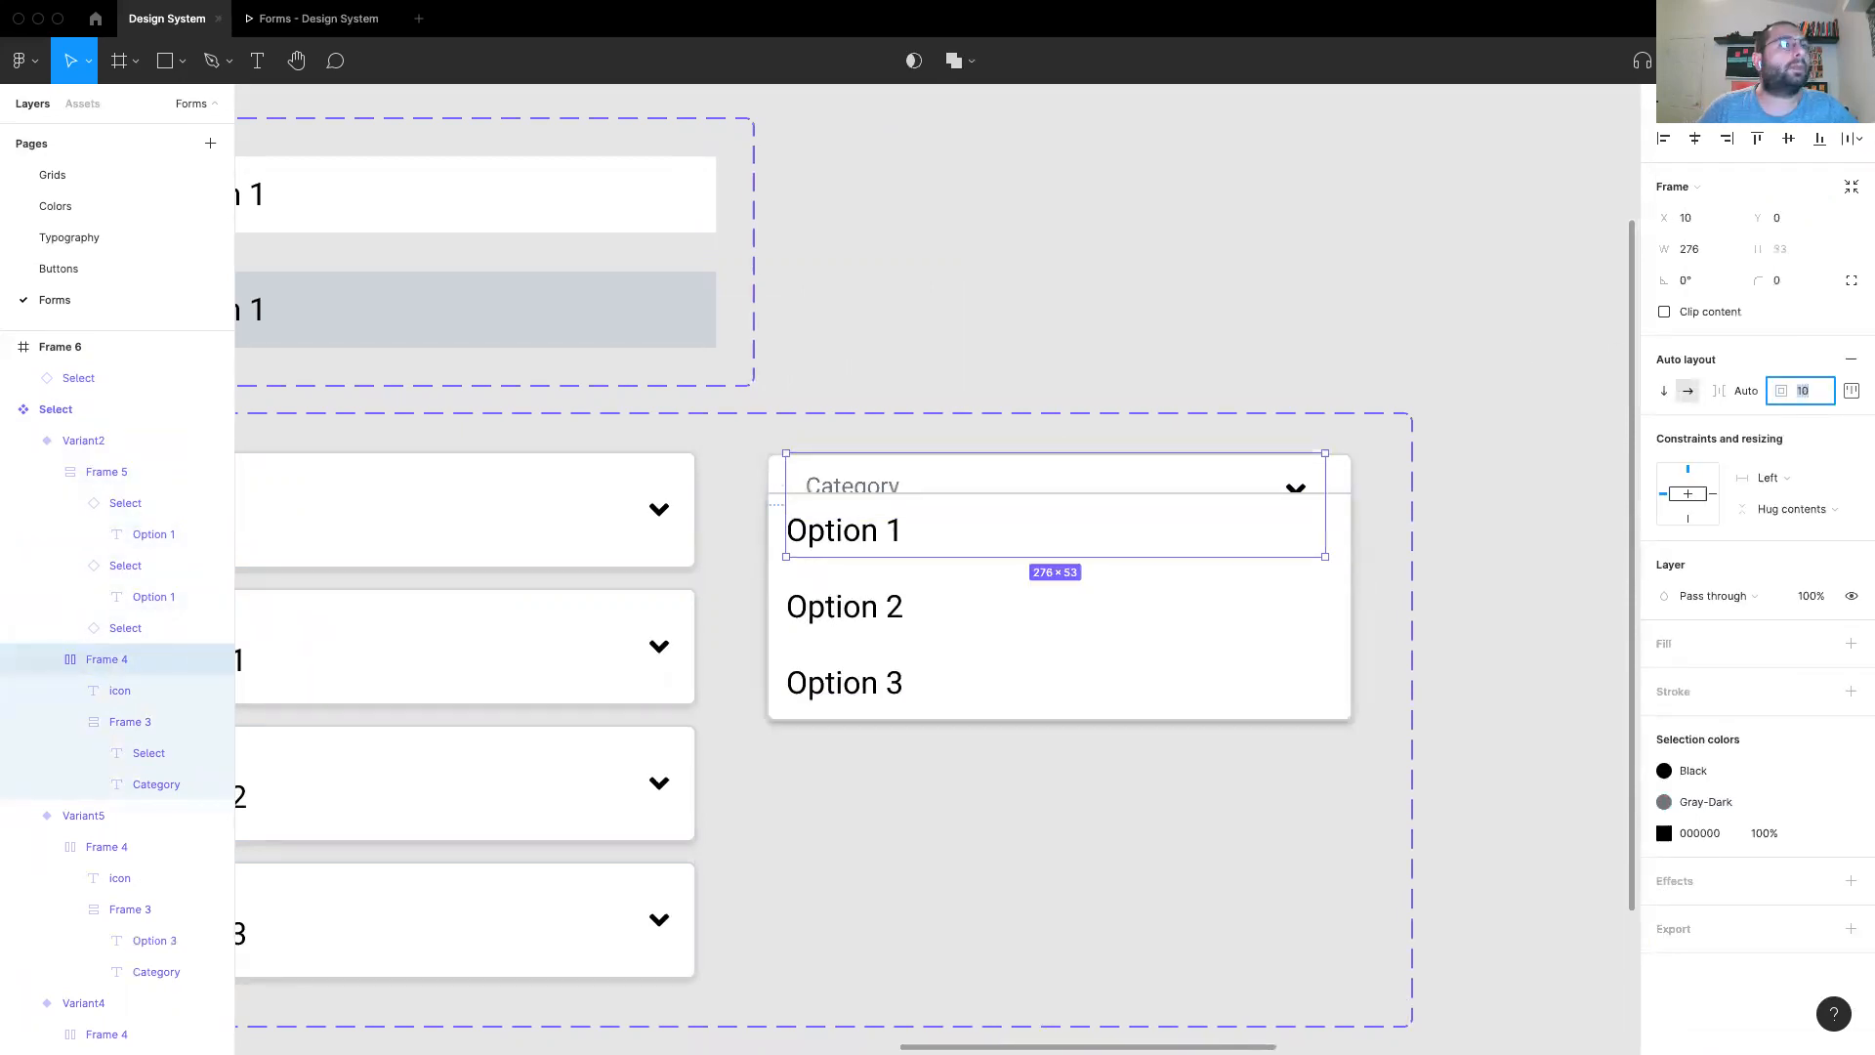
{"action": "key", "text": "Down"}
{"action": "key", "text": "Down"}
{"action": "key", "text": "Down"}
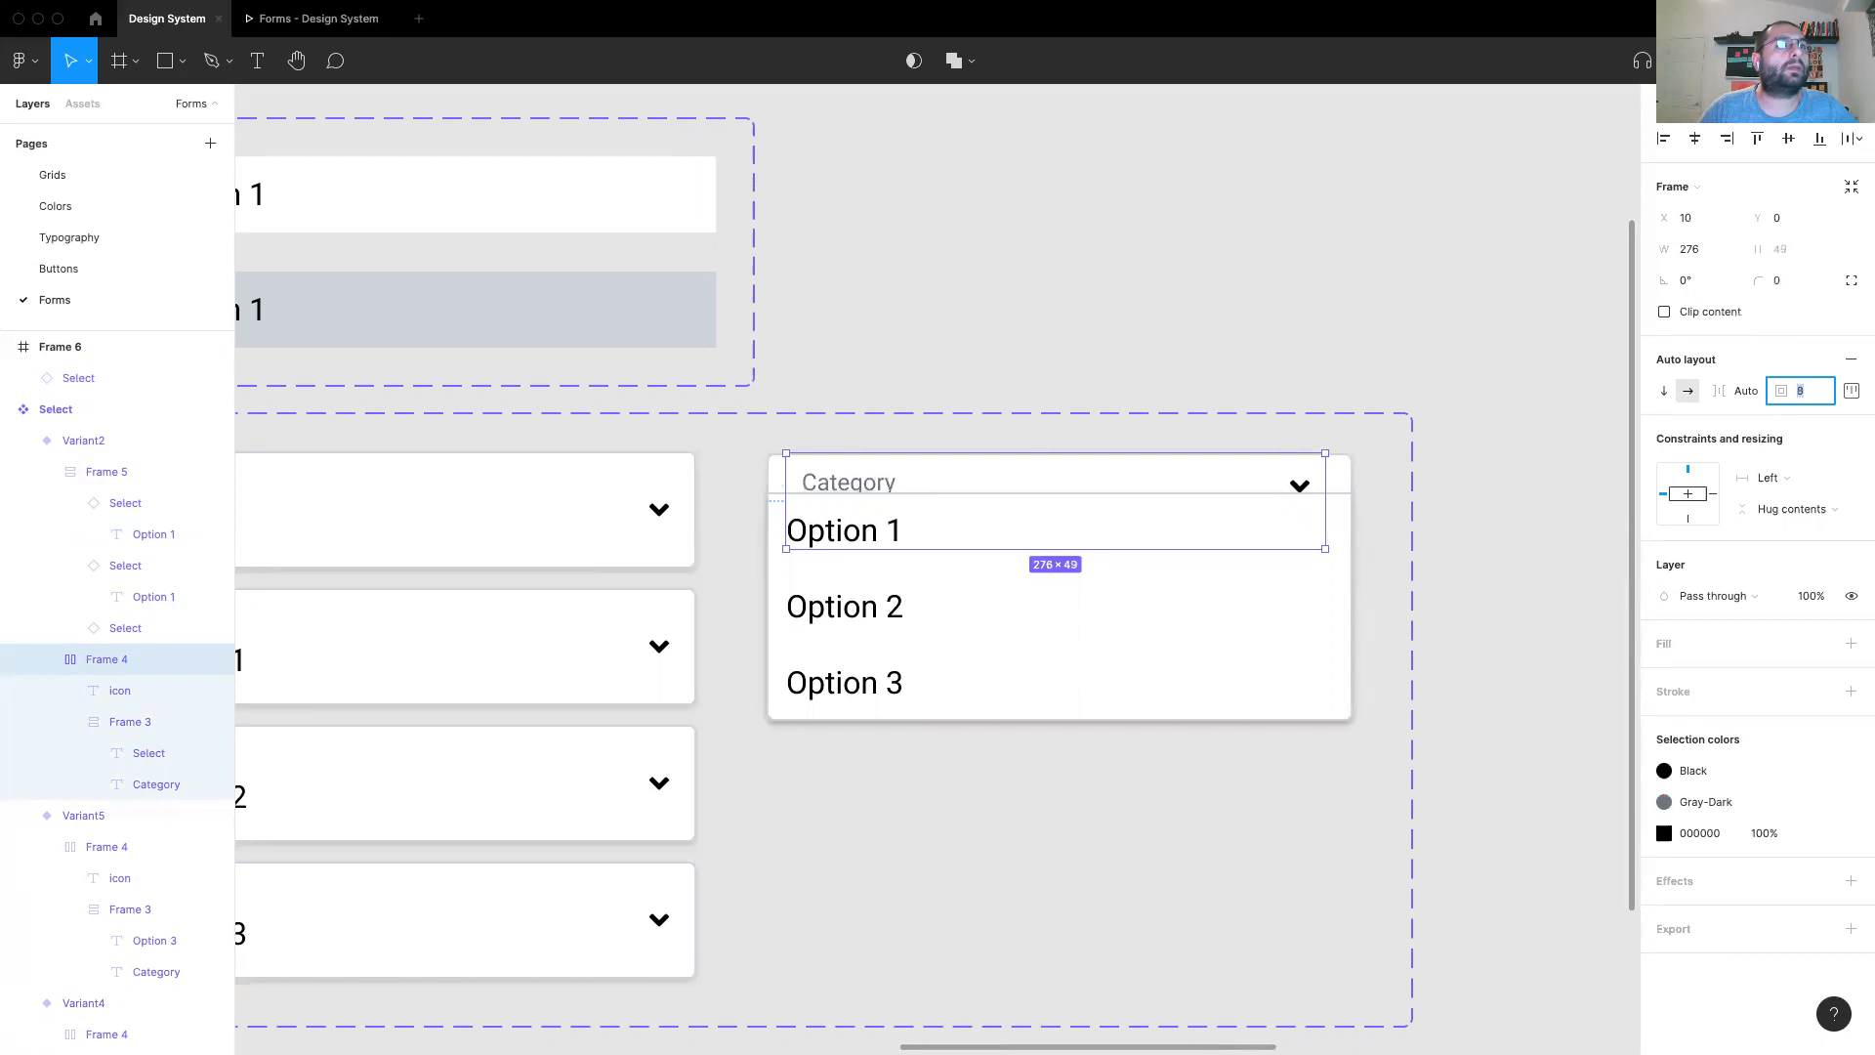
Step: Move the options list in Variant2 down to Y 31, below the Category label
{"action": "left_click", "coordinate": [1265, 641]}
{"action": "left_click_drag", "start_coordinate": [1246, 655], "coordinate": [1245, 666]}
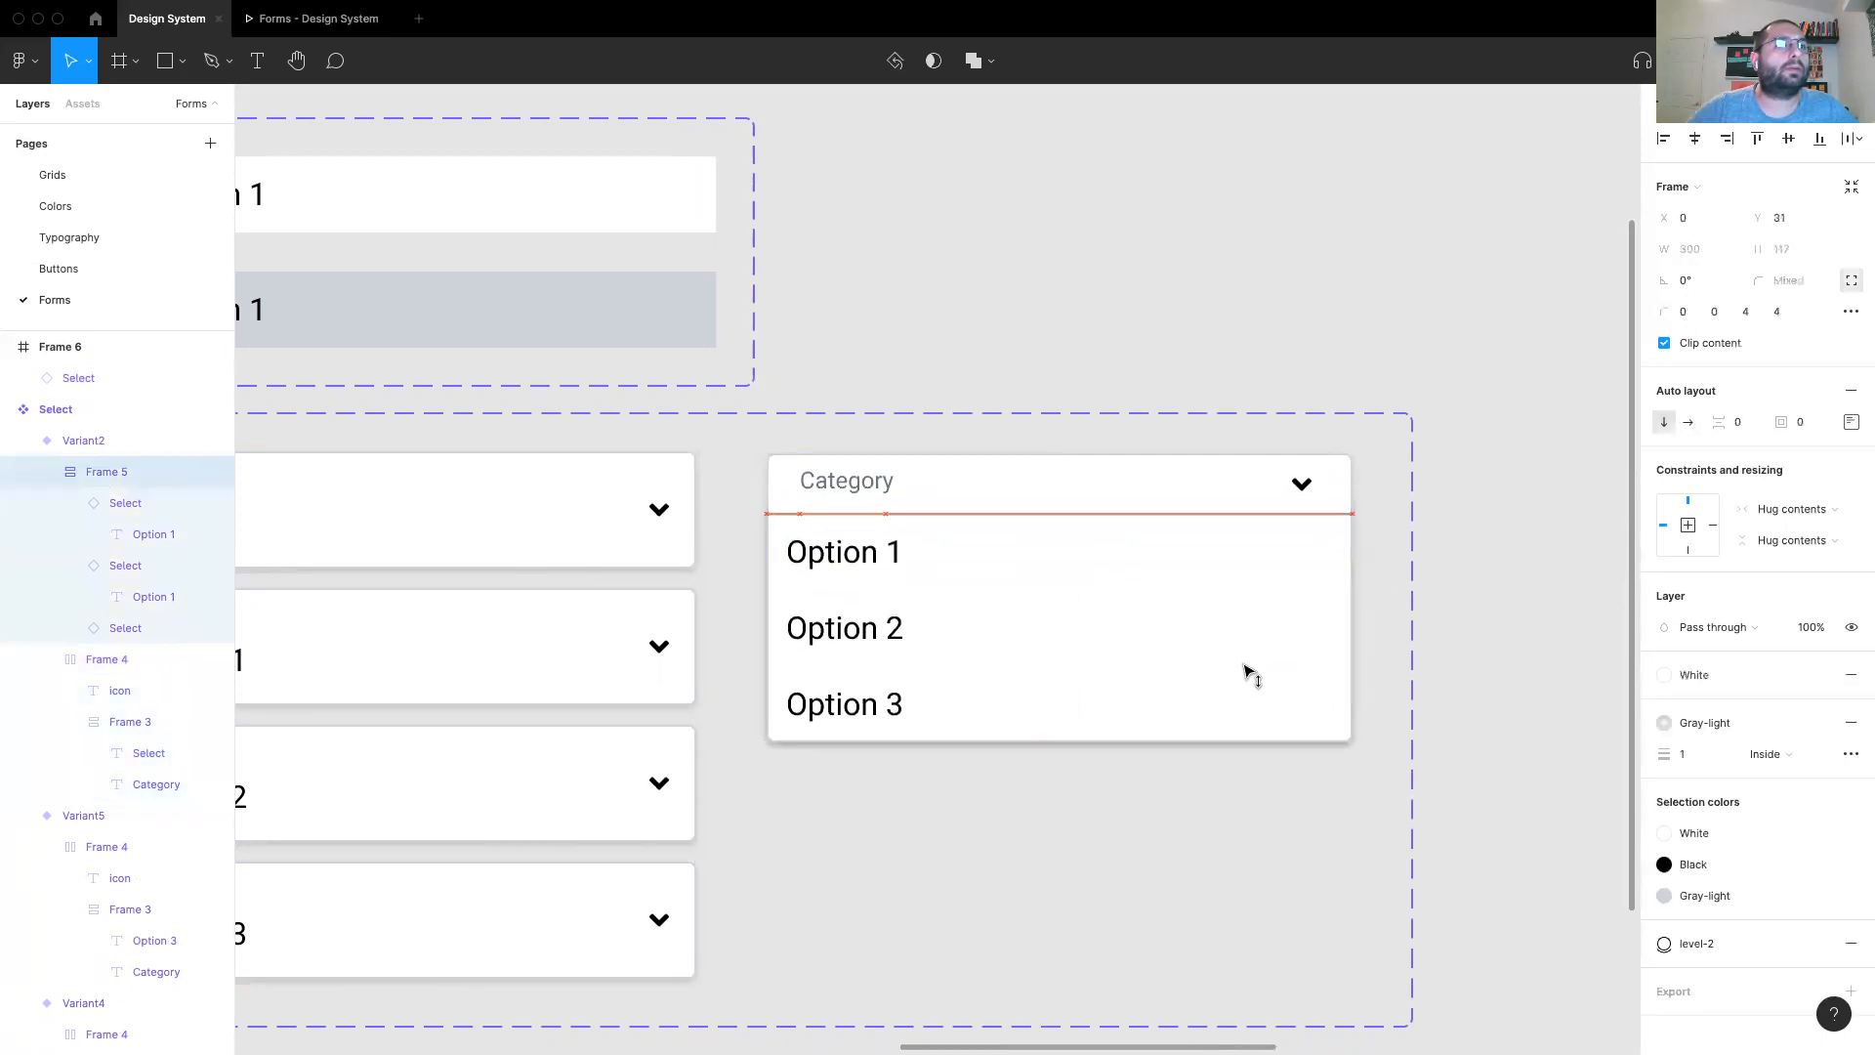
{"action": "left_click", "coordinate": [1134, 339]}
{"action": "scroll", "coordinate": [1133, 339], "scroll_direction": "left", "scroll_amount": 3}
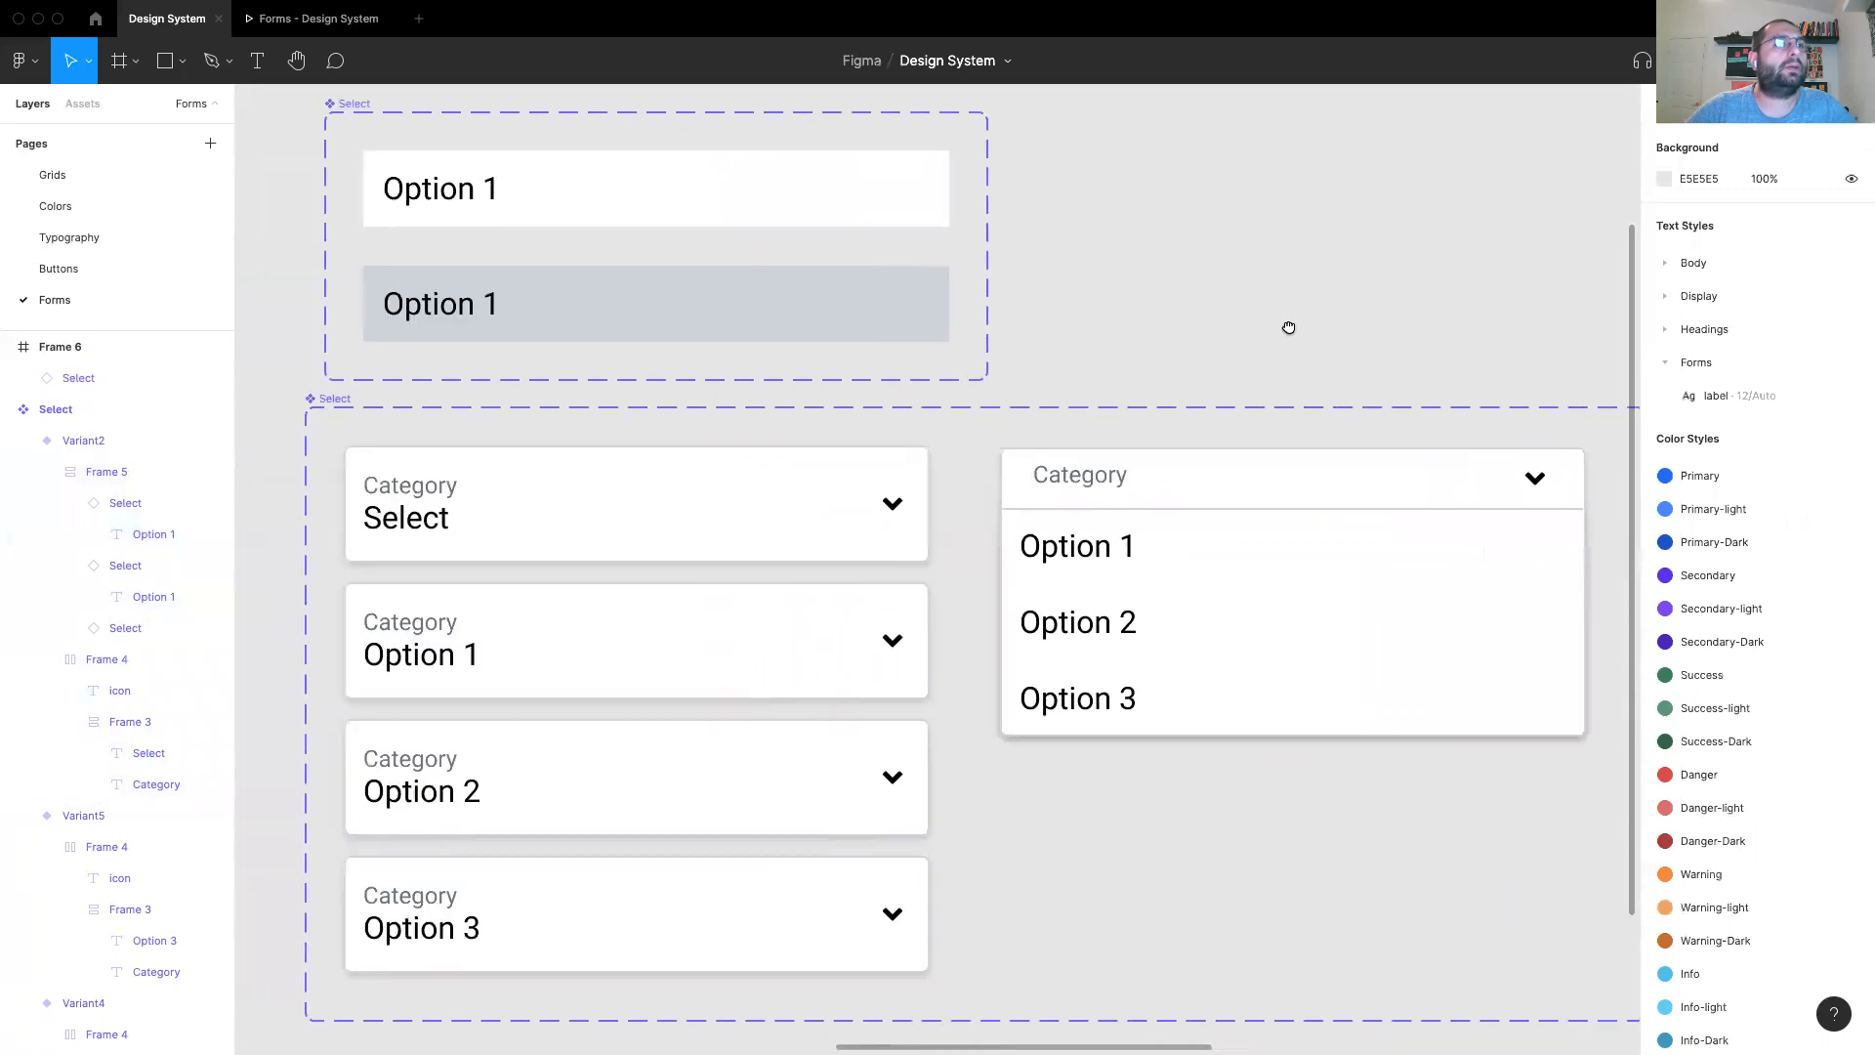
Step: Set the Category header frame's padding in Variant2 to 10, matching the closed select variant's padding
{"action": "left_click", "coordinate": [518, 495]}
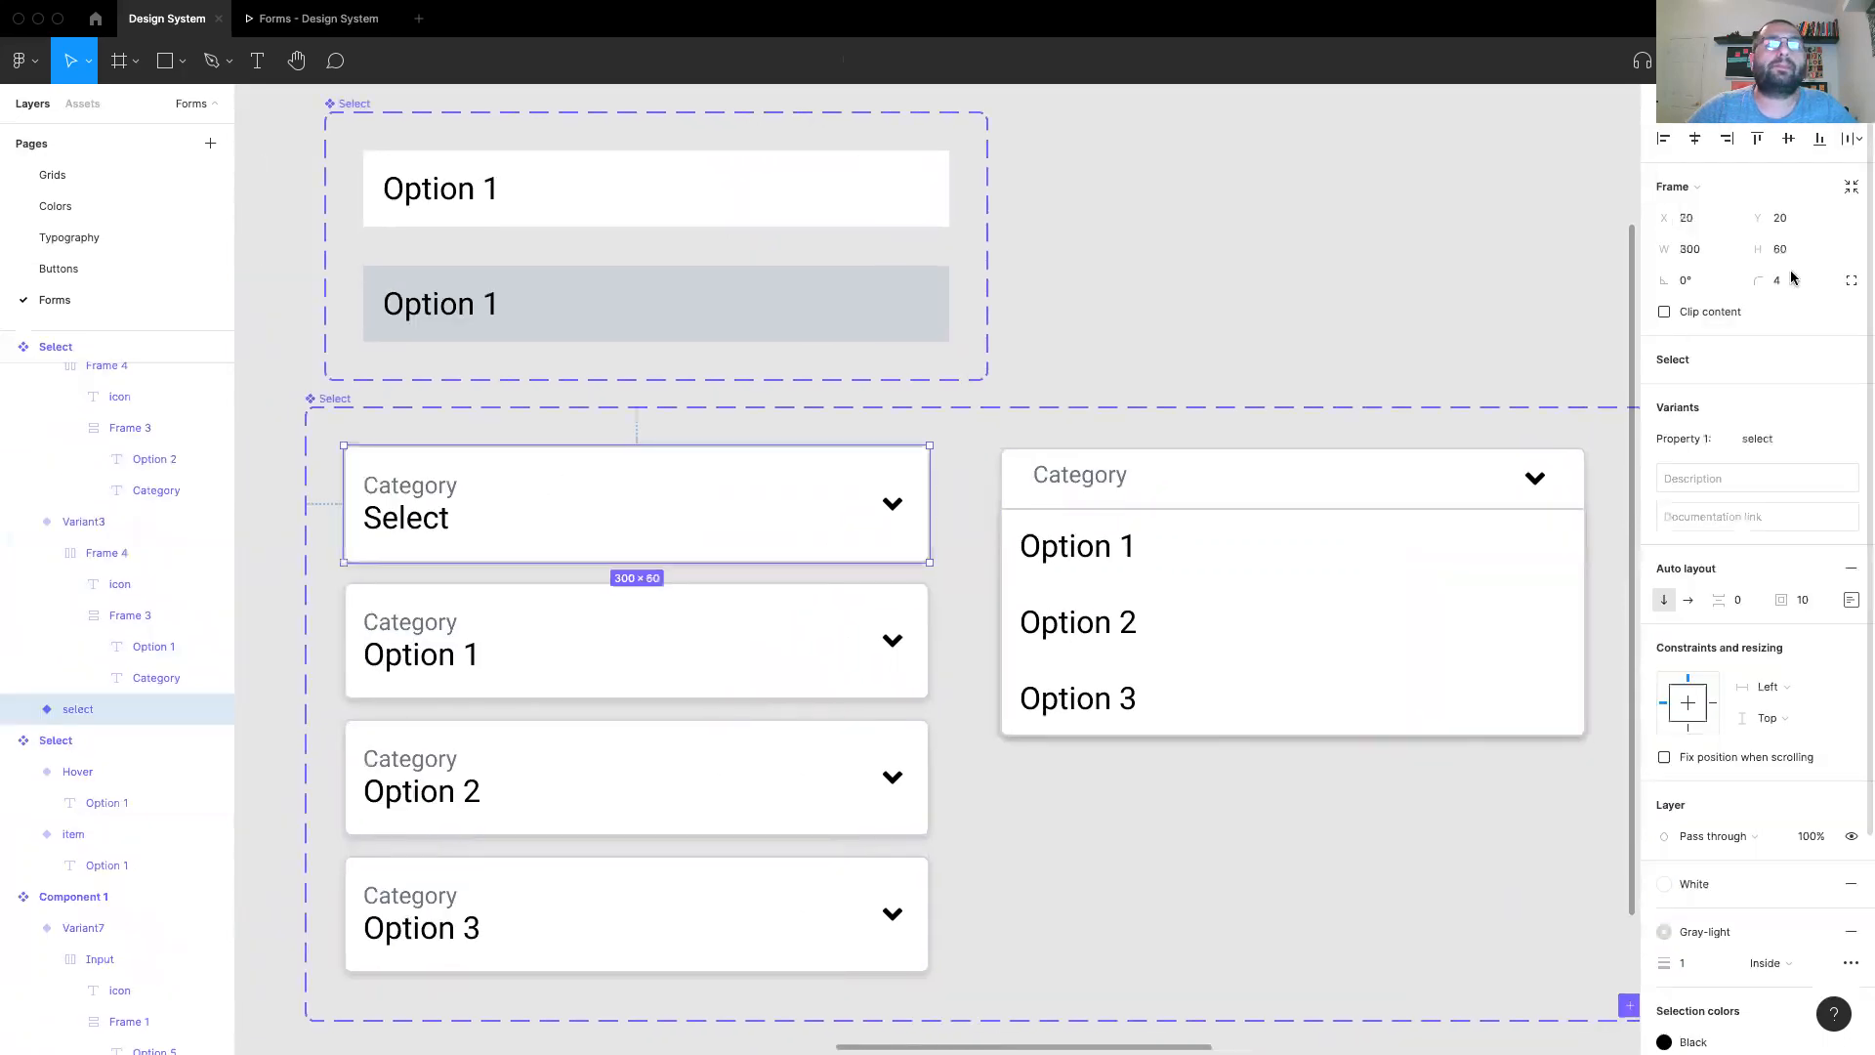
{"action": "left_click", "coordinate": [1113, 478]}
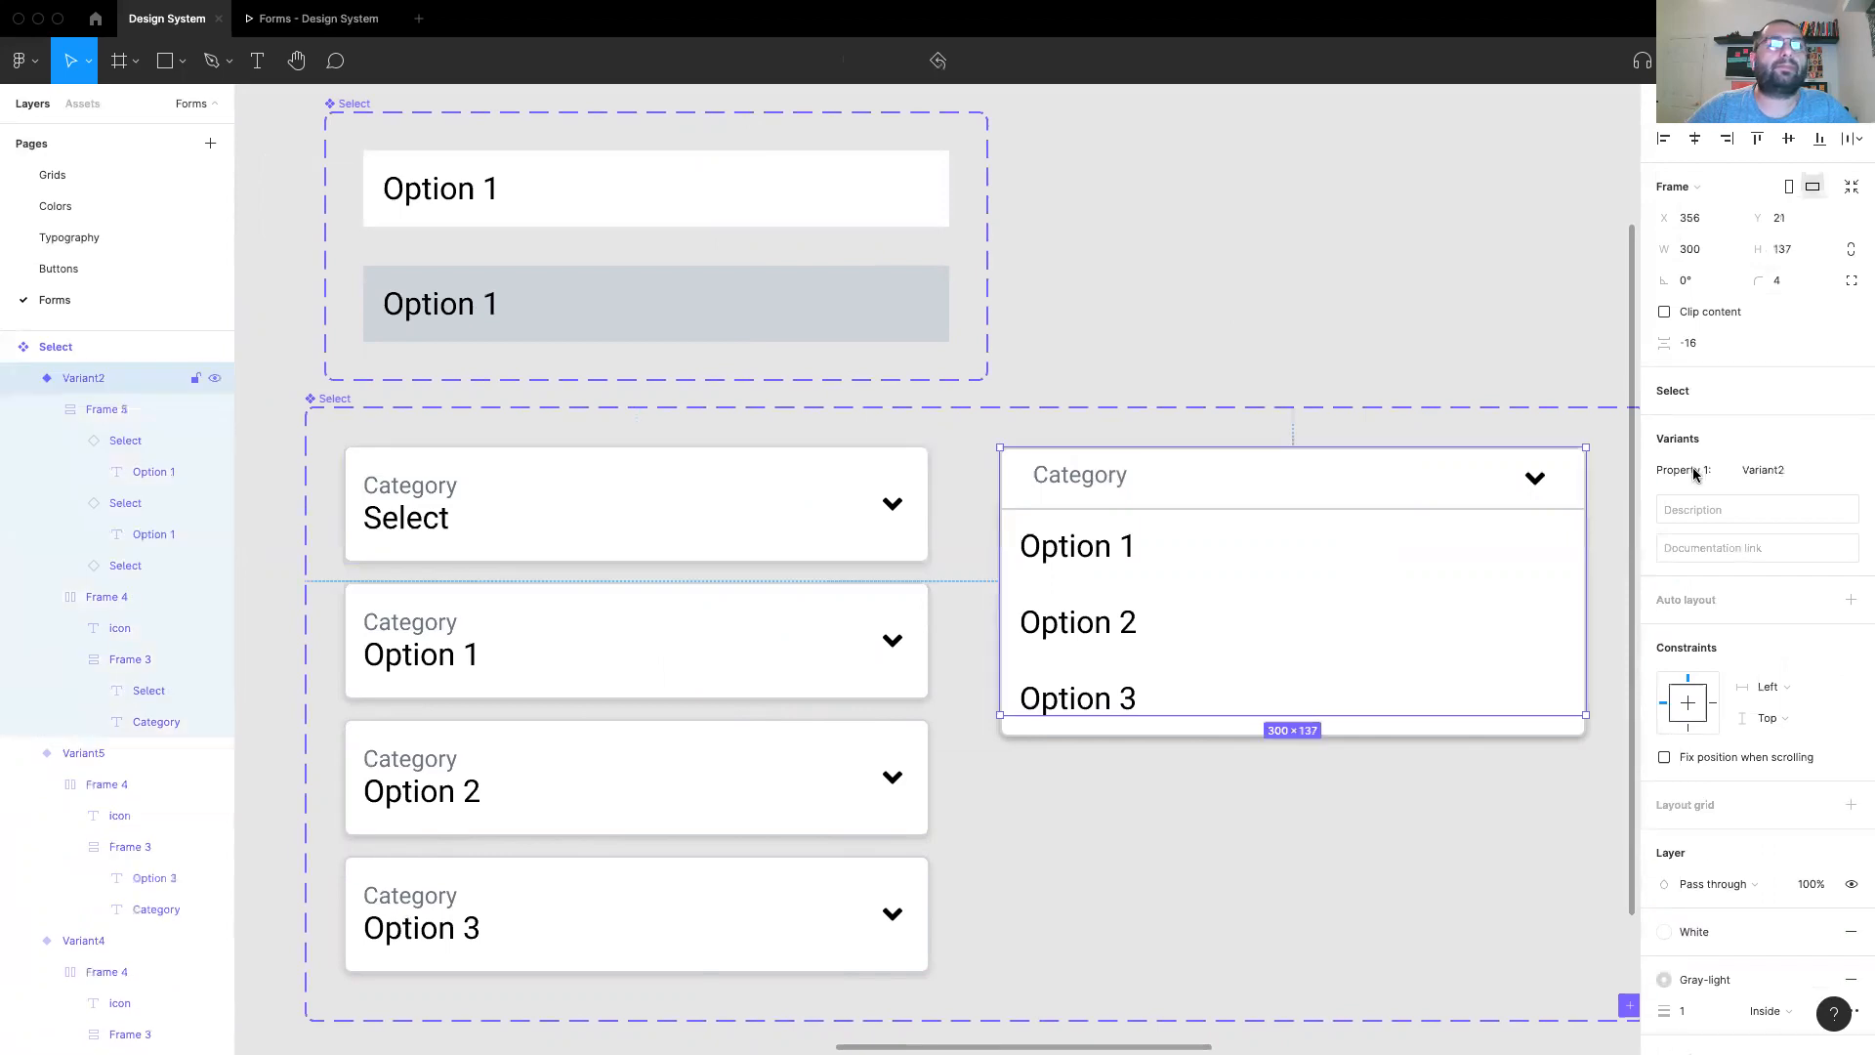
{"action": "left_click", "coordinate": [1222, 482]}
{"action": "left_click", "coordinate": [1803, 391]}
{"action": "type", "text": "10"}
{"action": "key", "text": "Return"}
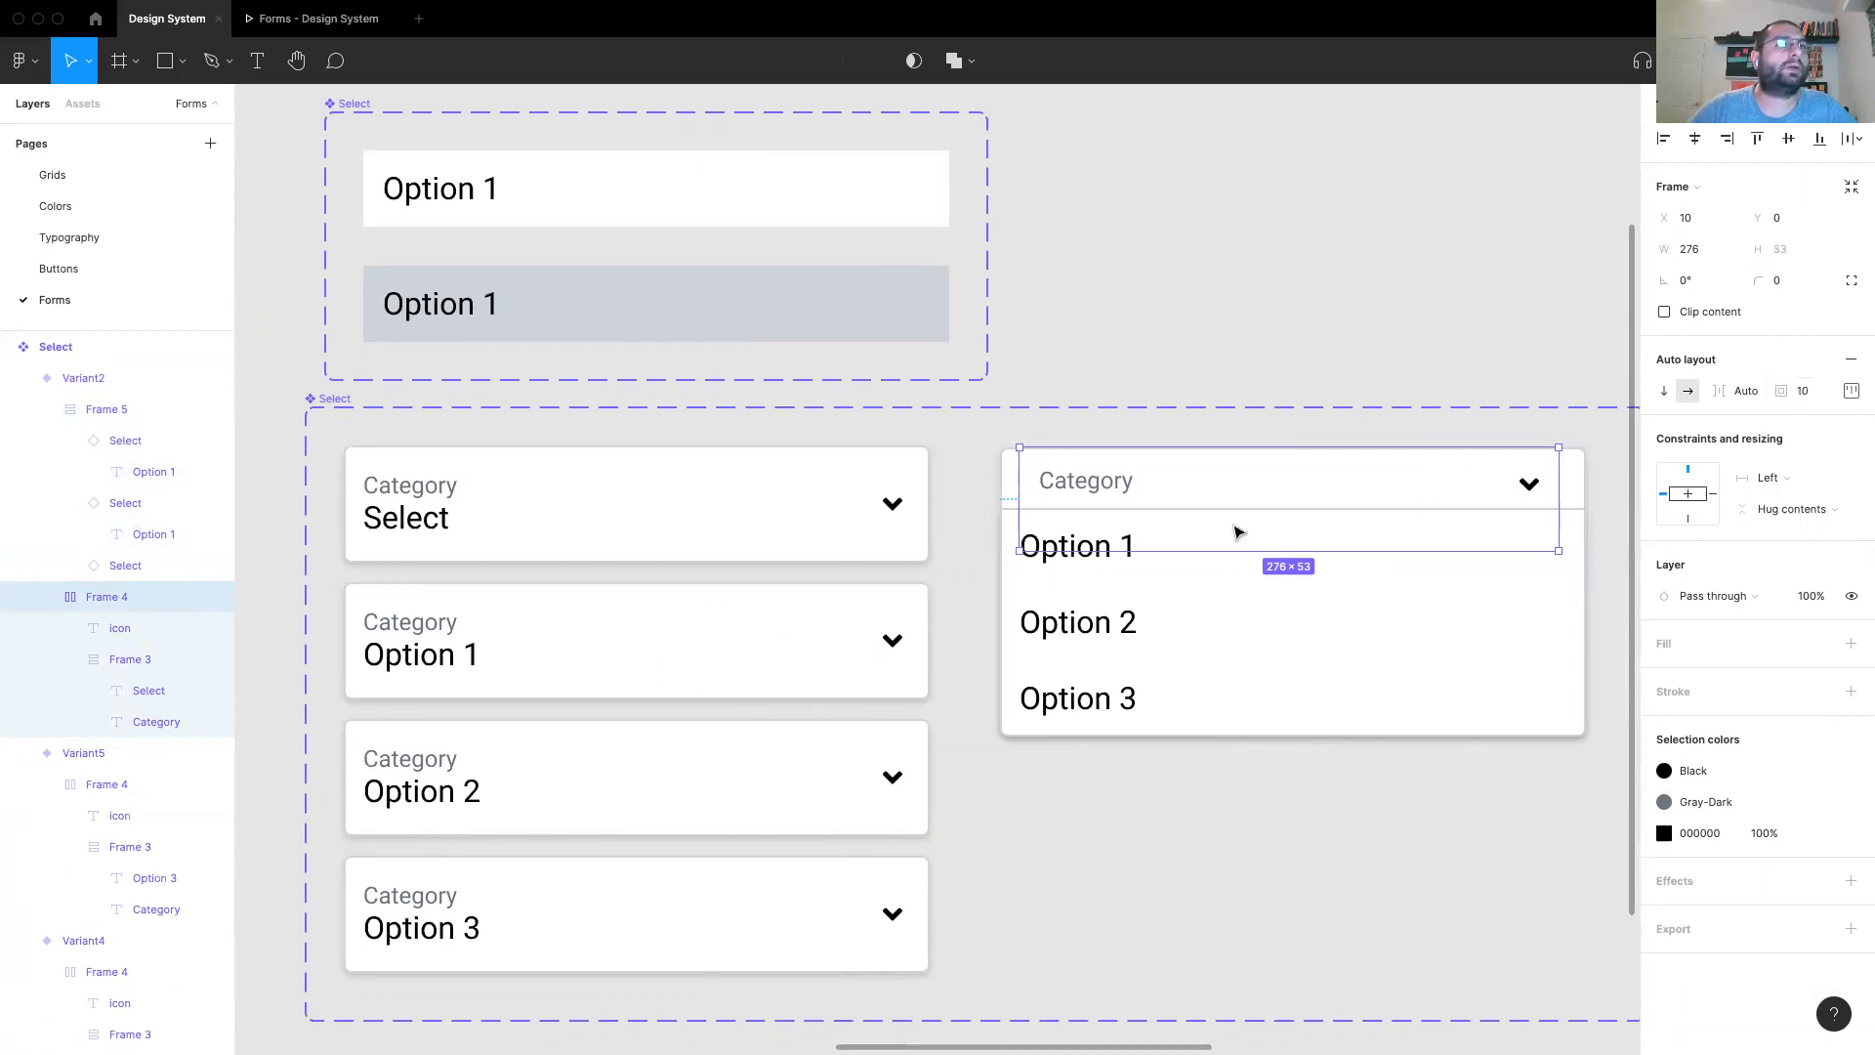
{"action": "key", "text": "Escape"}
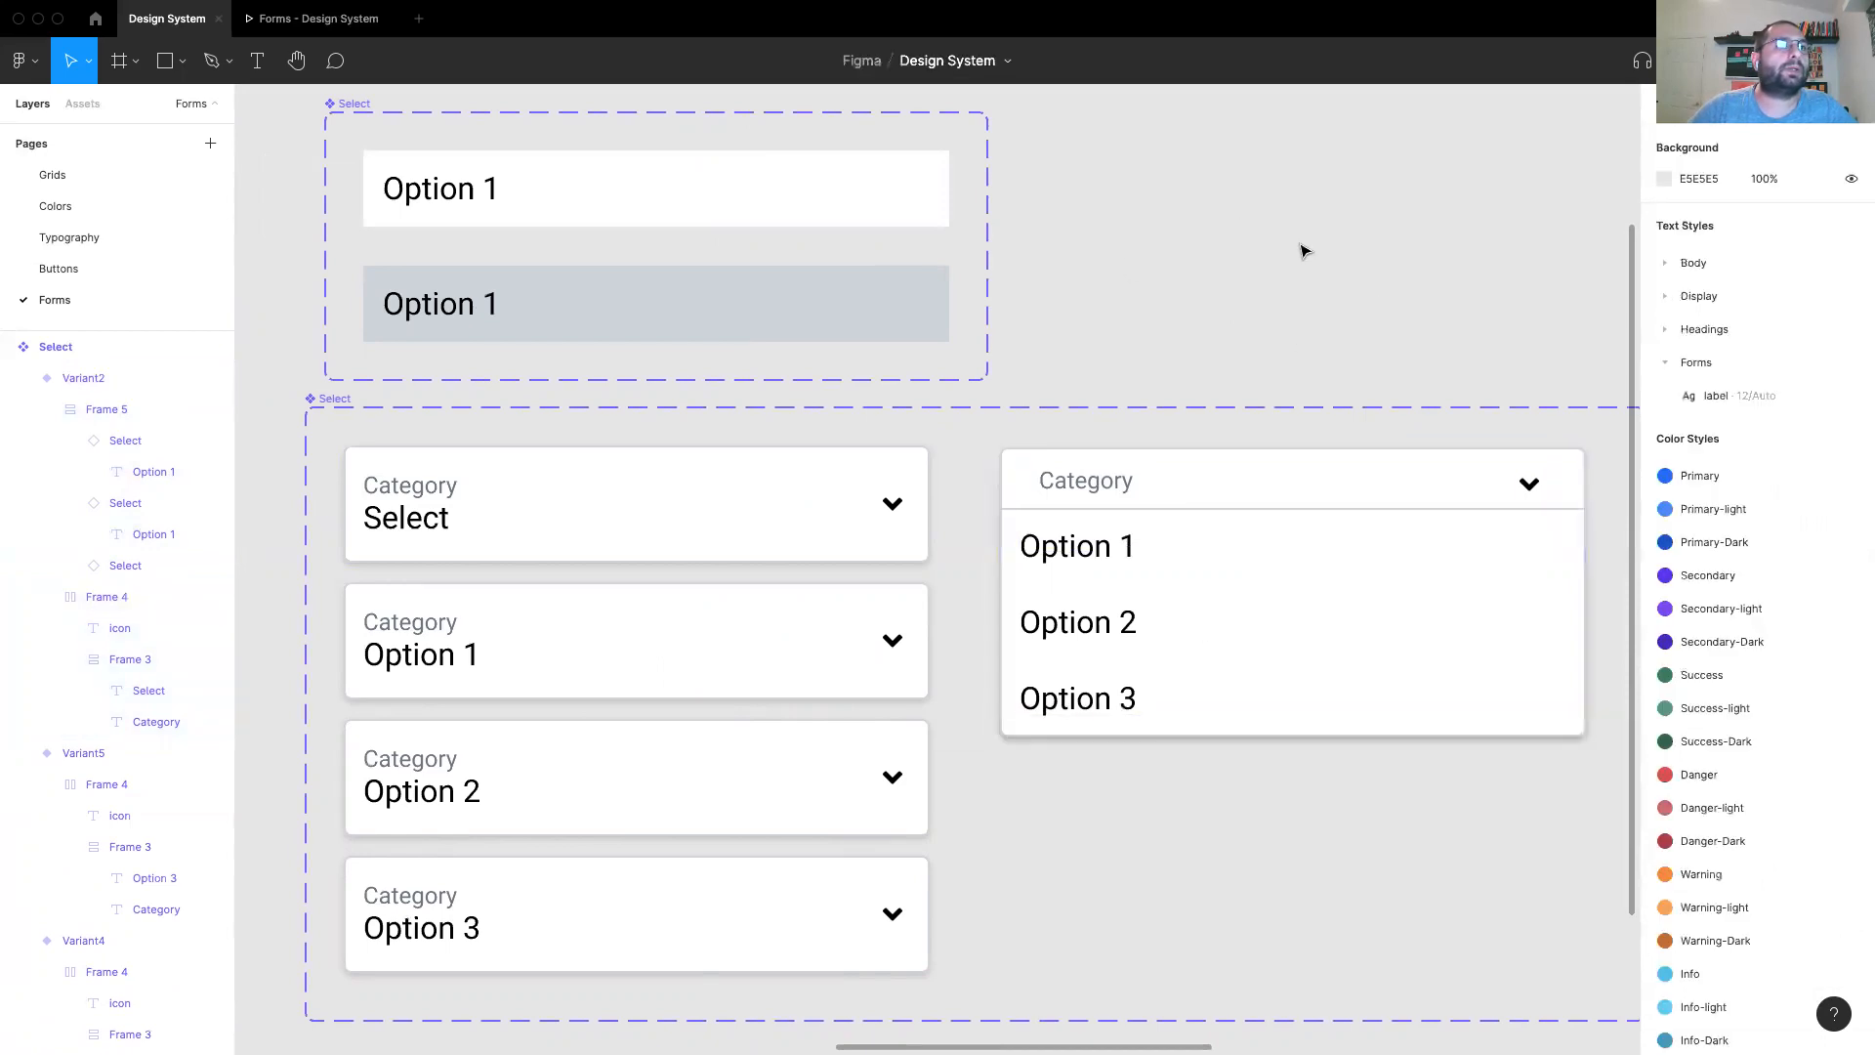
Step: Set only the left padding of Variant2's Category header frame to 0 so the label aligns with the options
{"action": "left_click", "coordinate": [1096, 476]}
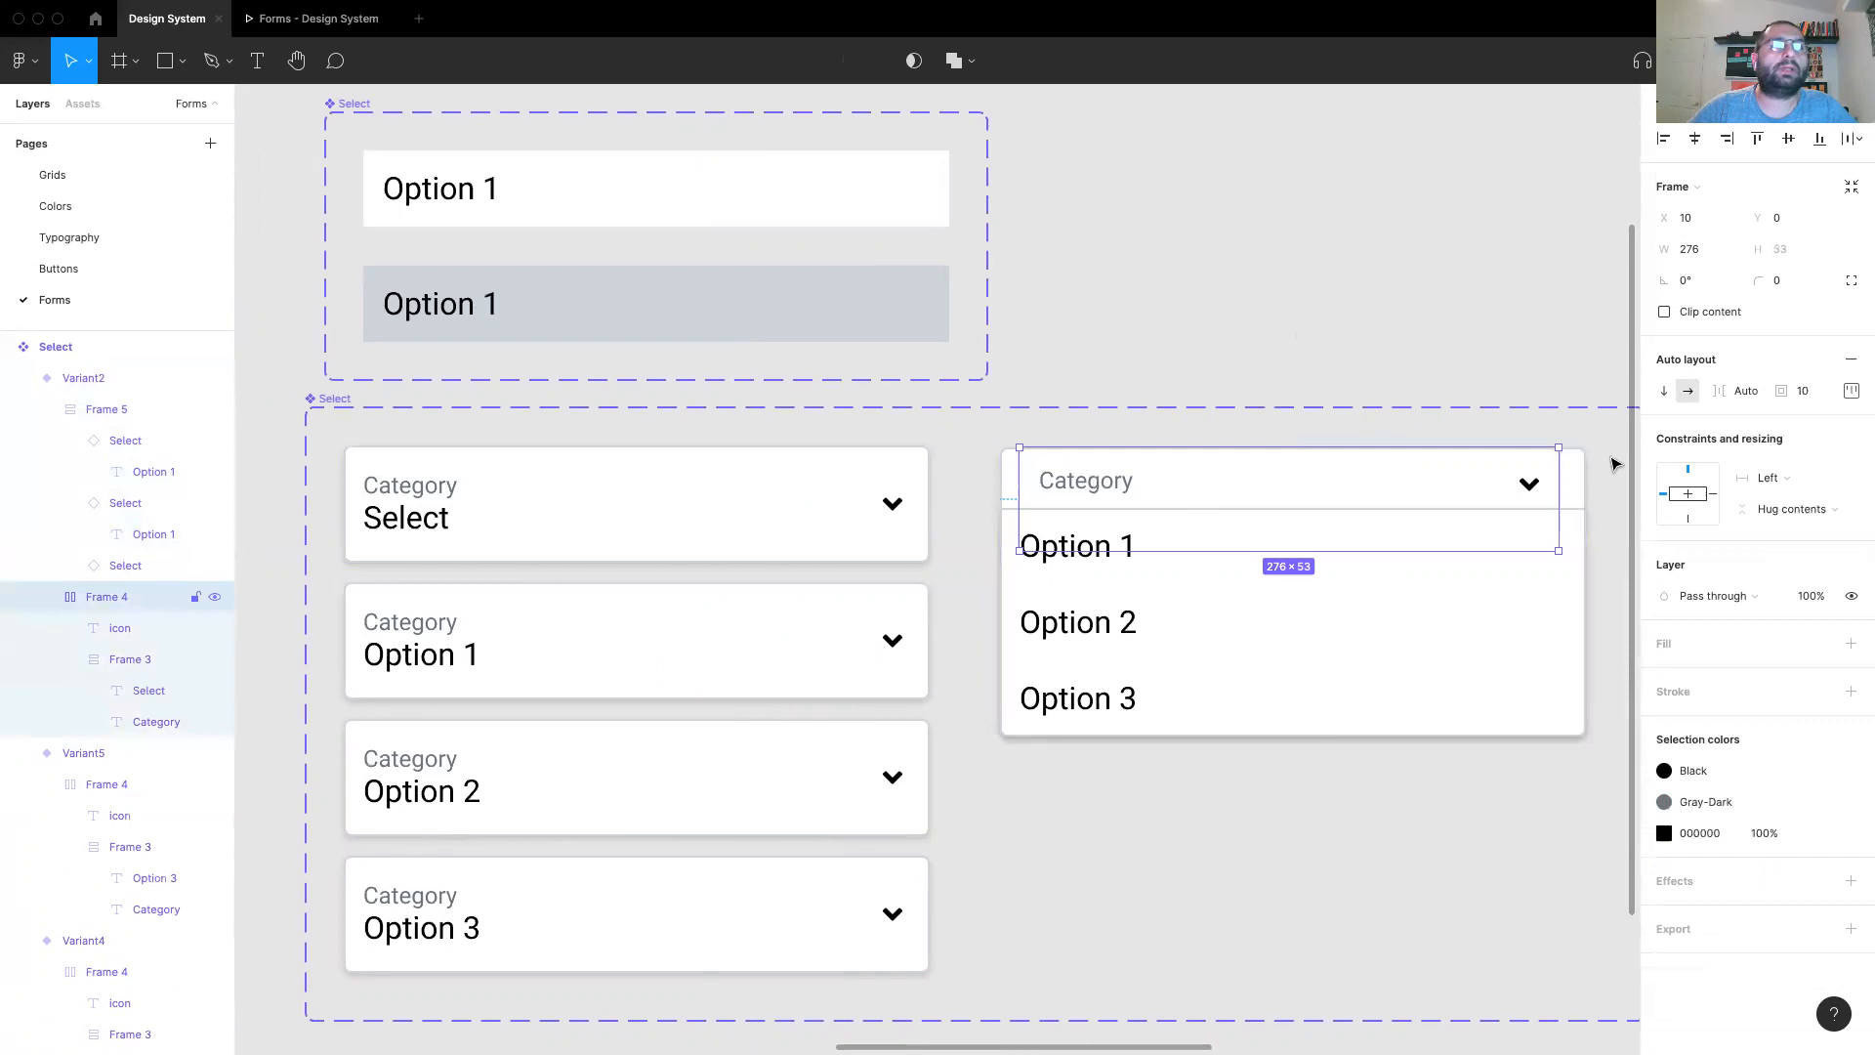
{"action": "left_click", "coordinate": [1855, 395]}
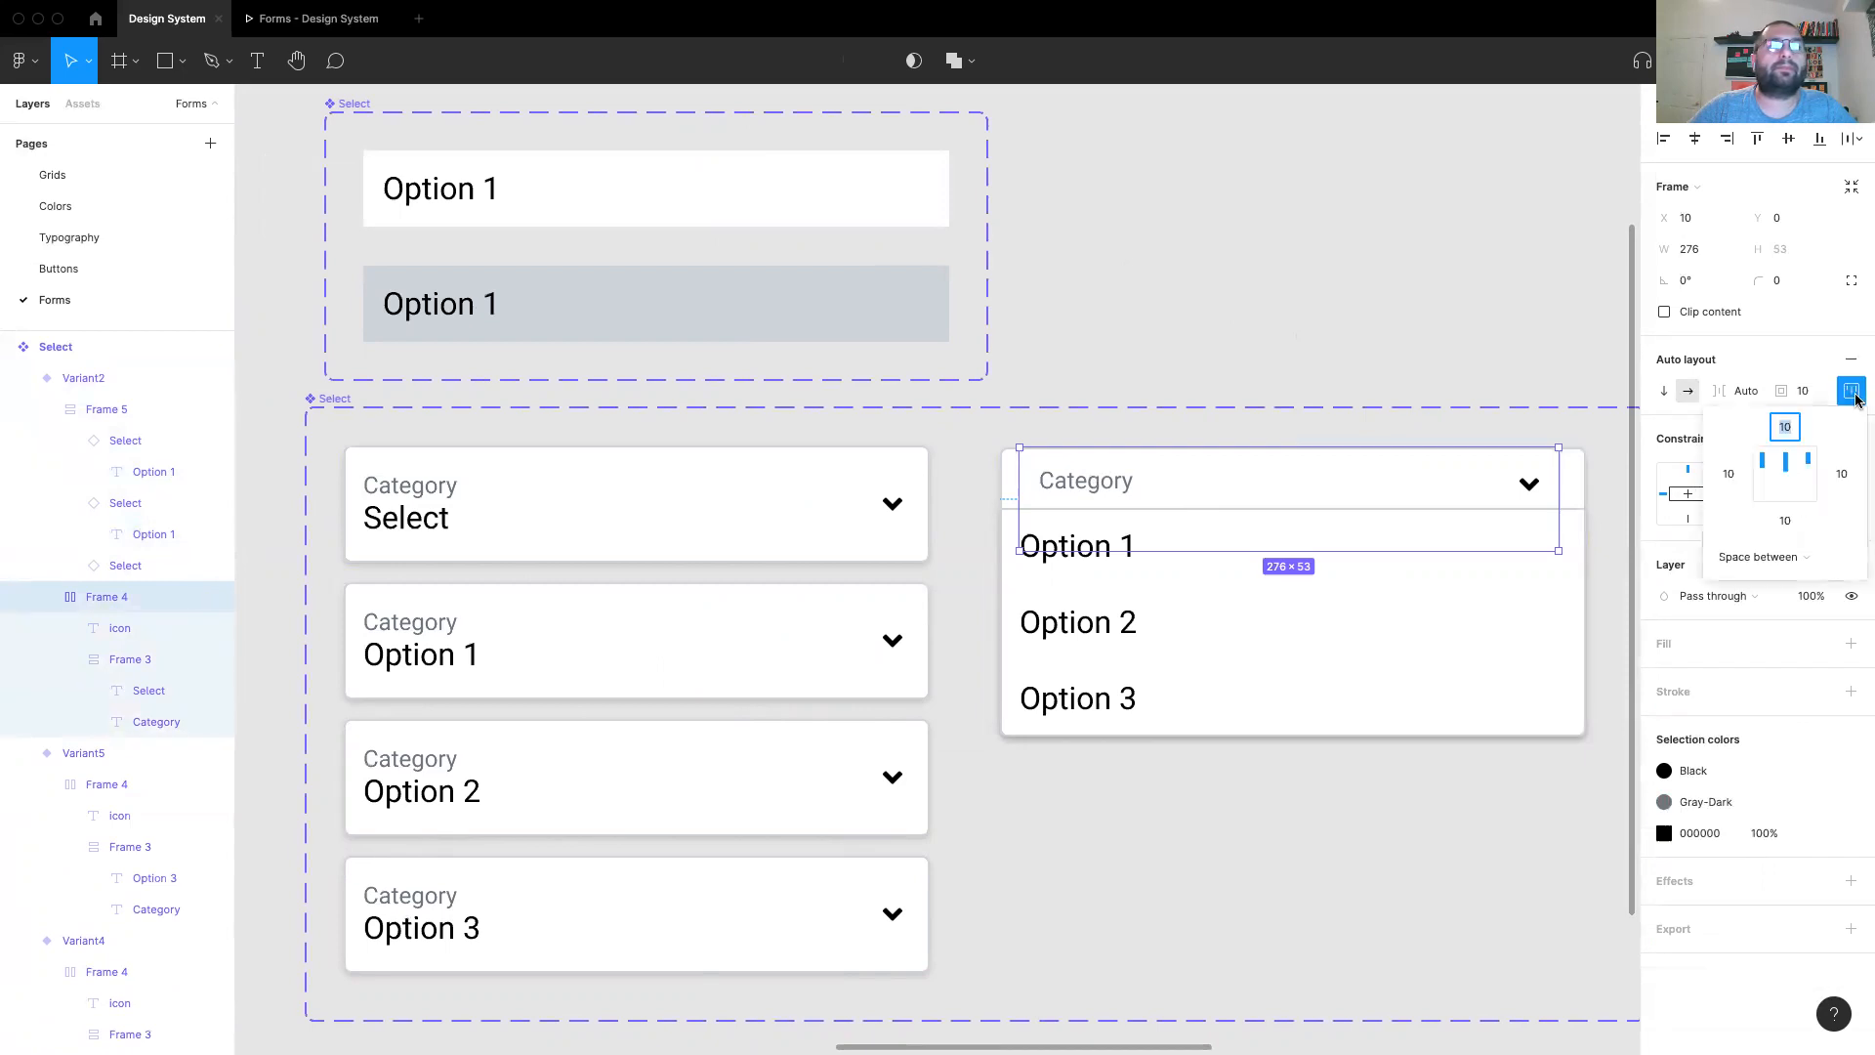
{"action": "left_click", "coordinate": [1730, 473]}
{"action": "type", "text": "0"}
{"action": "key", "text": "Return"}
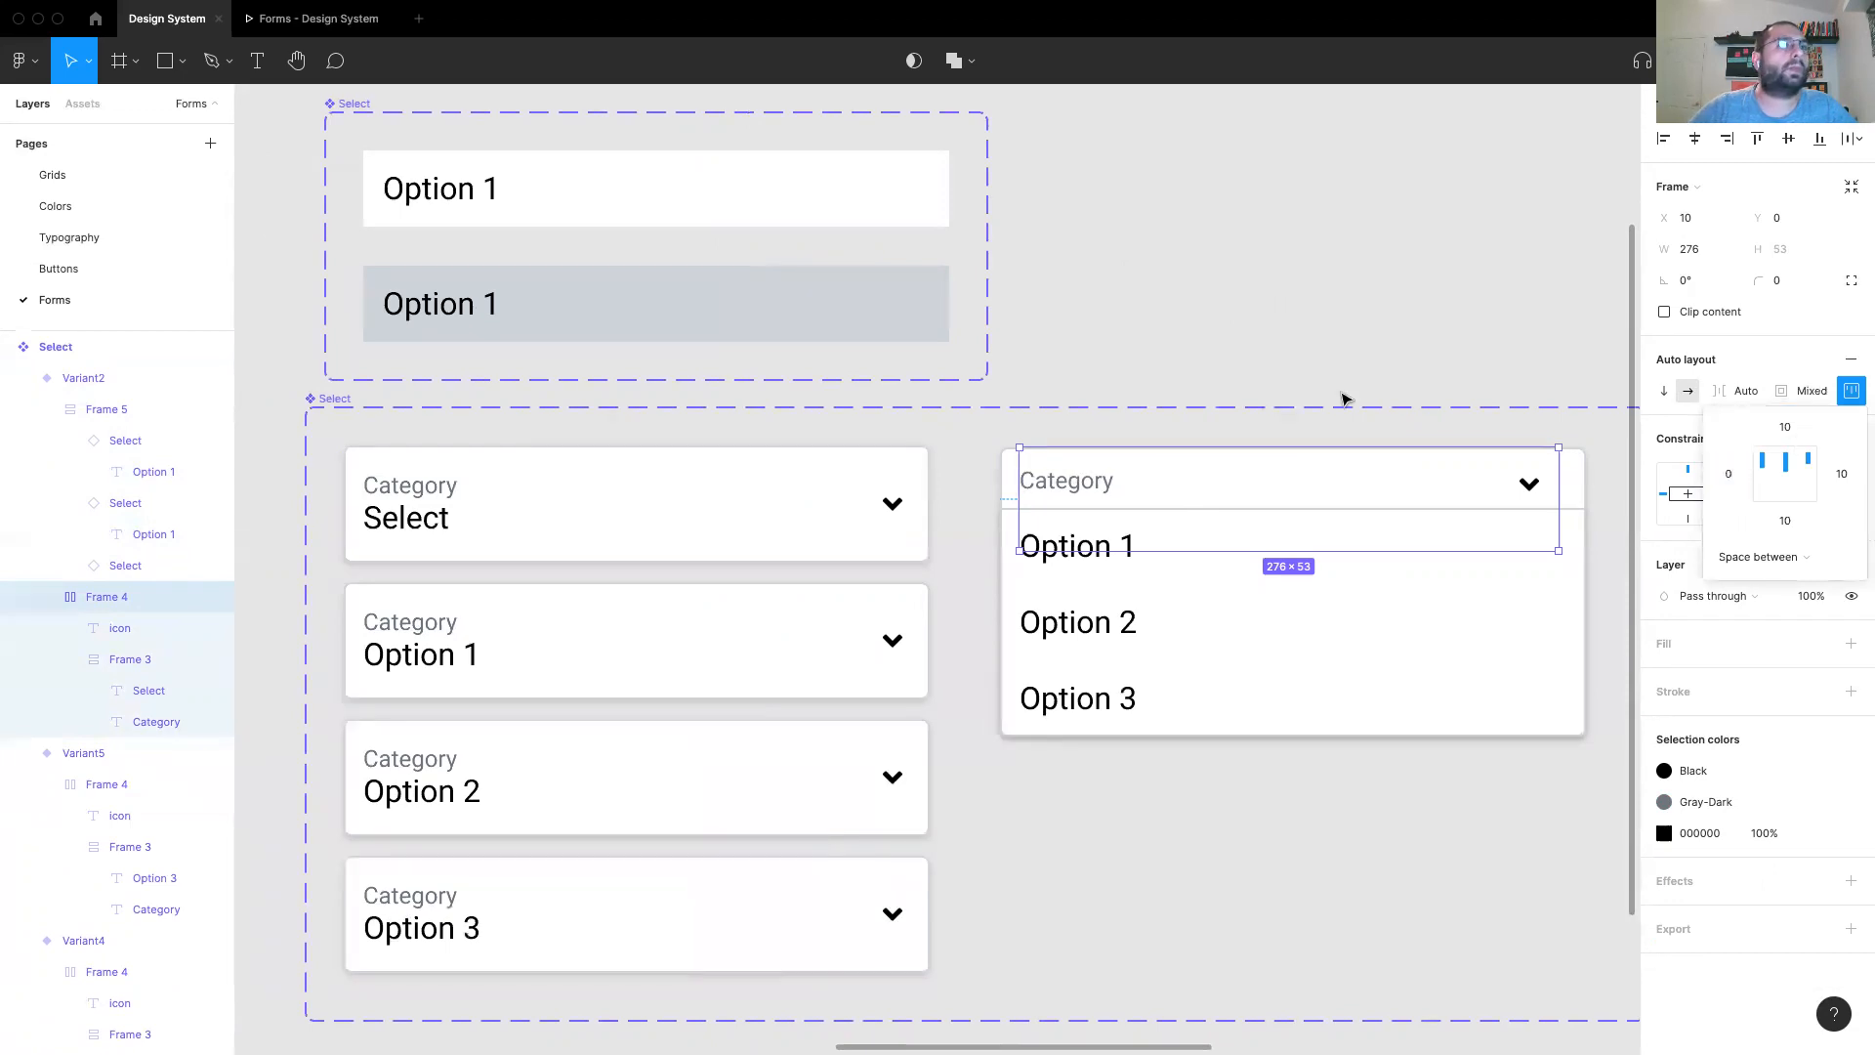
{"action": "left_click", "coordinate": [1284, 238]}
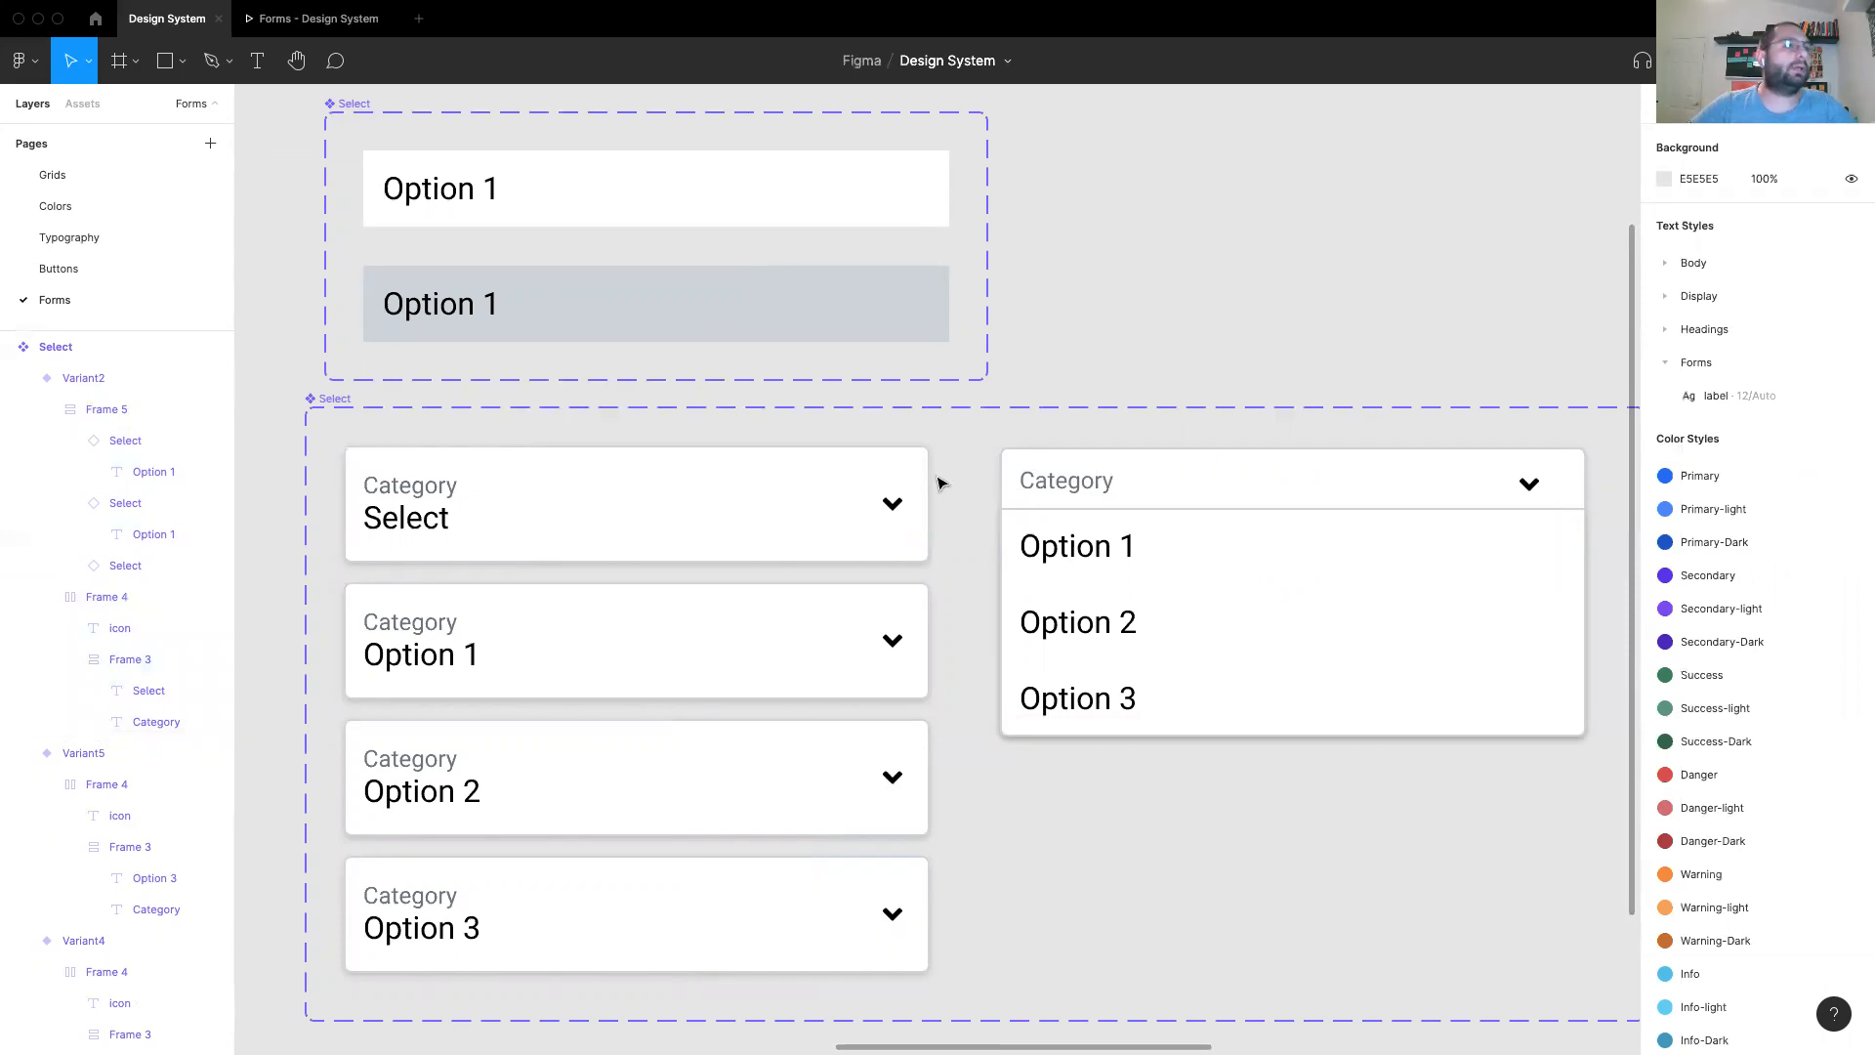
Step: Add an on-click prototype interaction from Option 1 in the open list that changes to Variant3
{"action": "key", "text": "shift+e"}
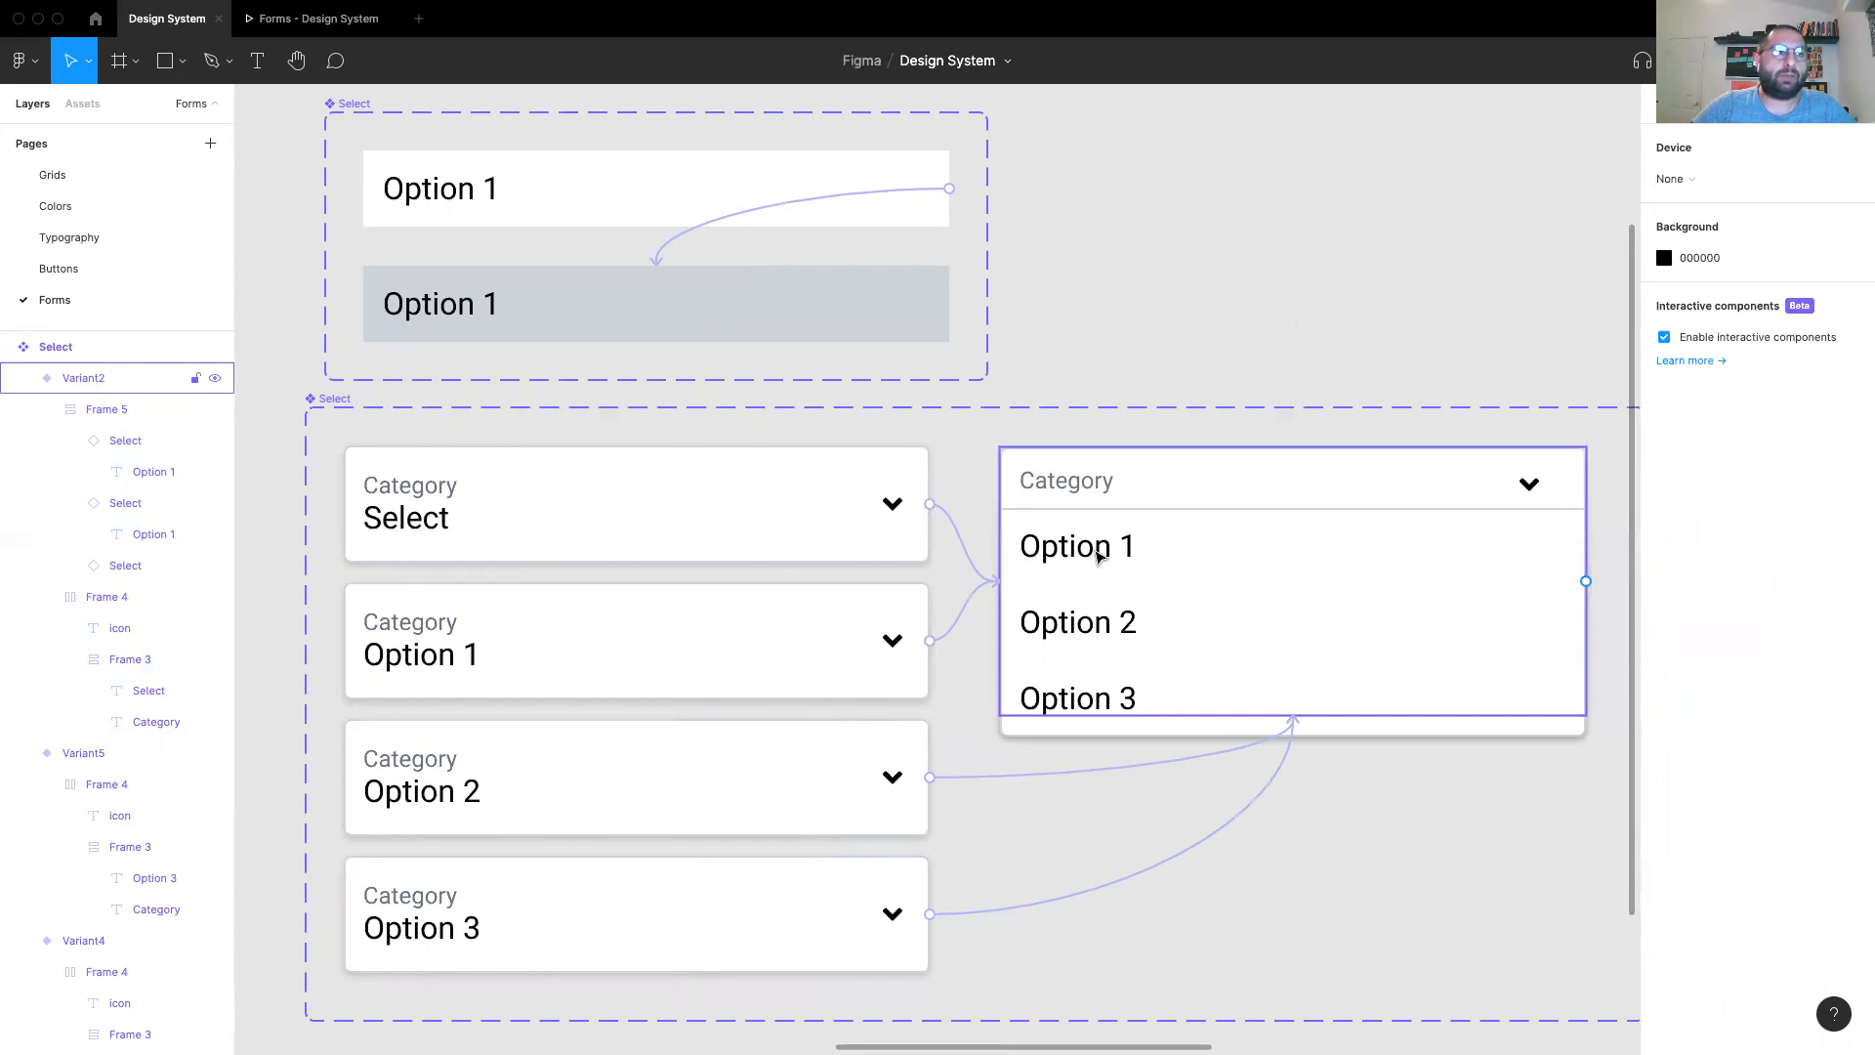
{"action": "double_click", "coordinate": [1093, 555]}
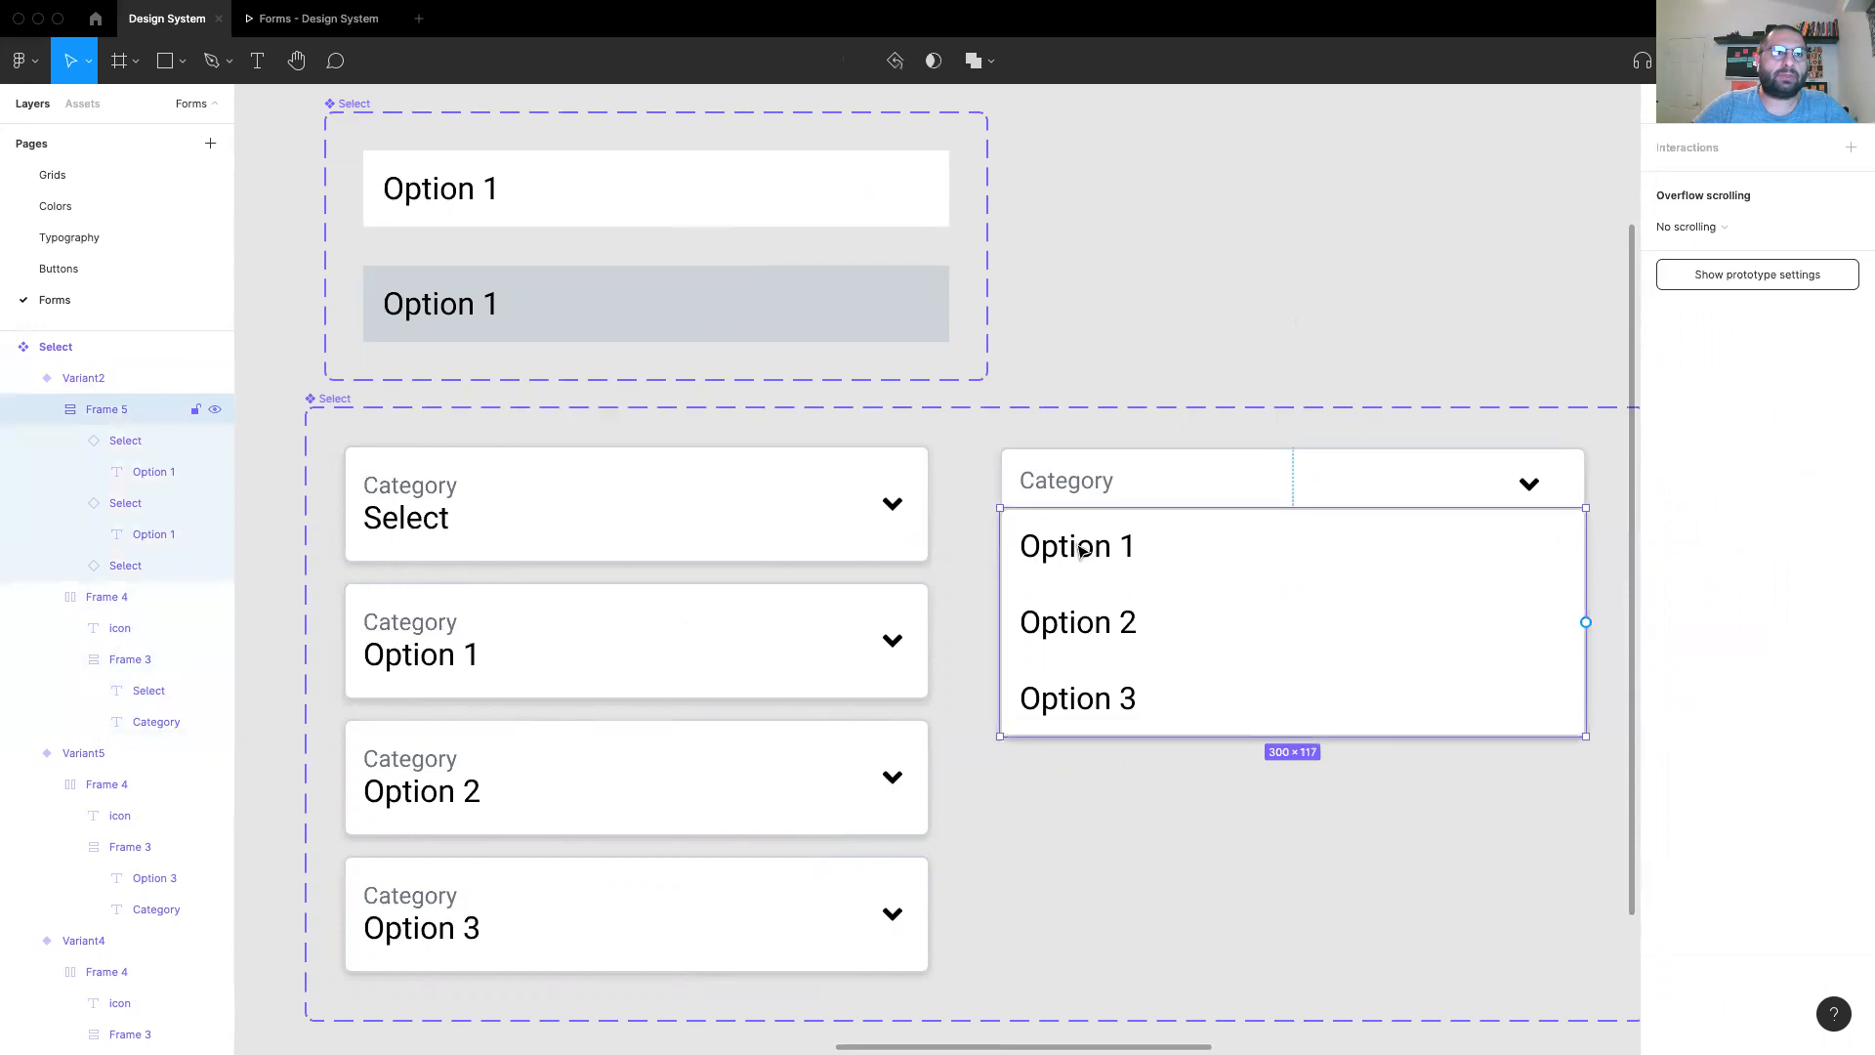
{"action": "left_click", "coordinate": [1081, 553]}
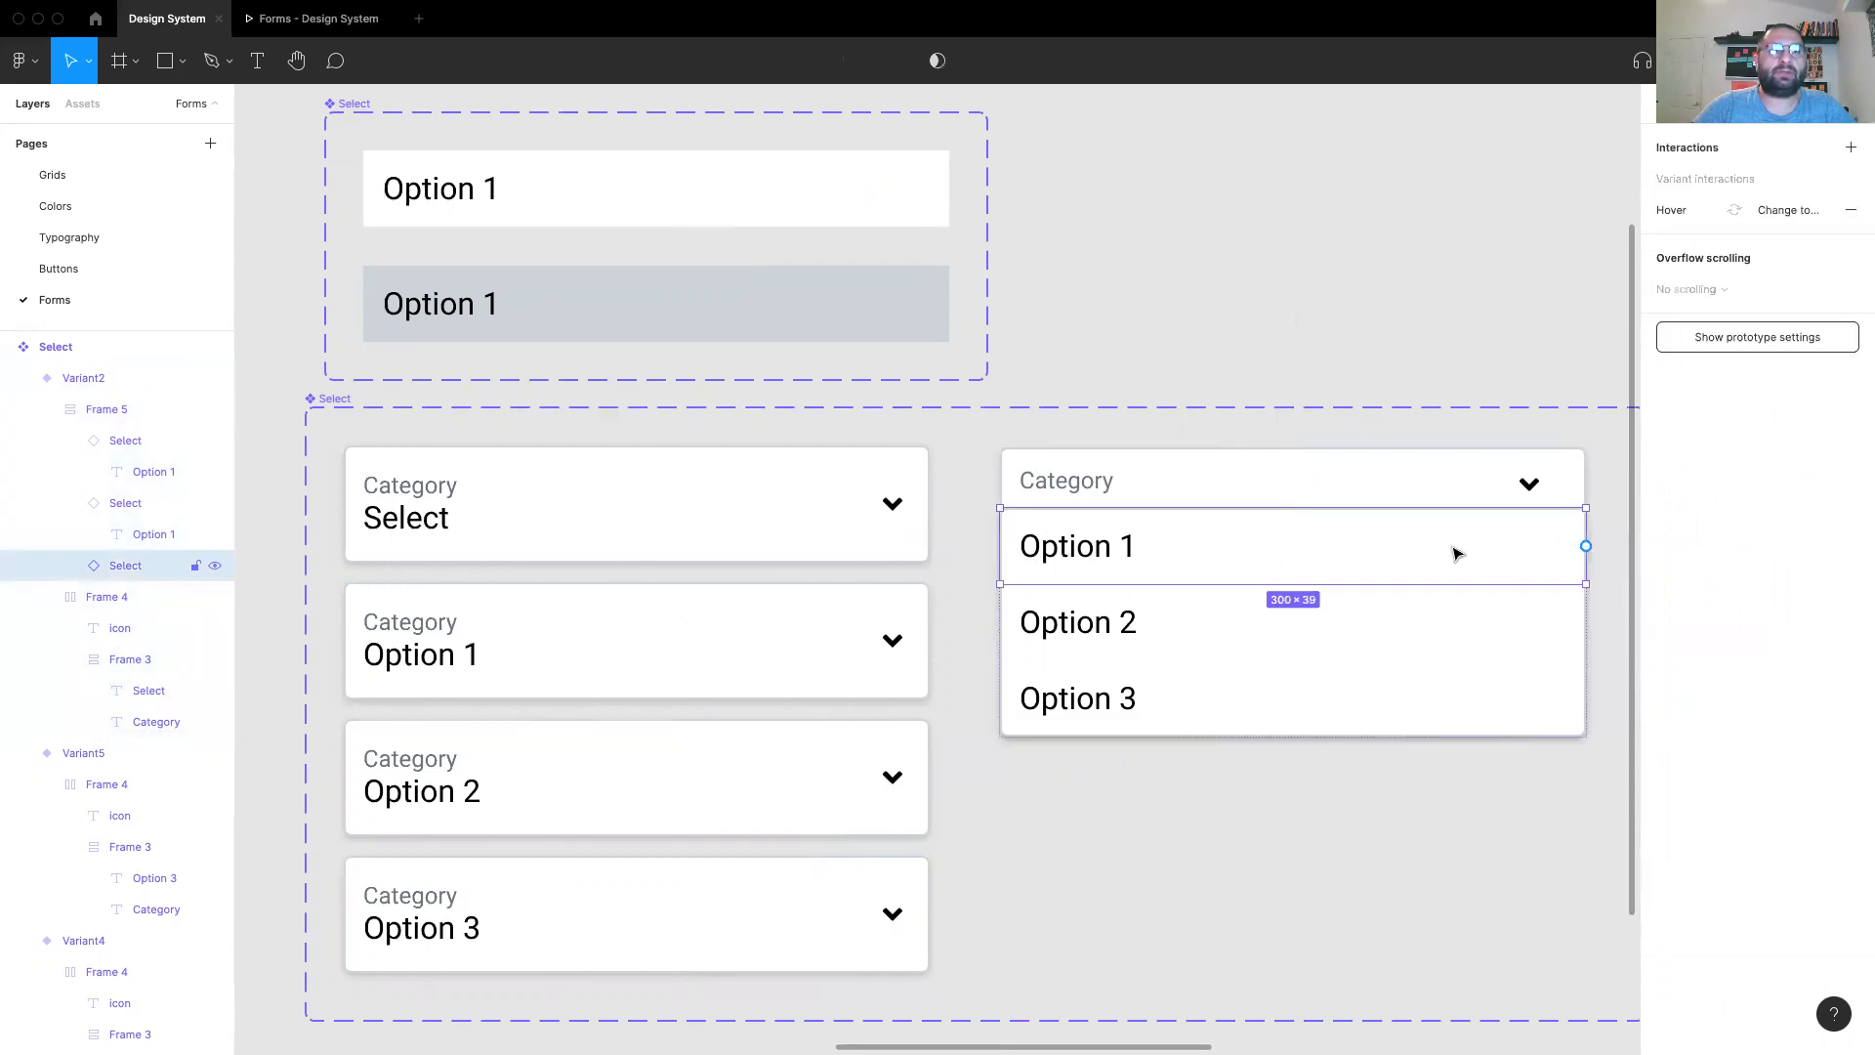
{"action": "left_click_drag", "start_coordinate": [1585, 546], "coordinate": [884, 682]}
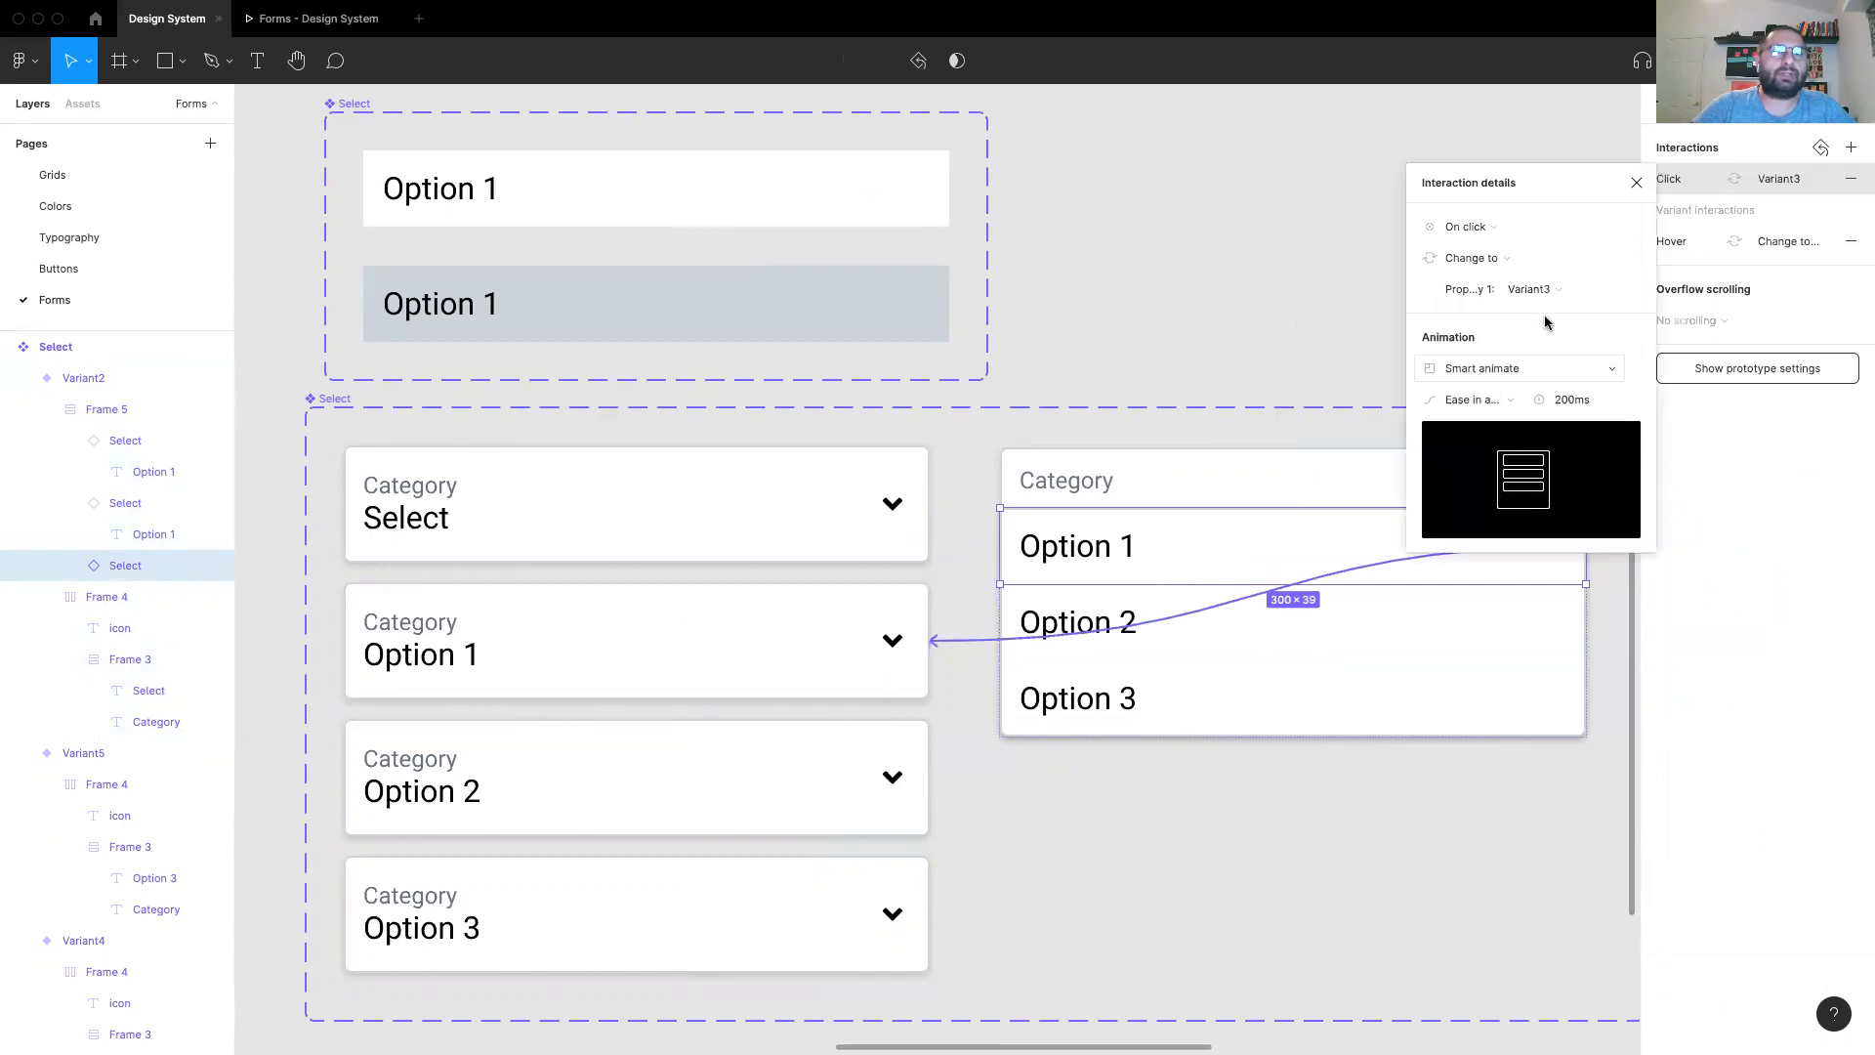
Step: Add on-click prototype interactions changing Option 2 in the open list to Variant4 and Option 3 to Variant5
{"action": "left_click", "coordinate": [1243, 636]}
{"action": "left_click_drag", "start_coordinate": [1585, 622], "coordinate": [898, 784]}
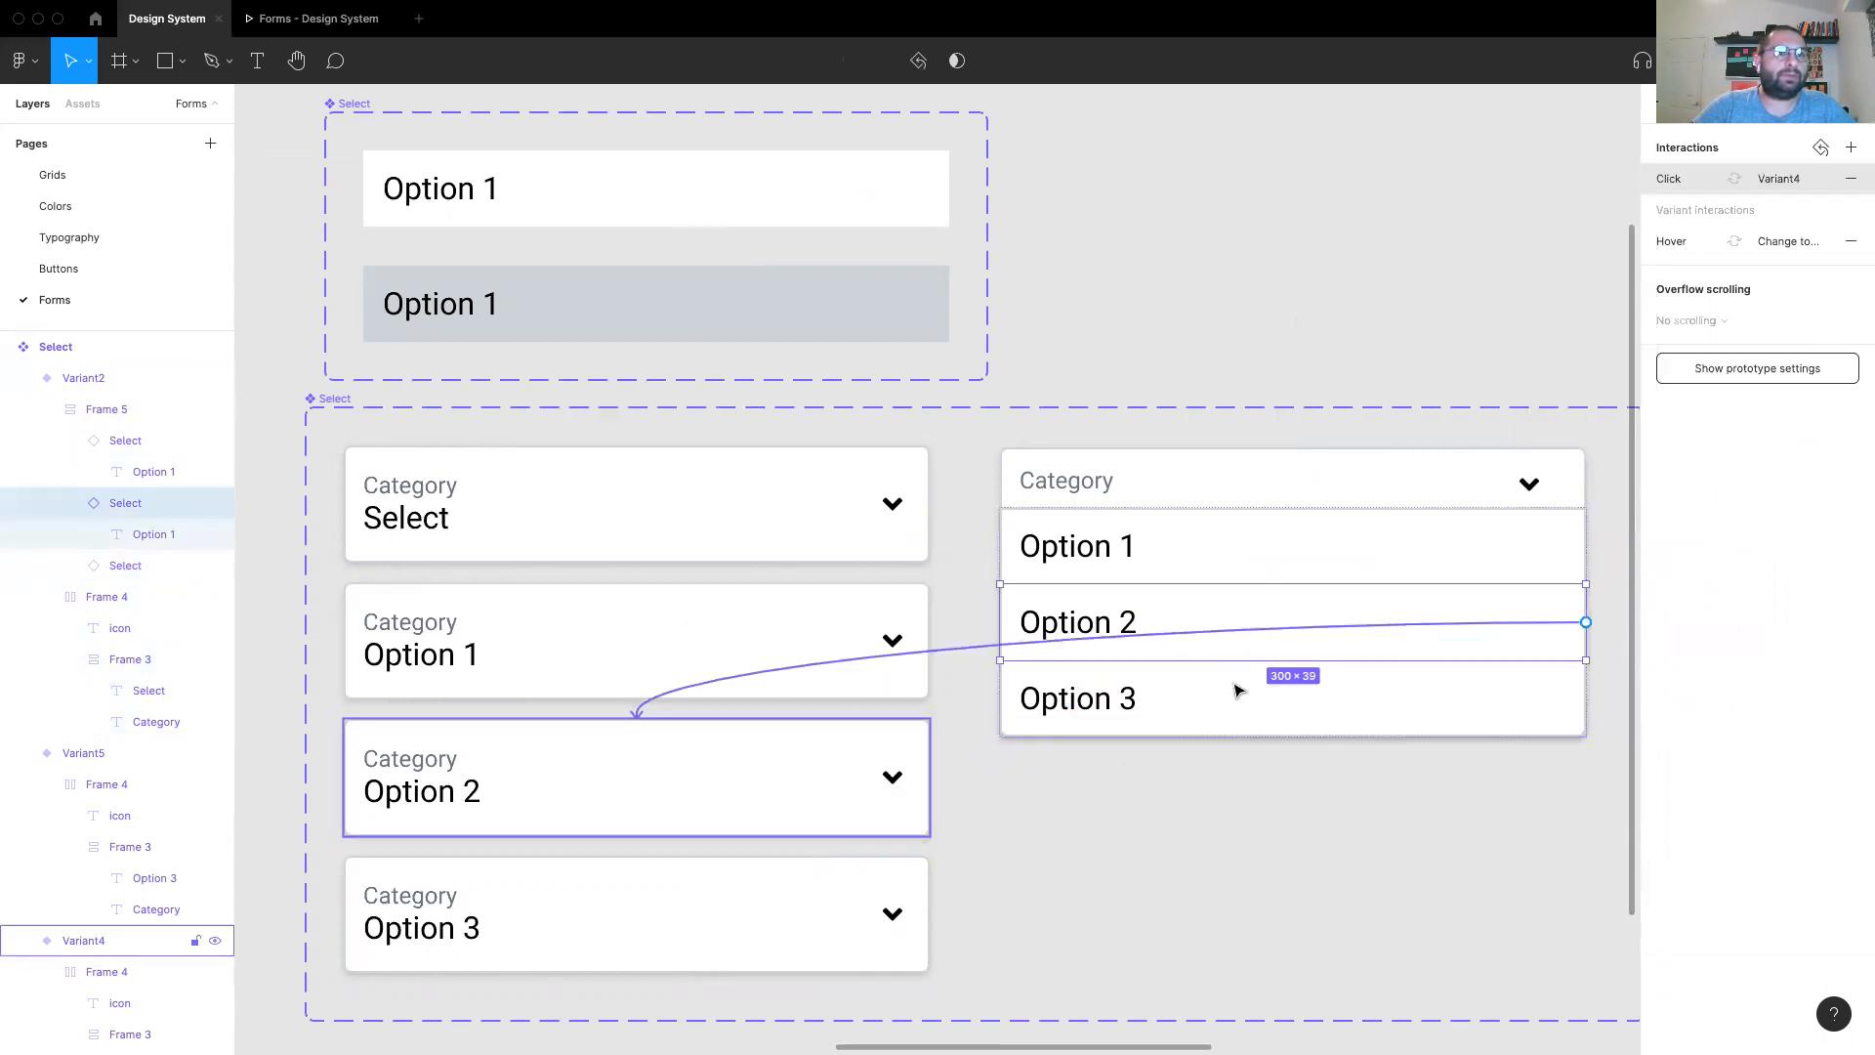
{"action": "left_click", "coordinate": [1184, 699]}
{"action": "left_click_drag", "start_coordinate": [1585, 698], "coordinate": [903, 911]}
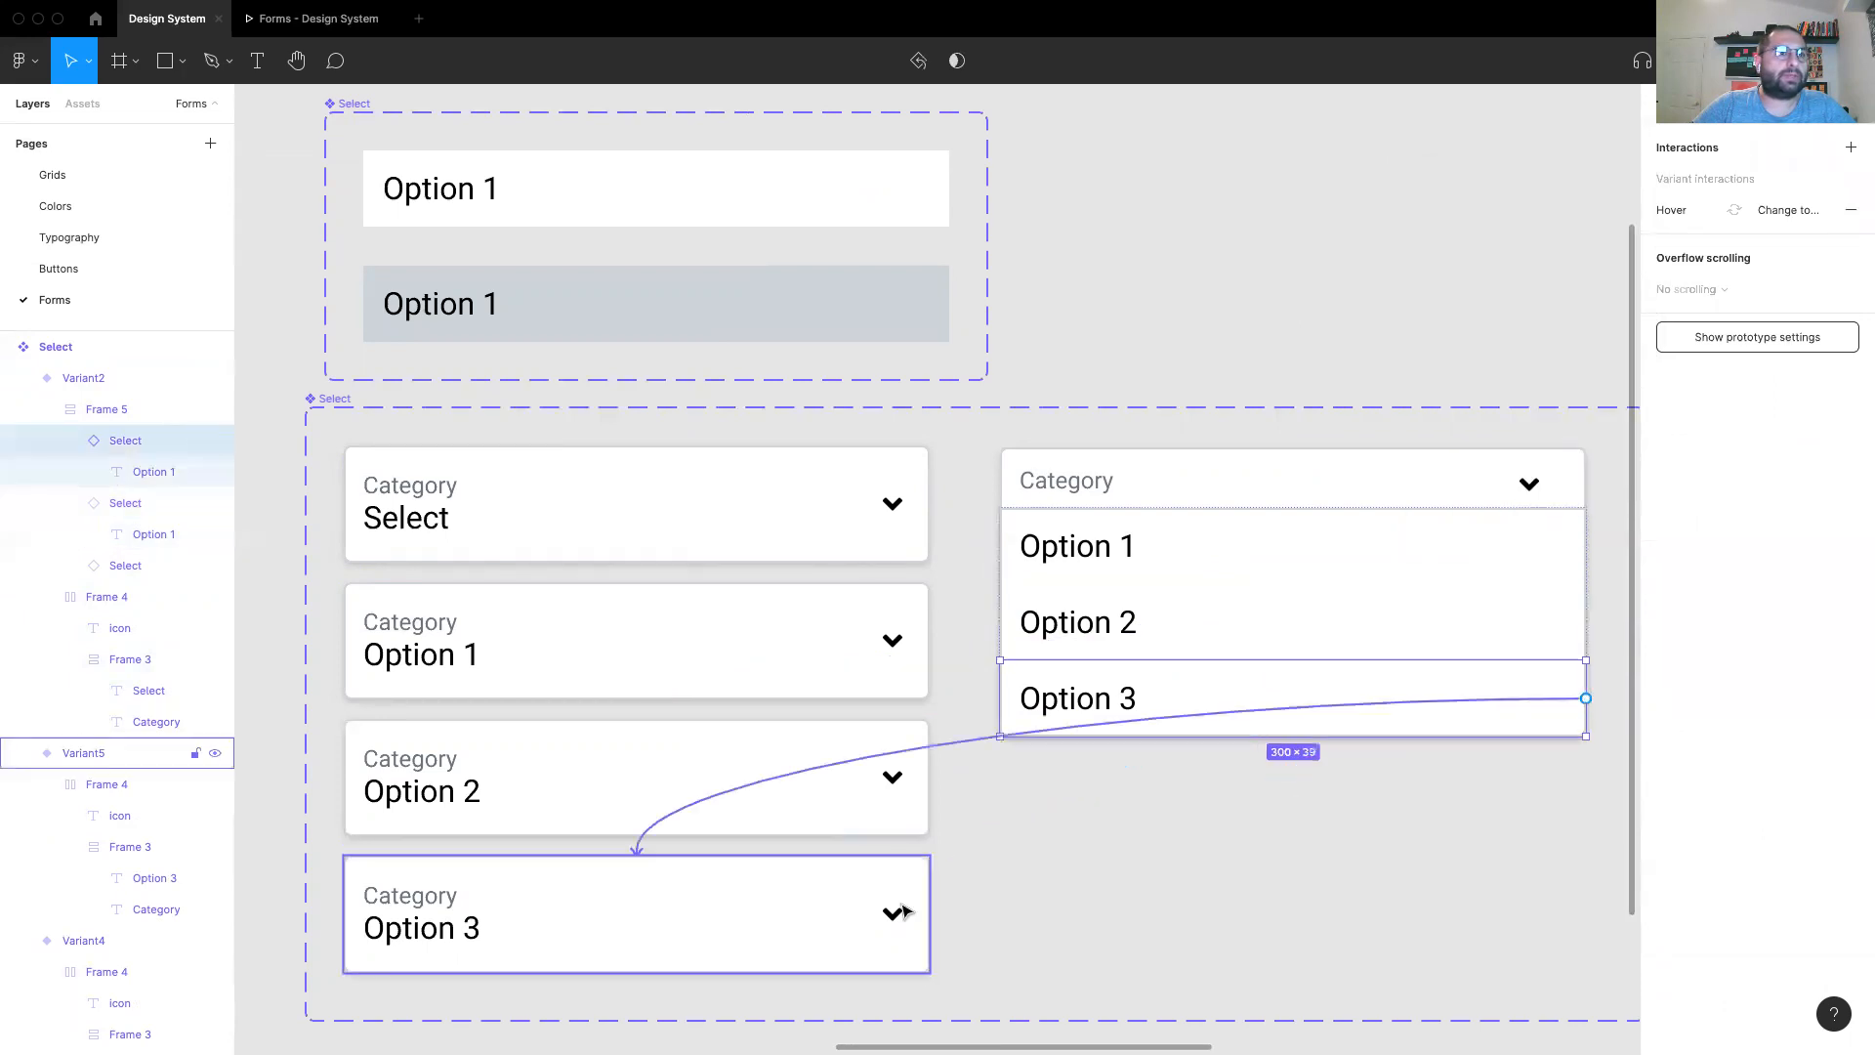
Step: Switch to the Forms prototype preview, restart it and expand the Category dropdown
{"action": "left_click", "coordinate": [1201, 908]}
{"action": "key", "text": "minus"}
{"action": "key", "text": "minus"}
{"action": "left_click_drag", "start_coordinate": [1288, 799], "coordinate": [1157, 852]}
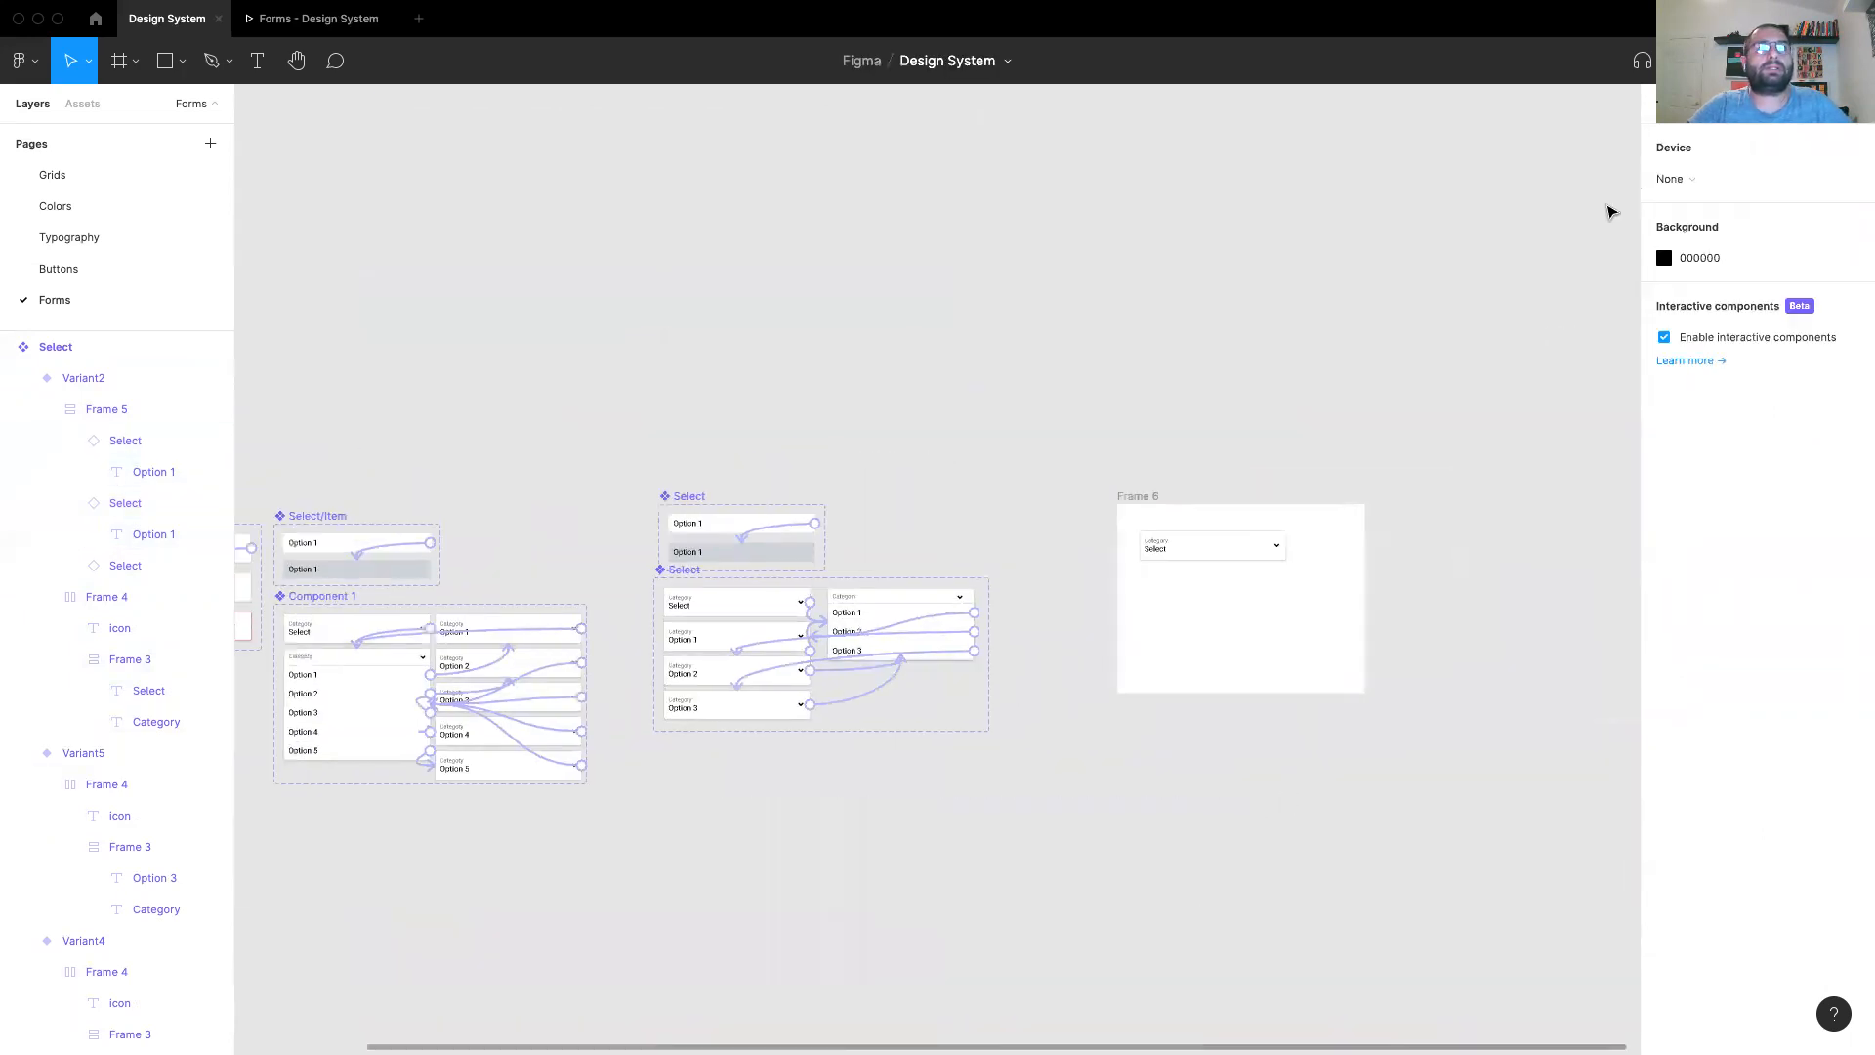
{"action": "left_click", "coordinate": [330, 23]}
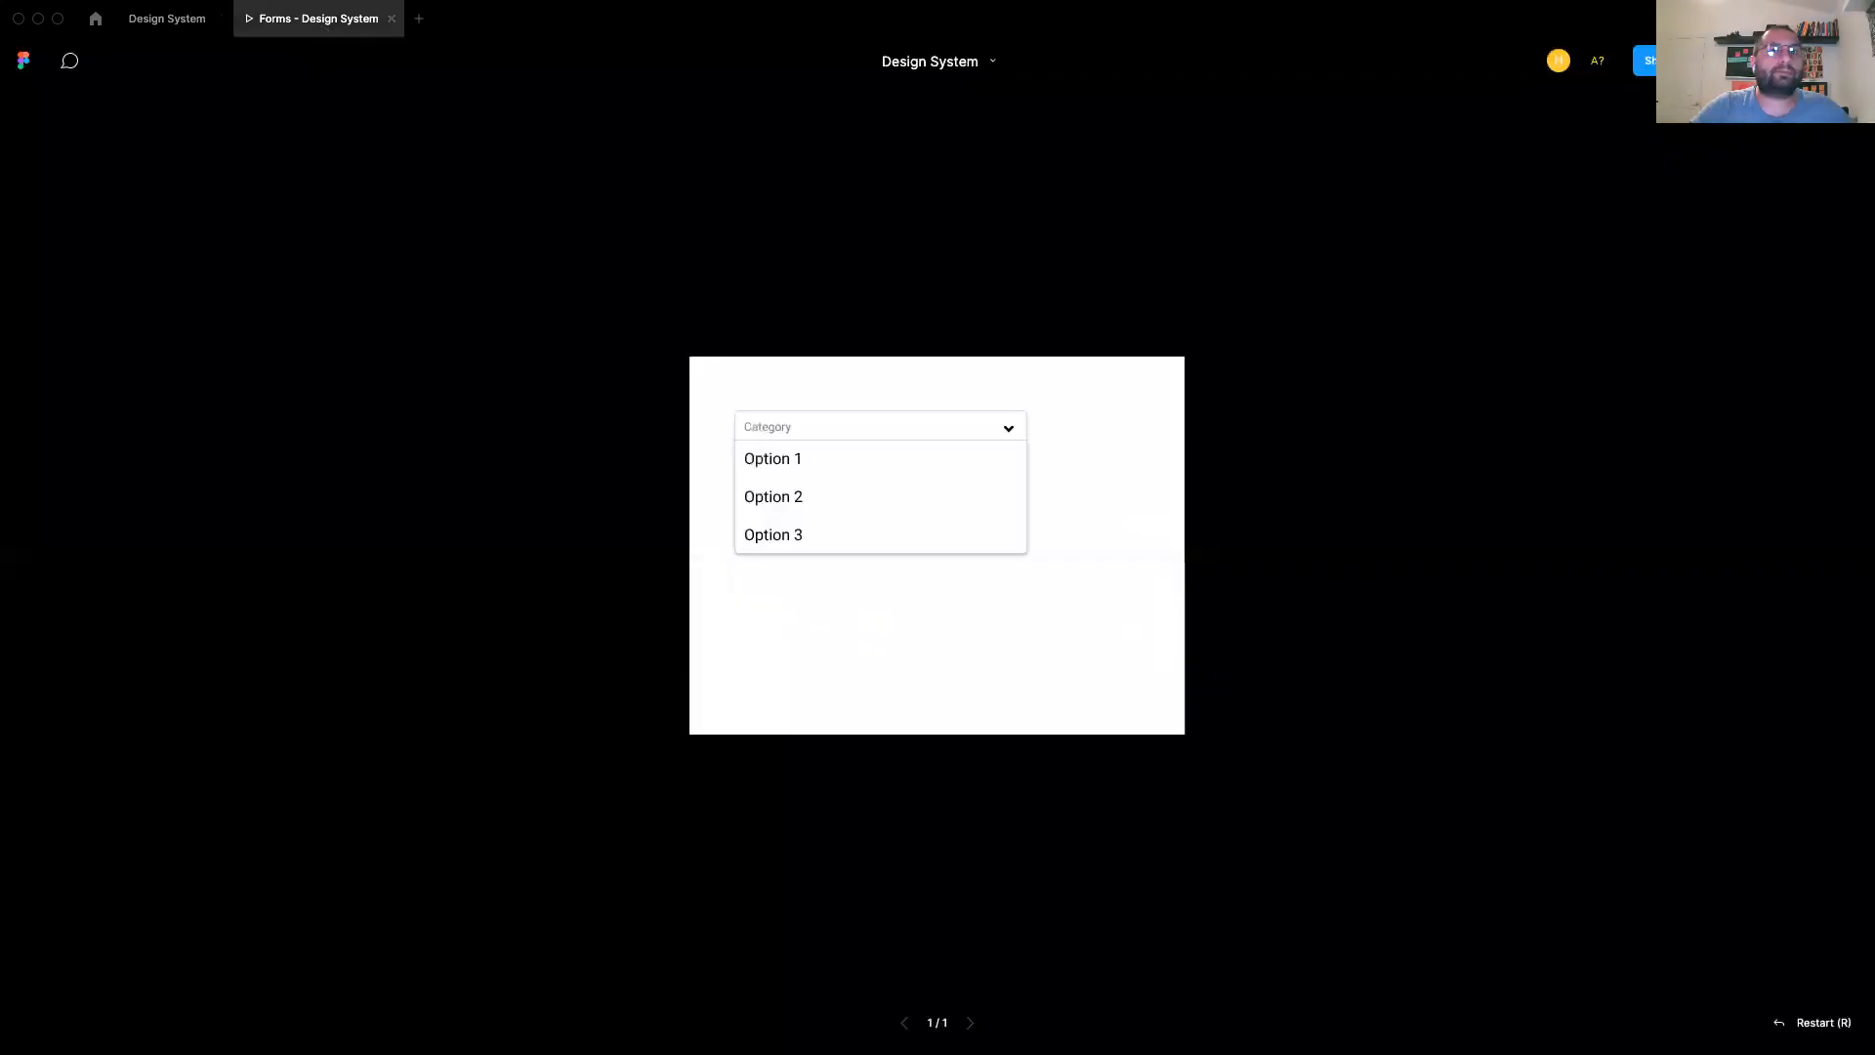
{"action": "left_click", "coordinate": [1769, 1025]}
{"action": "left_click", "coordinate": [937, 448]}
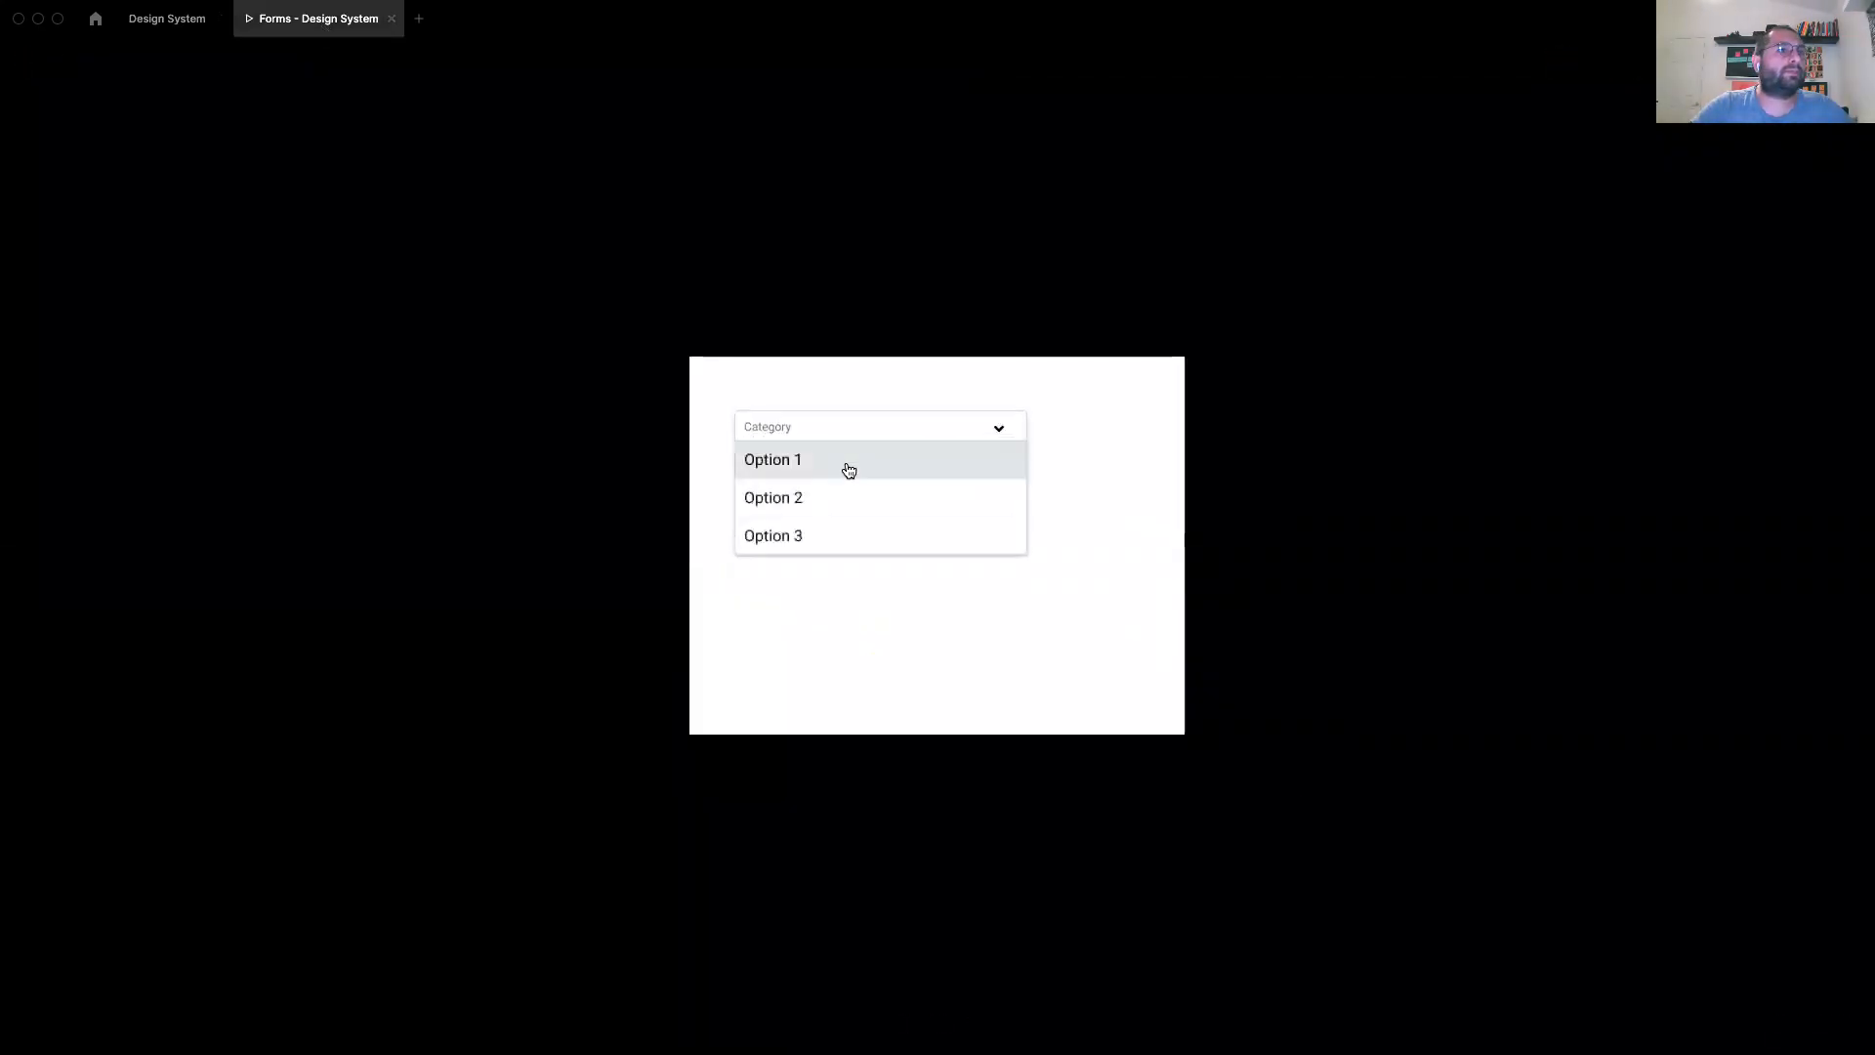
Step: Test the dropdown by choosing Option 1, Option 2, Option 3 and Option 2 again, reopening the list between choices
{"action": "left_click", "coordinate": [826, 467]}
{"action": "left_click", "coordinate": [992, 443]}
{"action": "left_click", "coordinate": [813, 496]}
{"action": "left_click", "coordinate": [997, 464]}
{"action": "left_click", "coordinate": [808, 539]}
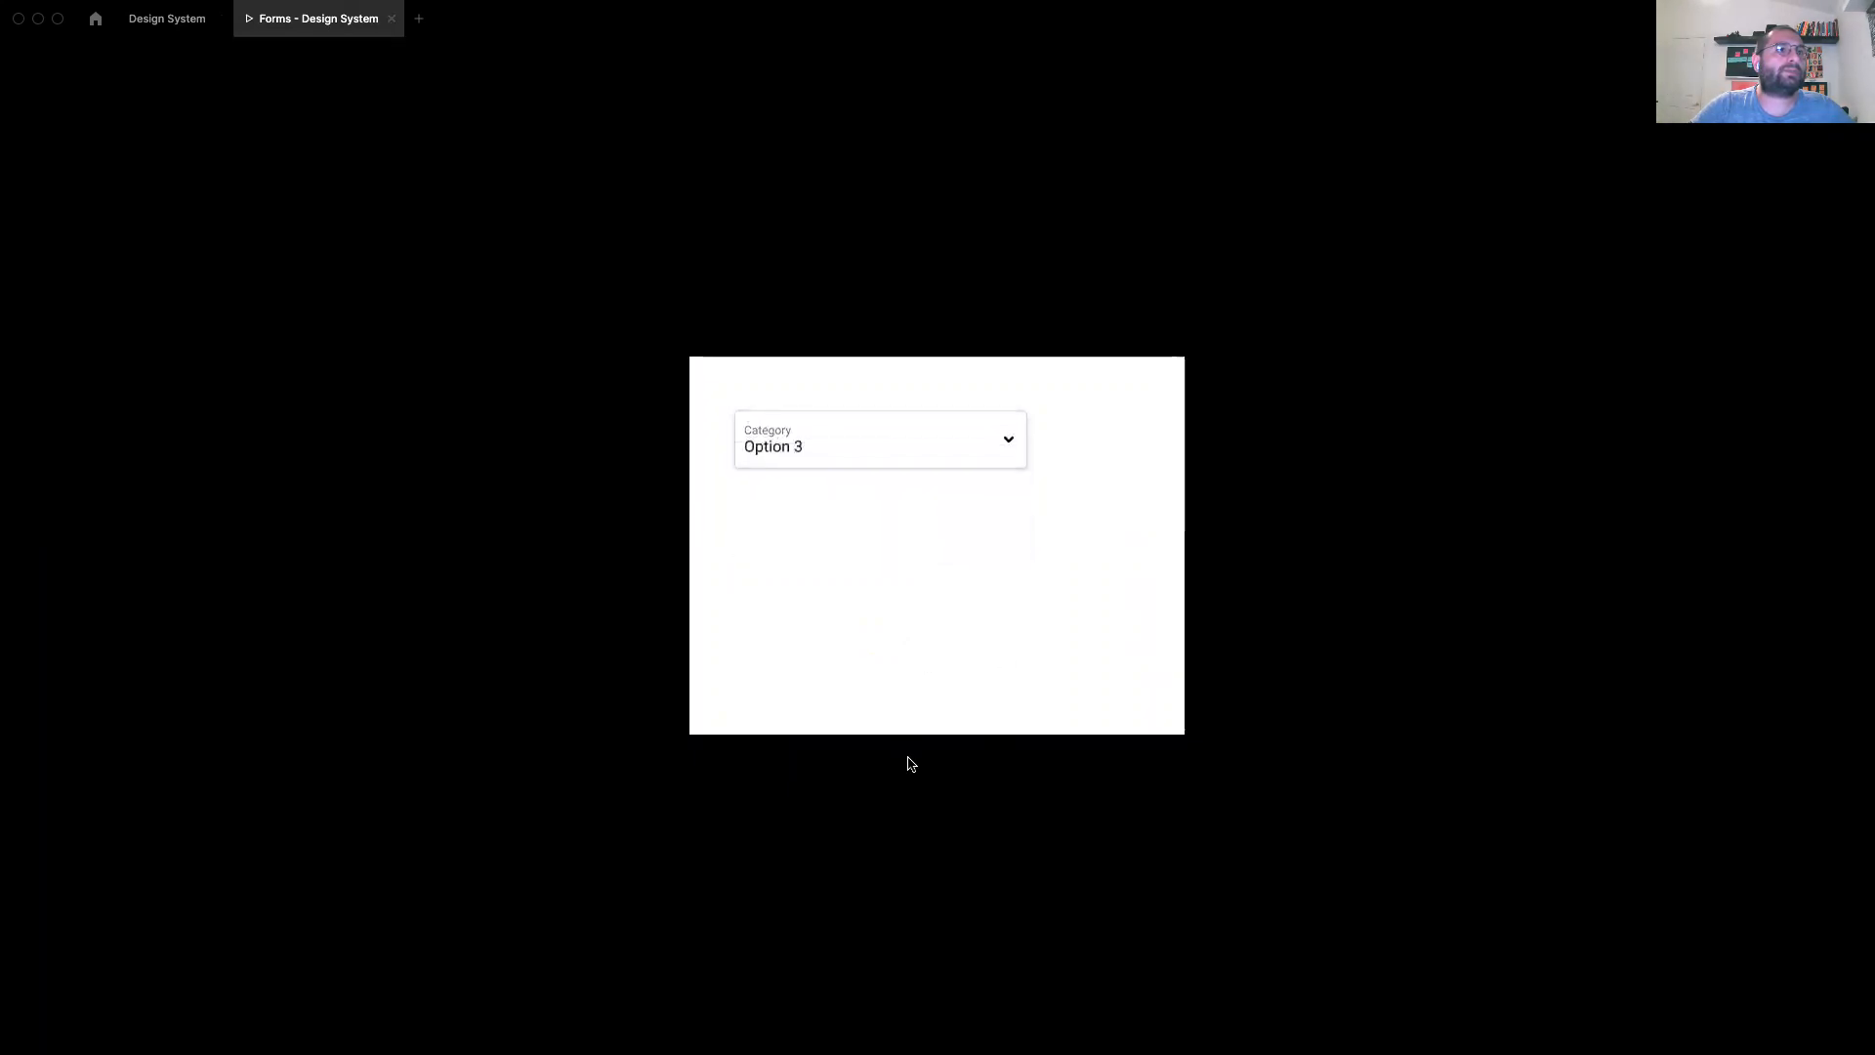
{"action": "left_click", "coordinate": [978, 441]}
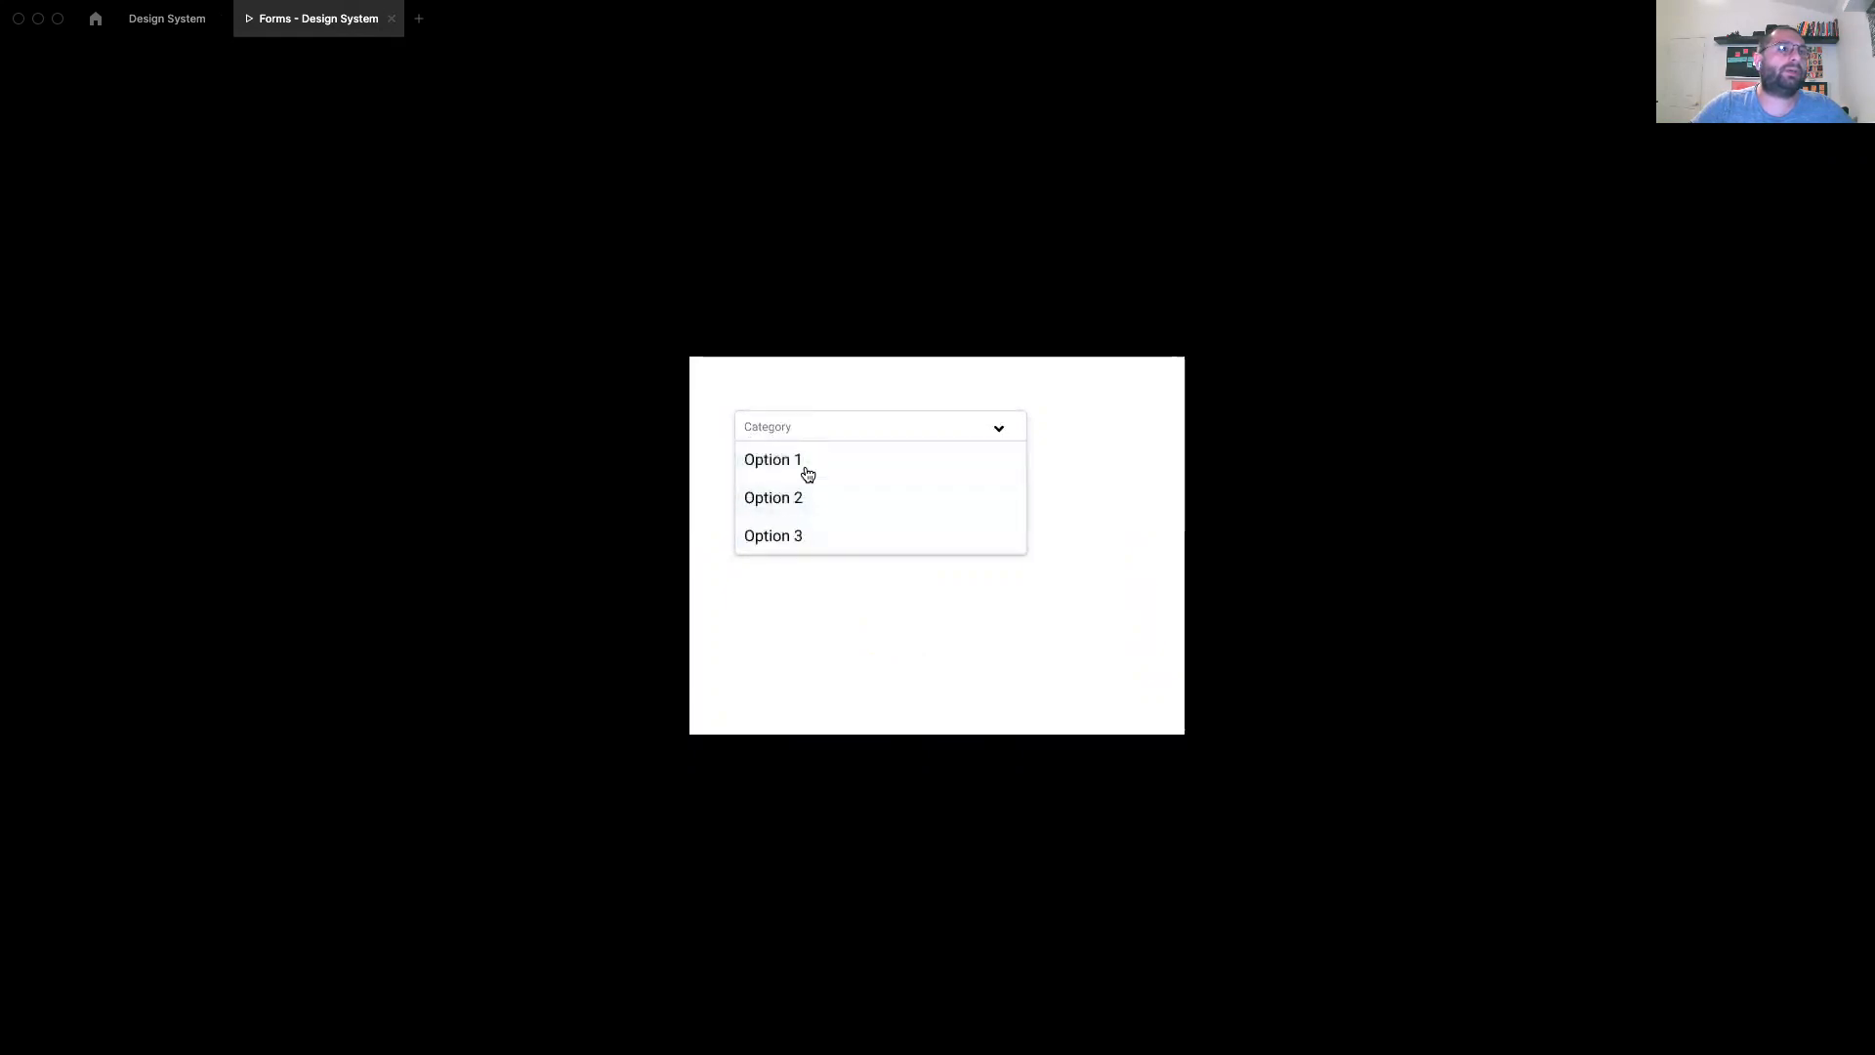
{"action": "left_click", "coordinate": [788, 503]}
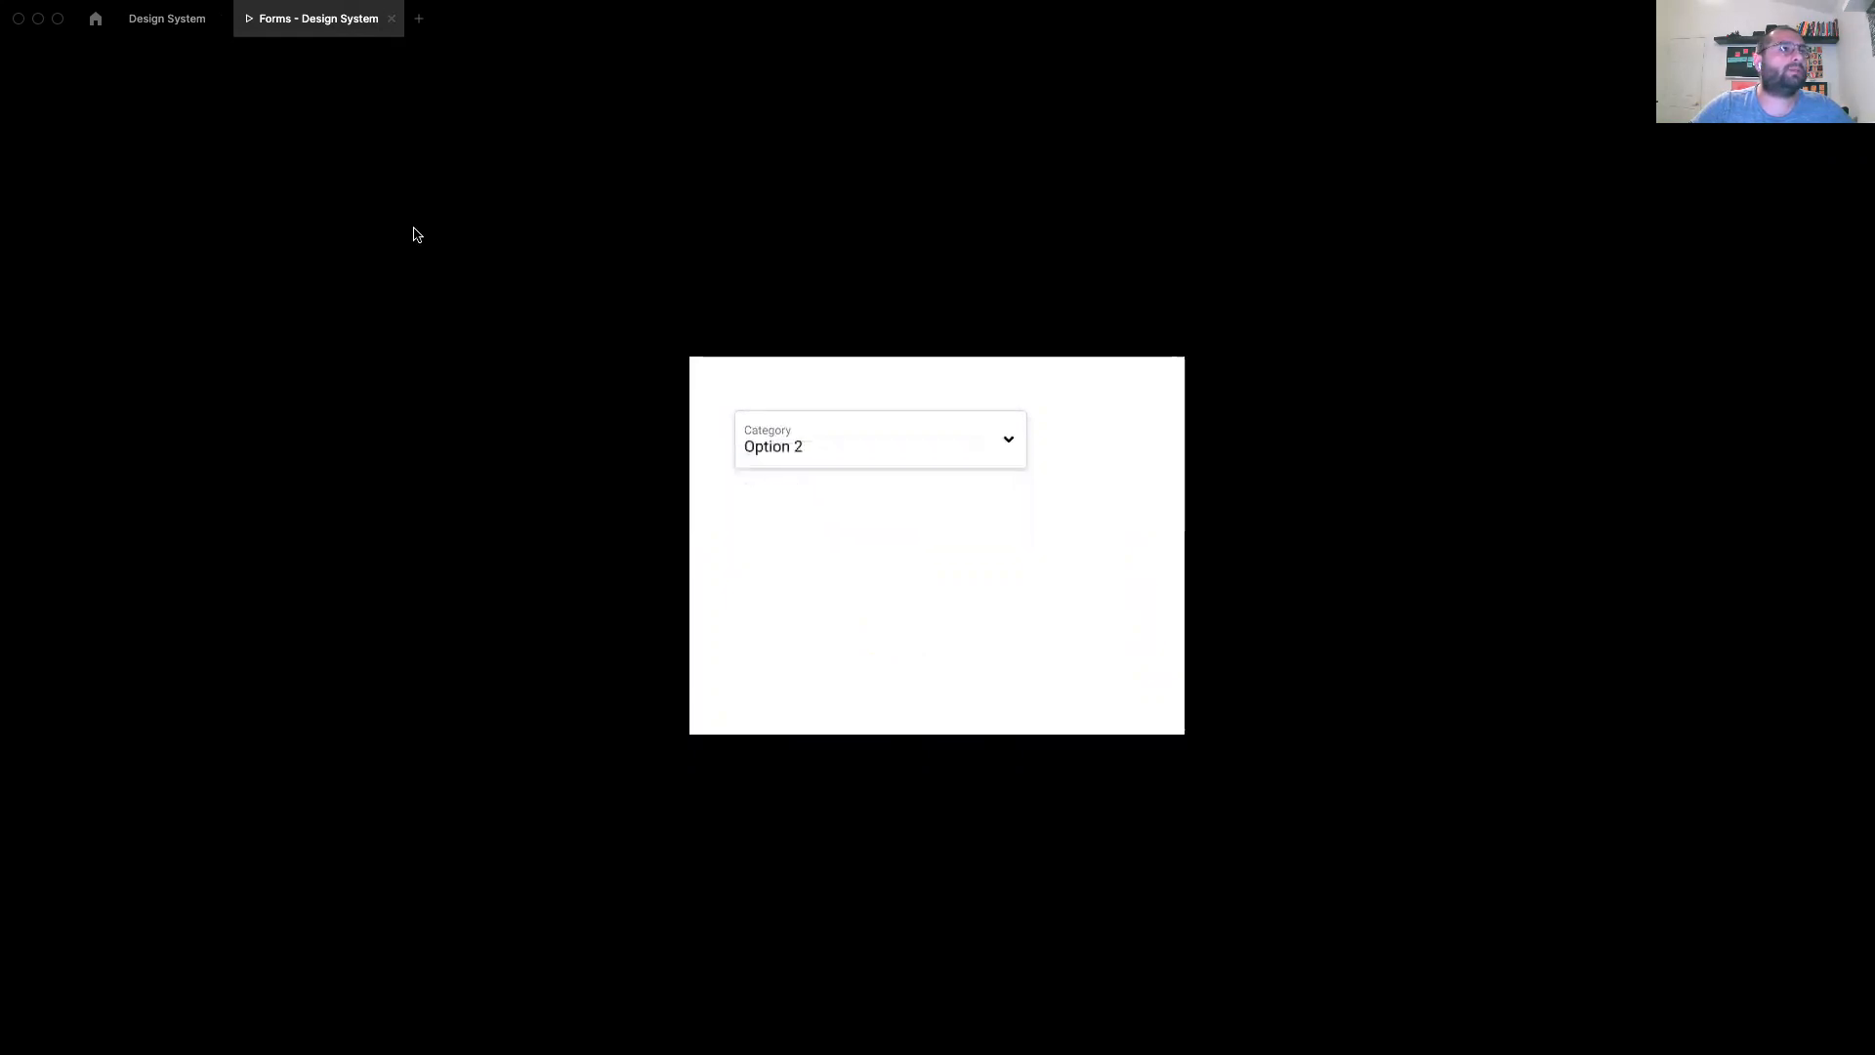